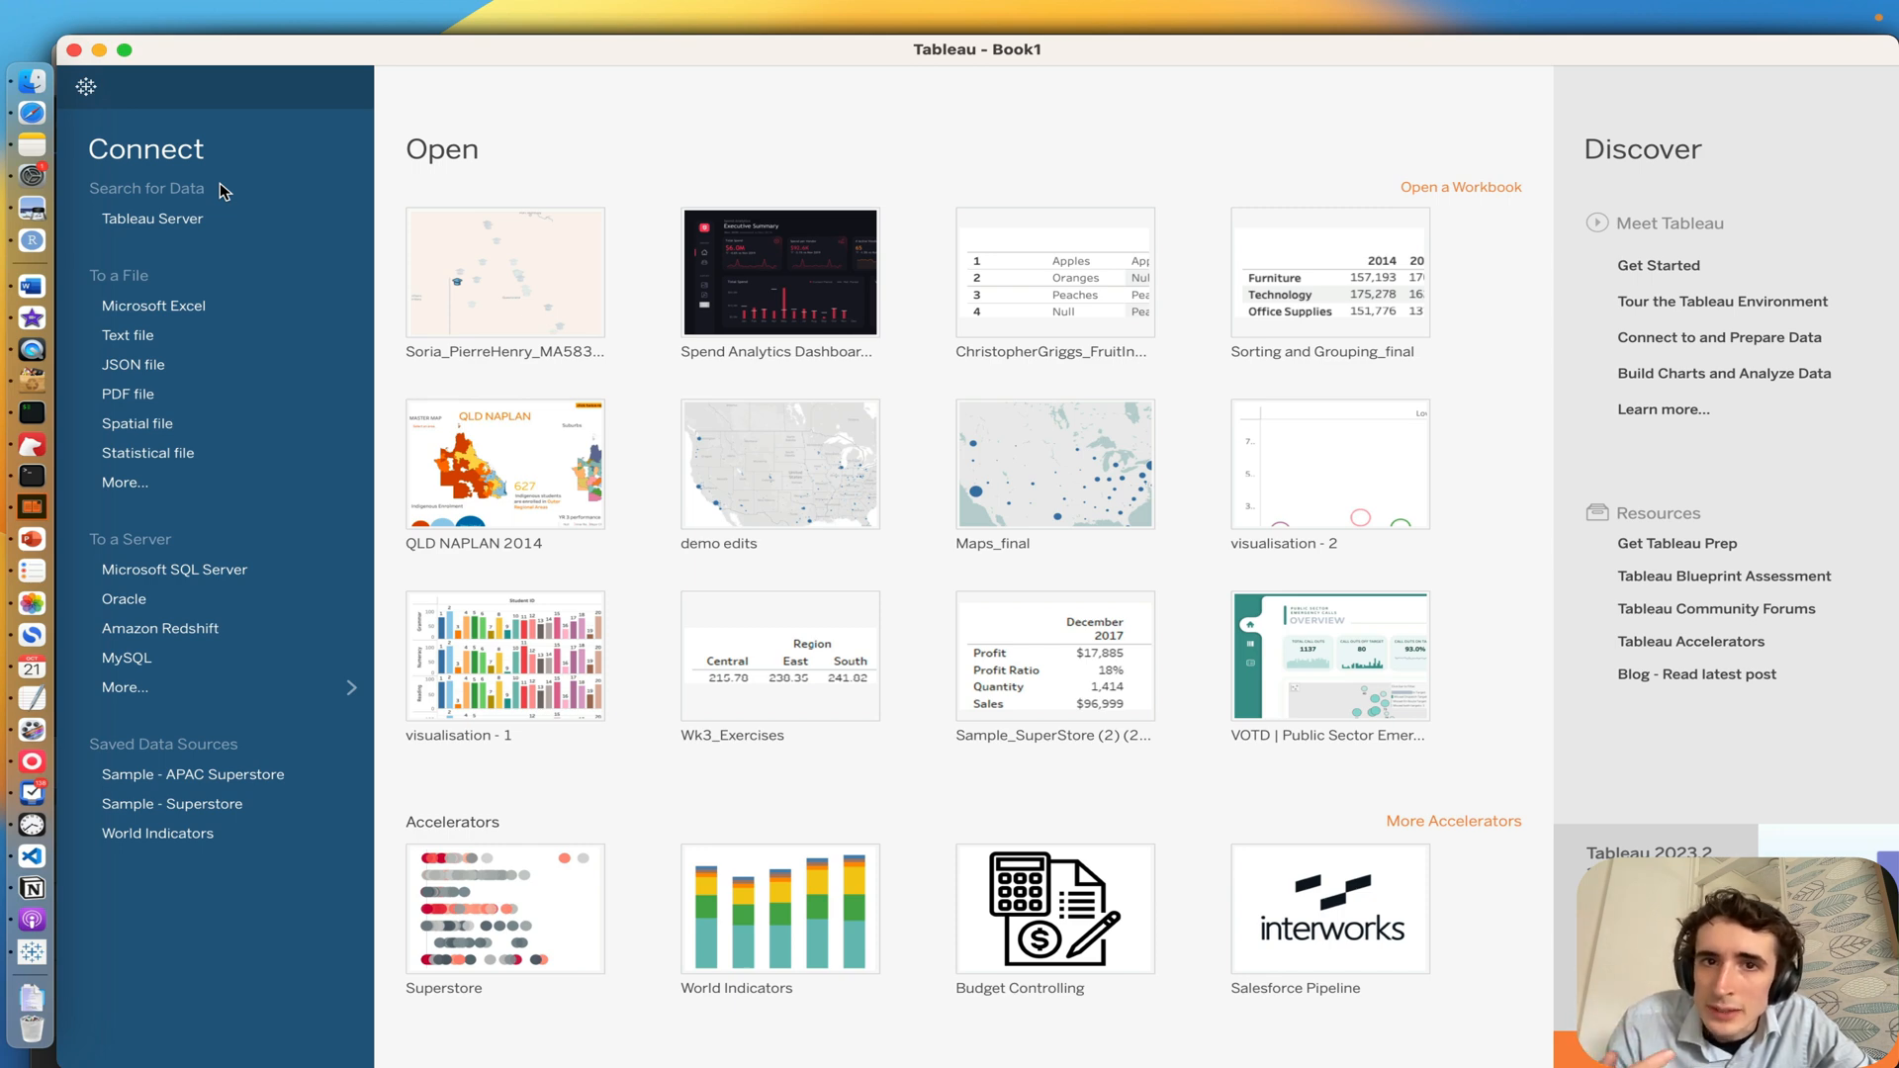
Step: Open the recent MA5830_A4 workbook and reset all fields on the Dashboard School dashboard
mouse_move(547, 282)
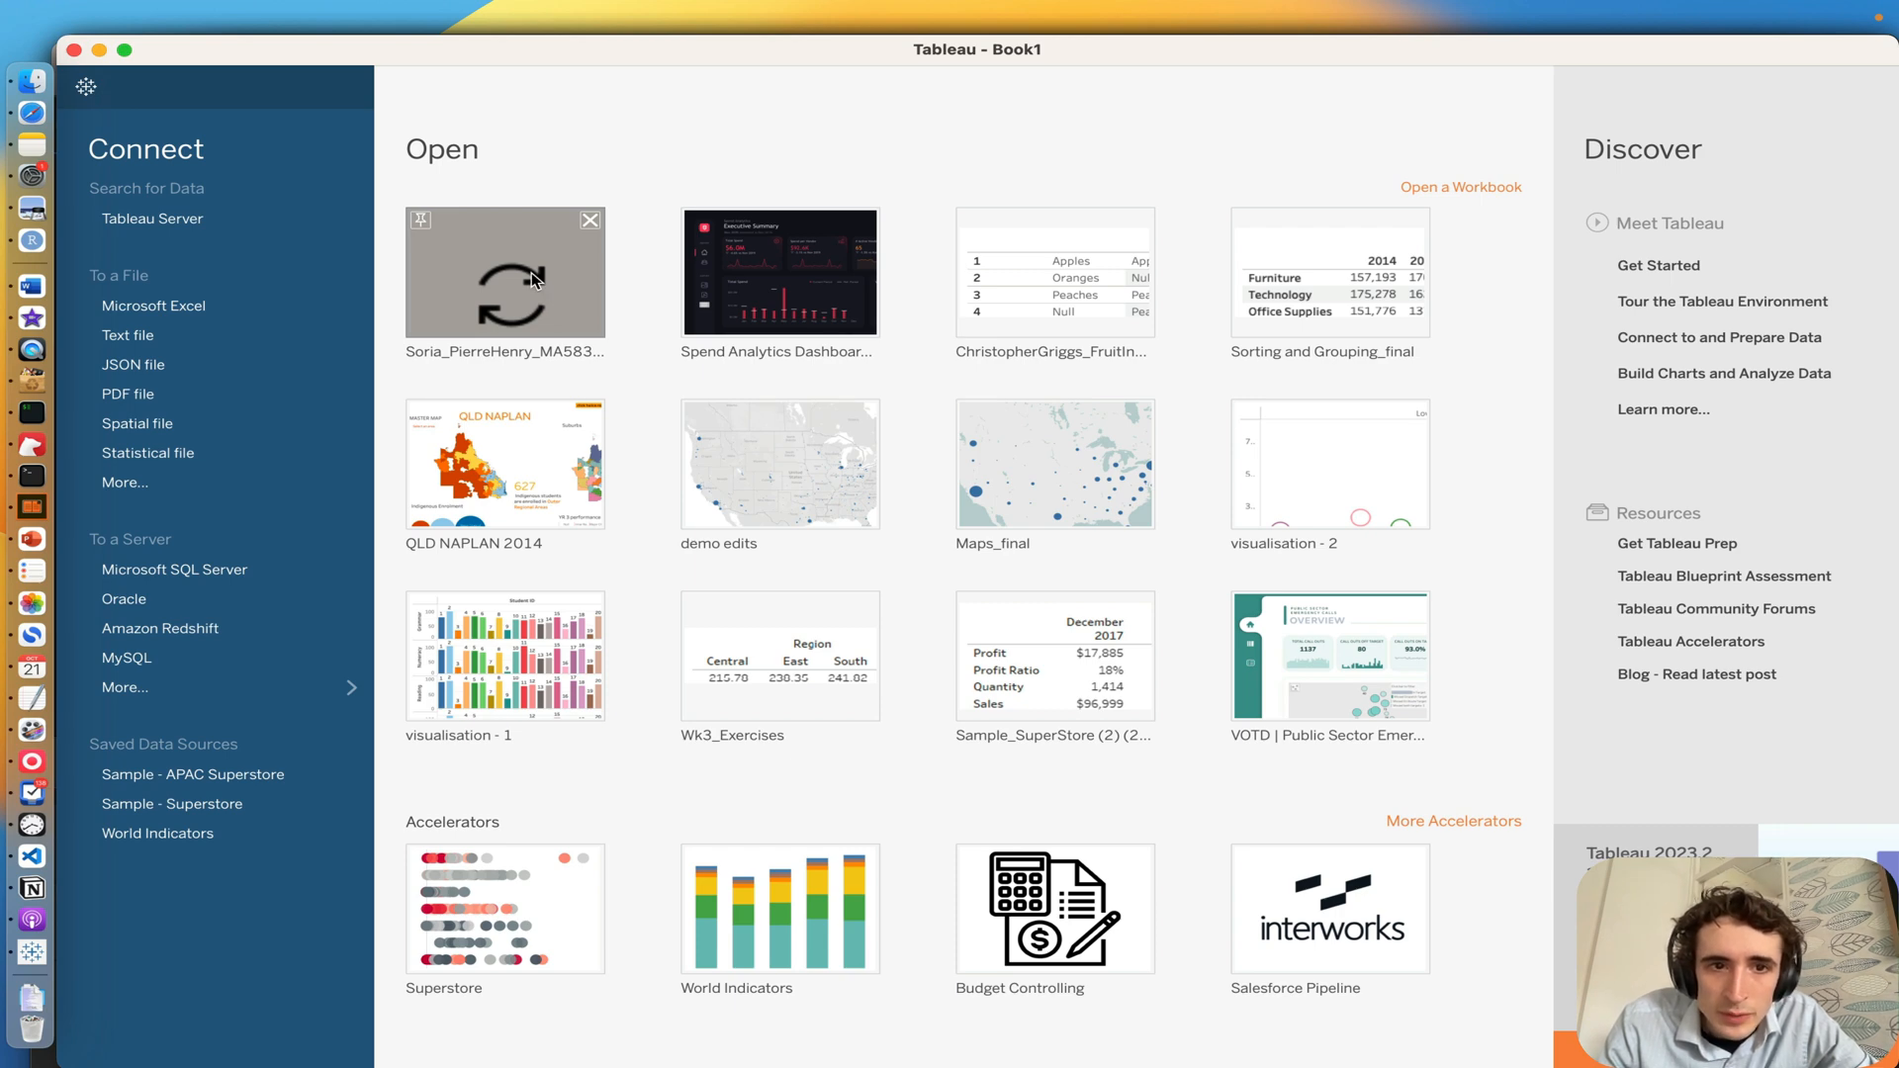
left_click(531, 273)
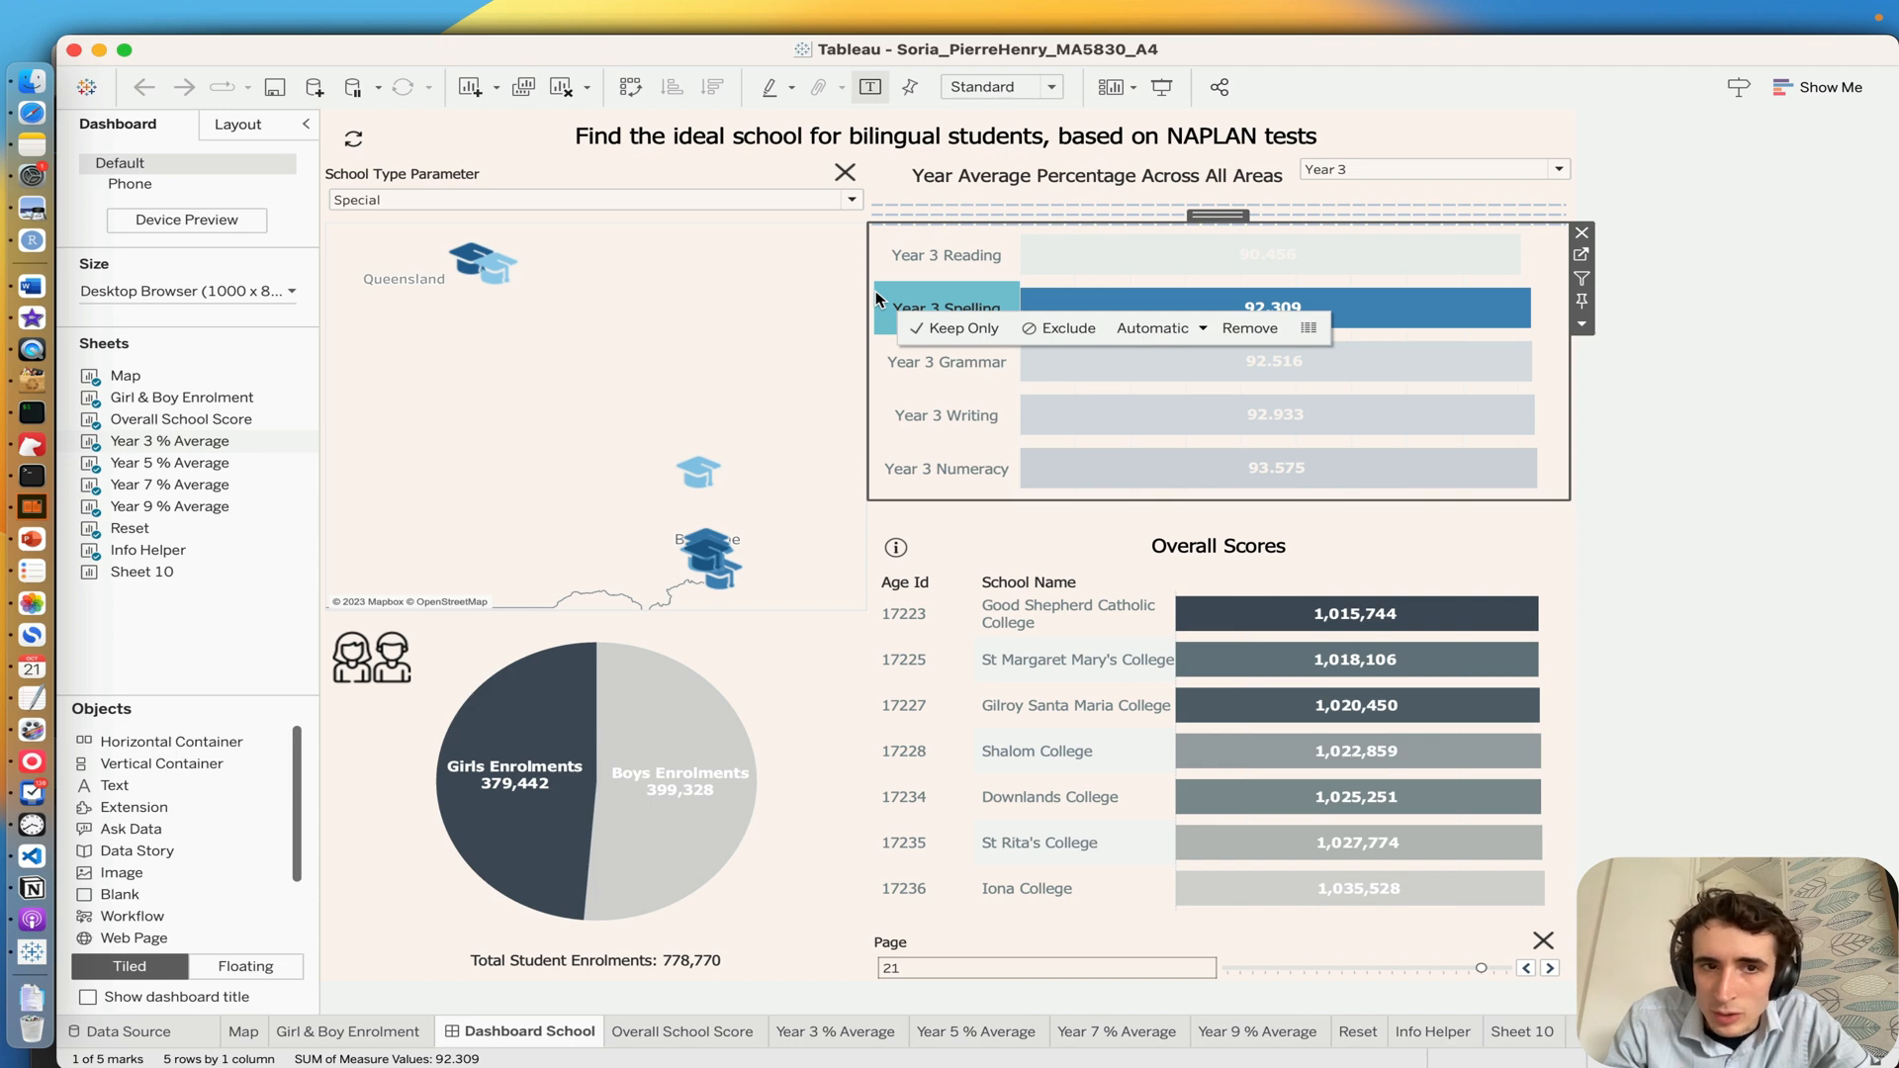
left_click(359, 142)
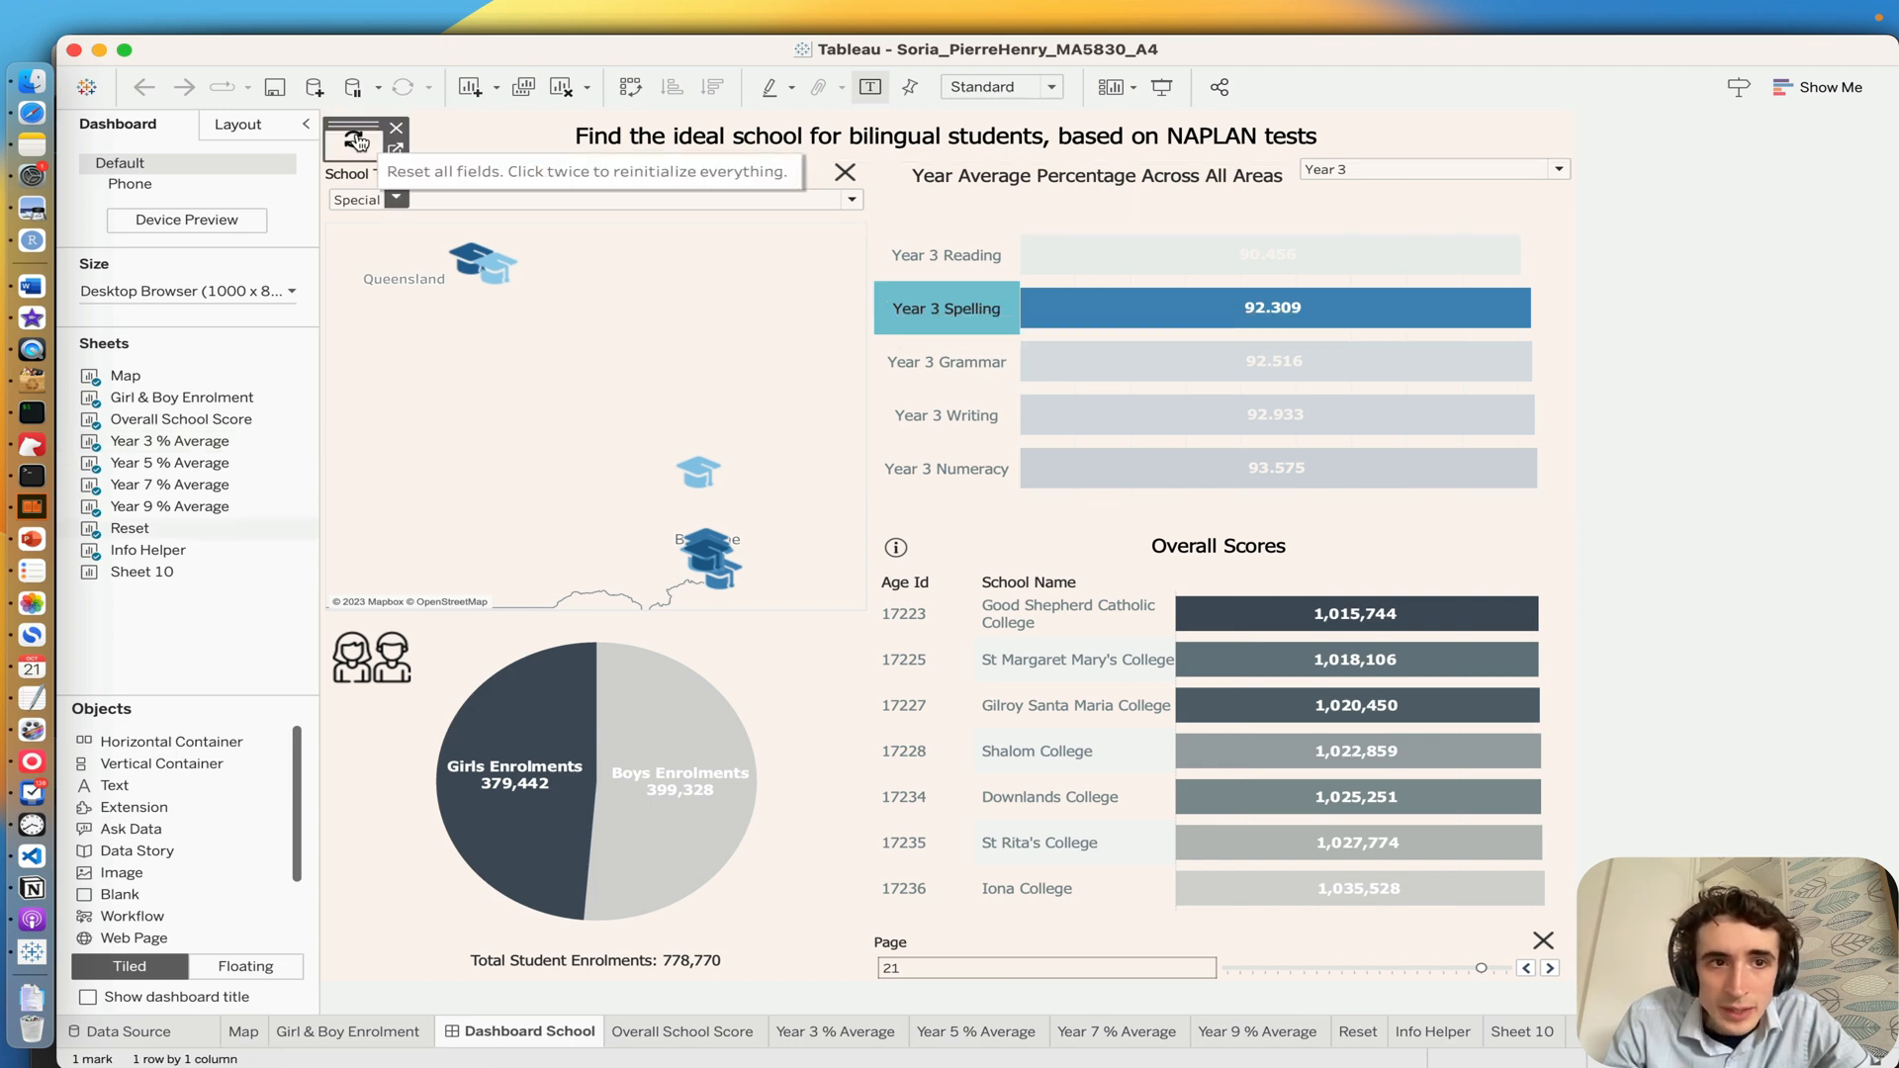
left_click(358, 142)
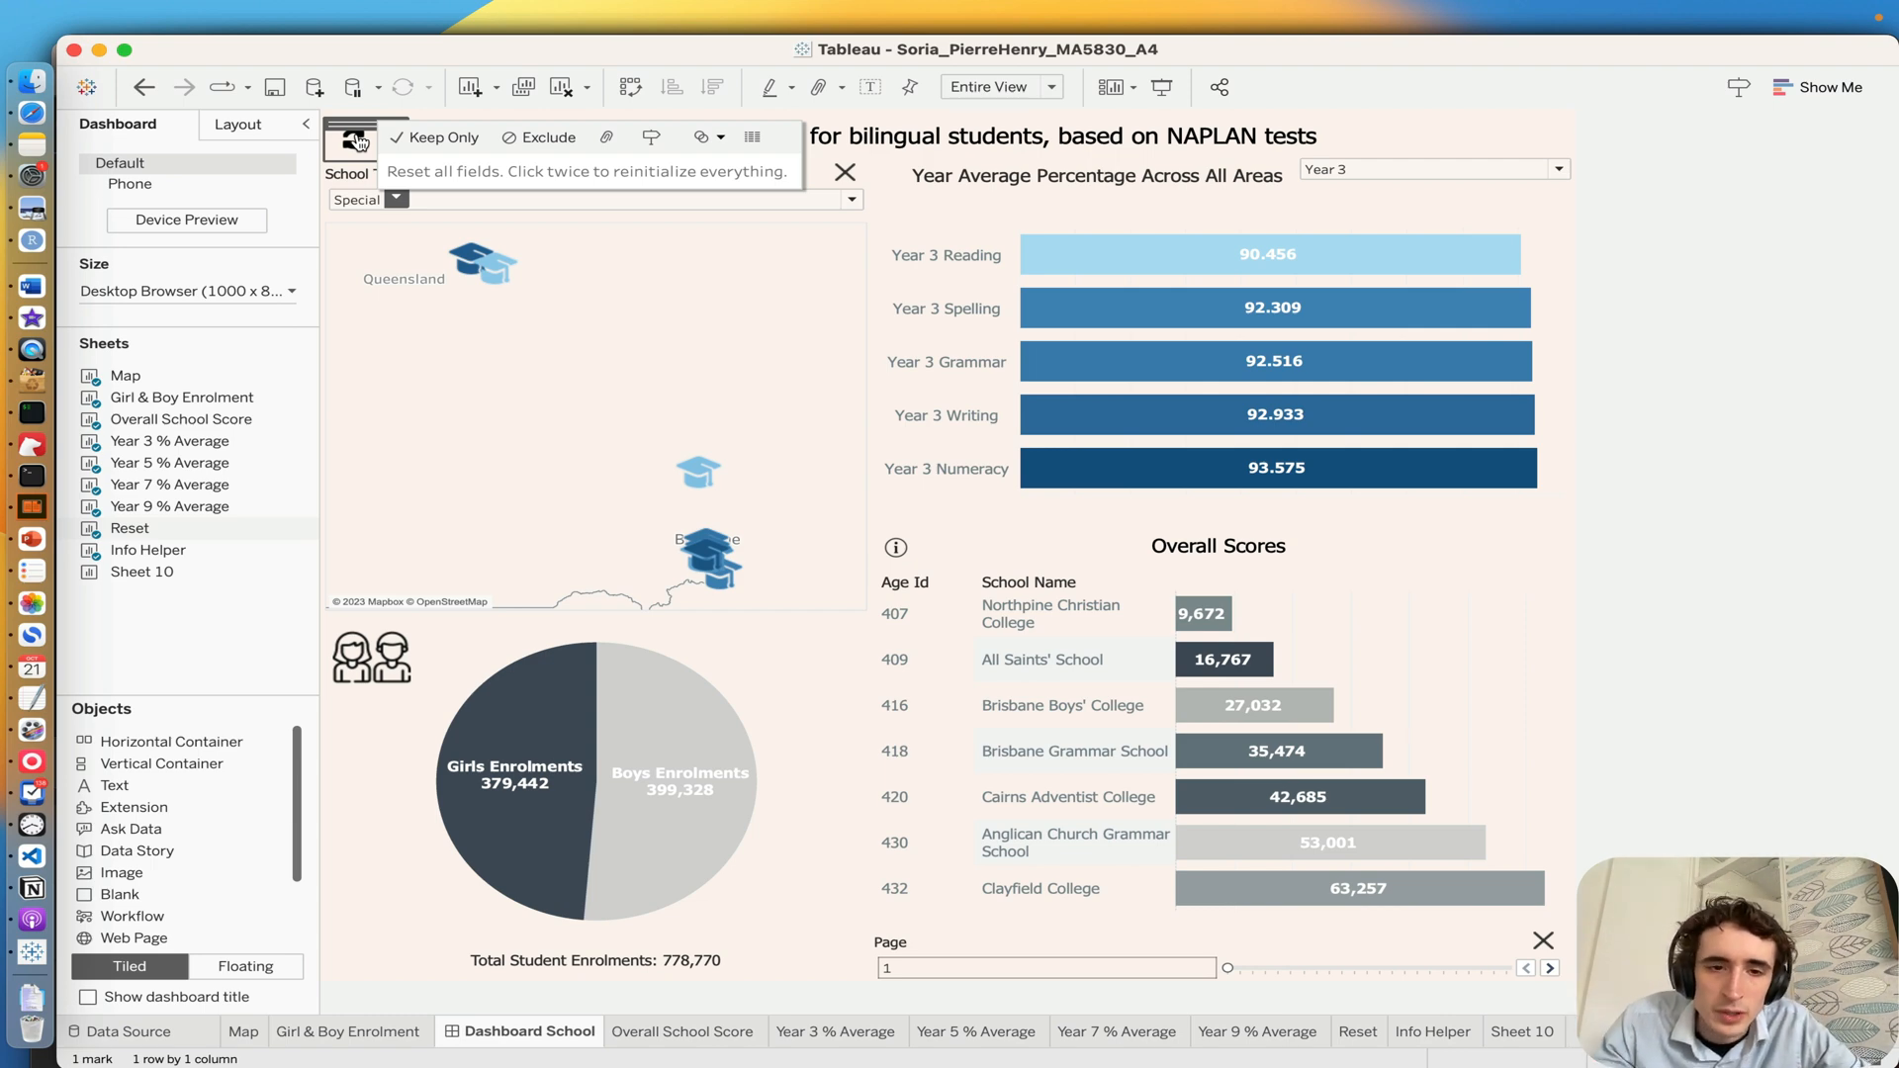
Step: Select the Burdekin School marker on the dashboard map and reset all dashboard fields
left_click(489, 264)
left_click(489, 264)
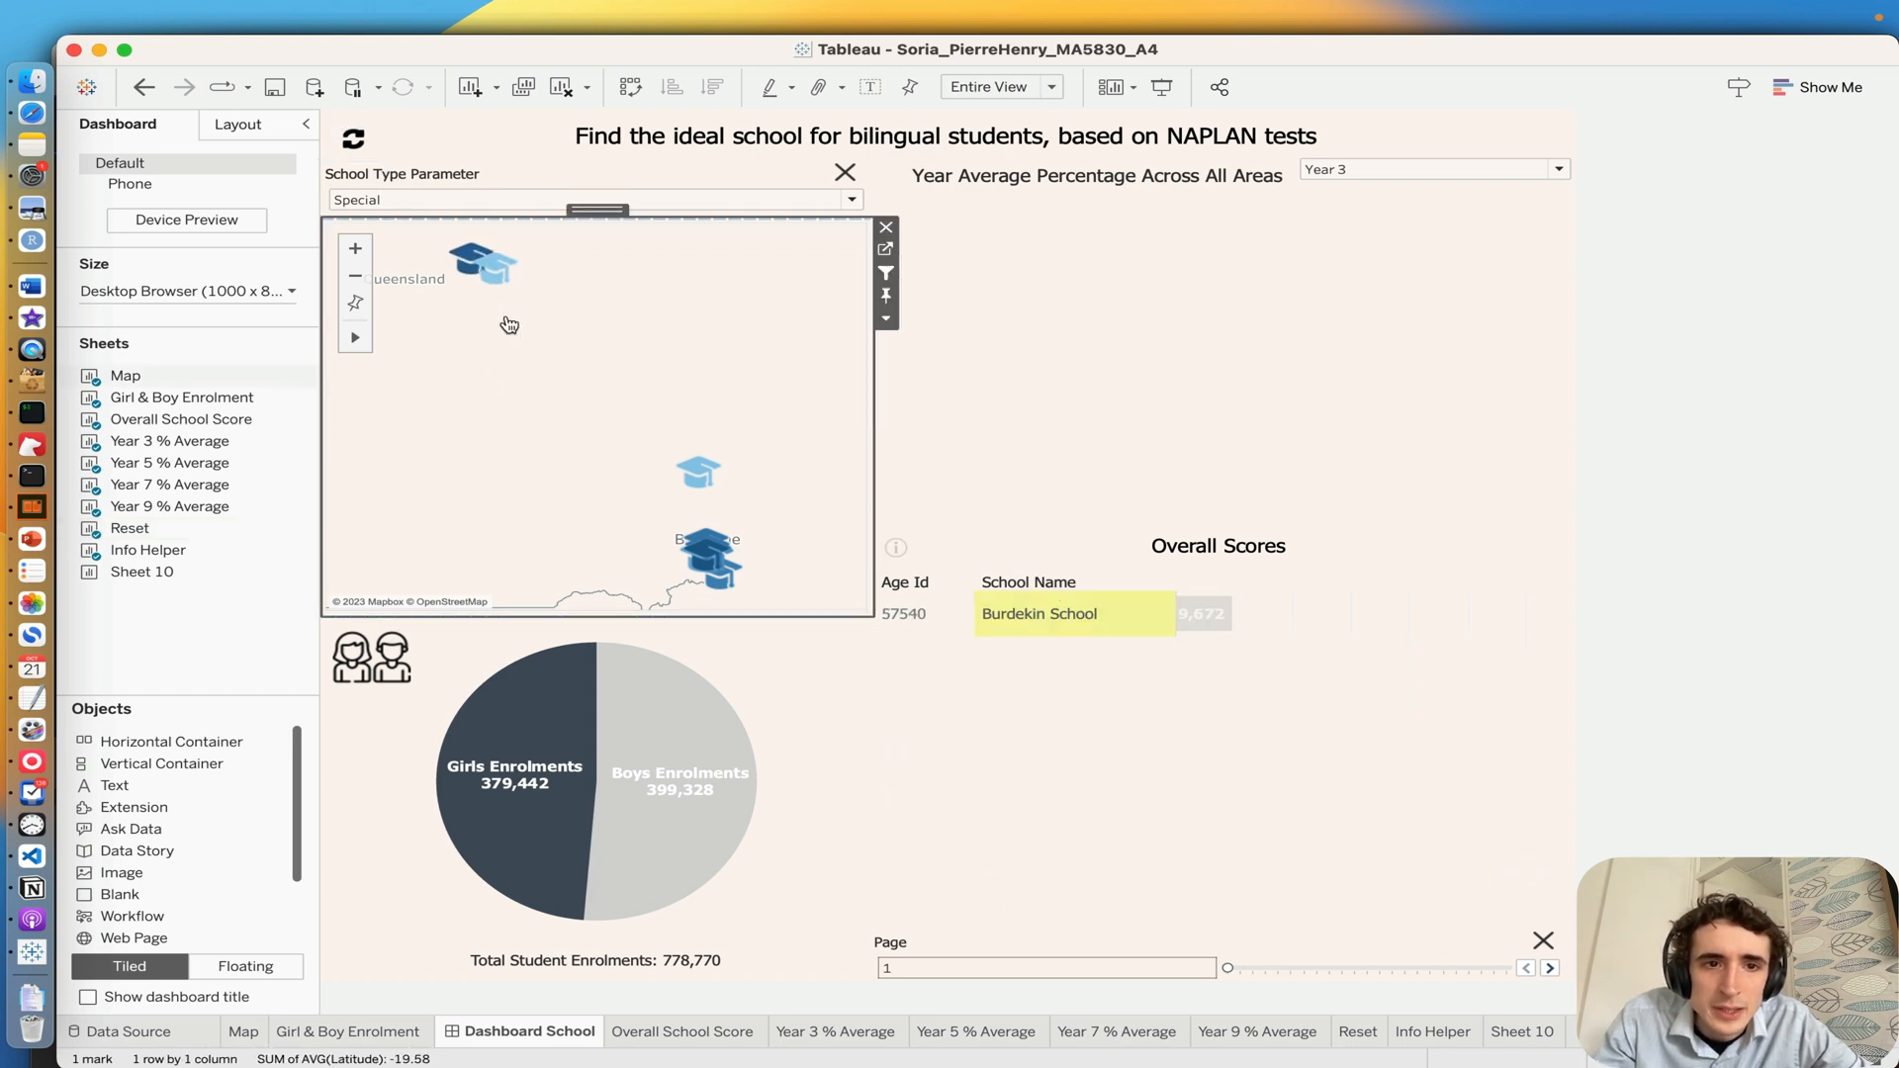
left_click(353, 137)
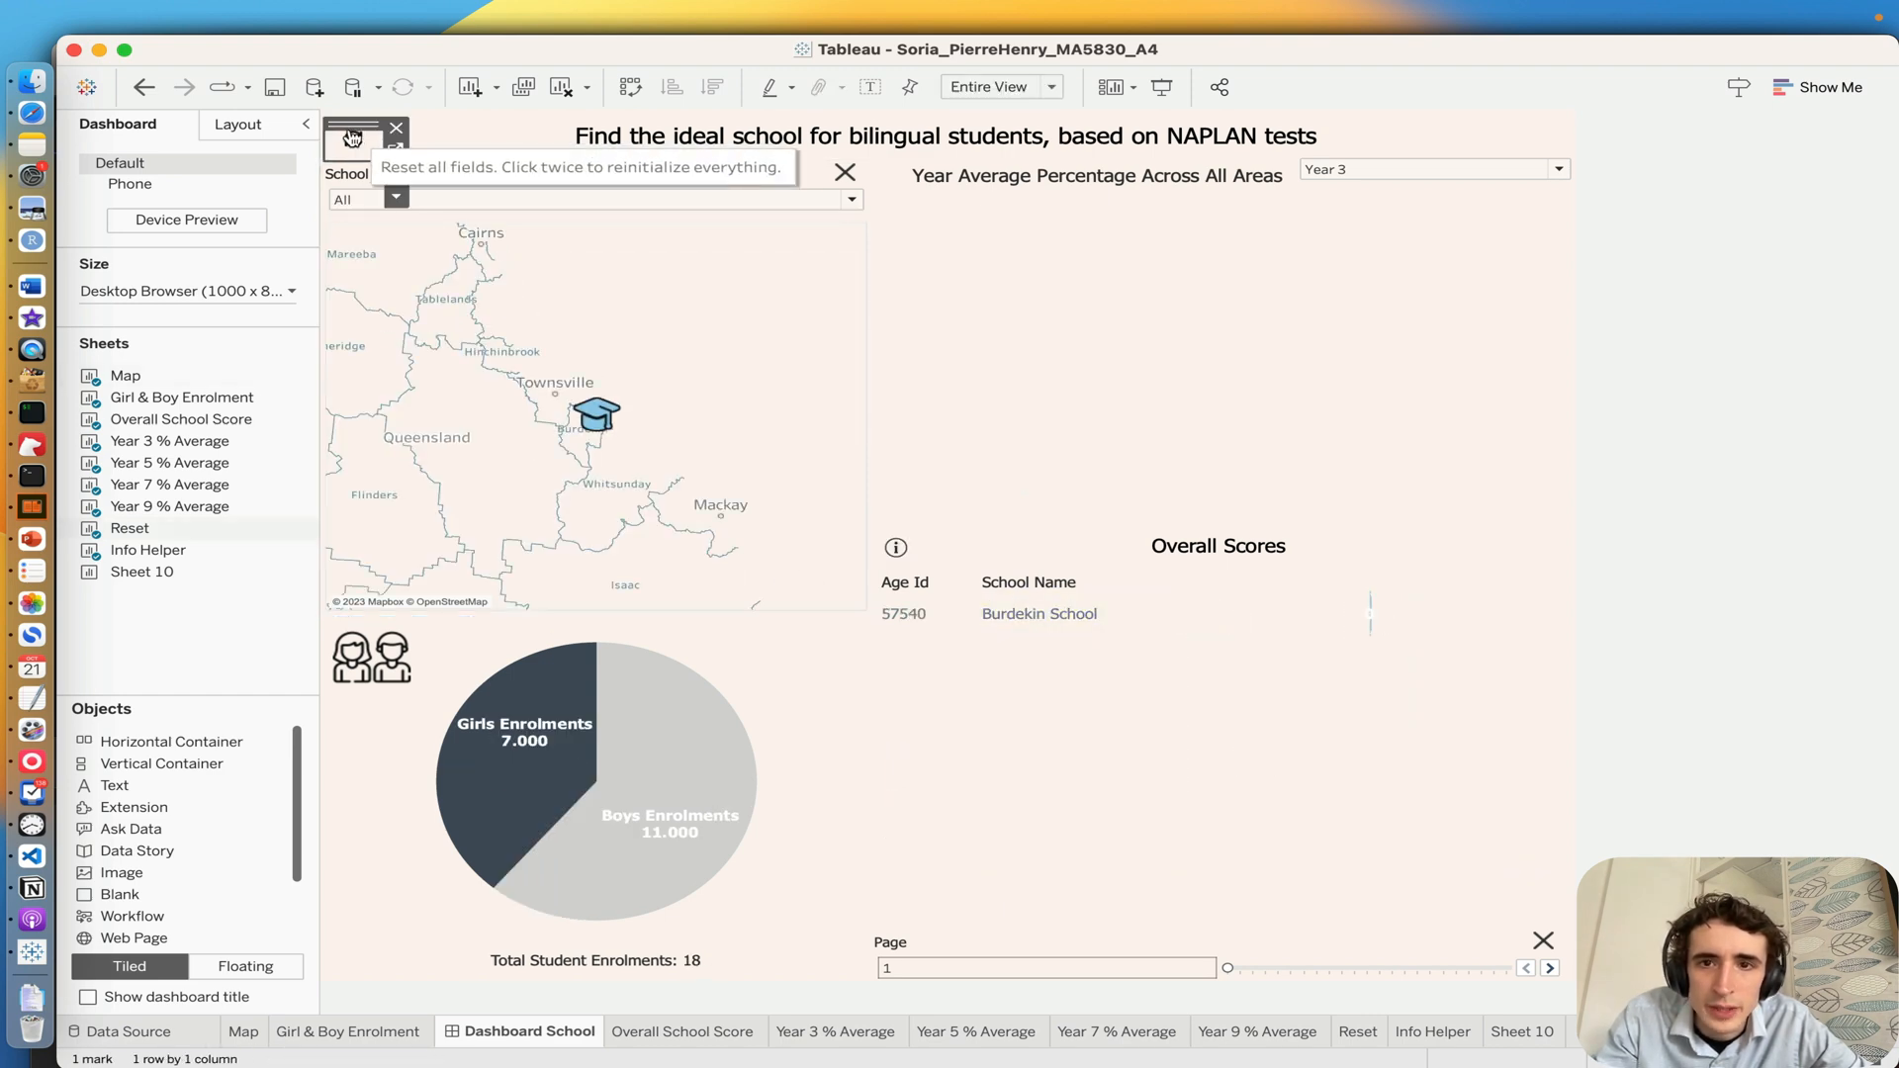
left_click(353, 137)
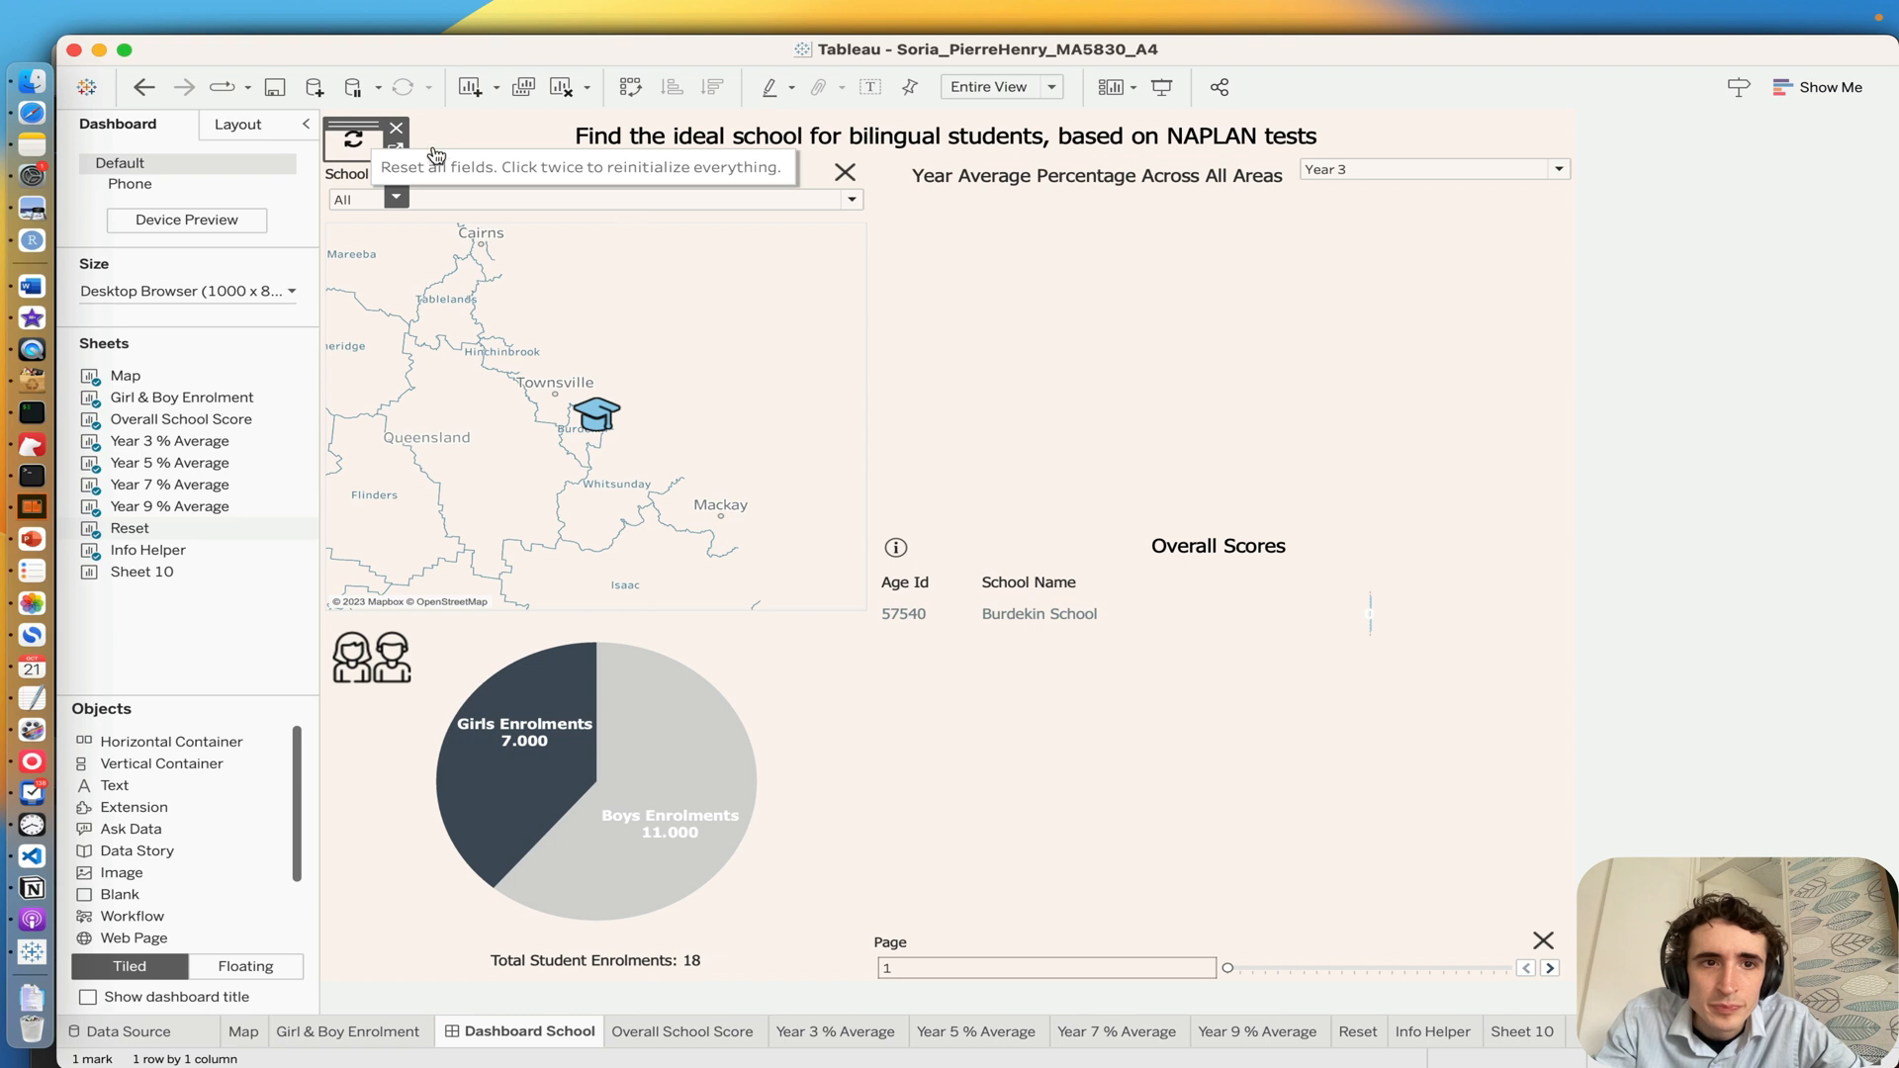
Step: Try the School Type Parameter with Secondary and with Special
left_click(673, 199)
left_click(620, 258)
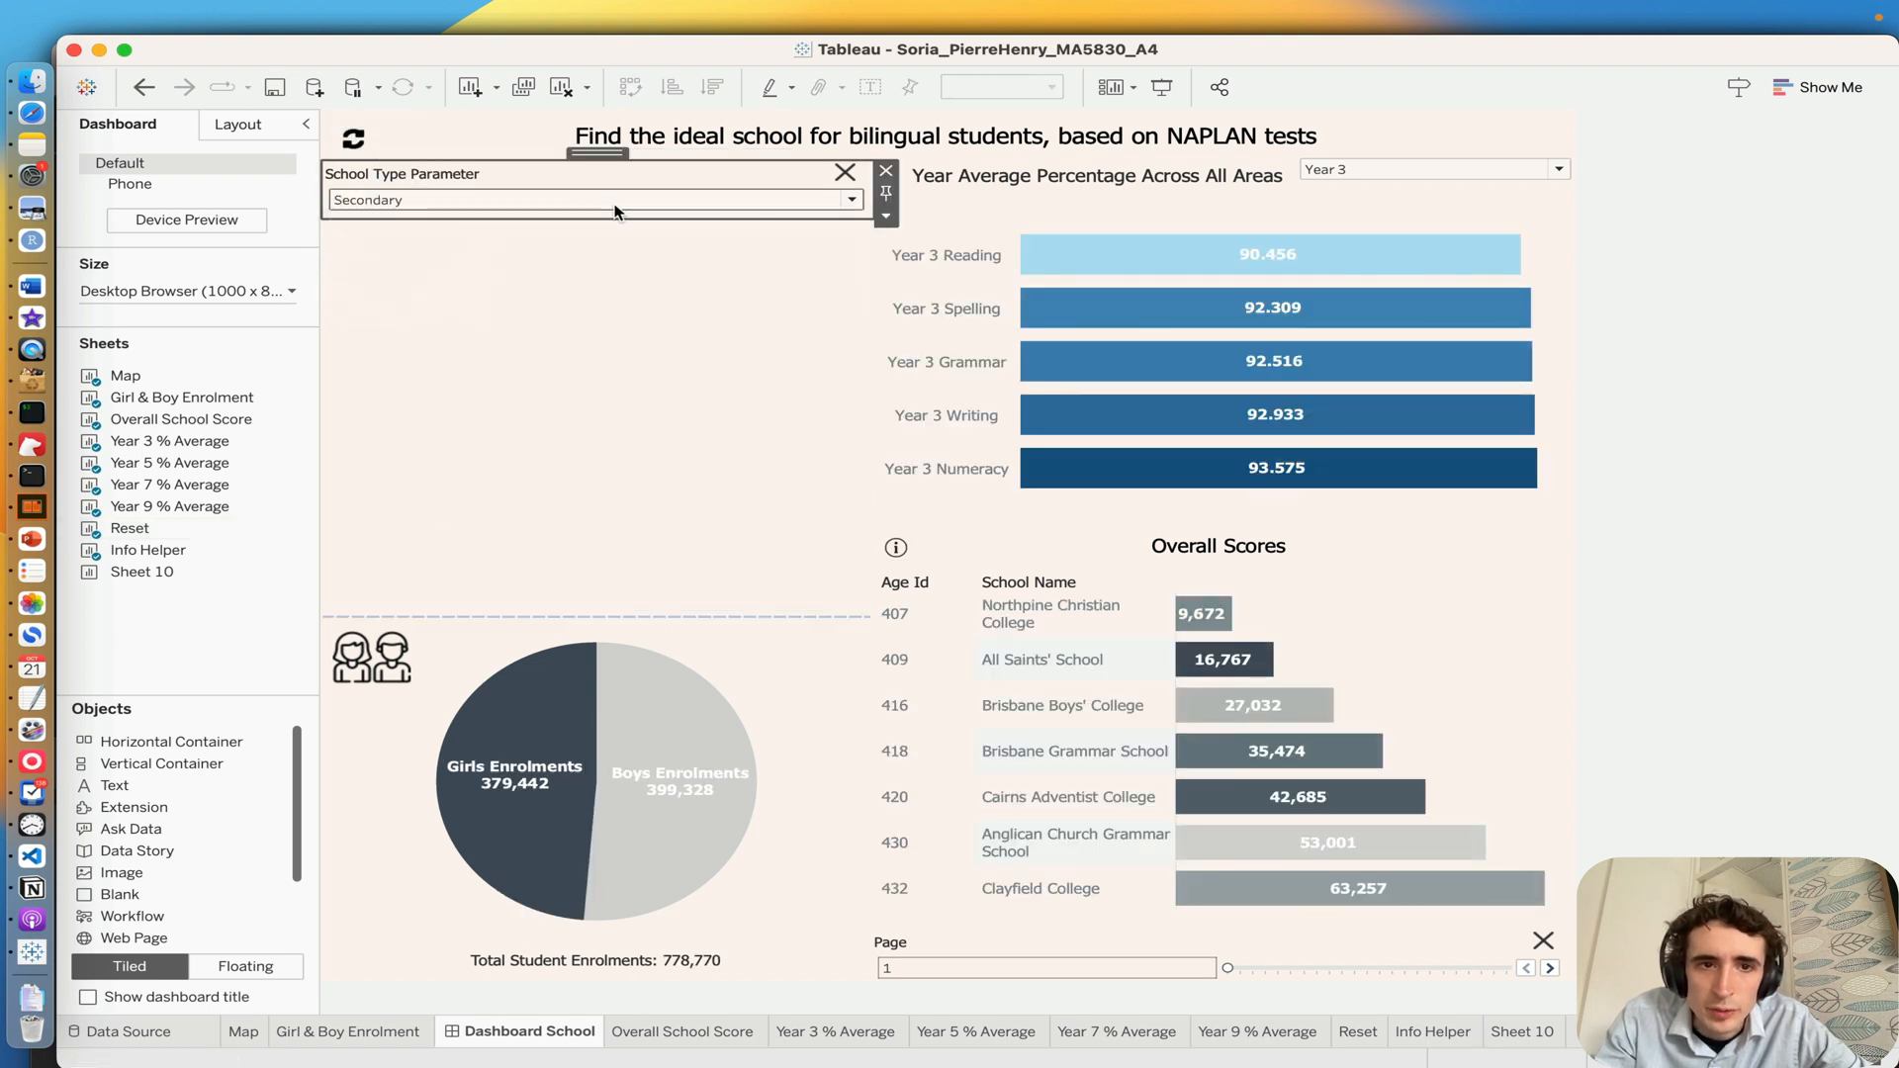
left_click(430, 202)
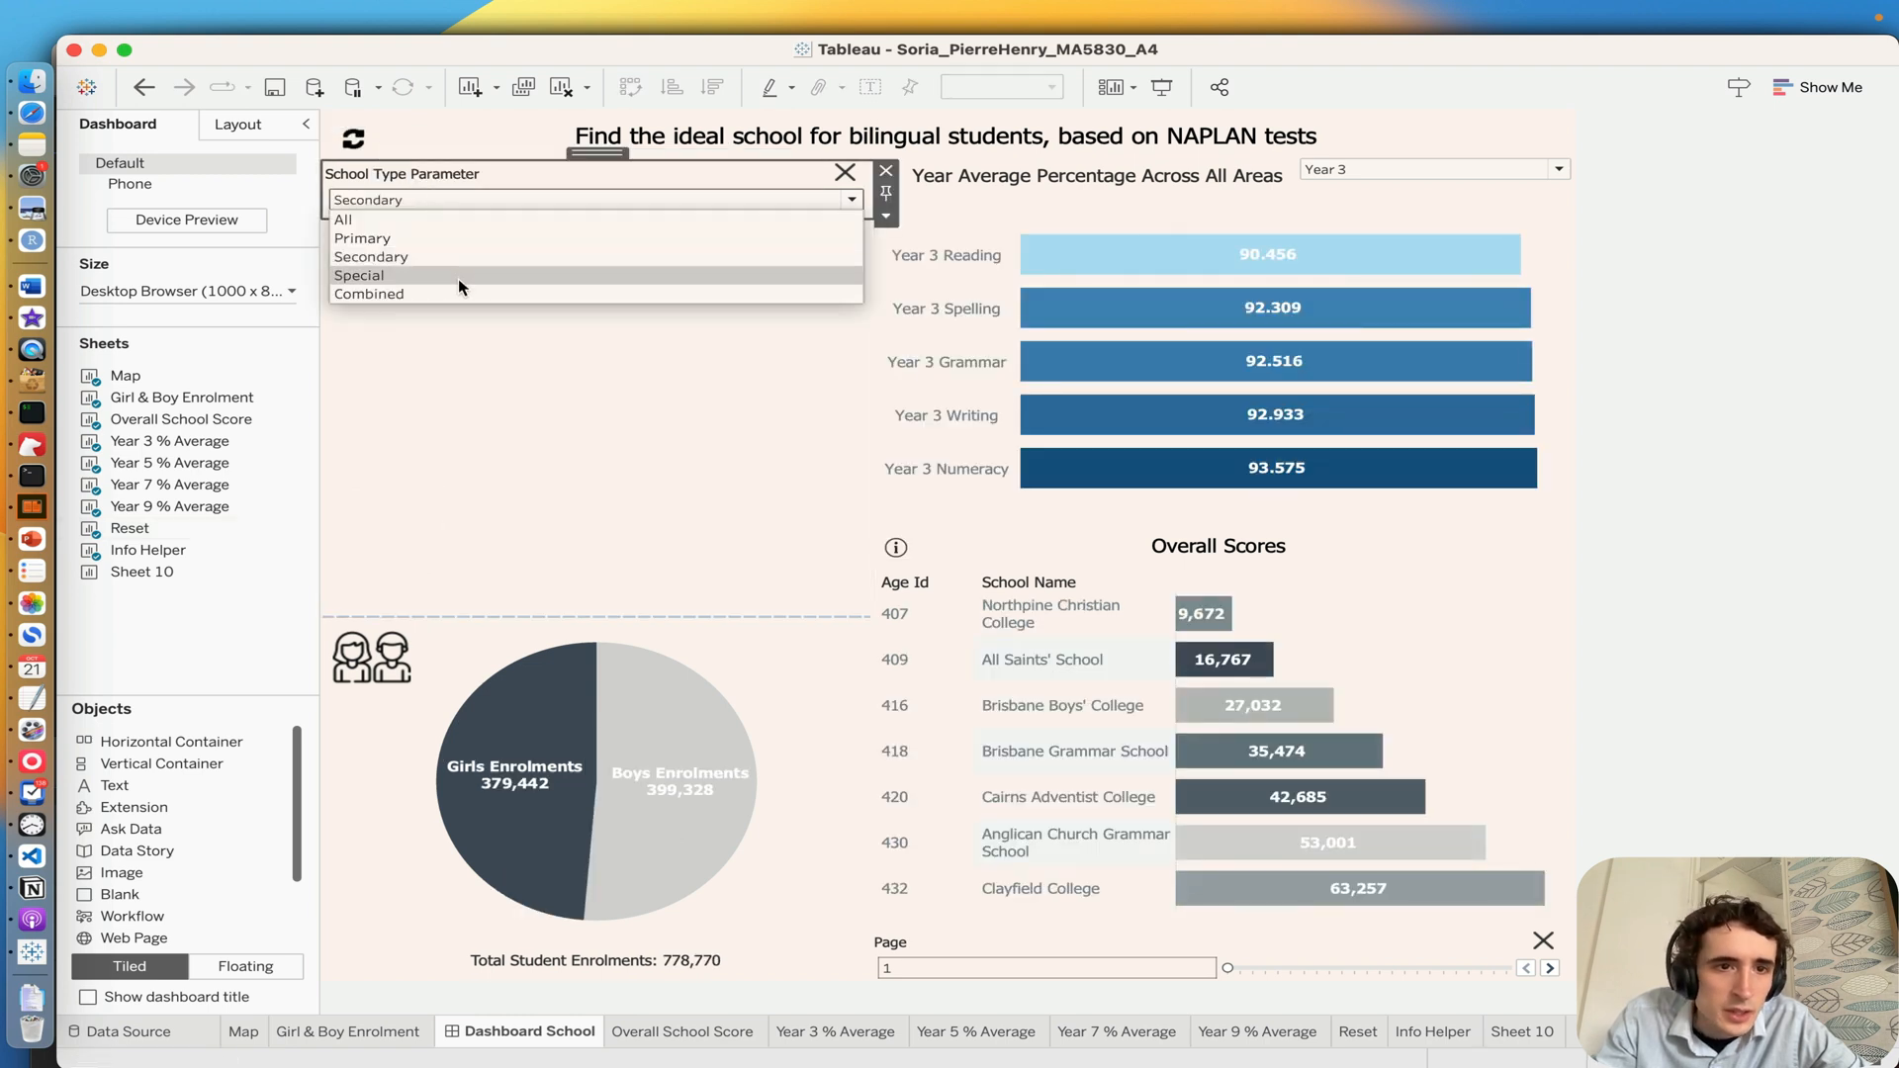
left_click(459, 277)
Step: Reset all dashboard fields, and select and deselect the Burdekin School marker on the map
left_click(356, 142)
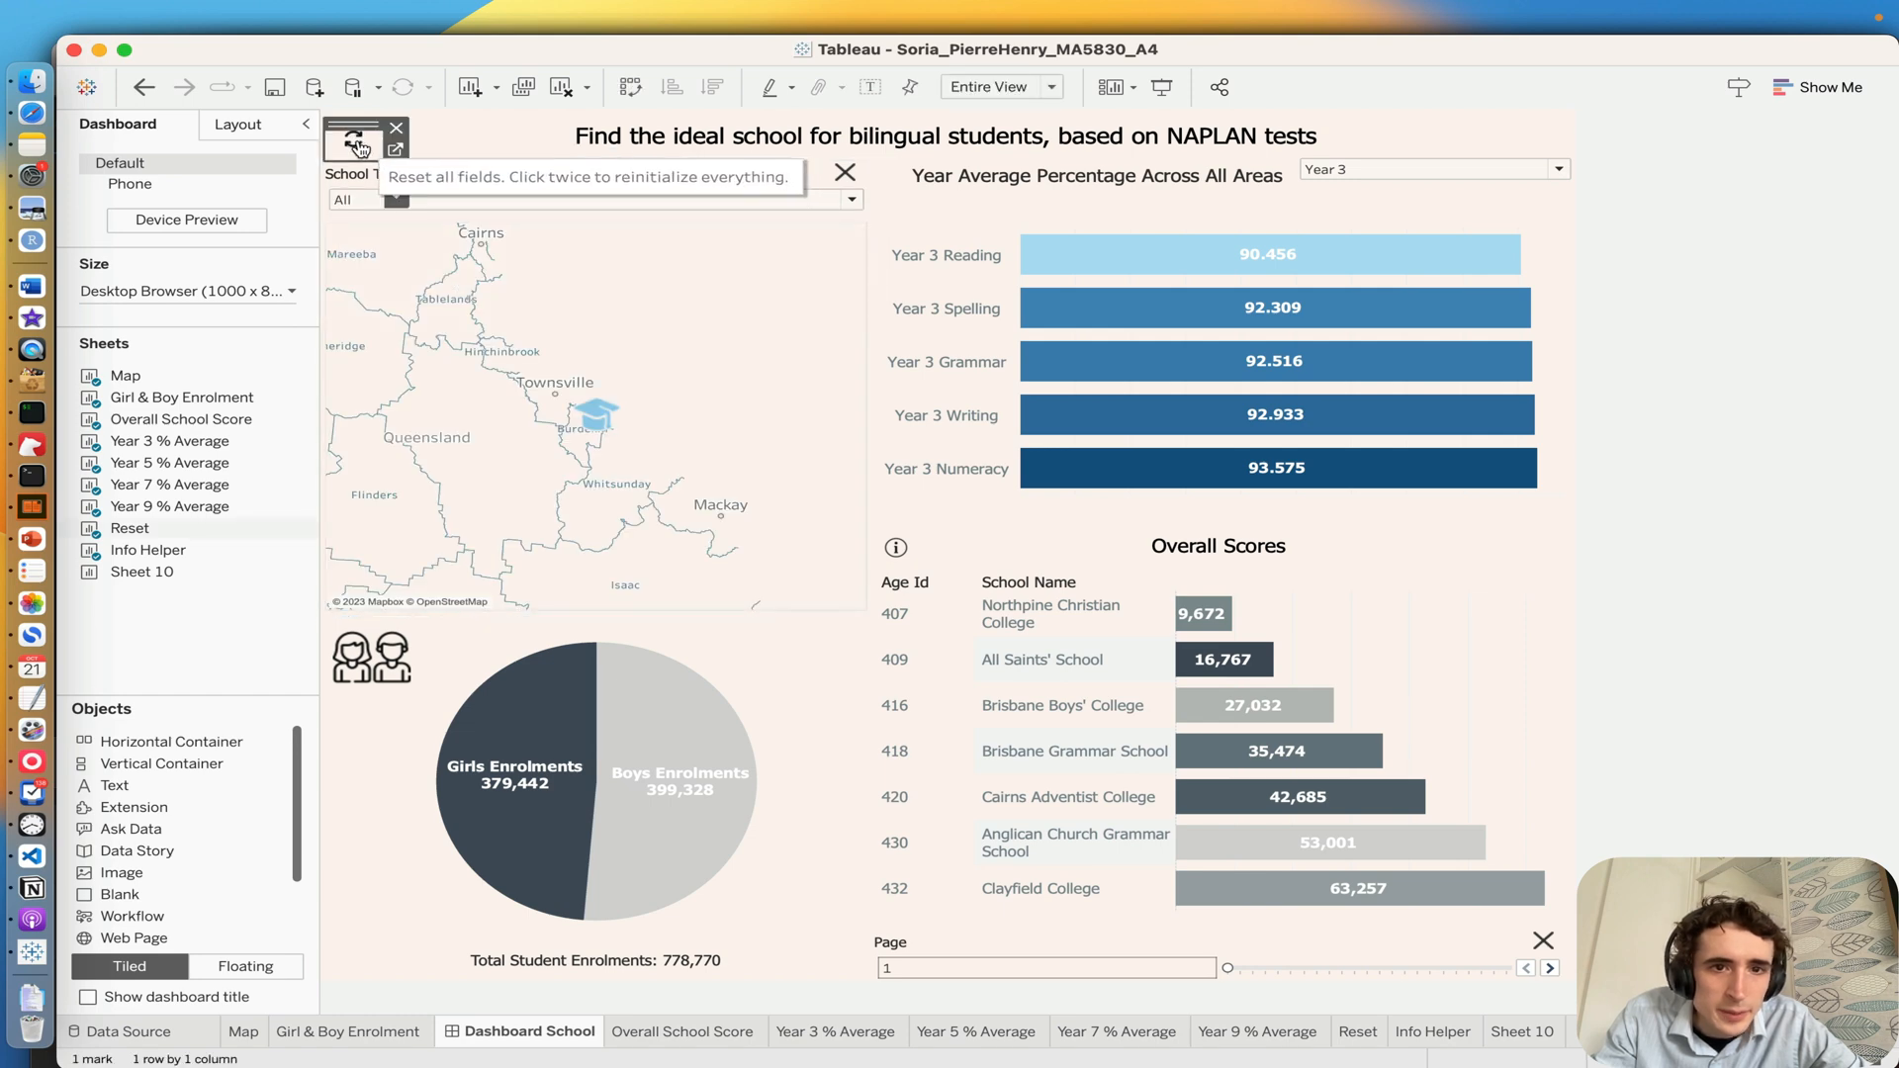
left_click(600, 418)
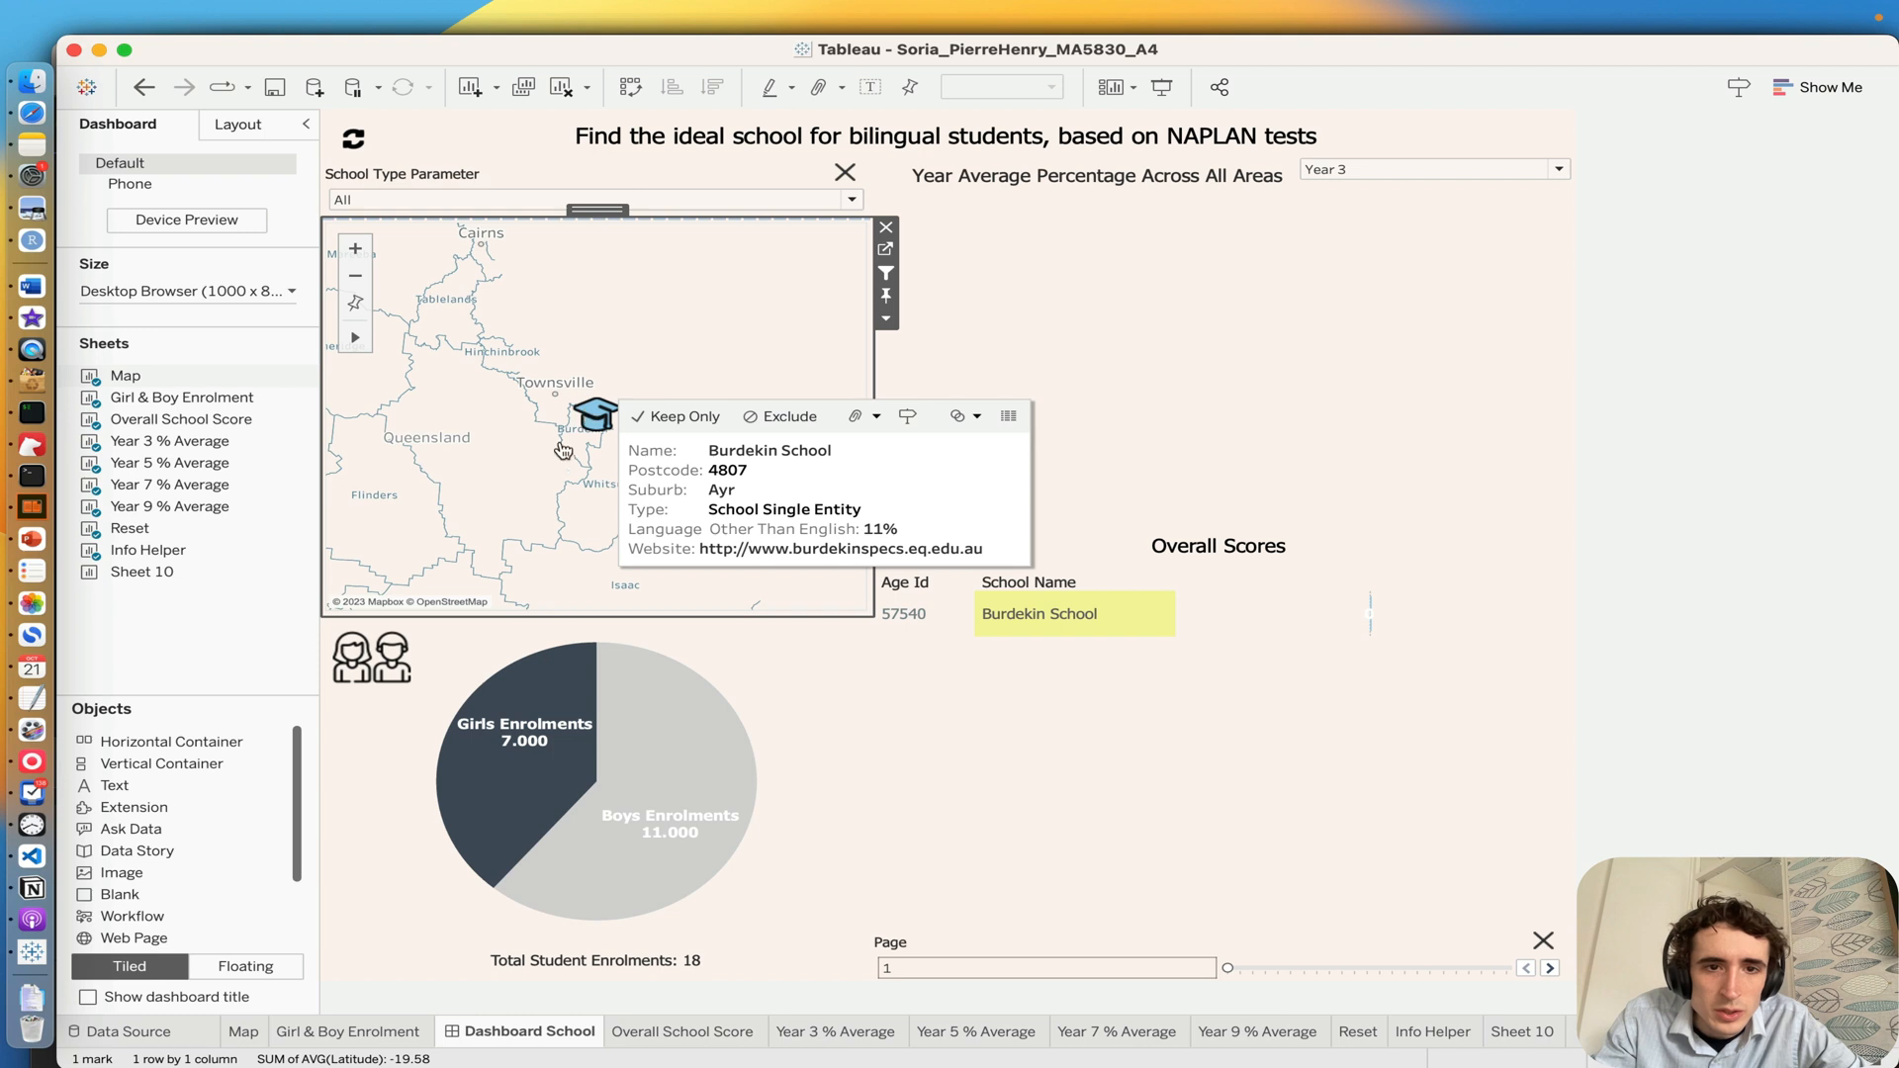
left_click(550, 504)
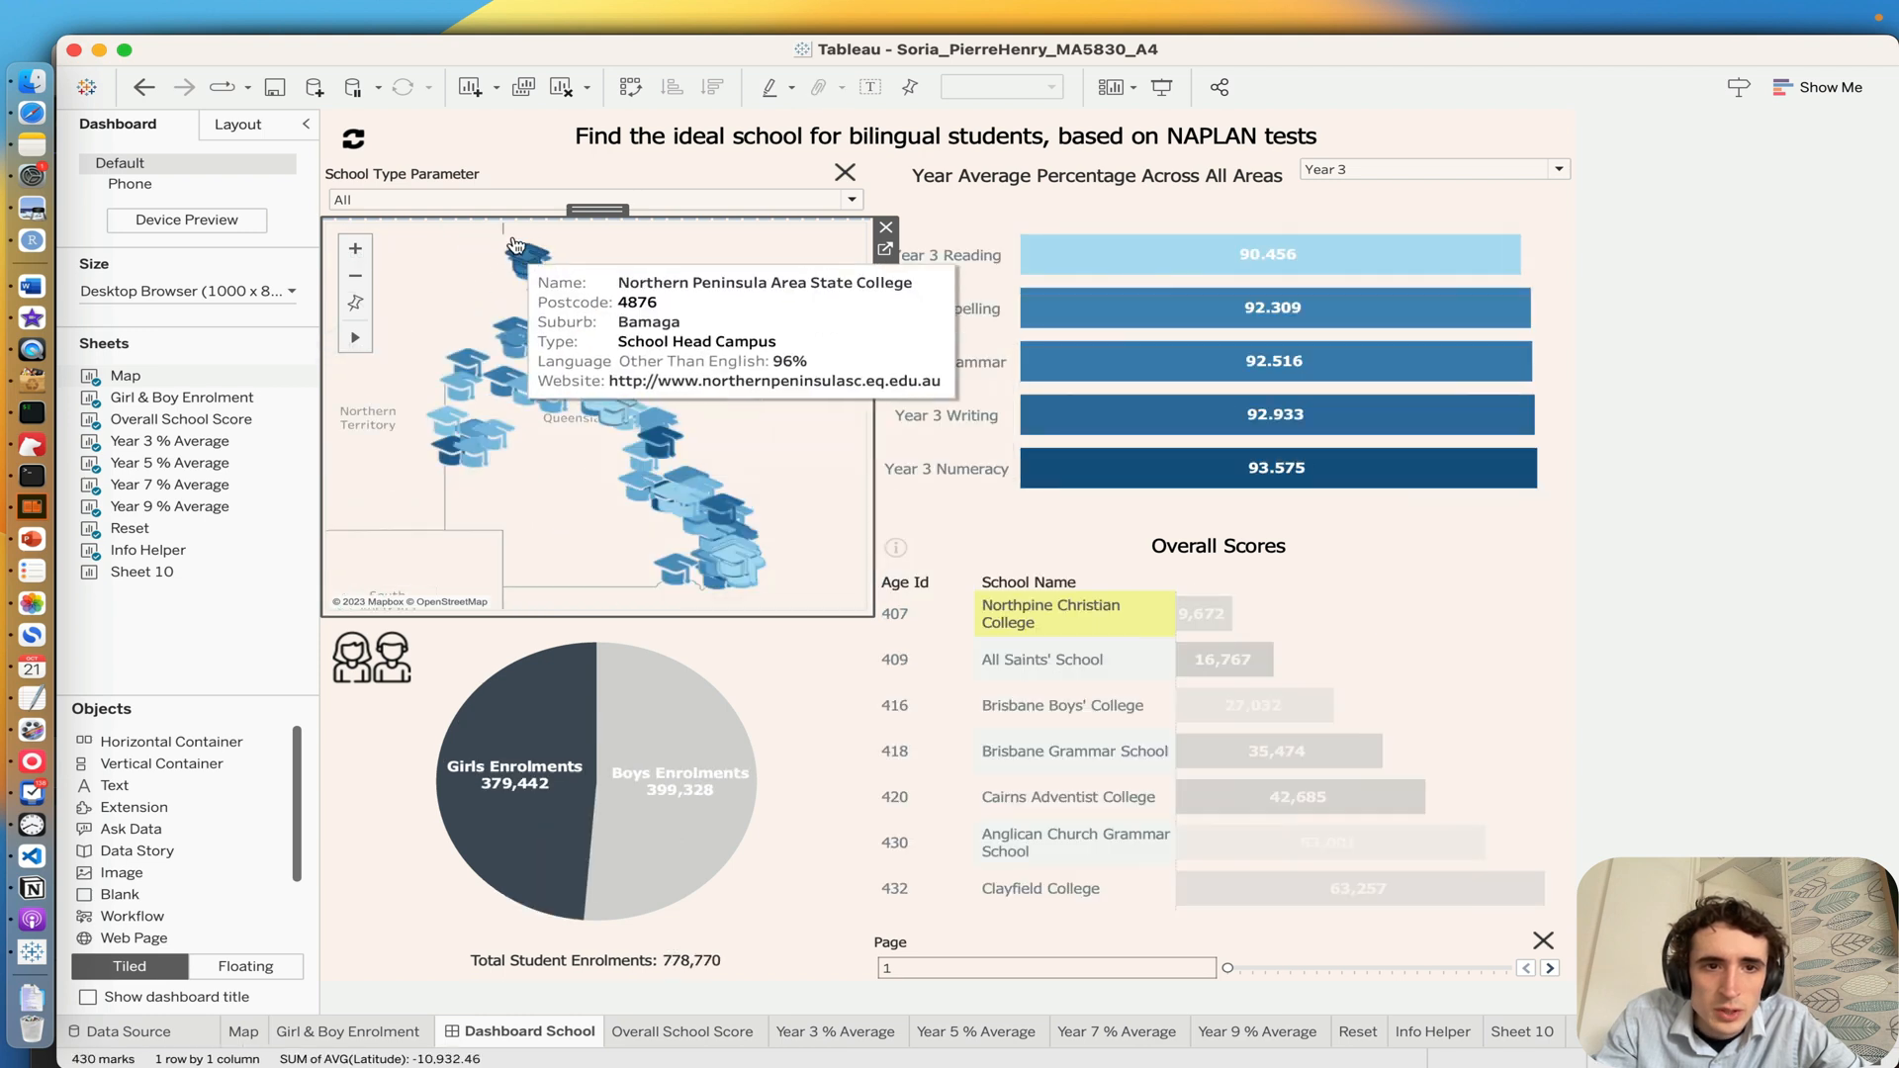
Step: Filter the map by Secondary schools and switch the School Type Parameter to Primary
left_click(467, 199)
left_click(467, 256)
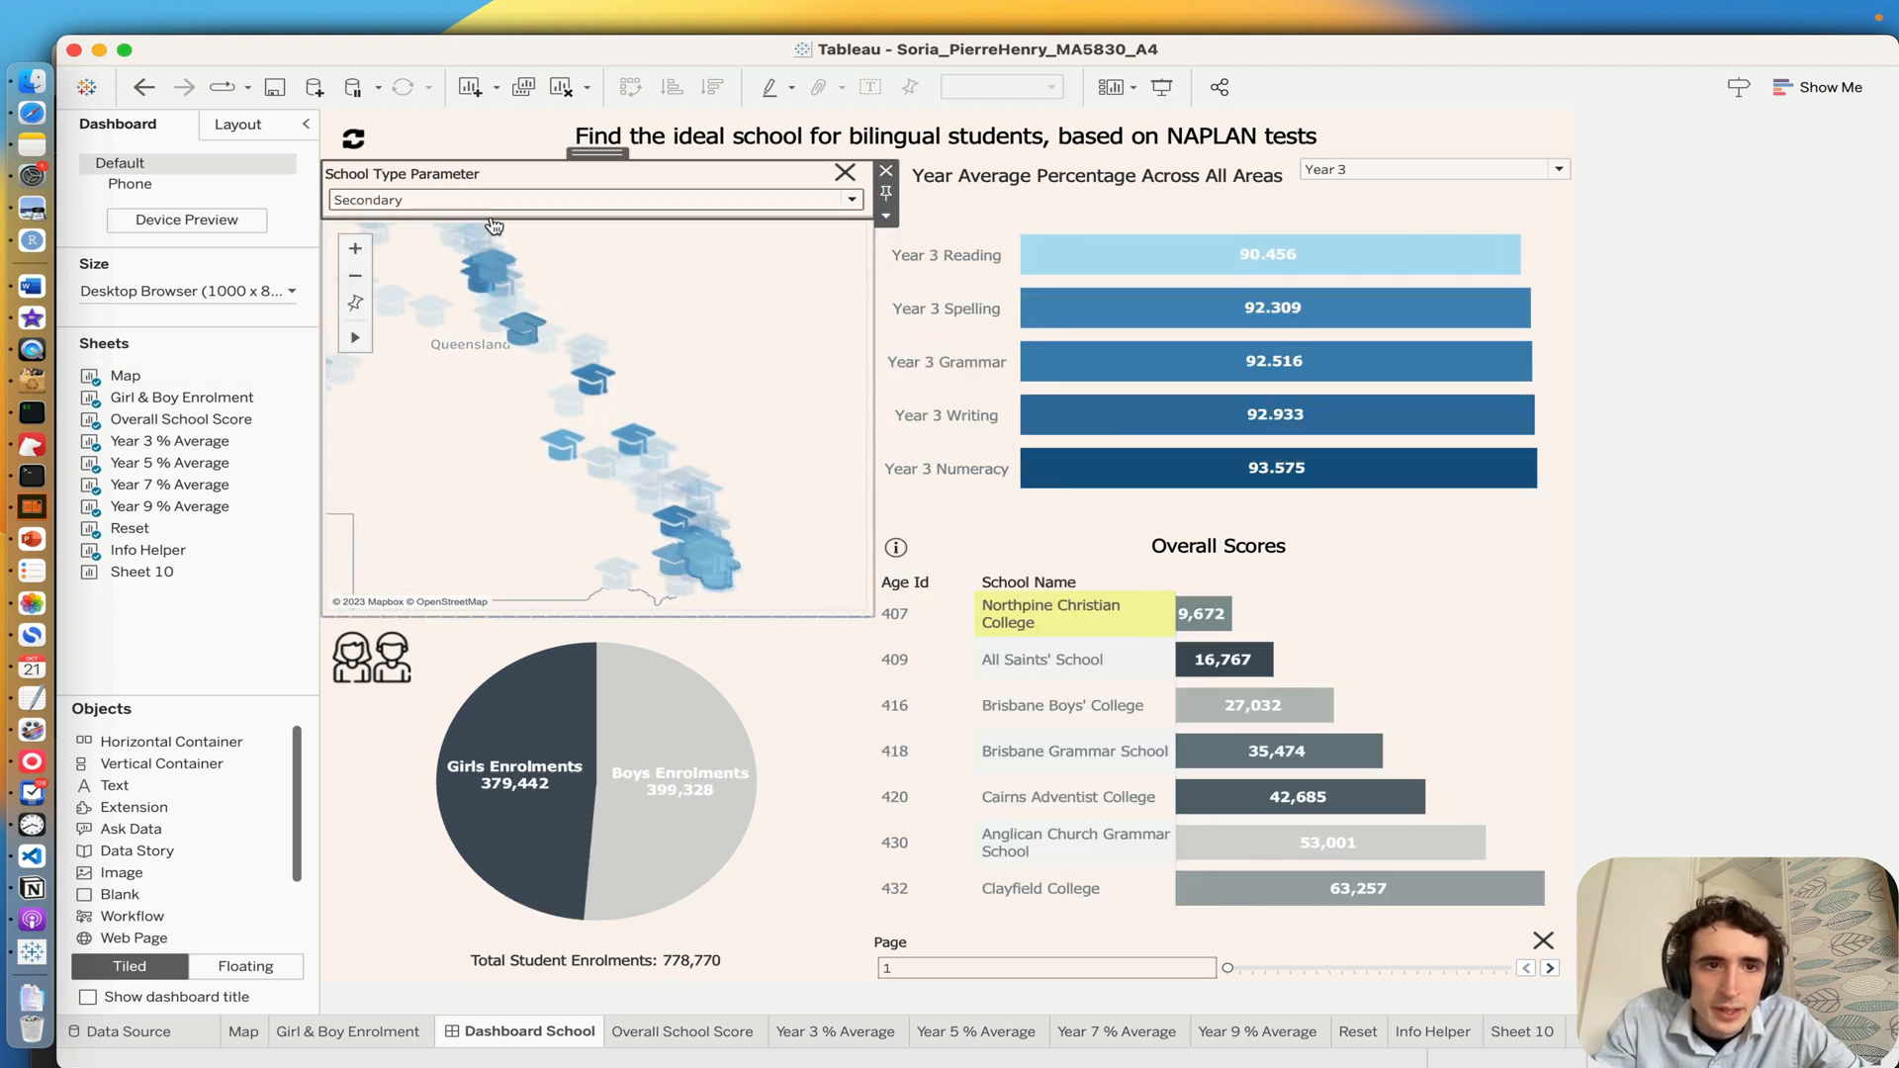
left_click(453, 200)
left_click(446, 238)
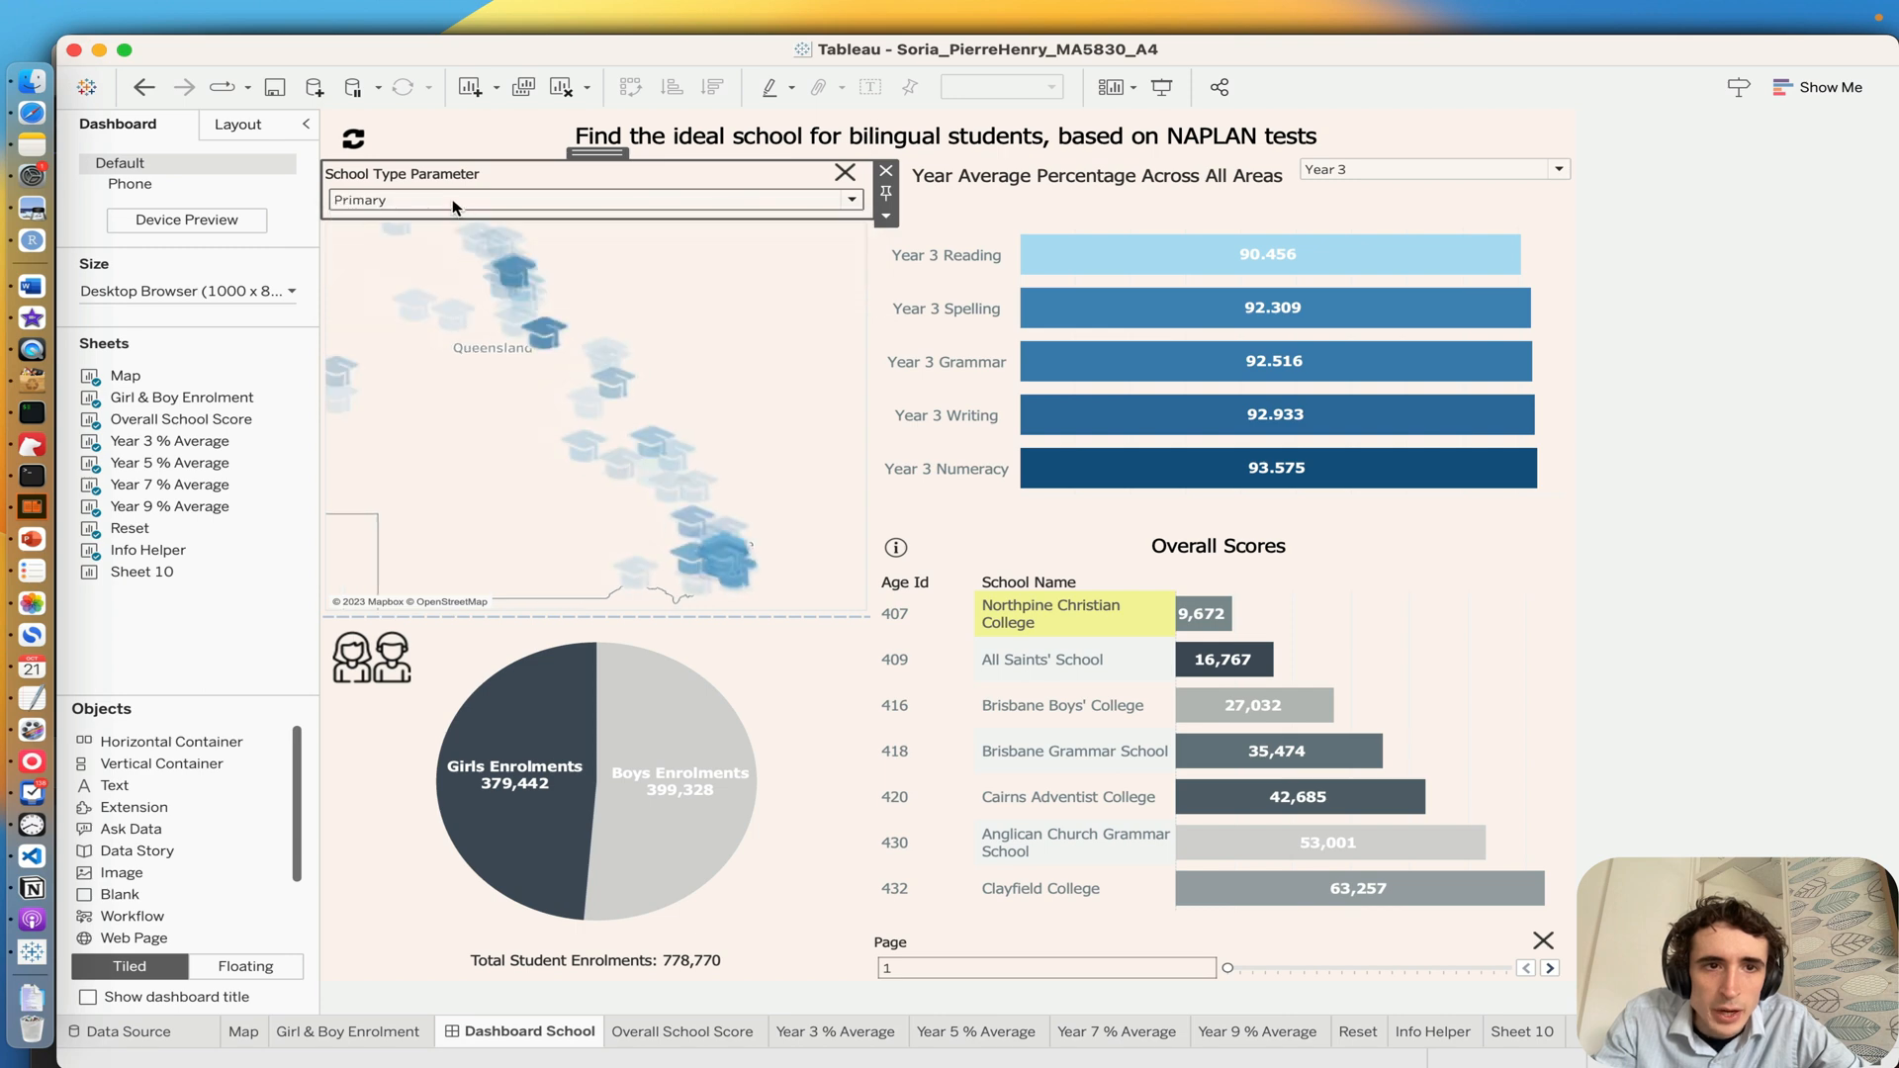
Step: Switch the year selector of the average percentage chart to Year 5 and on to Year 7, and select Forsayth State School on the map
left_click(1089, 306)
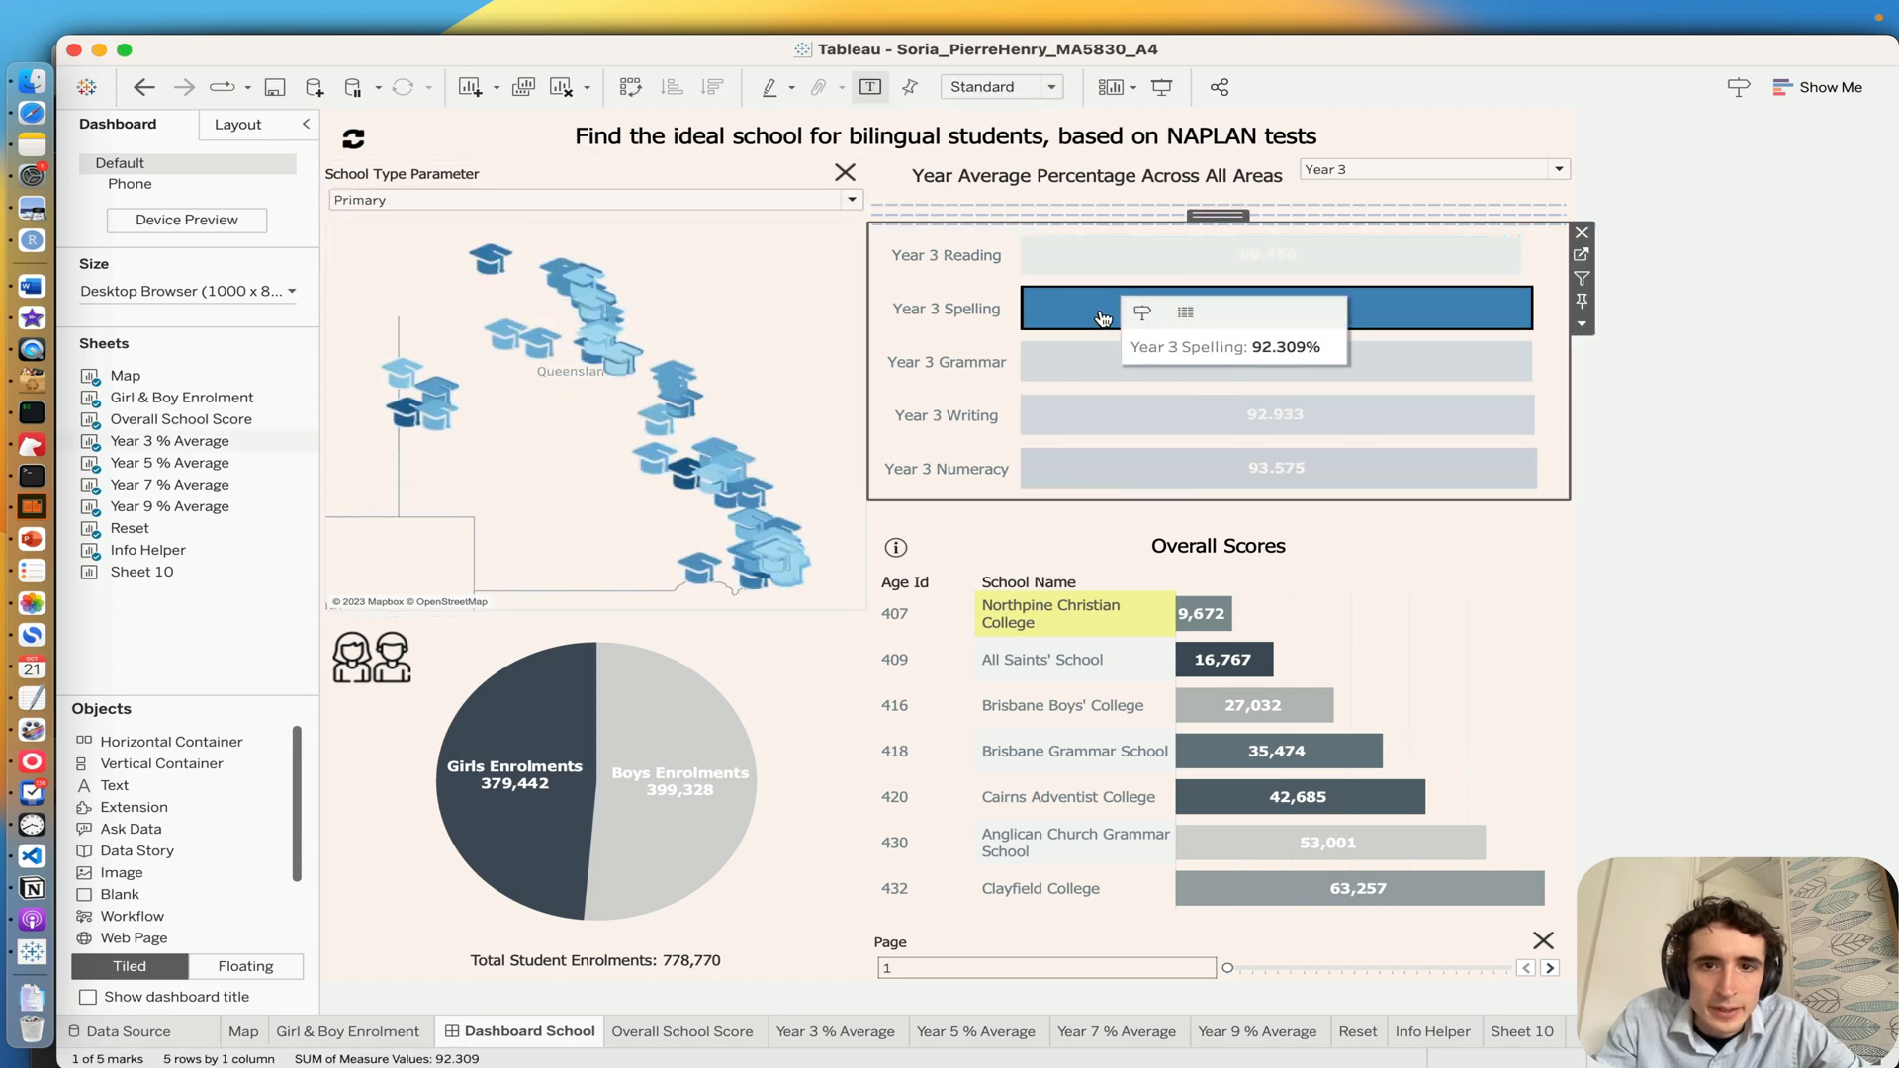
left_click(1394, 180)
left_click(1393, 206)
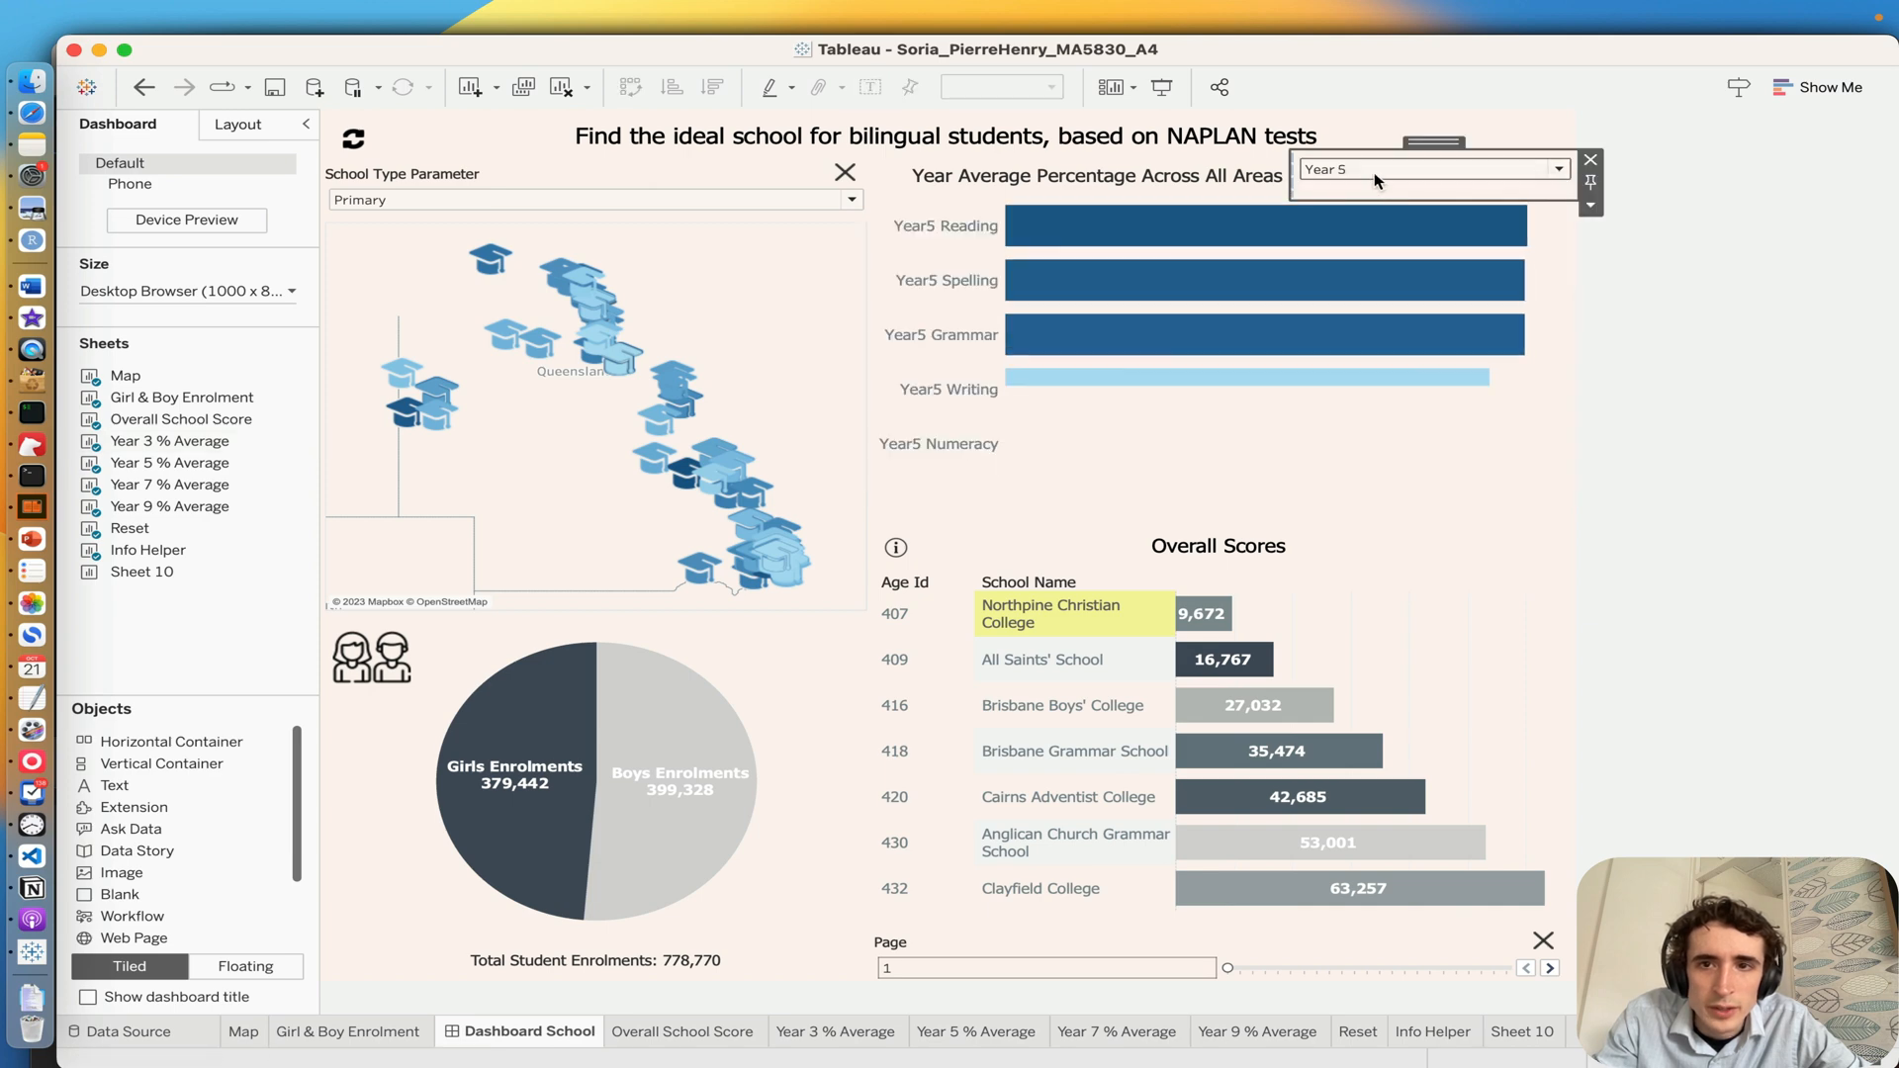
left_click(1374, 172)
left_click(1371, 228)
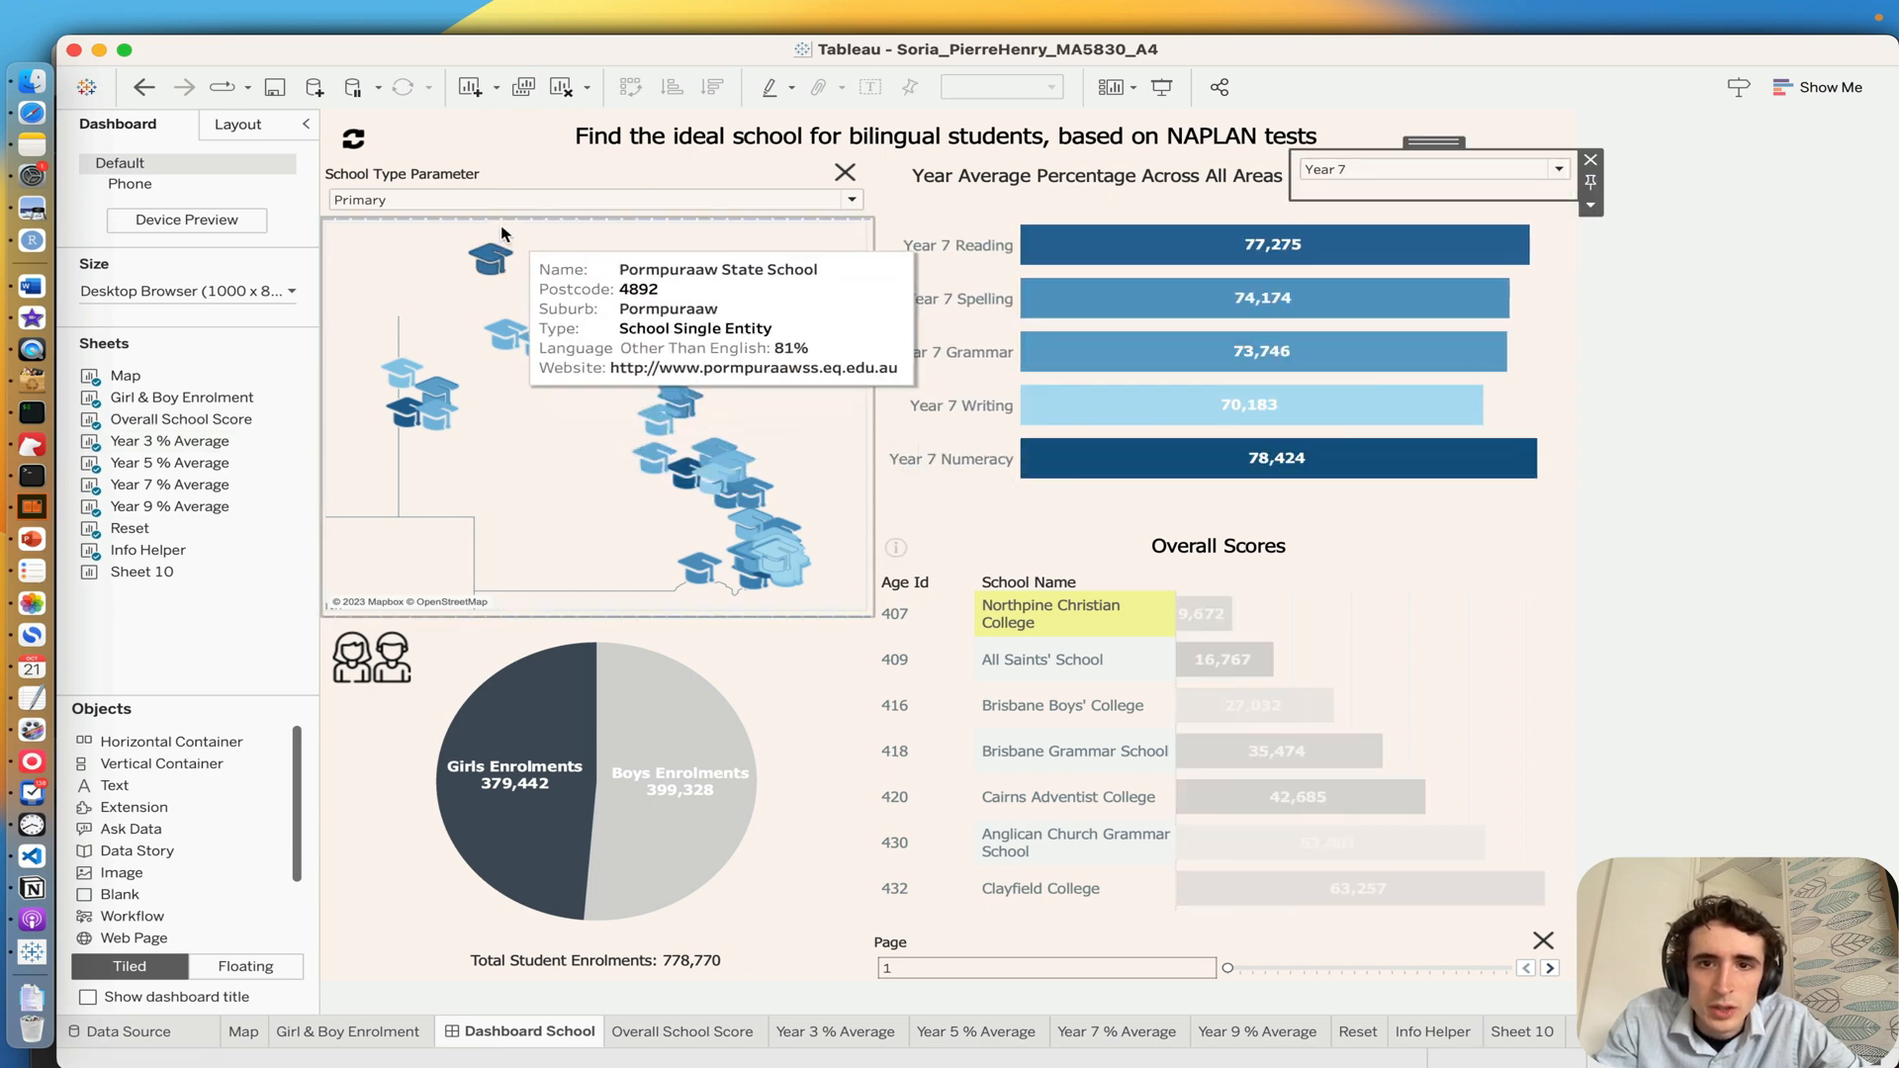
left_click(544, 346)
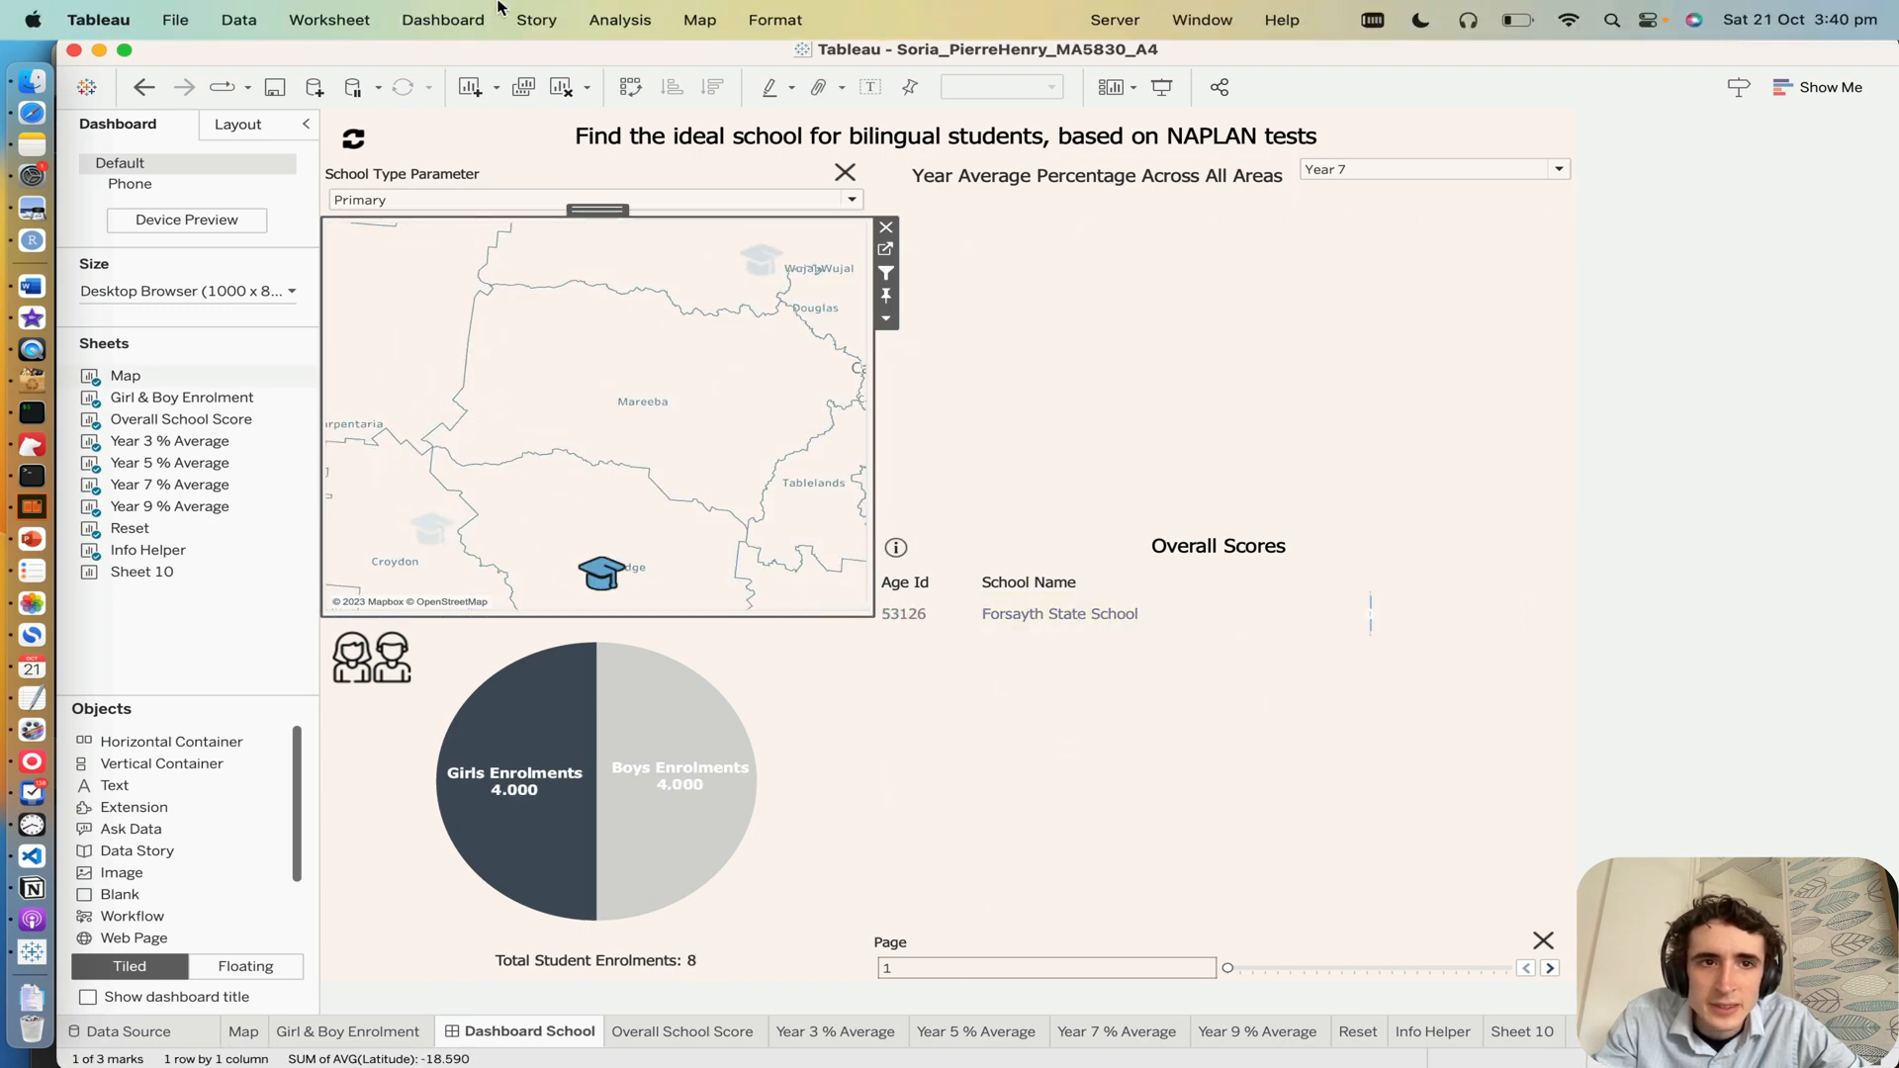
Step: Open the dashboard's Actions dialog and look through the list of workbook actions
left_click(329, 18)
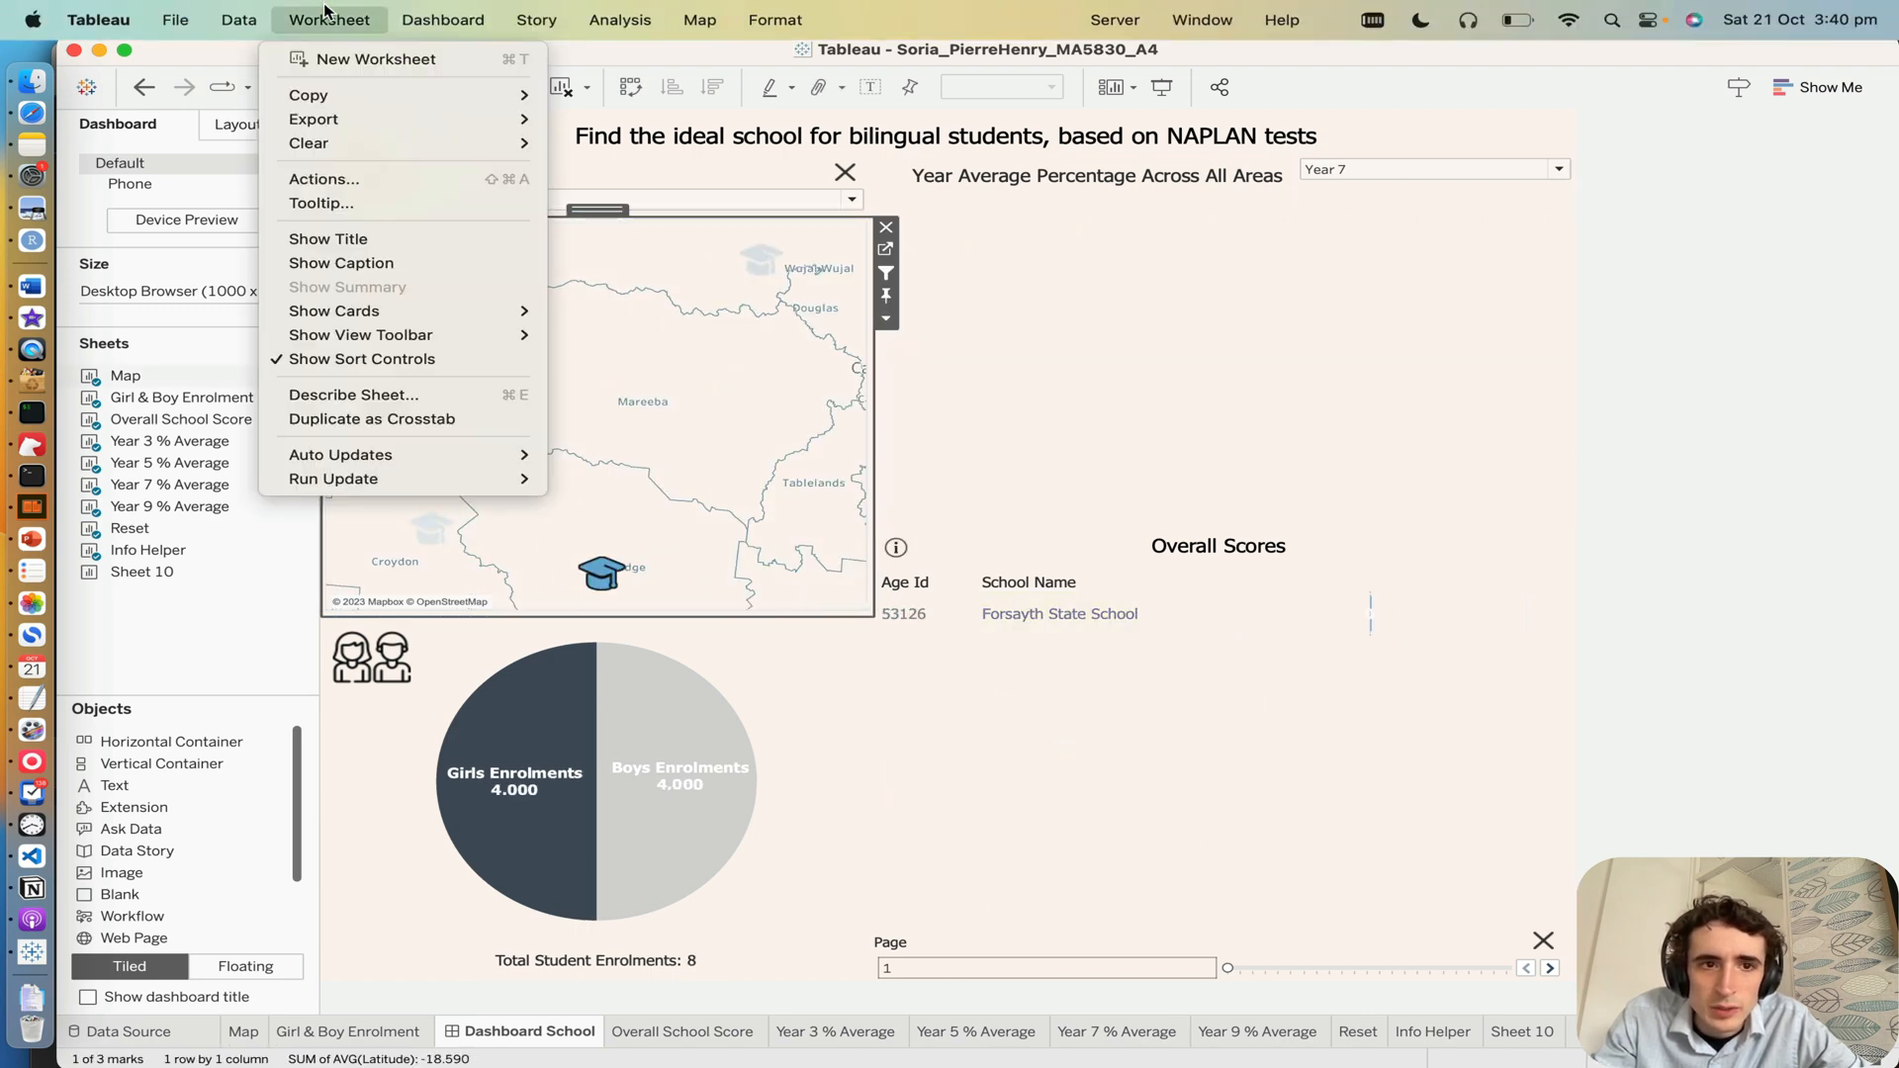
mouse_move(443, 20)
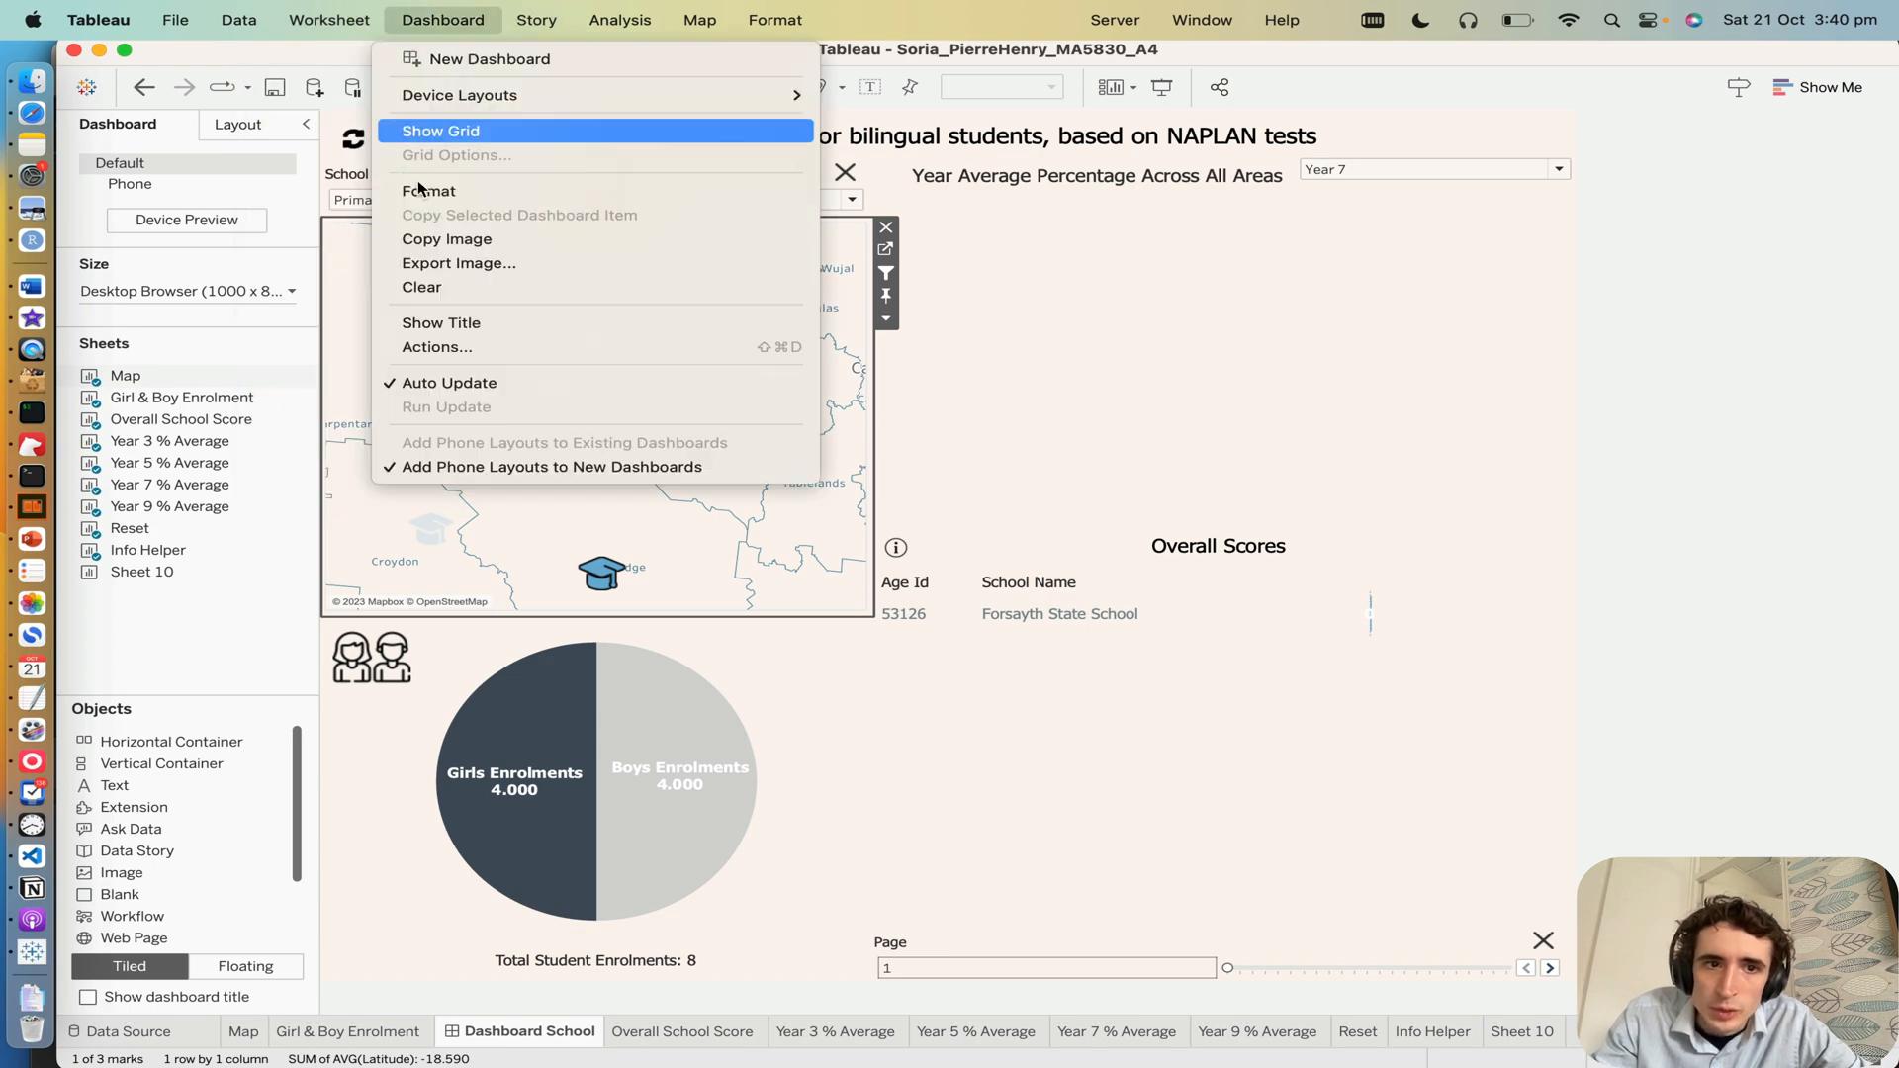
left_click(454, 351)
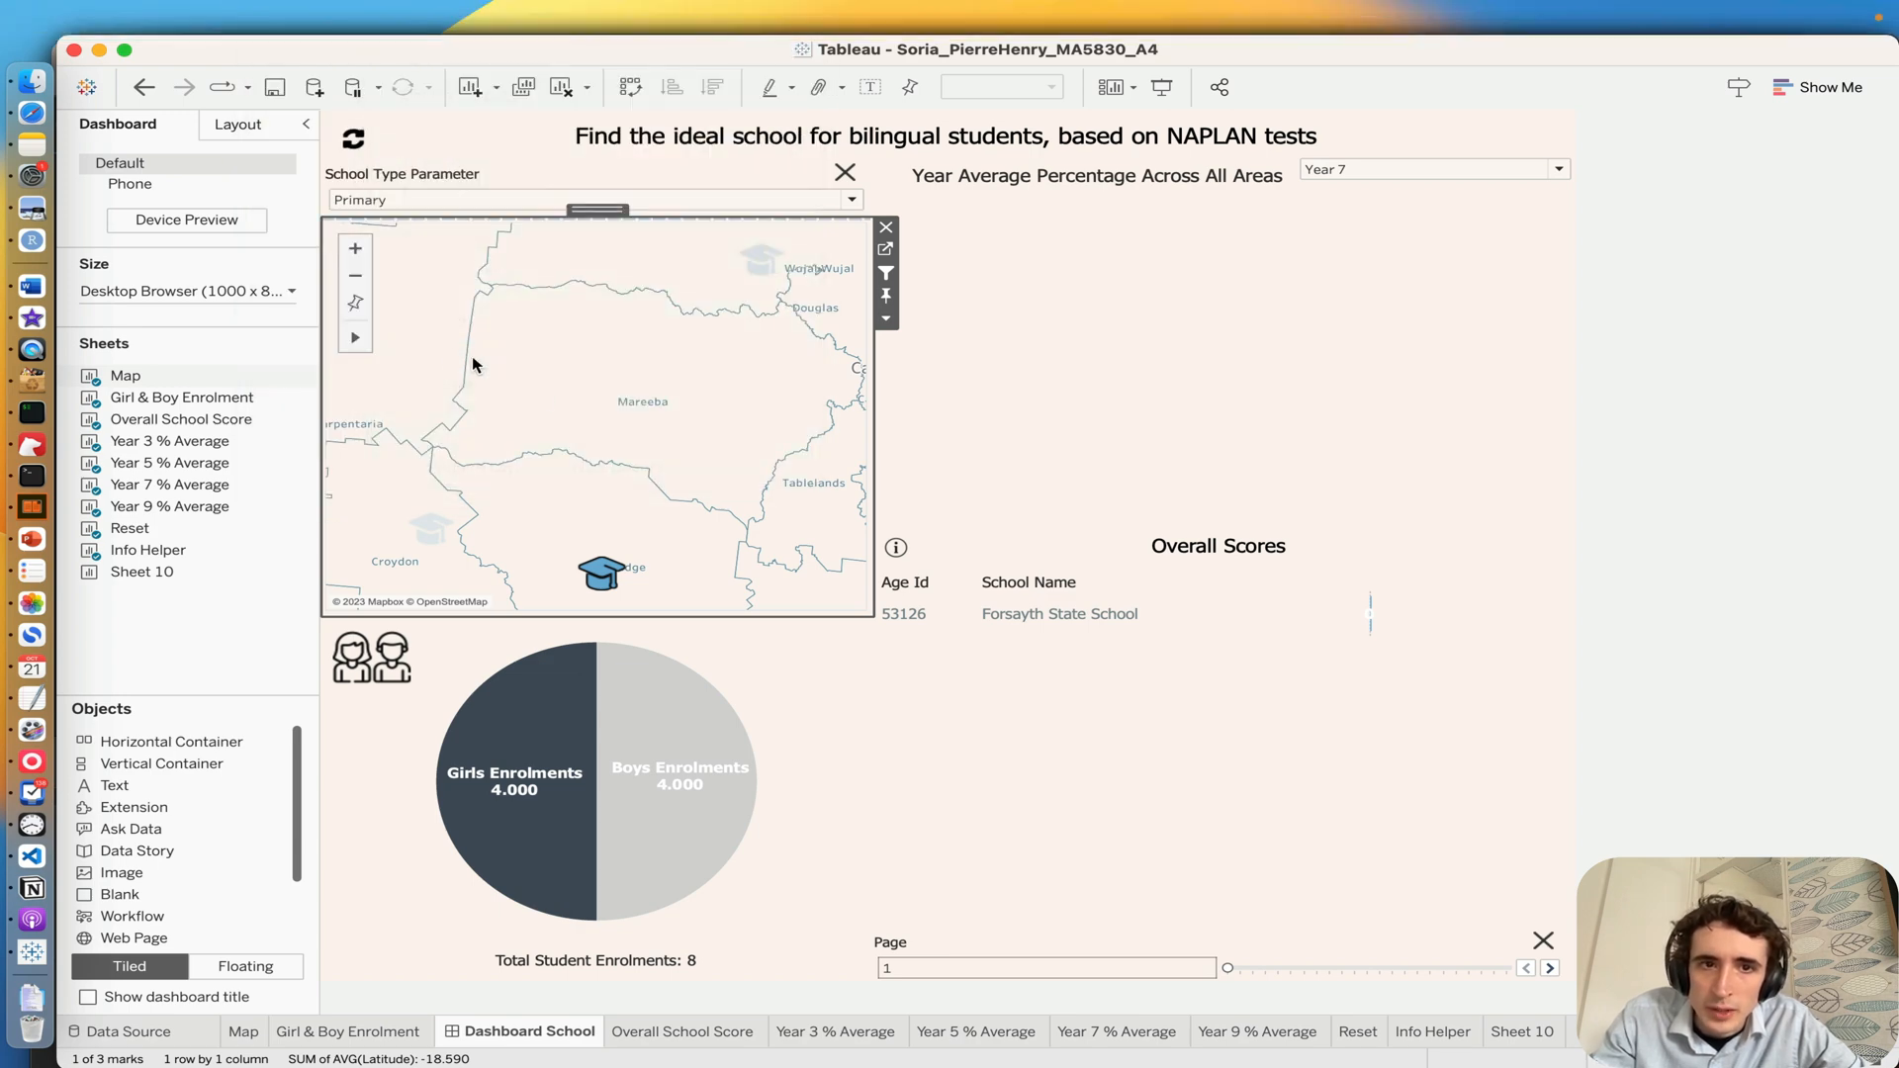
scroll(767, 643, "down", 5)
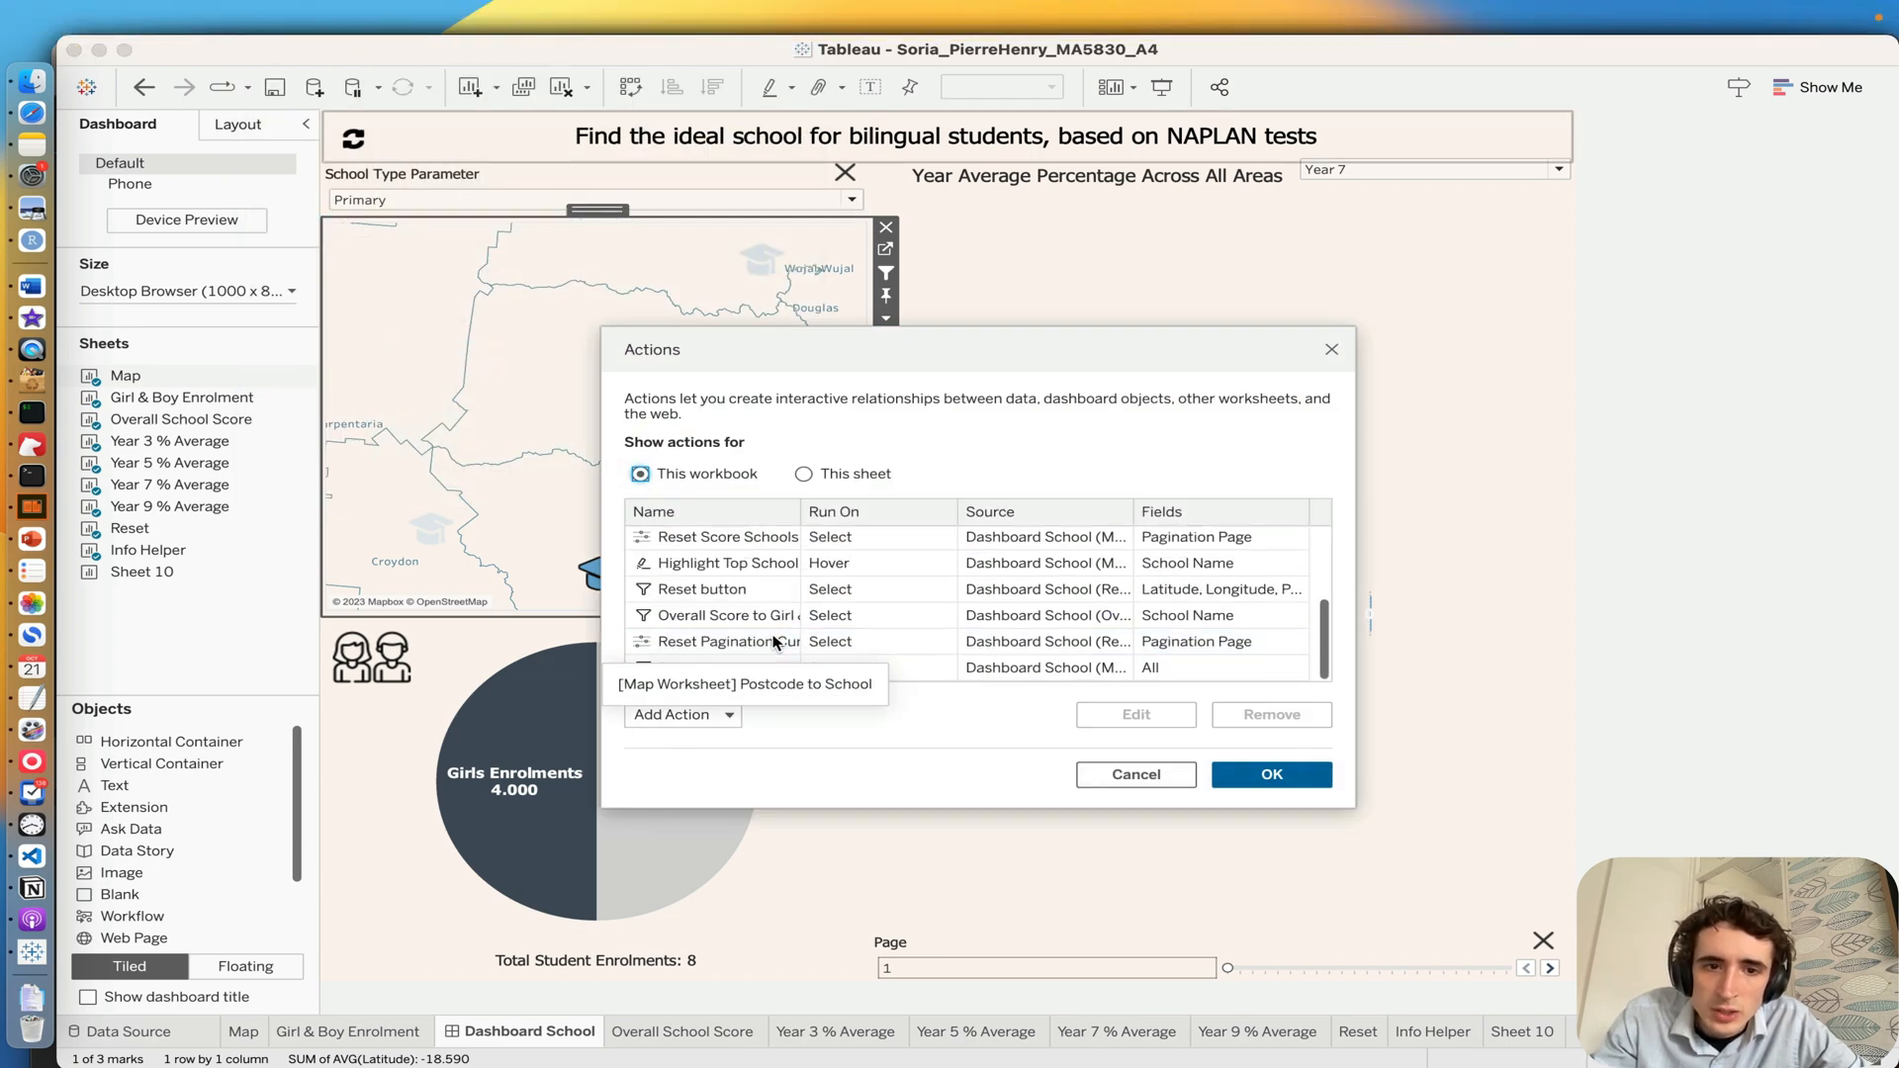
scroll(776, 643, "down", 1)
scroll(762, 633, "up", 2)
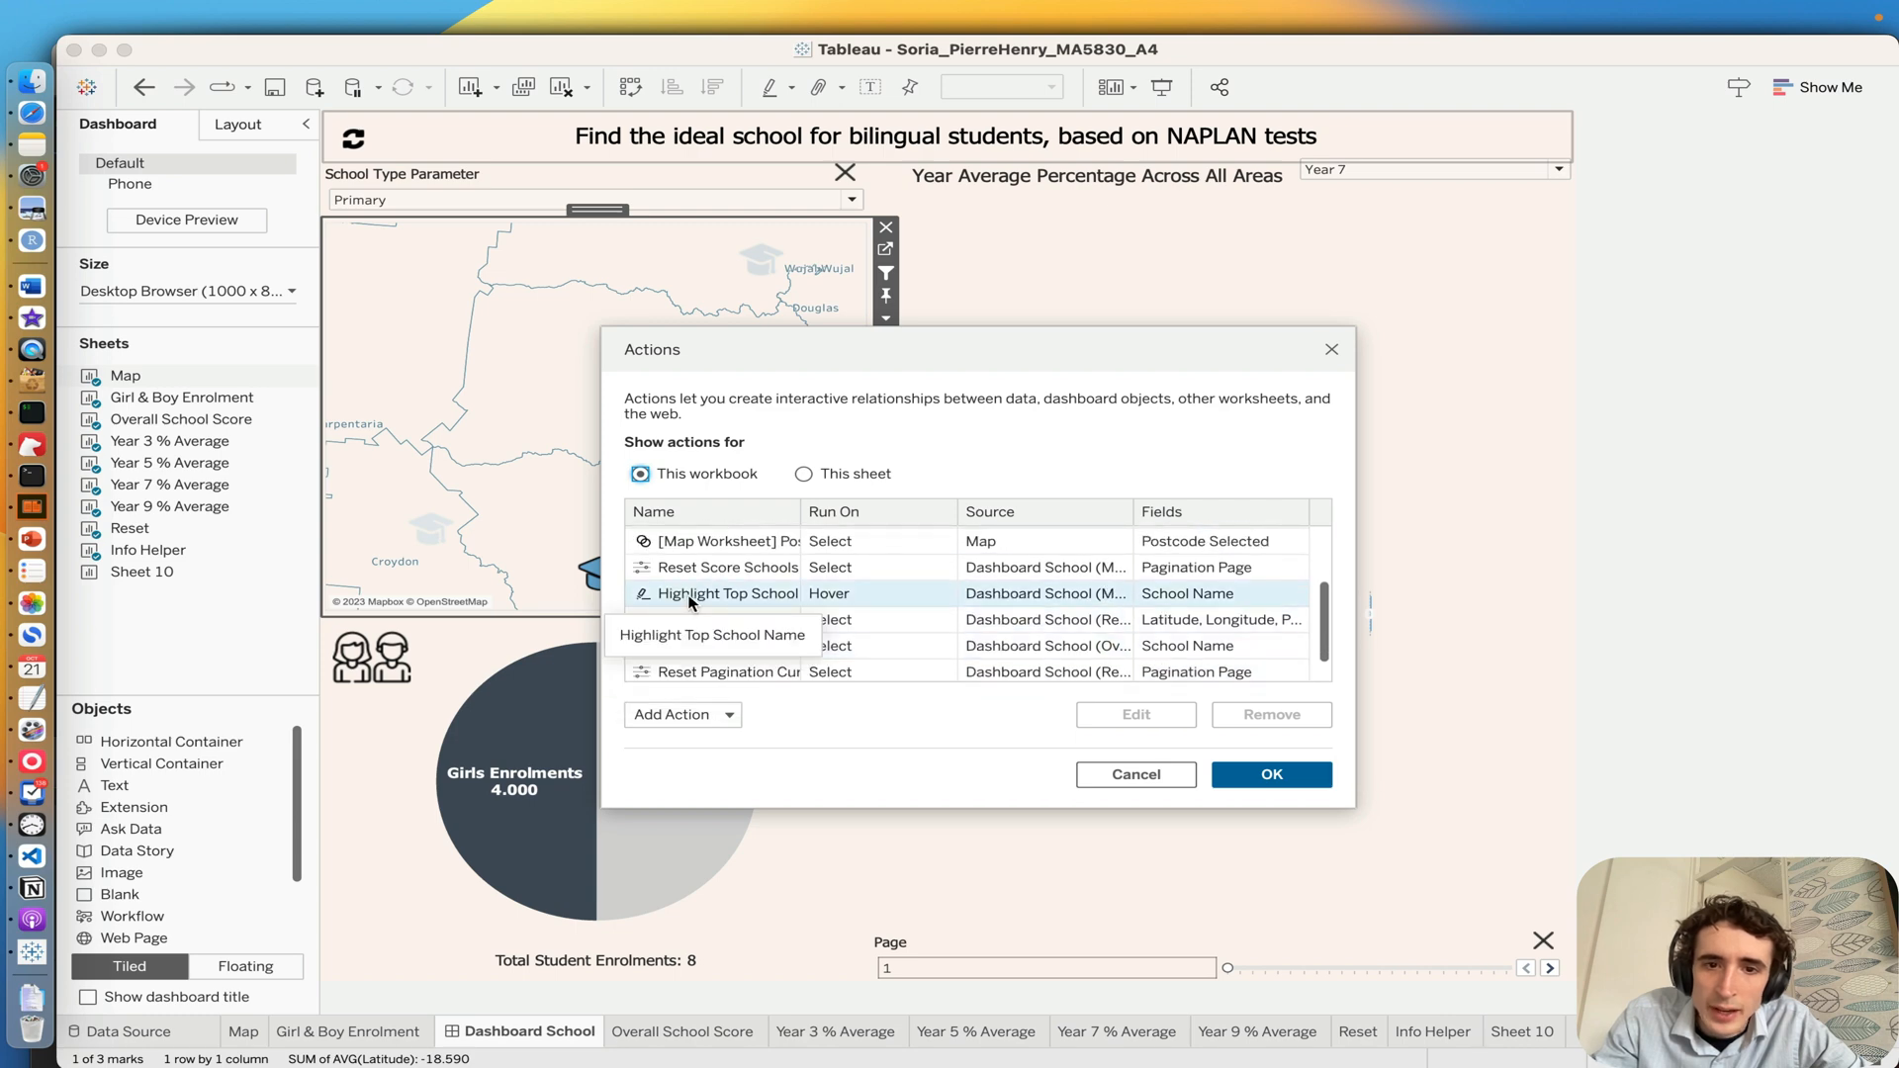
Step: Inspect the settings of the Highlight Top School Name action and close the Actions dialog without changes
left_click(690, 596)
double_click(690, 595)
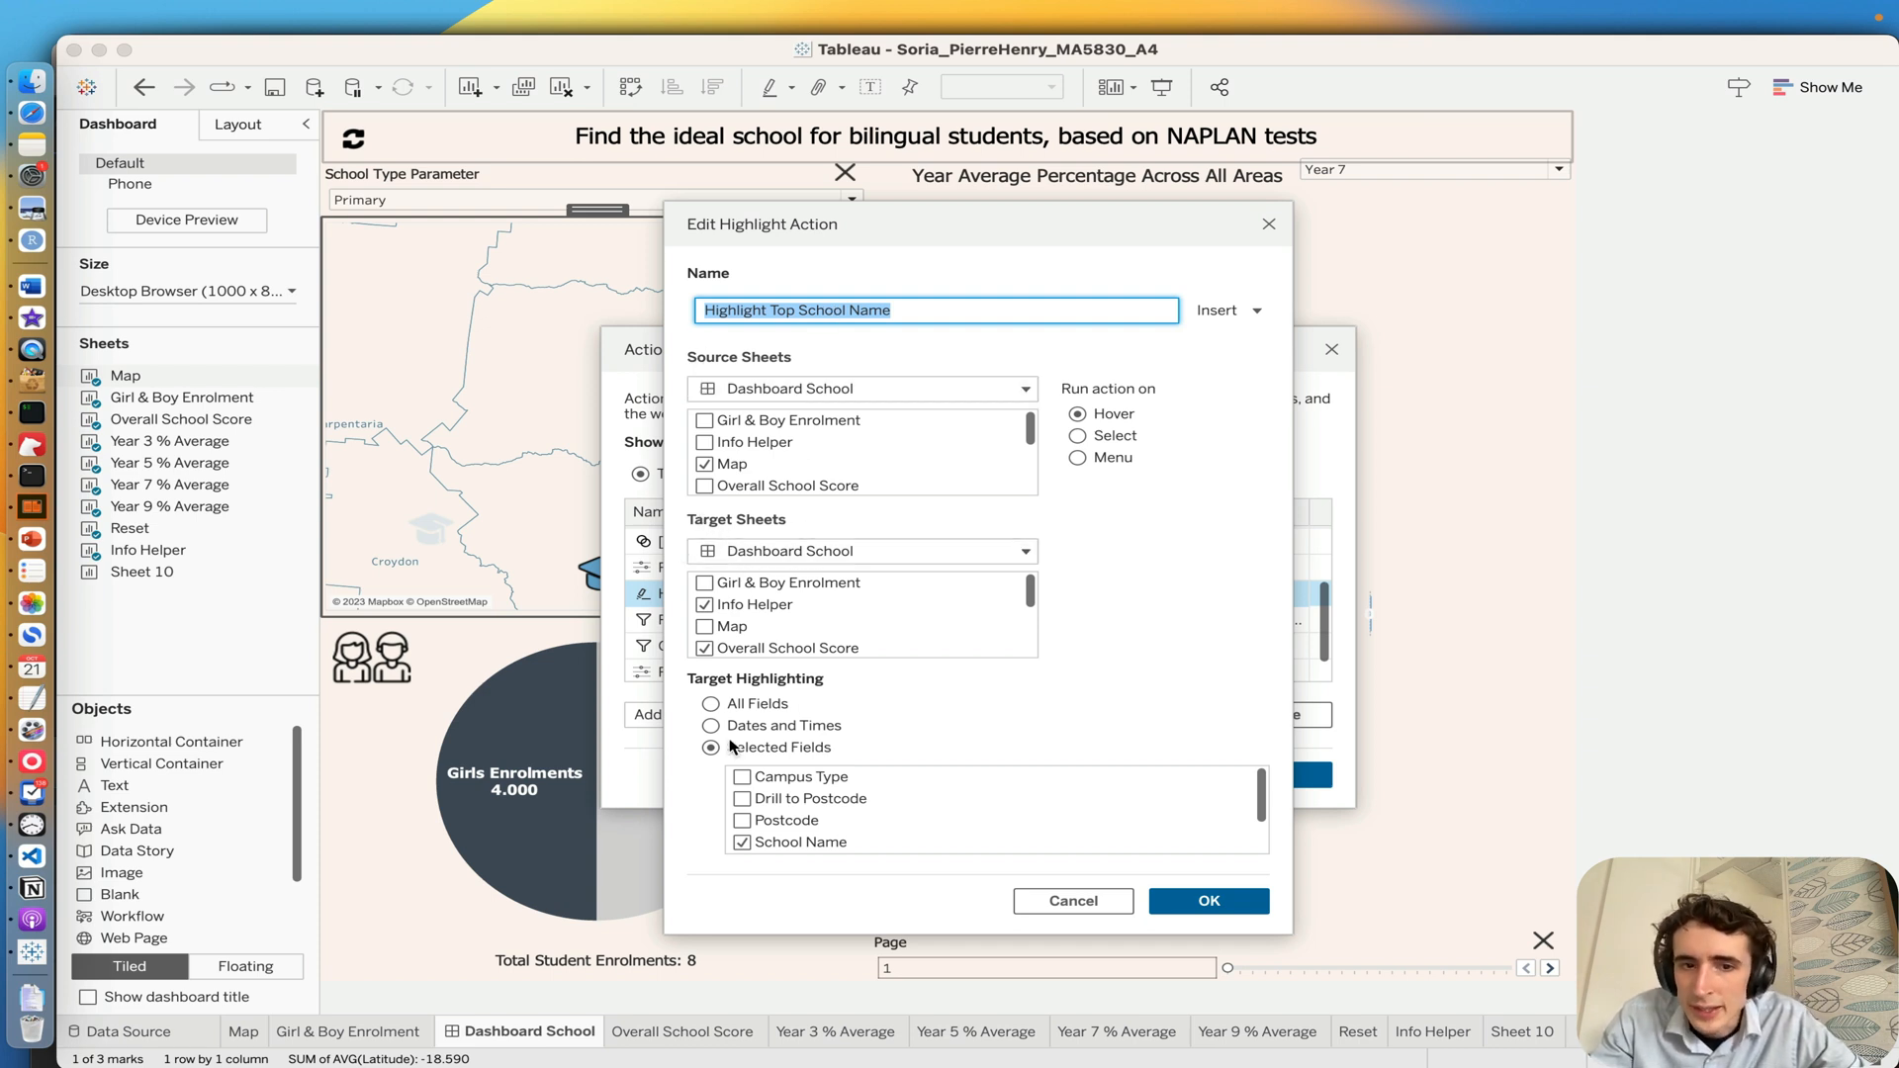
left_click(1074, 898)
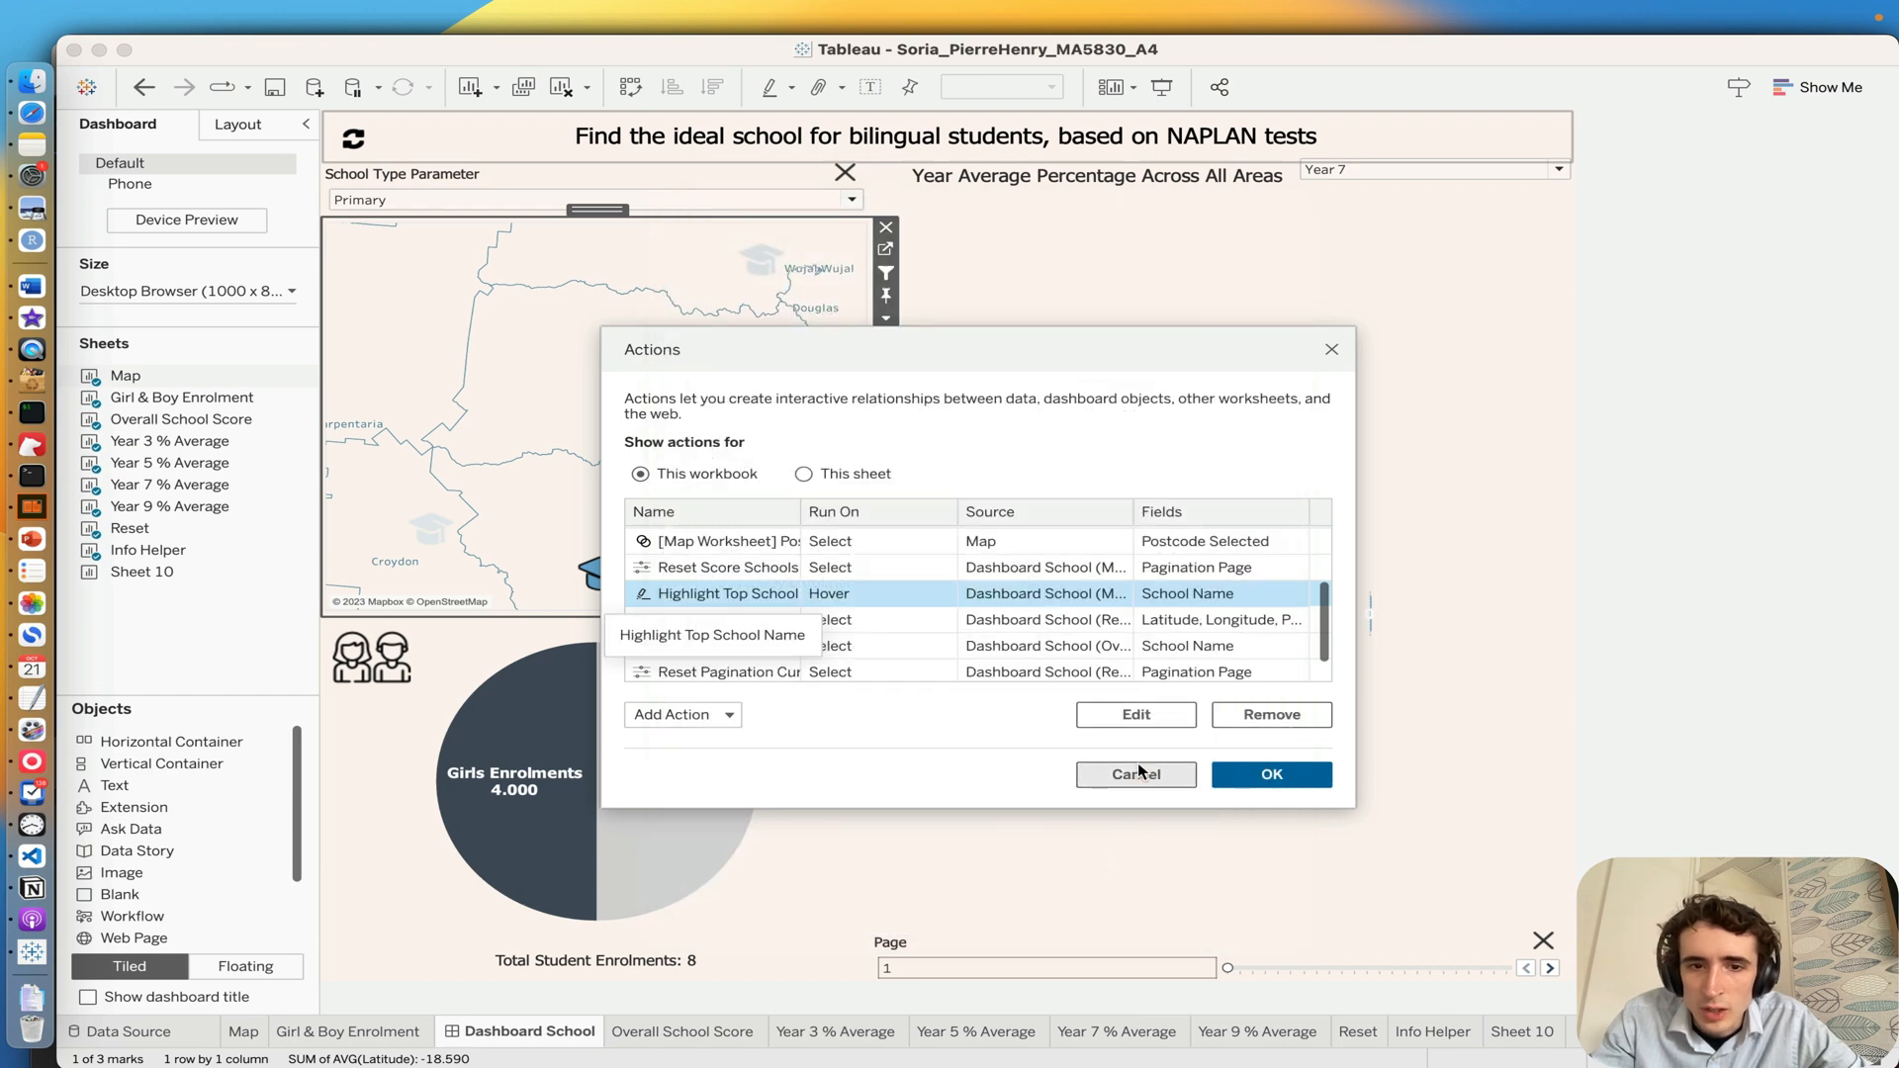
scroll(1108, 554, "up", 3)
scroll(1001, 547, "down", 4)
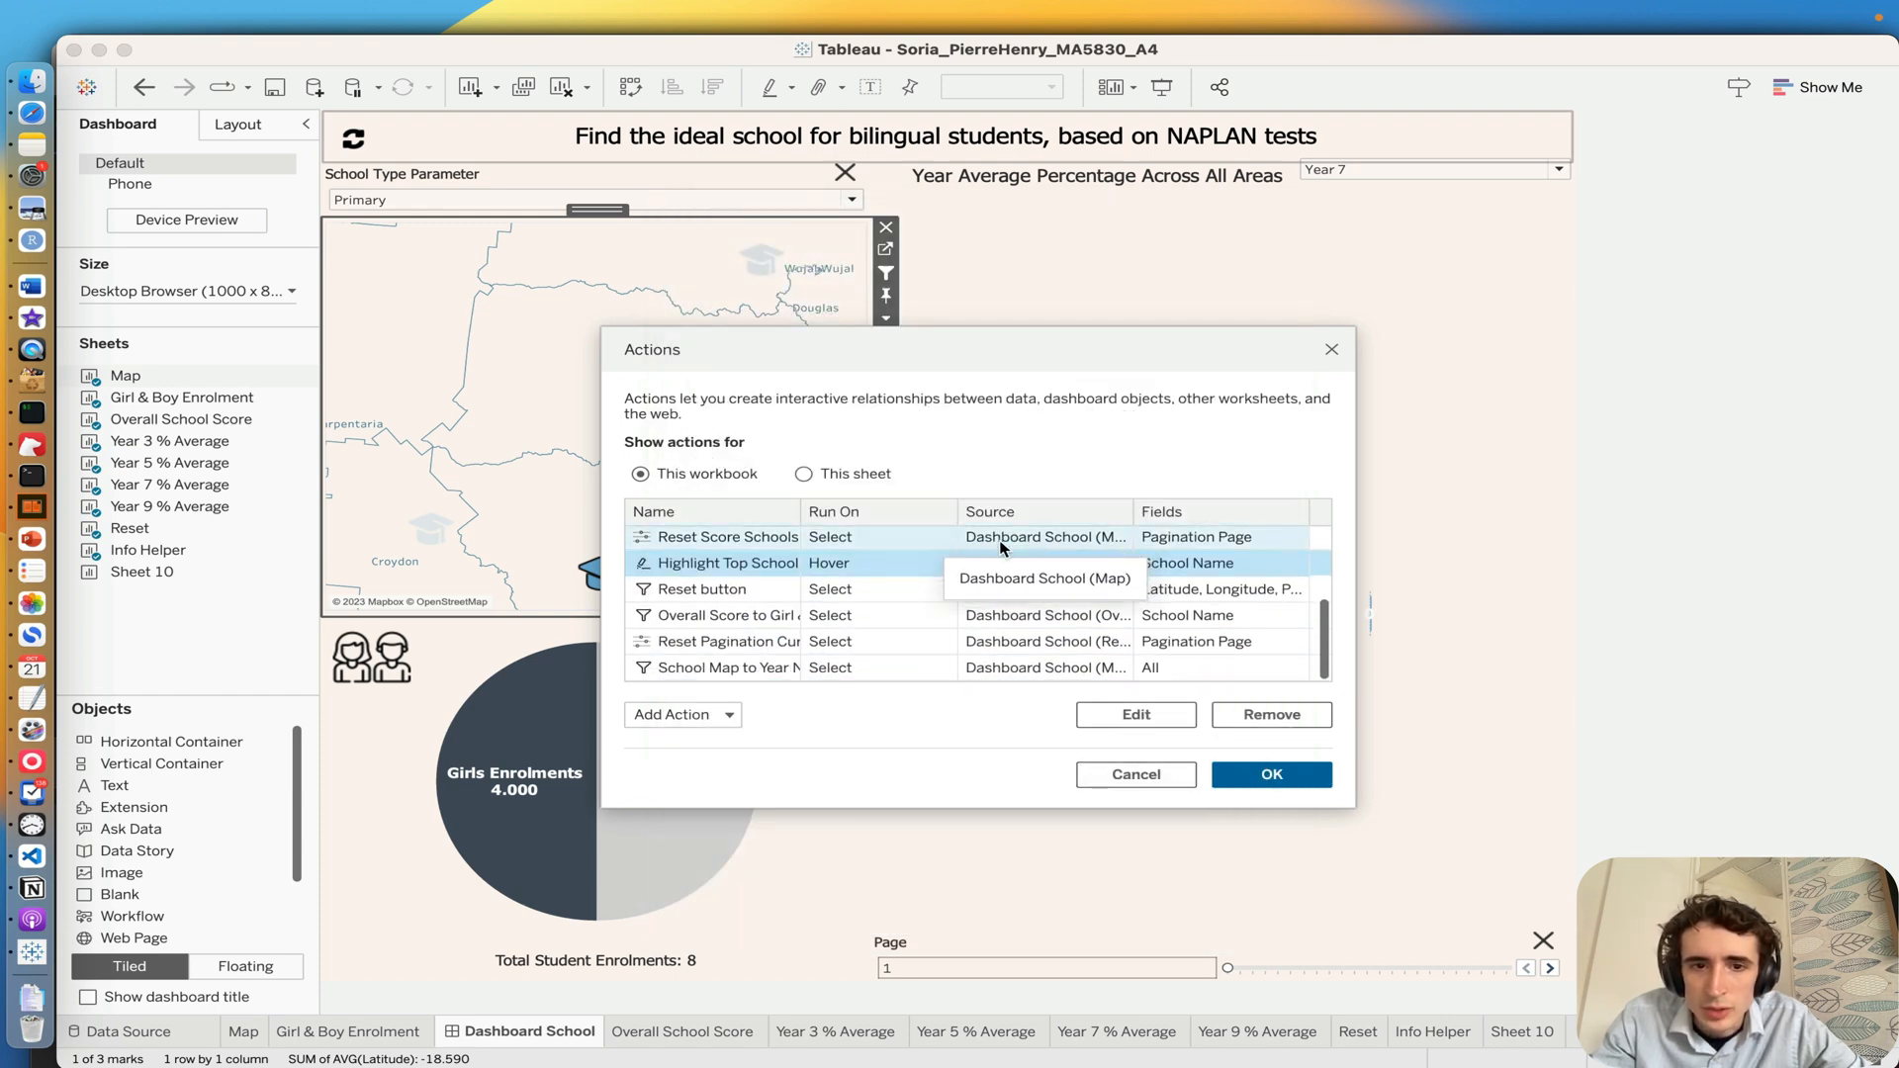
scroll(1001, 547, "up", 3)
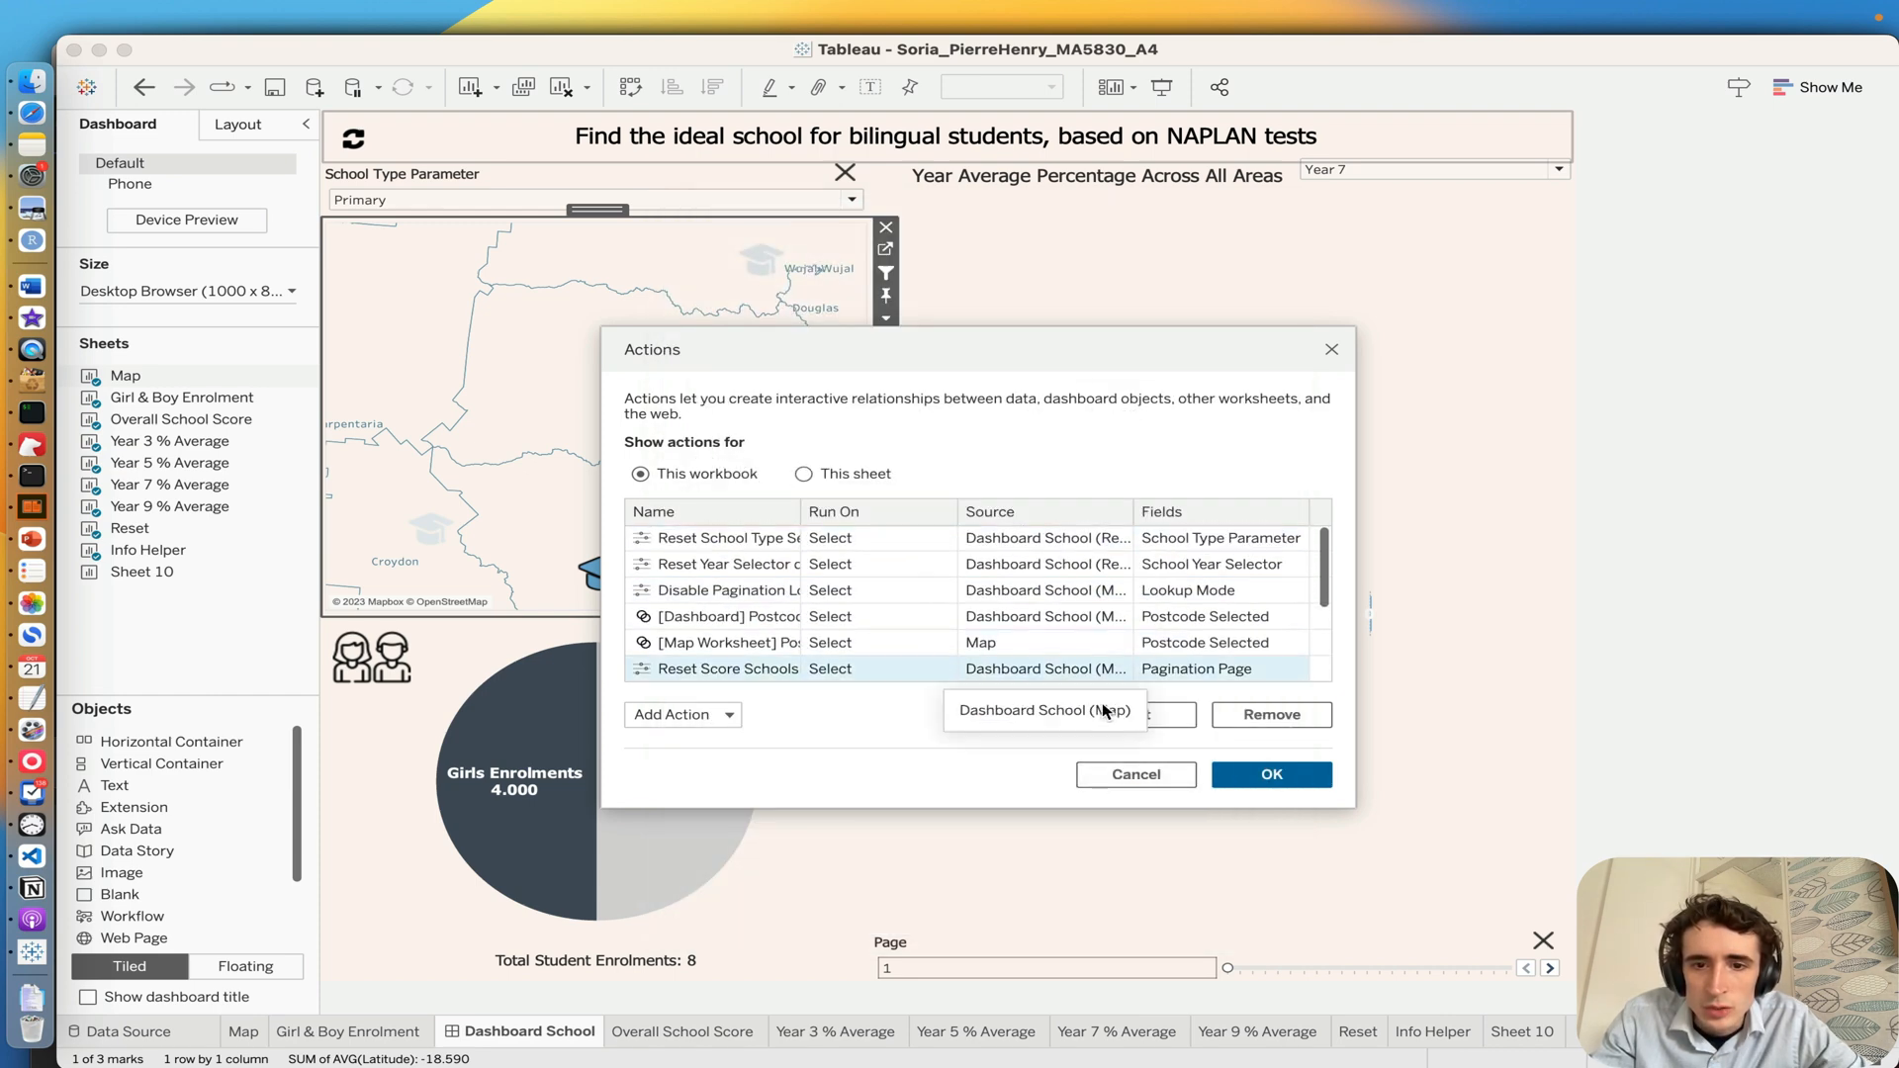
left_click(1107, 782)
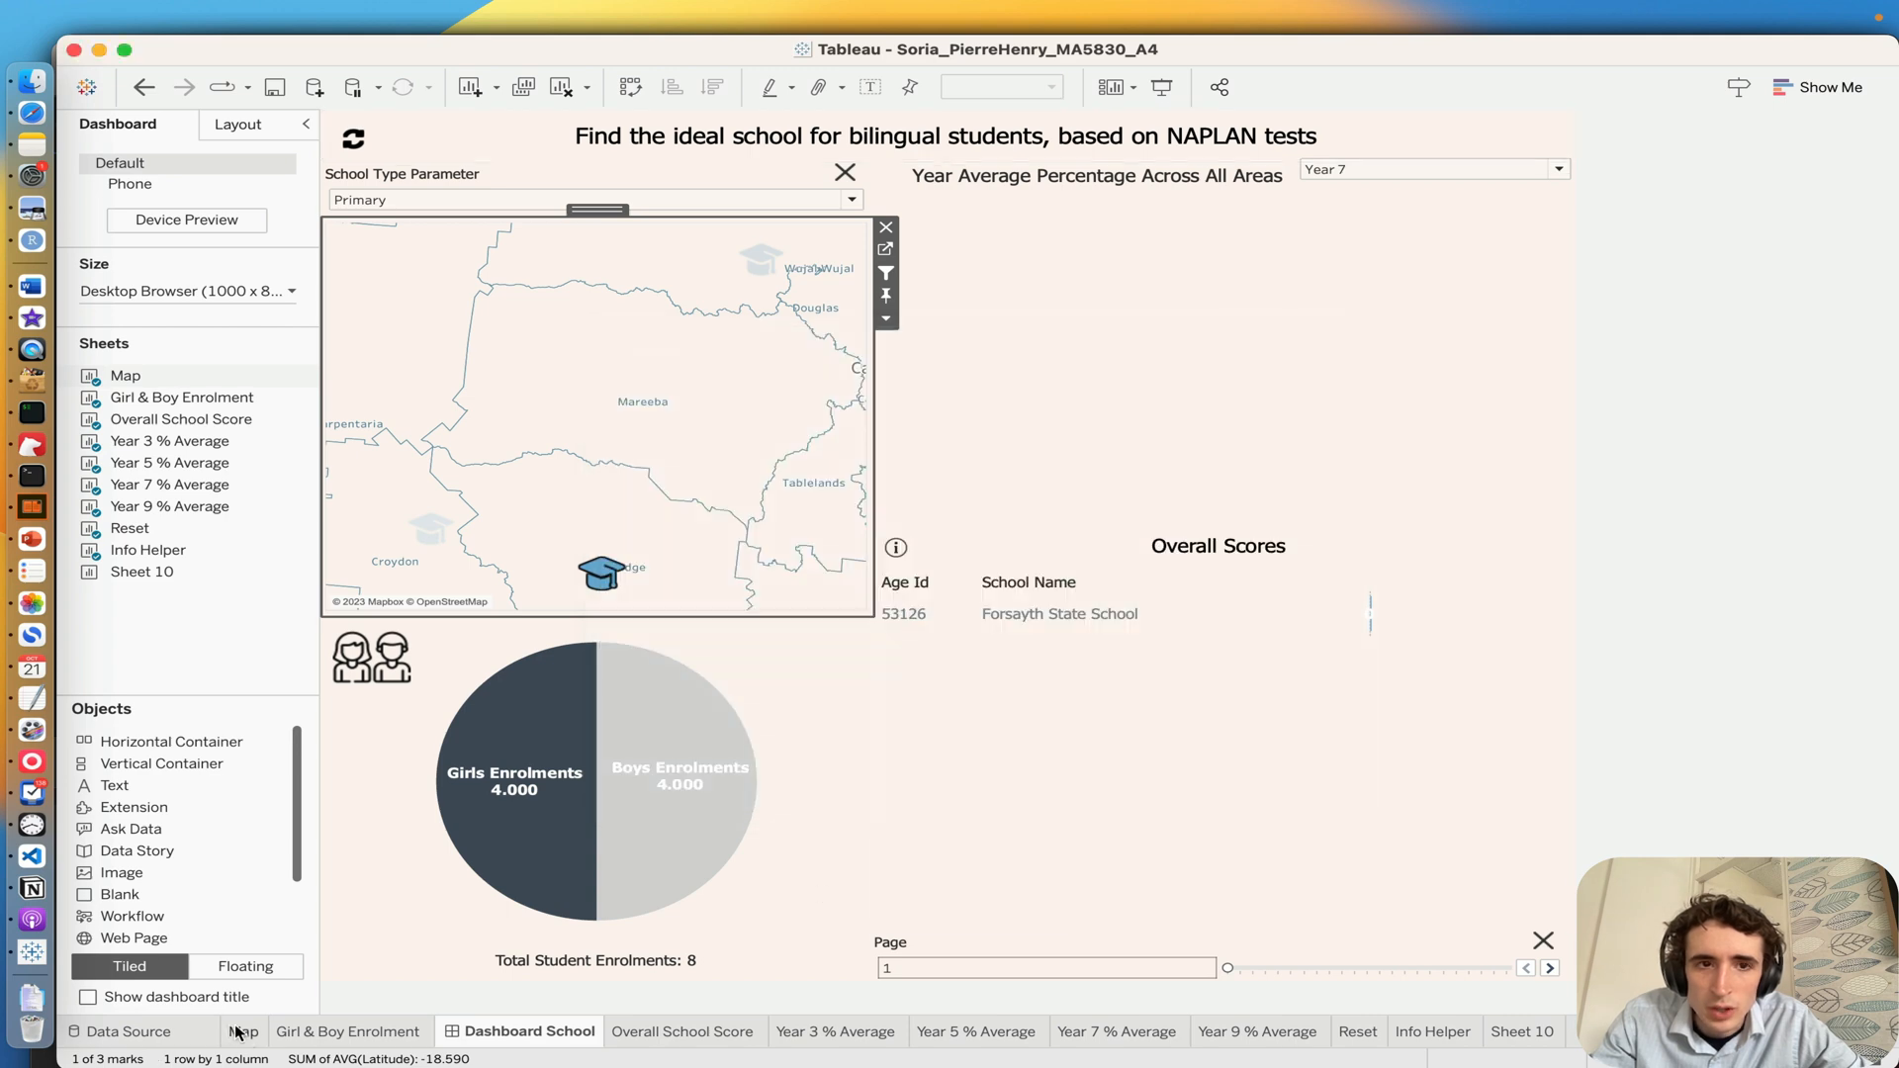
Step: Open the Map worksheet and select the school marker near Croydon to drill back out to all primary schools
left_click(238, 1034)
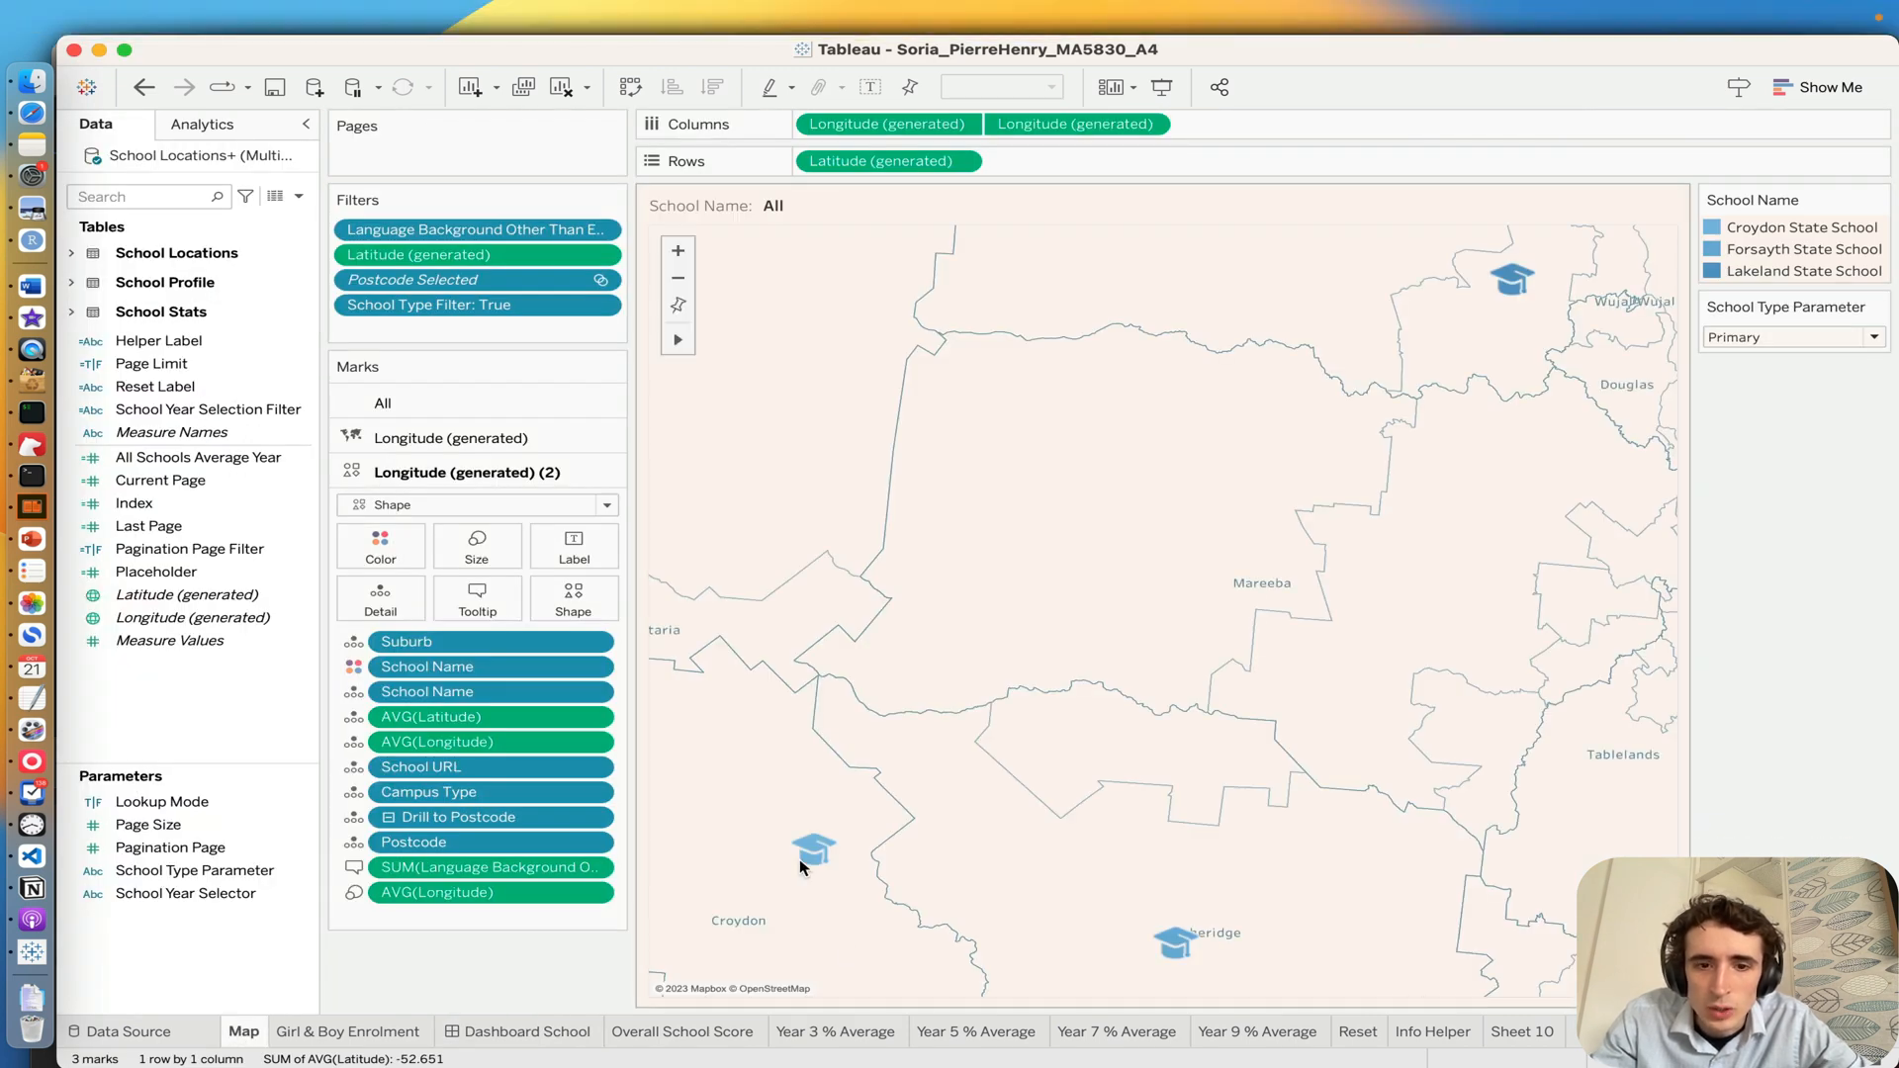
left_click(812, 854)
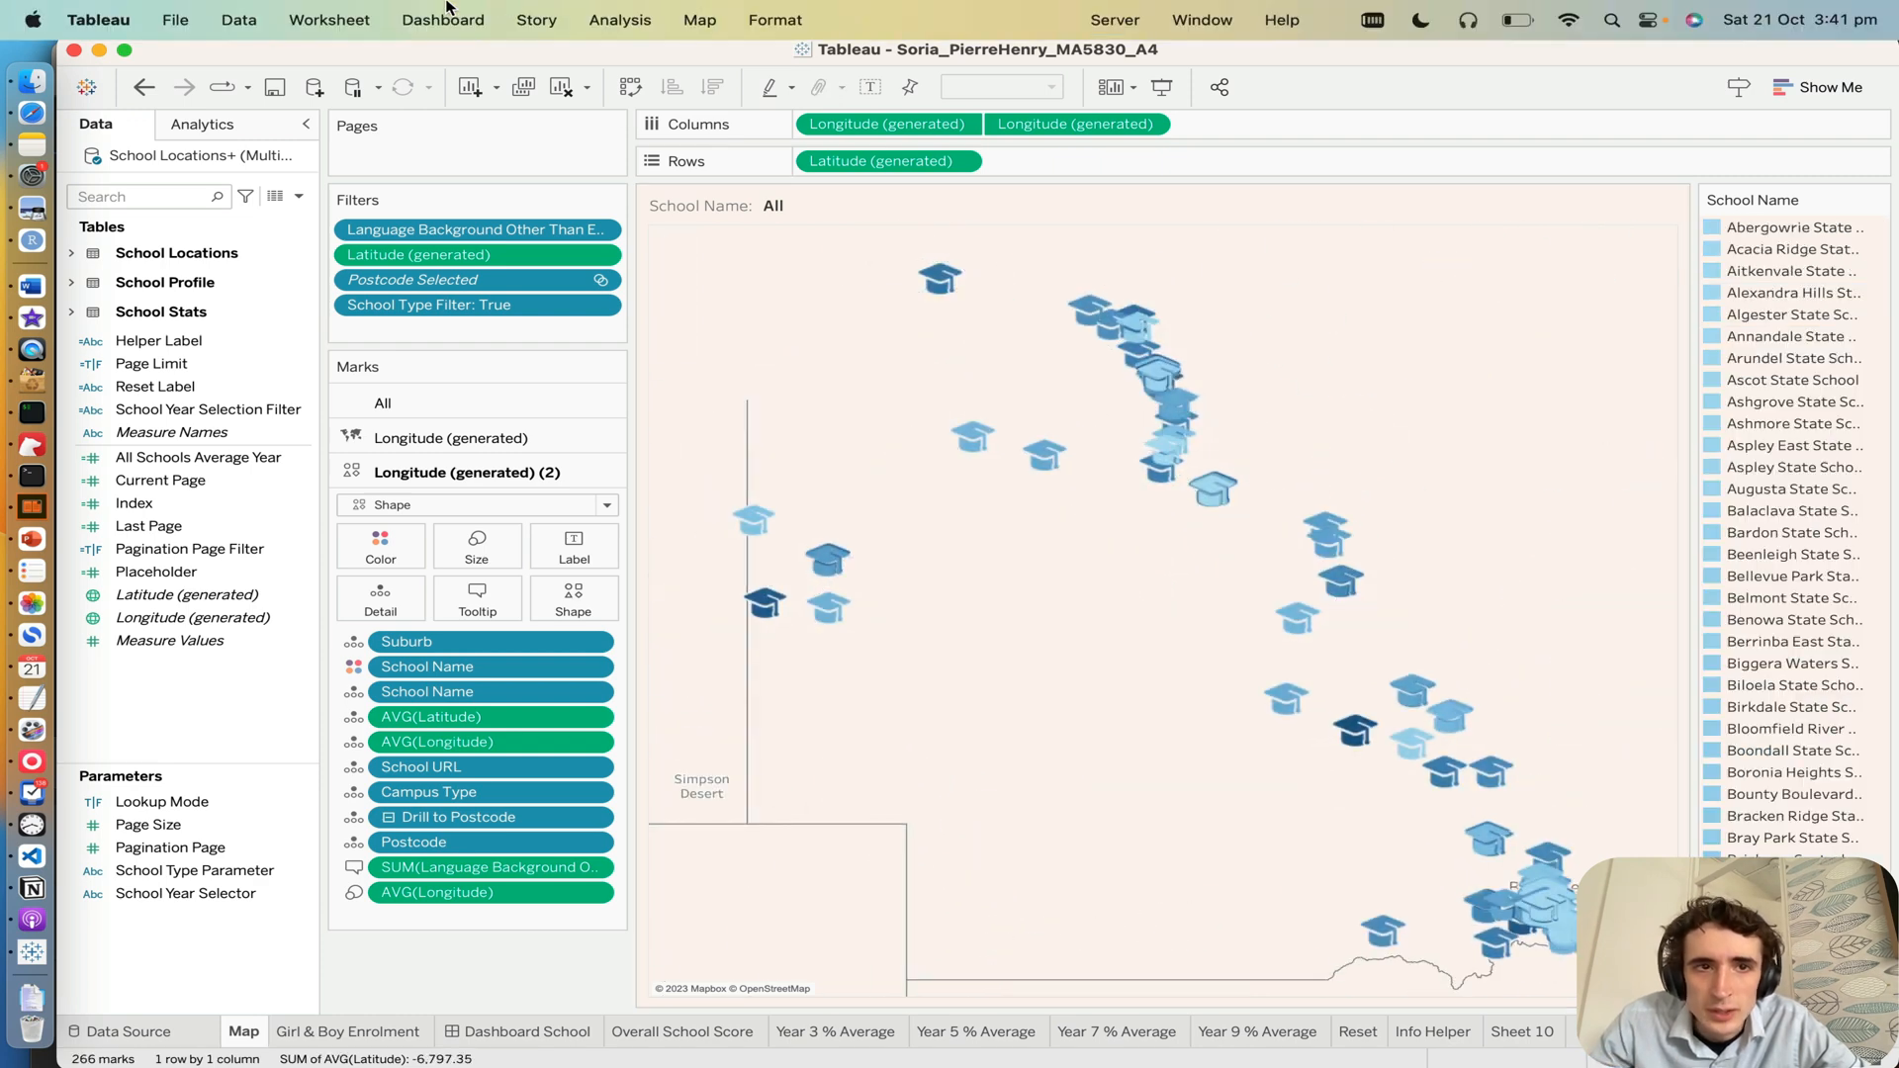
Step: Open the Map worksheet's Actions dialog and enlarge it to fit the full list of workbook actions
left_click(444, 20)
mouse_move(346, 12)
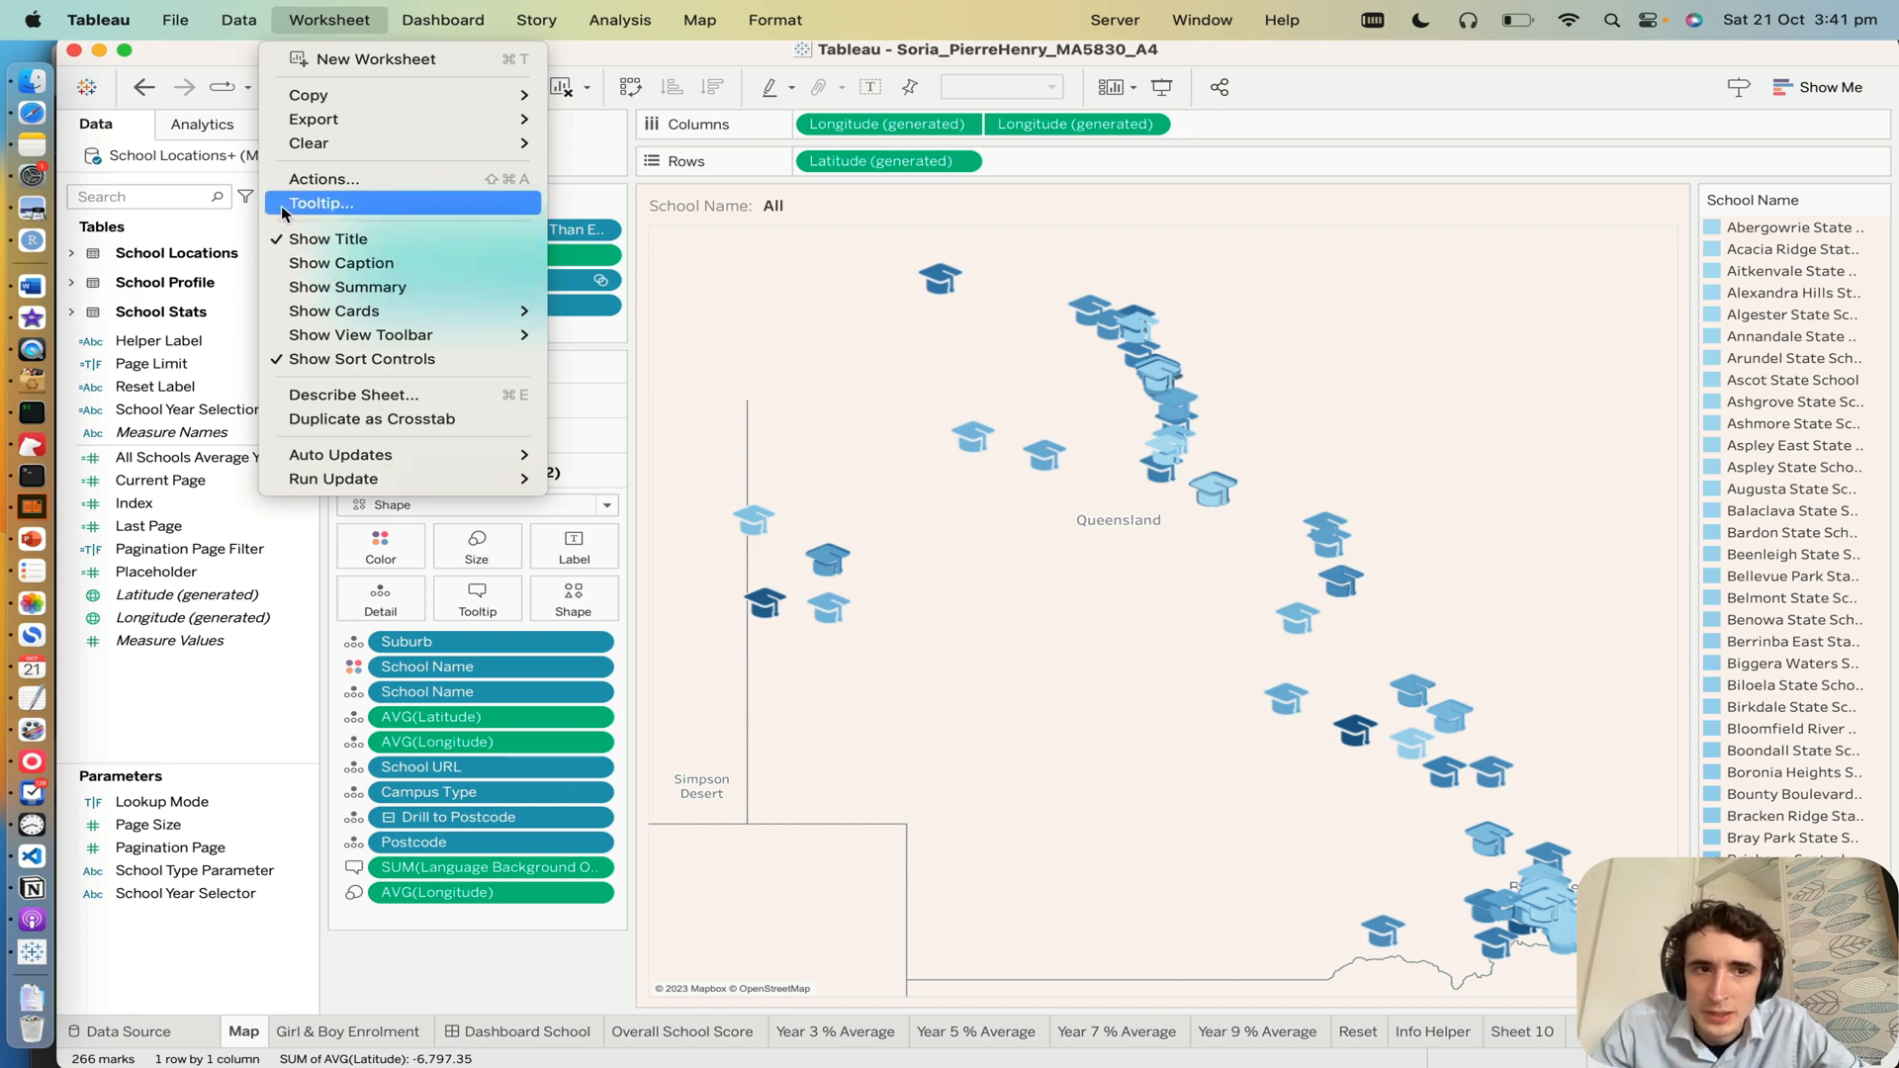
left_click(296, 179)
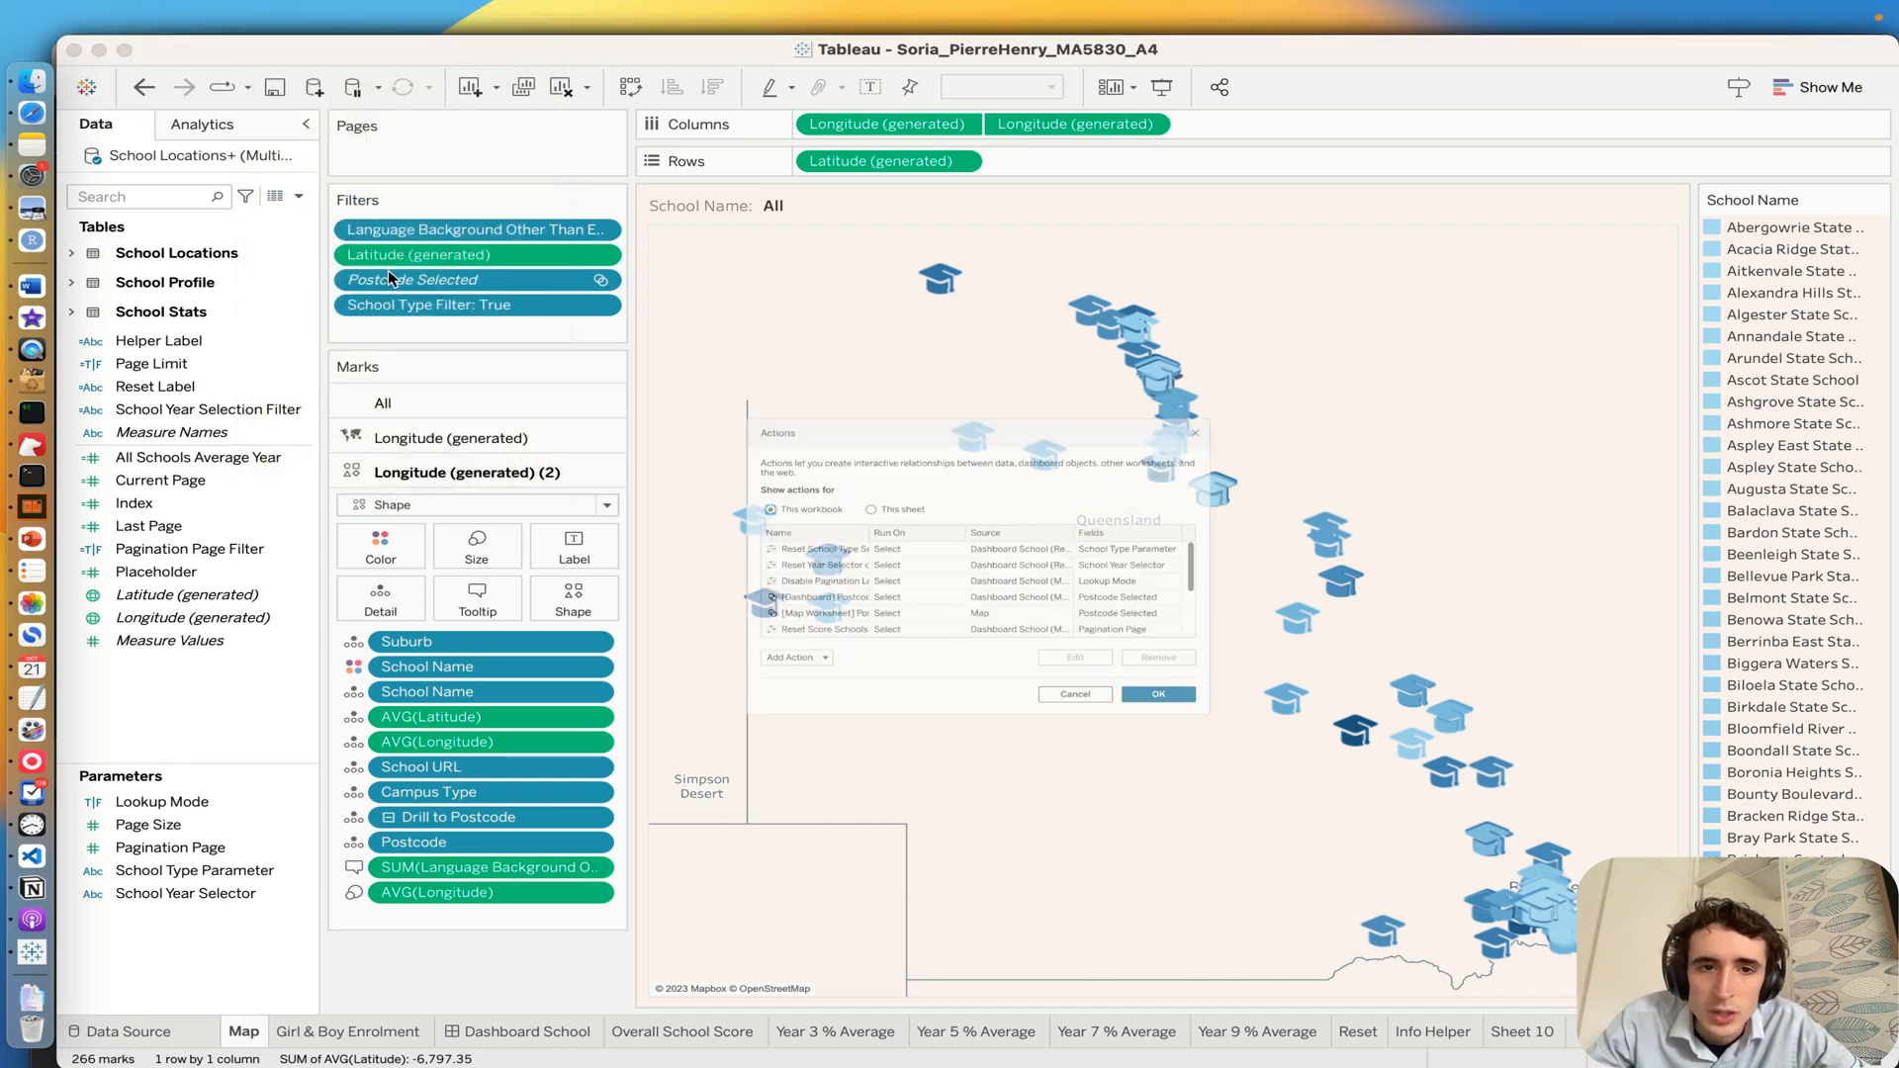
scroll(759, 664, "down", 3)
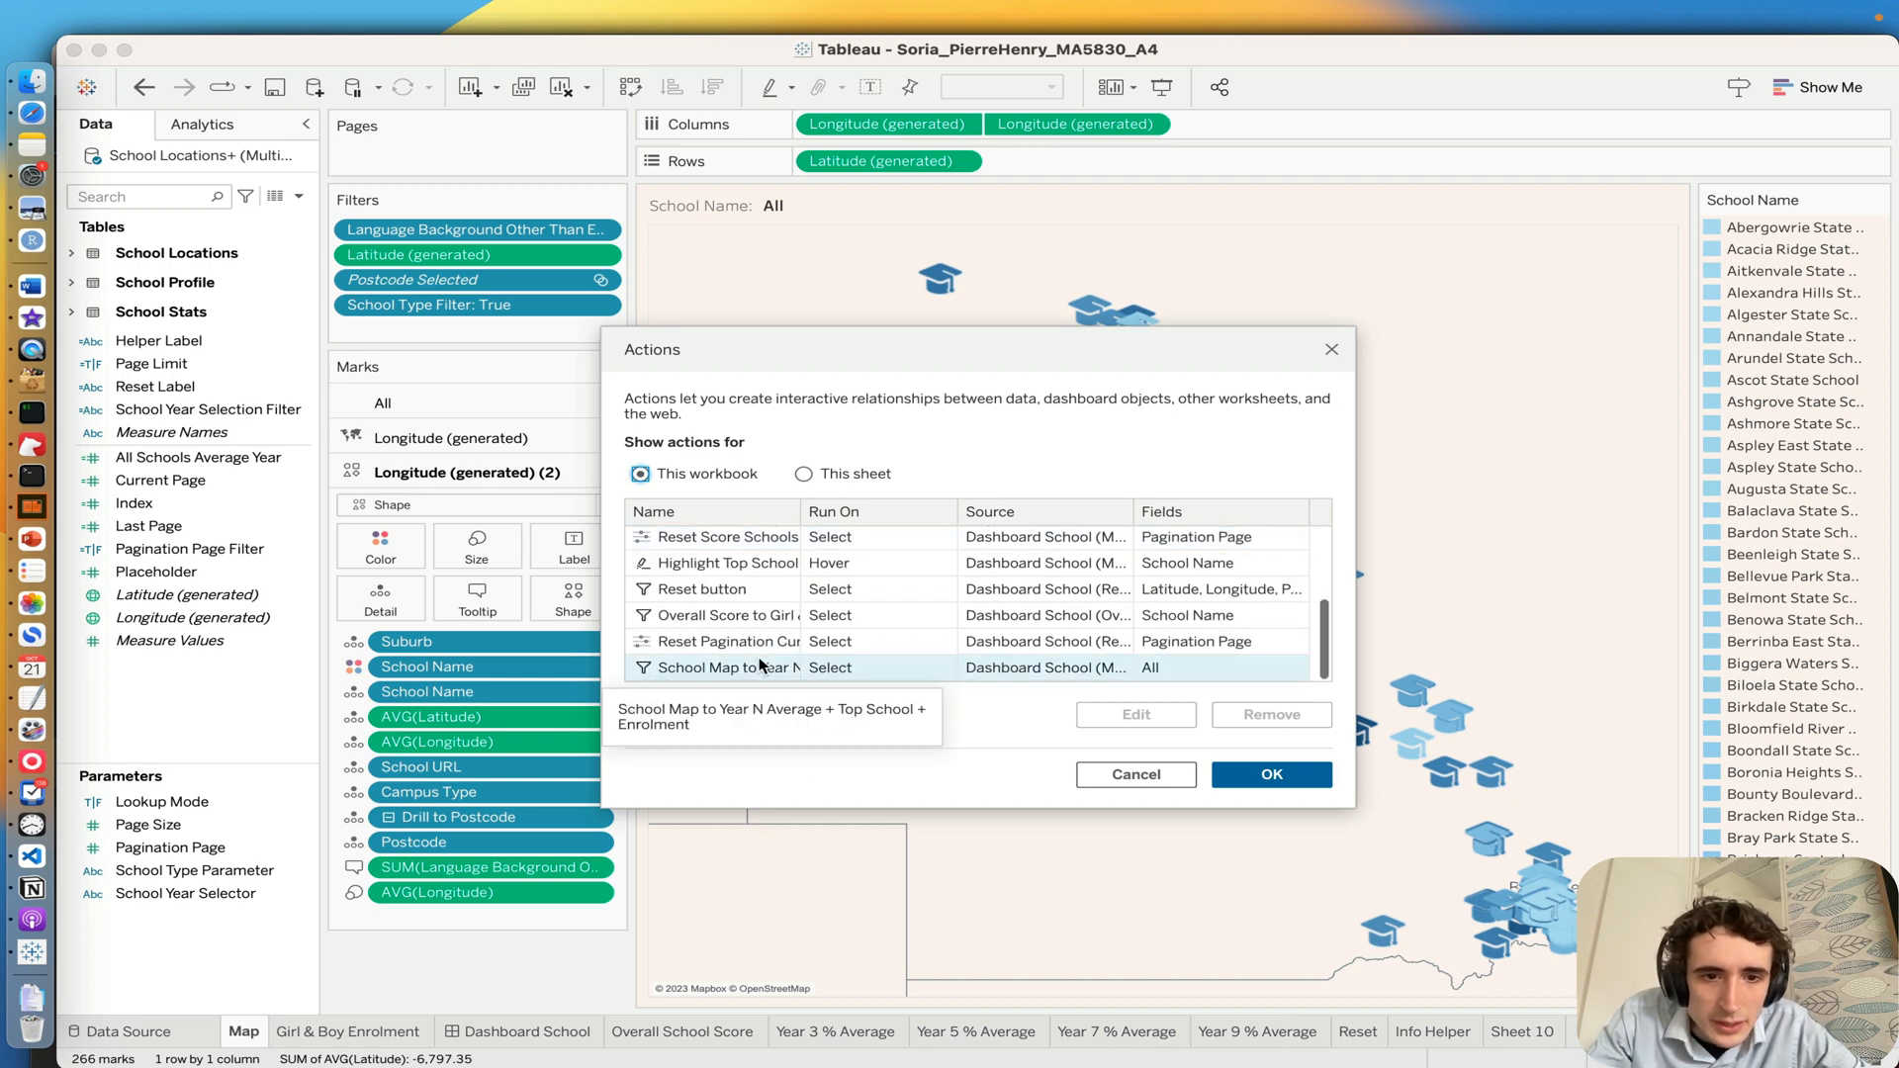
scroll(760, 665, "up", 3)
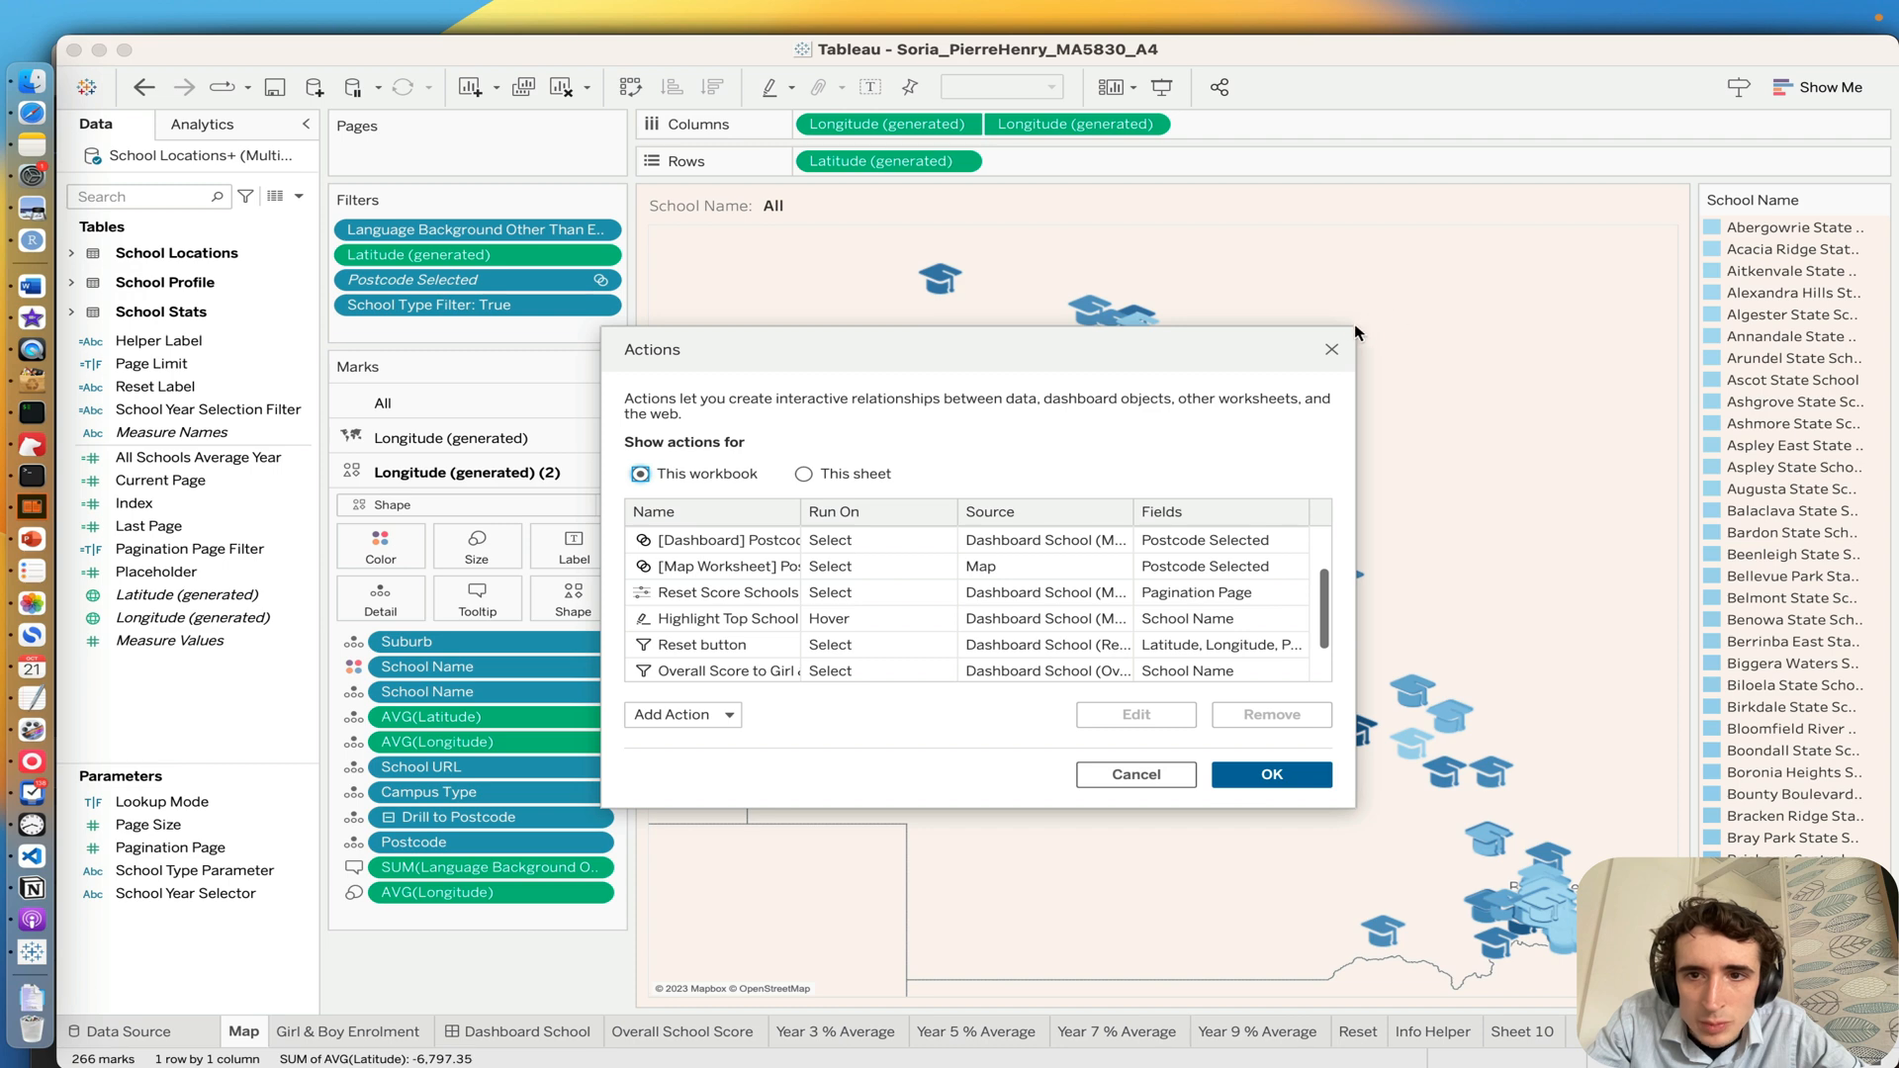
left_click_drag(1355, 326, 1751, 101)
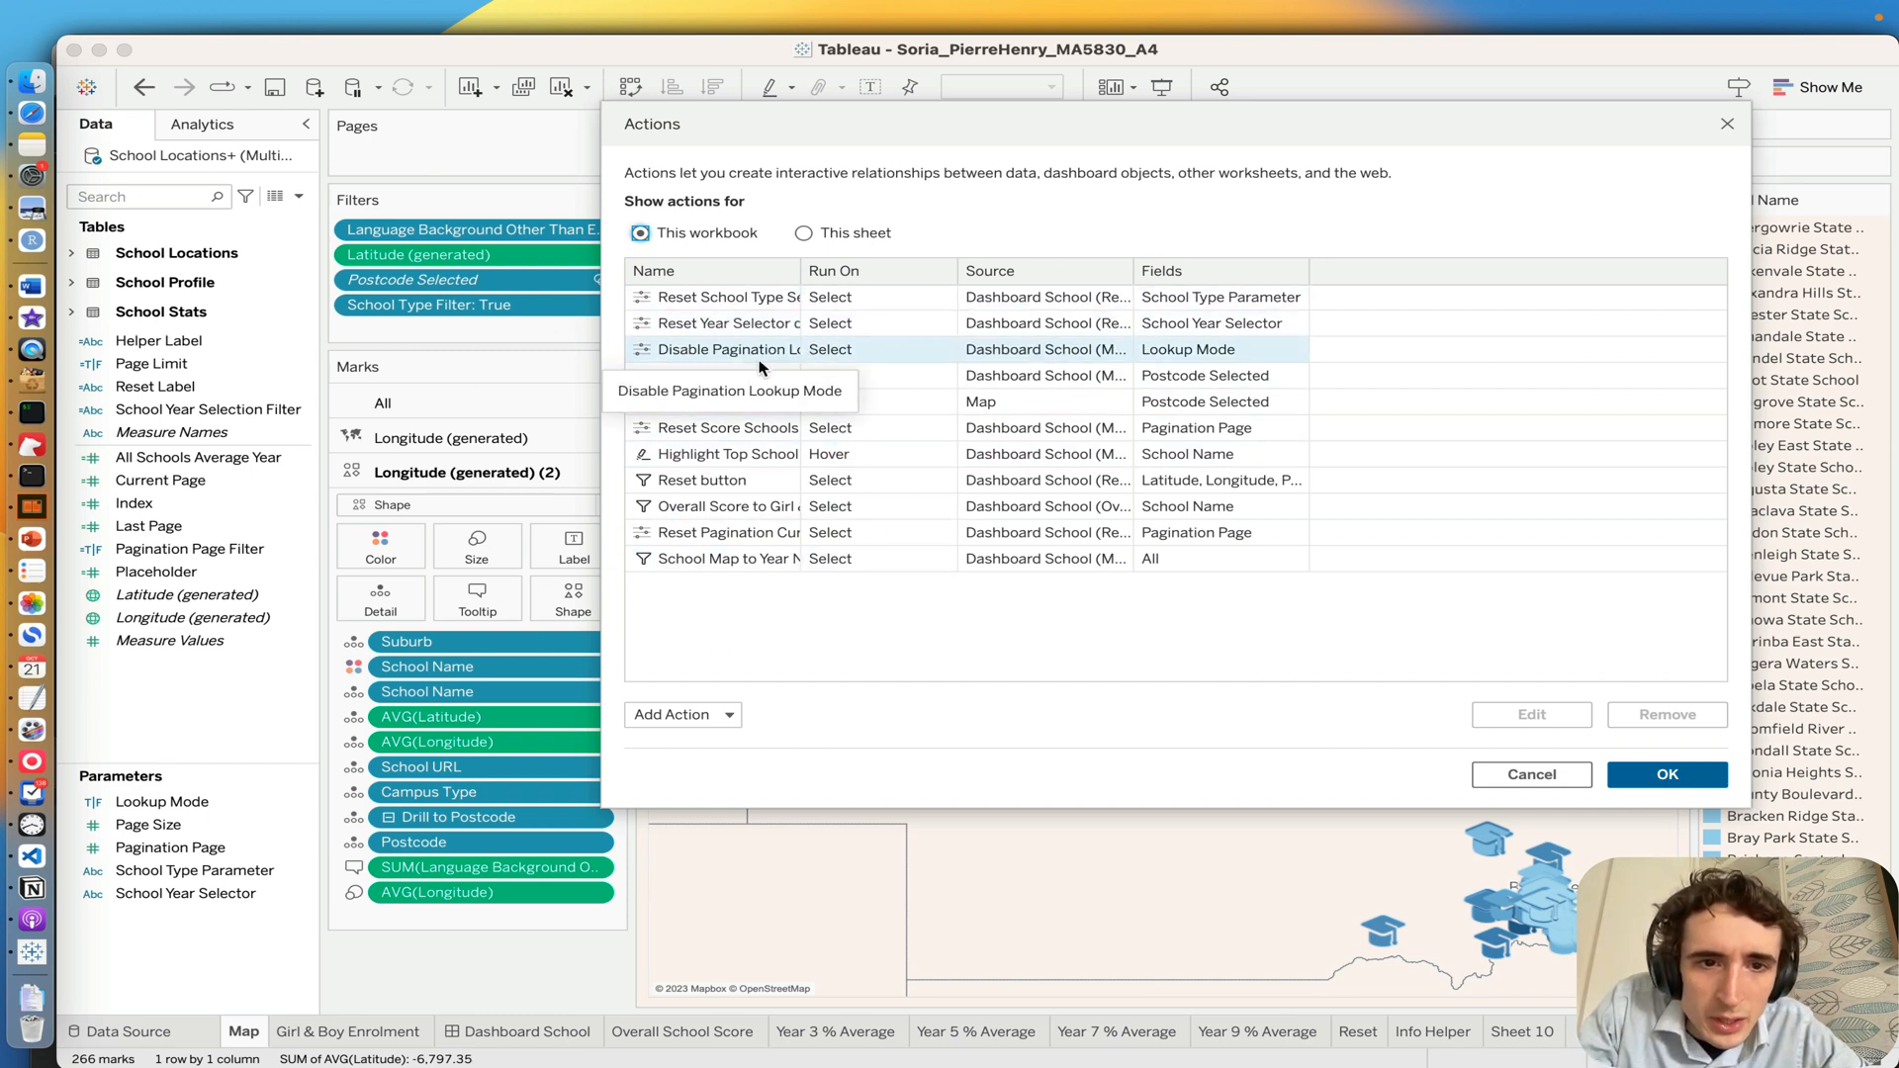
Step: Inspect the settings of the [Map Worksheet] Postcode to School set action and close the Actions dialog without changes
left_click(691, 375)
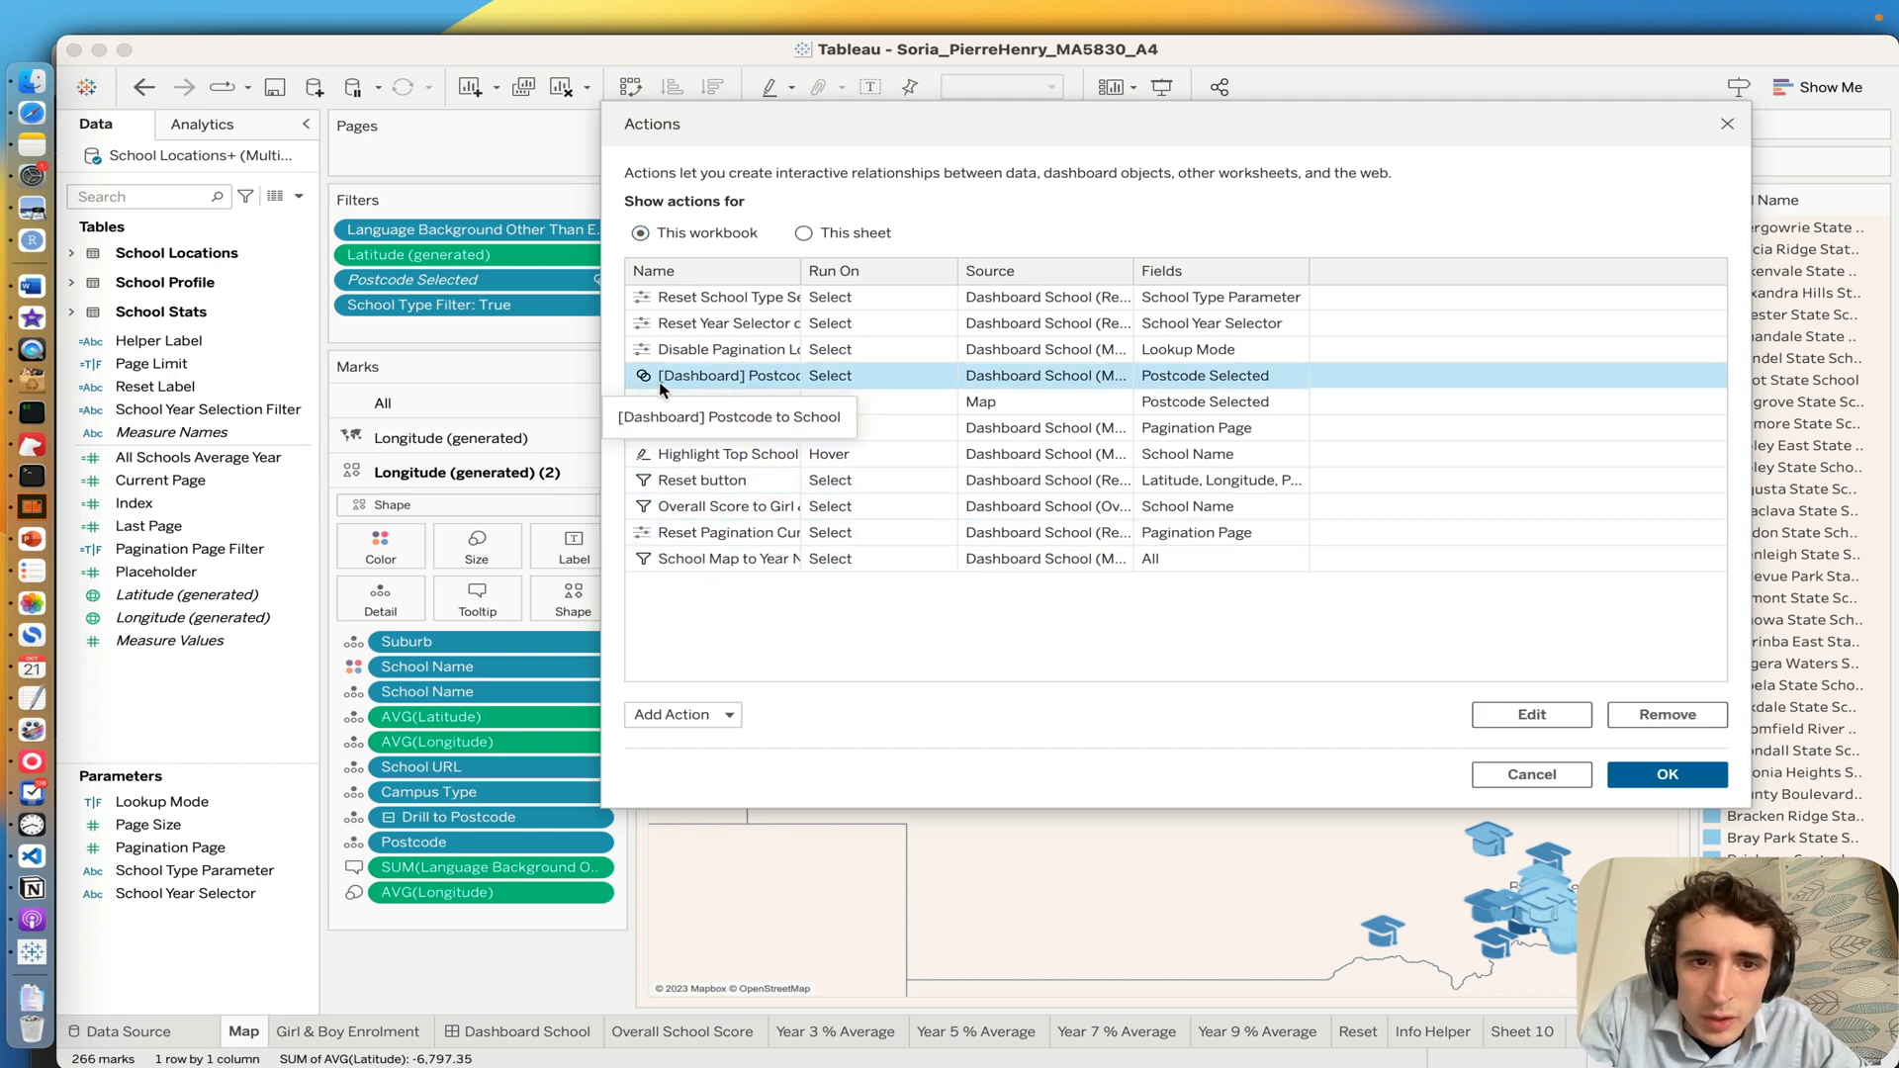
left_click(677, 402)
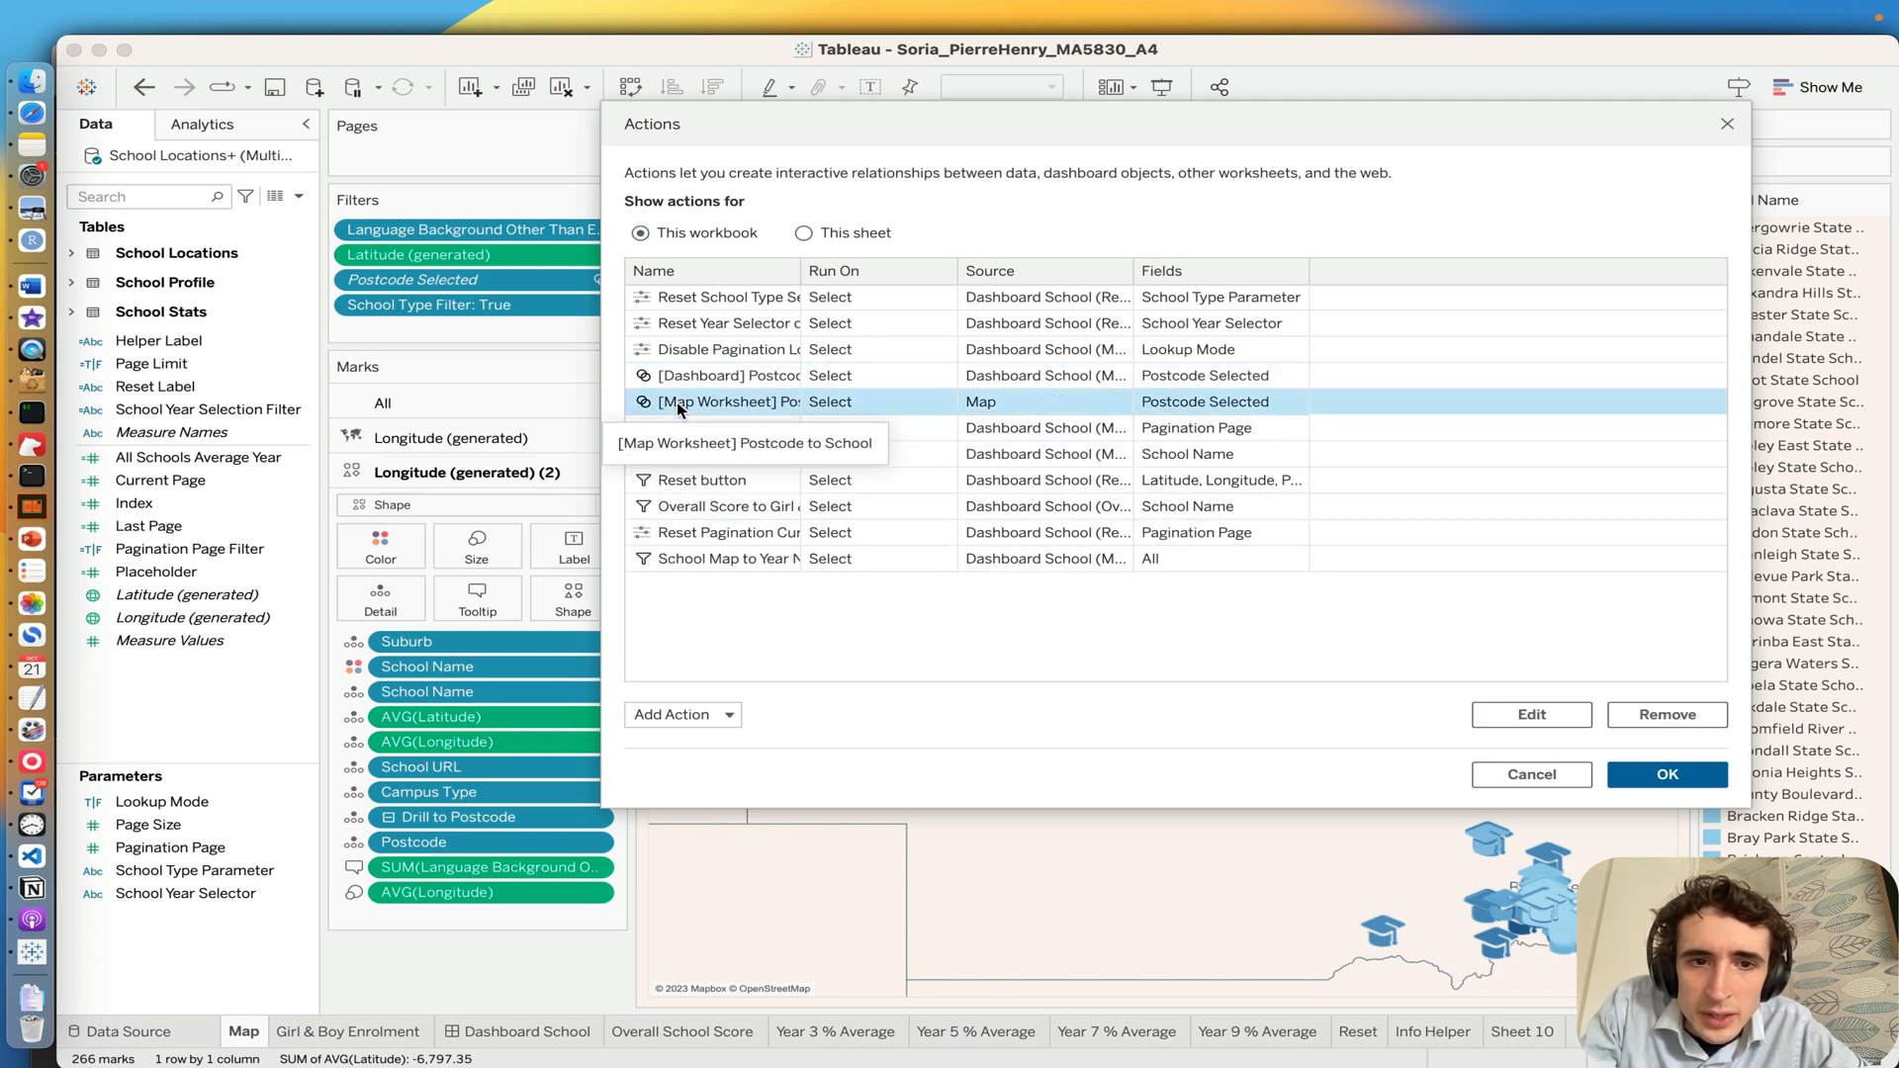
double_click(677, 401)
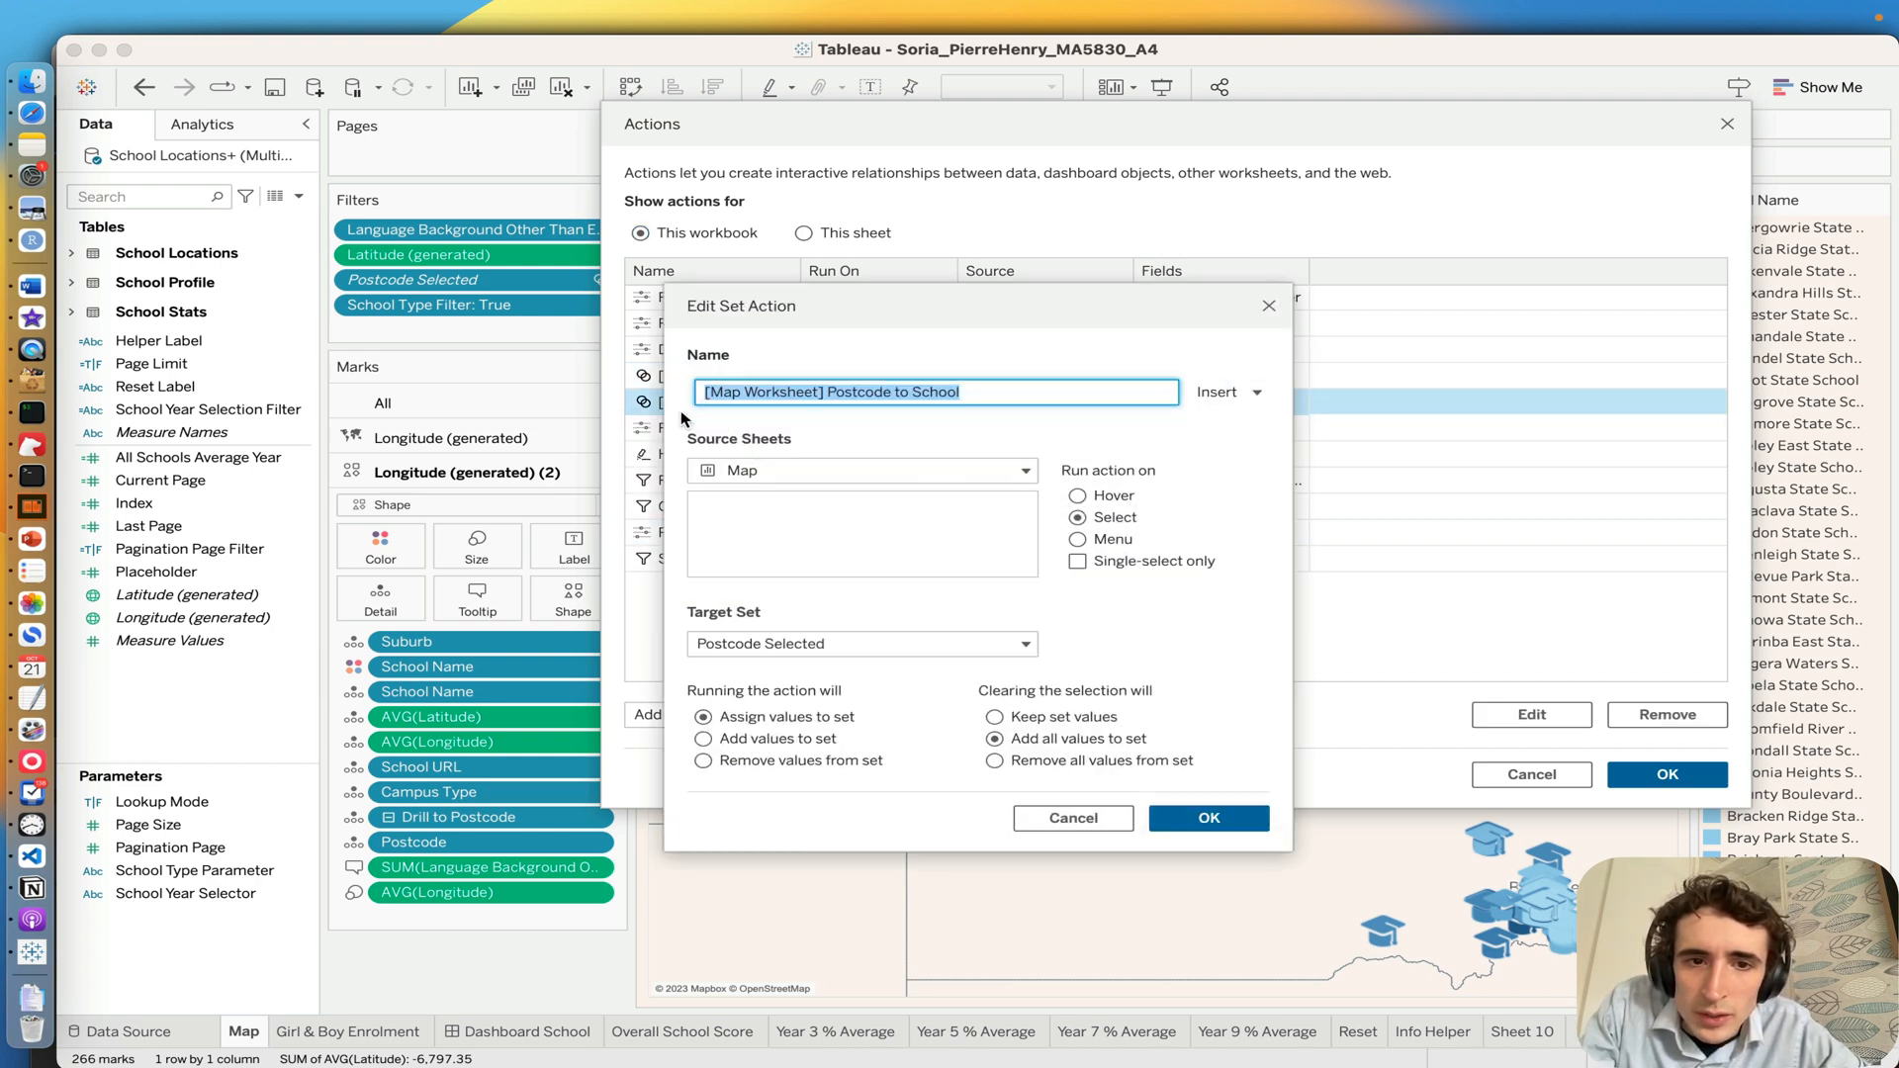
left_click(1054, 819)
left_click(1521, 772)
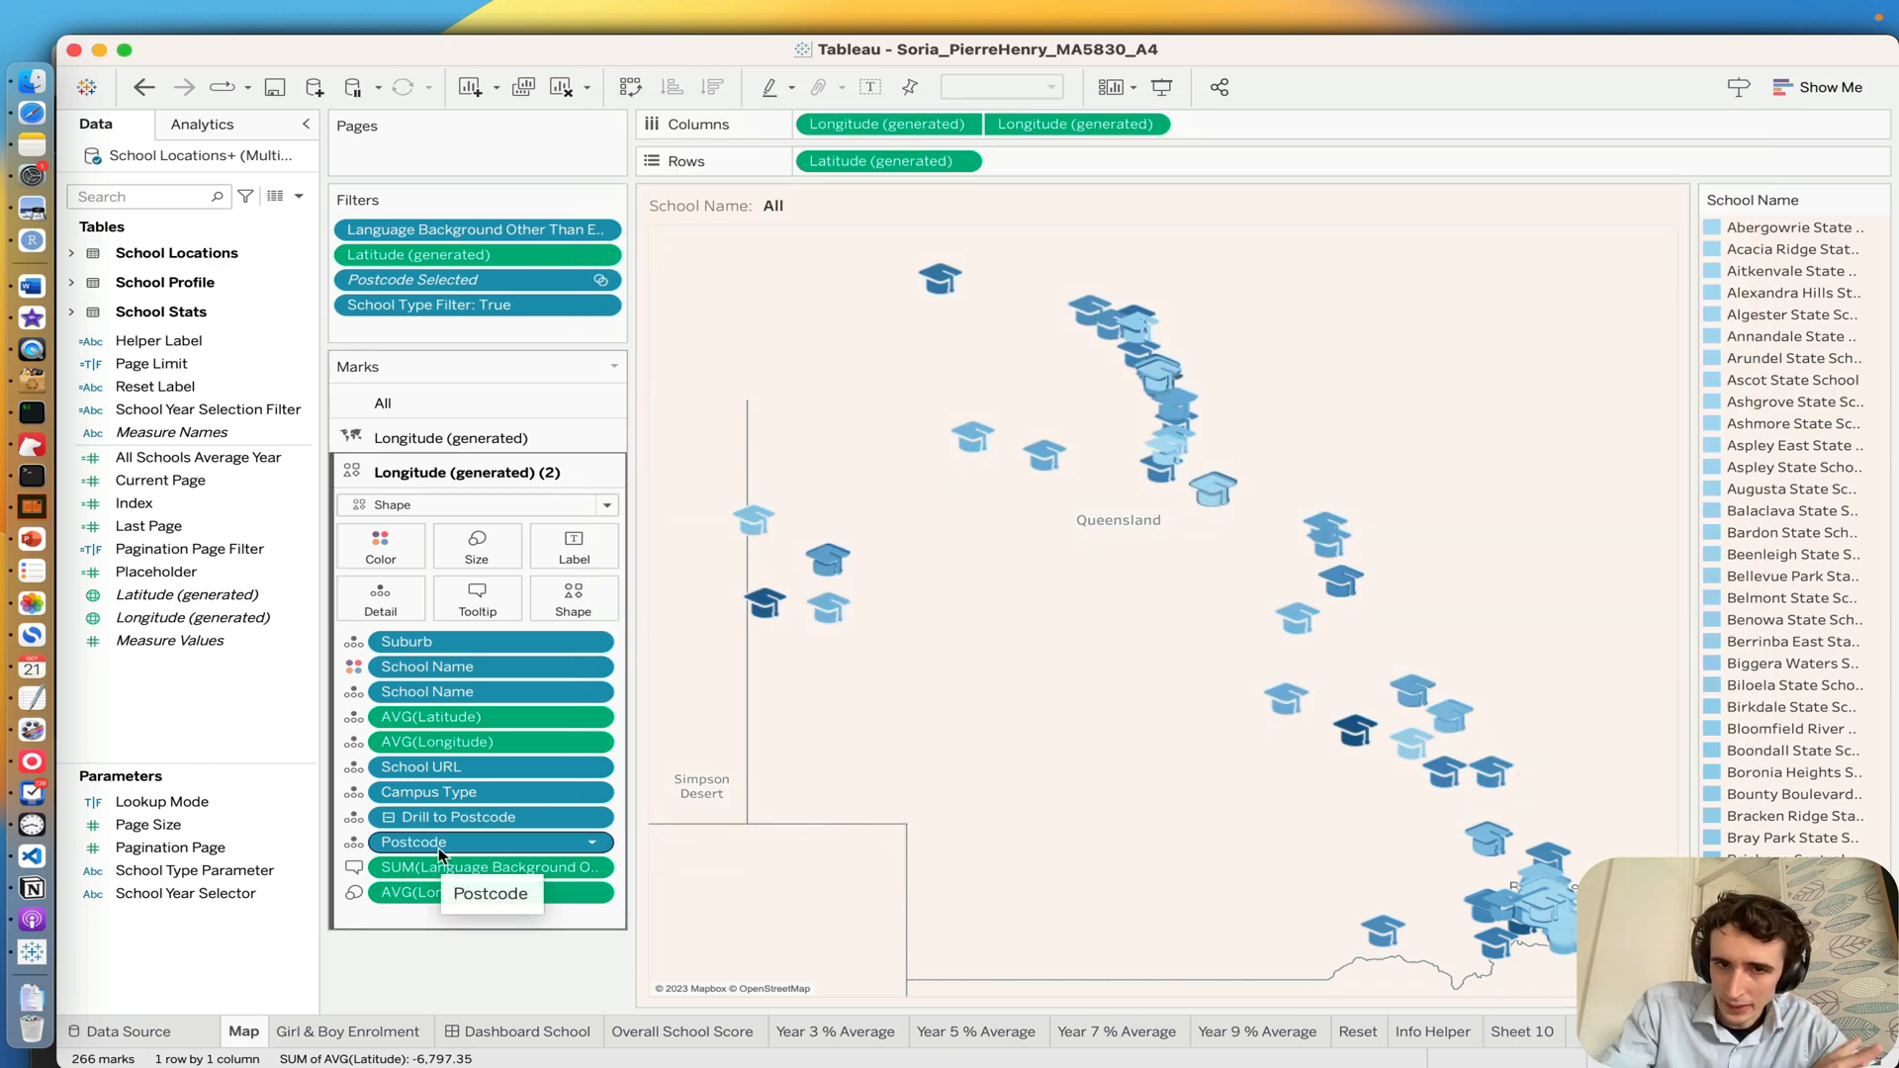
Step: Return to the Dashboard School dashboard and run its reset control twice to reinitialize all fields
left_click(485, 1034)
left_click(1183, 573)
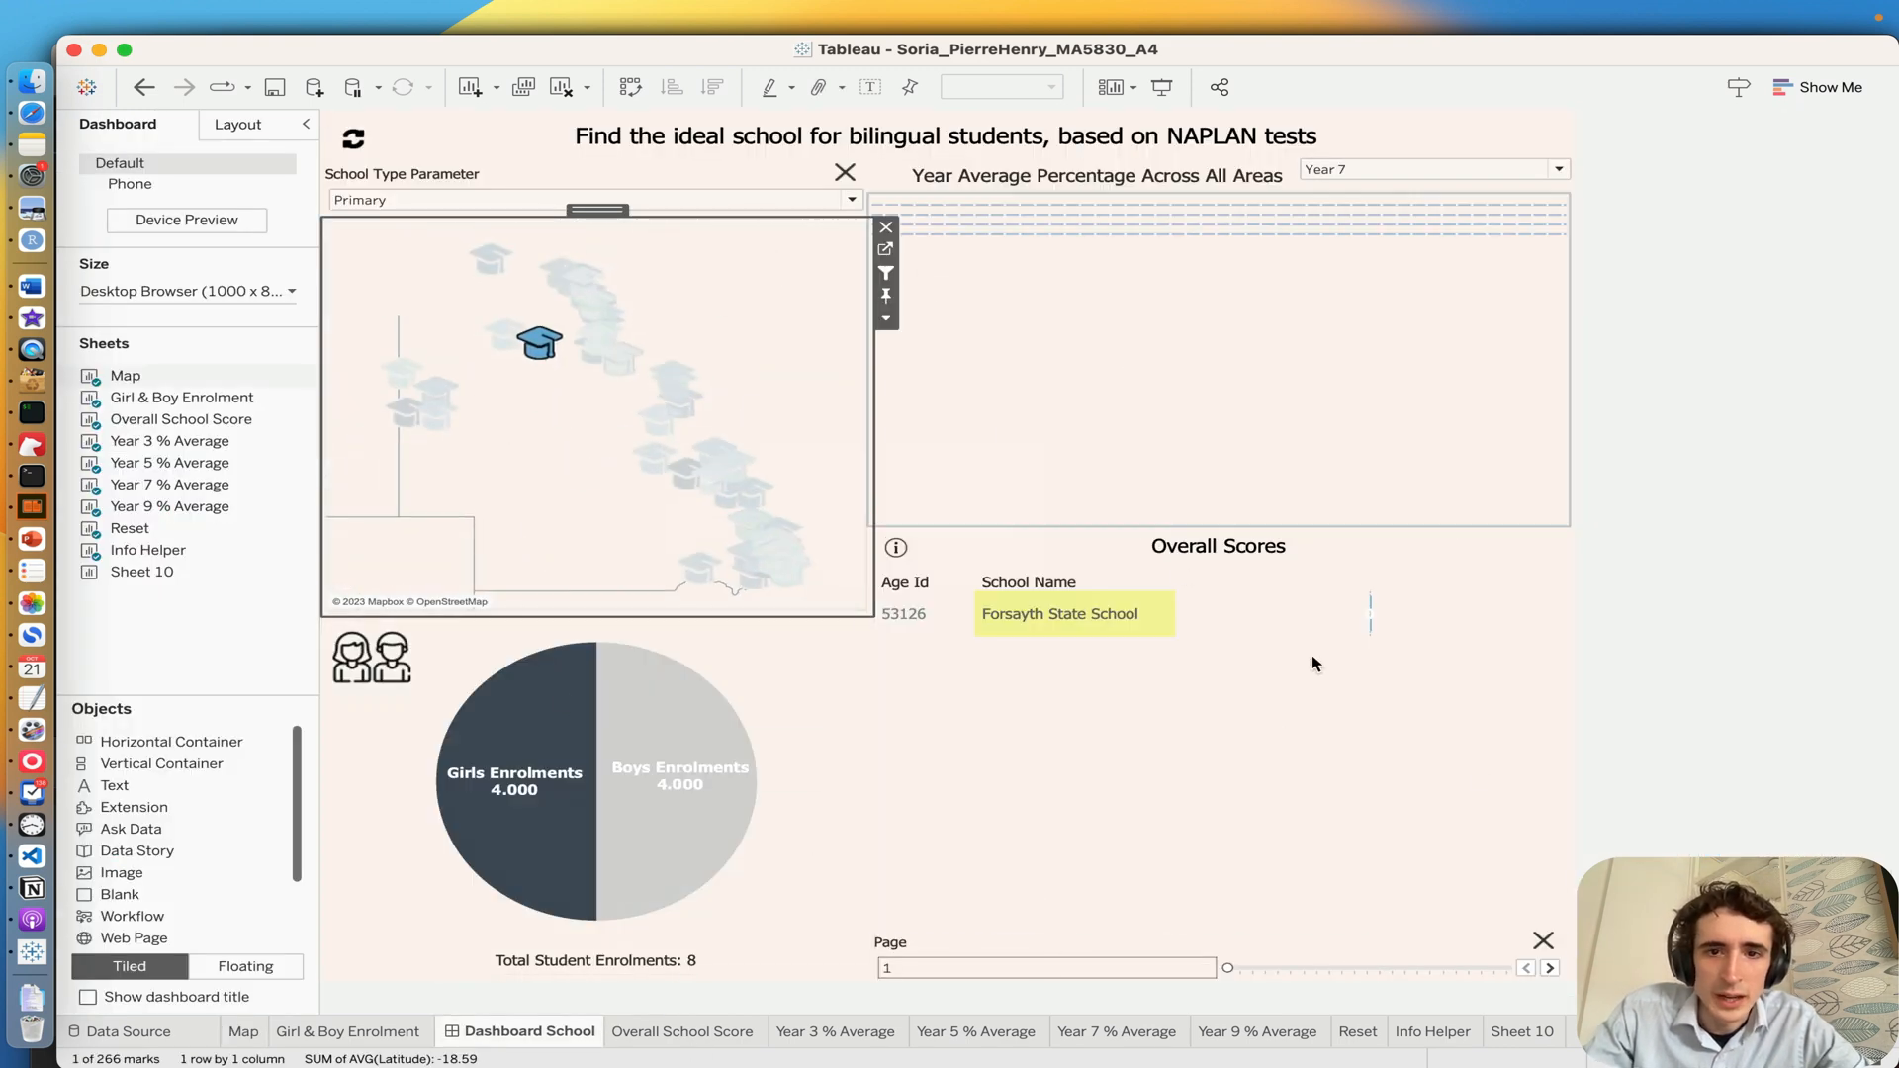
left_click(356, 138)
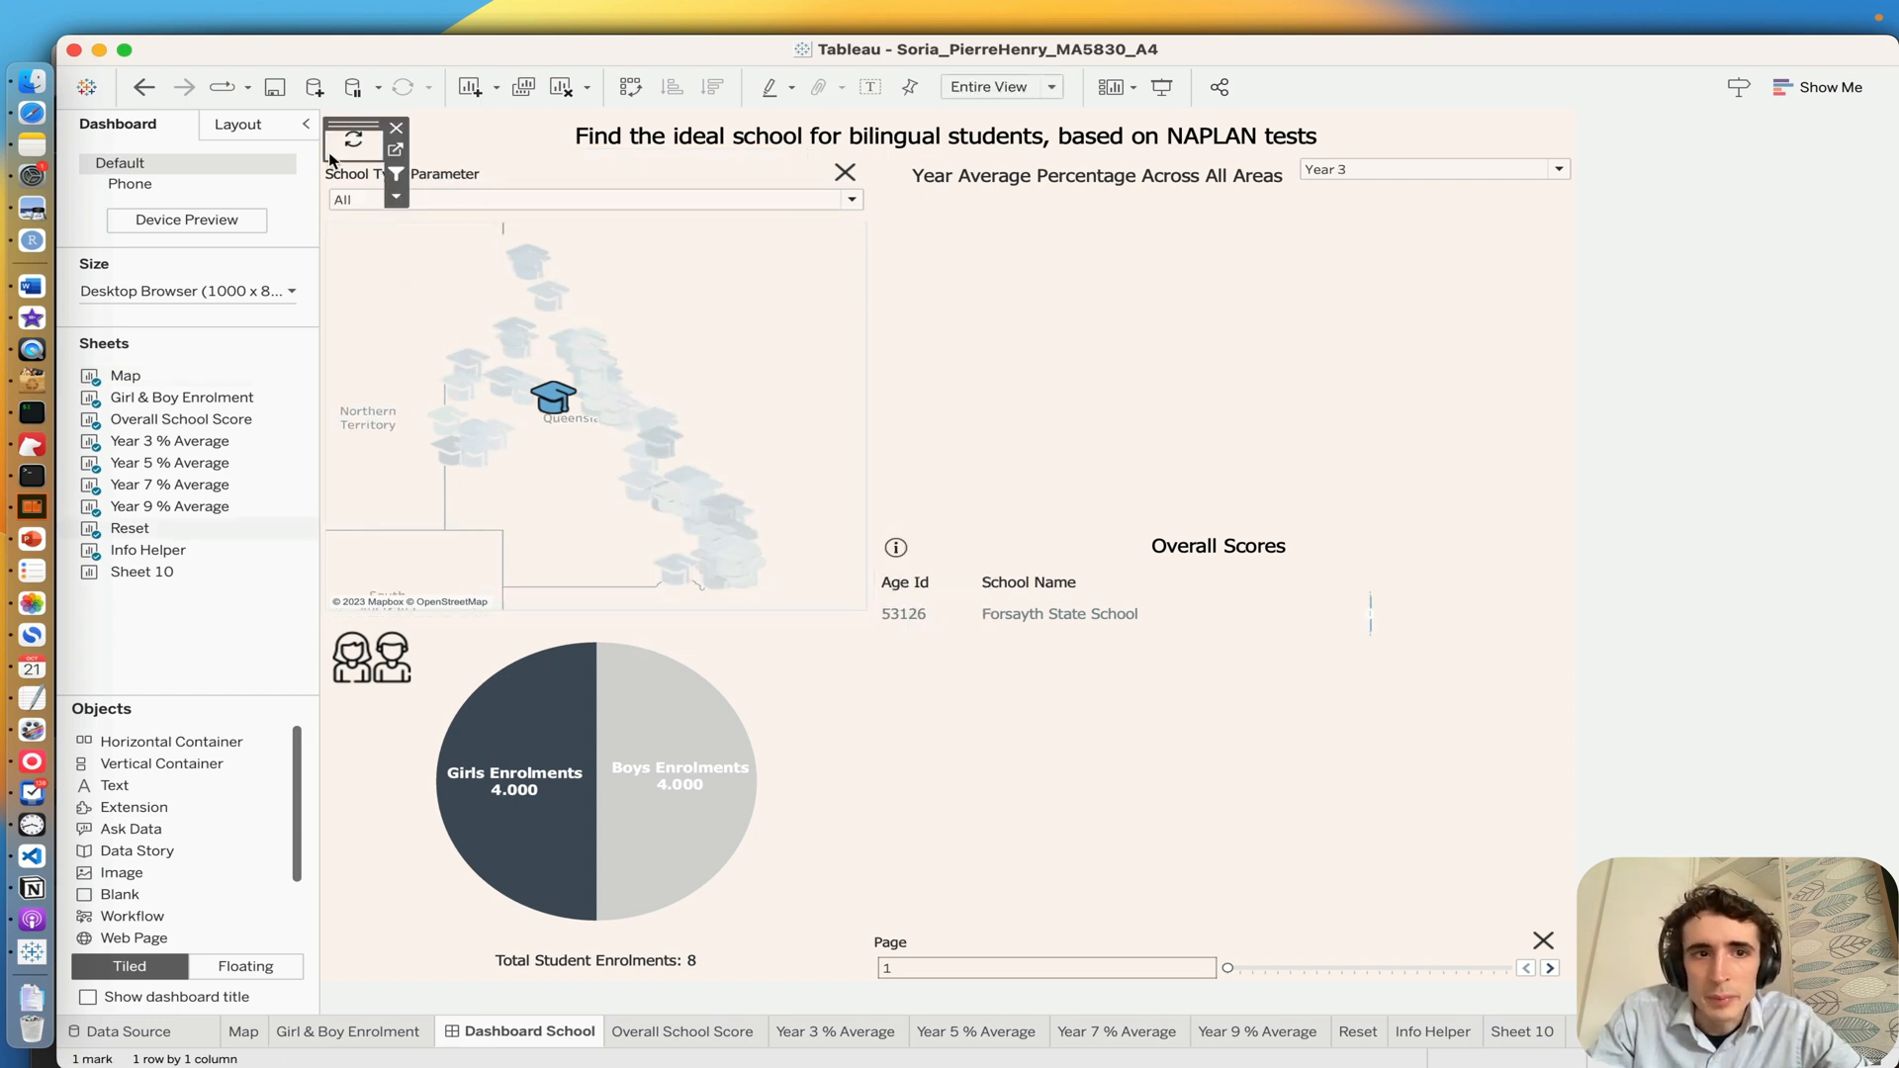
left_click(348, 149)
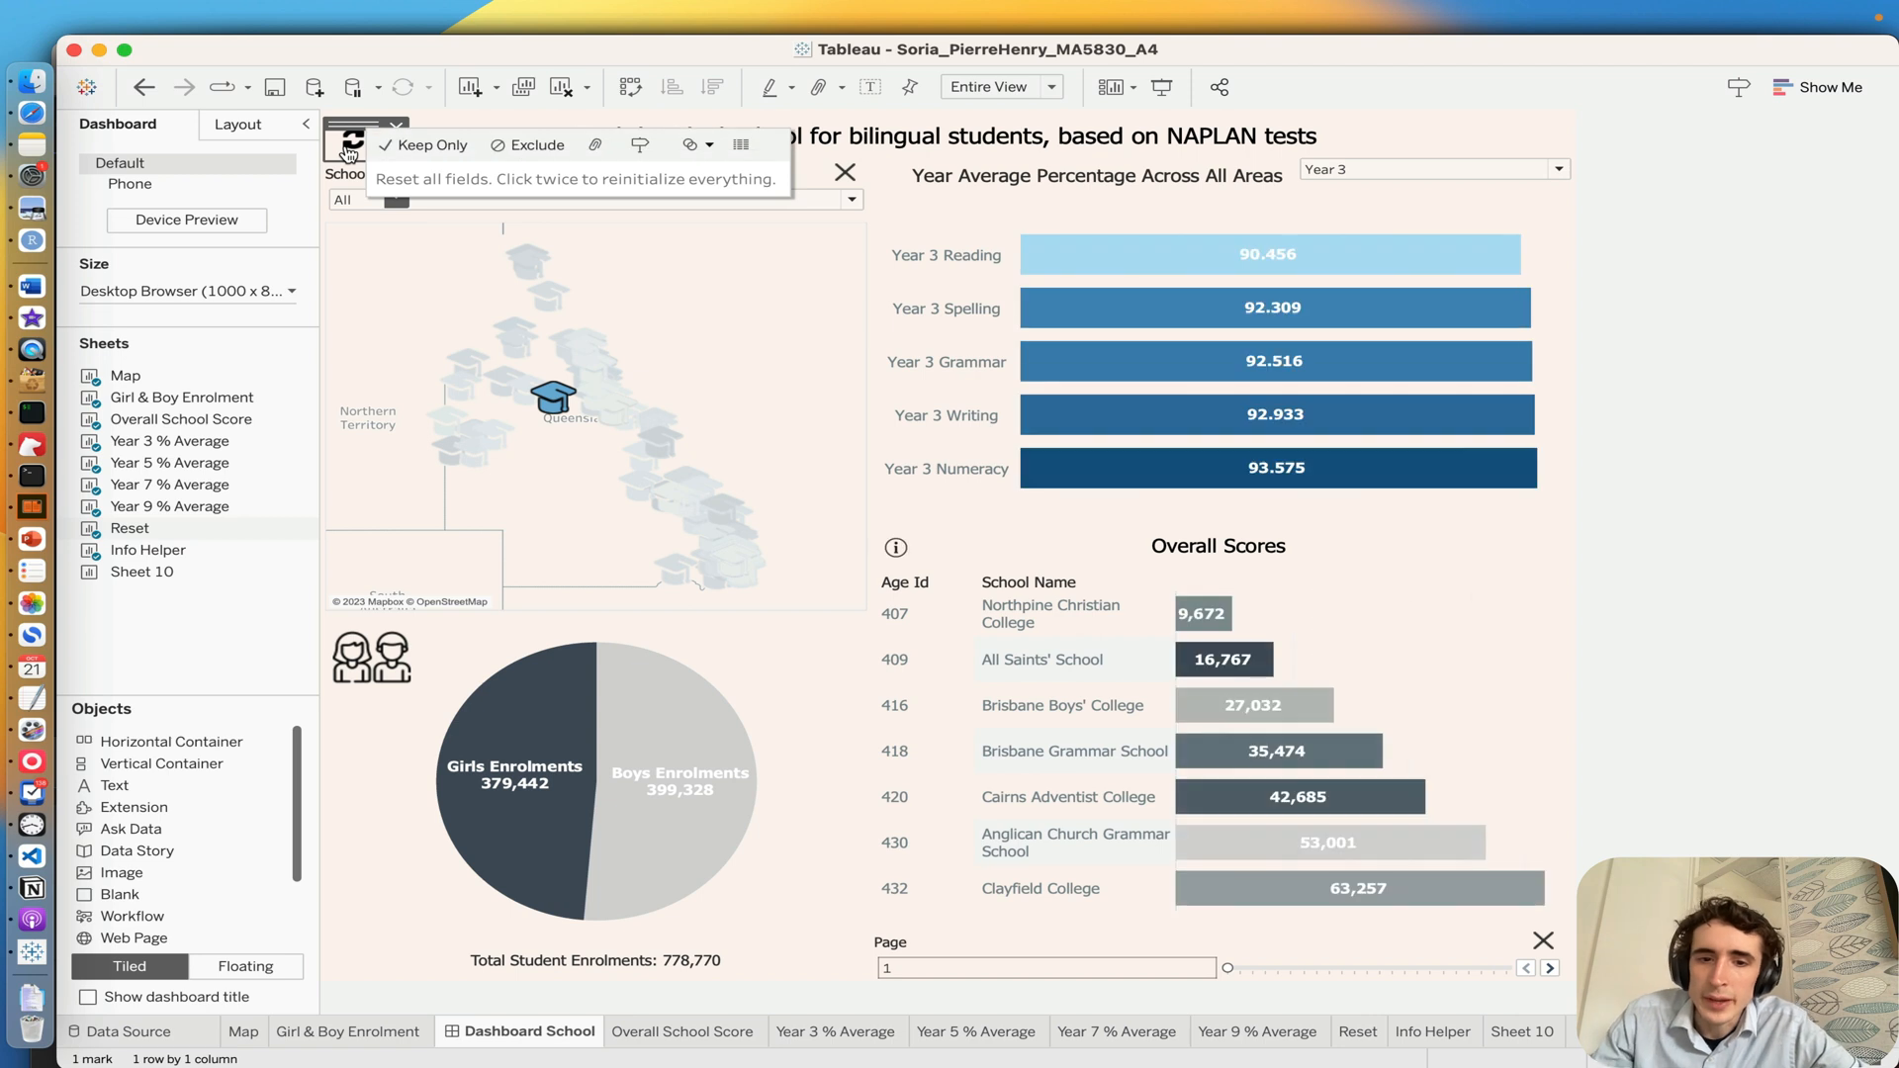
Step: Move the Overall Scores list to page 4 and on to page 10 with the Page slider
left_click(1262, 971)
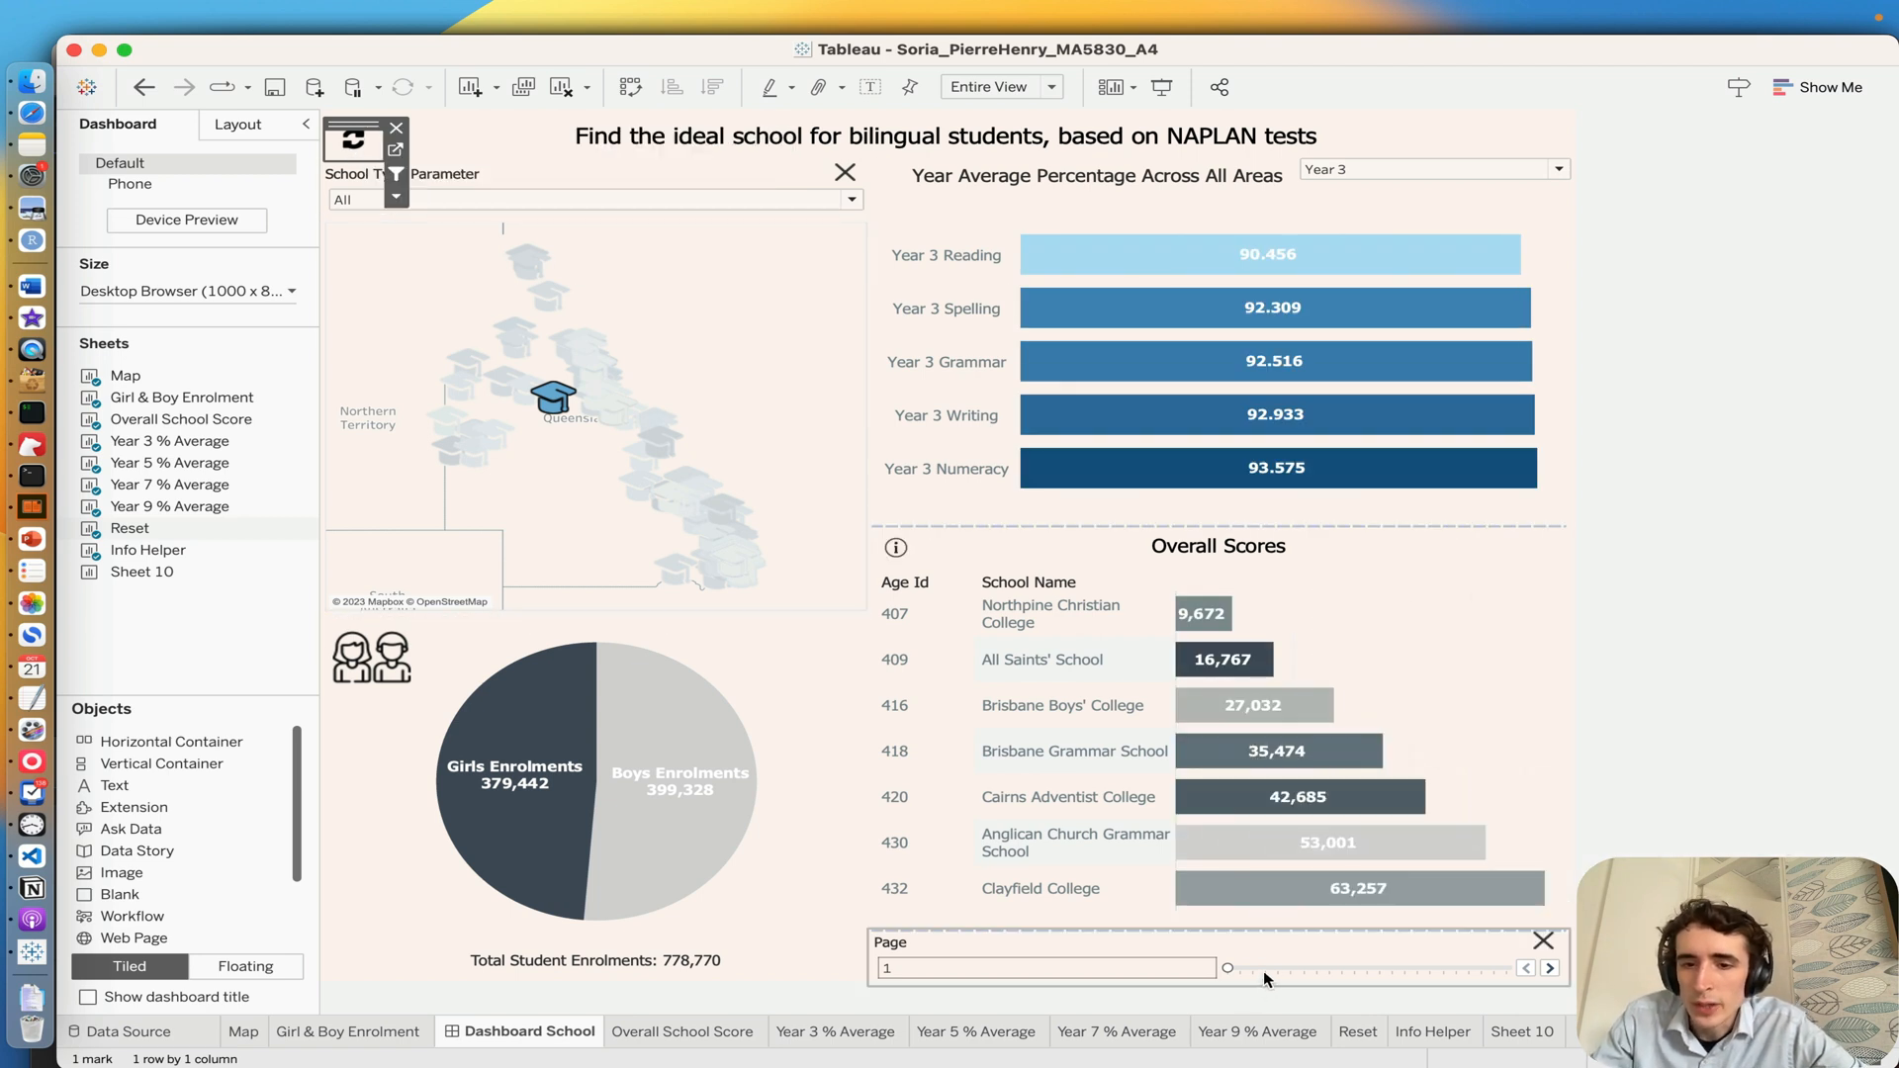
left_click(1264, 969)
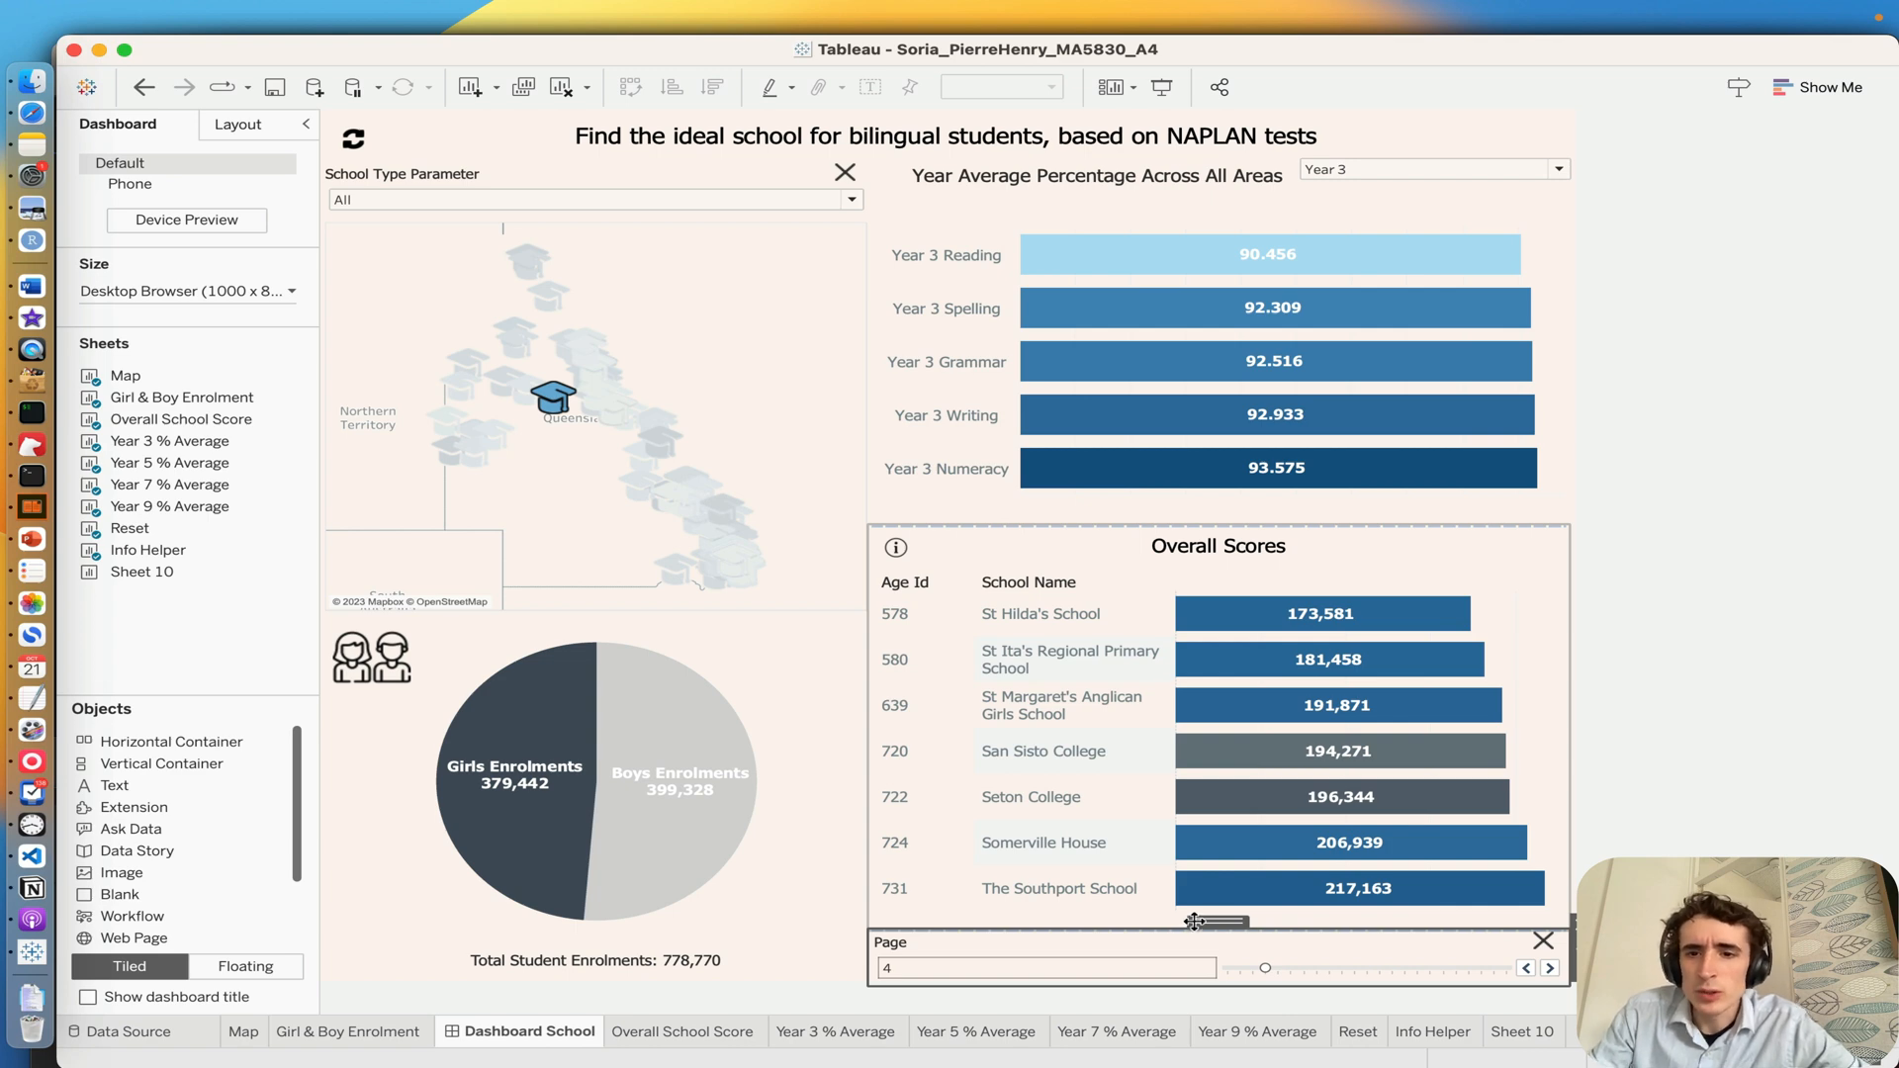
left_click(1190, 957)
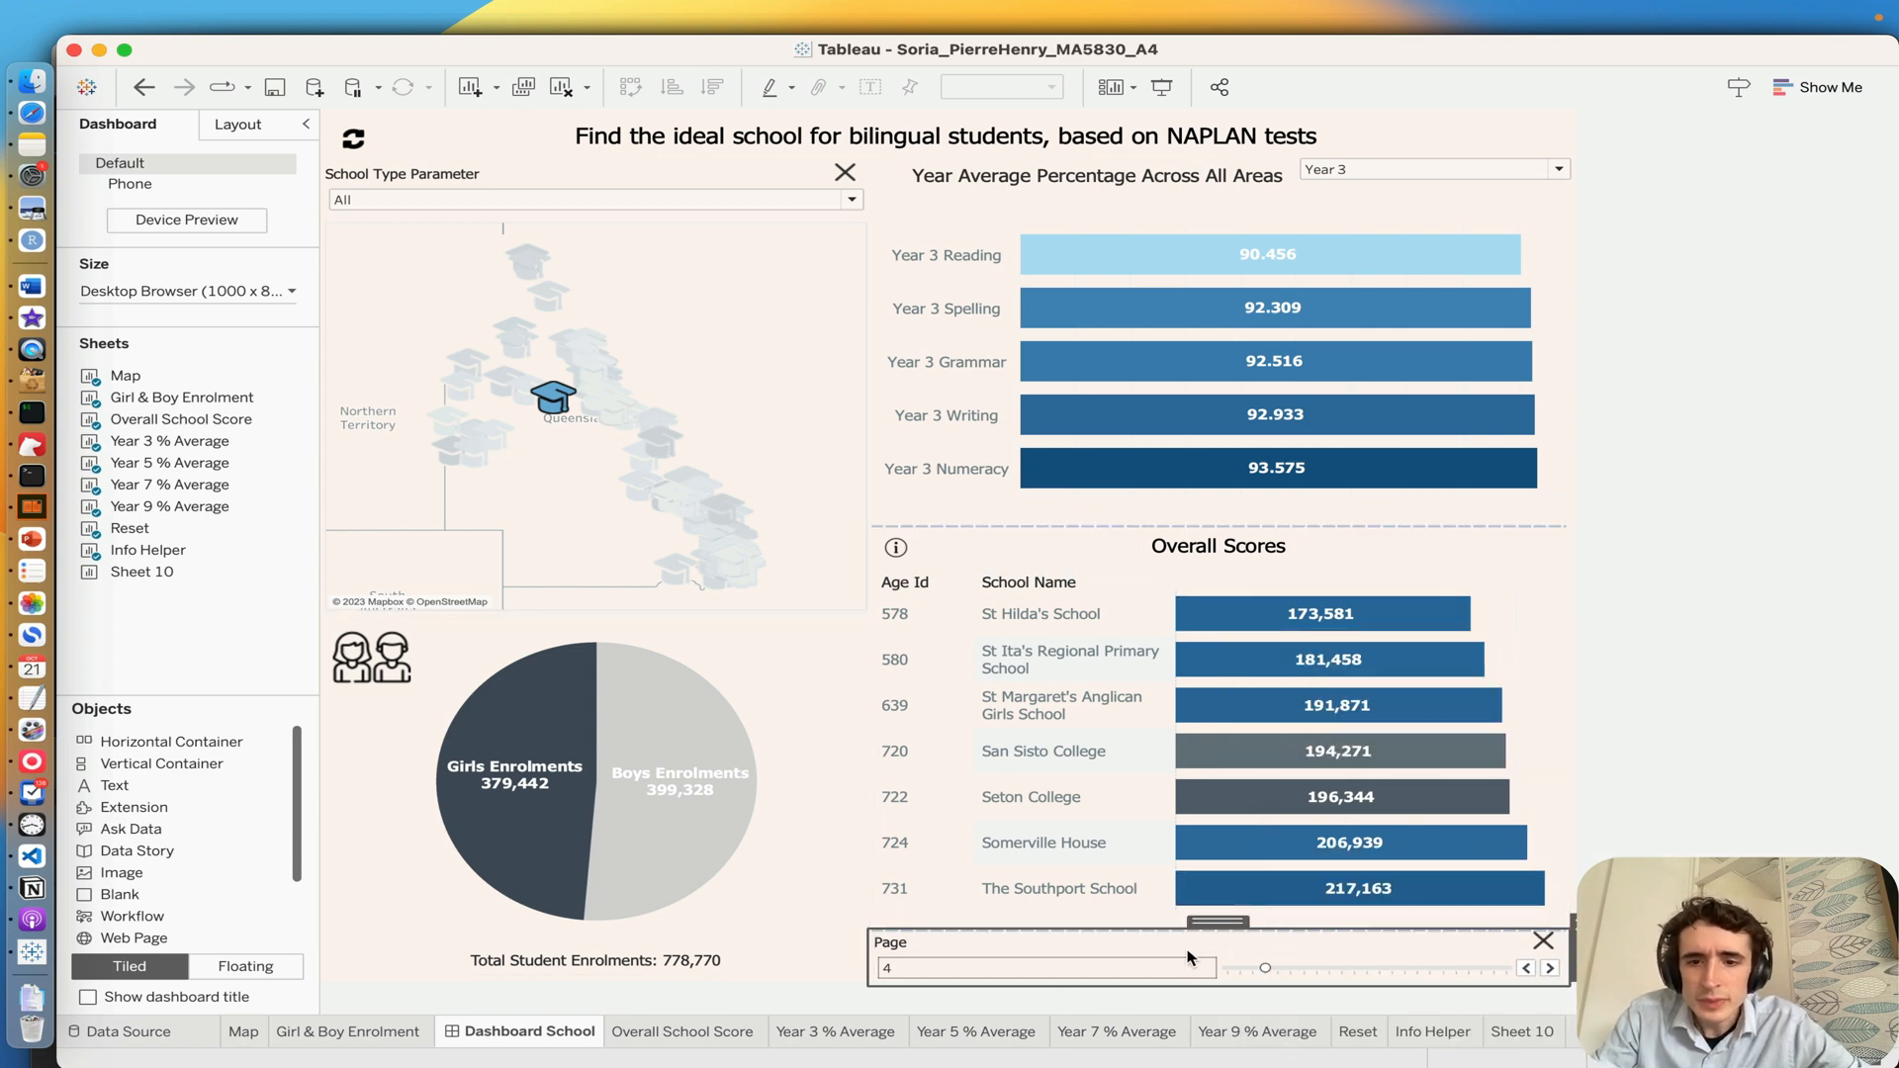
left_click_drag(1241, 972, 1345, 974)
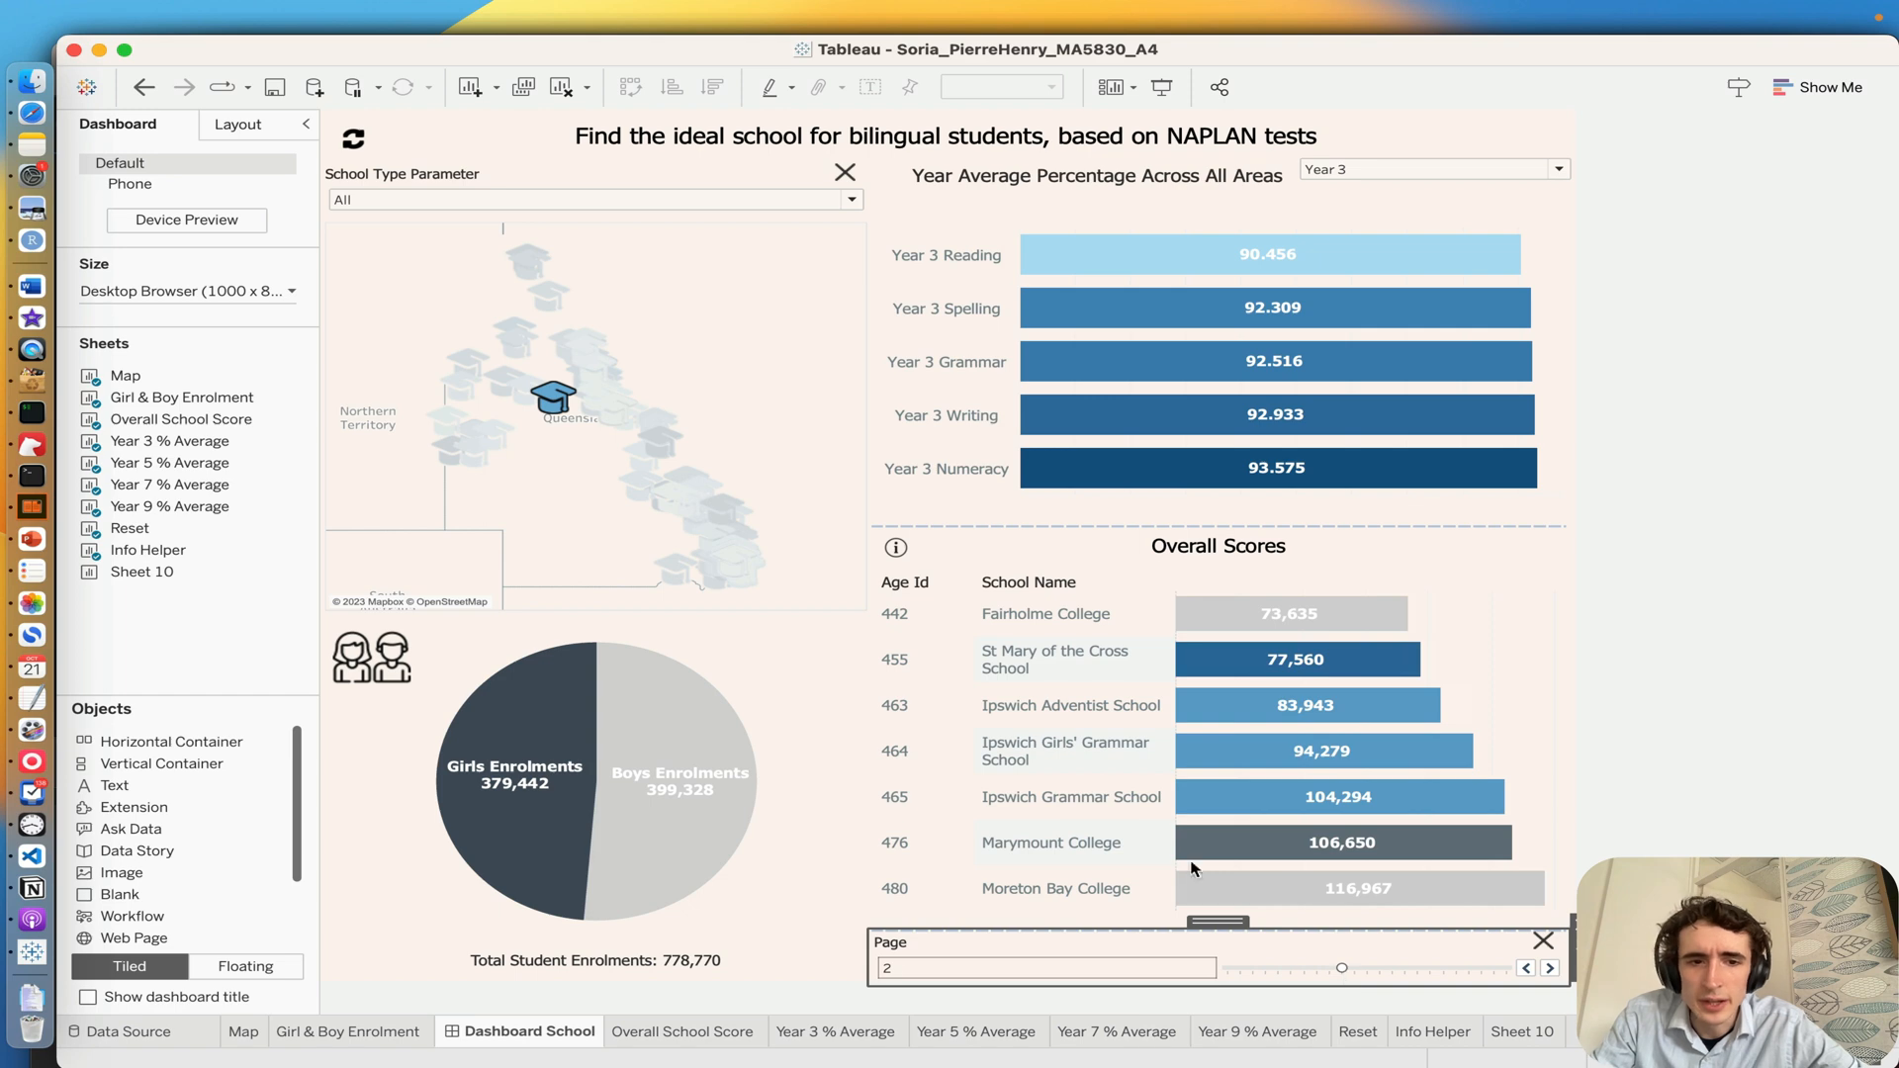
Step: Clear the Forsayth State School selection on the dashboard map to bring back all schools
mouse_move(548, 399)
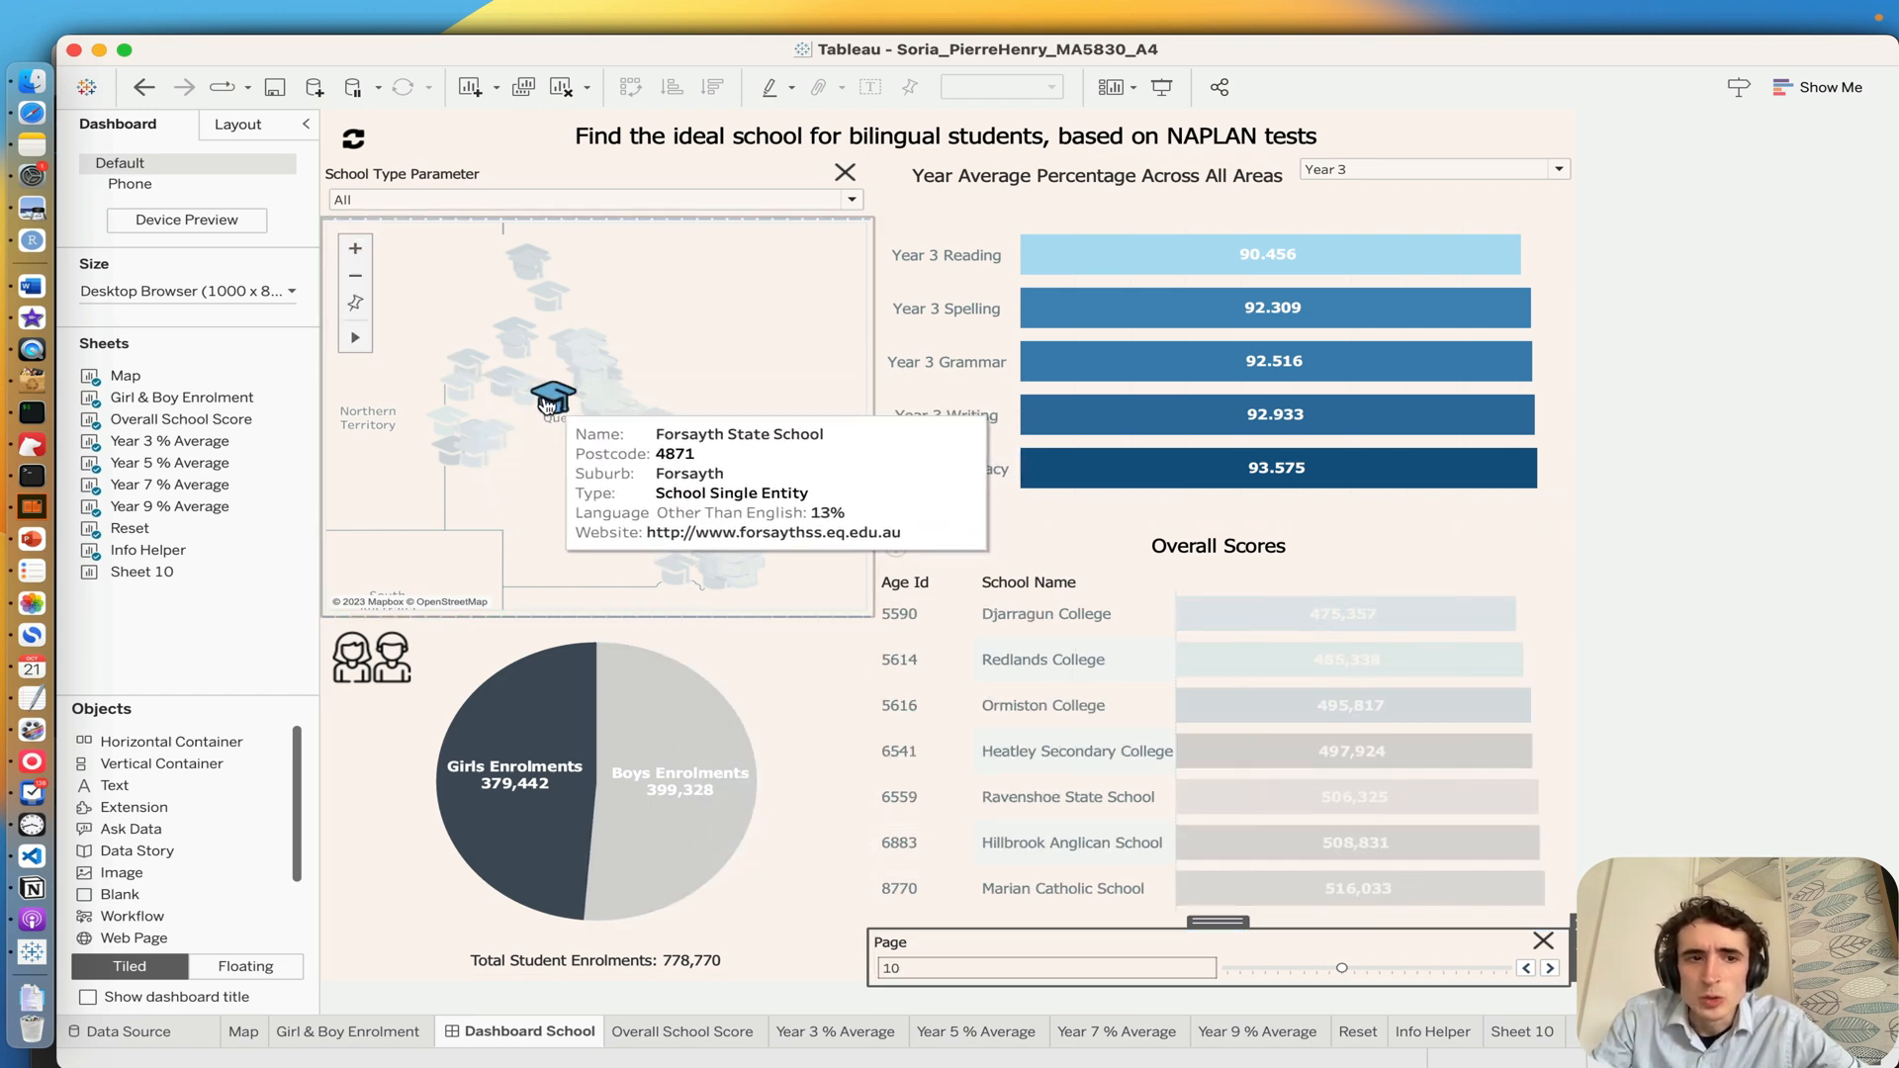
left_click(550, 402)
left_click(568, 383)
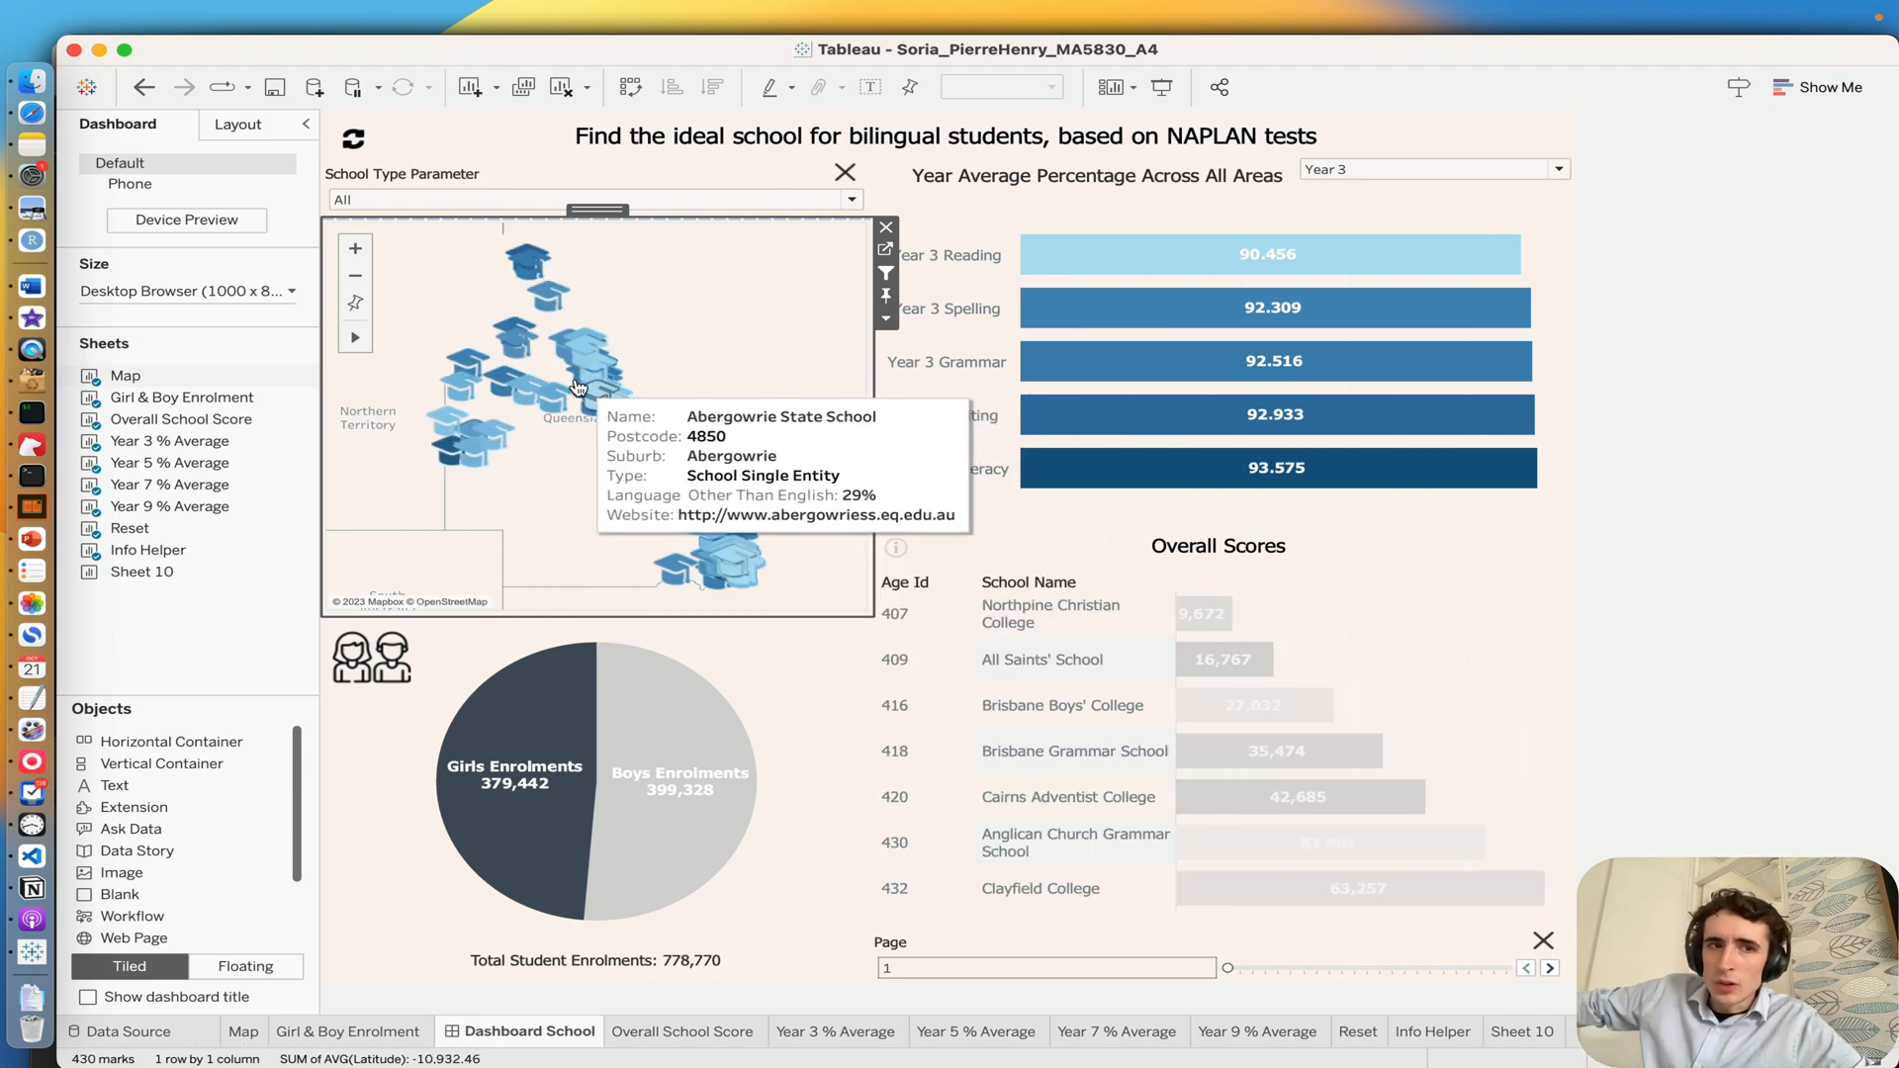
Step: Open the Girl & Boy Enrolment worksheet and search its data fields for "drill" to examine the Drill to Postcode hierarchy
left_click(316, 1032)
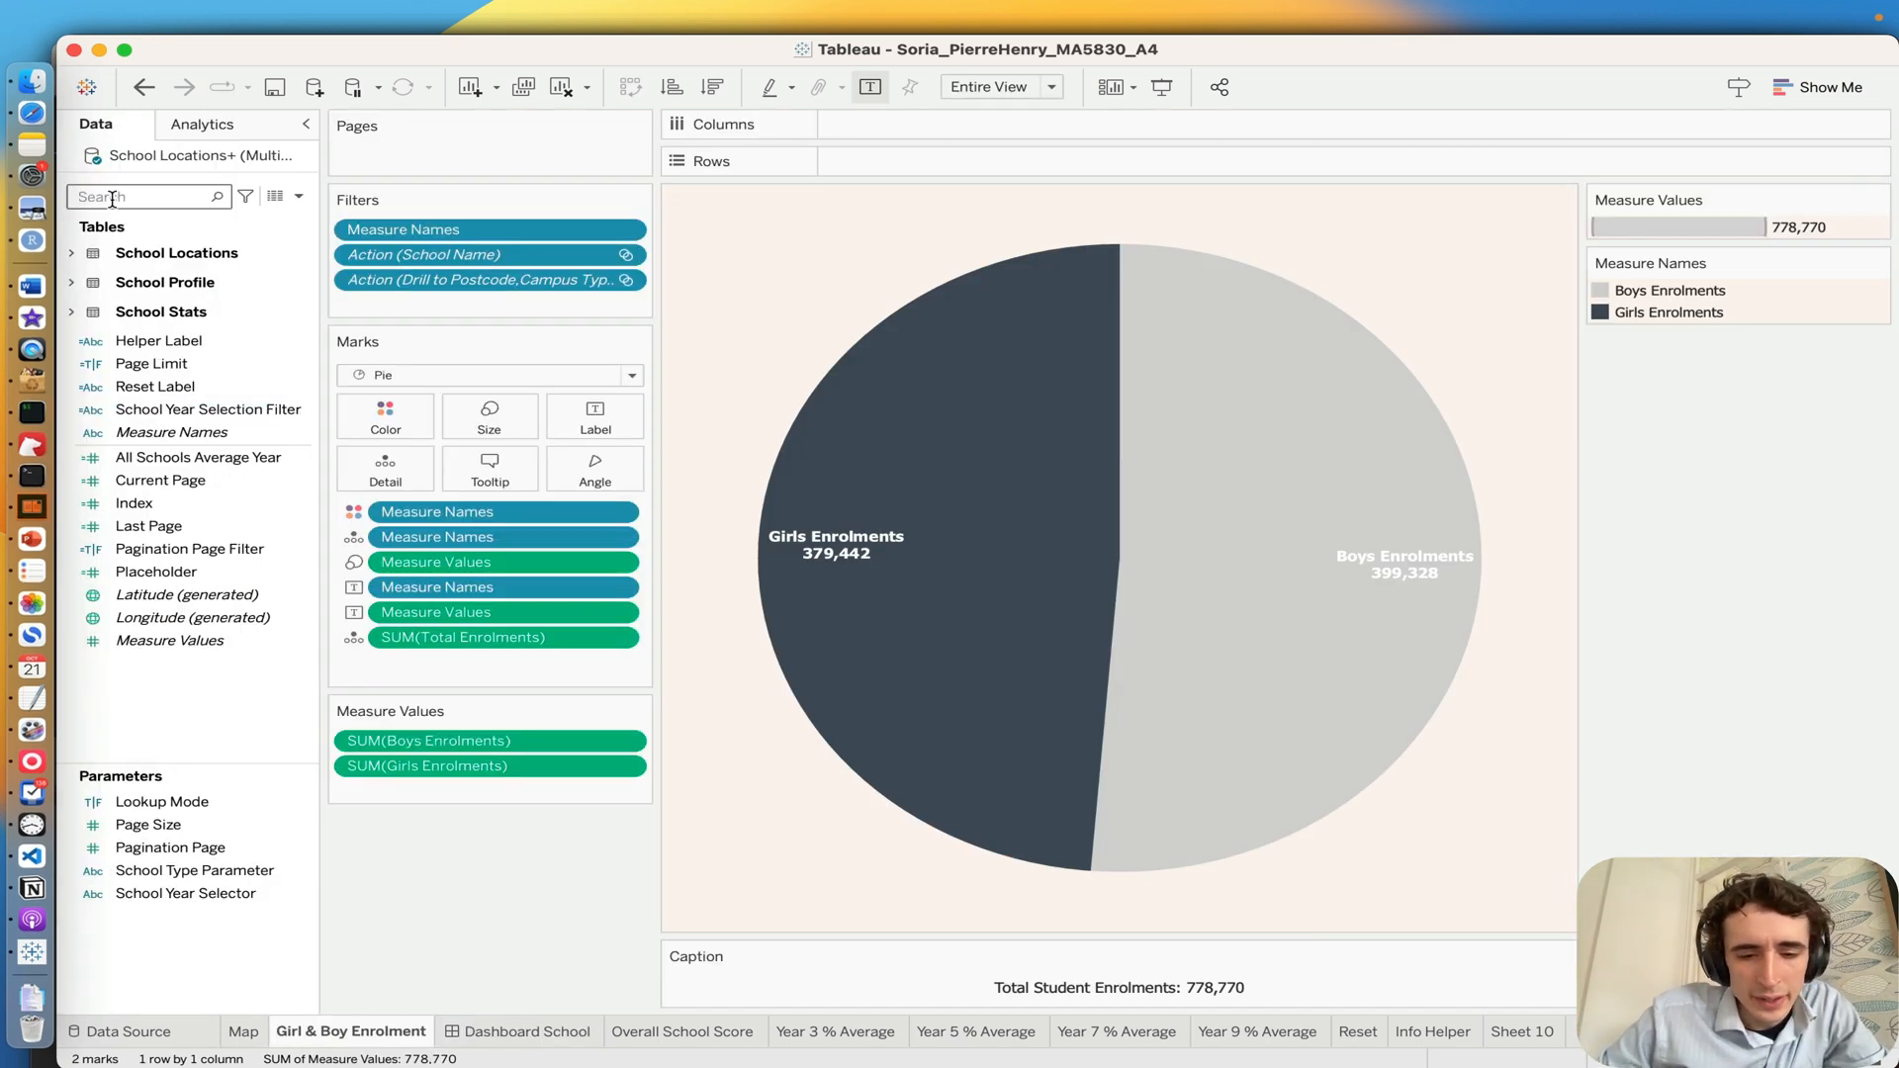
type("drill")
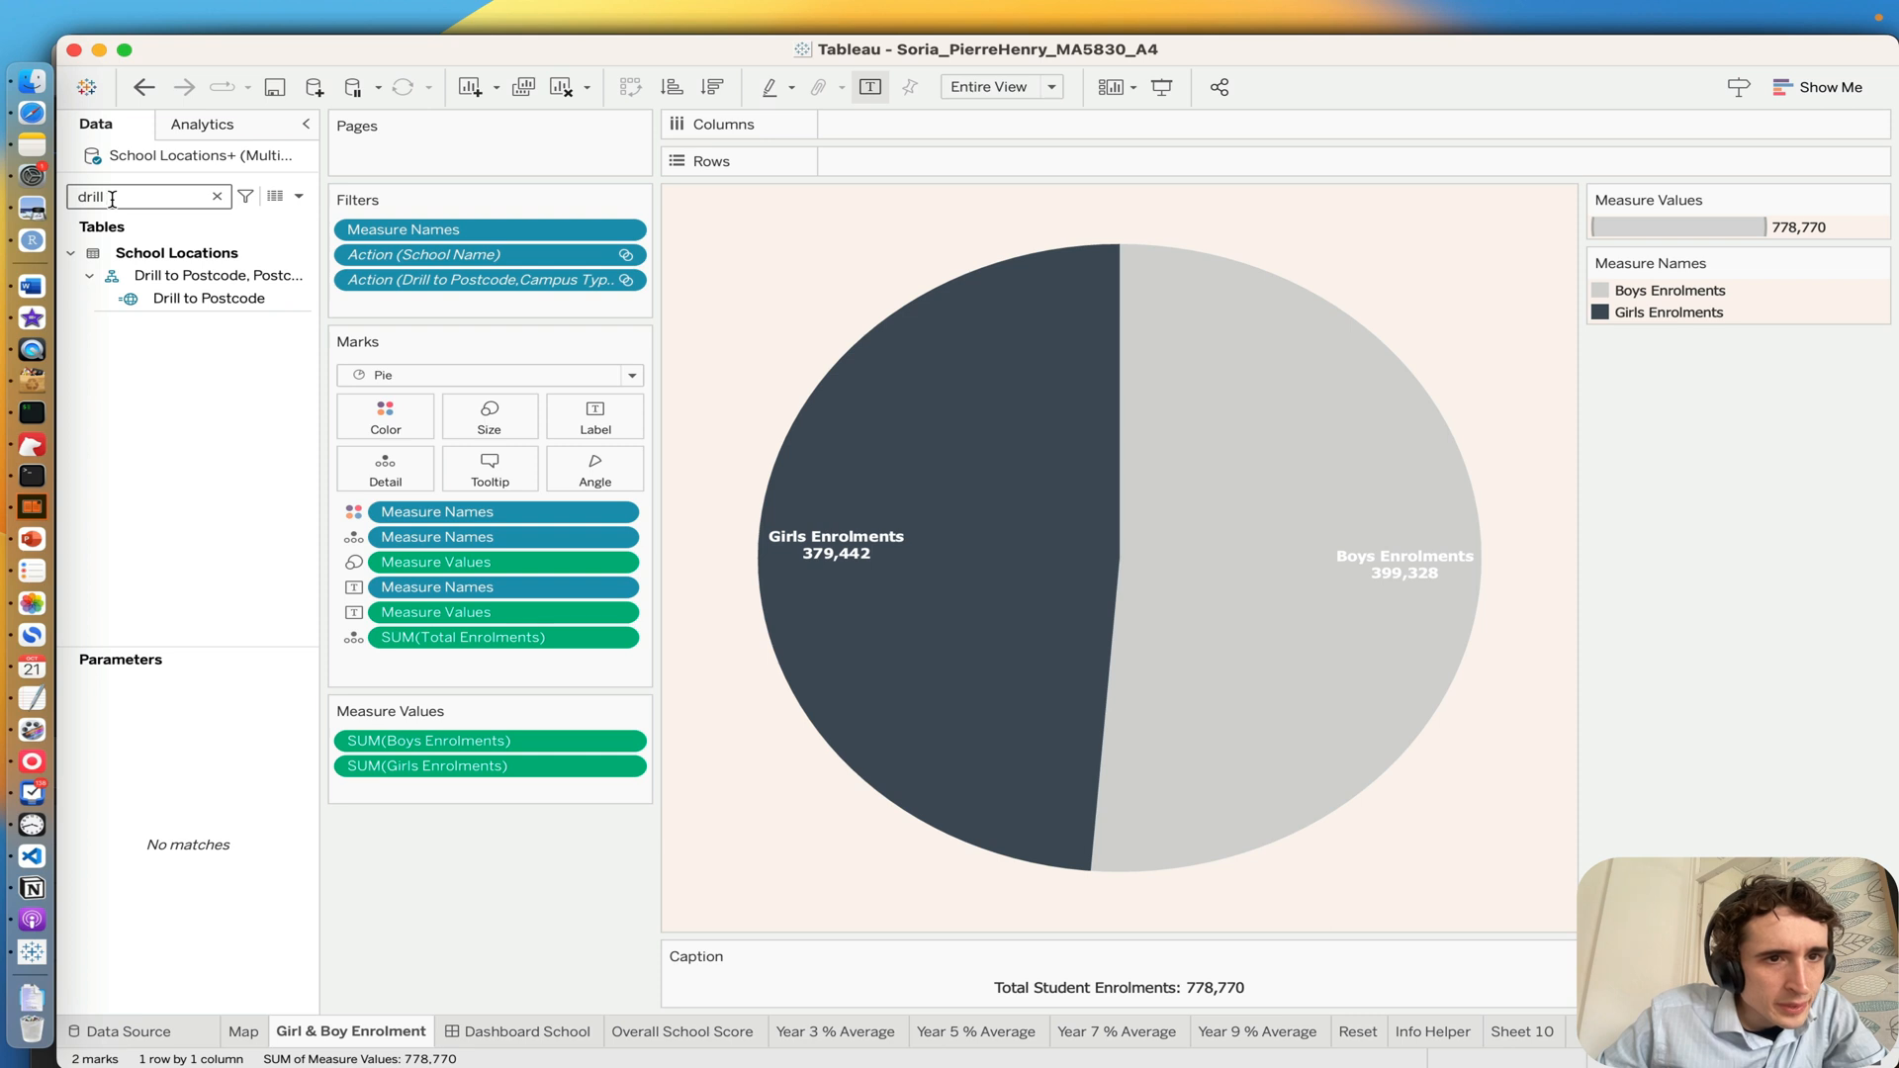
left_click(188, 301)
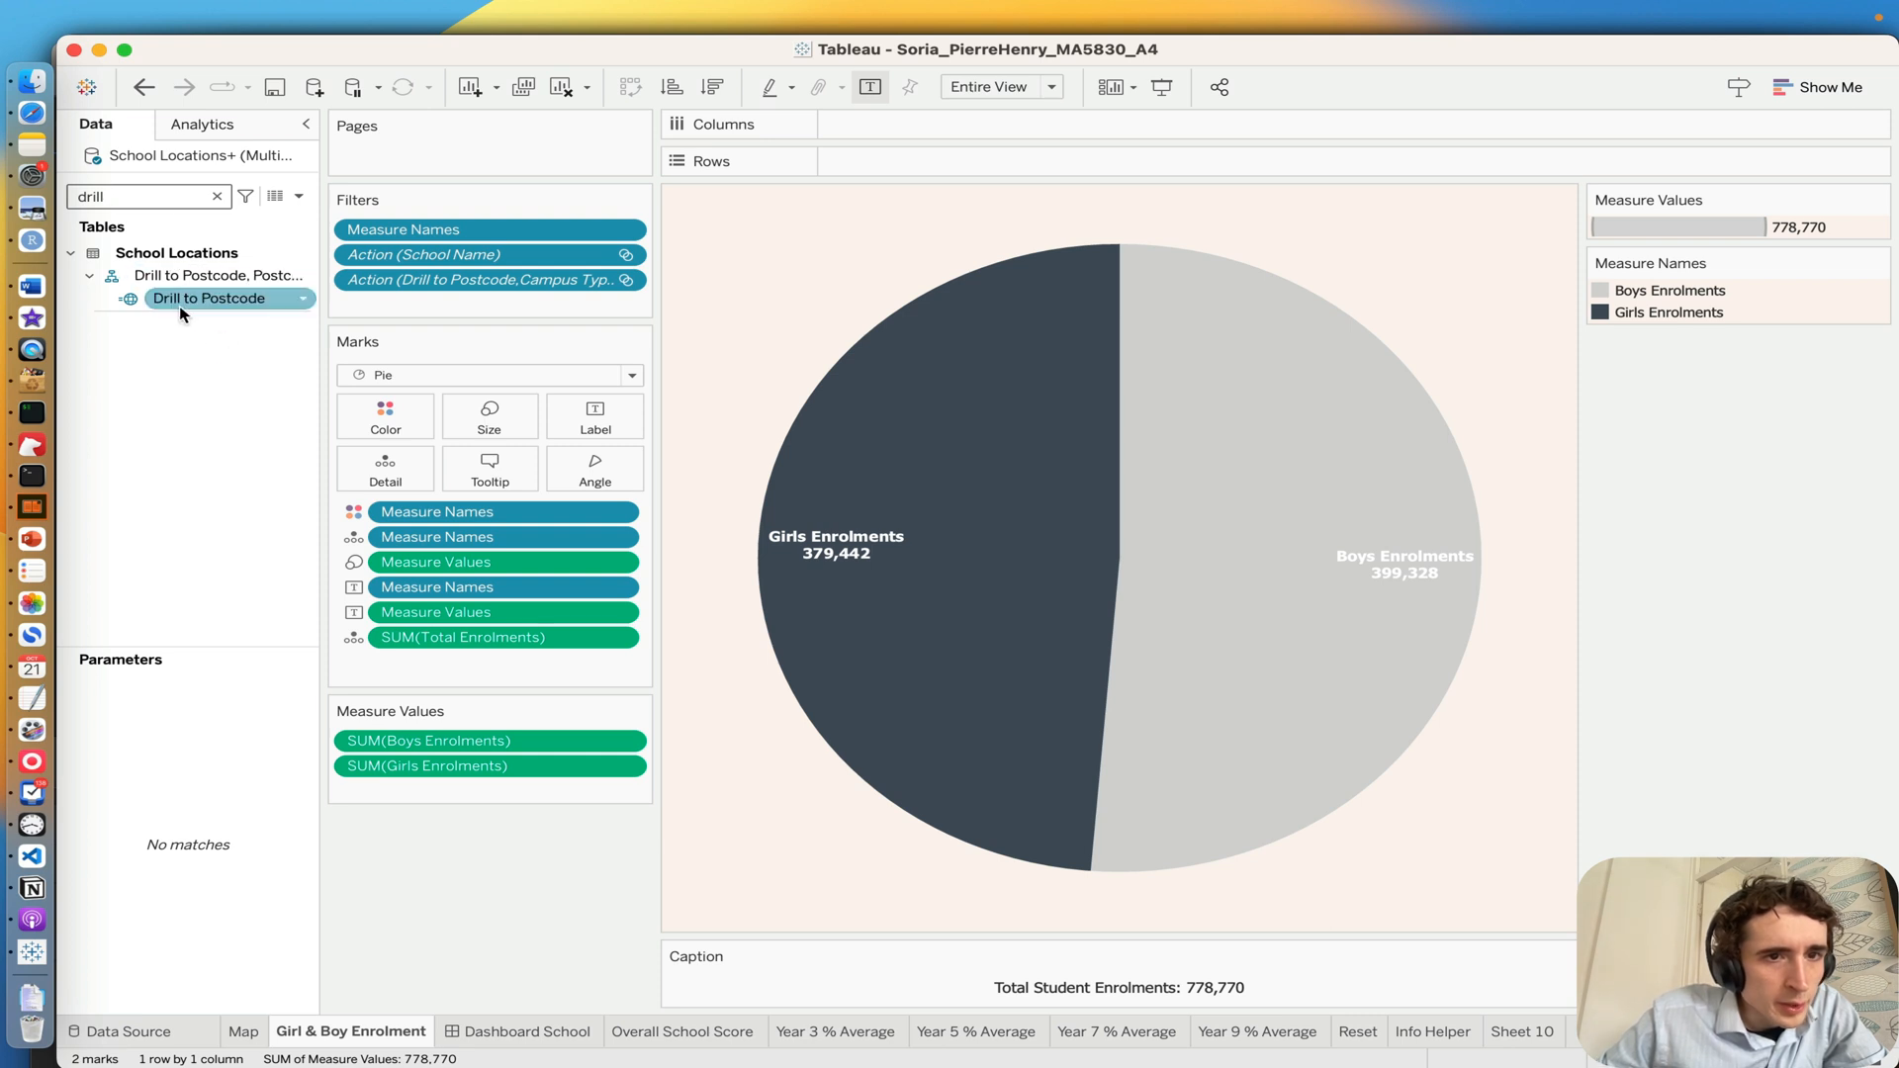
left_click(207, 285)
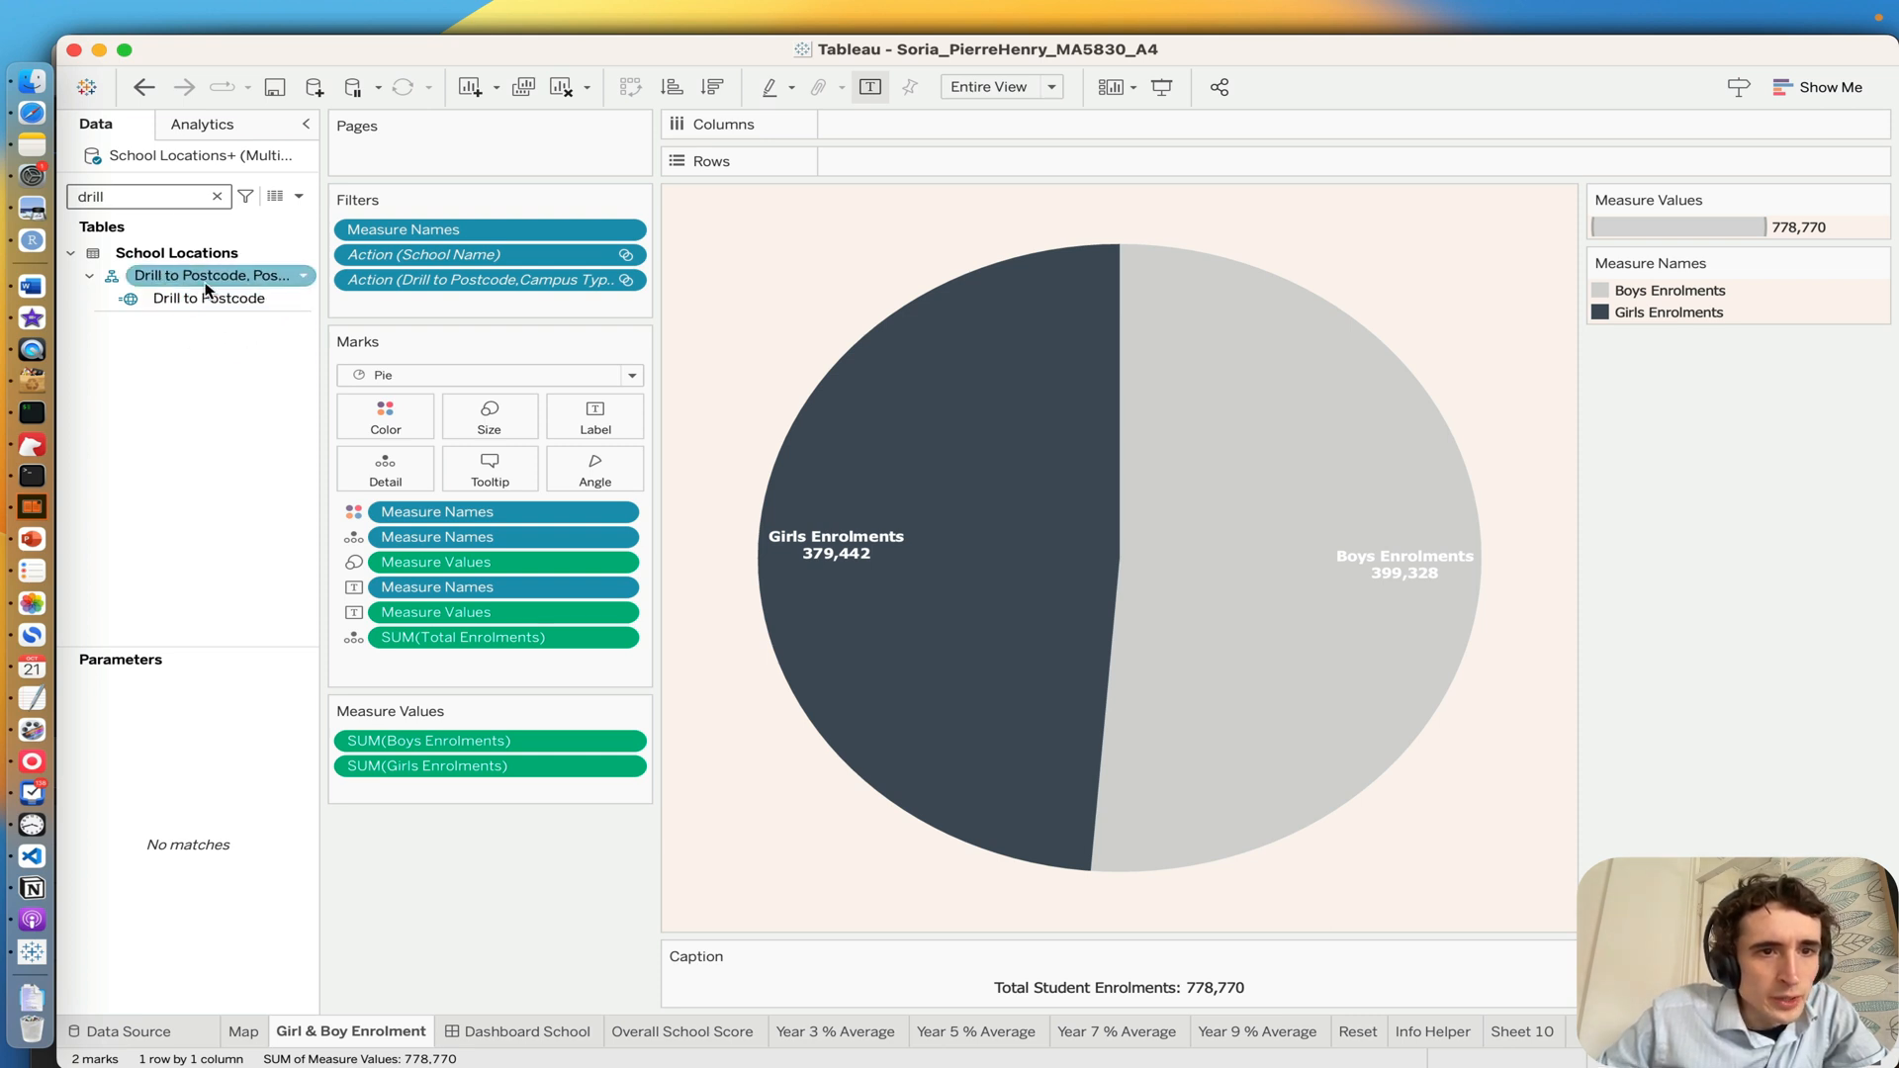
left_click(230, 302)
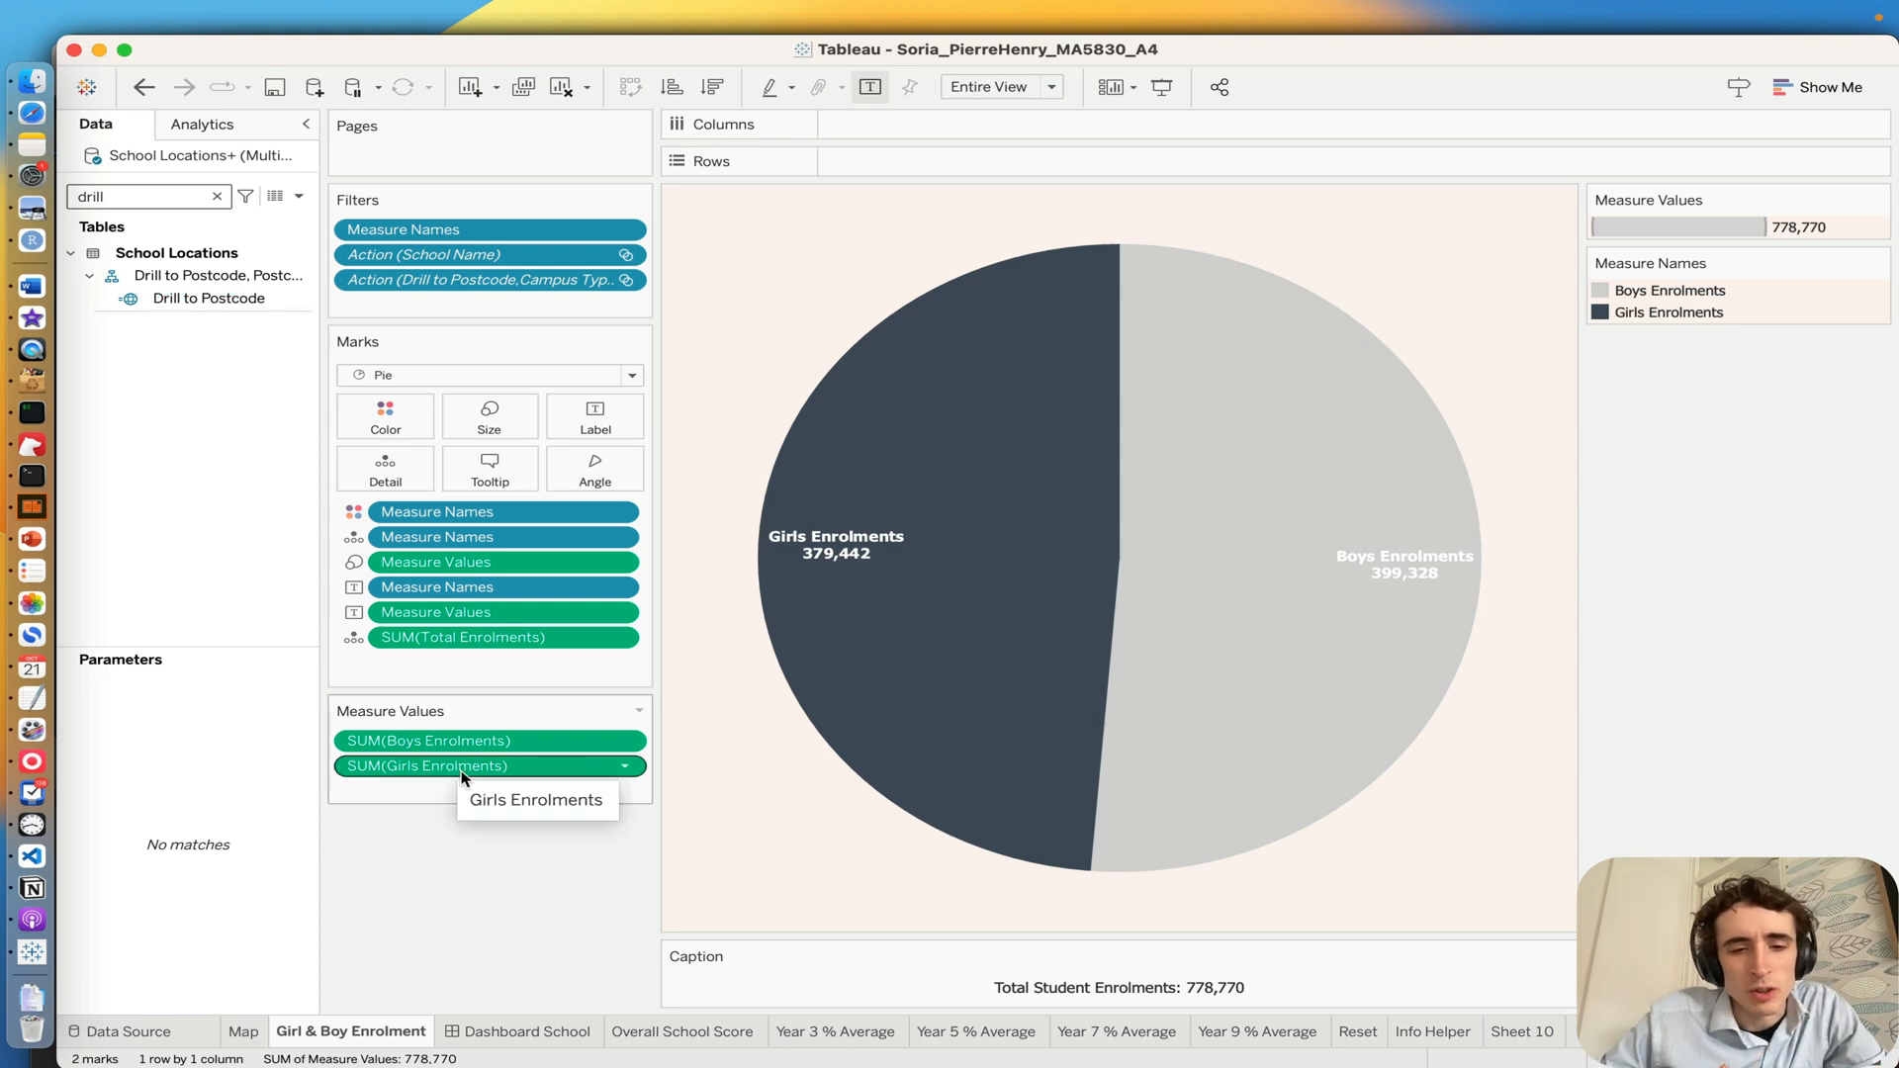
Step: Return to the Dashboard School dashboard and select the Croydon State School marker to drill the map down to postcode 4871
left_click(485, 1035)
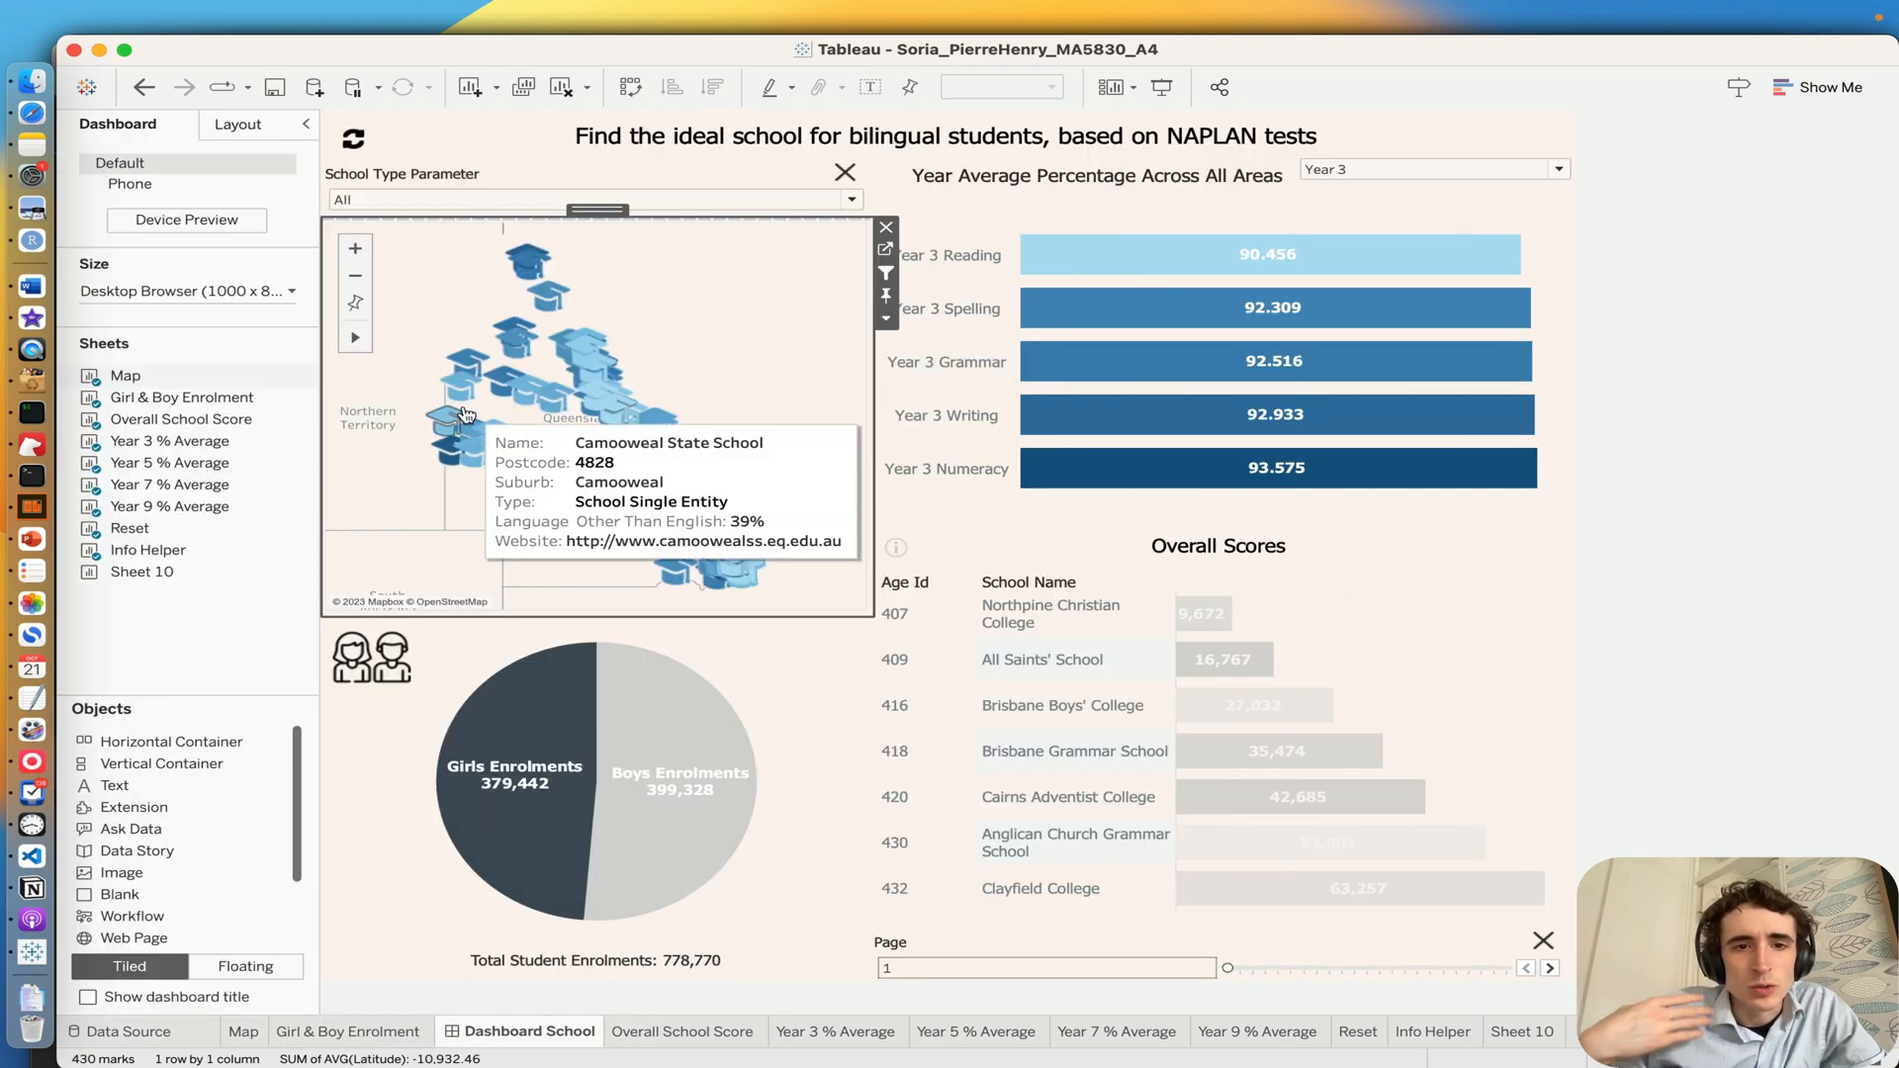
mouse_move(541, 396)
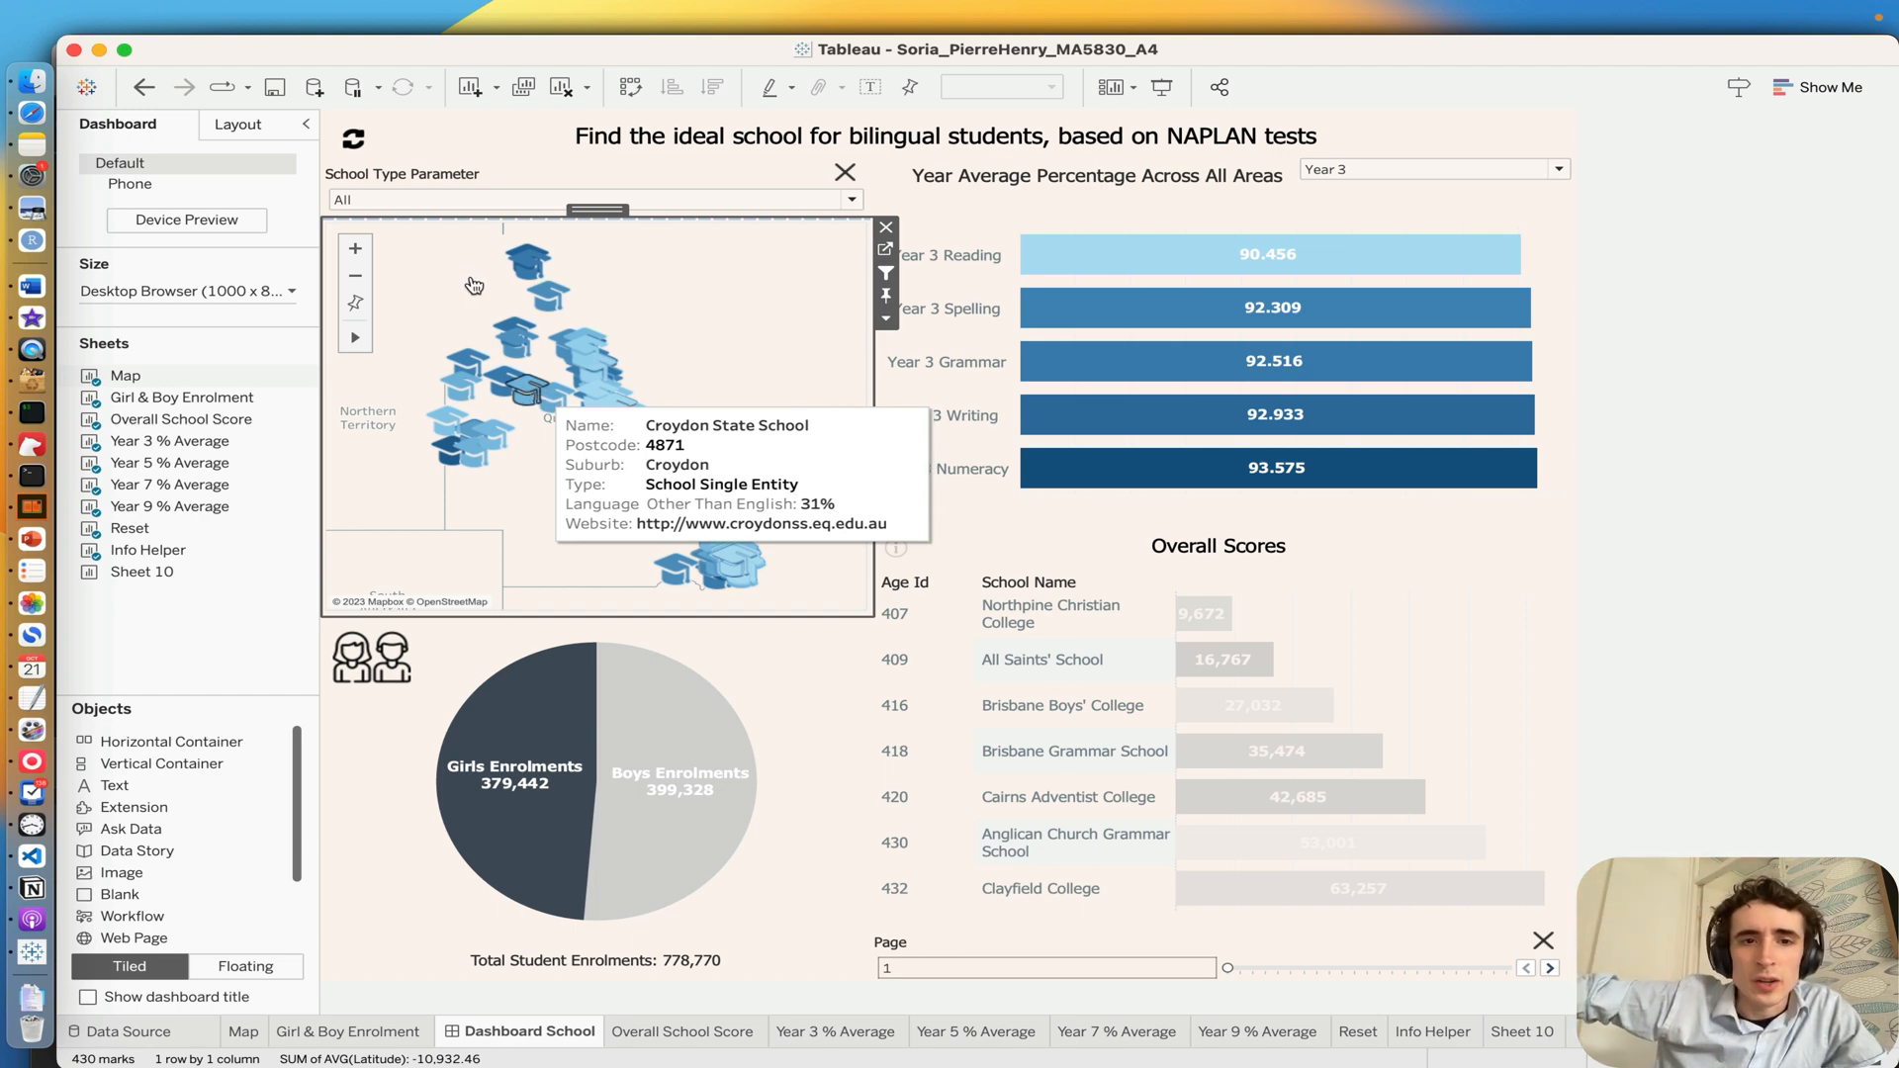
left_click(535, 393)
left_click_drag(558, 450, 803, 352)
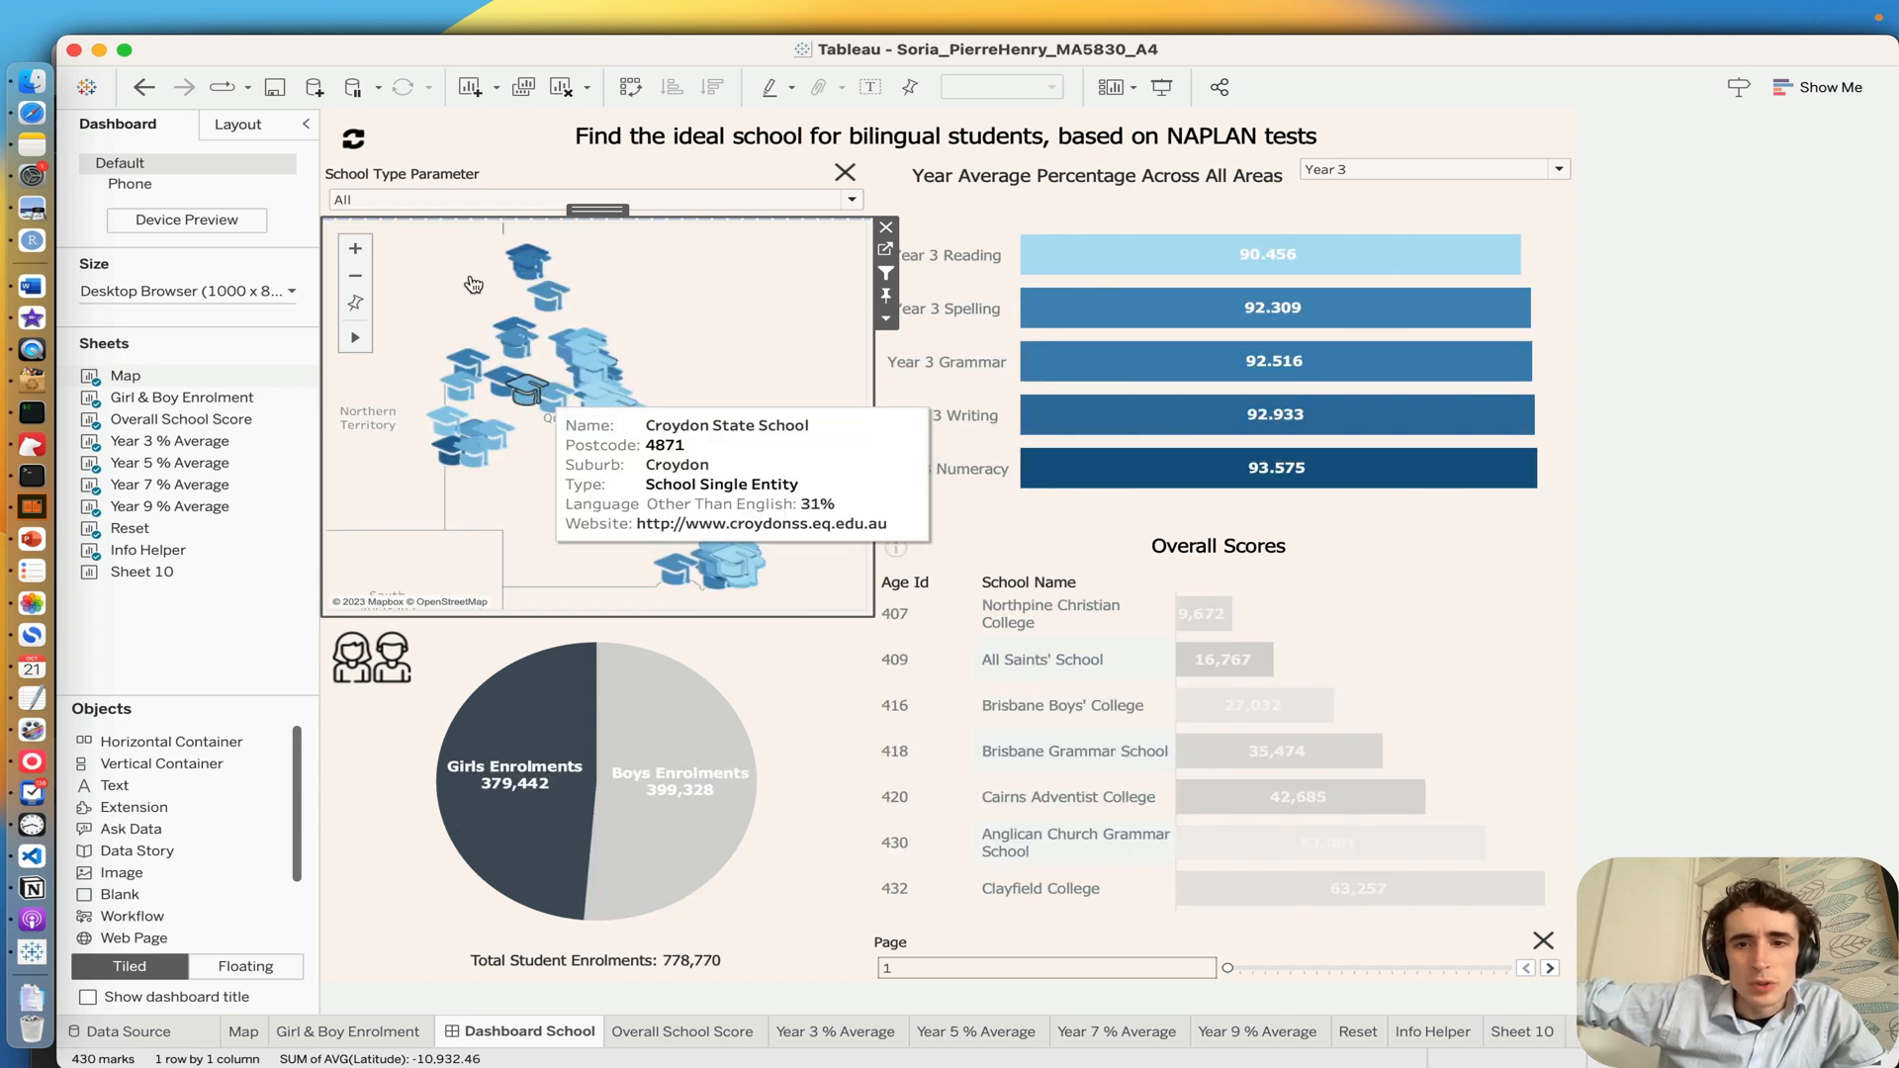
left_click(522, 388)
left_click_drag(558, 457, 829, 355)
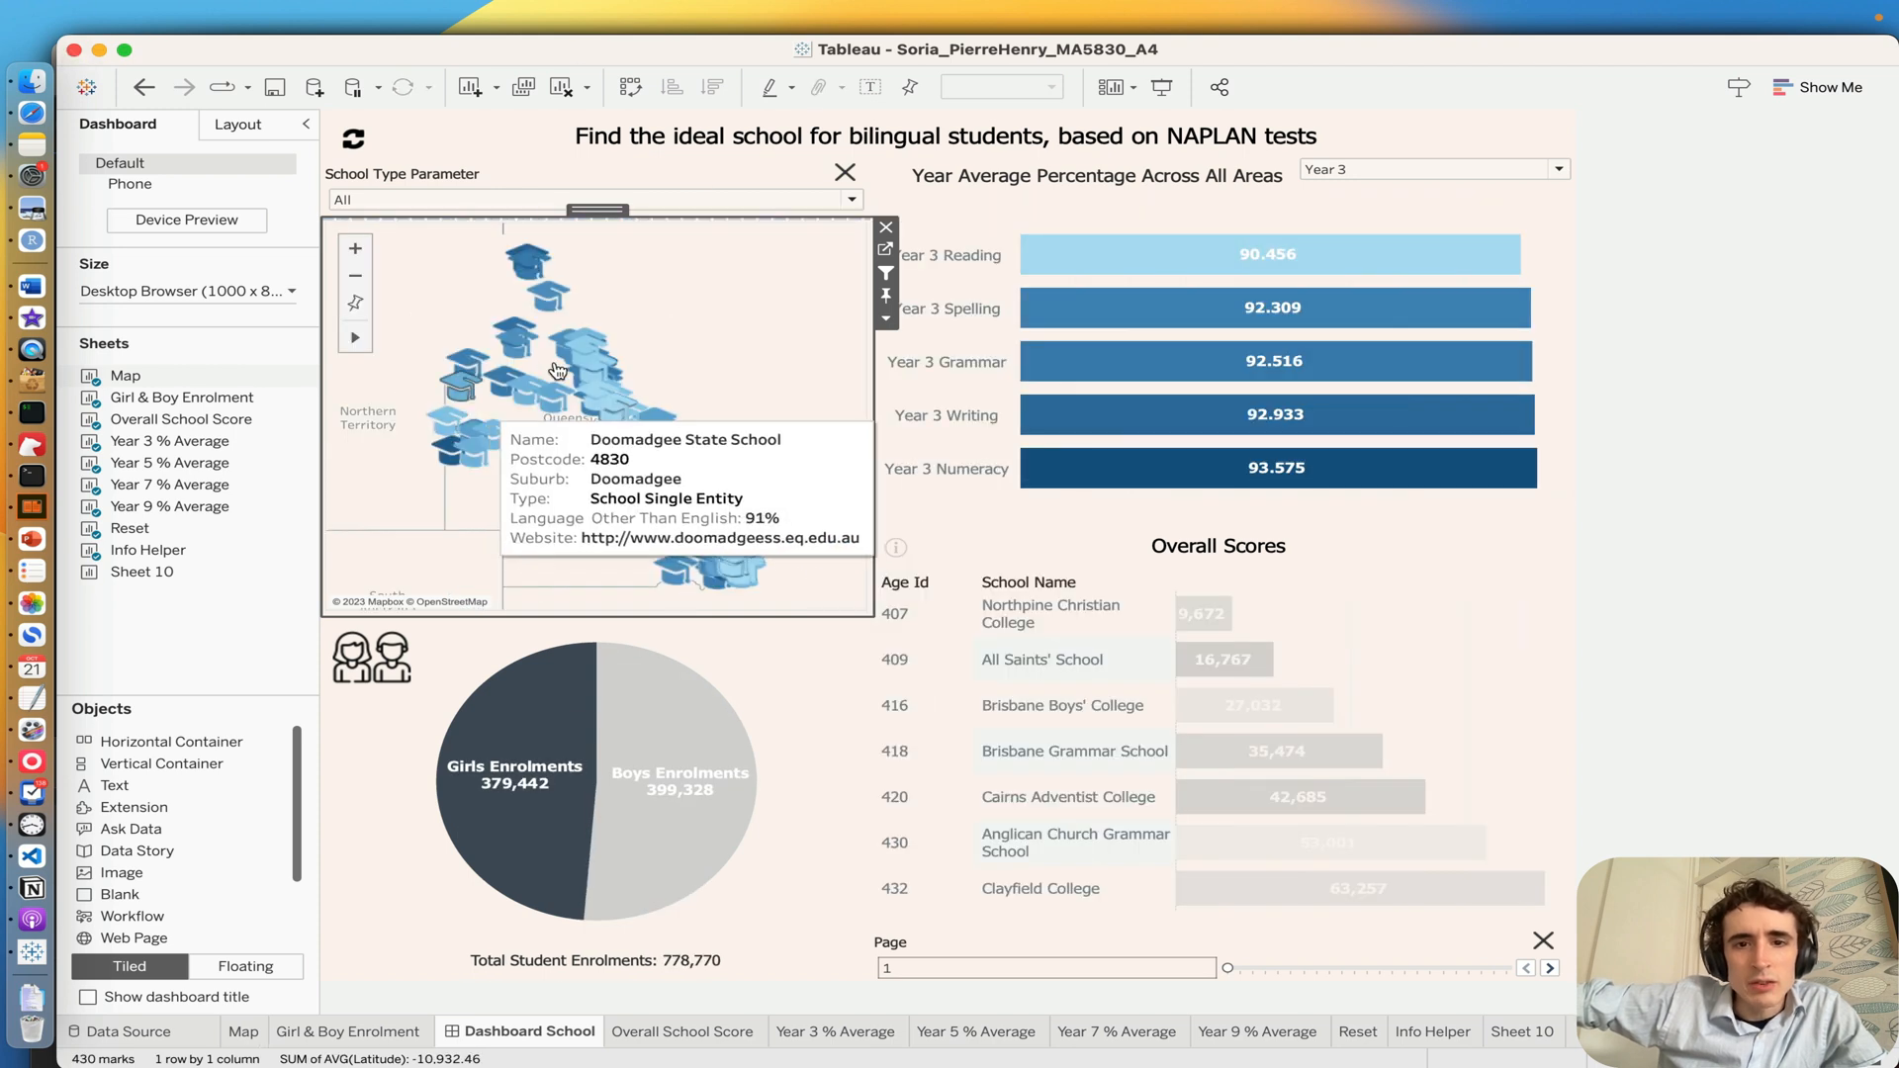
mouse_move(539, 395)
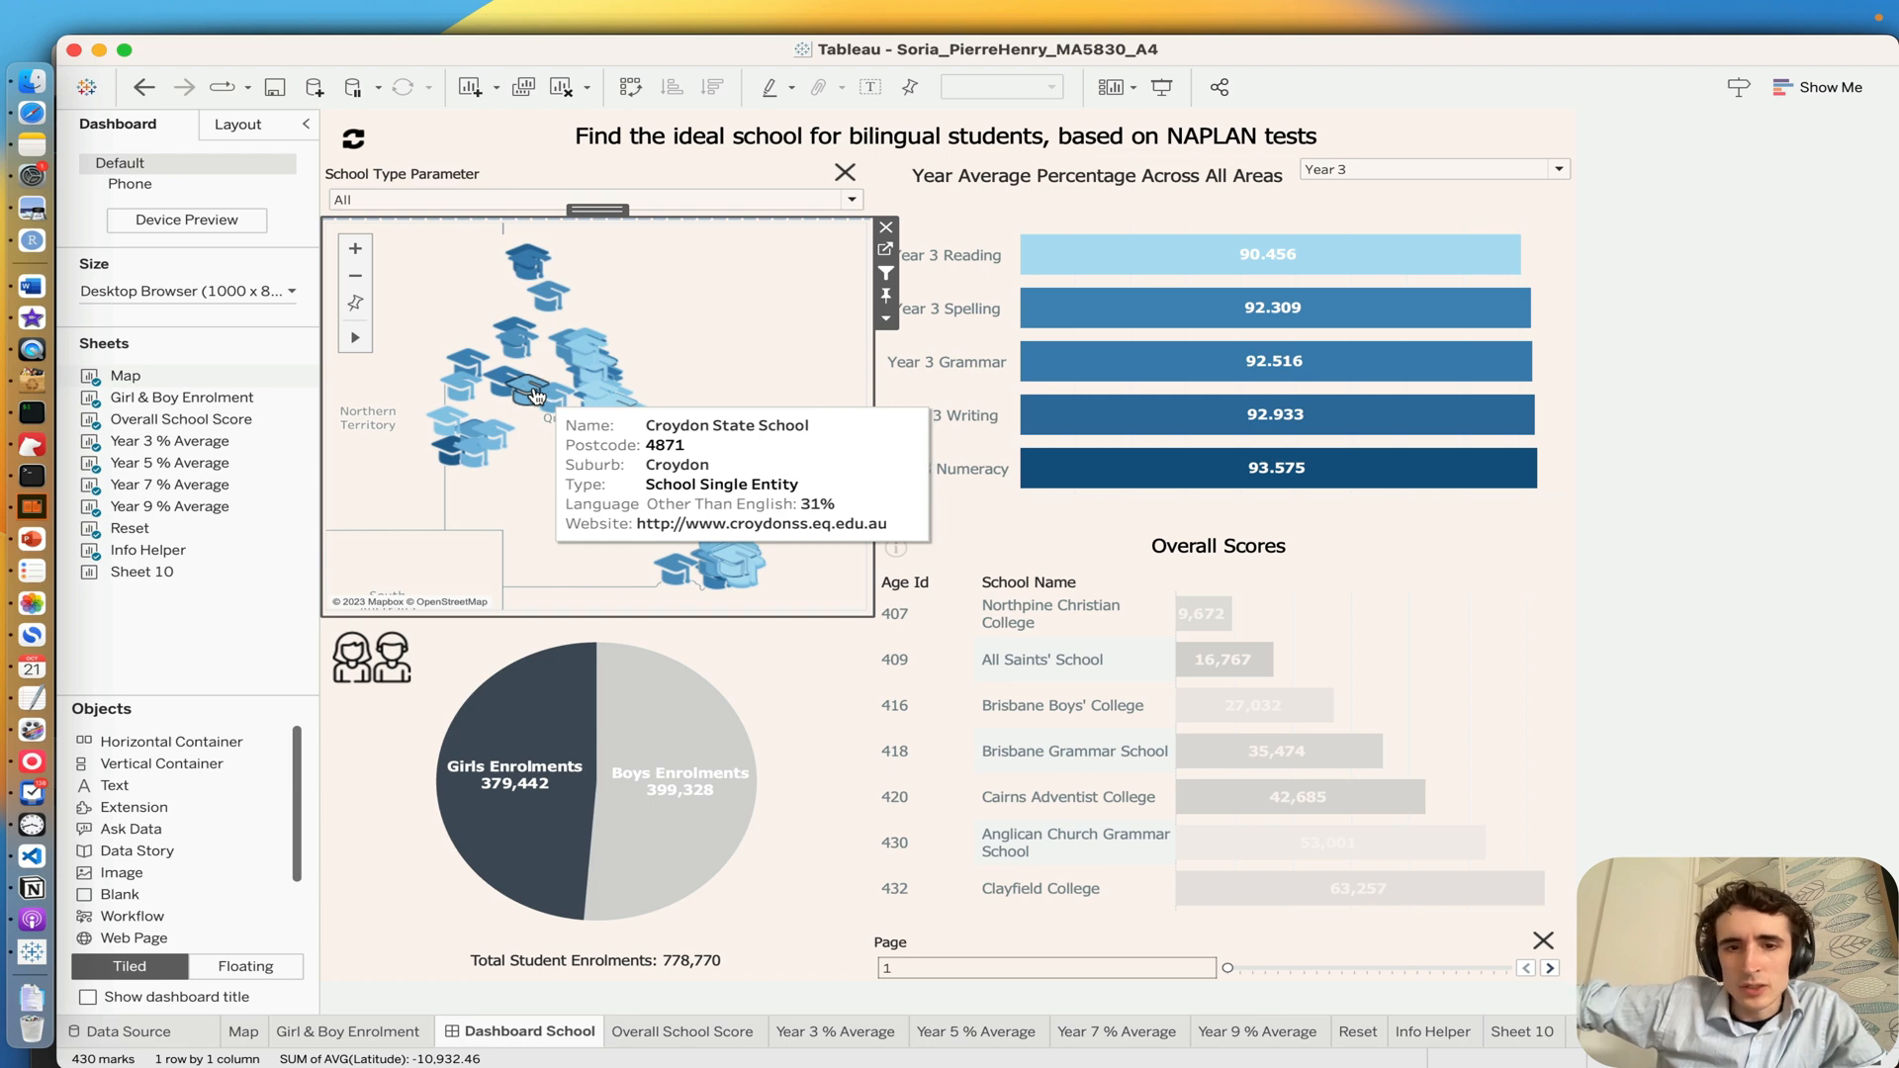
left_click(536, 396)
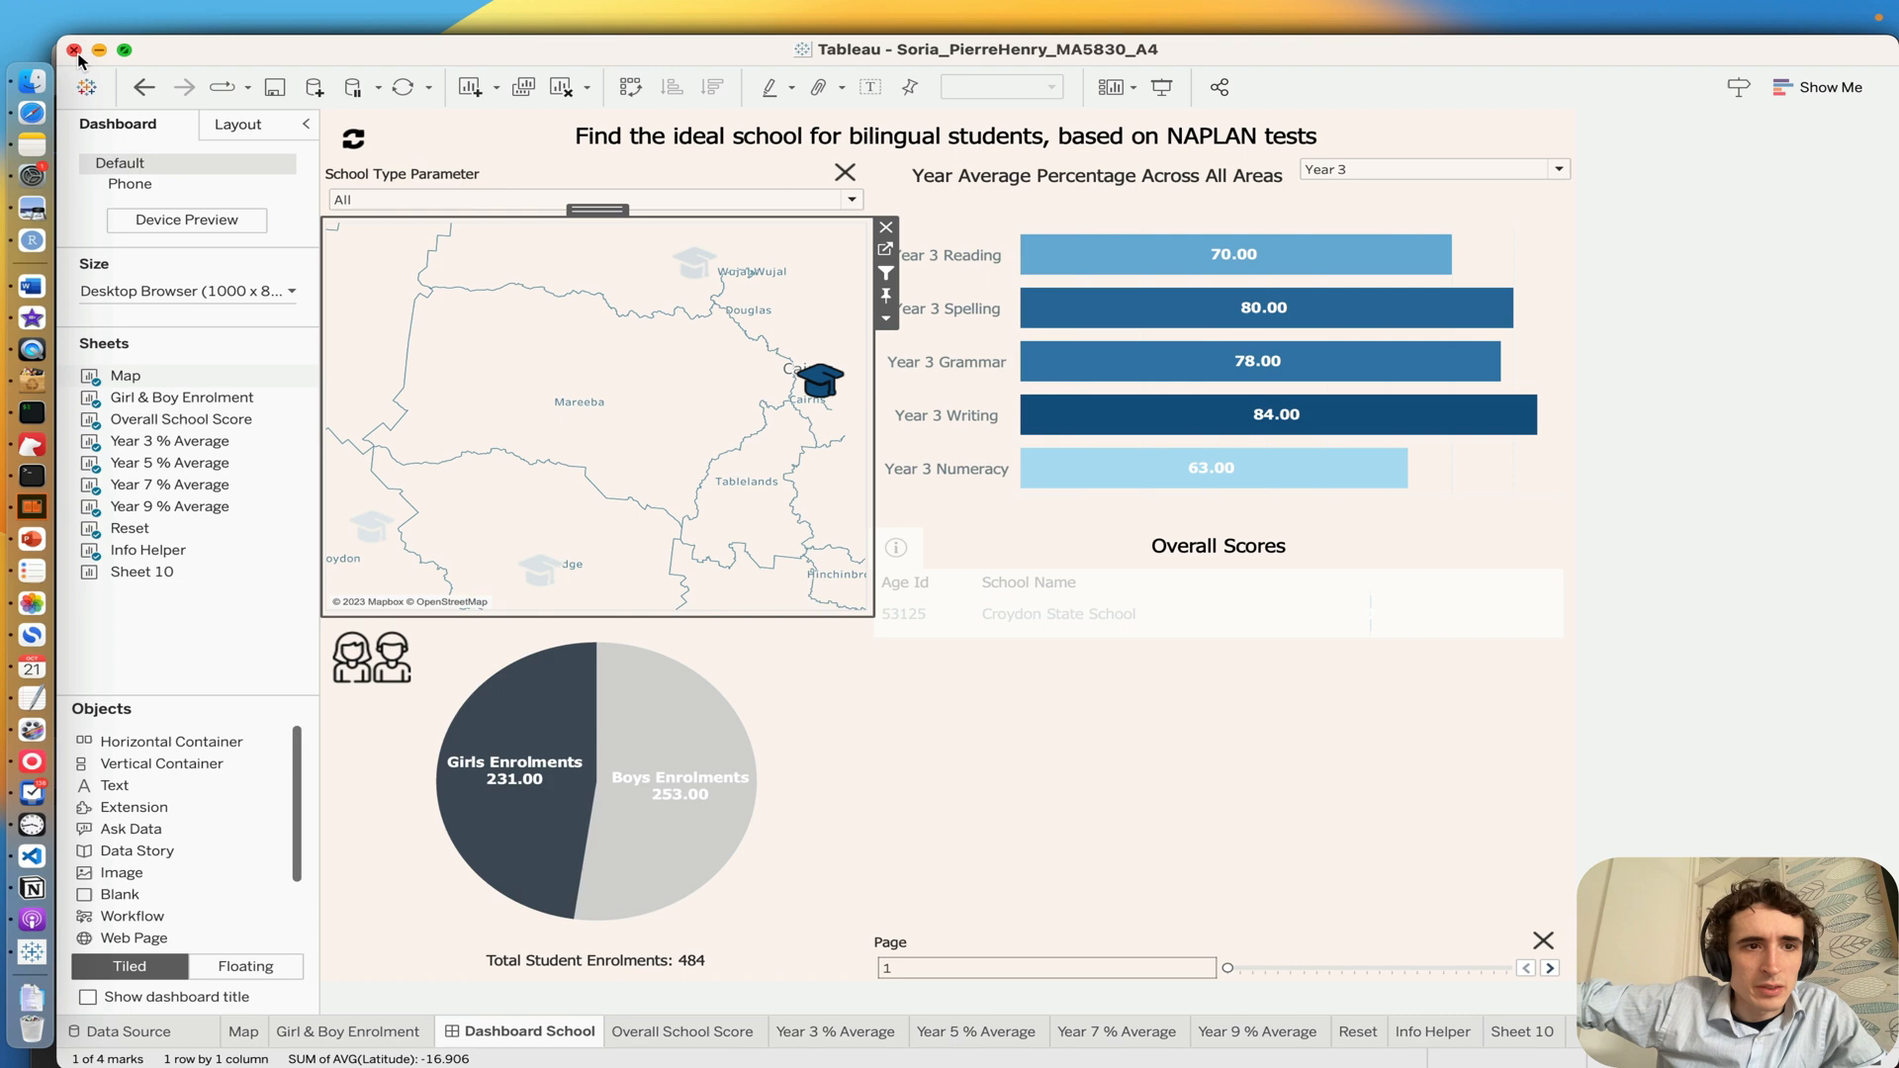
Step: Close the workbook without saving its changes
left_click(75, 51)
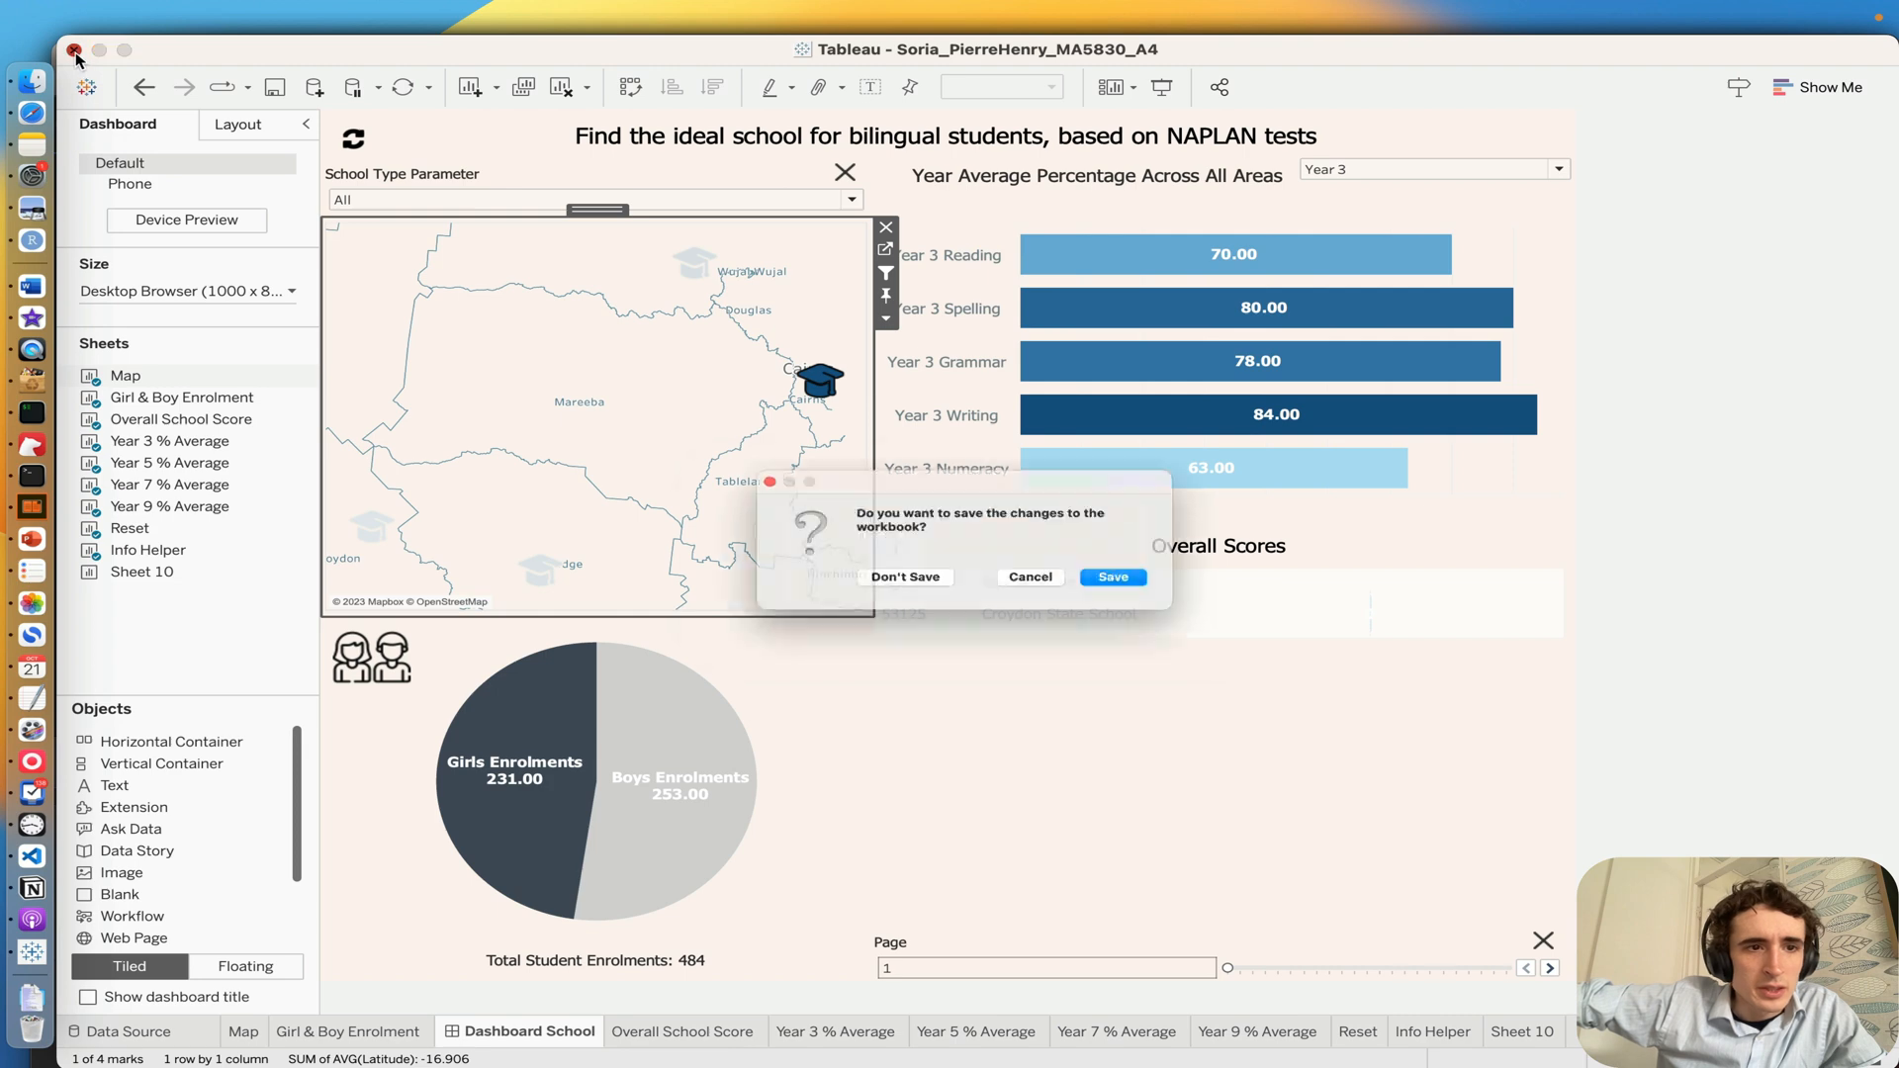
mouse_move(550, 562)
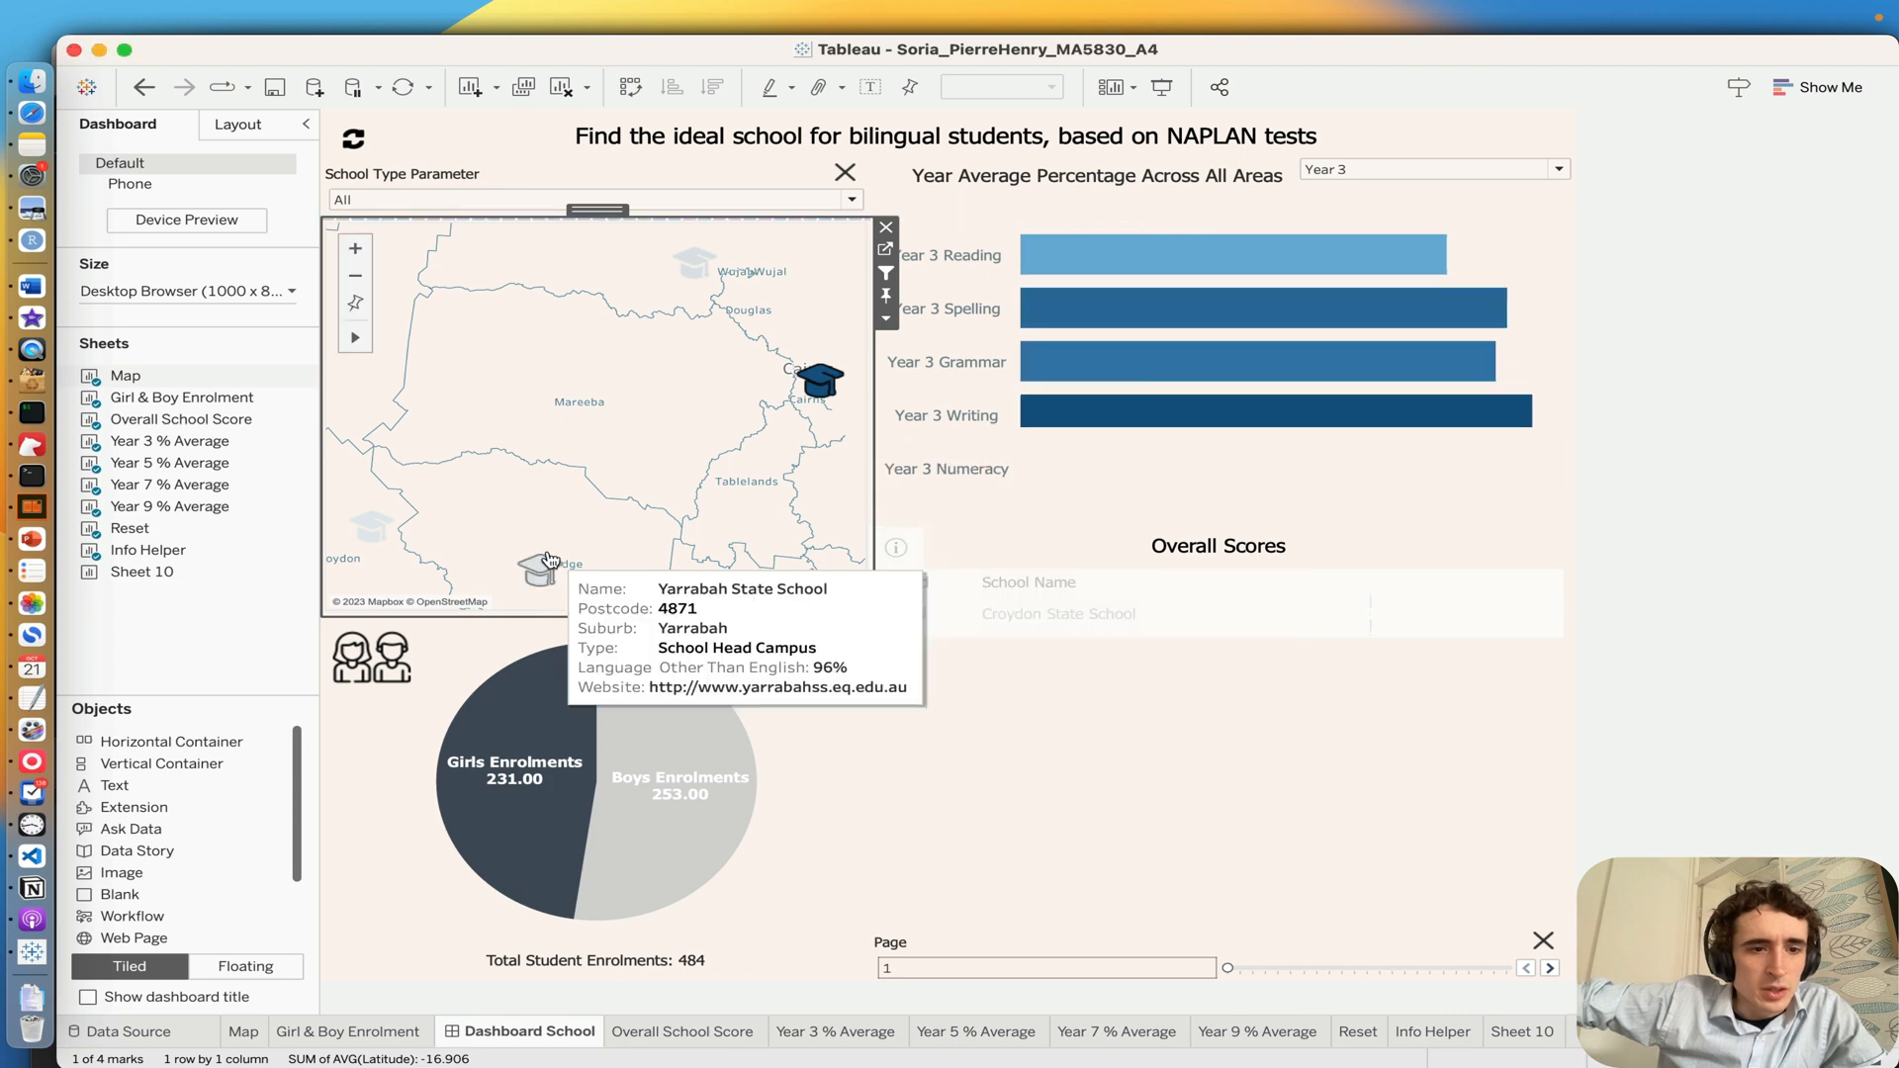
left_click(75, 52)
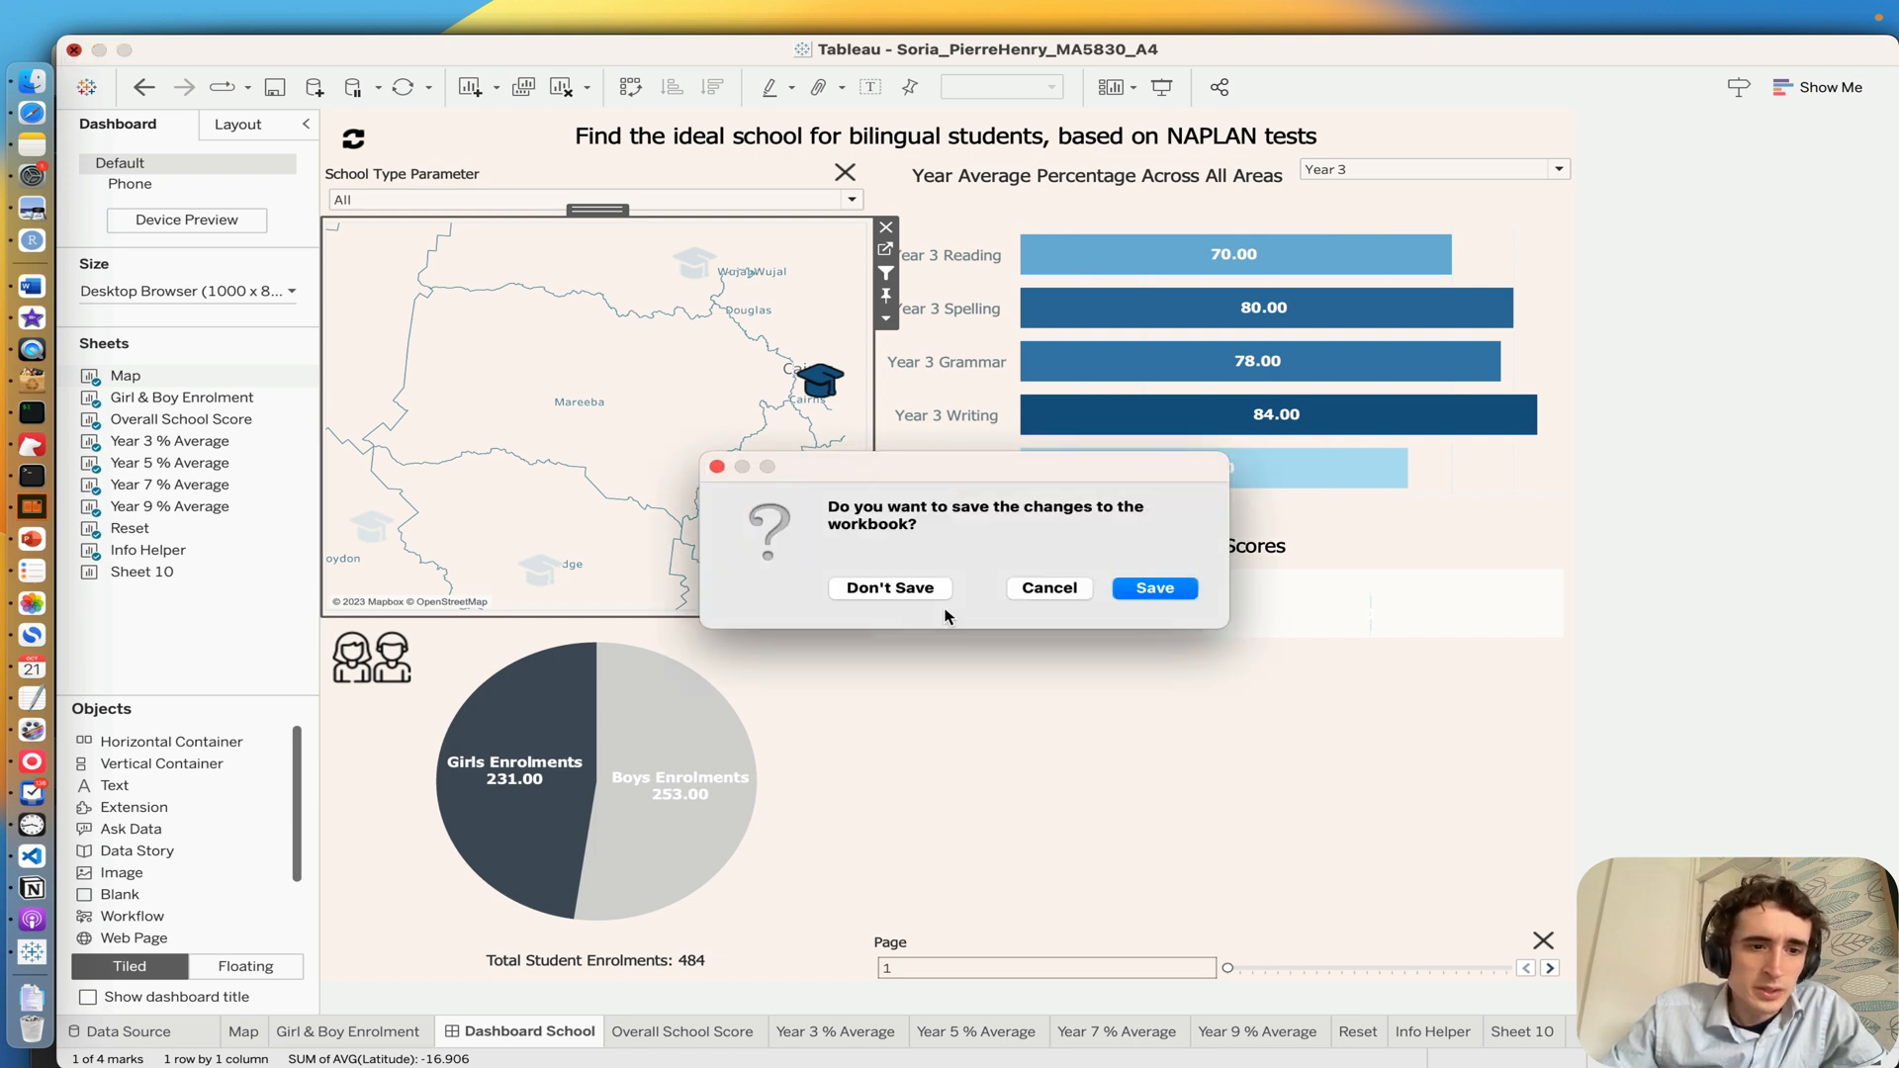
left_click(879, 589)
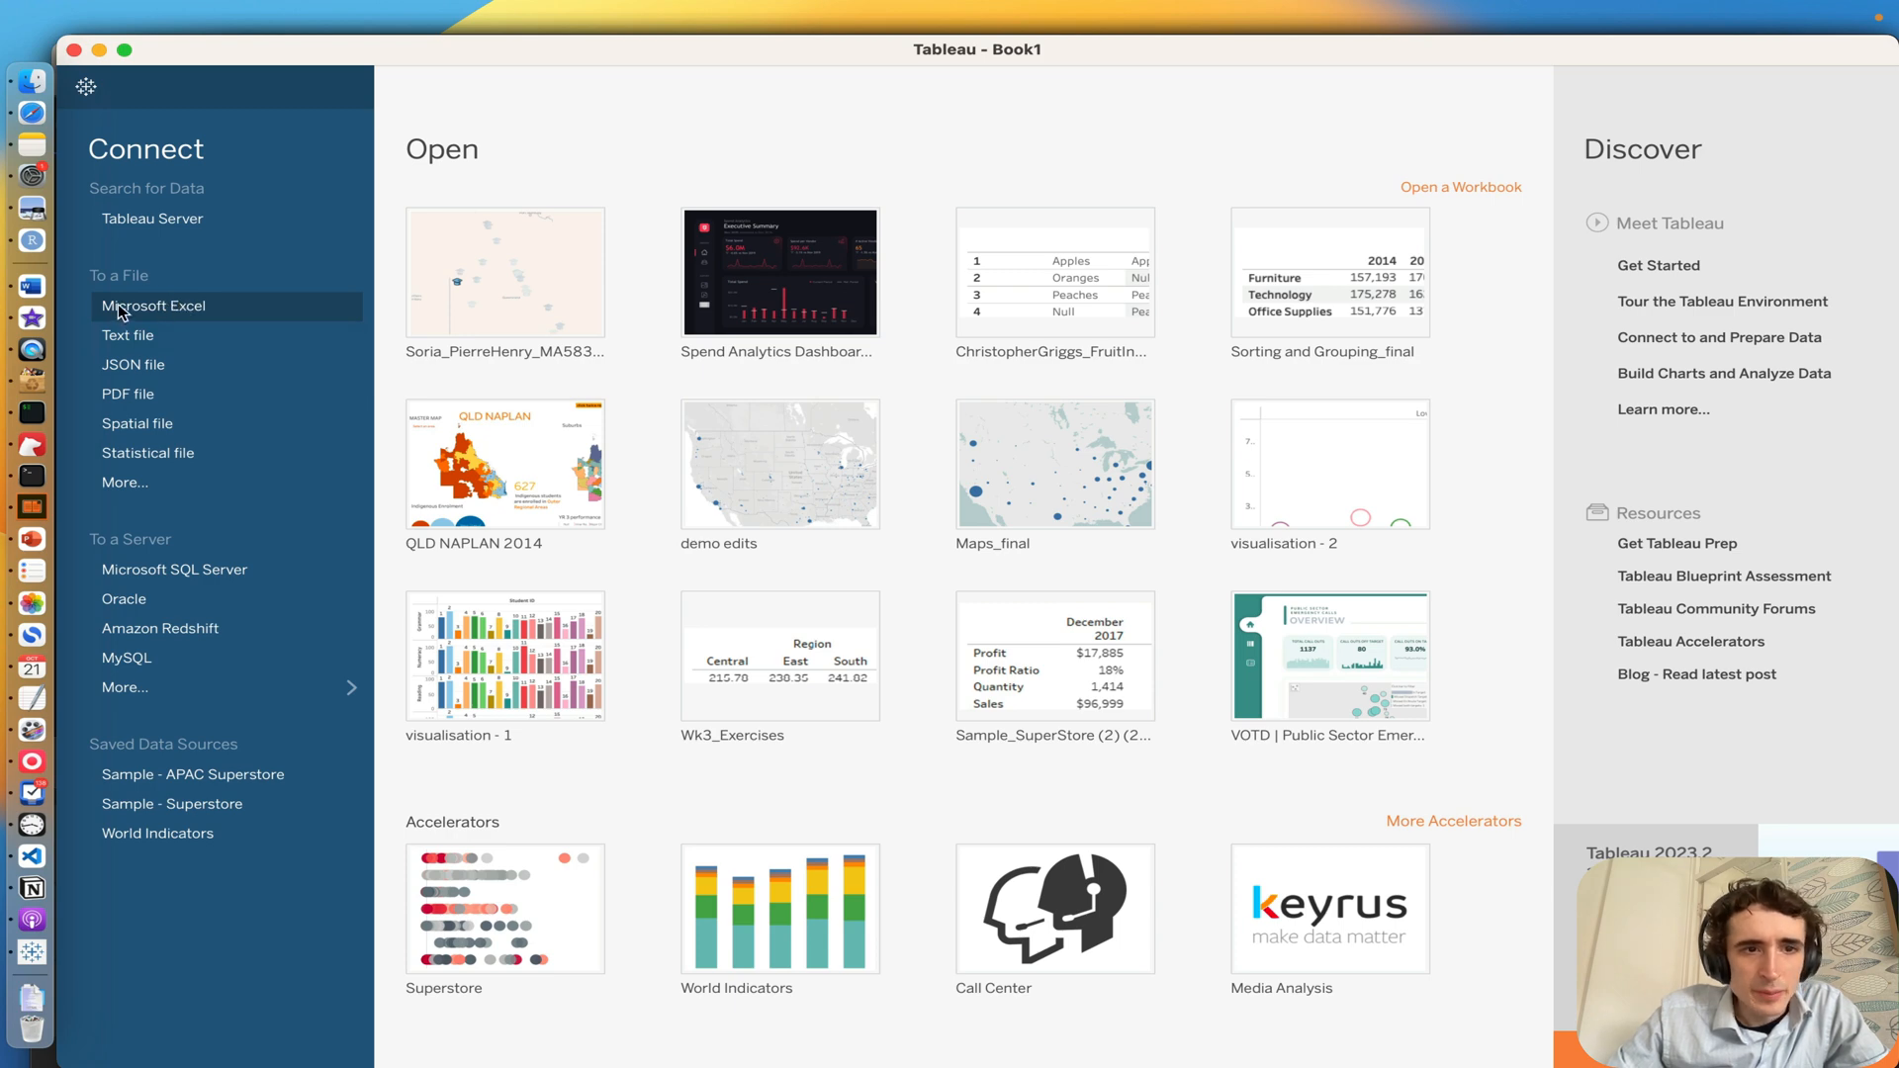
Step: Connect to the Microsoft Excel file school_locations_2014_Queensland.xlsx in the Original folder of the NAPLAN data set
left_click(320, 303)
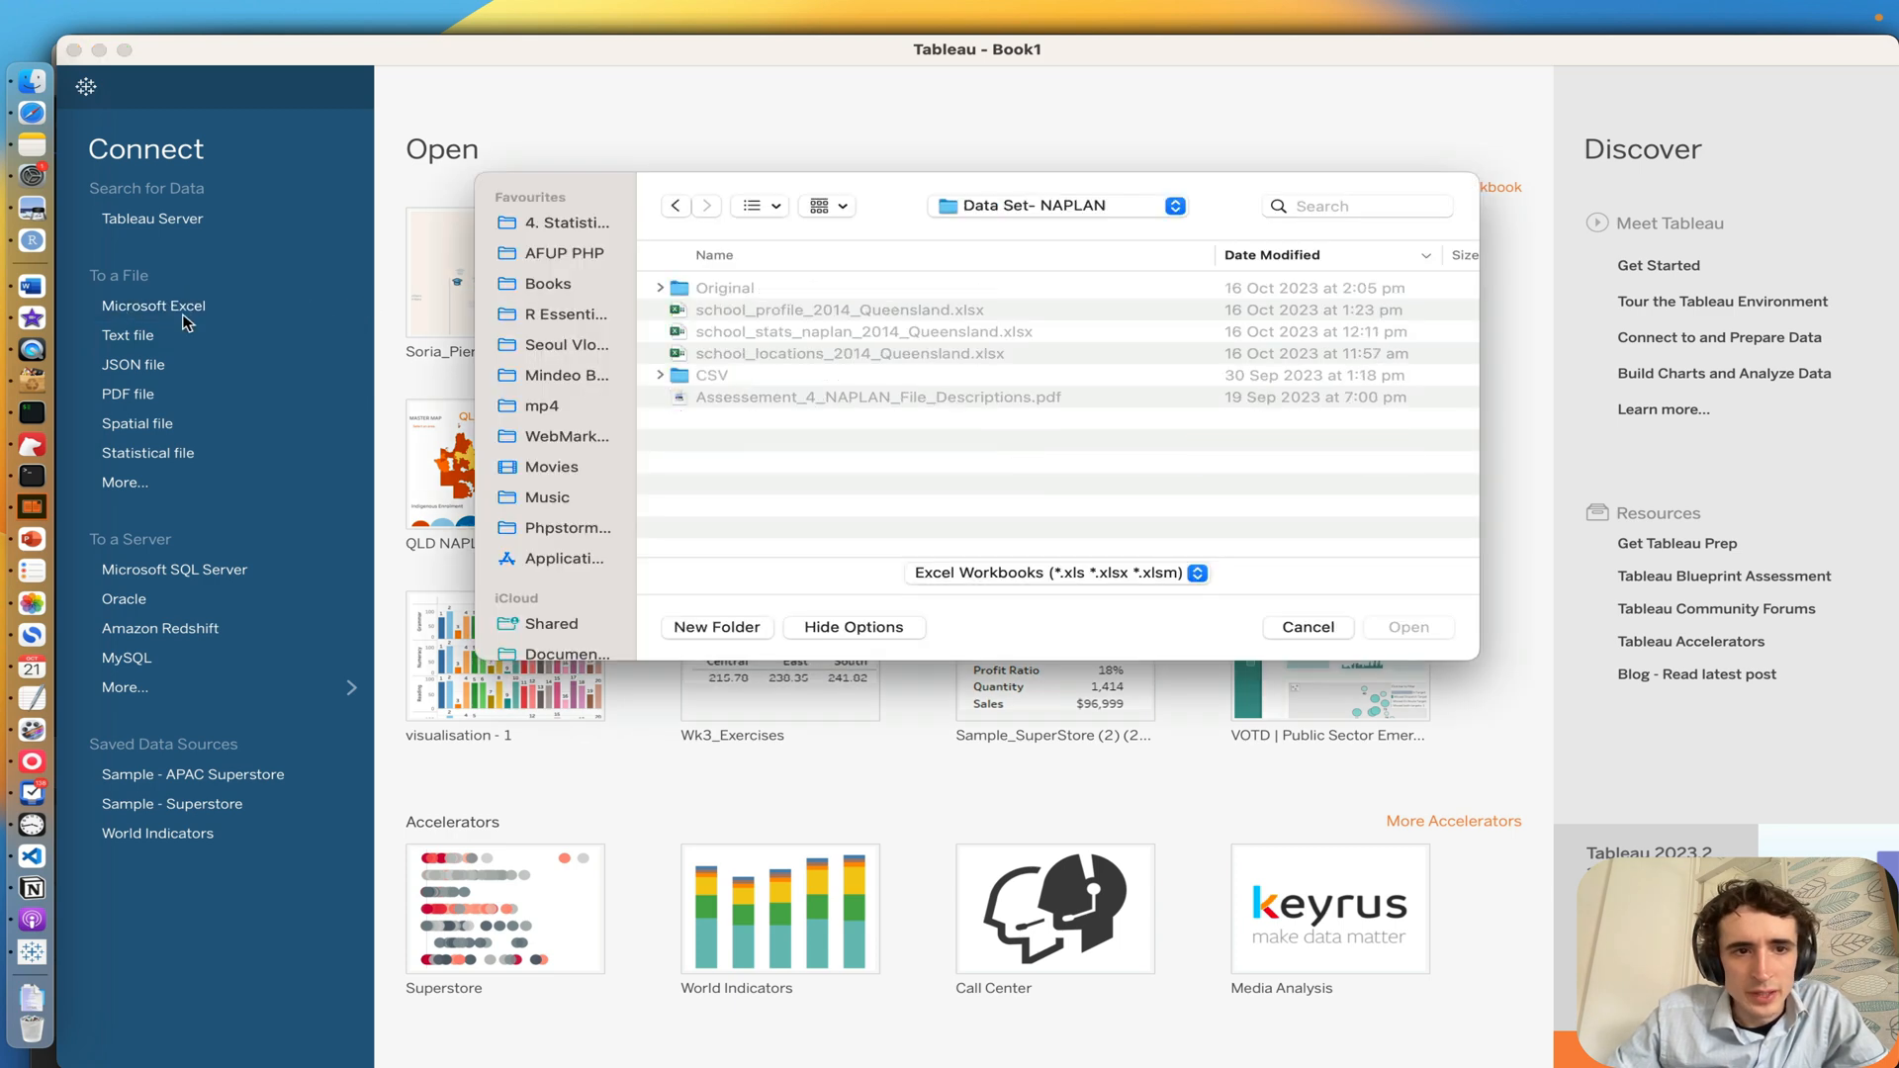
left_click(746, 352)
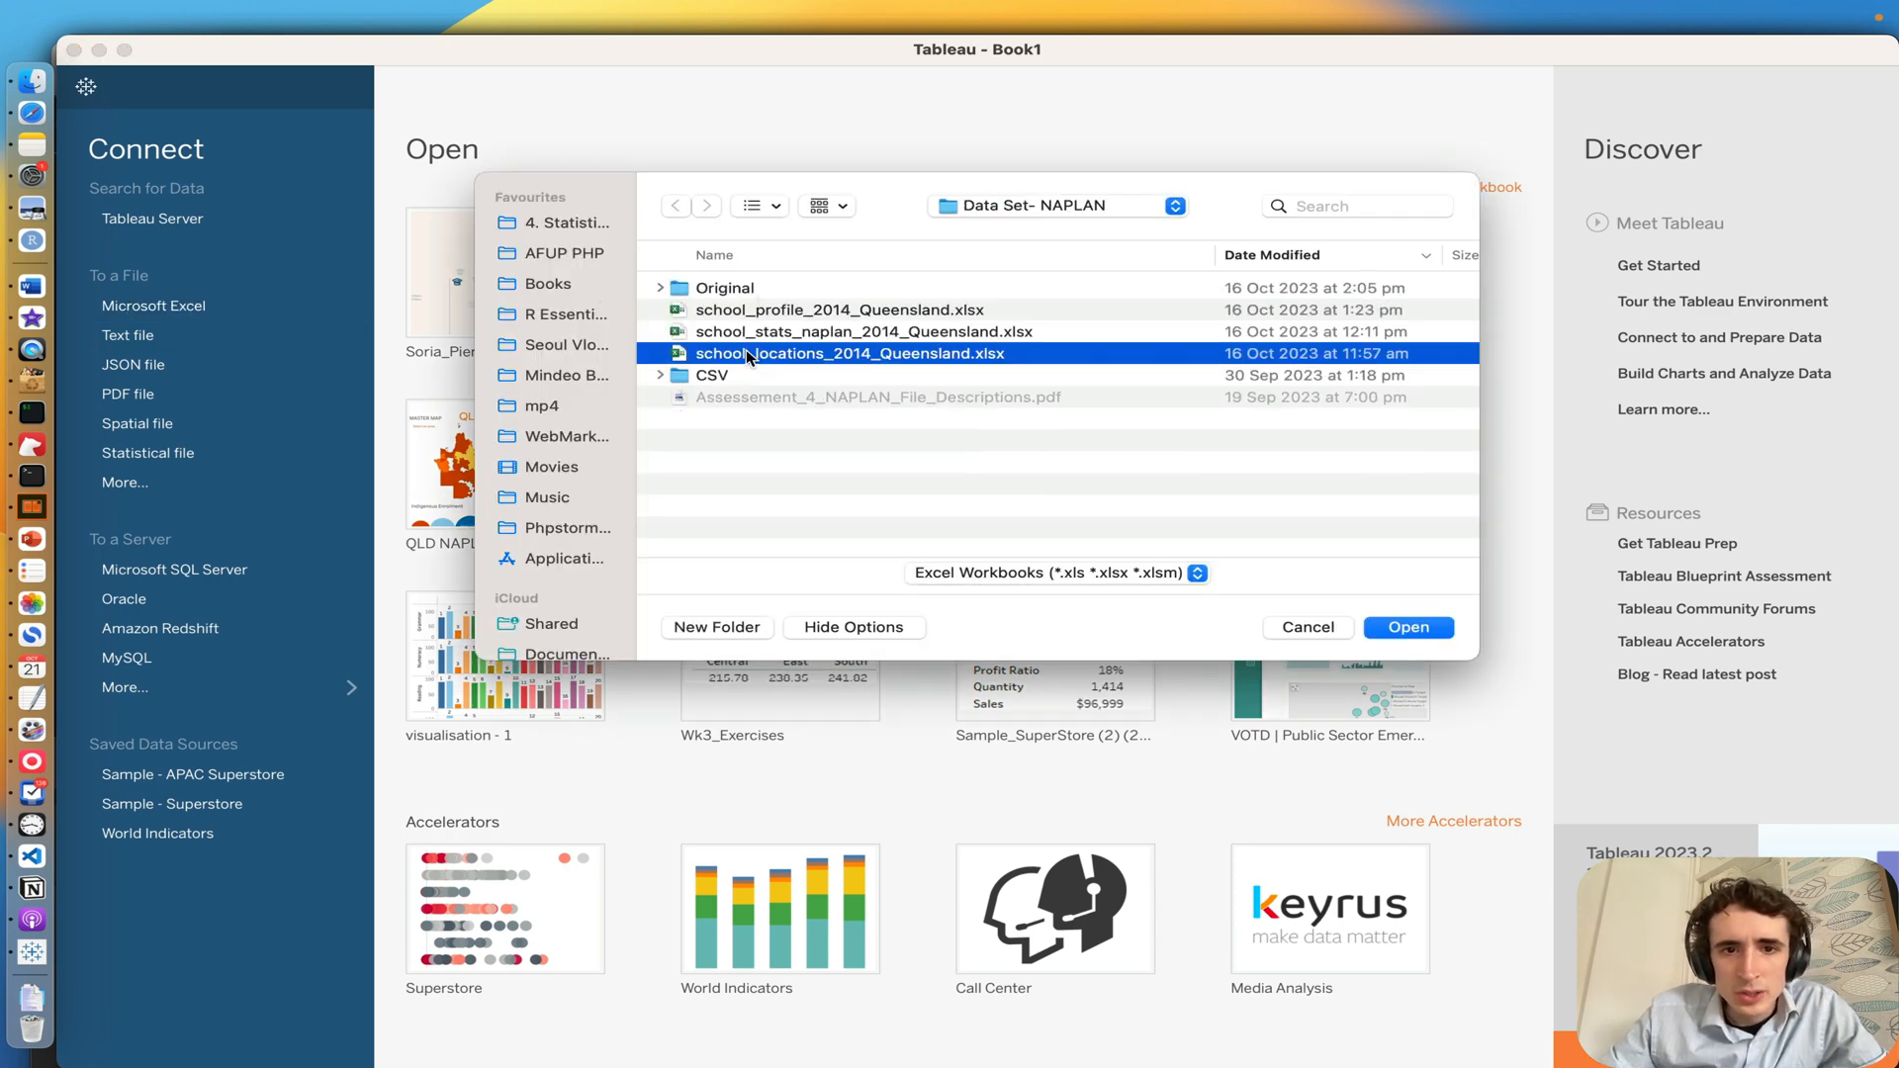
double_click(714, 289)
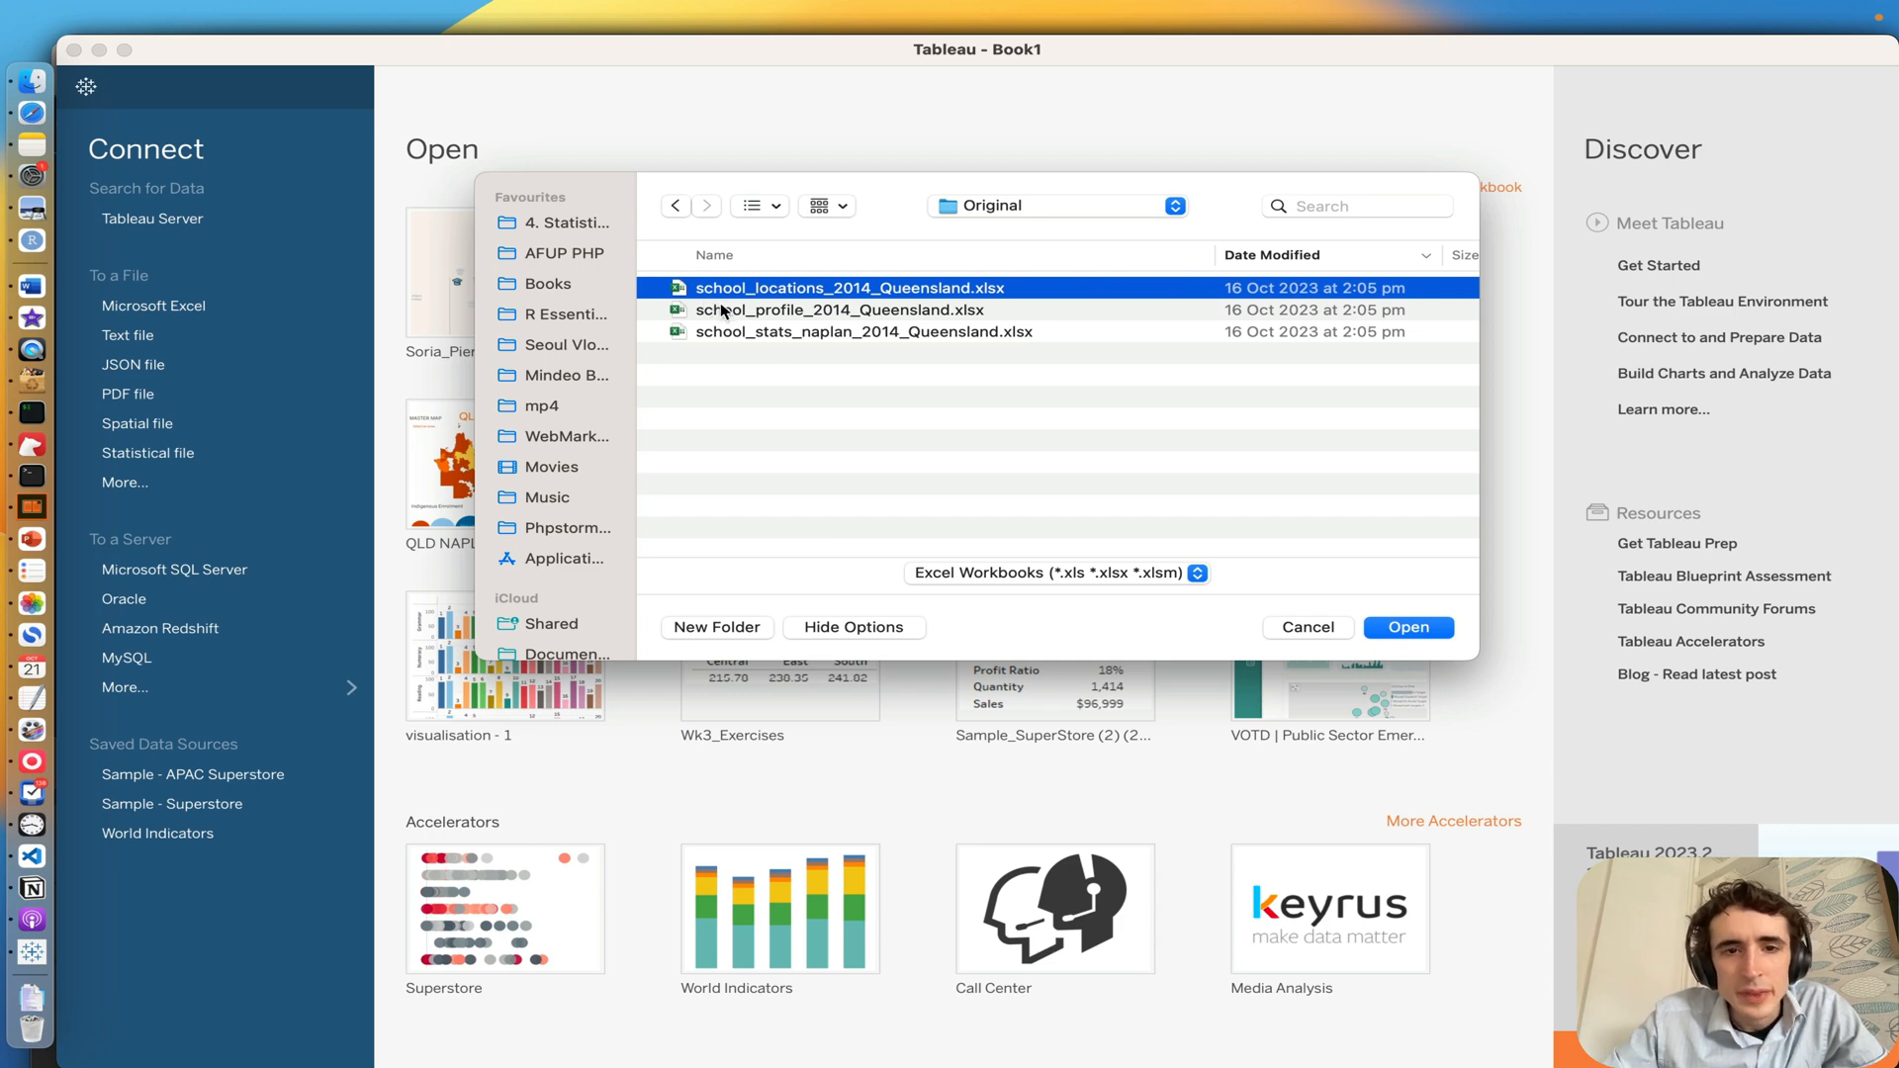
left_click(718, 315)
left_click(698, 288)
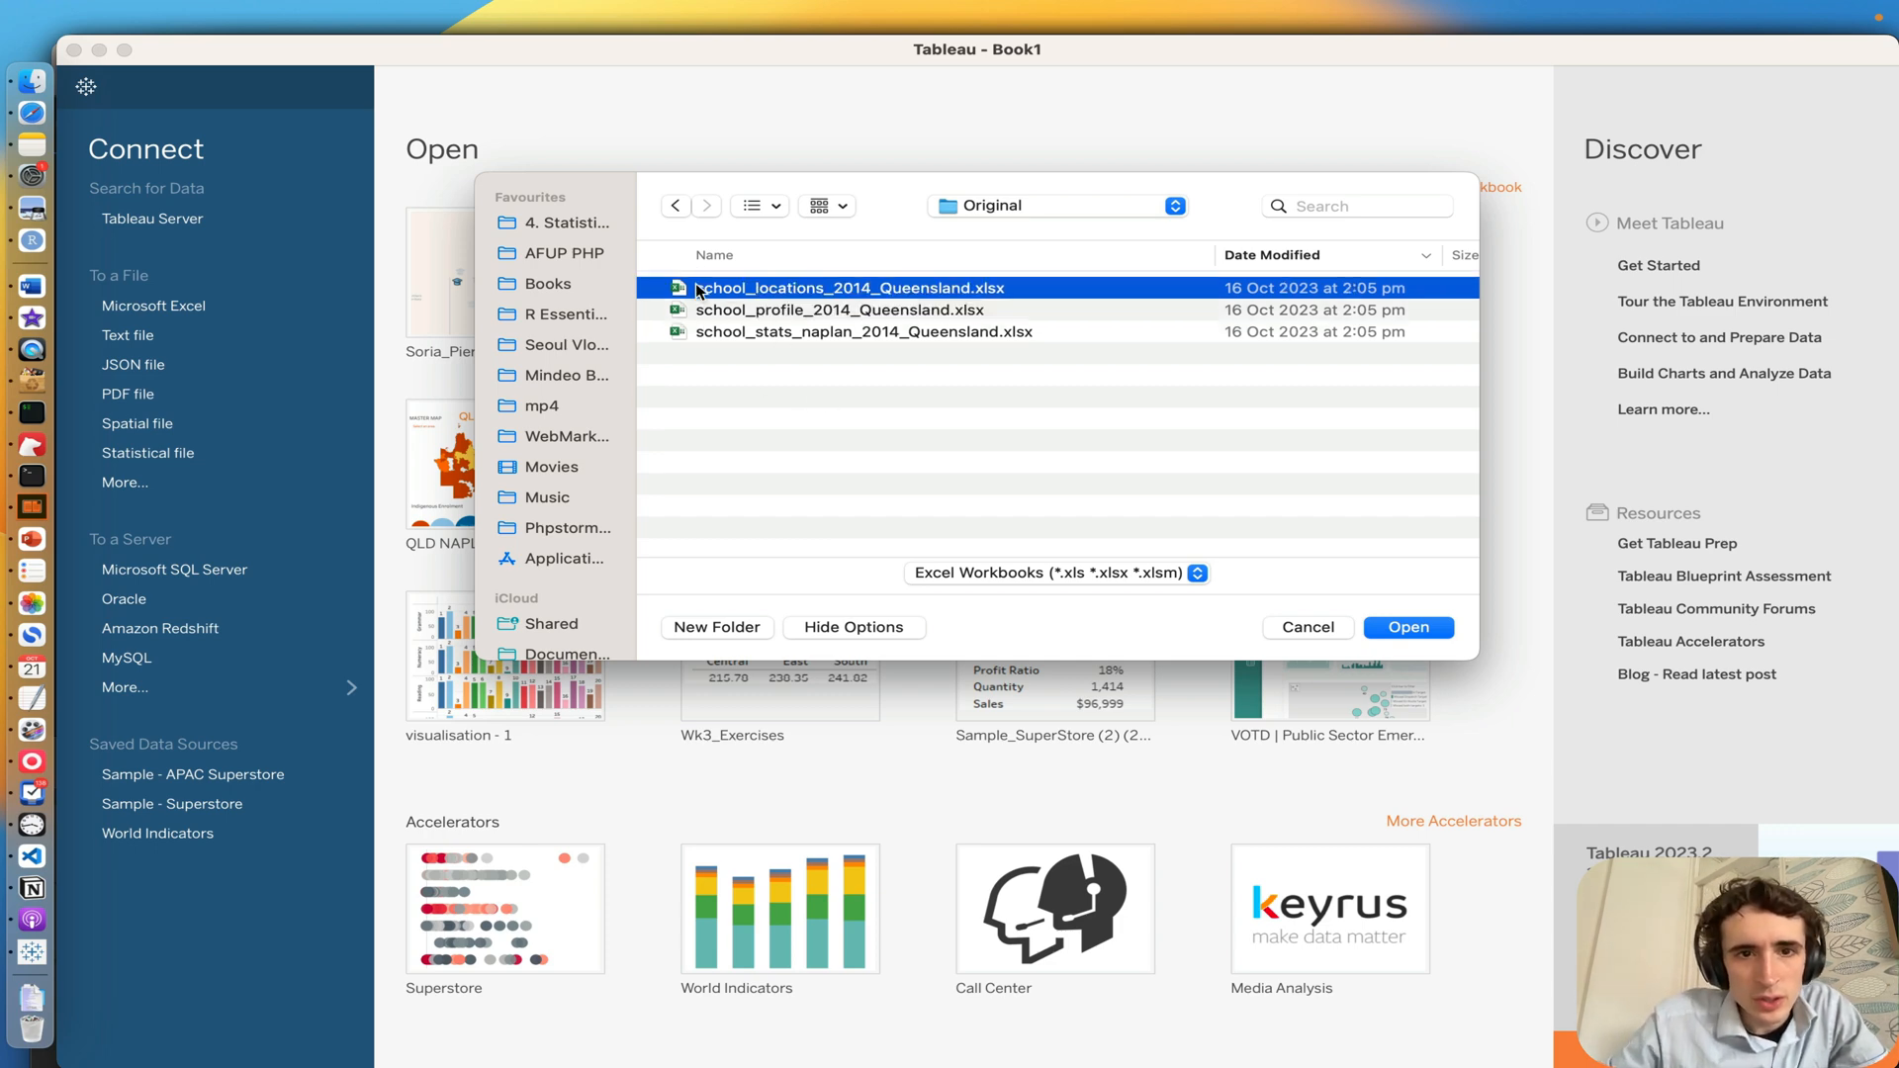
double_click(696, 289)
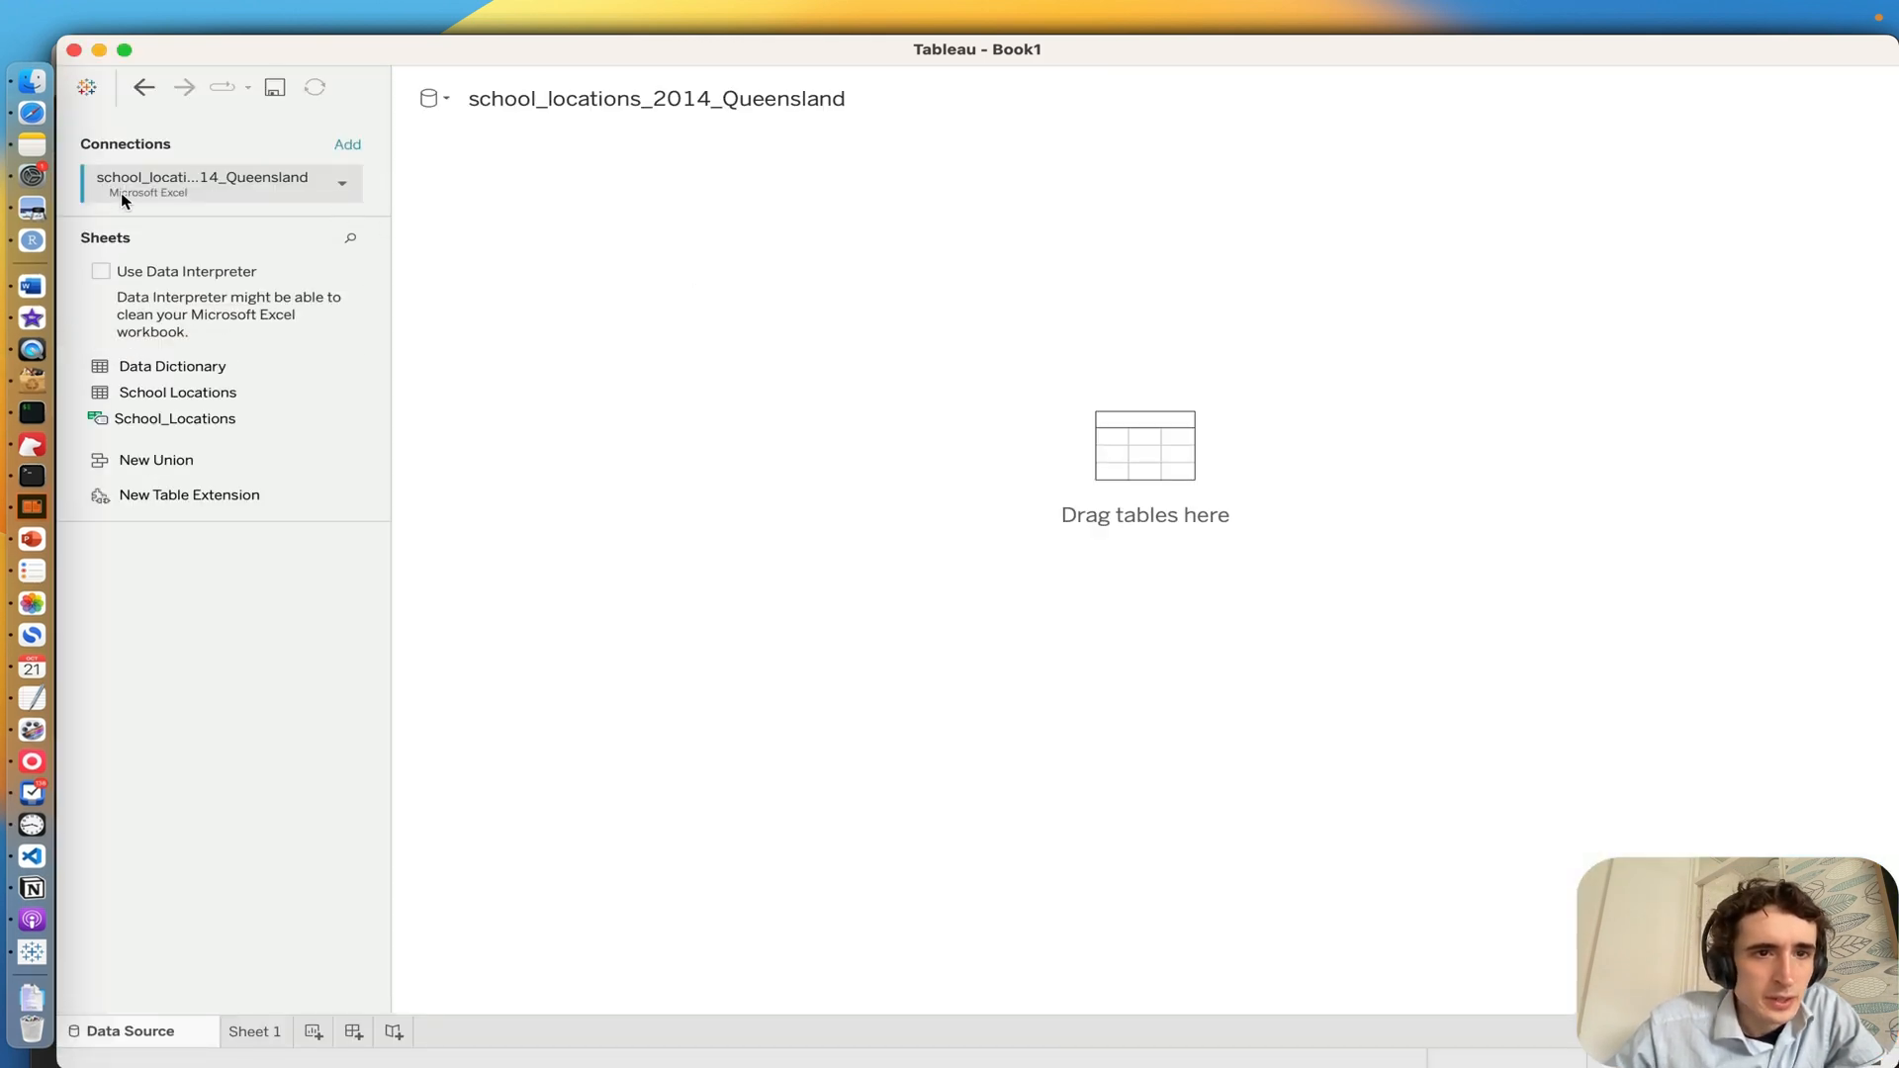
Step: Add a Microsoft Excel connection to school_profile_2014_Queensland.xlsx from the Original folder
left_click(348, 147)
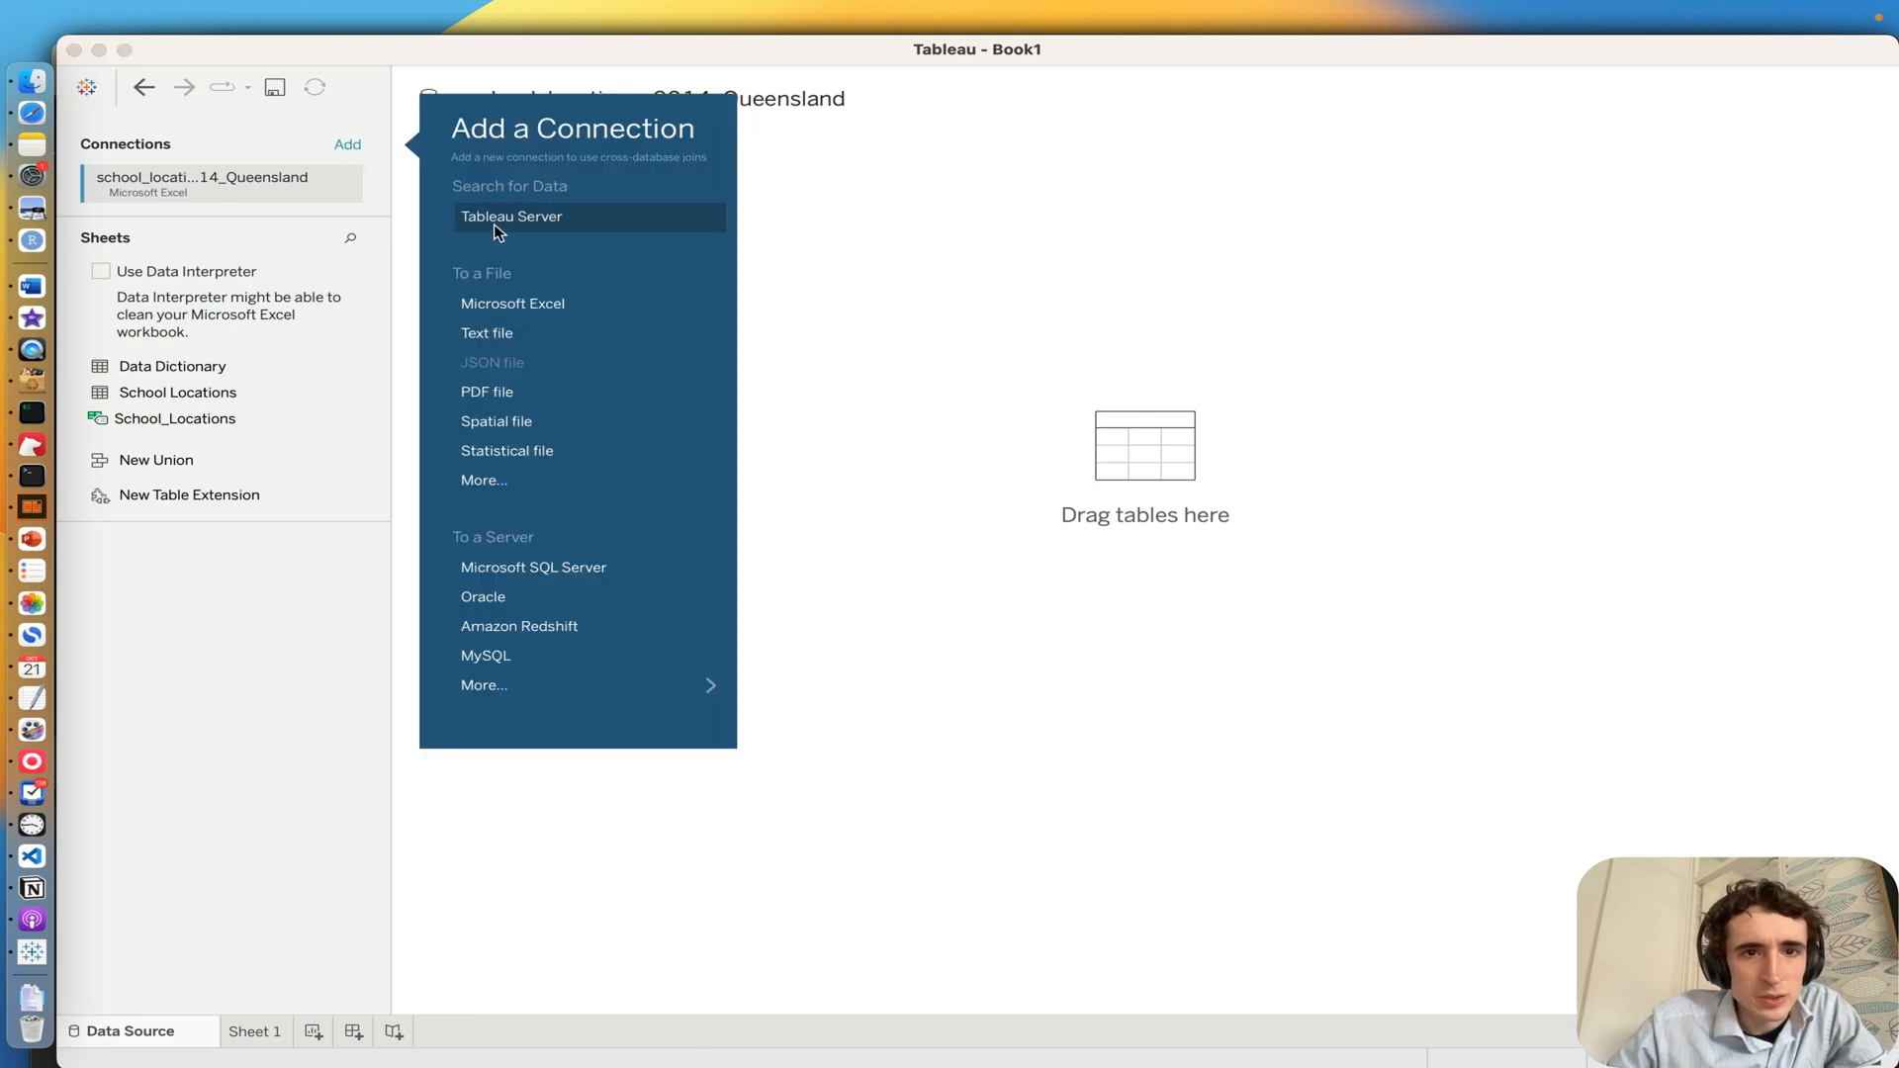
left_click(500, 306)
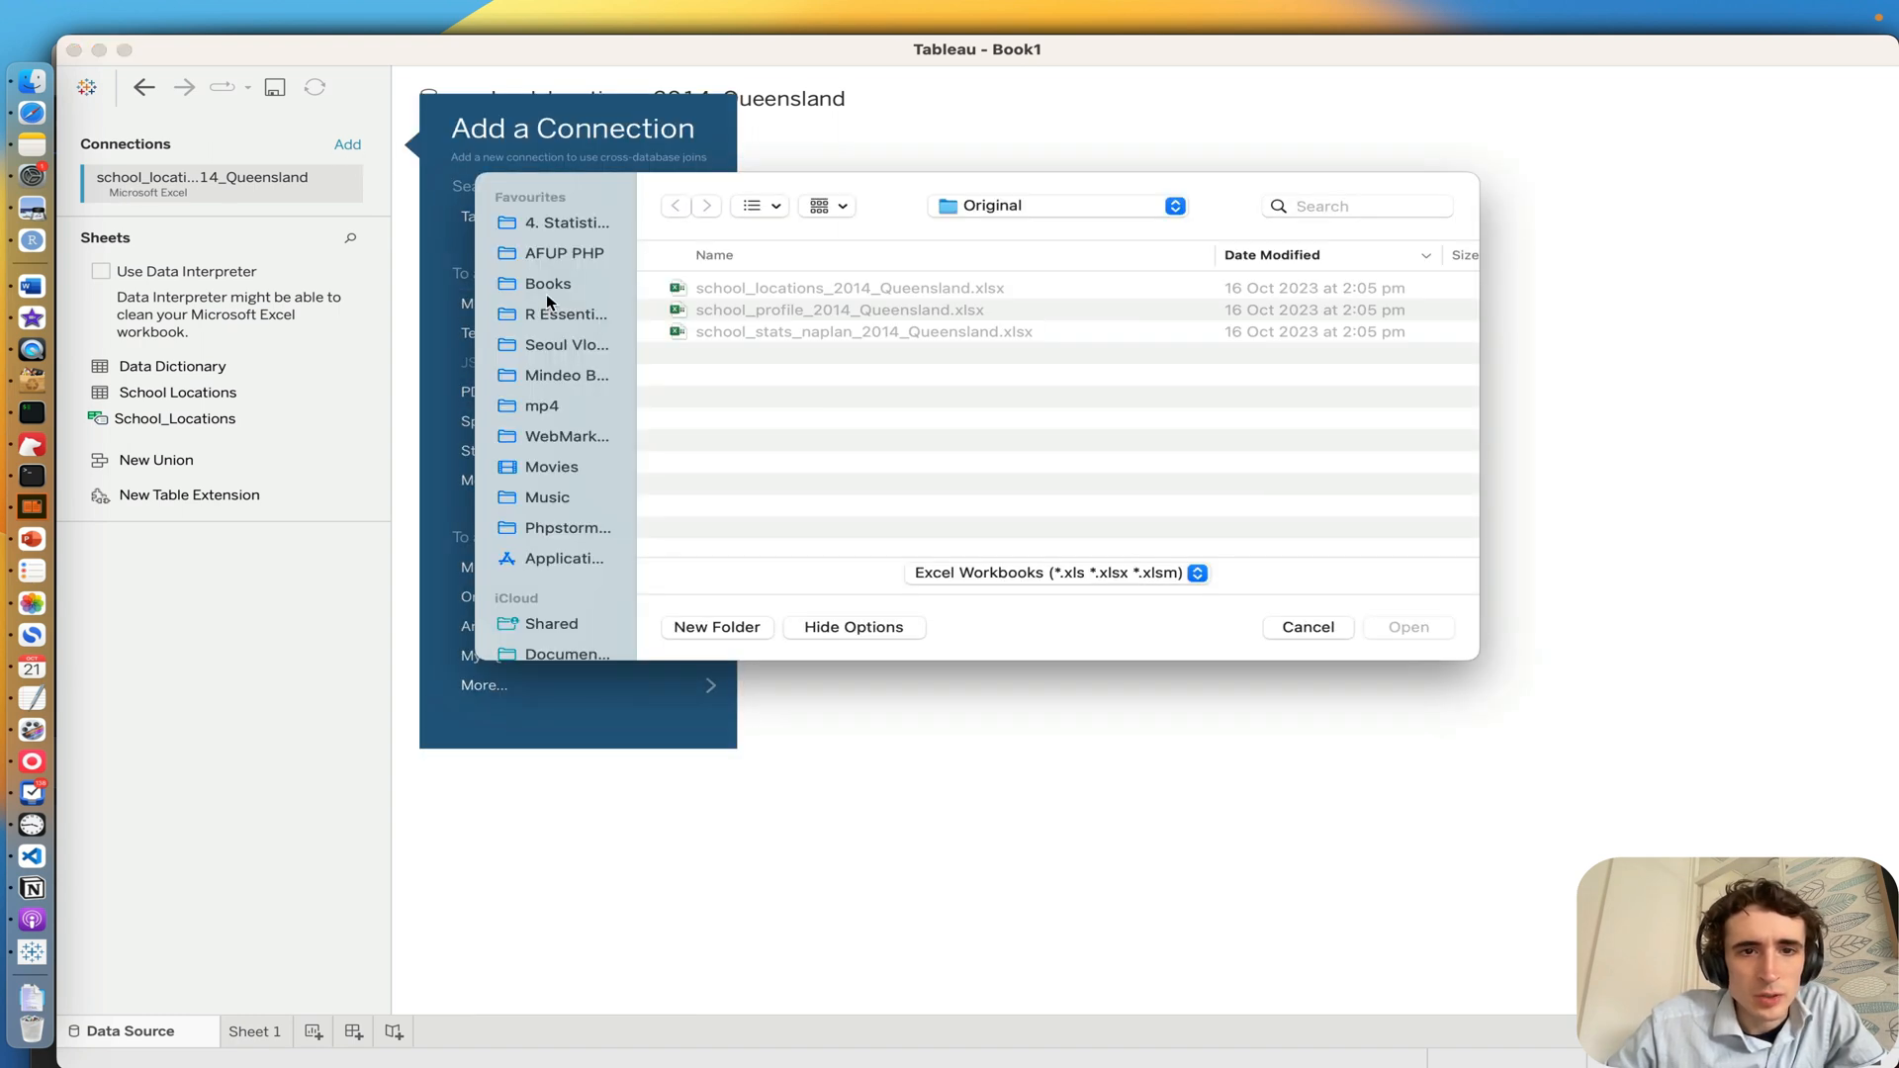
left_click(756, 309)
double_click(802, 310)
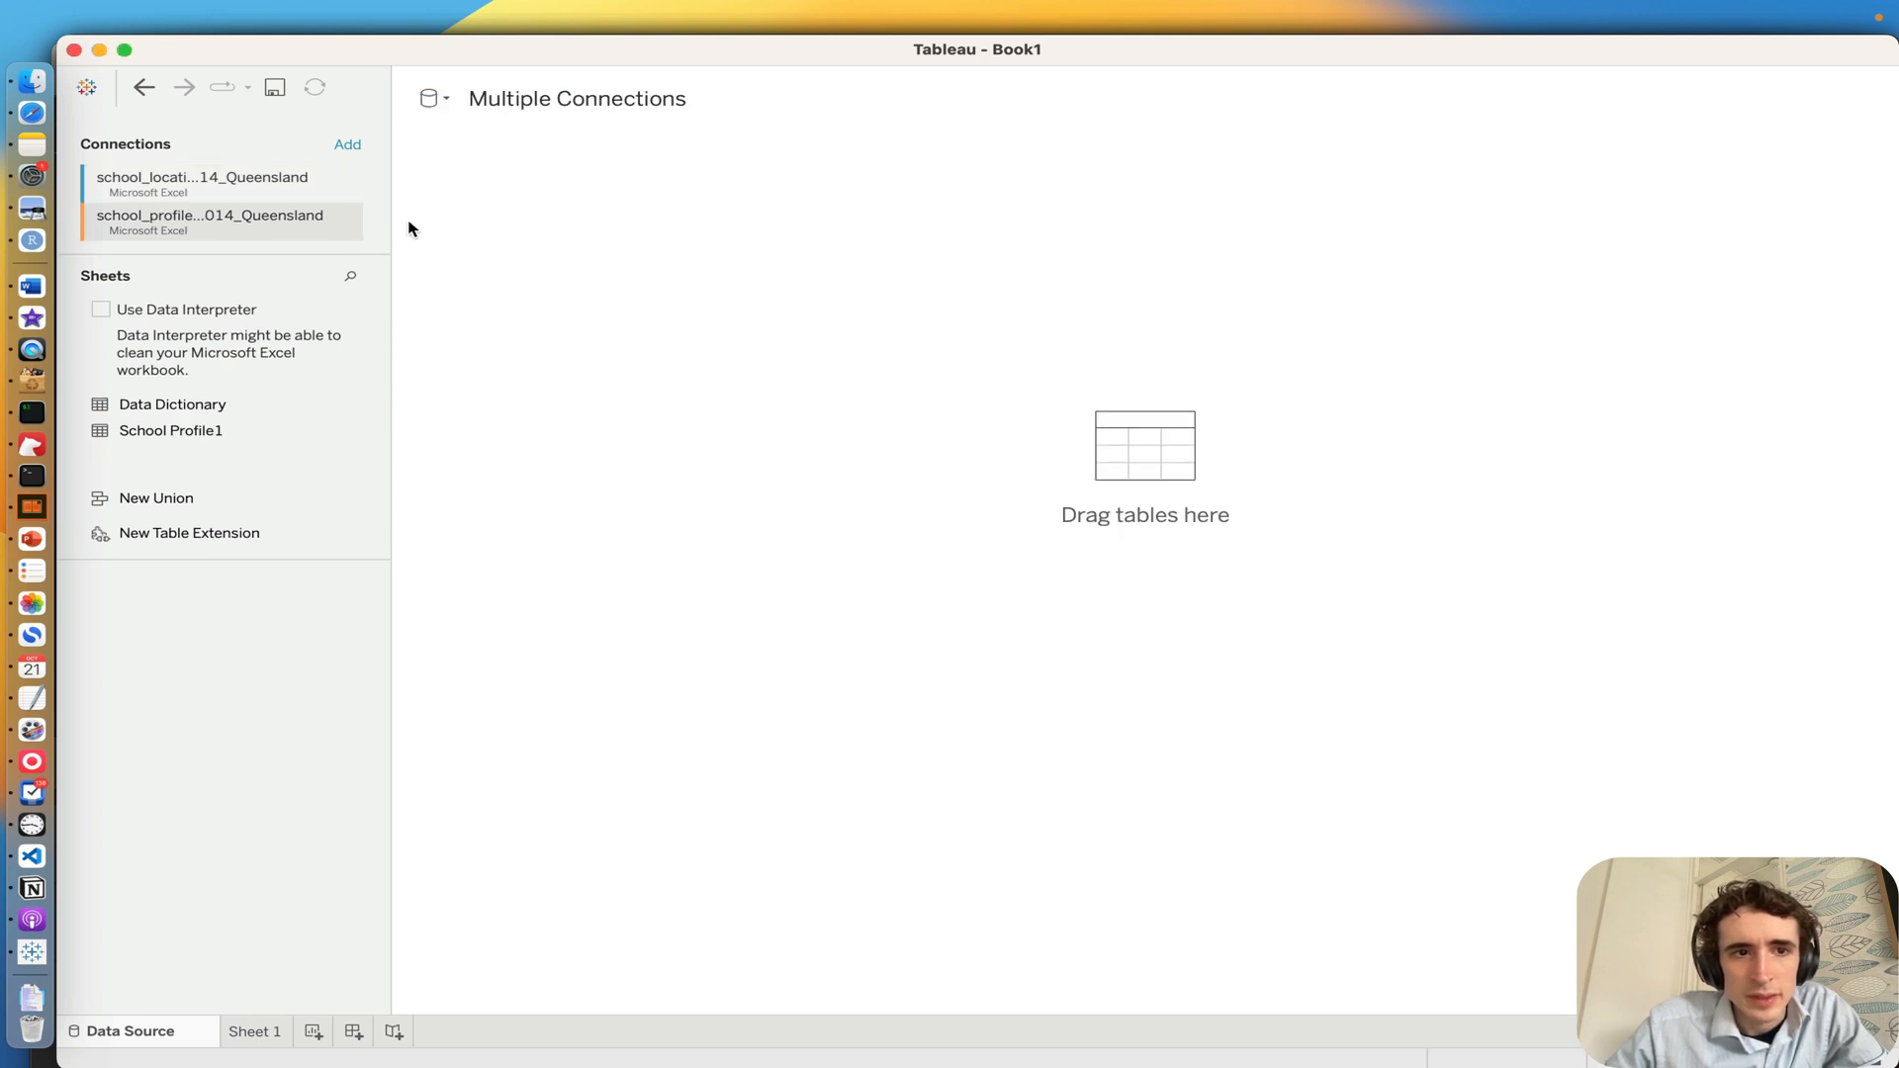
Step: Add a Microsoft Excel connection to school_stats_naplan_2014_Queensland.xlsx from the Original folder
left_click(347, 146)
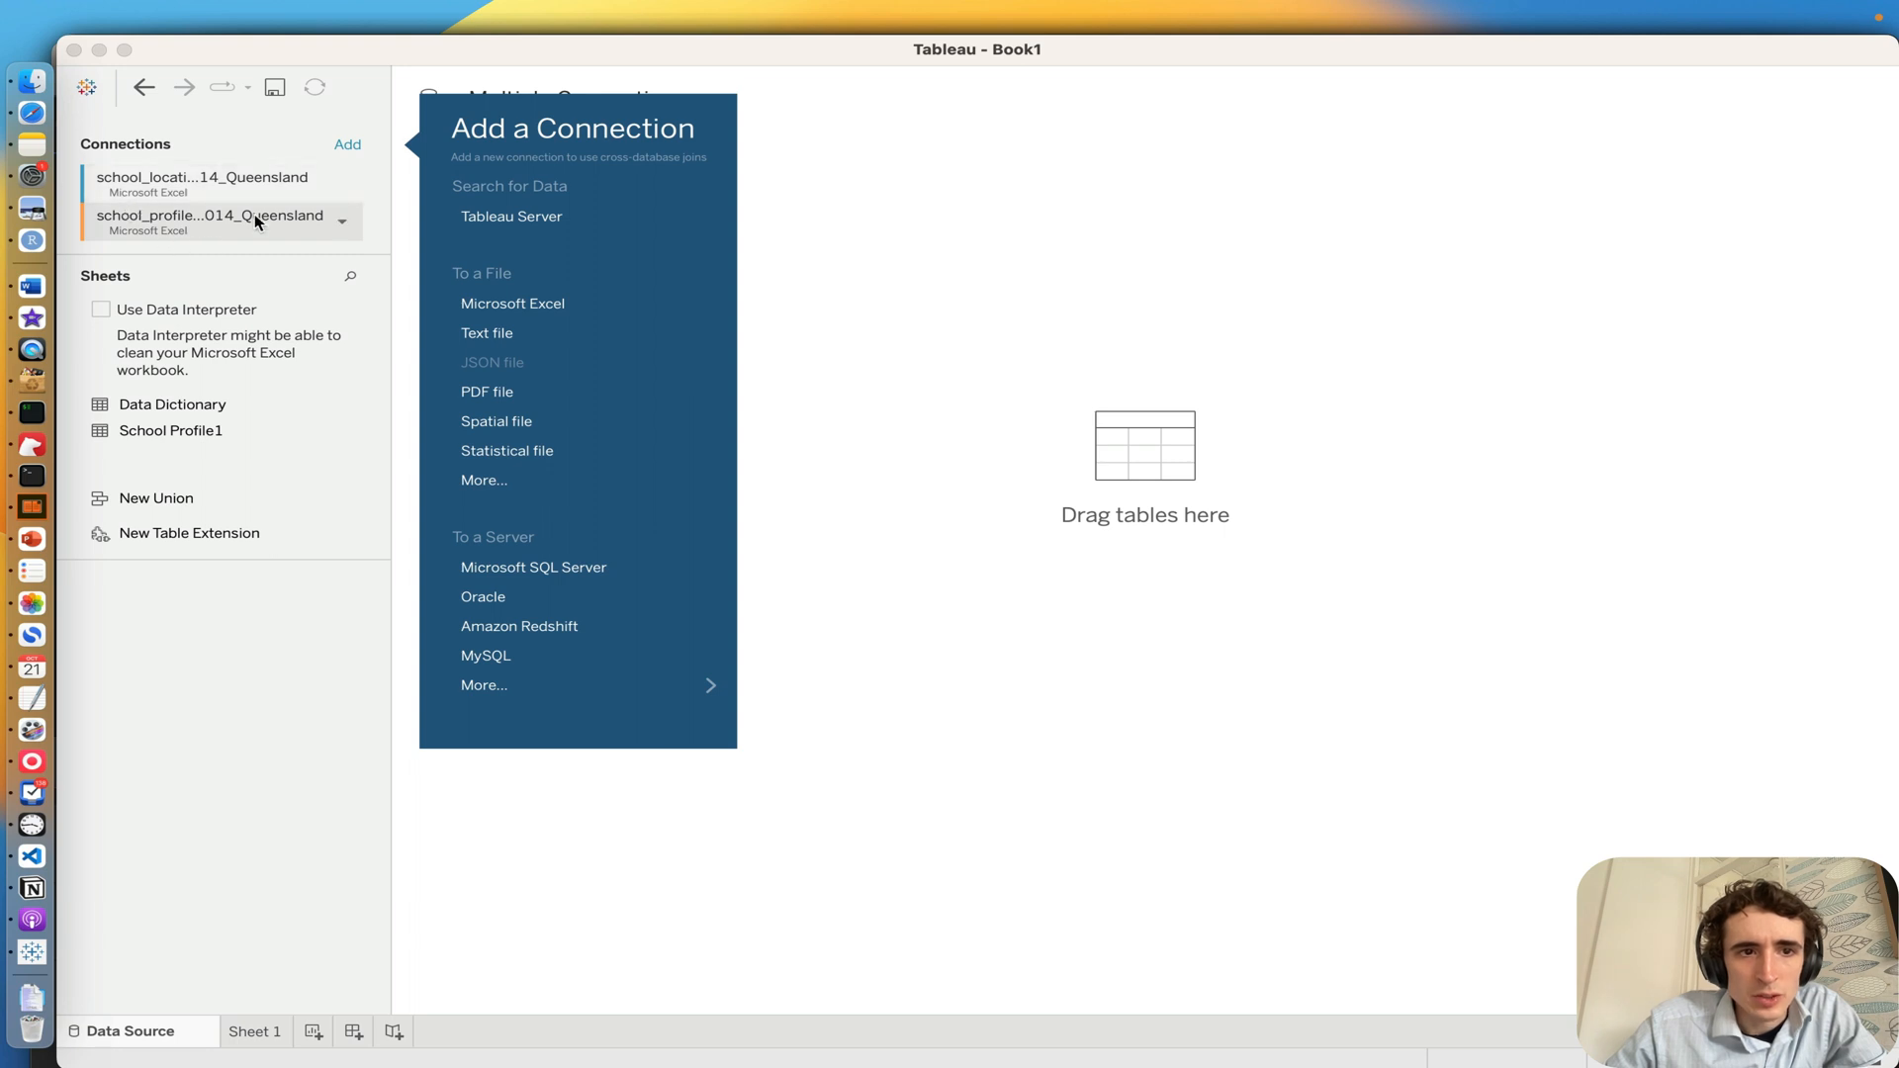
left_click(542, 303)
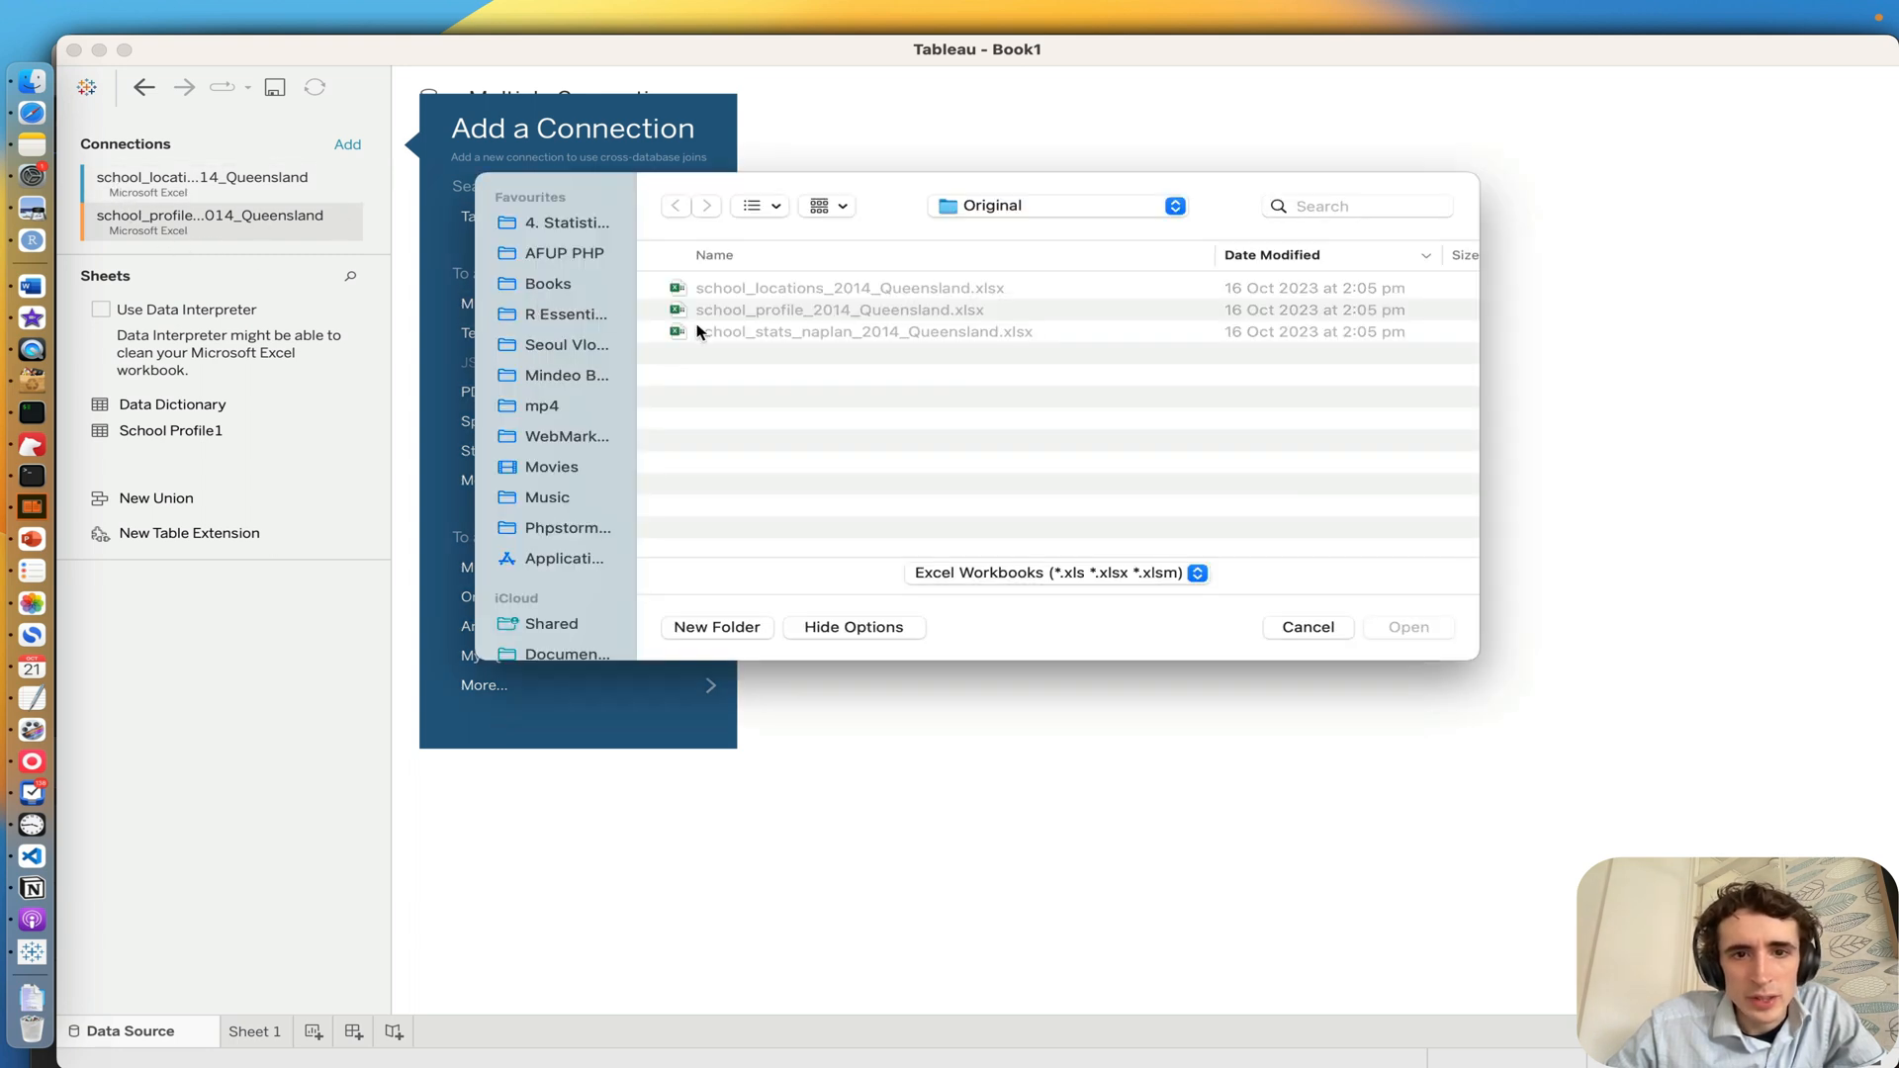
double_click(789, 333)
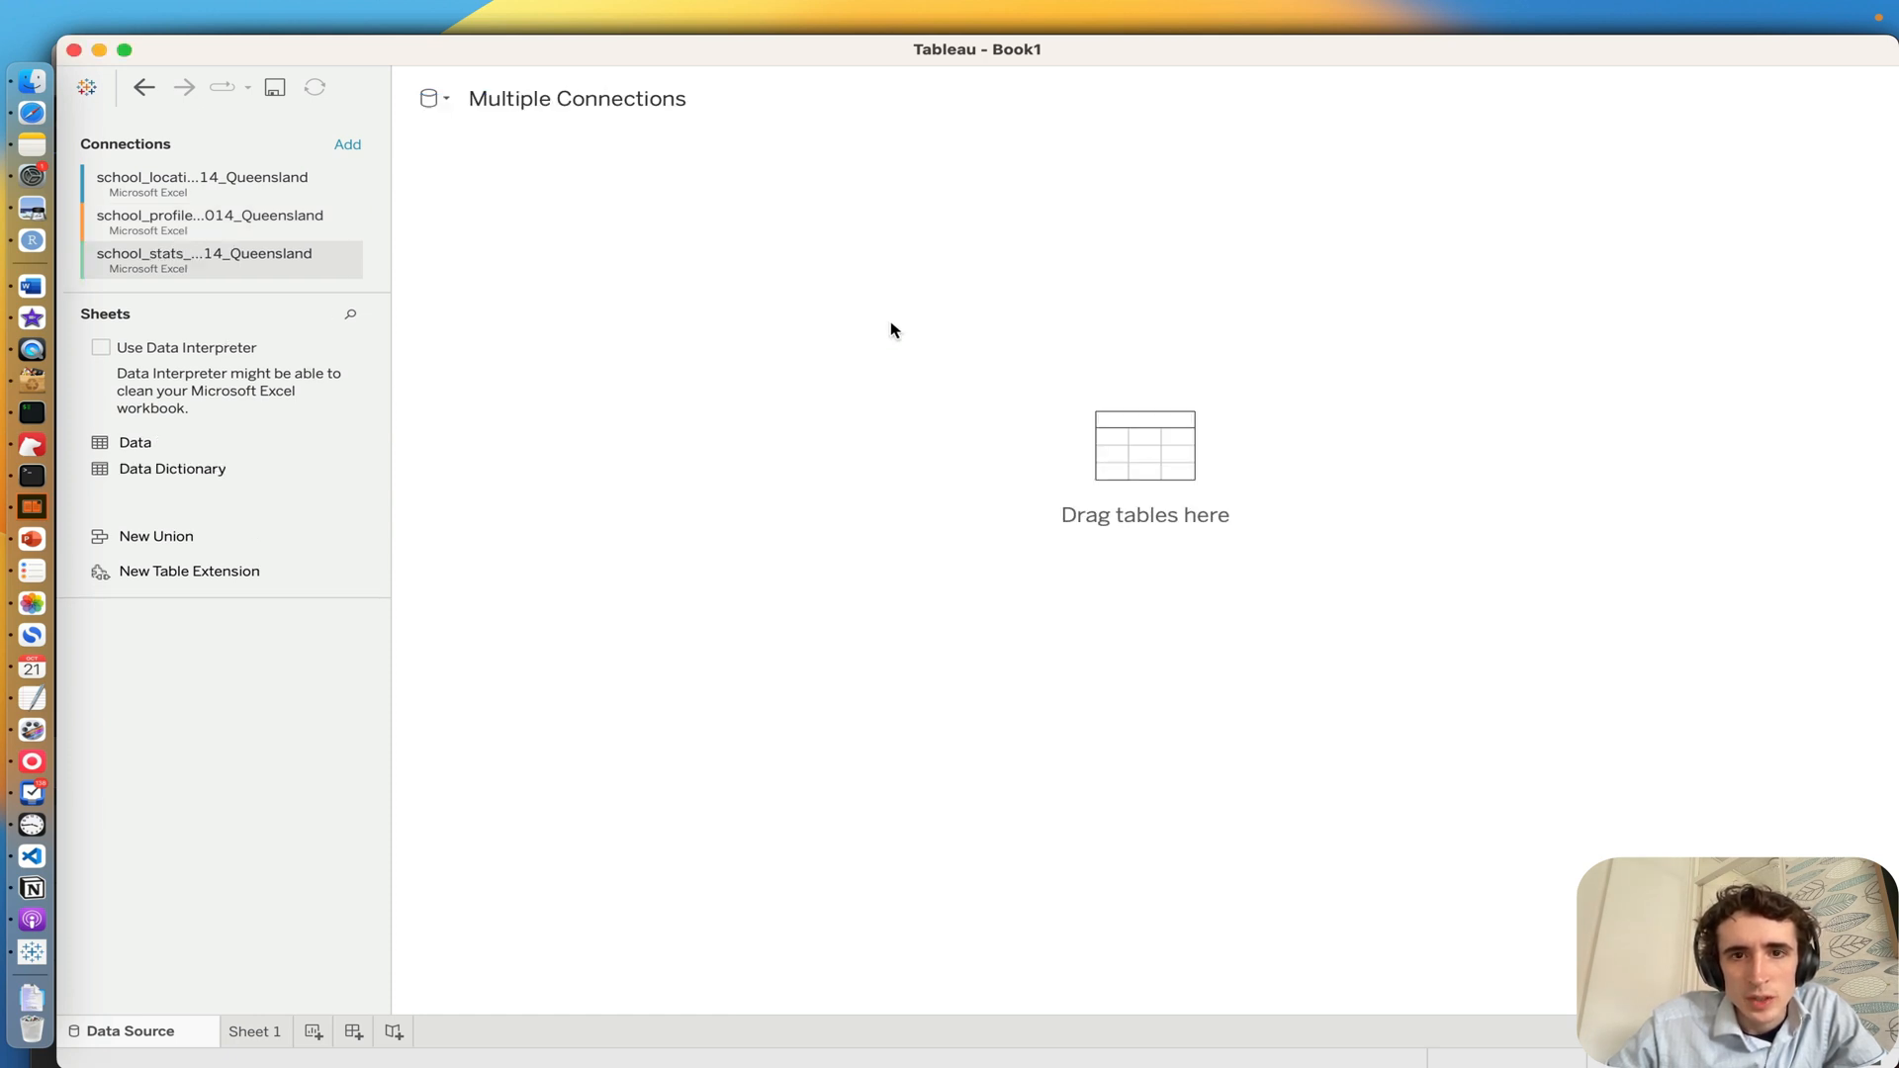
key("XF86AudioLowerVolume")
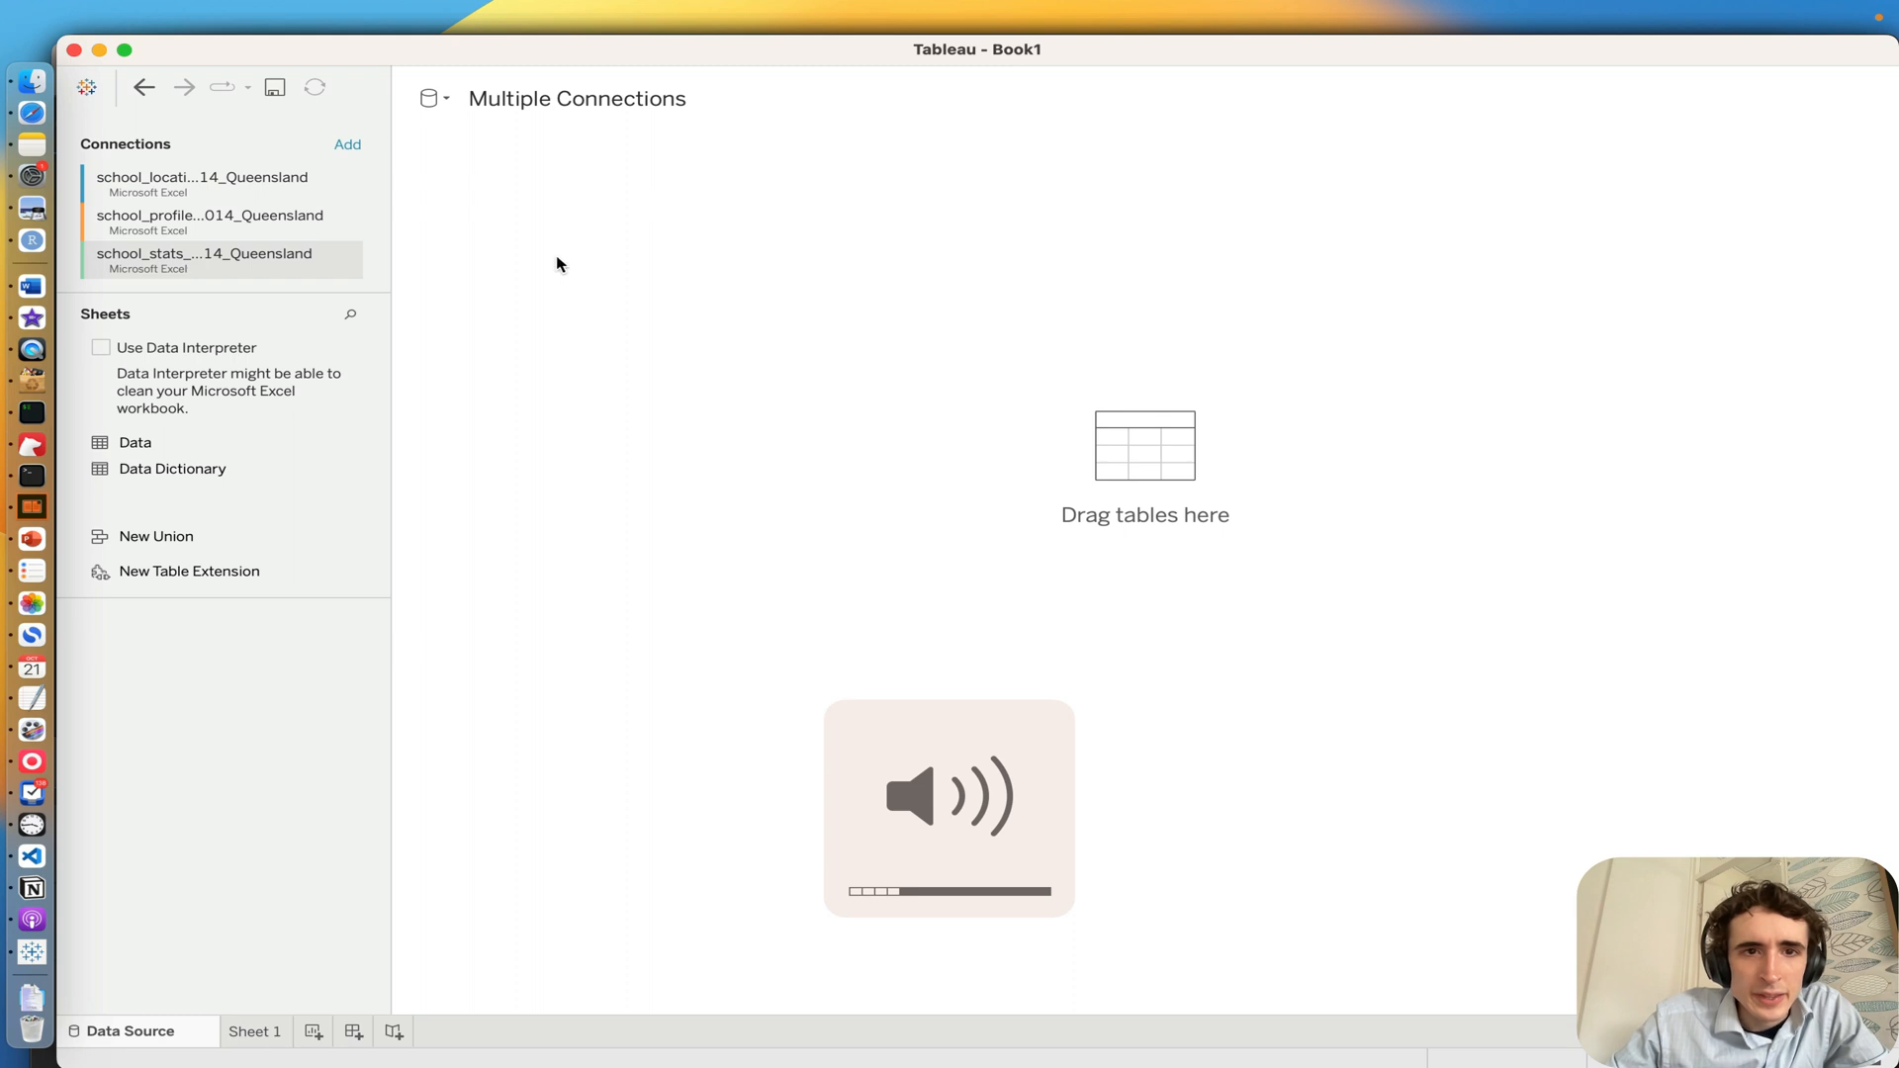
key("XF86AudioLowerVolume")
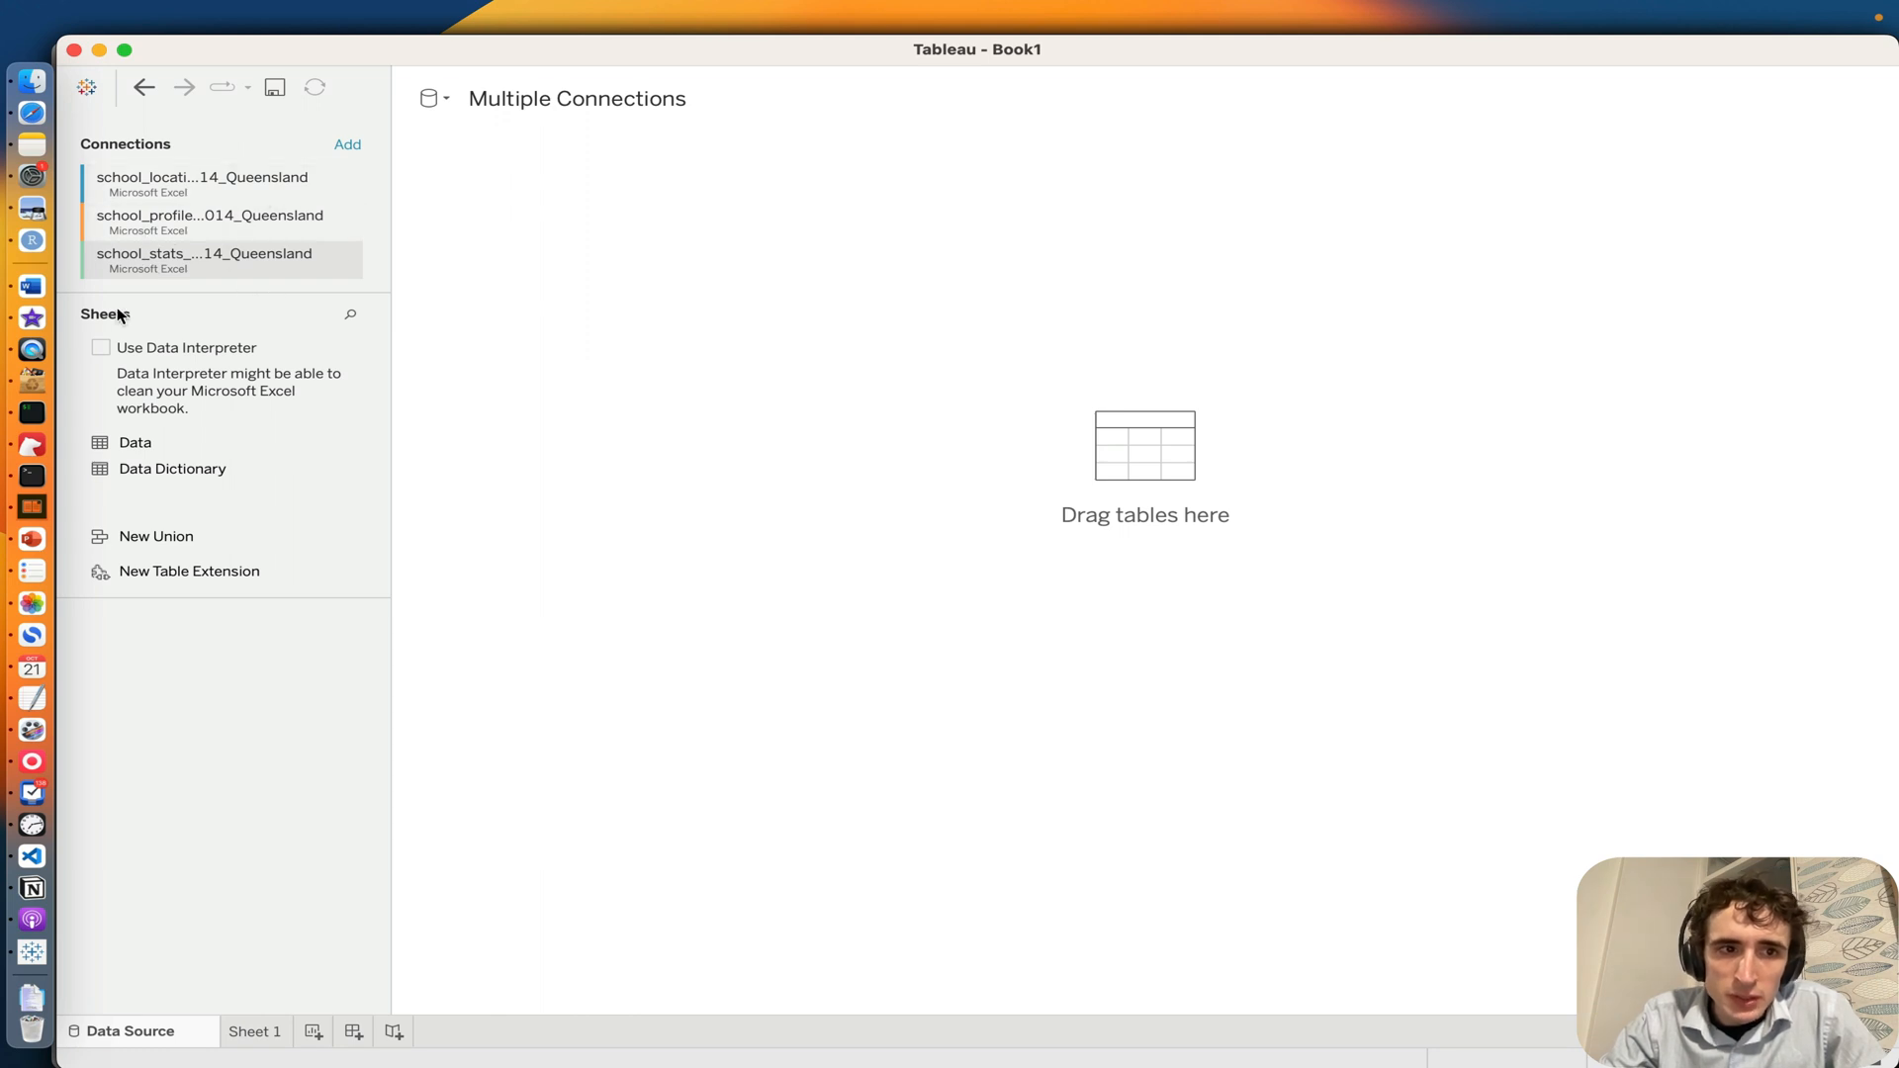
Step: Examine the field descriptions in the Data Dictionary sheet of the school_locations_2014_Queensland connection
left_click(158, 192)
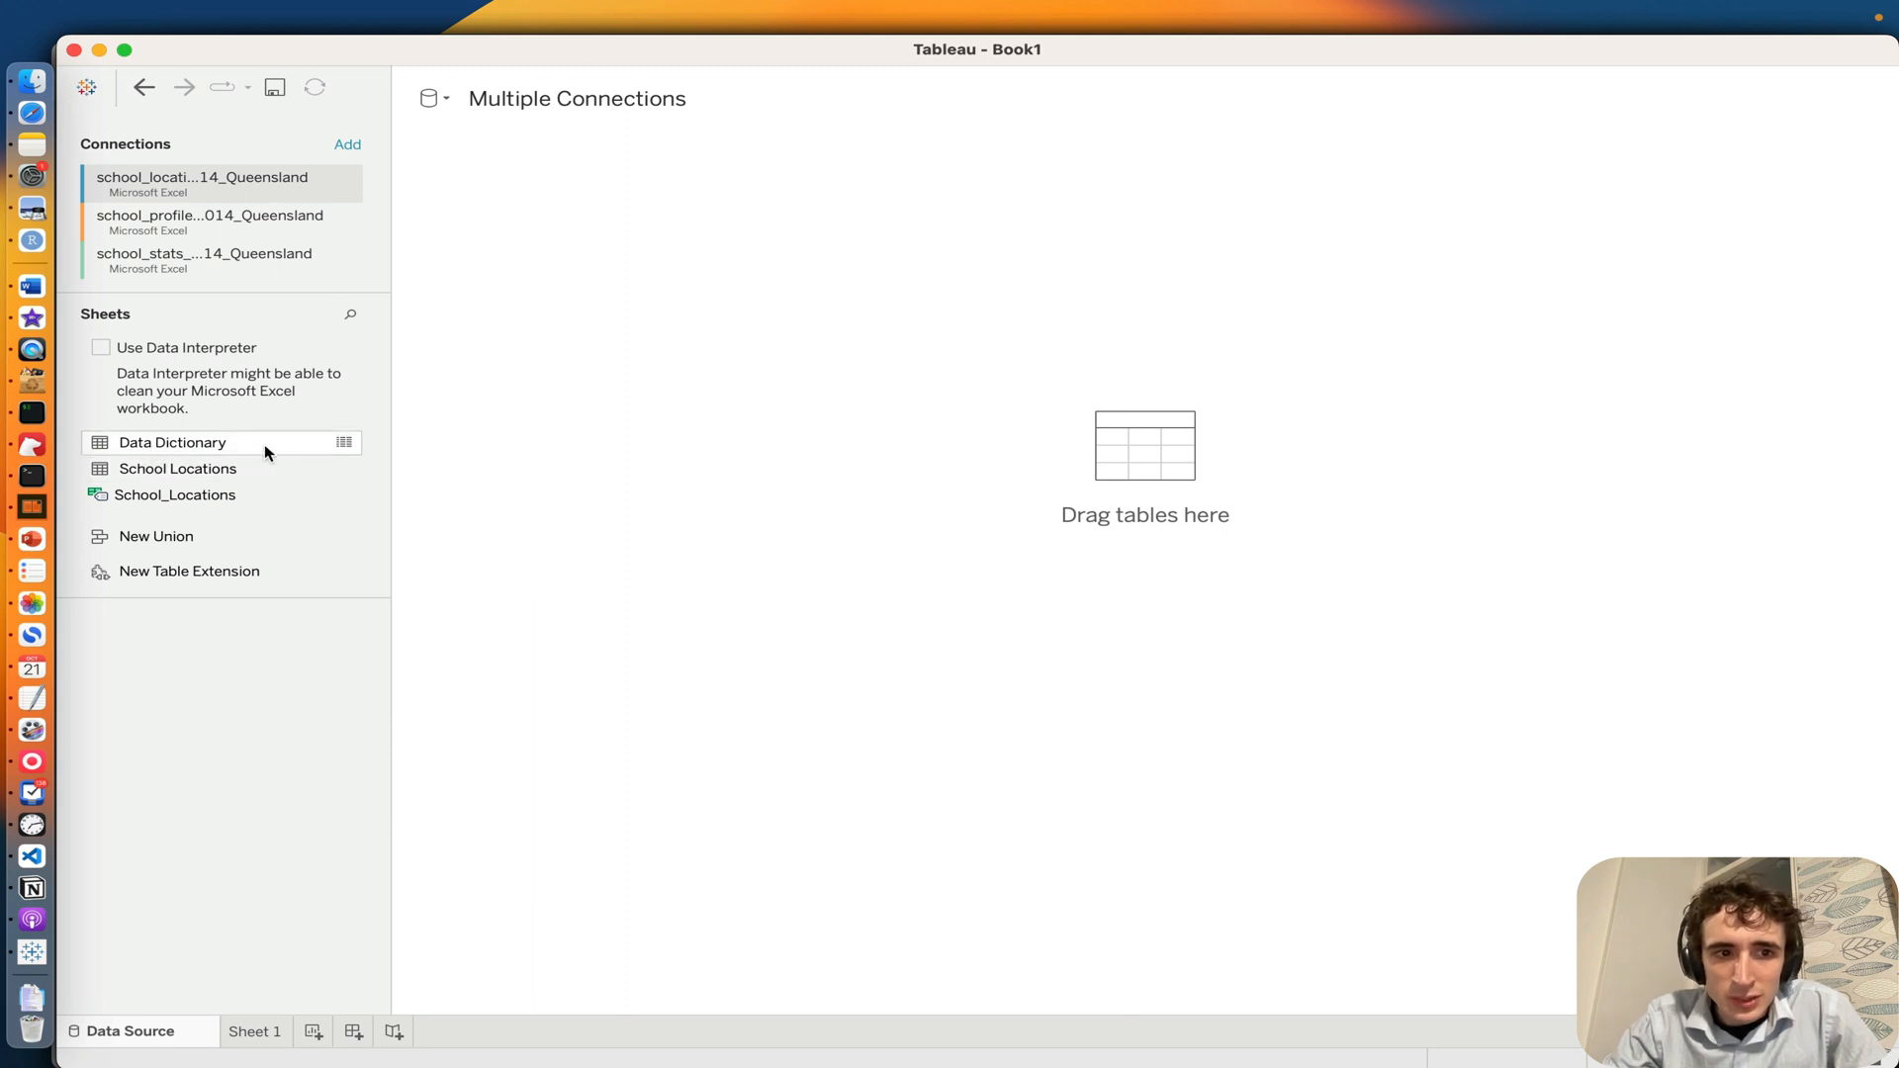
left_click(343, 442)
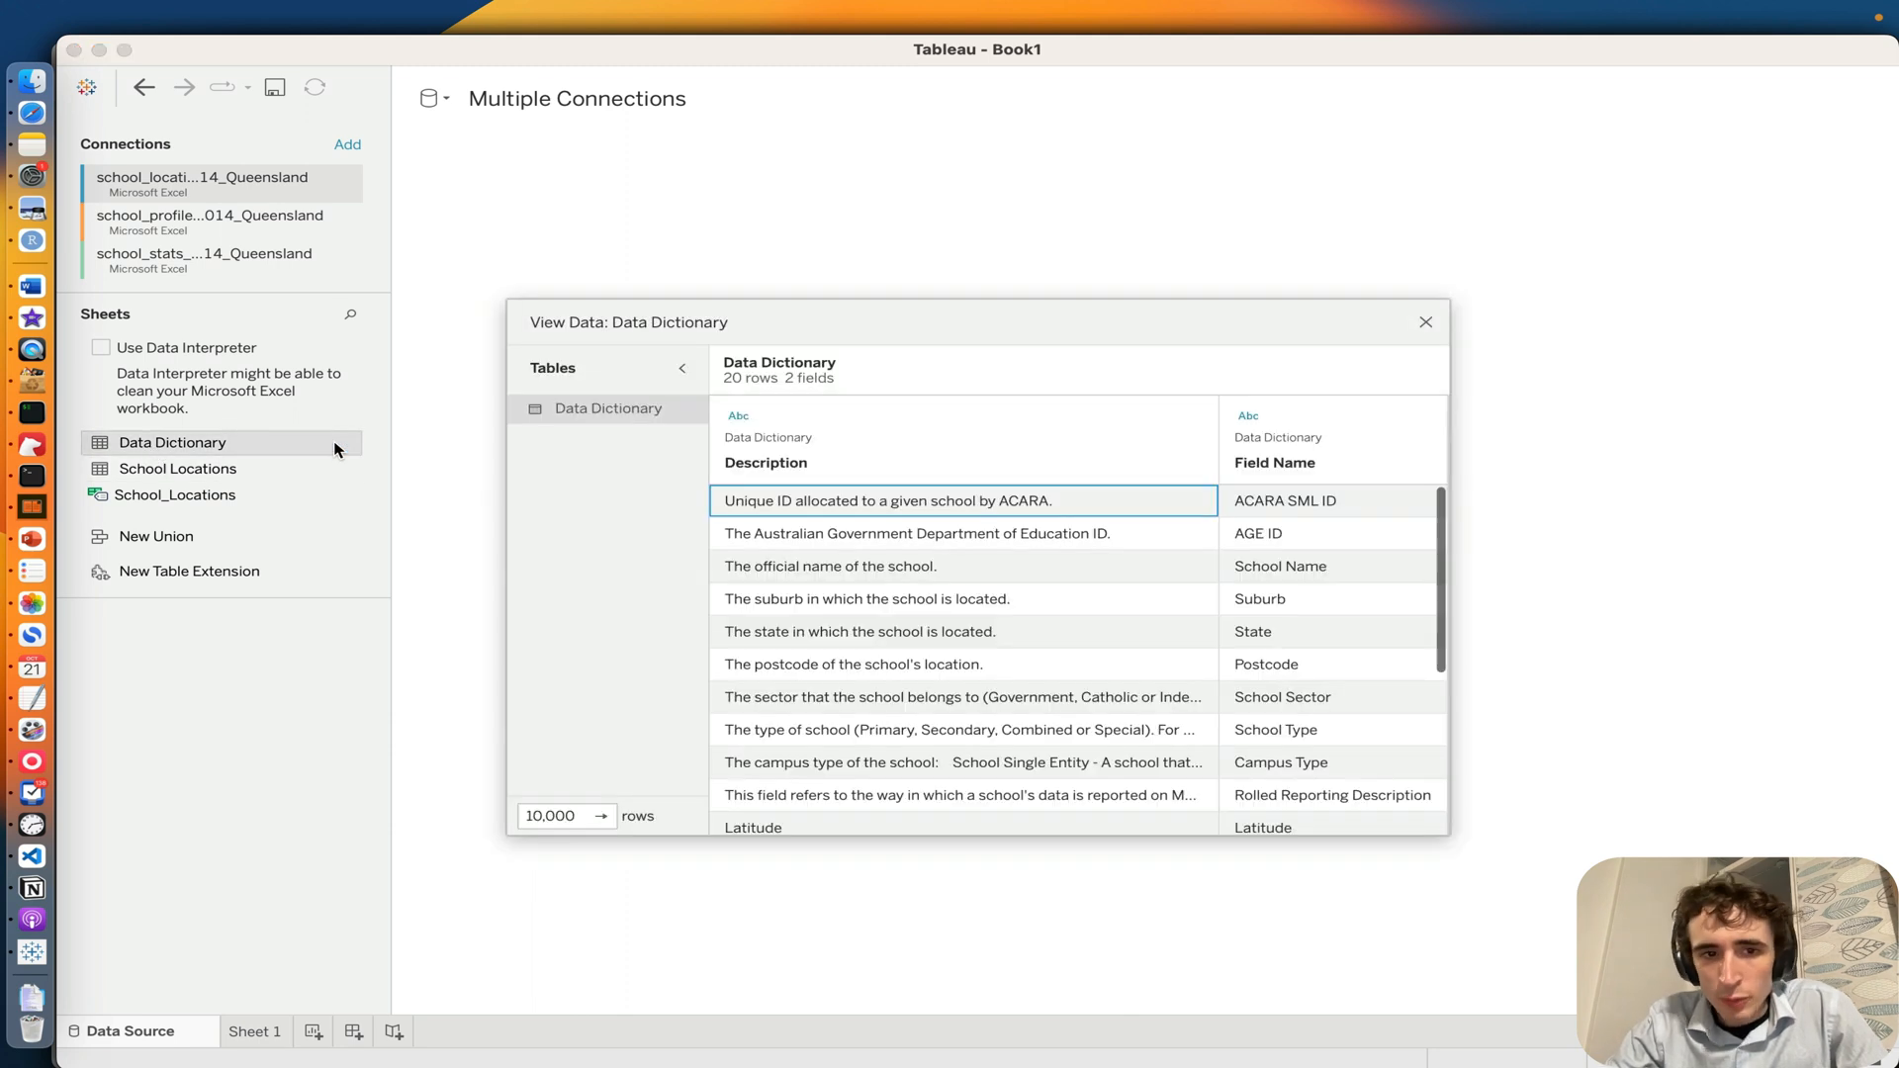
scroll(819, 643, "down", 1)
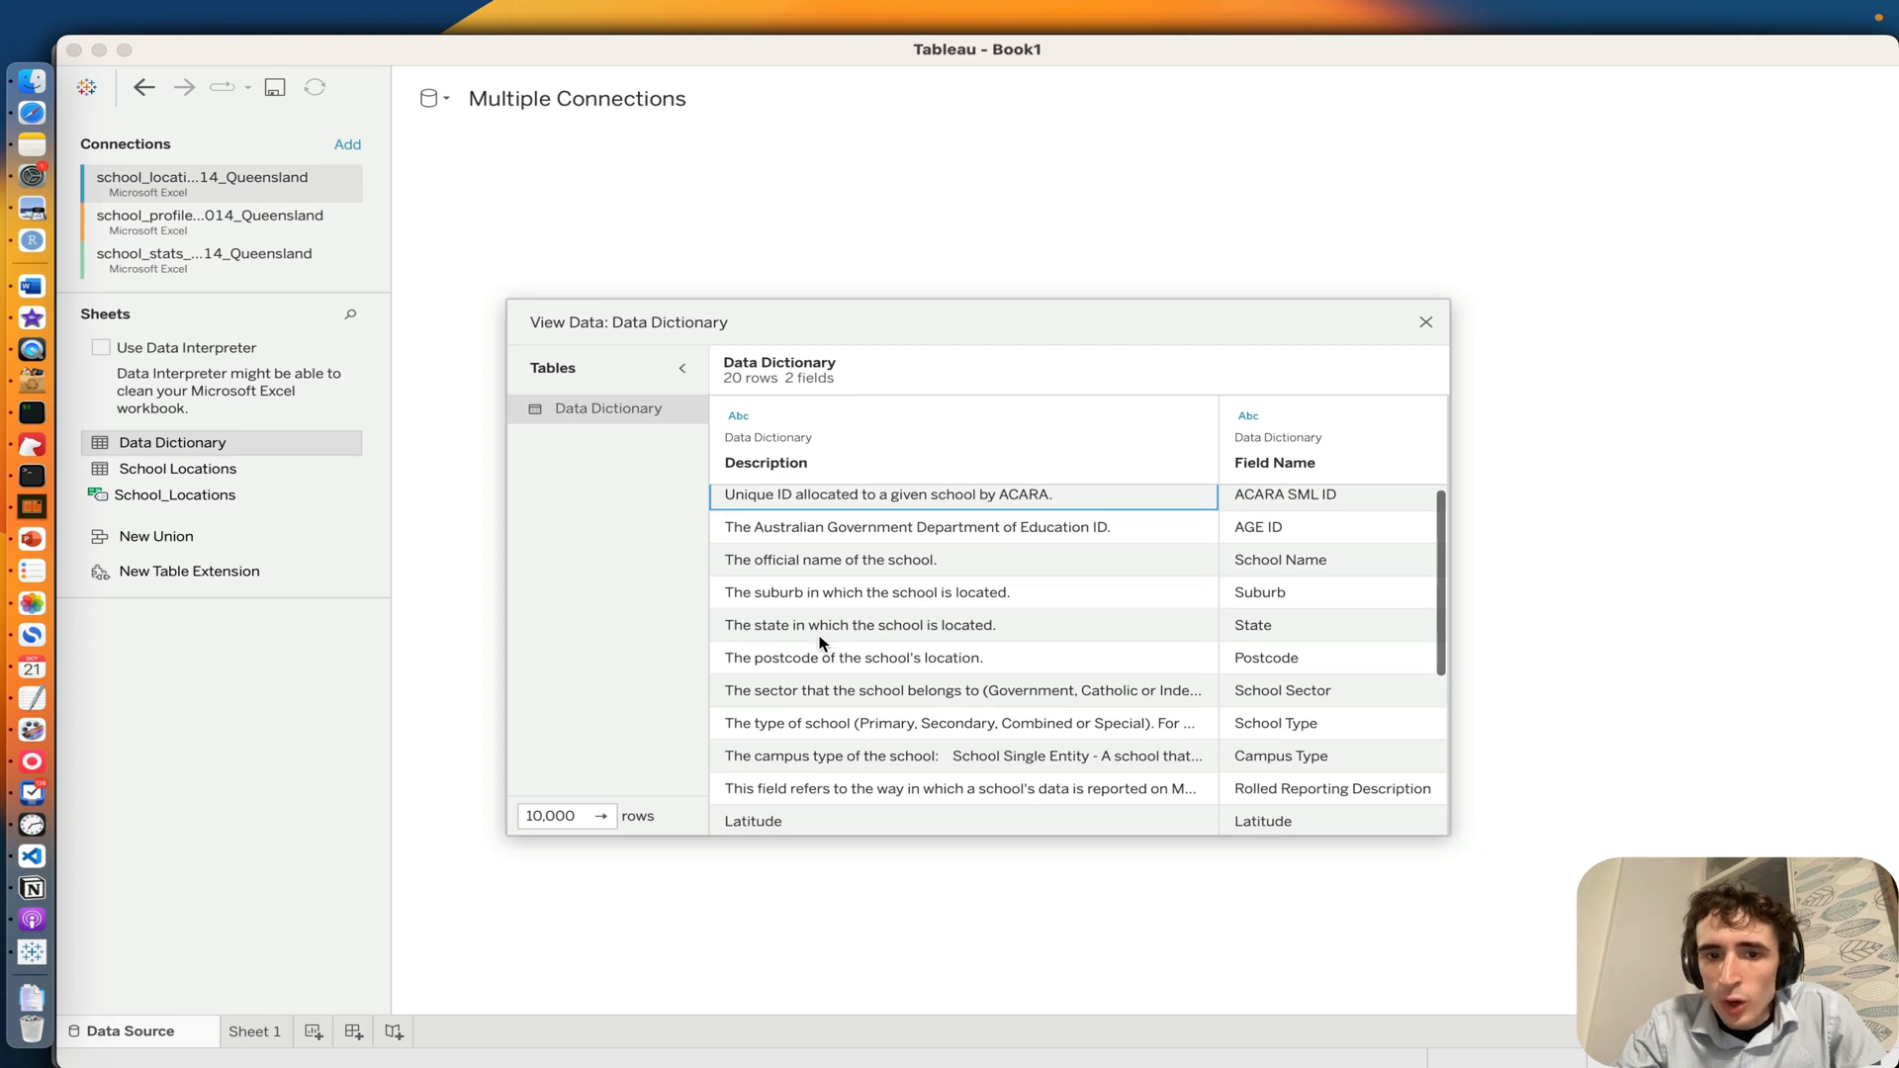
scroll(819, 643, "down", 5)
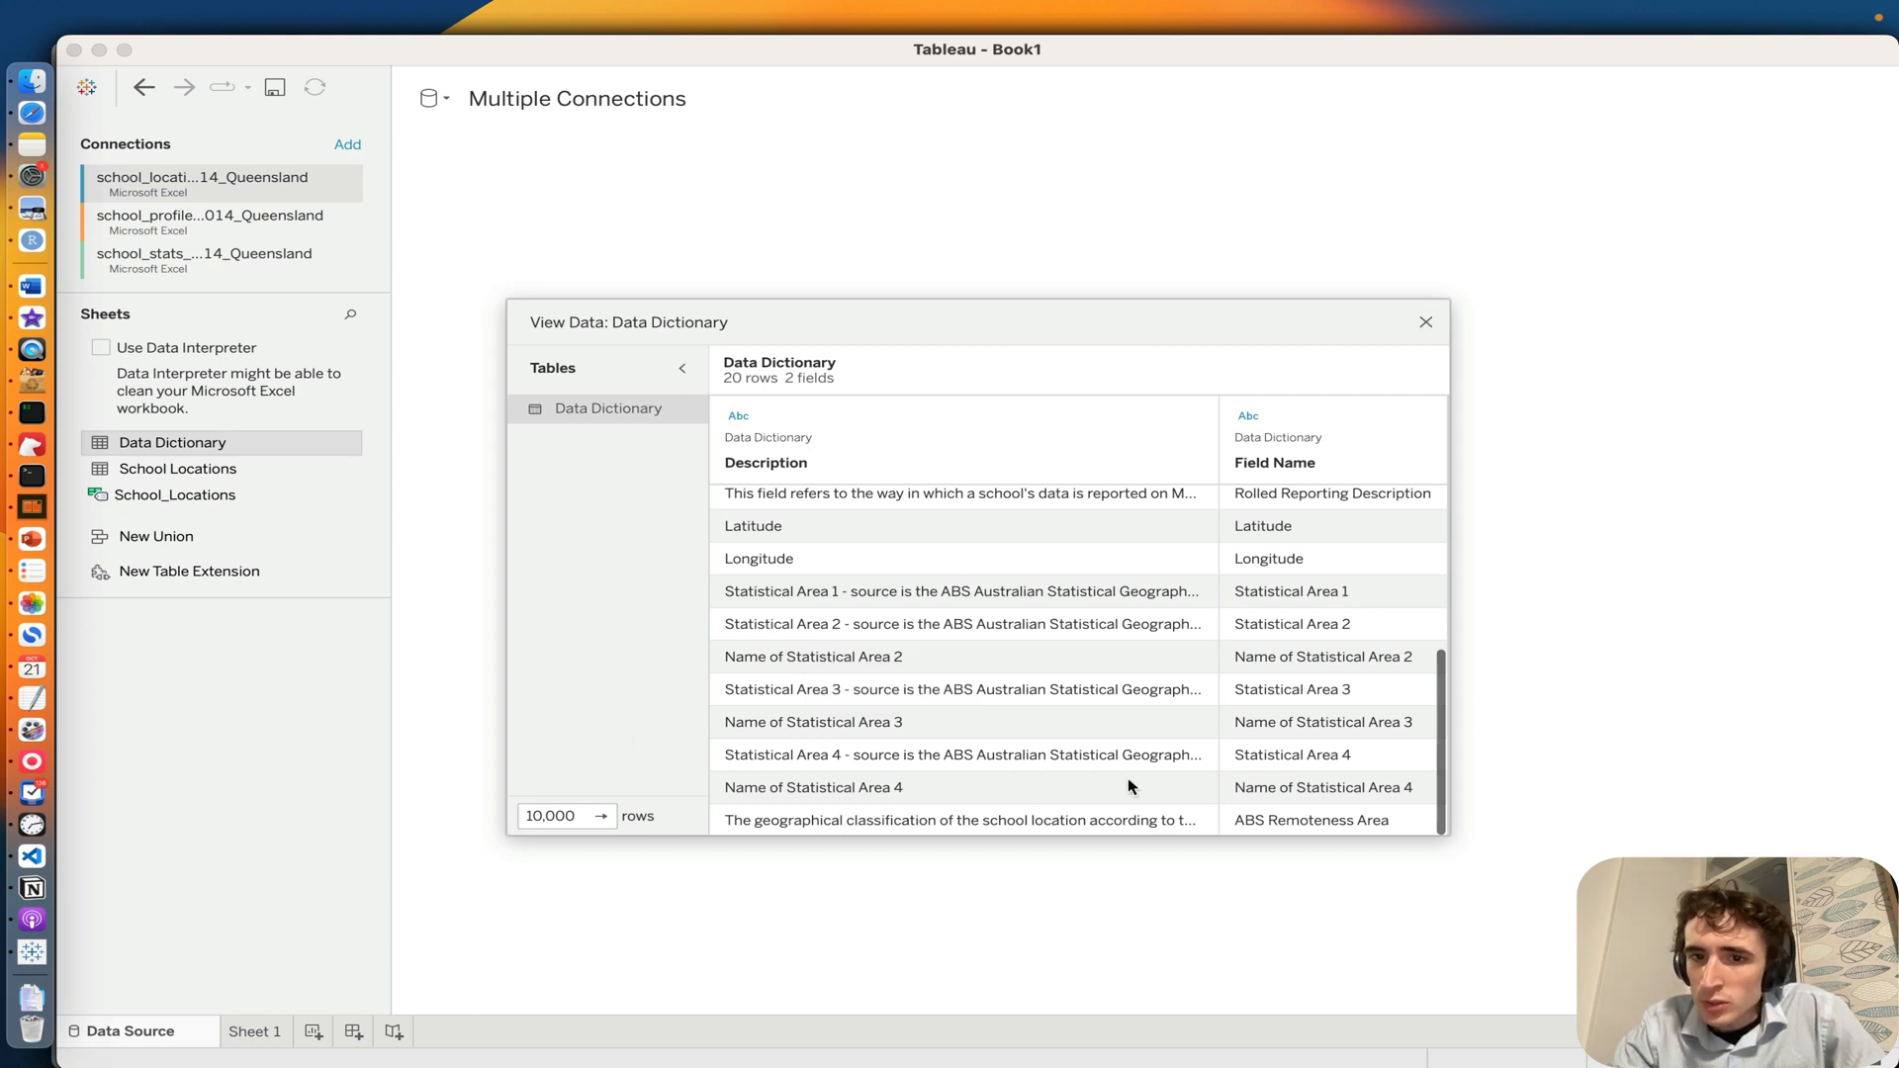
left_click(1425, 325)
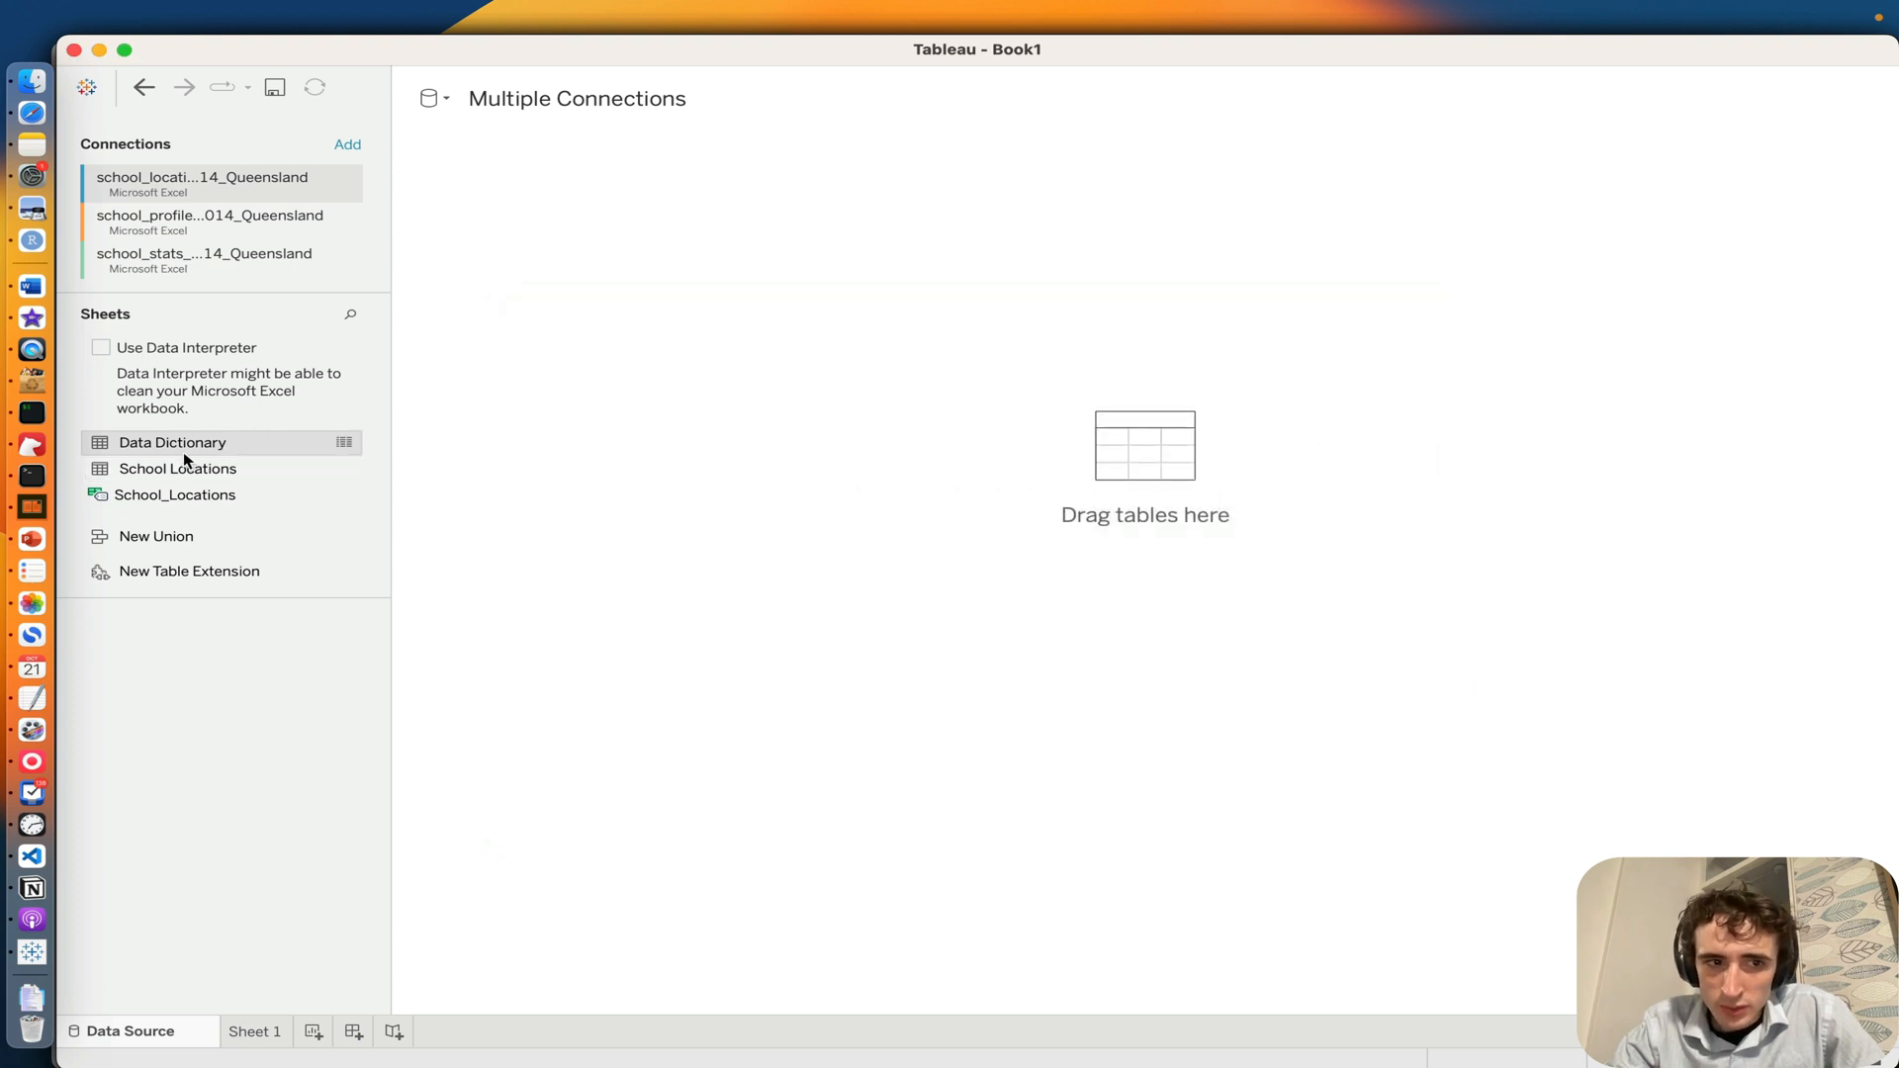
Step: Preview the School Locations sheet's rows and add the sheet to the empty data source canvas as its first table
left_click(218, 471)
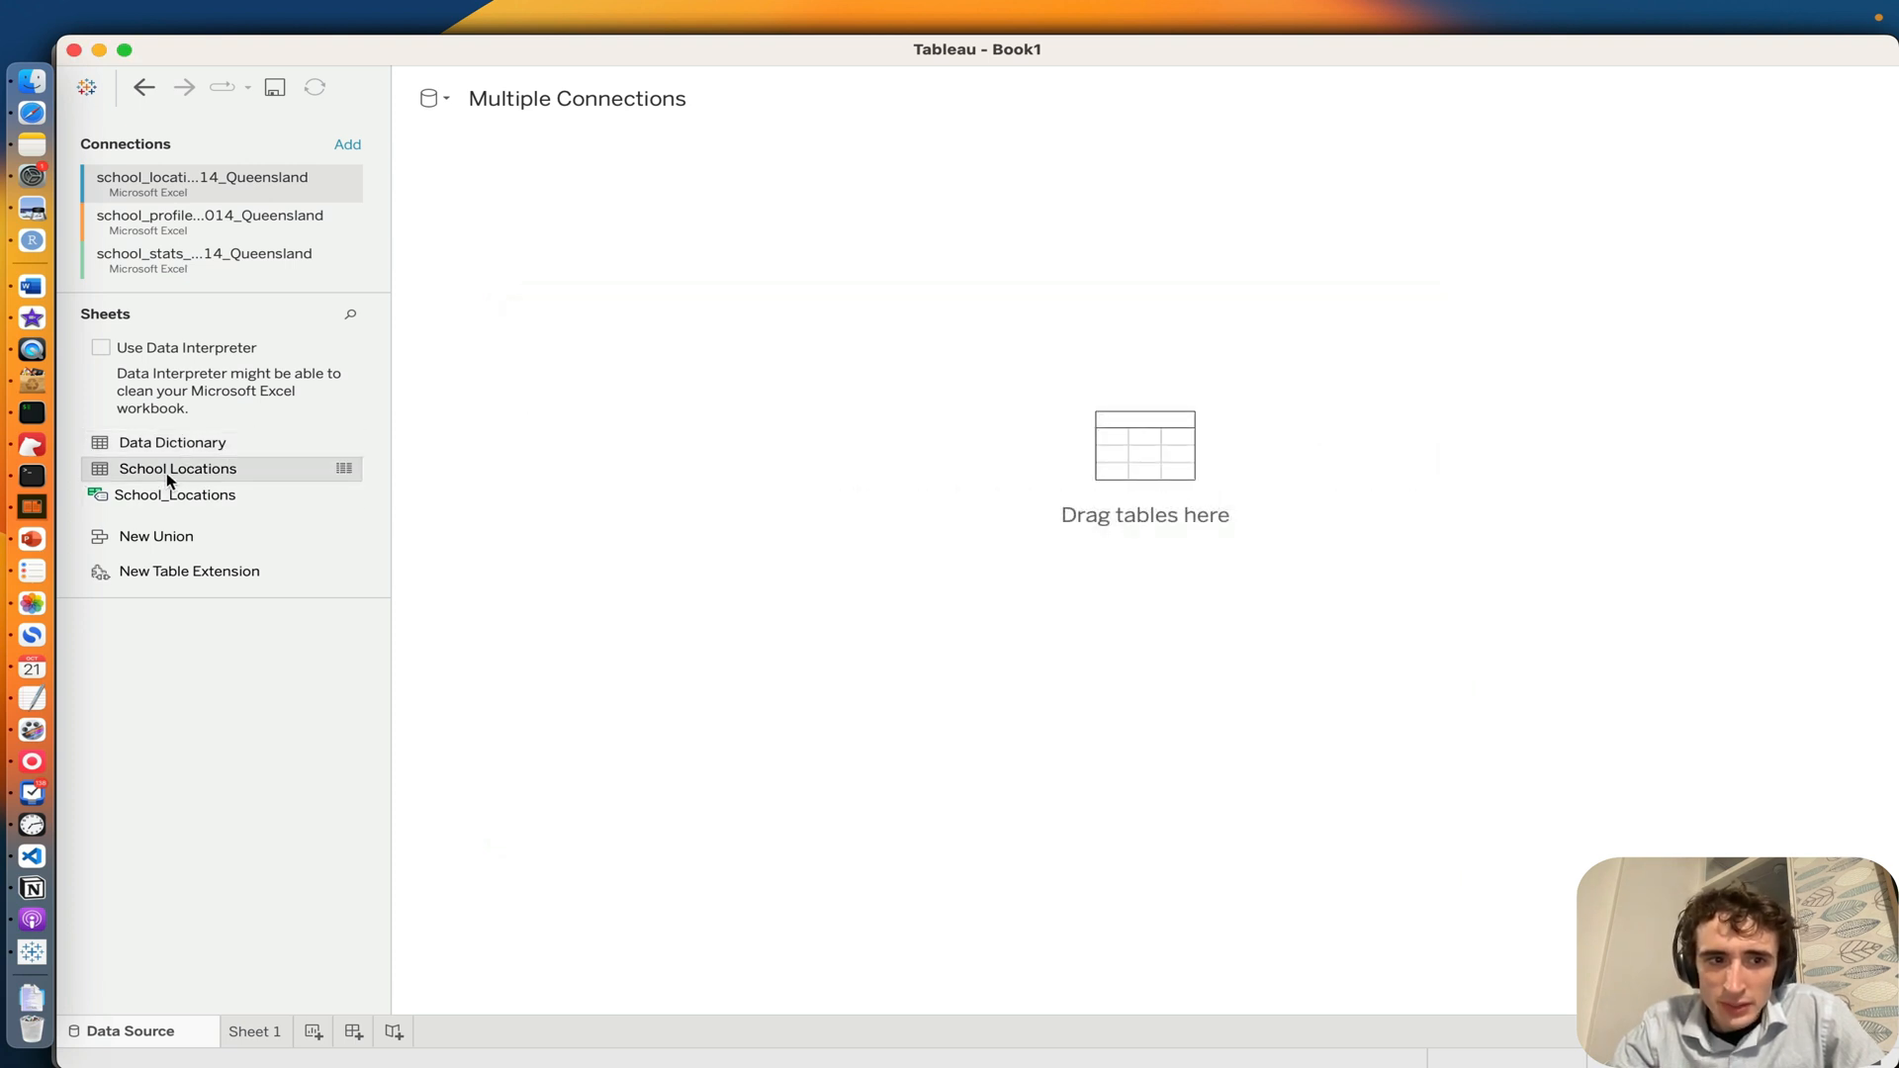
left_click(343, 468)
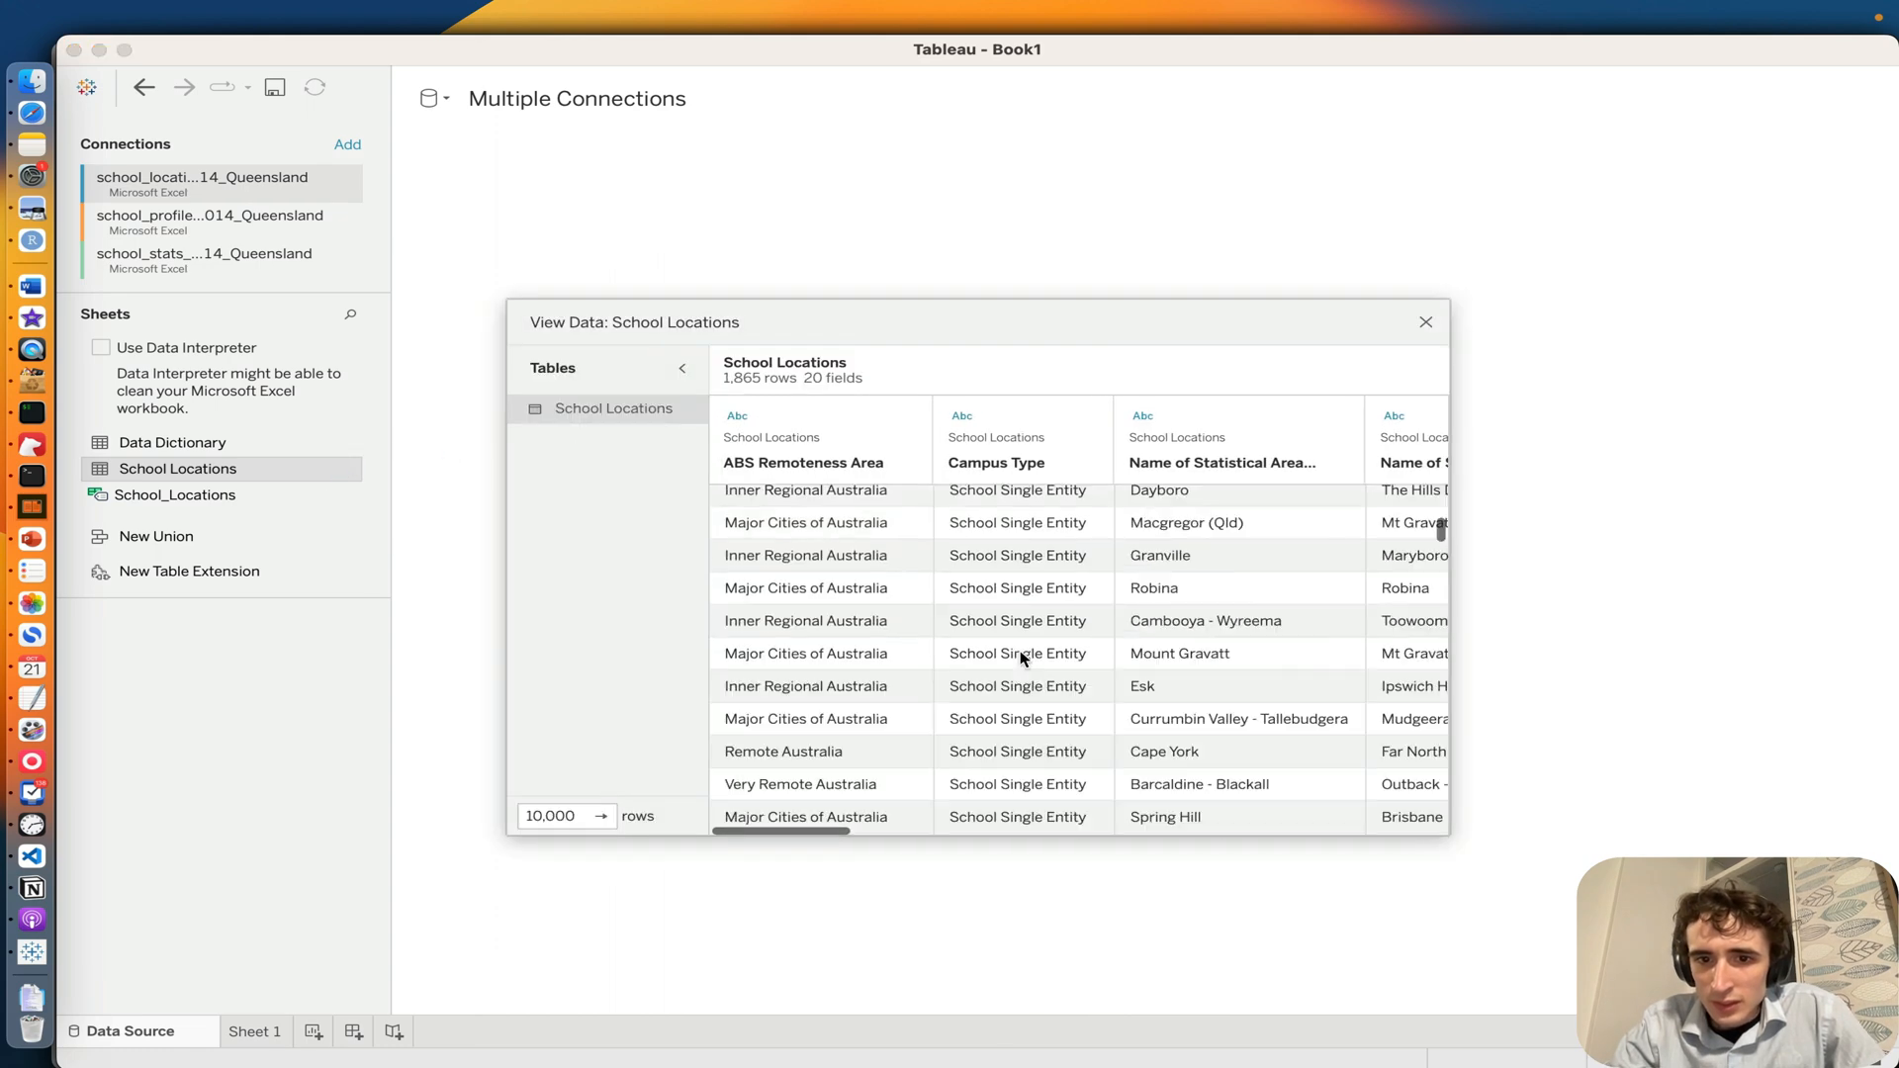
scroll(1019, 656, "down", 5)
scroll(1021, 788, "down", 5)
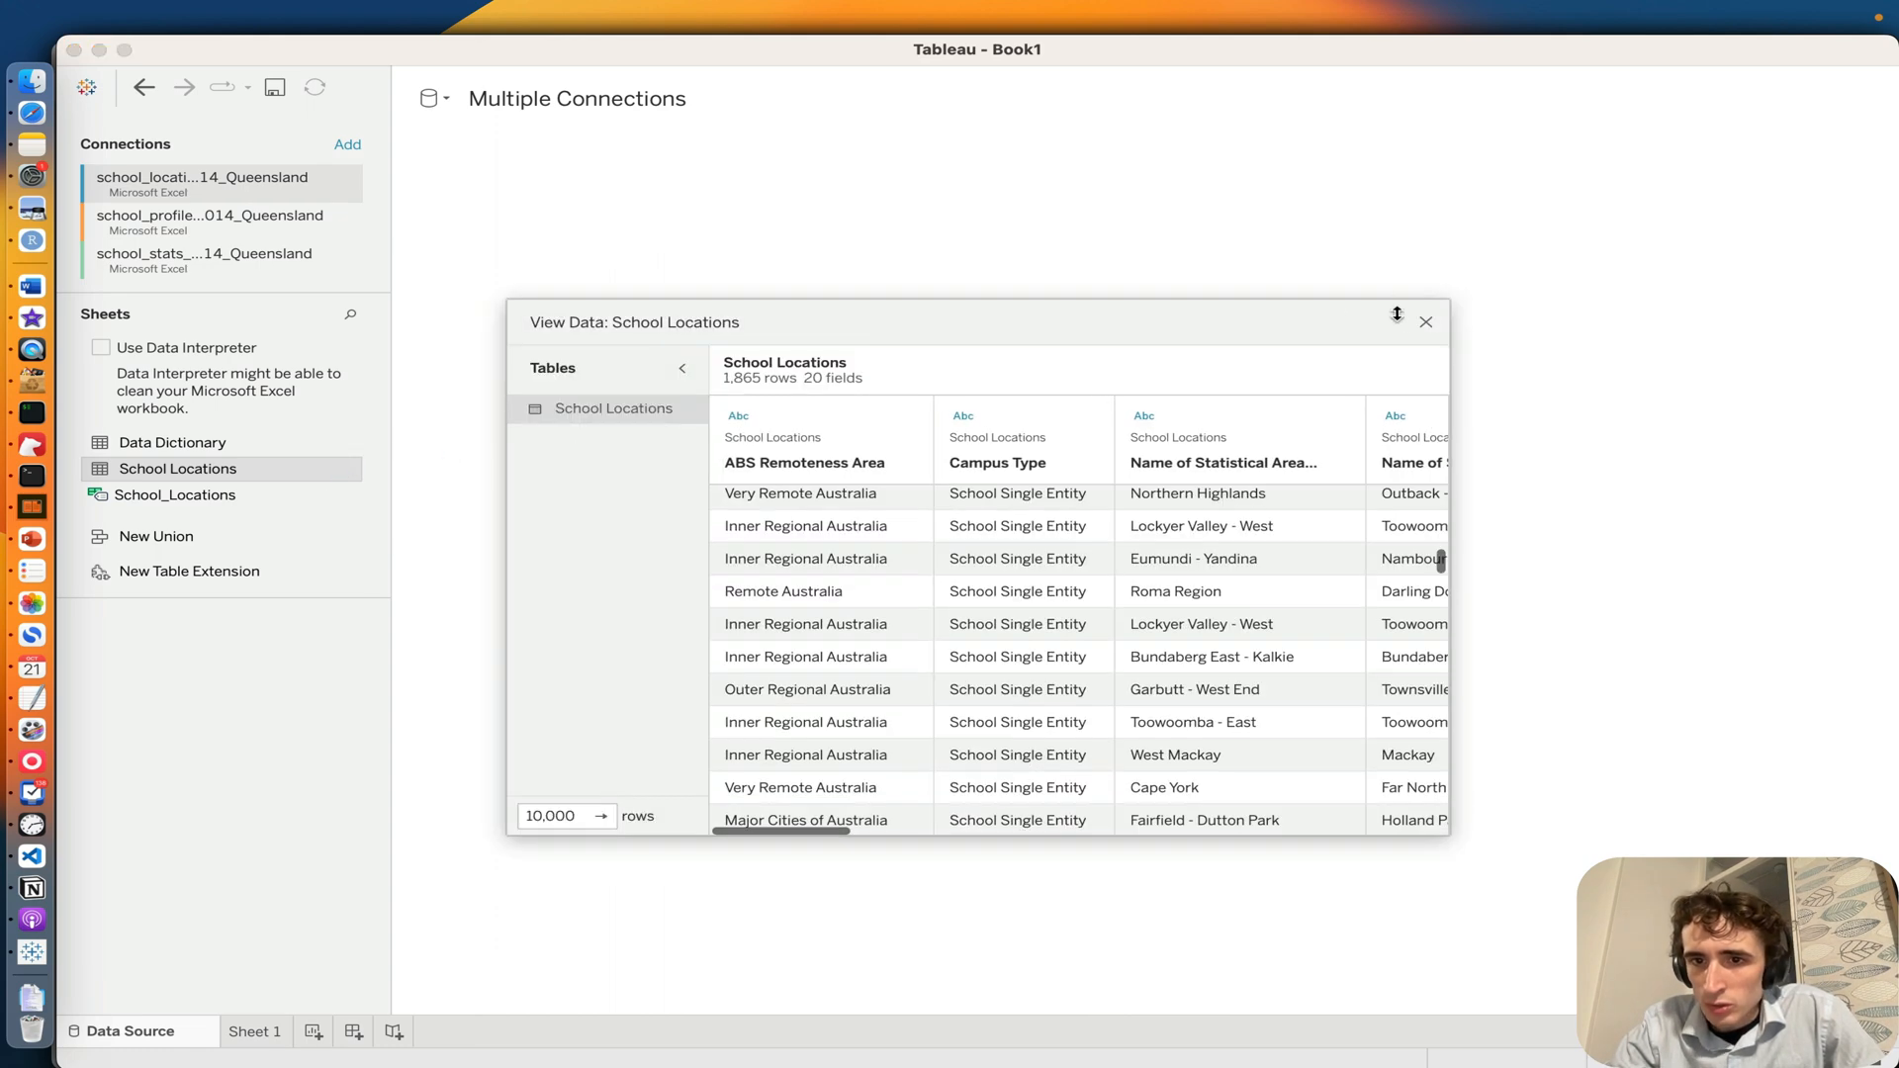
left_click(1426, 322)
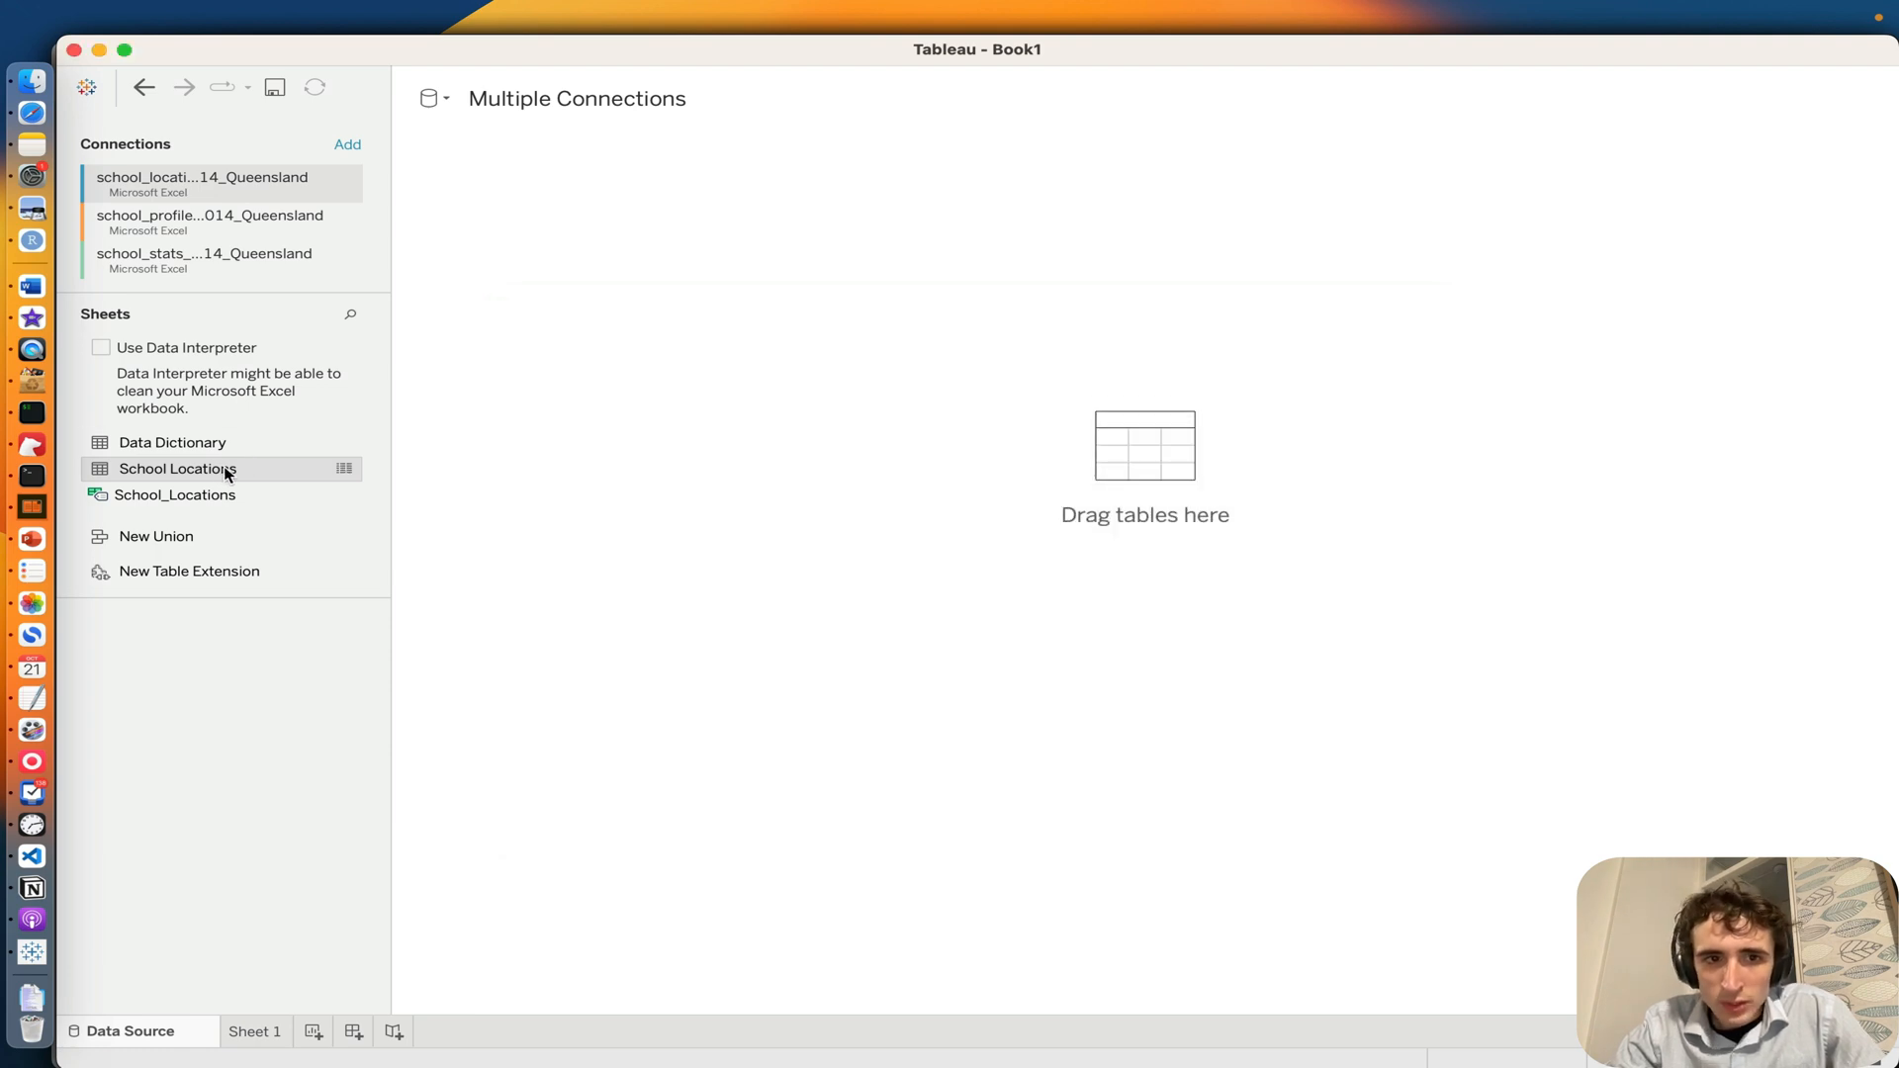
left_click_drag(226, 473, 696, 223)
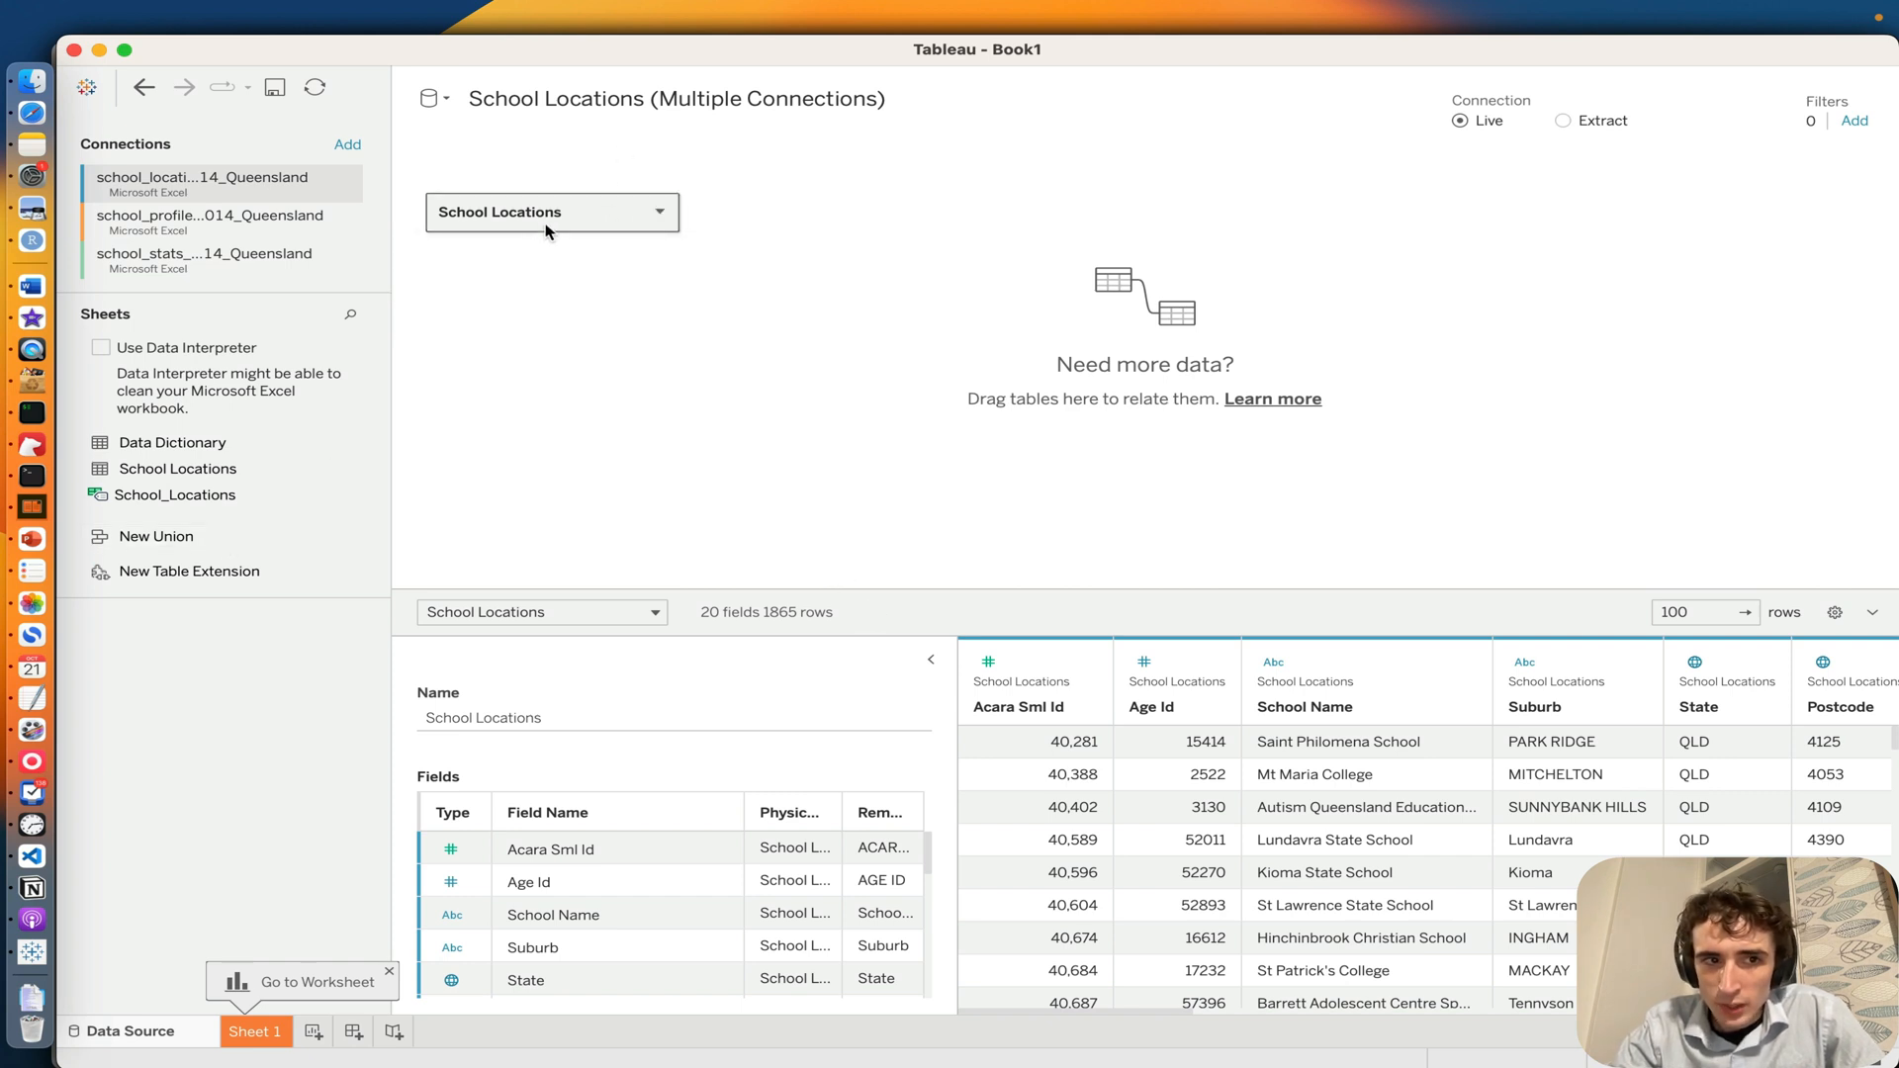
Step: Examine the field descriptions in the Data Dictionary sheet of the school_profile_2014_Queensland connection
left_click(263, 233)
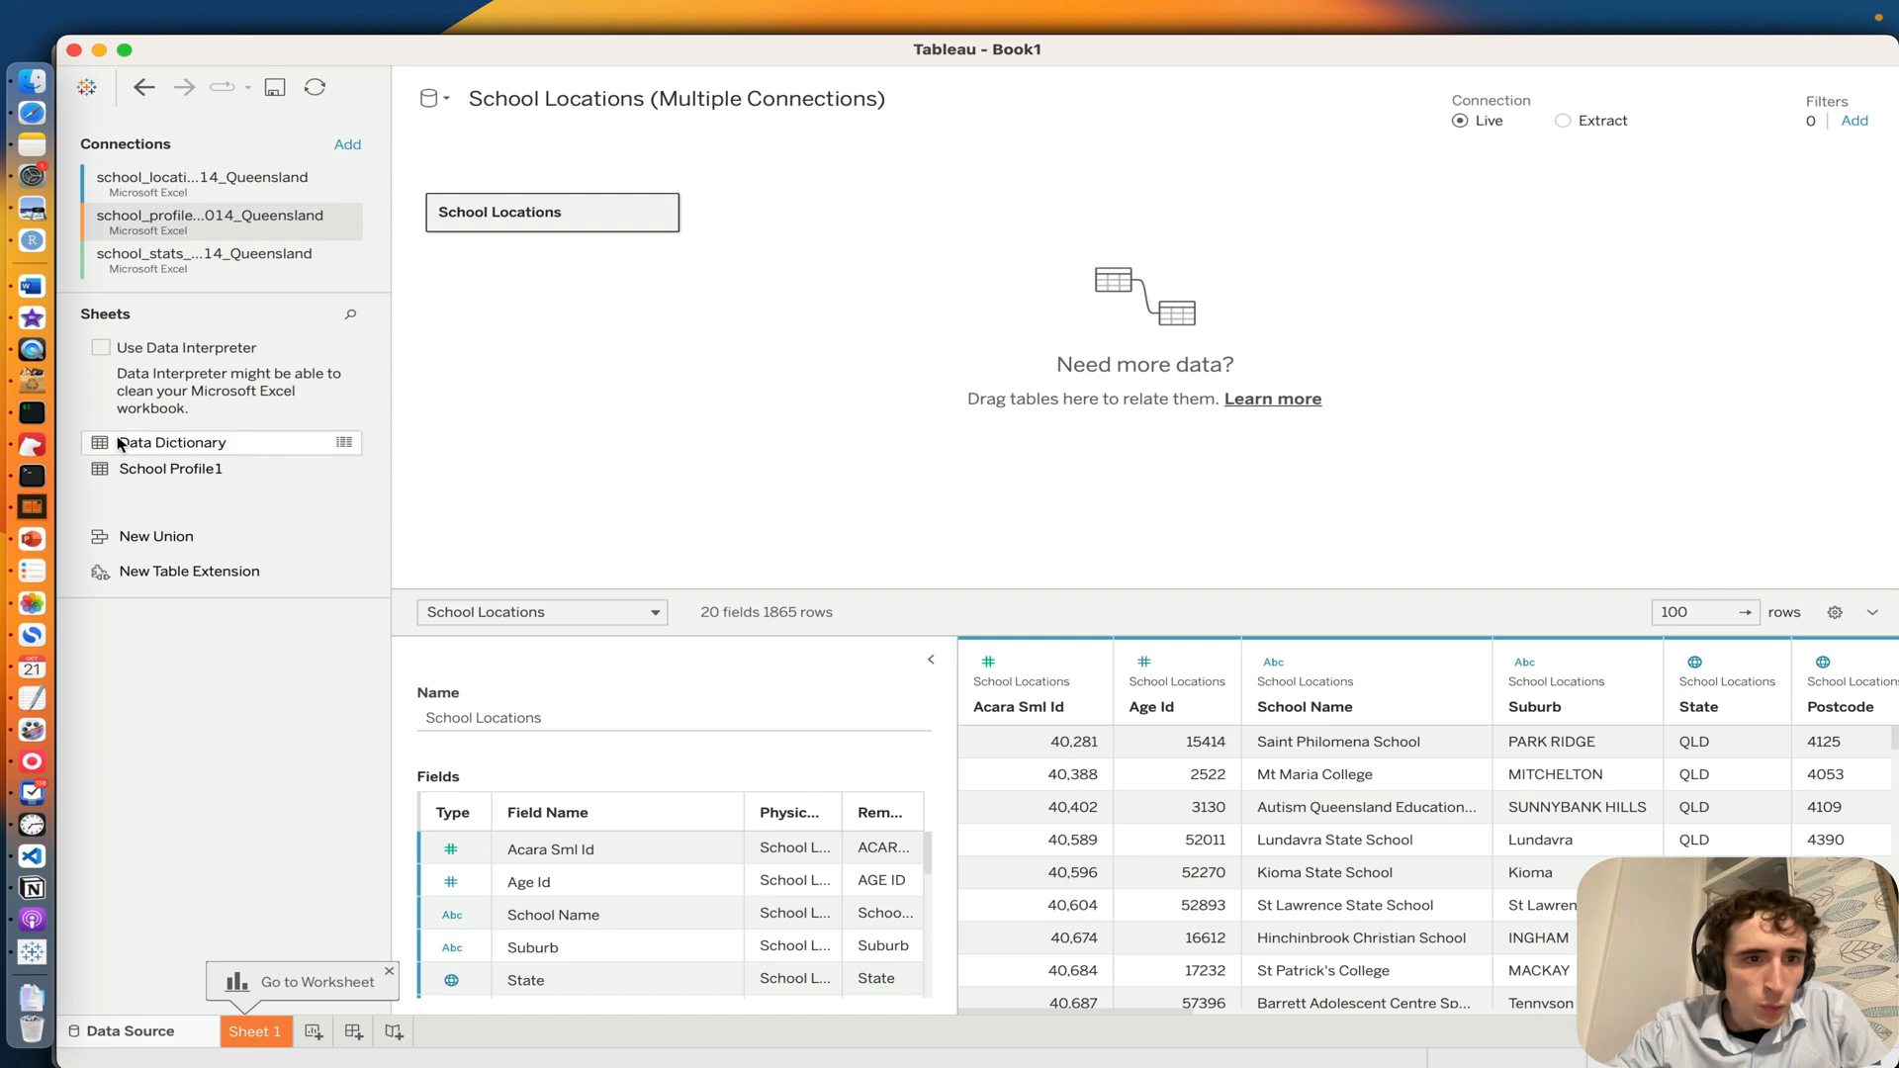
left_click(342, 443)
scroll(805, 616, "down", 10)
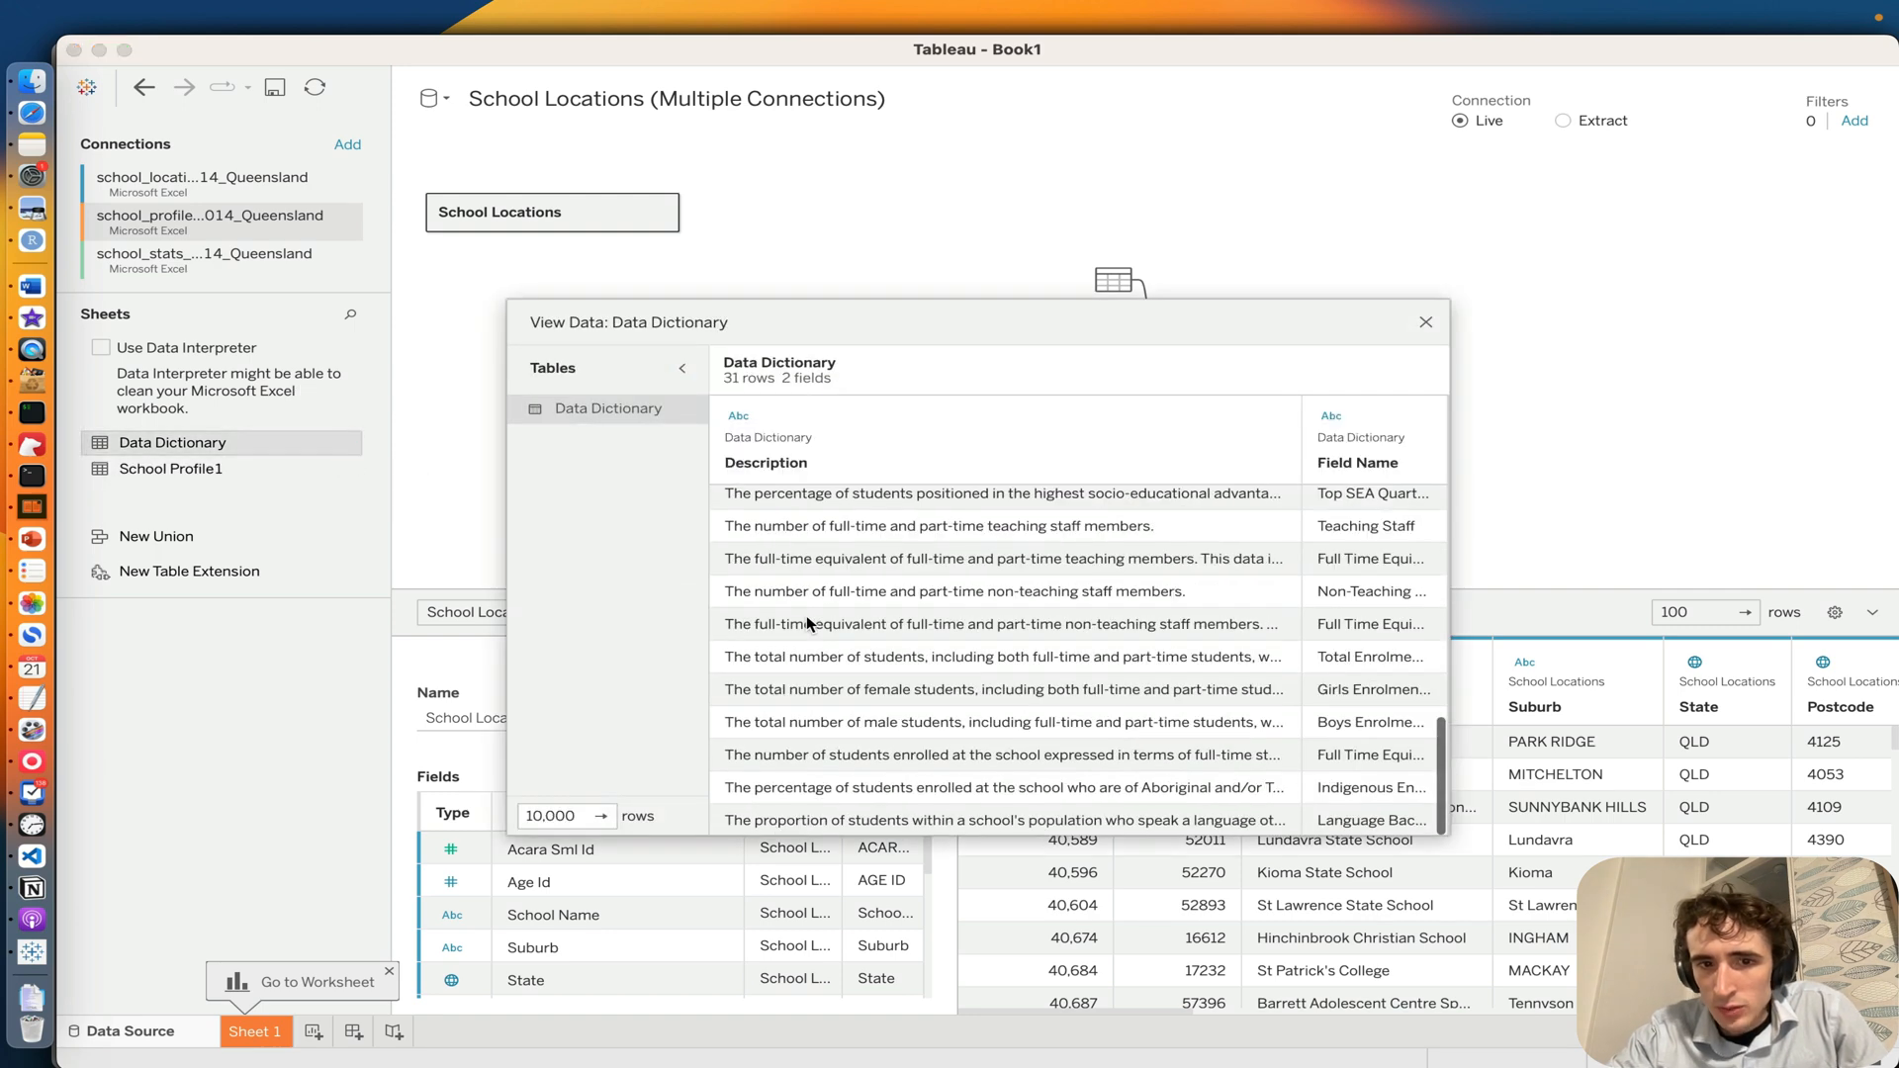
scroll(805, 615, "up", 10)
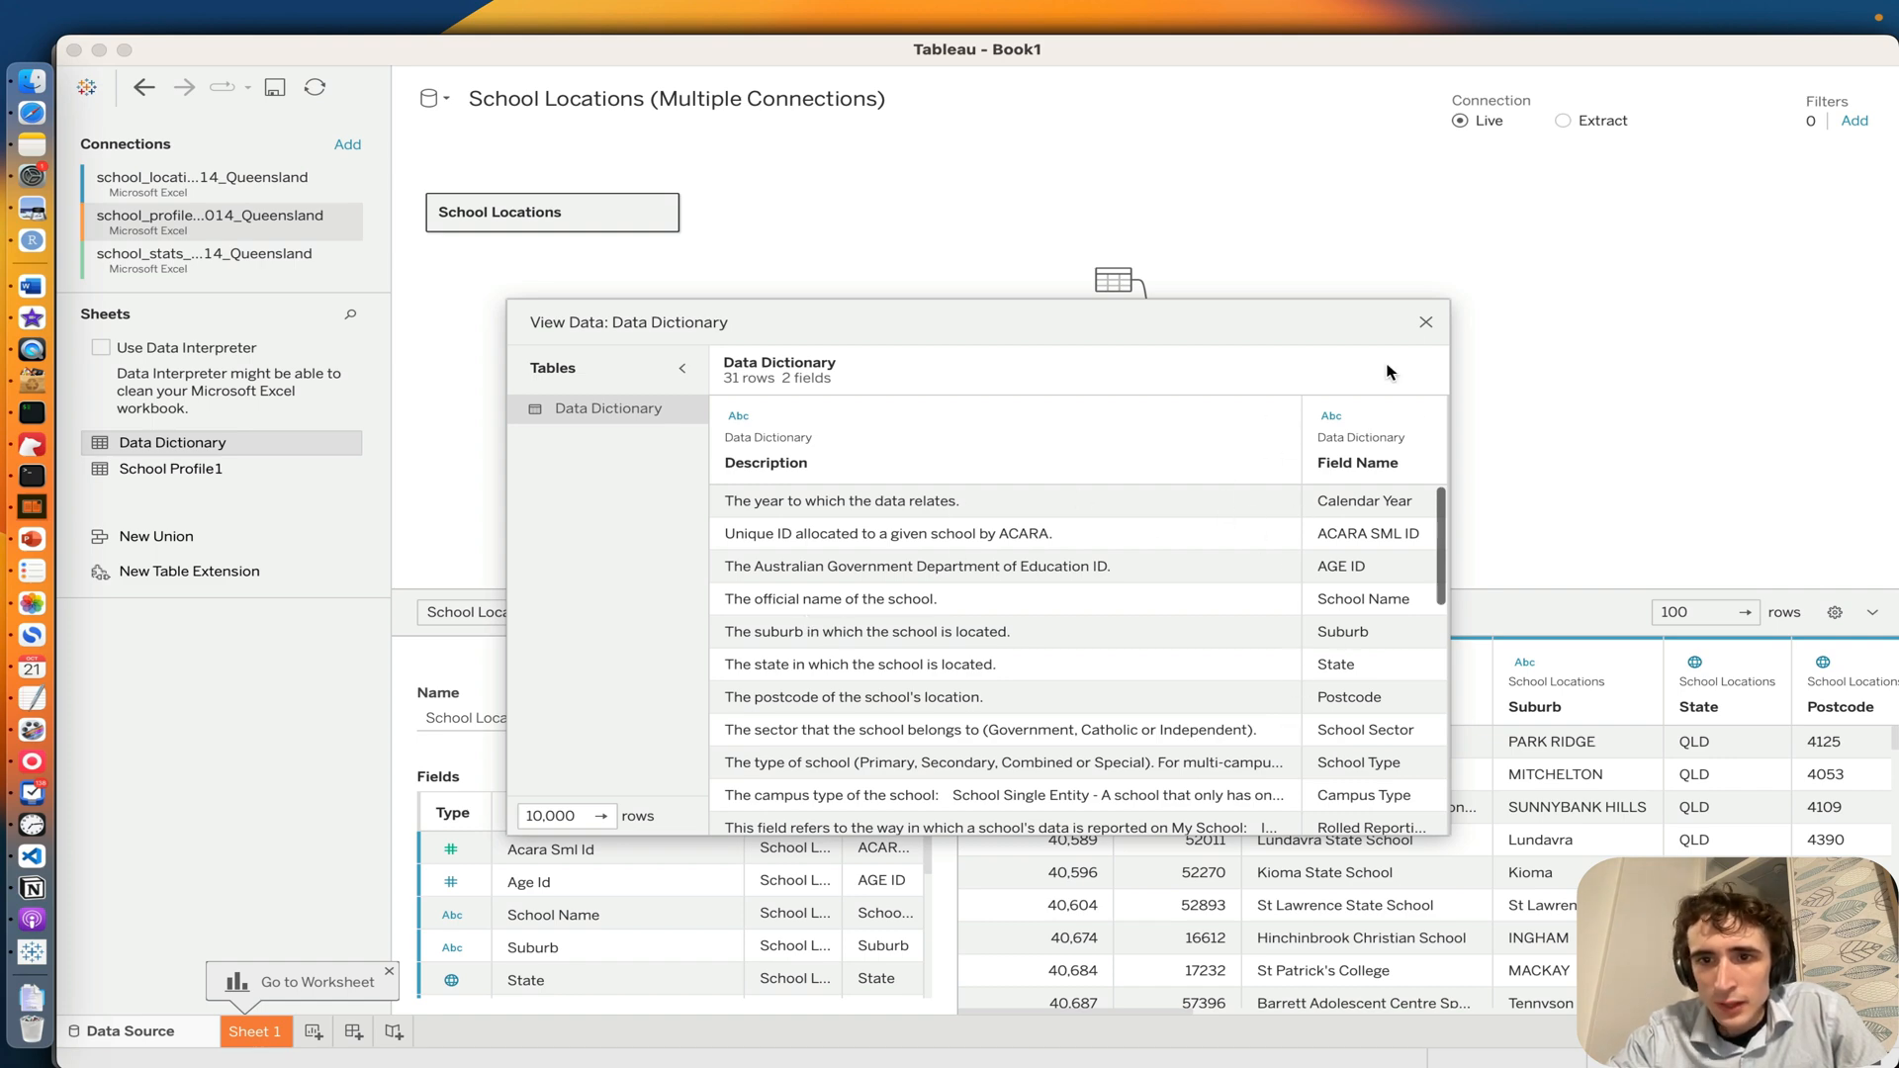
left_click(1428, 327)
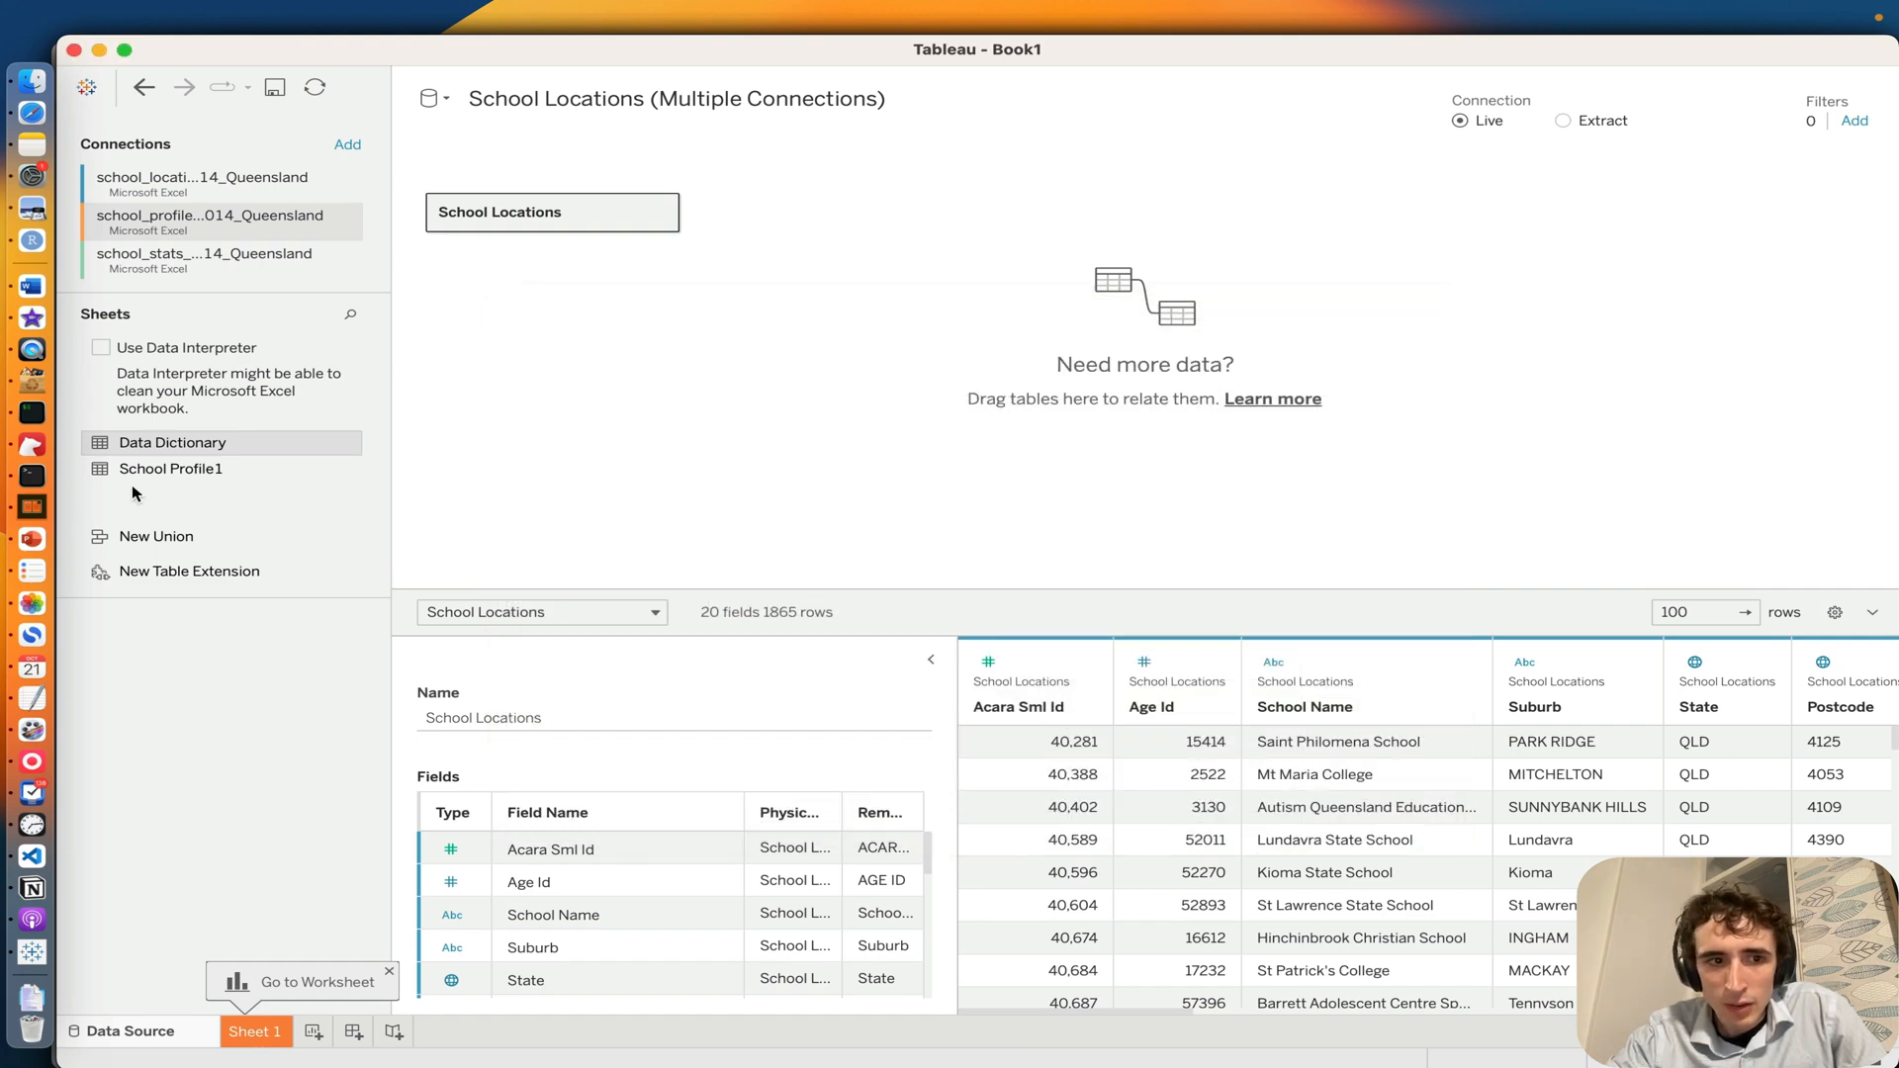
Step: Preview the School Profile1 sheet's rows and add the sheet to the canvas as a table related to School Locations
left_click(161, 475)
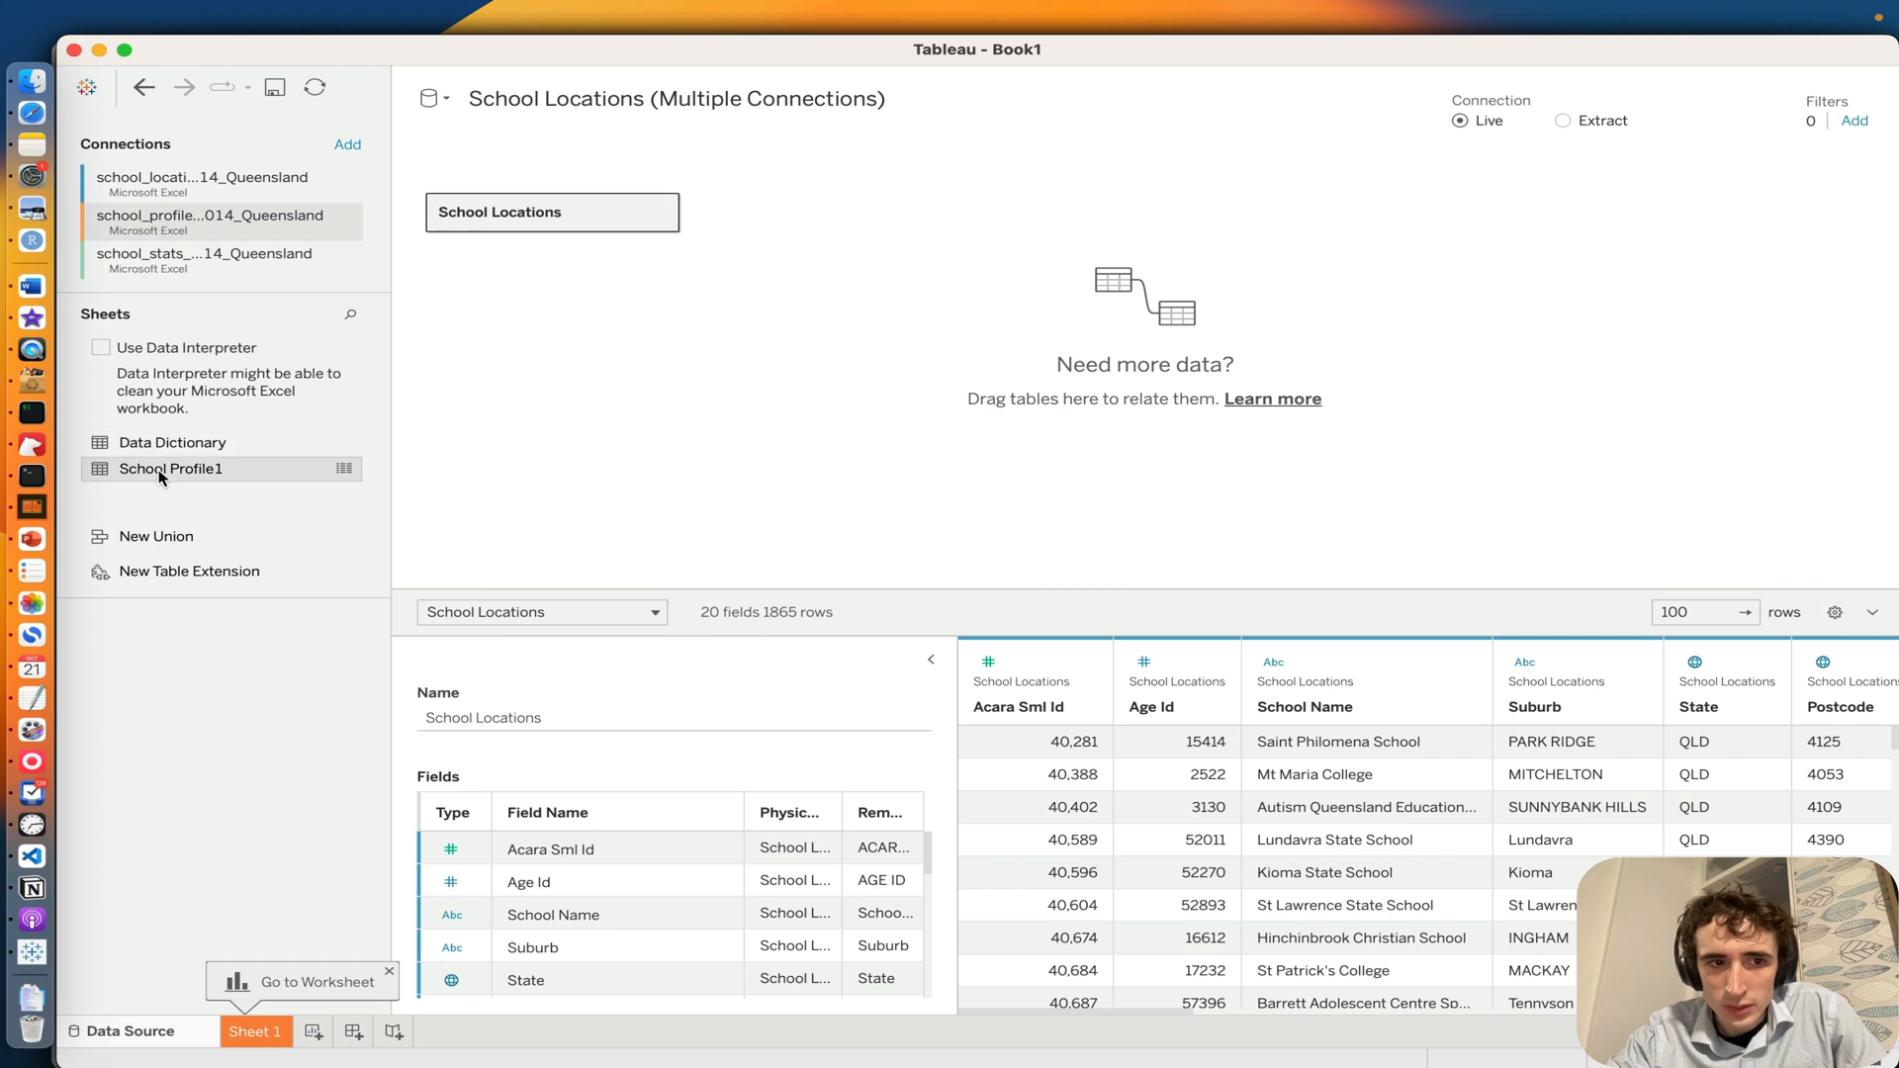
left_click(344, 471)
scroll(1284, 398, "down", 3)
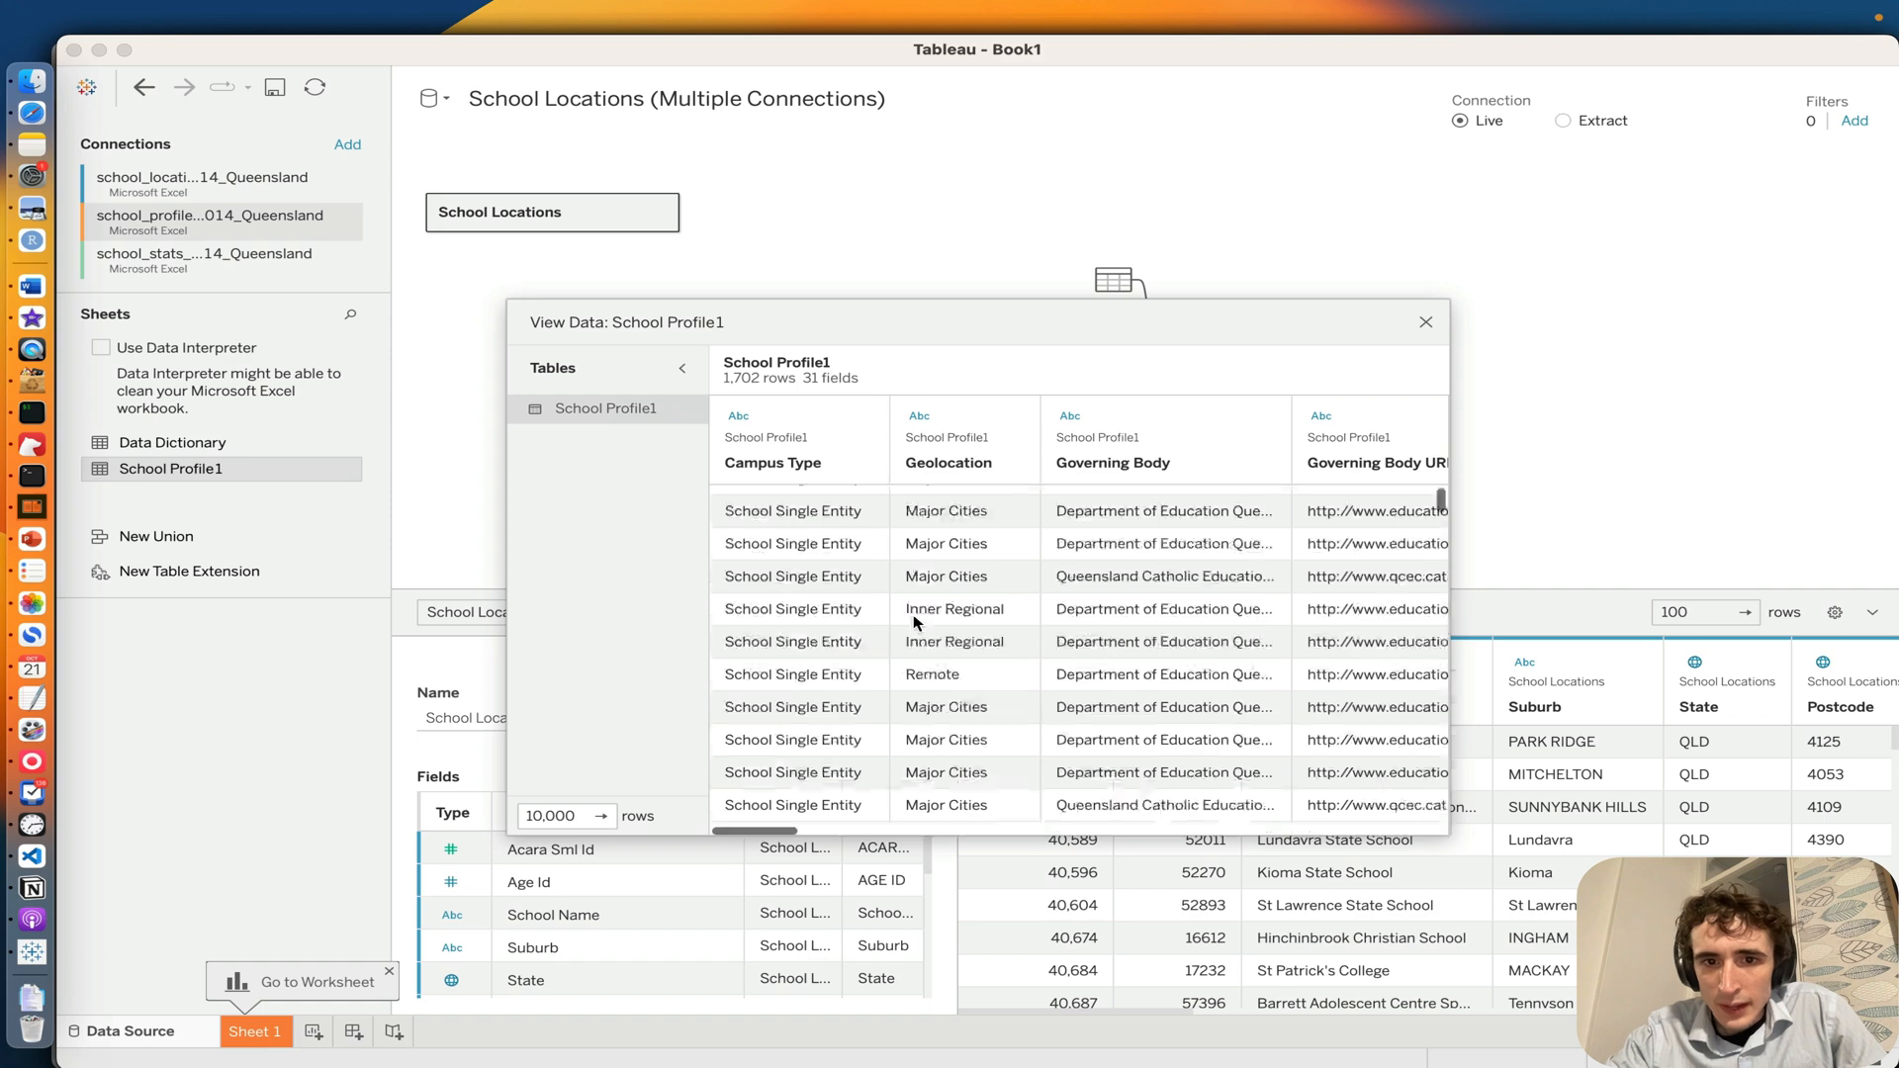
left_click(1426, 322)
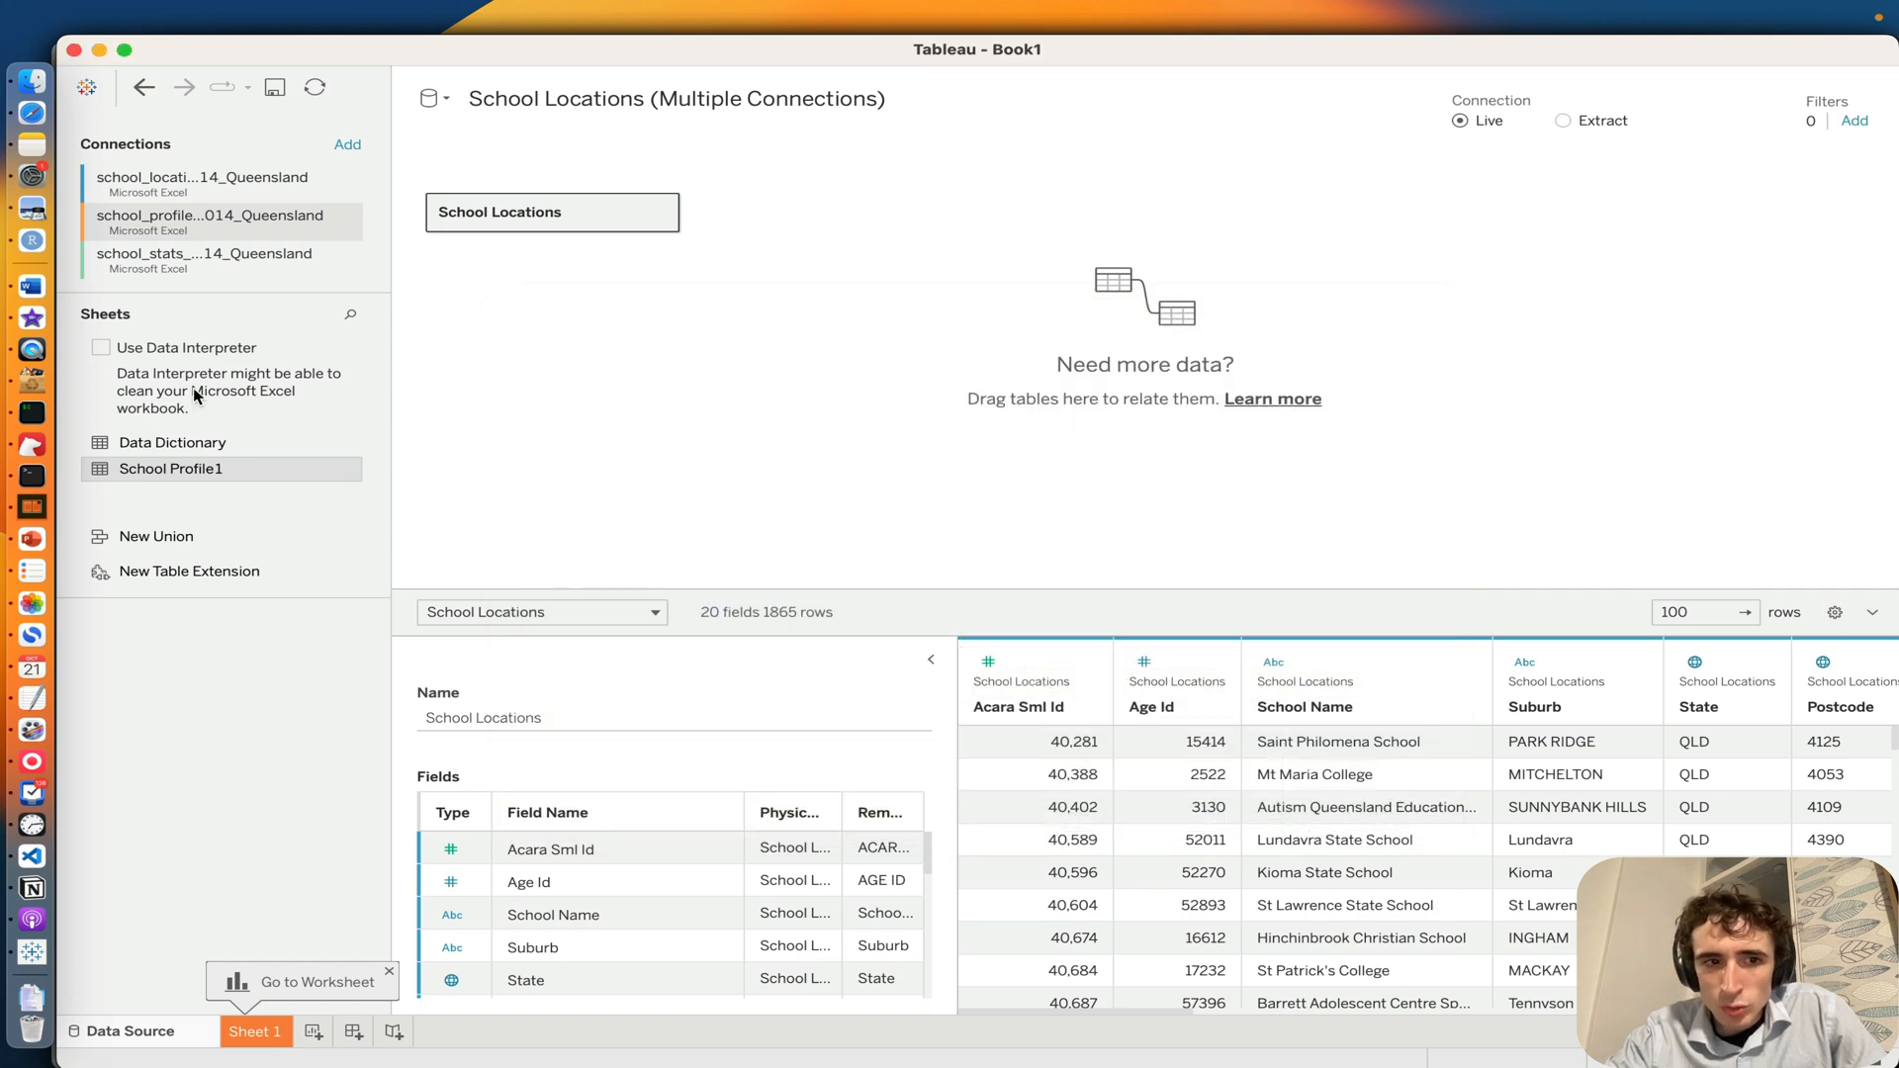
left_click_drag(198, 476, 953, 323)
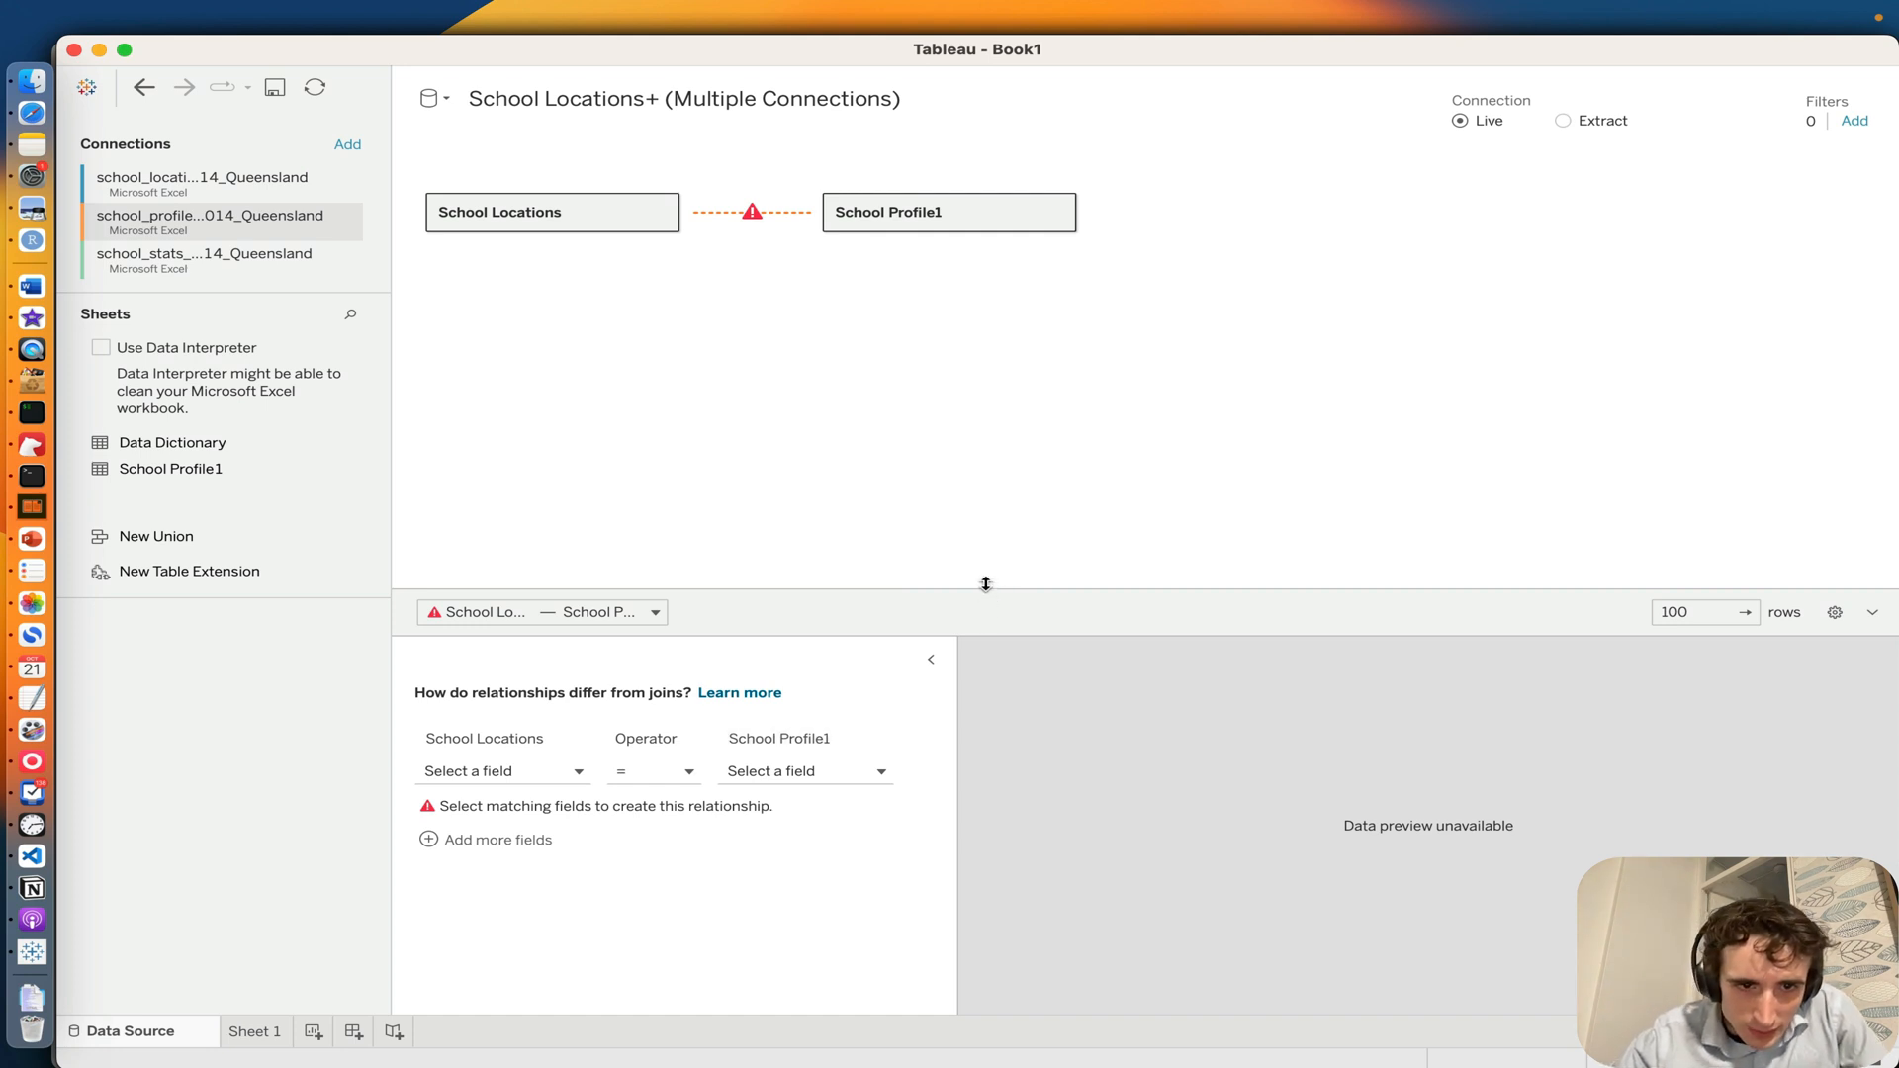
Step: Define the relationship between the two tables as Acara Sml Id in School Locations equal to ACARA SML ID (School Profile1)
left_click_drag(987, 586, 990, 351)
left_click(501, 530)
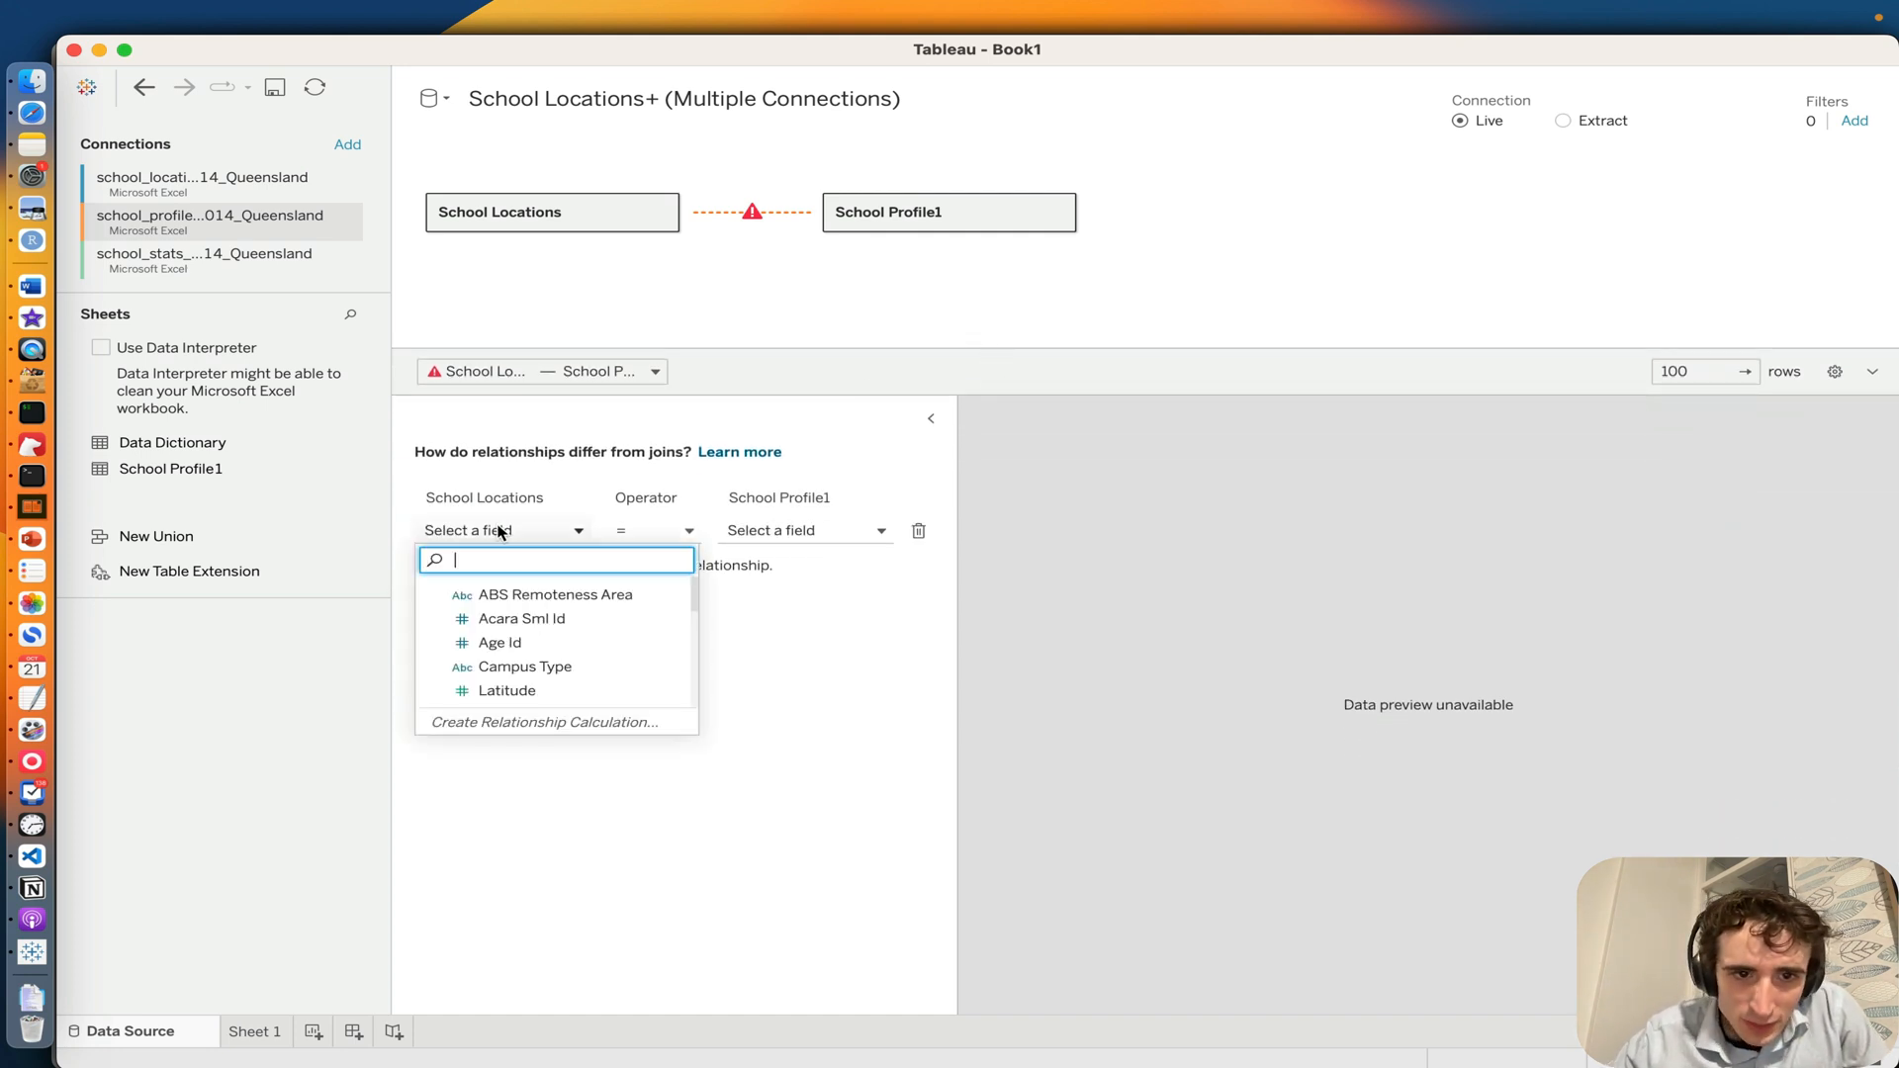
scroll(522, 635, "down", 4)
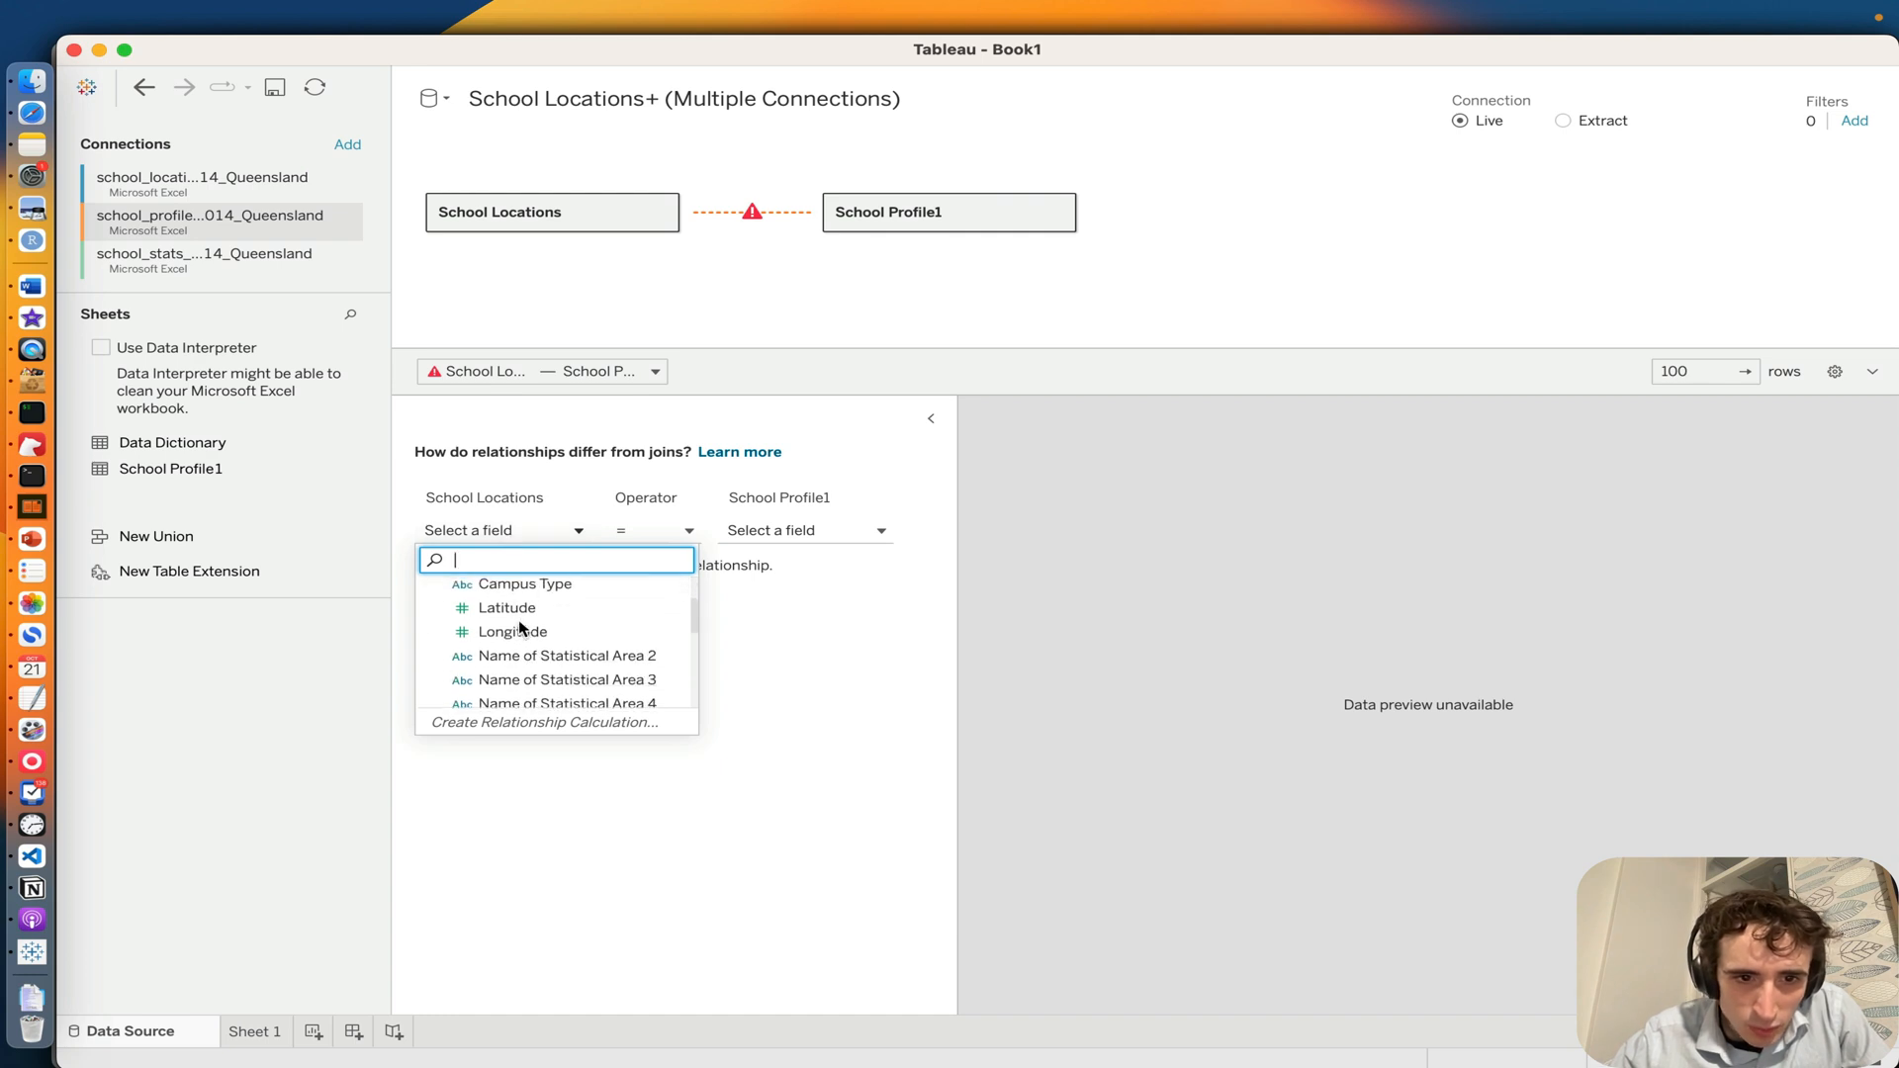
type("ac")
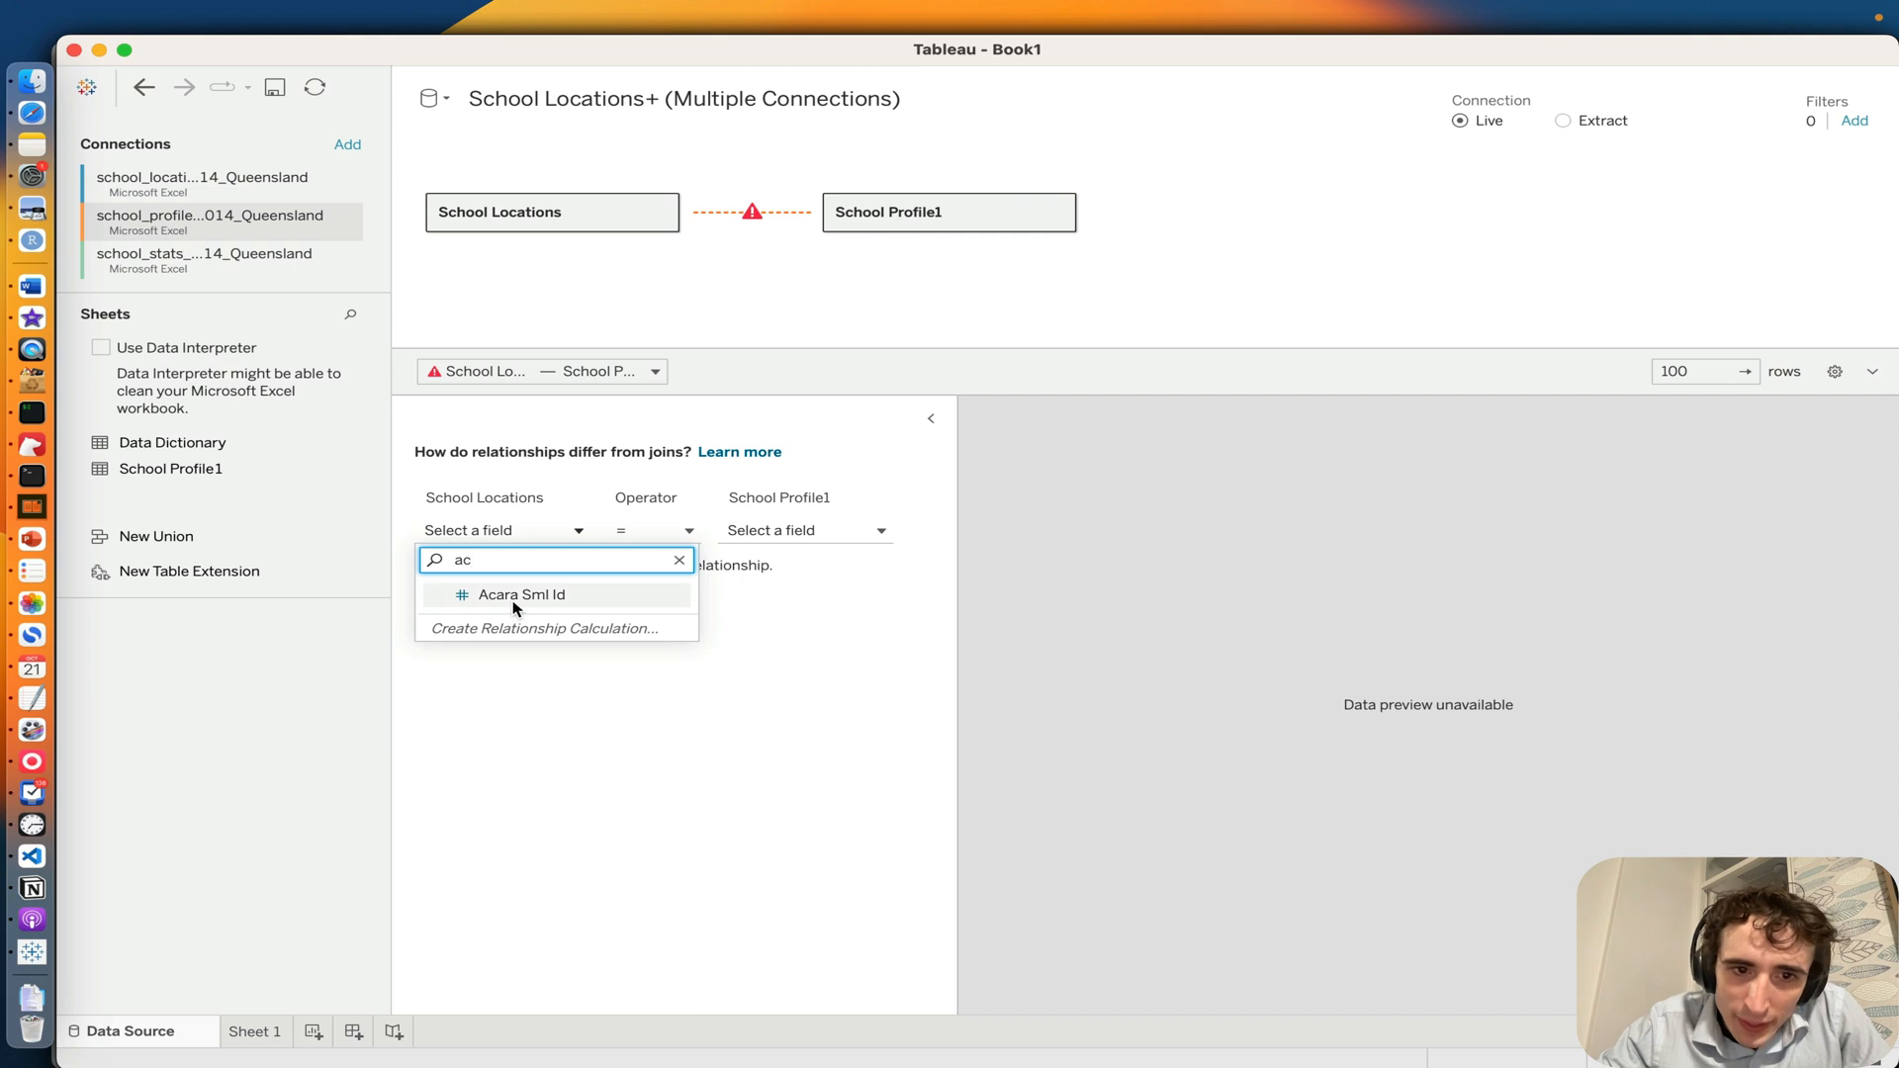
left_click(516, 599)
left_click(769, 532)
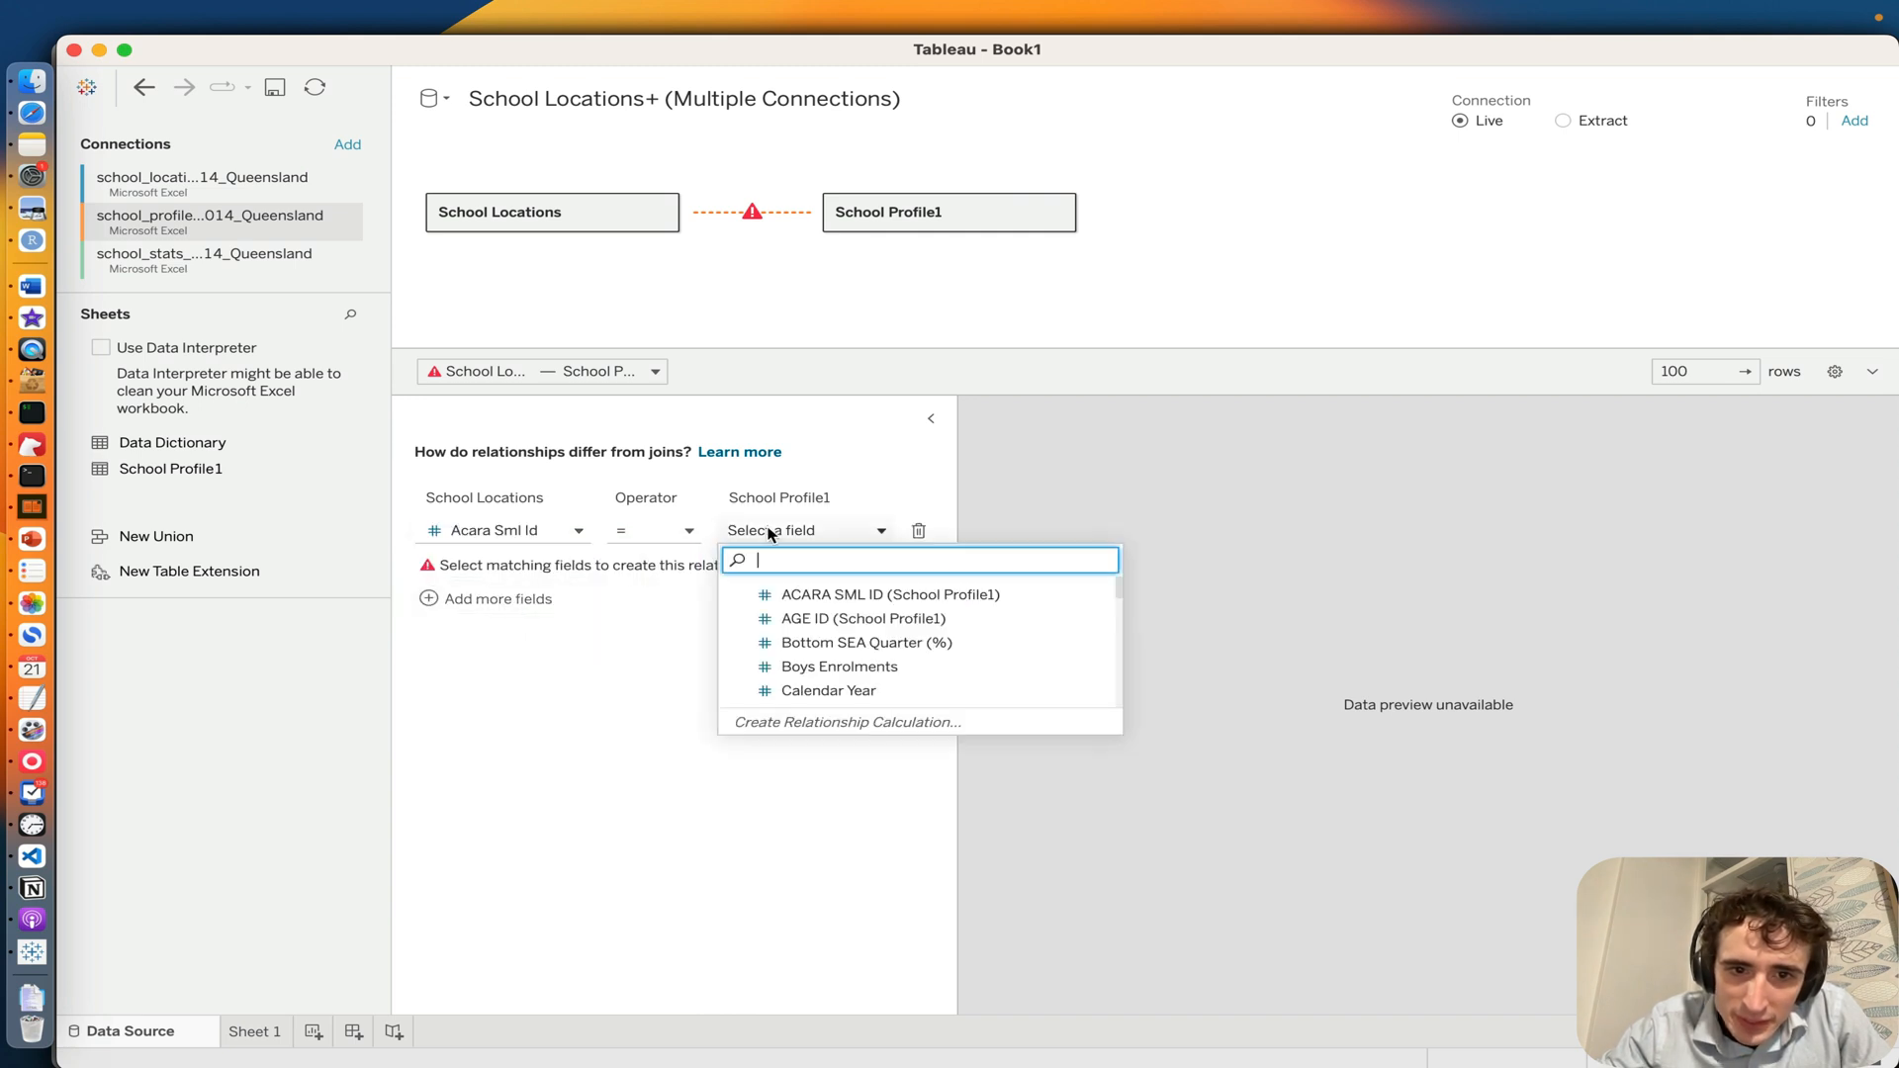
scroll(772, 636, "down", 3)
type("aca")
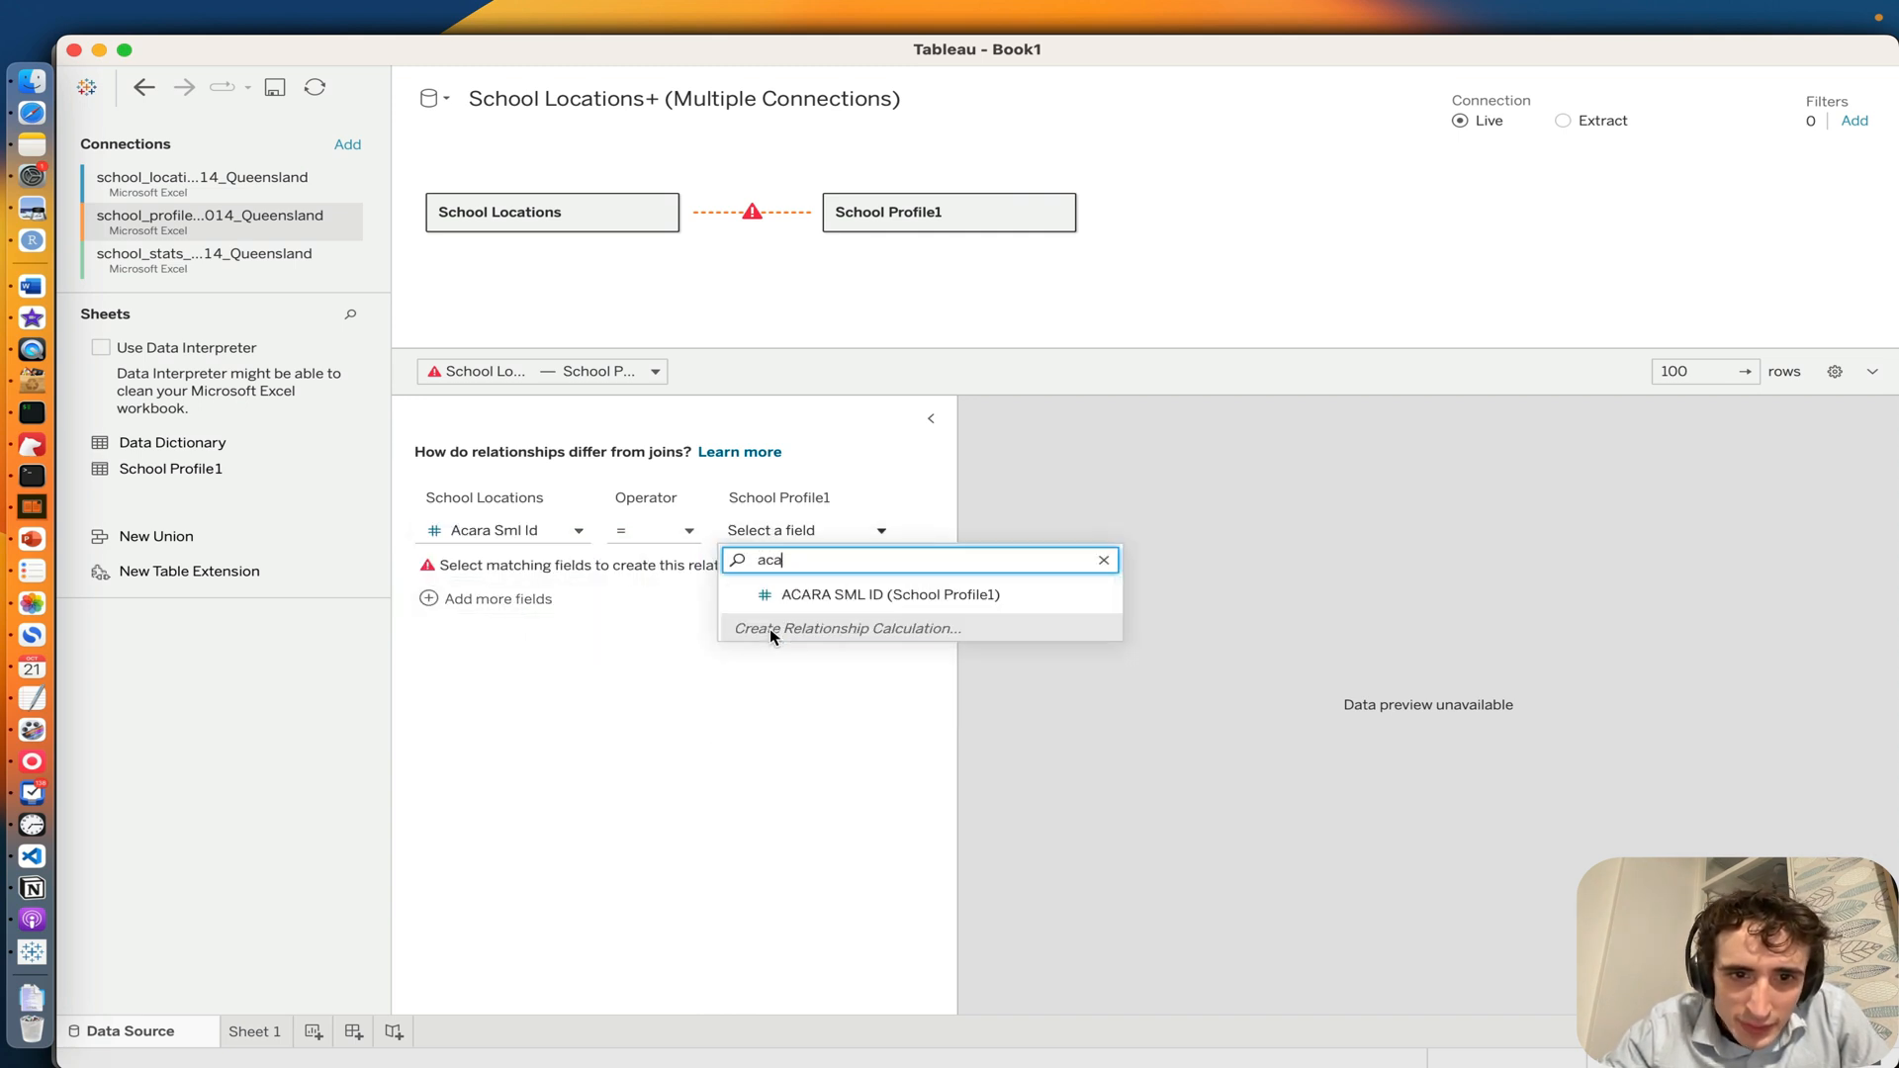
type("ra")
left_click(781, 595)
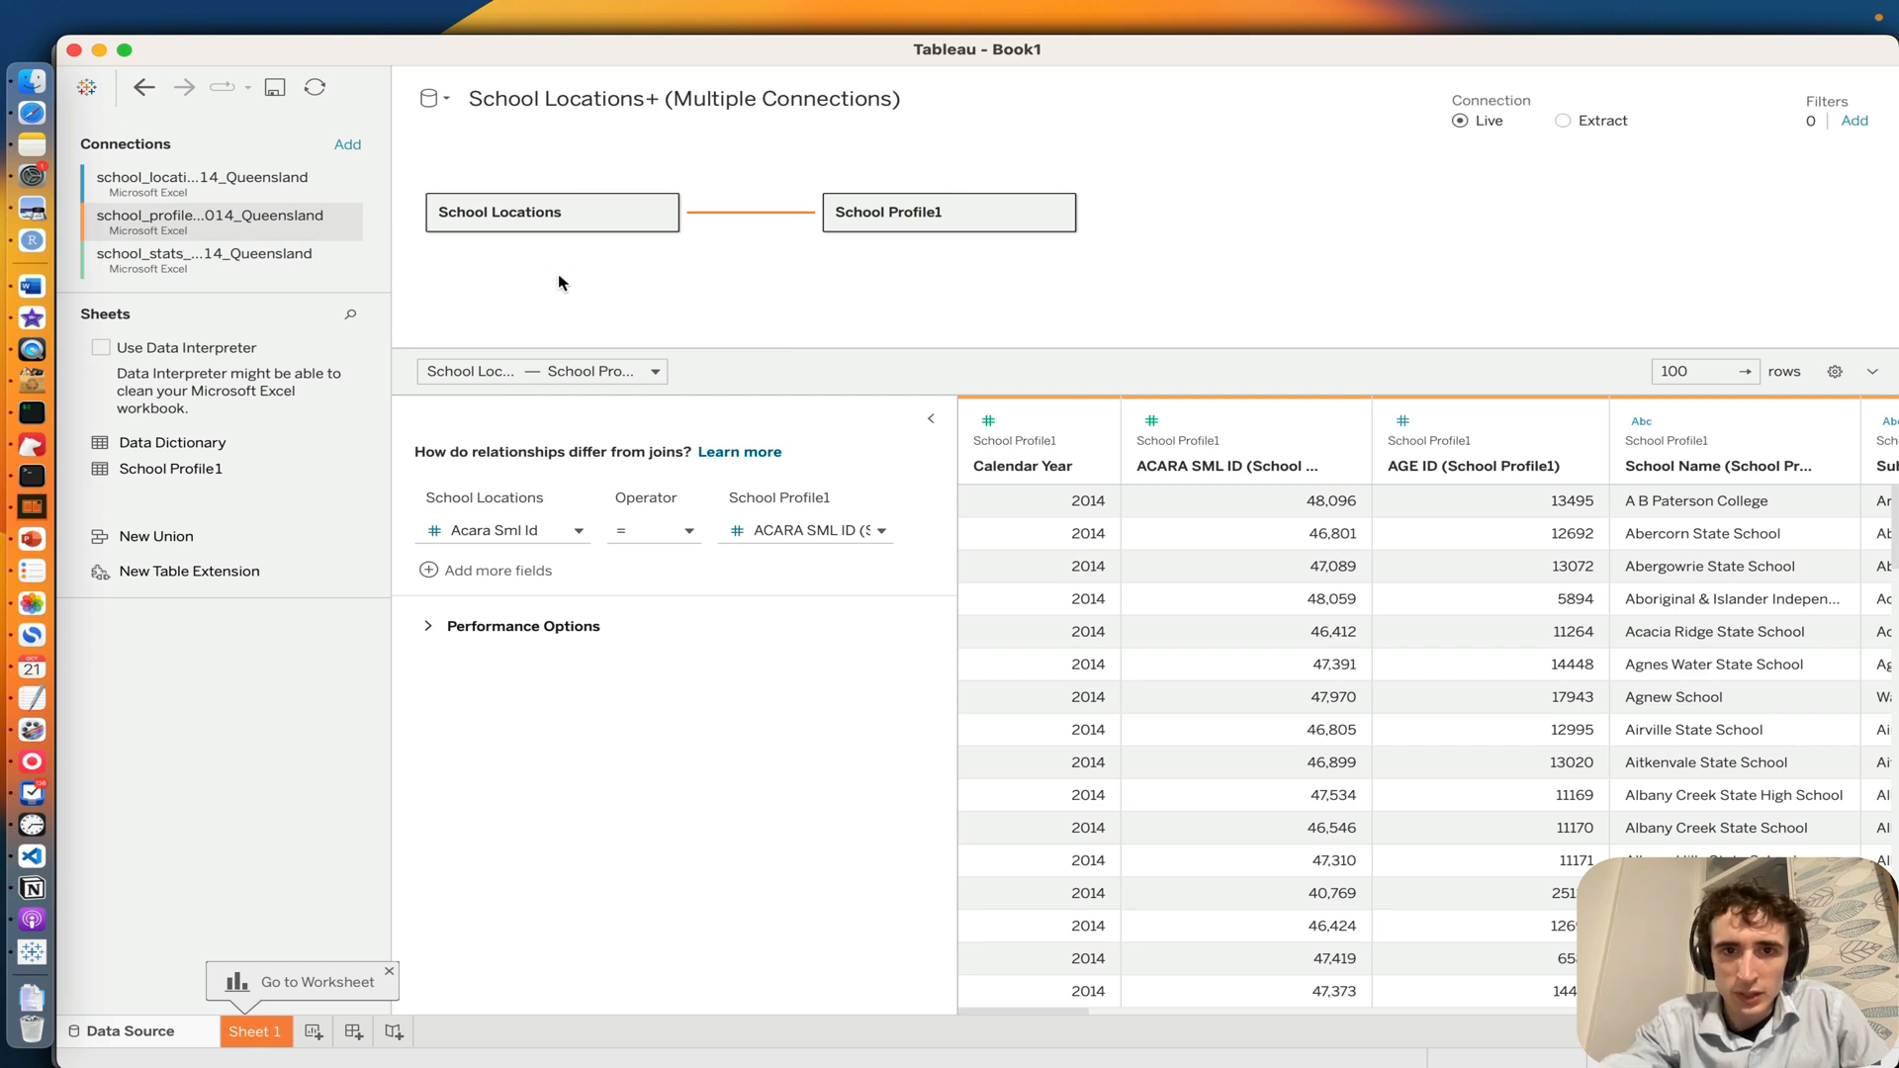
Step: Examine the field descriptions in the Data Dictionary sheet of the school_stats 2014 Queensland connection
left_click(193, 269)
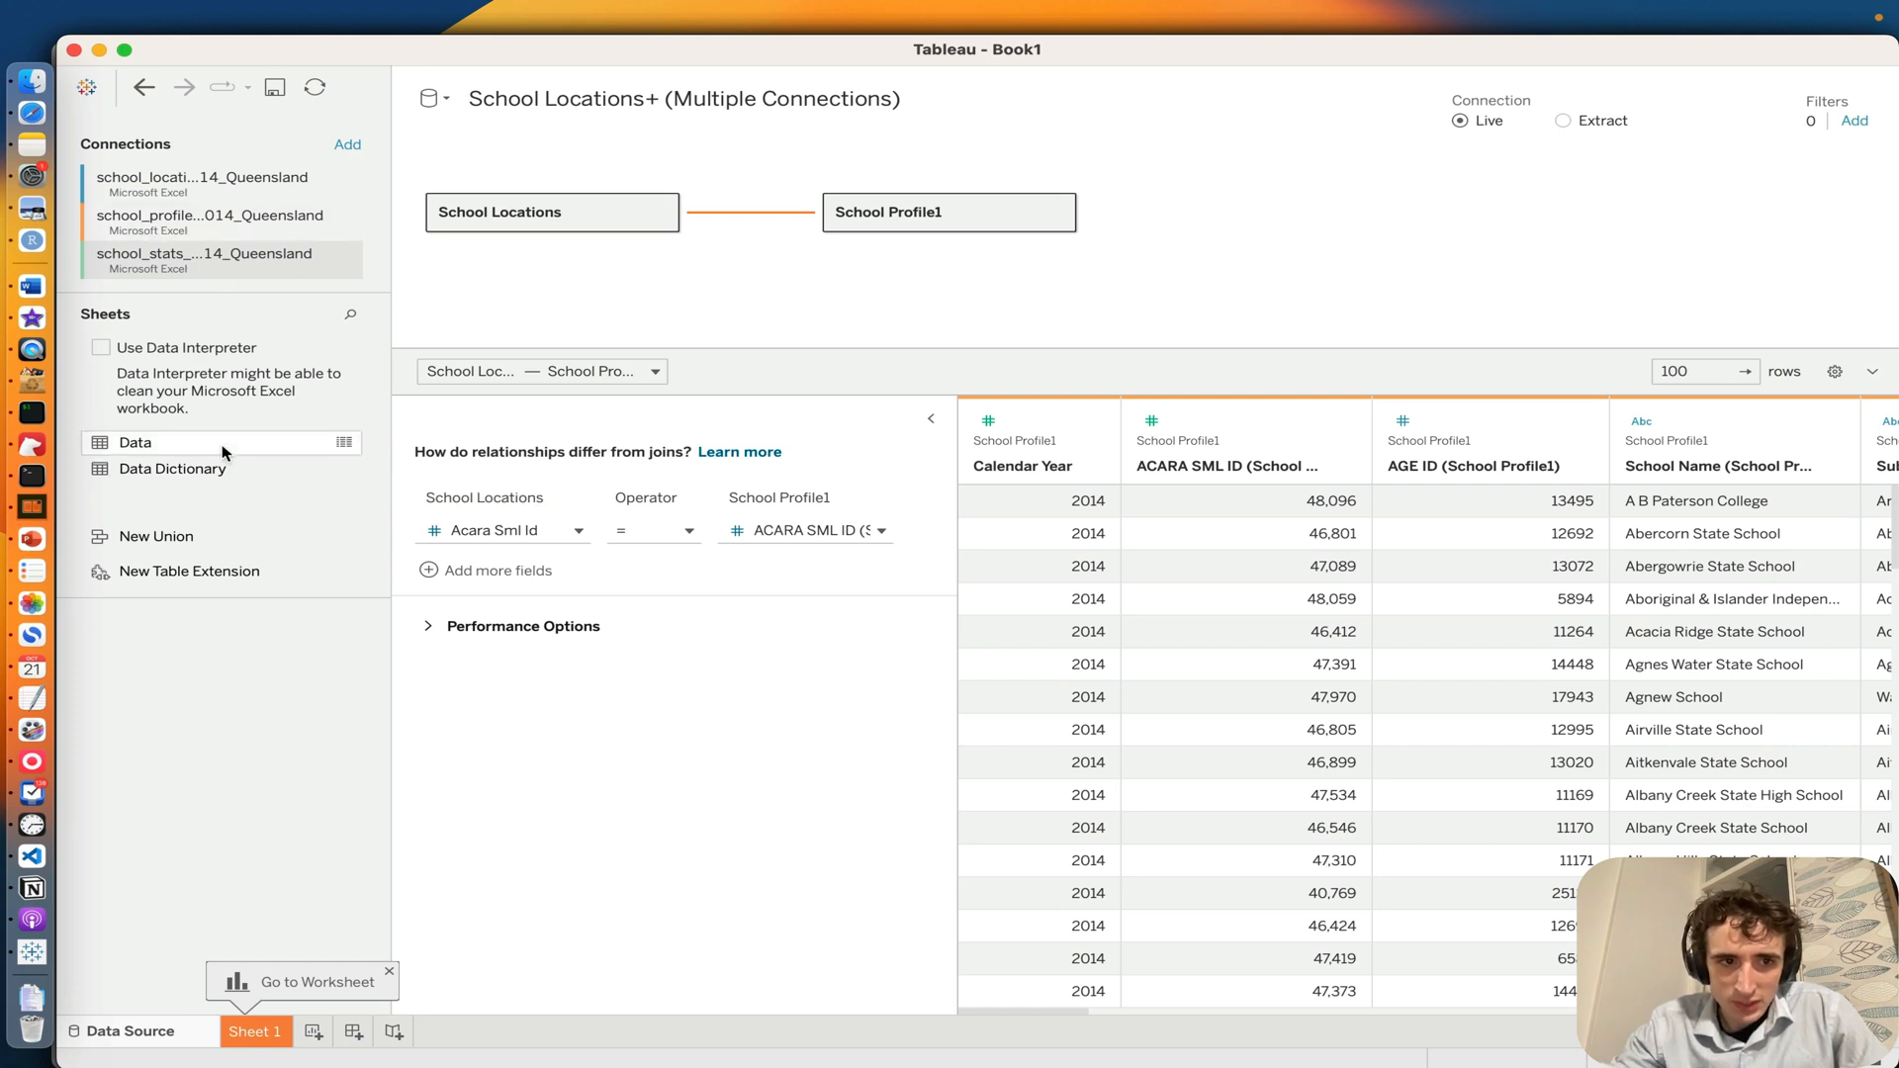
left_click(341, 473)
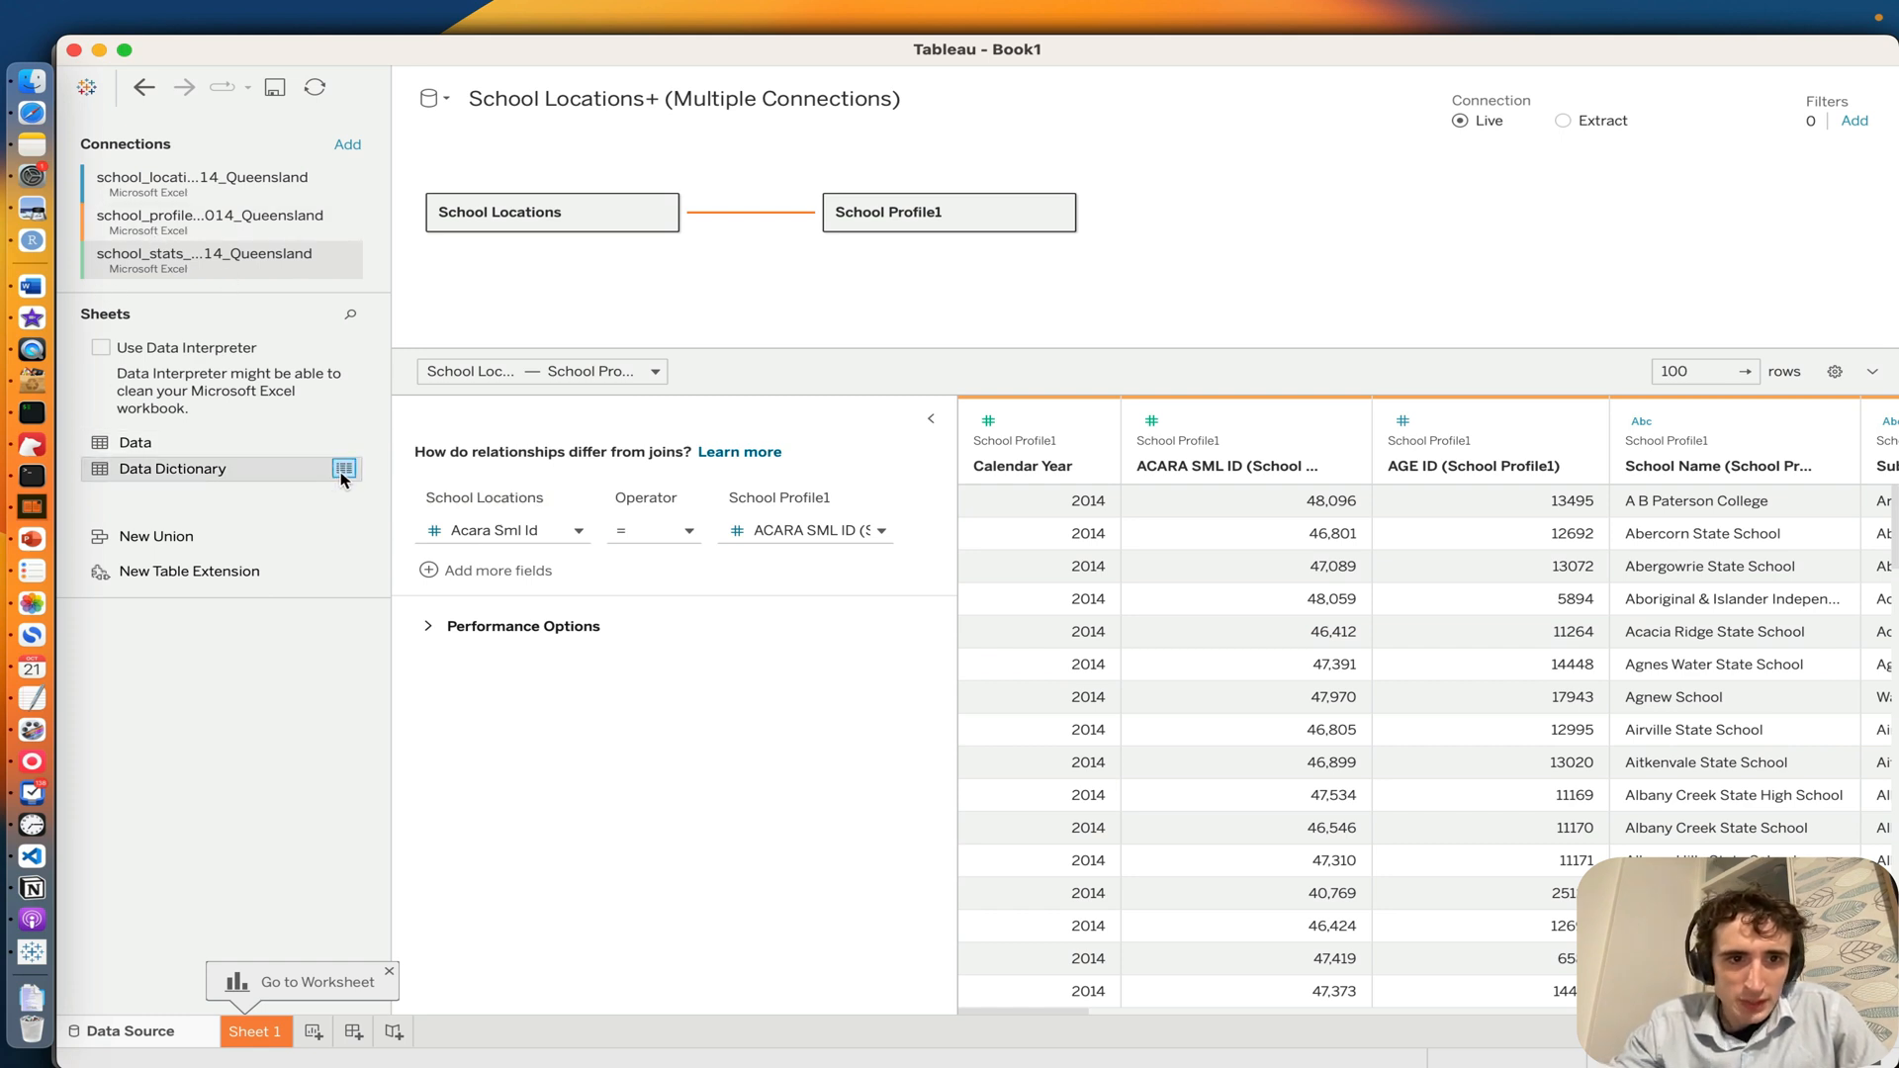
scroll(914, 695, "down", 5)
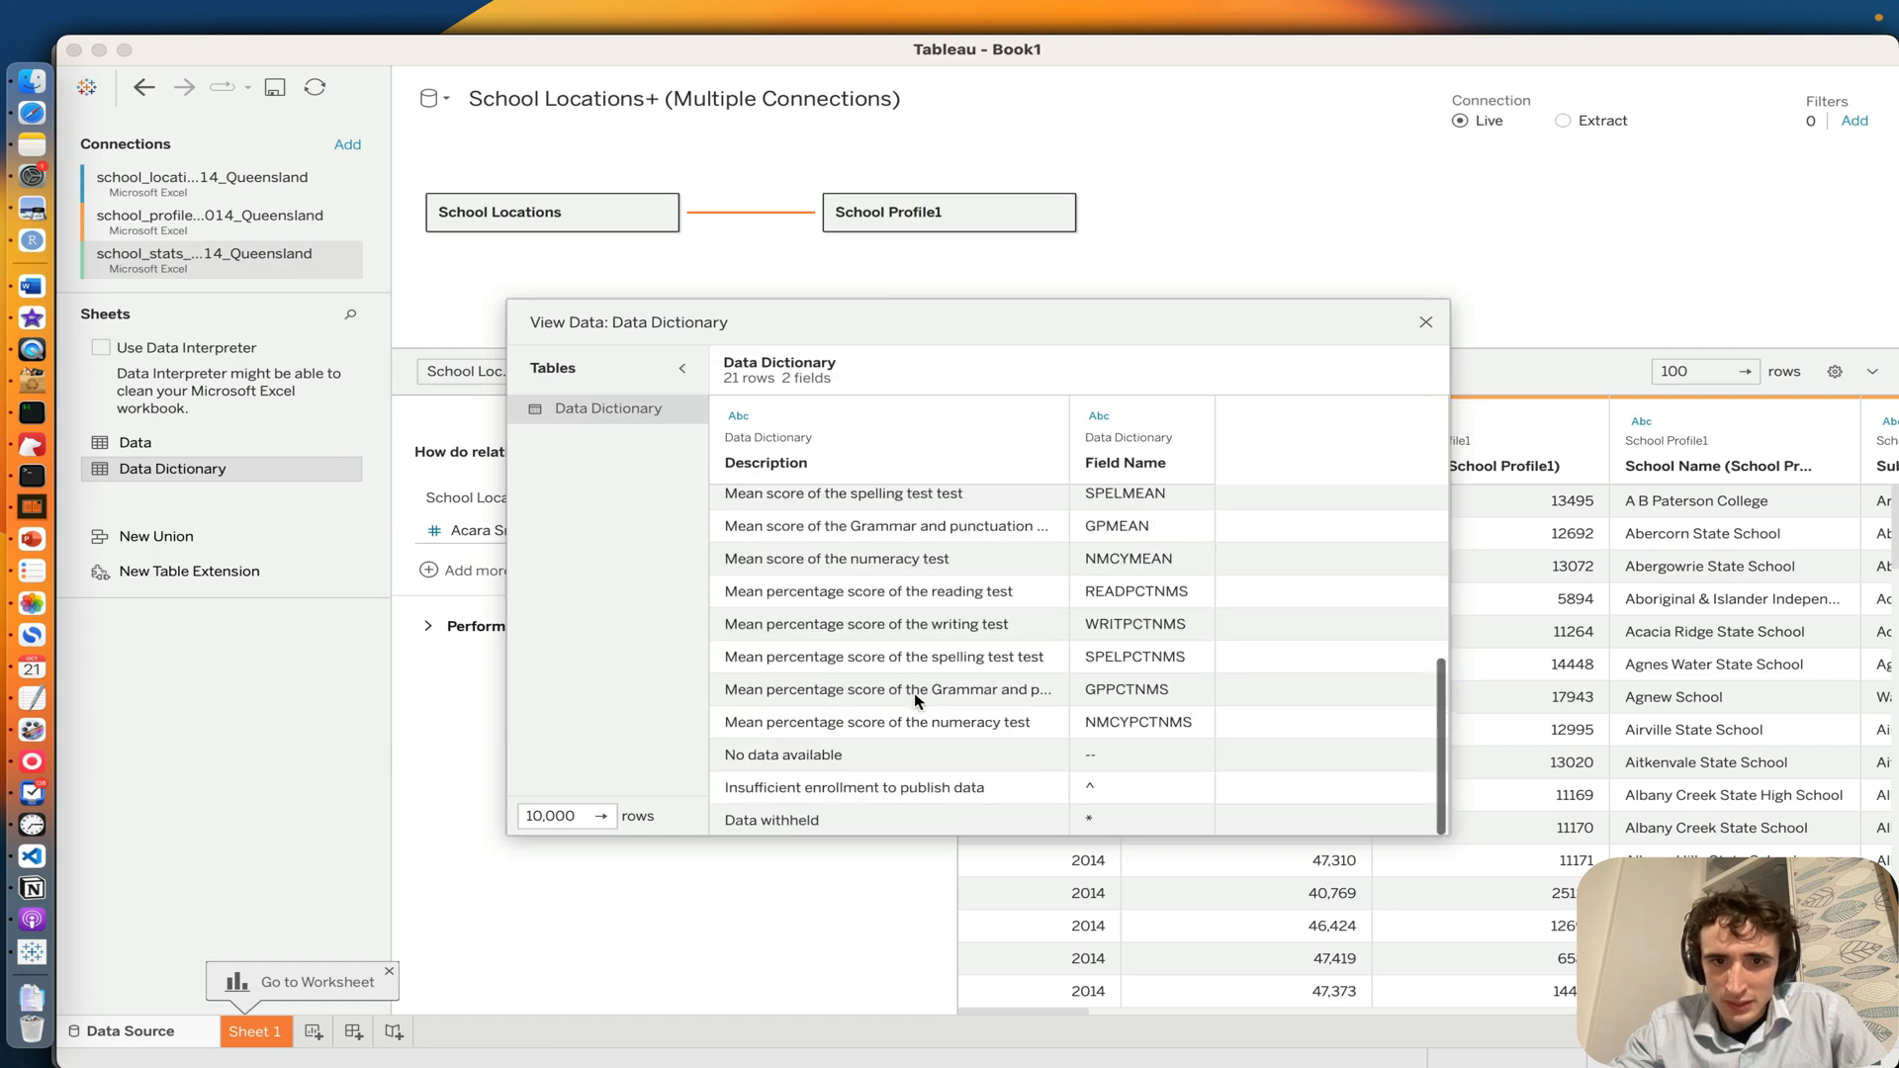
scroll(914, 695, "up", 5)
scroll(912, 705, "down", 5)
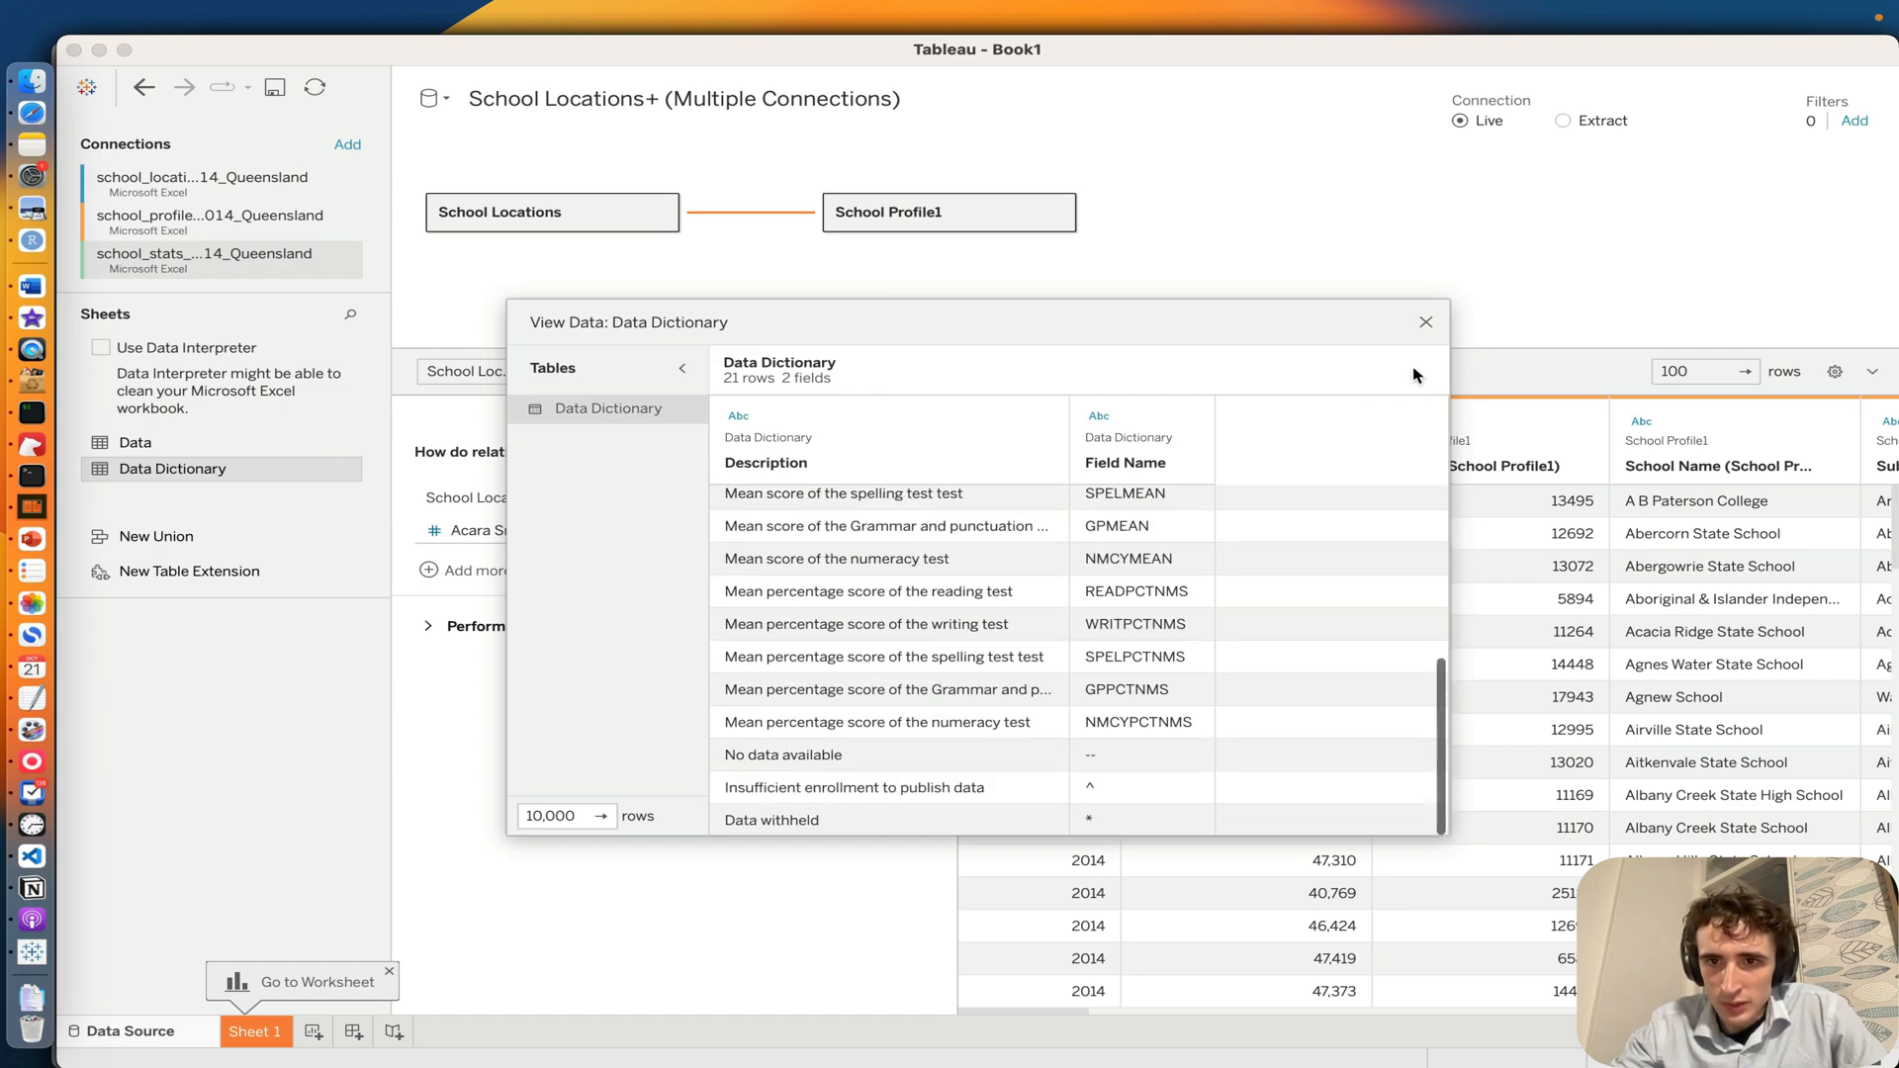
left_click(1426, 324)
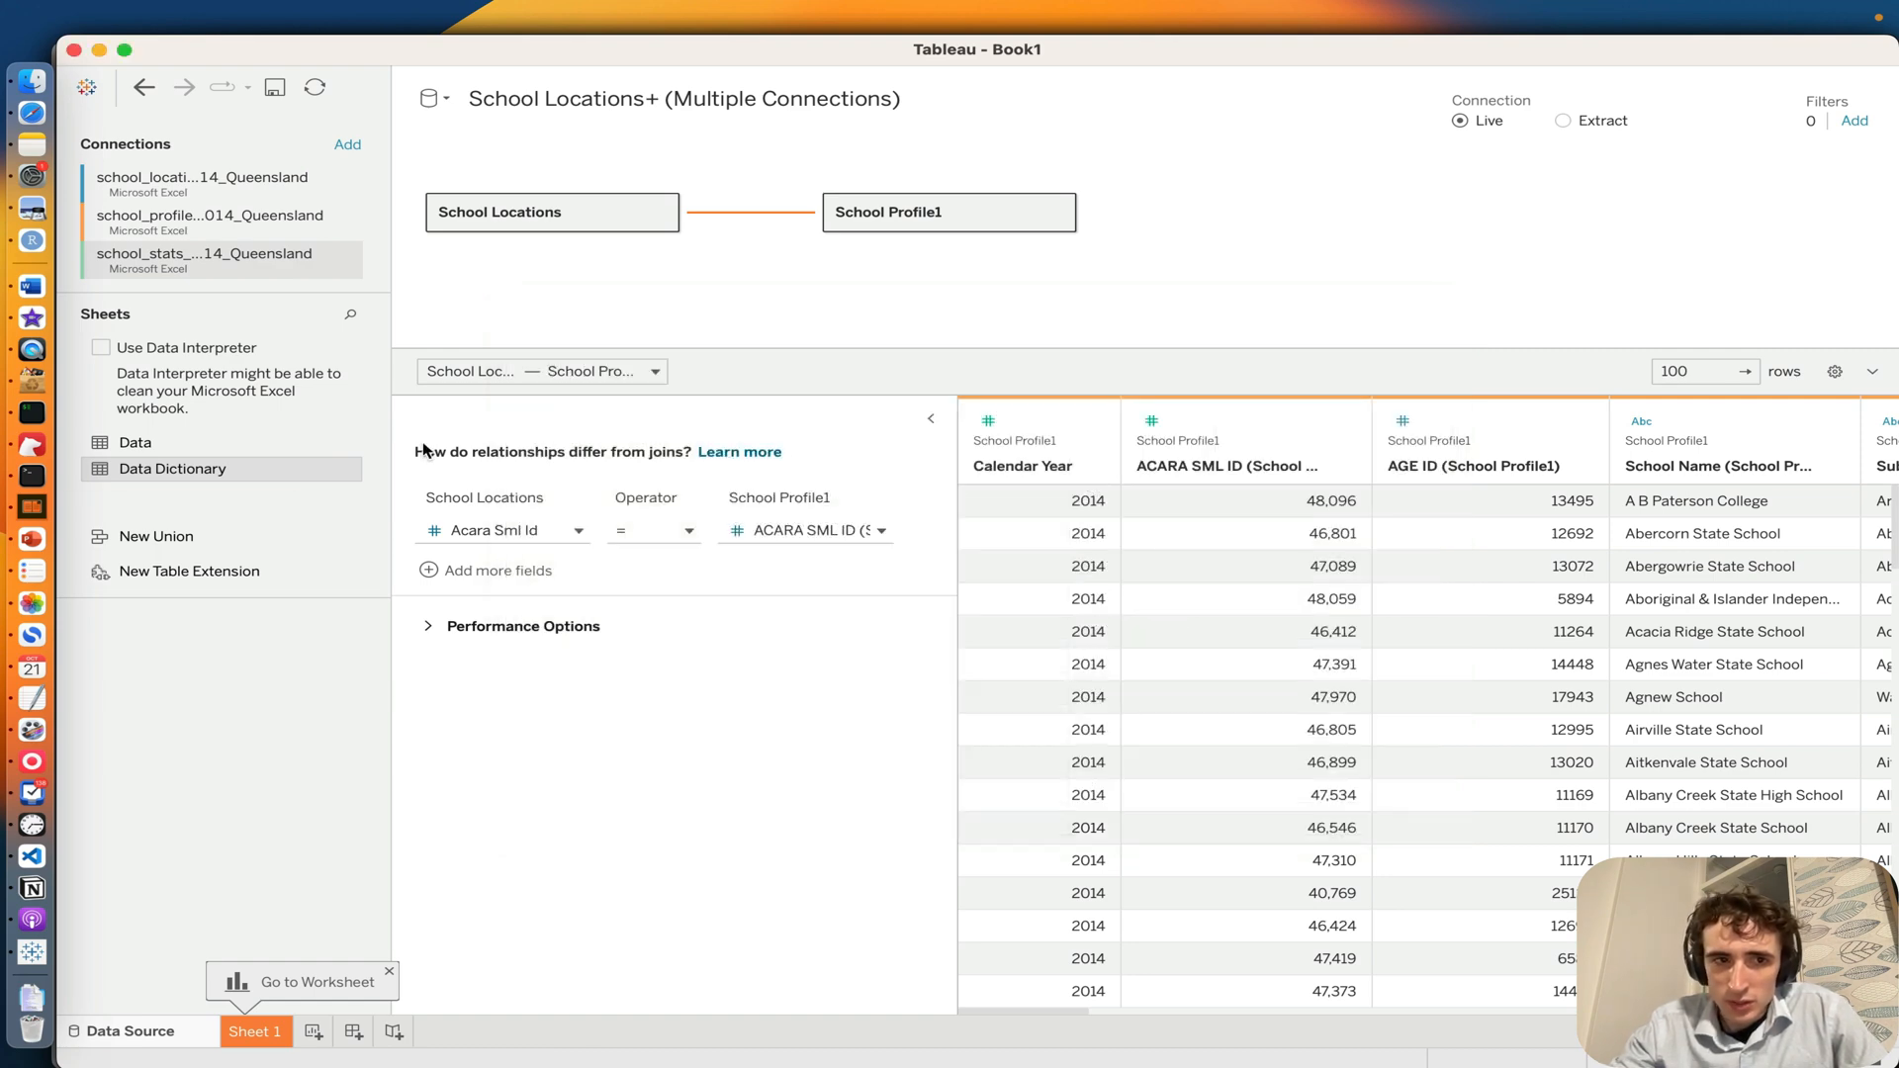
Step: Add the Data sheet to the canvas and relate it to School Locations with Acara Sml Id equal to ACARA SML ID (Data)
left_click_drag(123, 442, 763, 271)
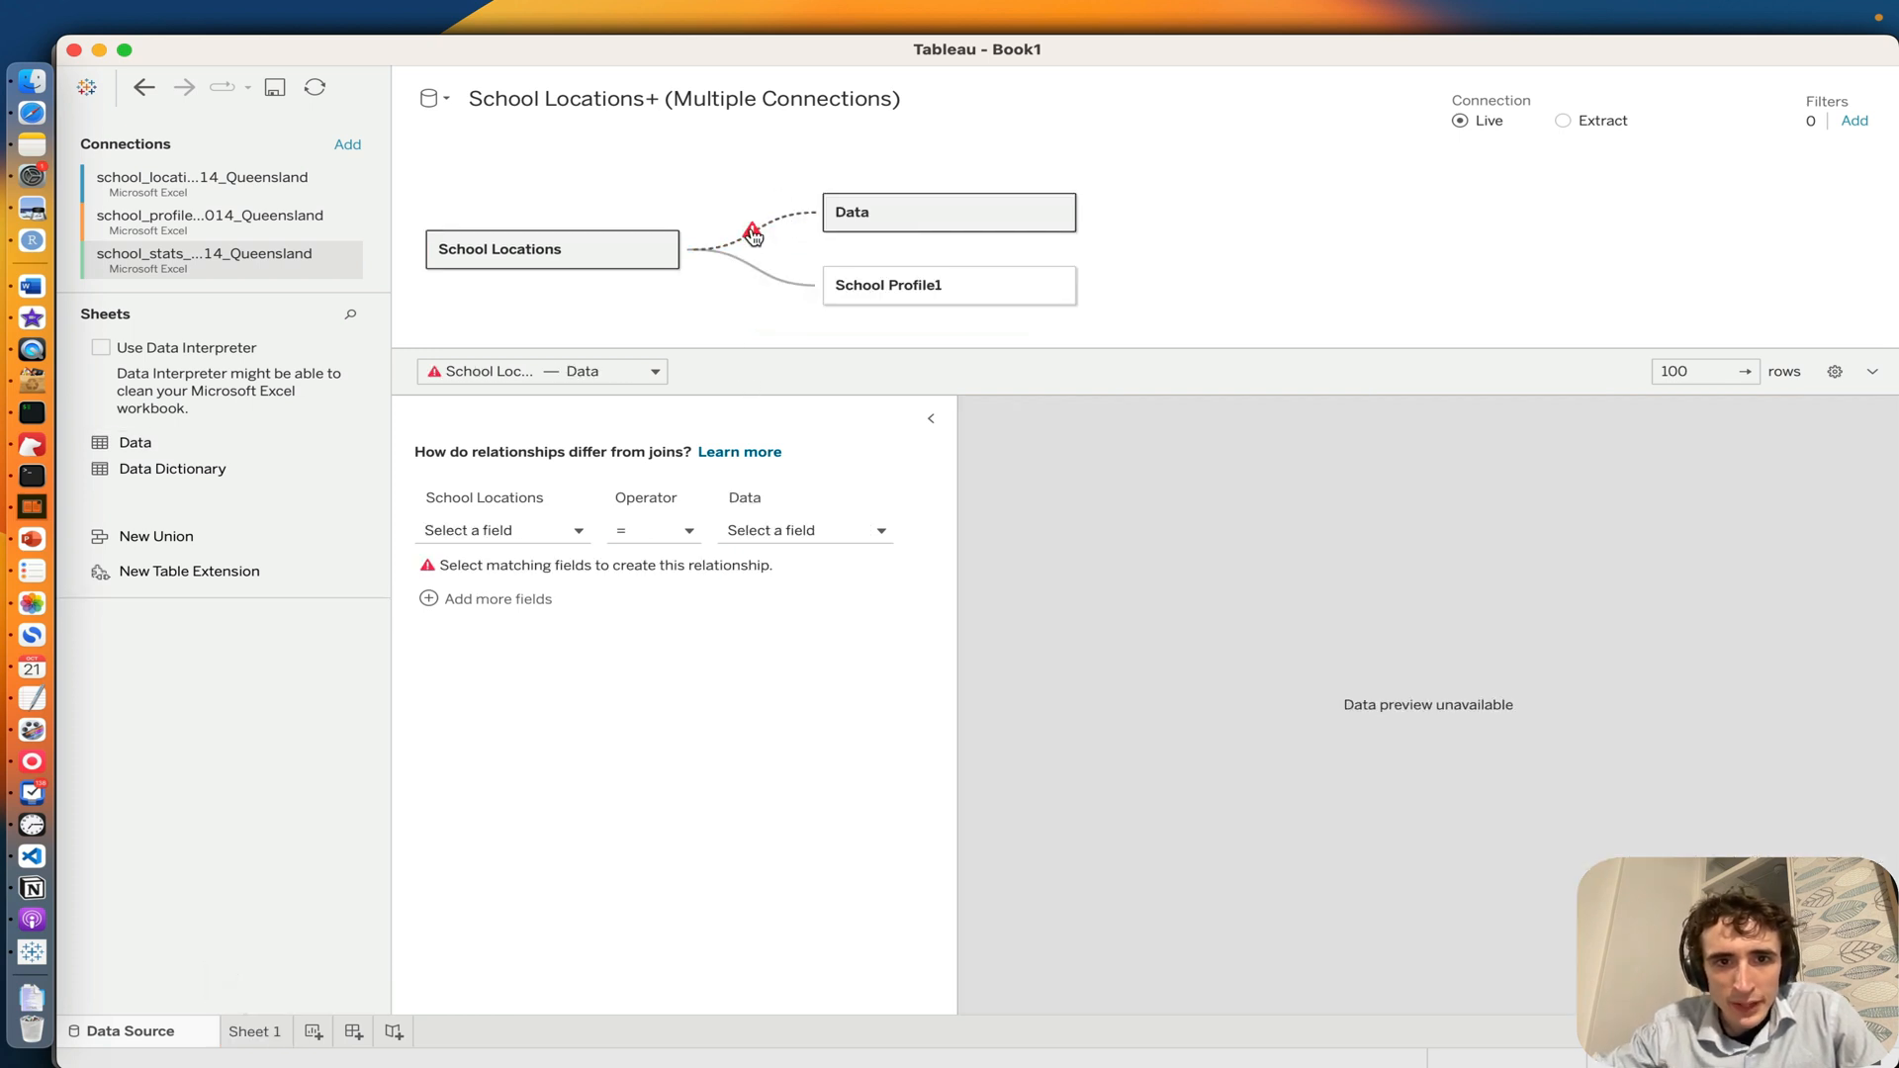
left_click(487, 538)
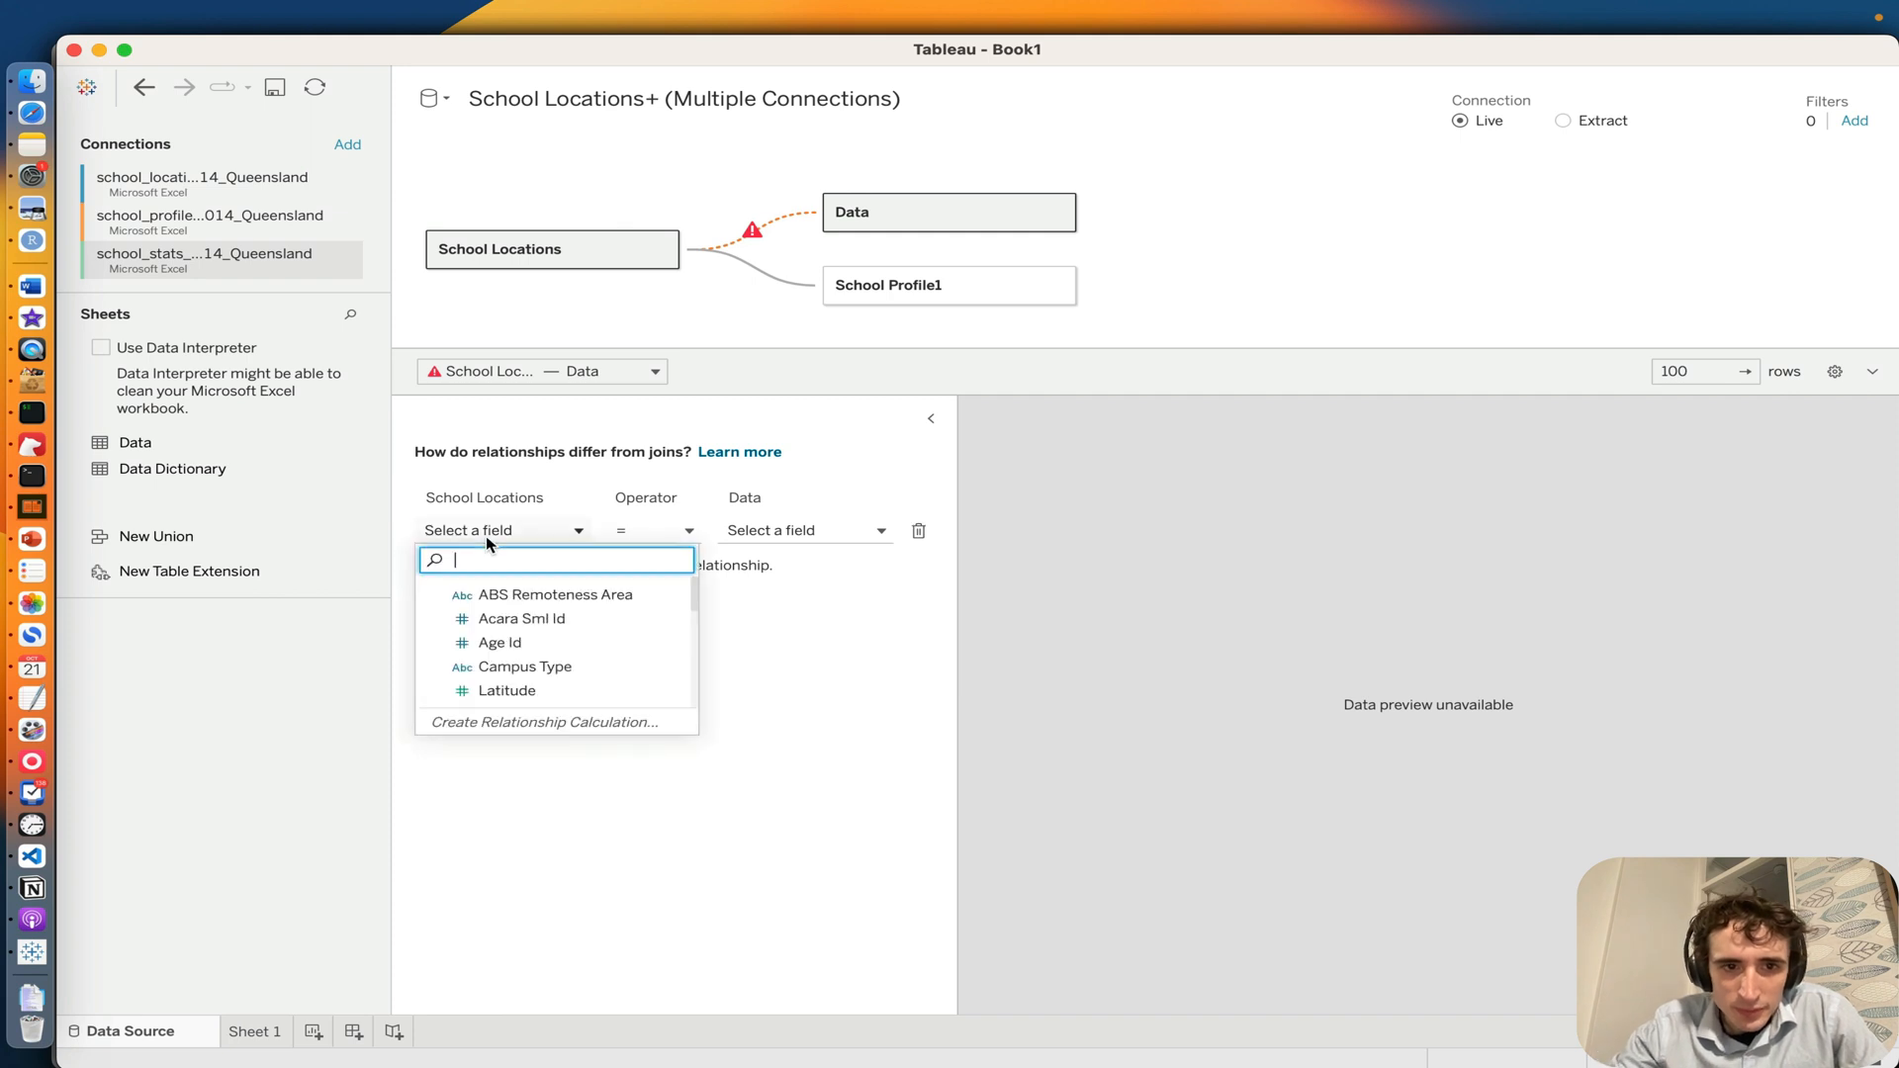
type("aca")
left_click(504, 599)
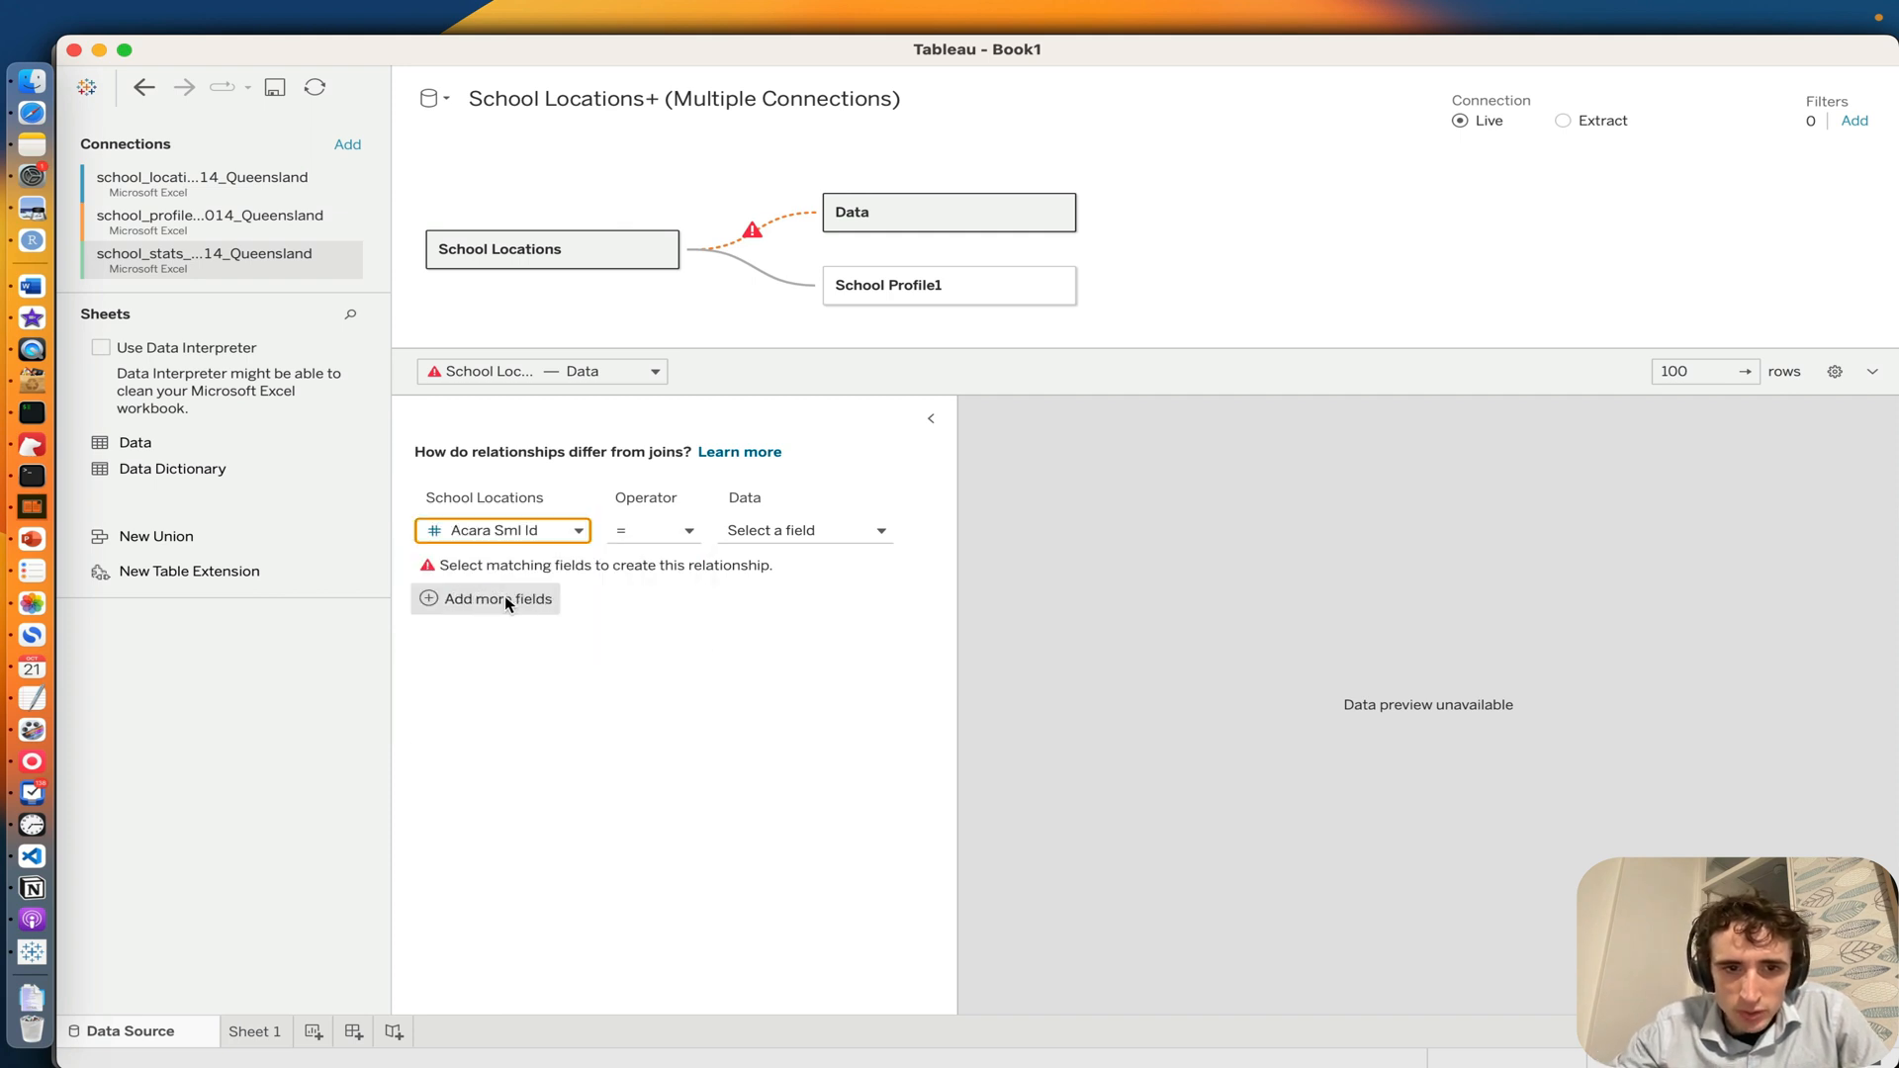
left_click(834, 530)
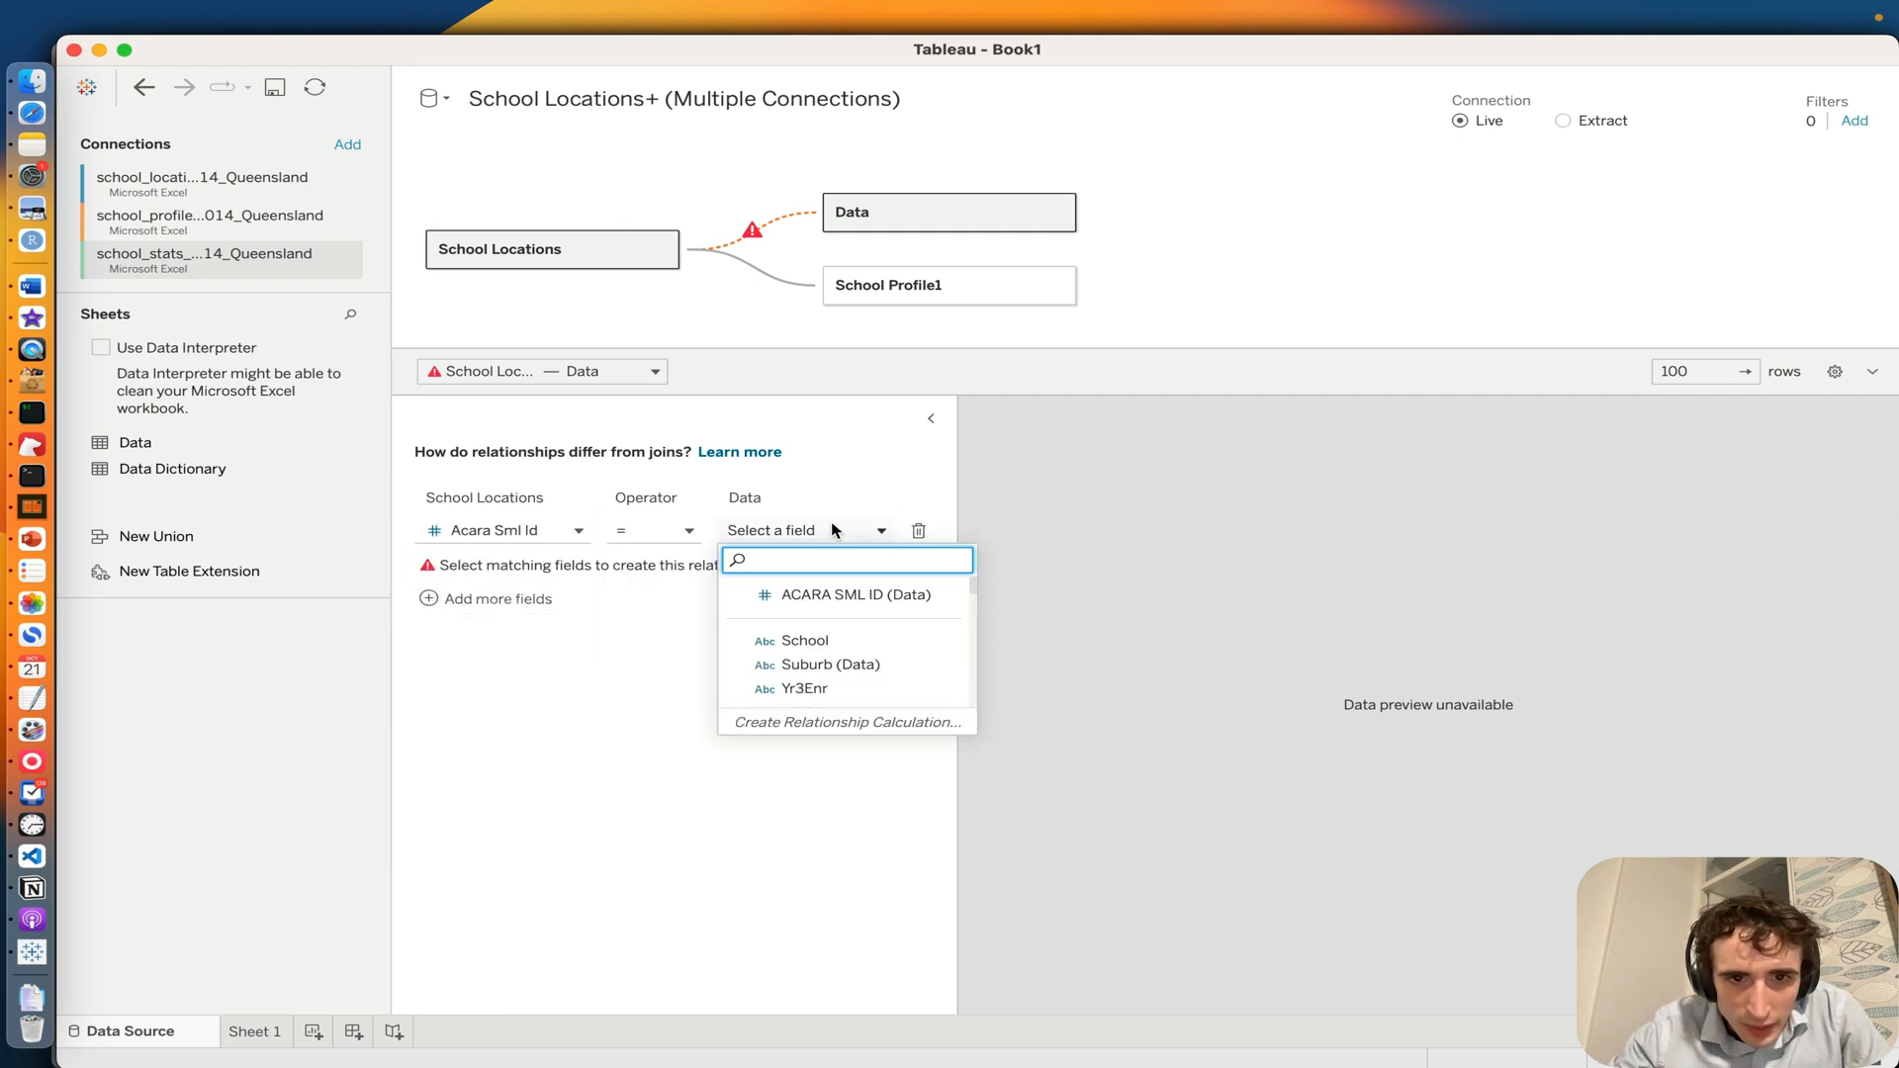
type("sc")
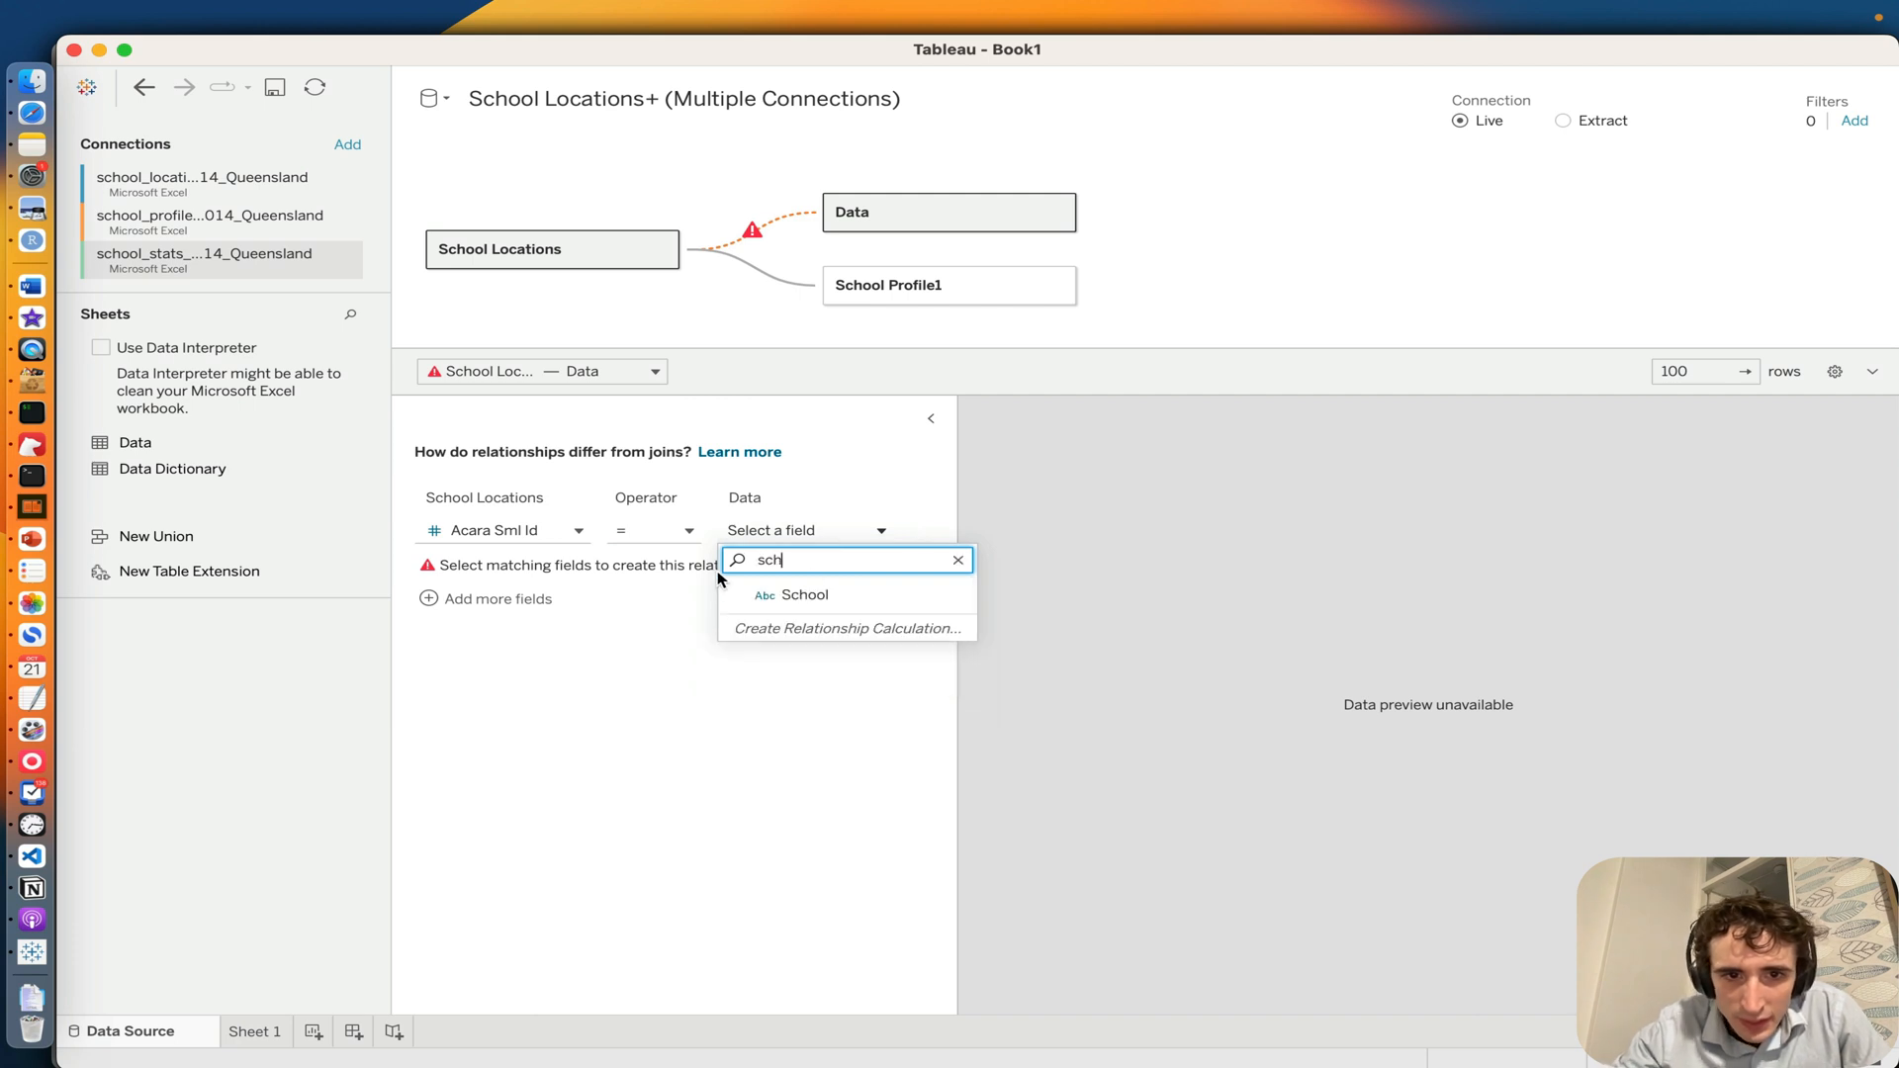
type("h")
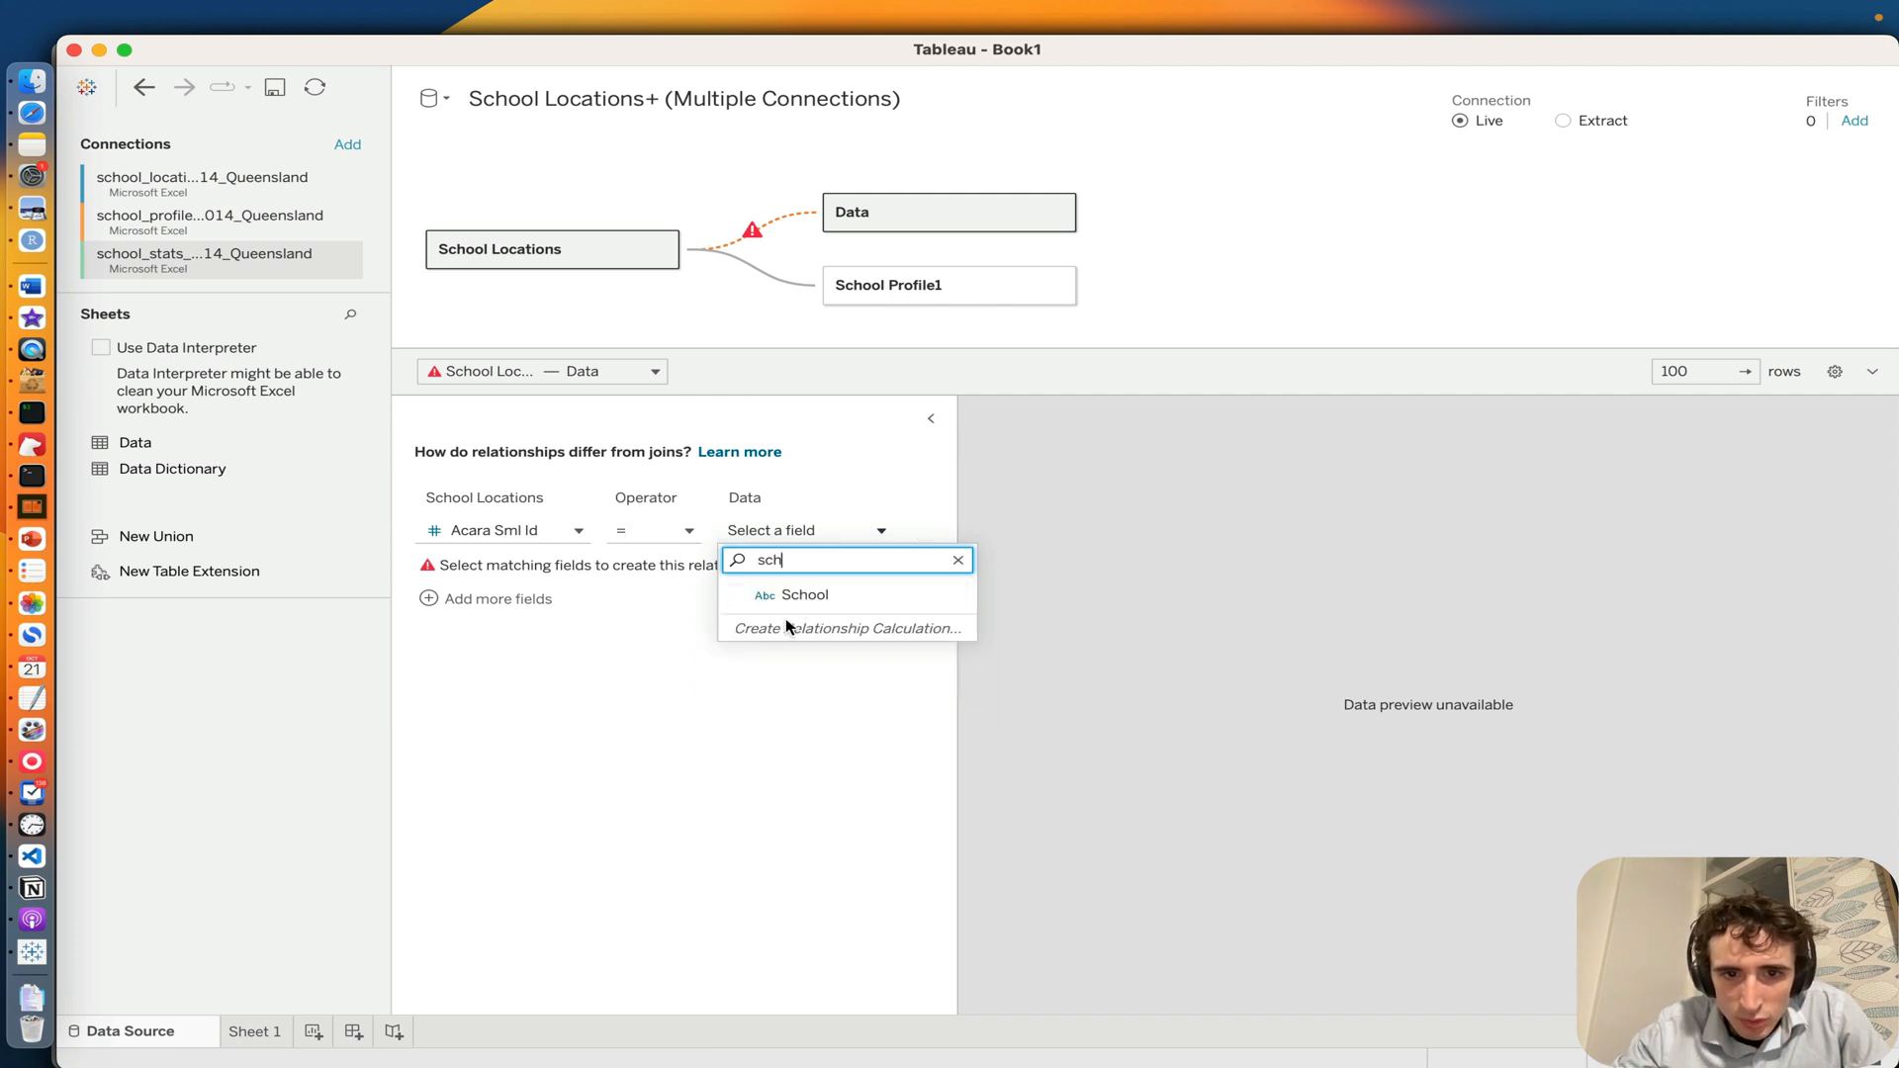
key("BackSpace")
key("BackSpace")
key("BackSpace")
type("ac")
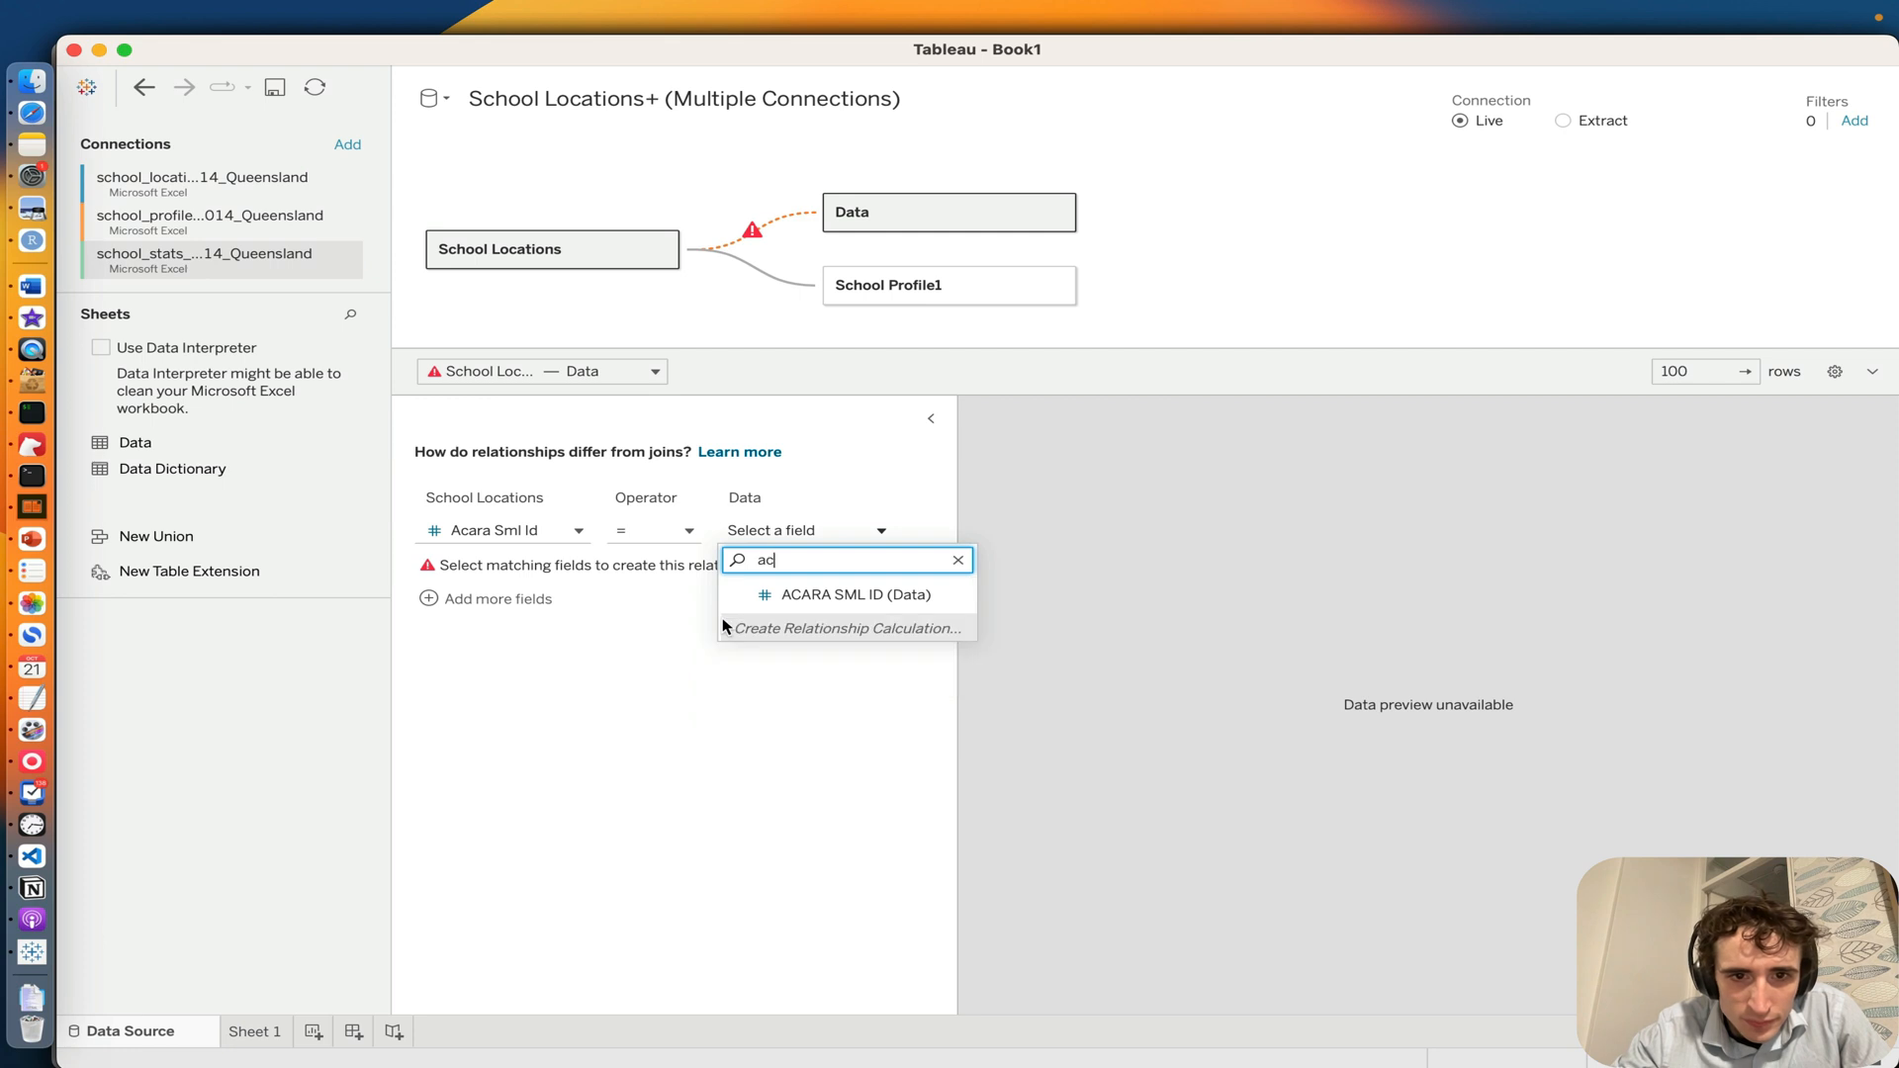
type("a")
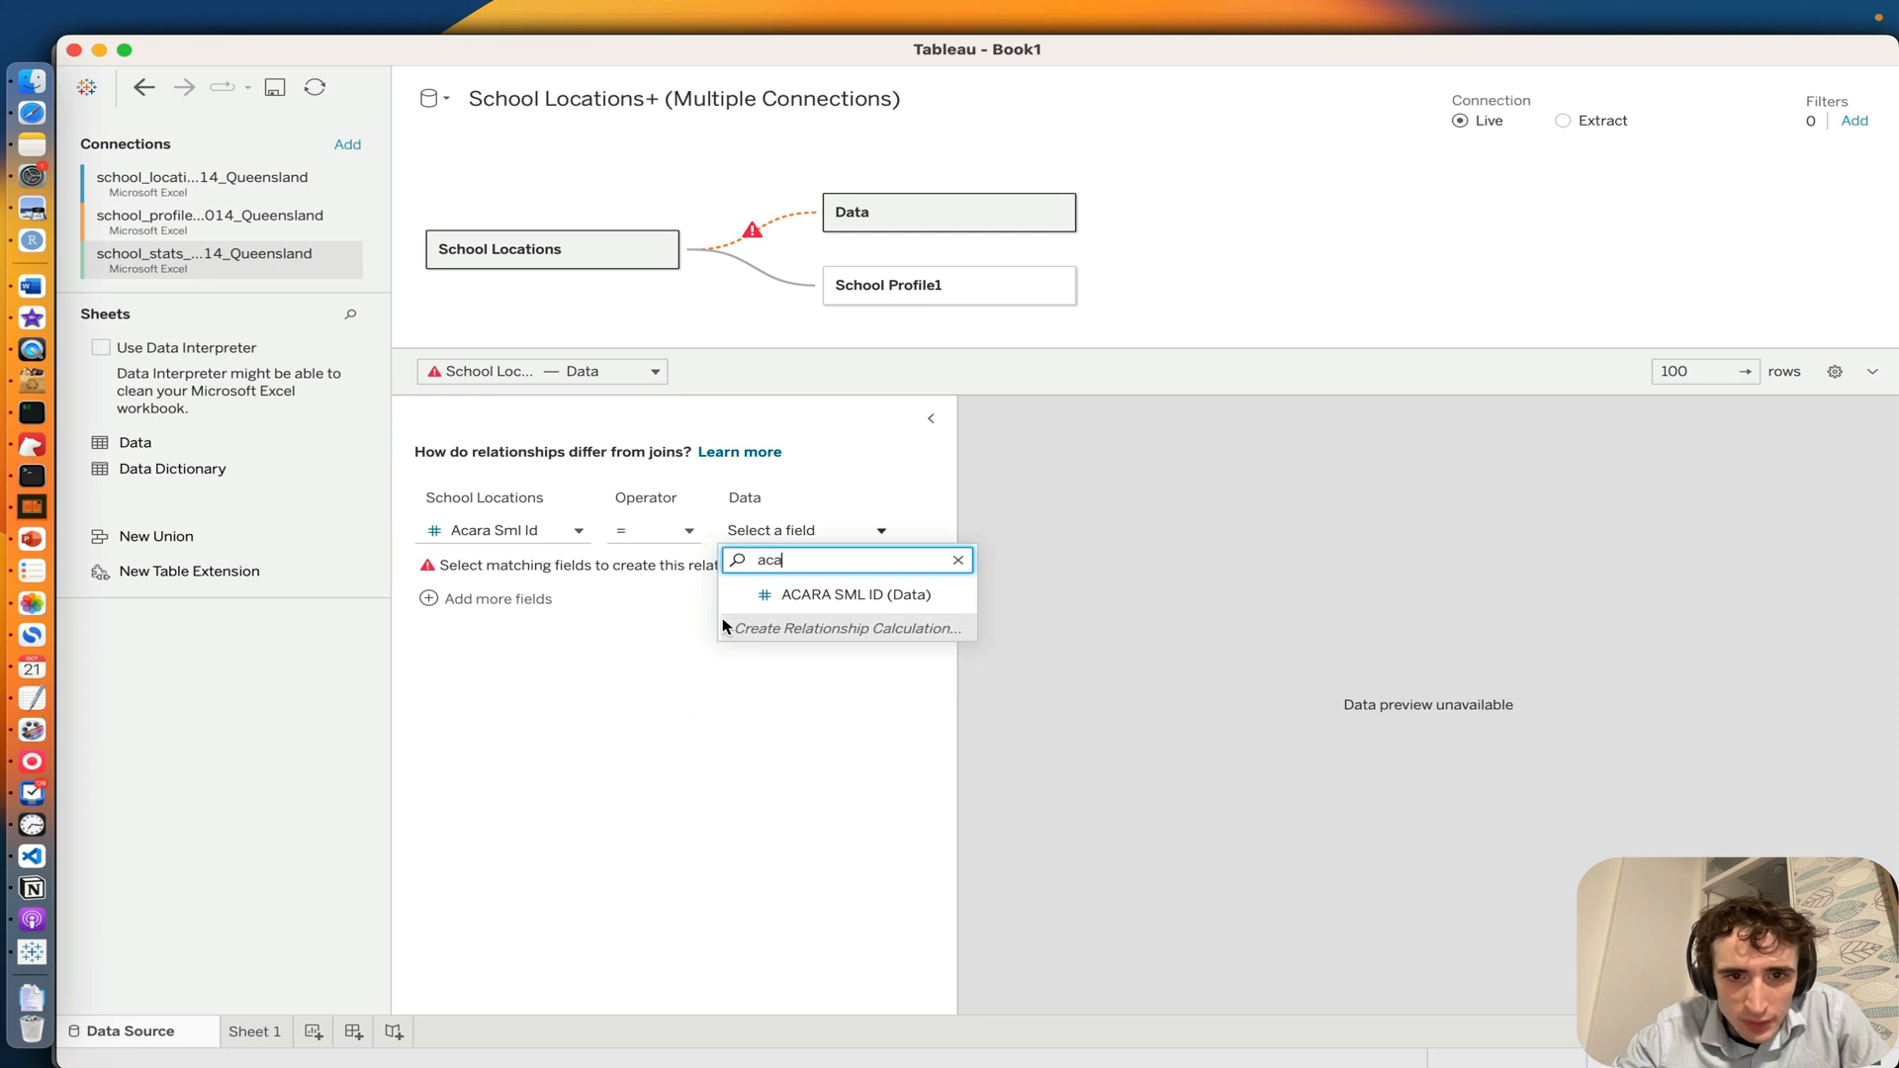
left_click(807, 595)
Step: Set the cardinality of the School Locations to School Profile1 relationship to One on both sides
left_click(760, 282)
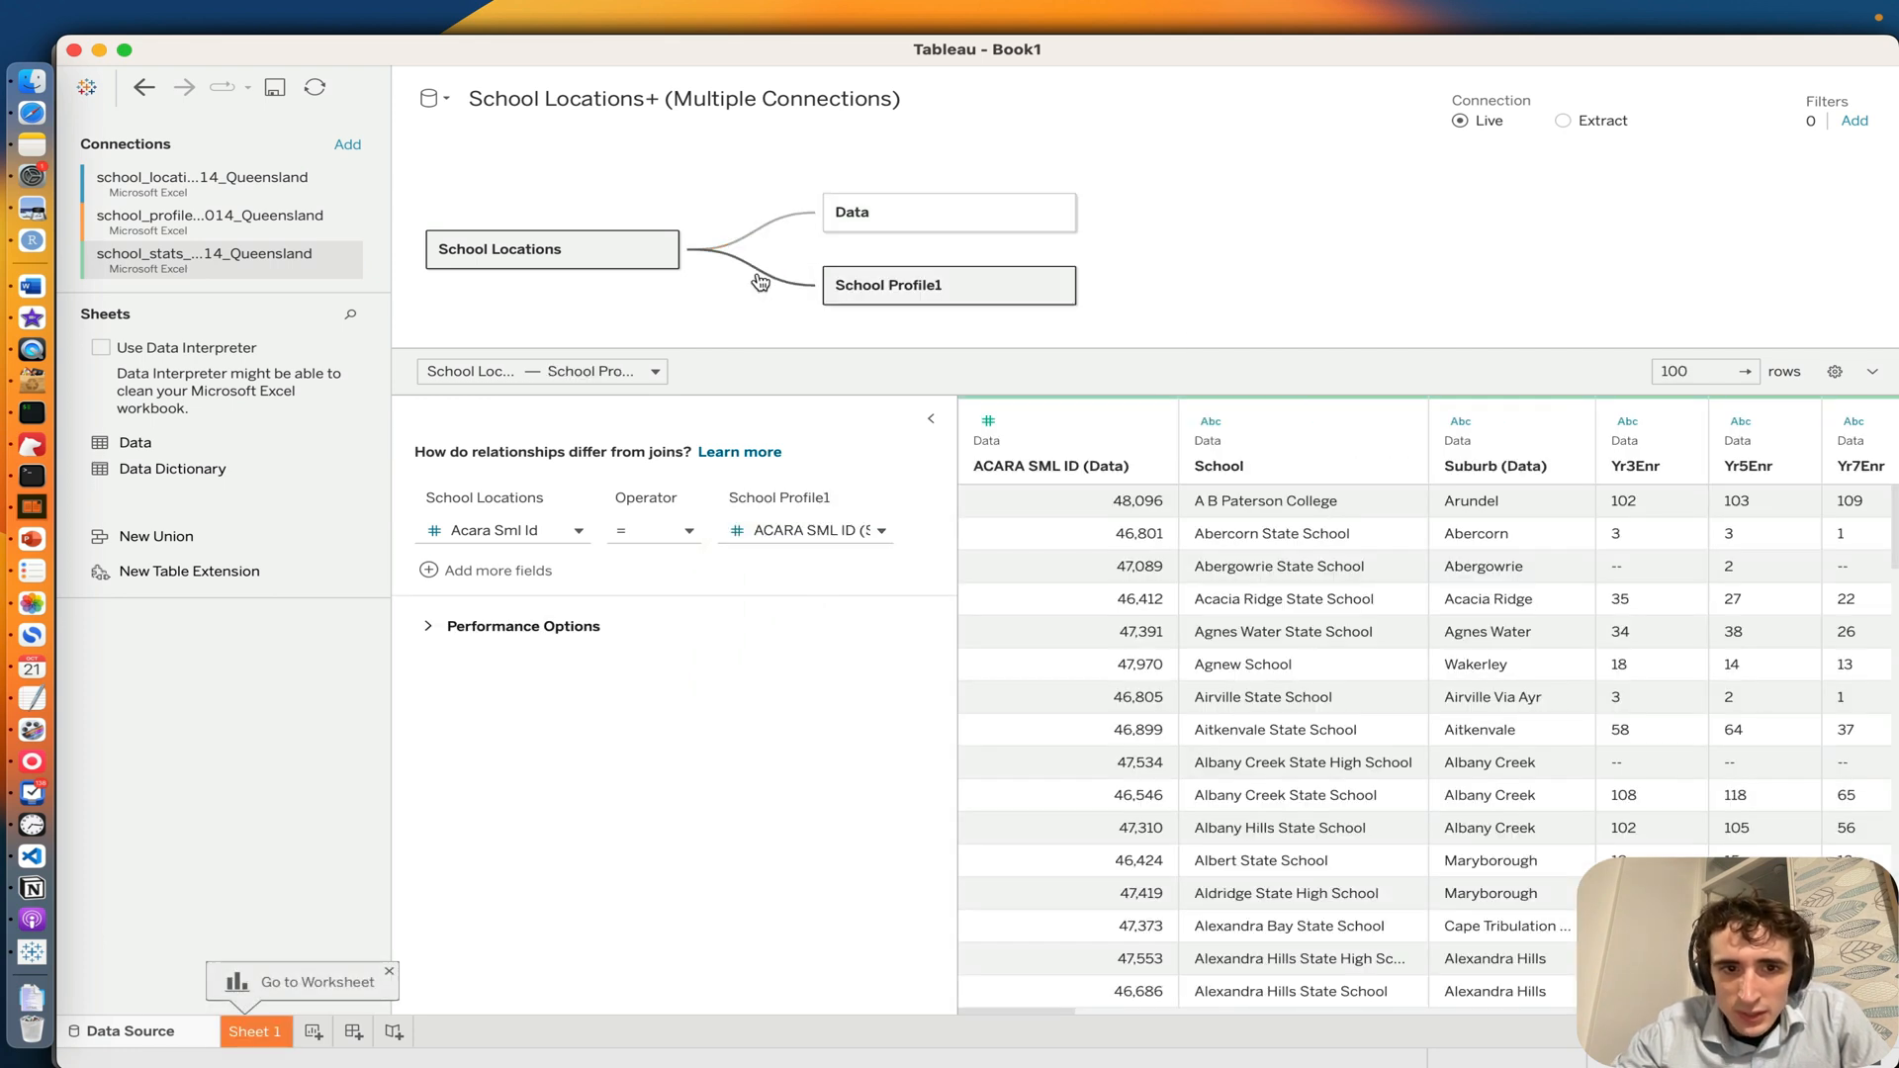
left_click(426, 627)
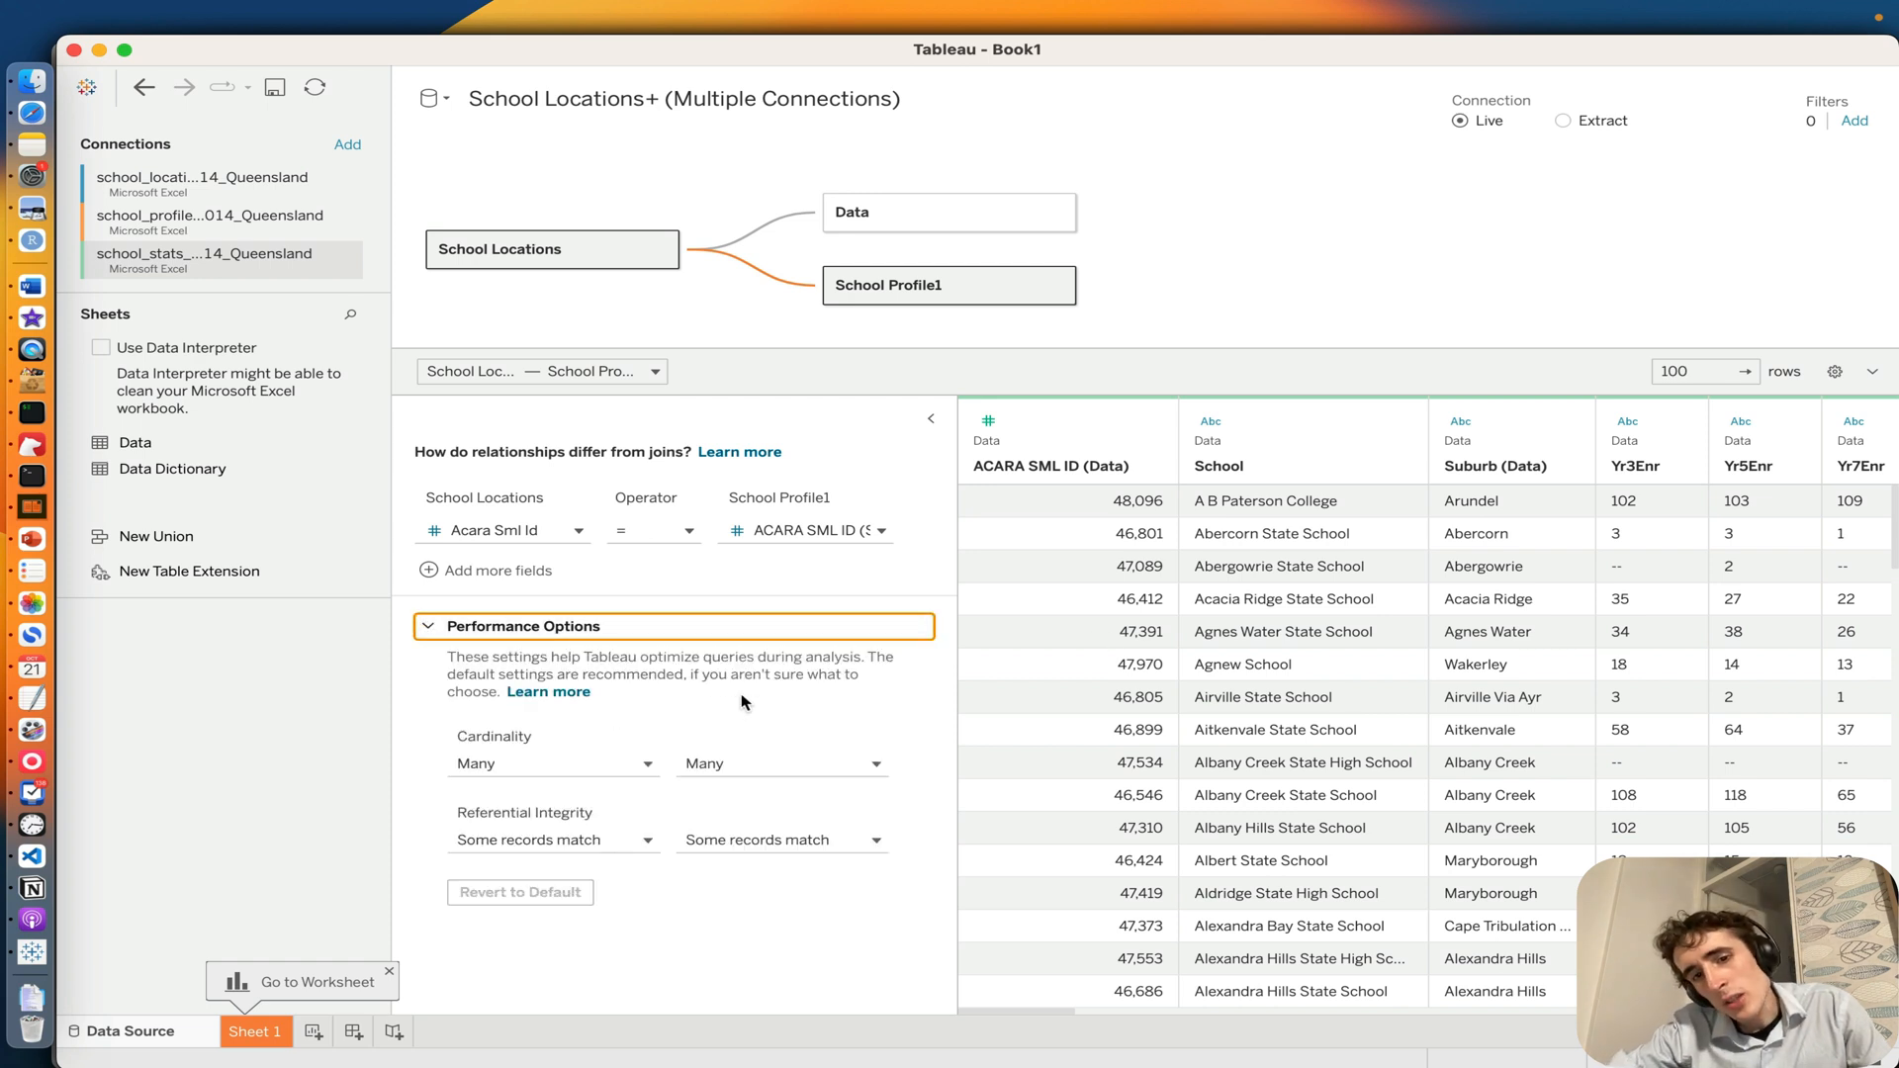
left_click(558, 768)
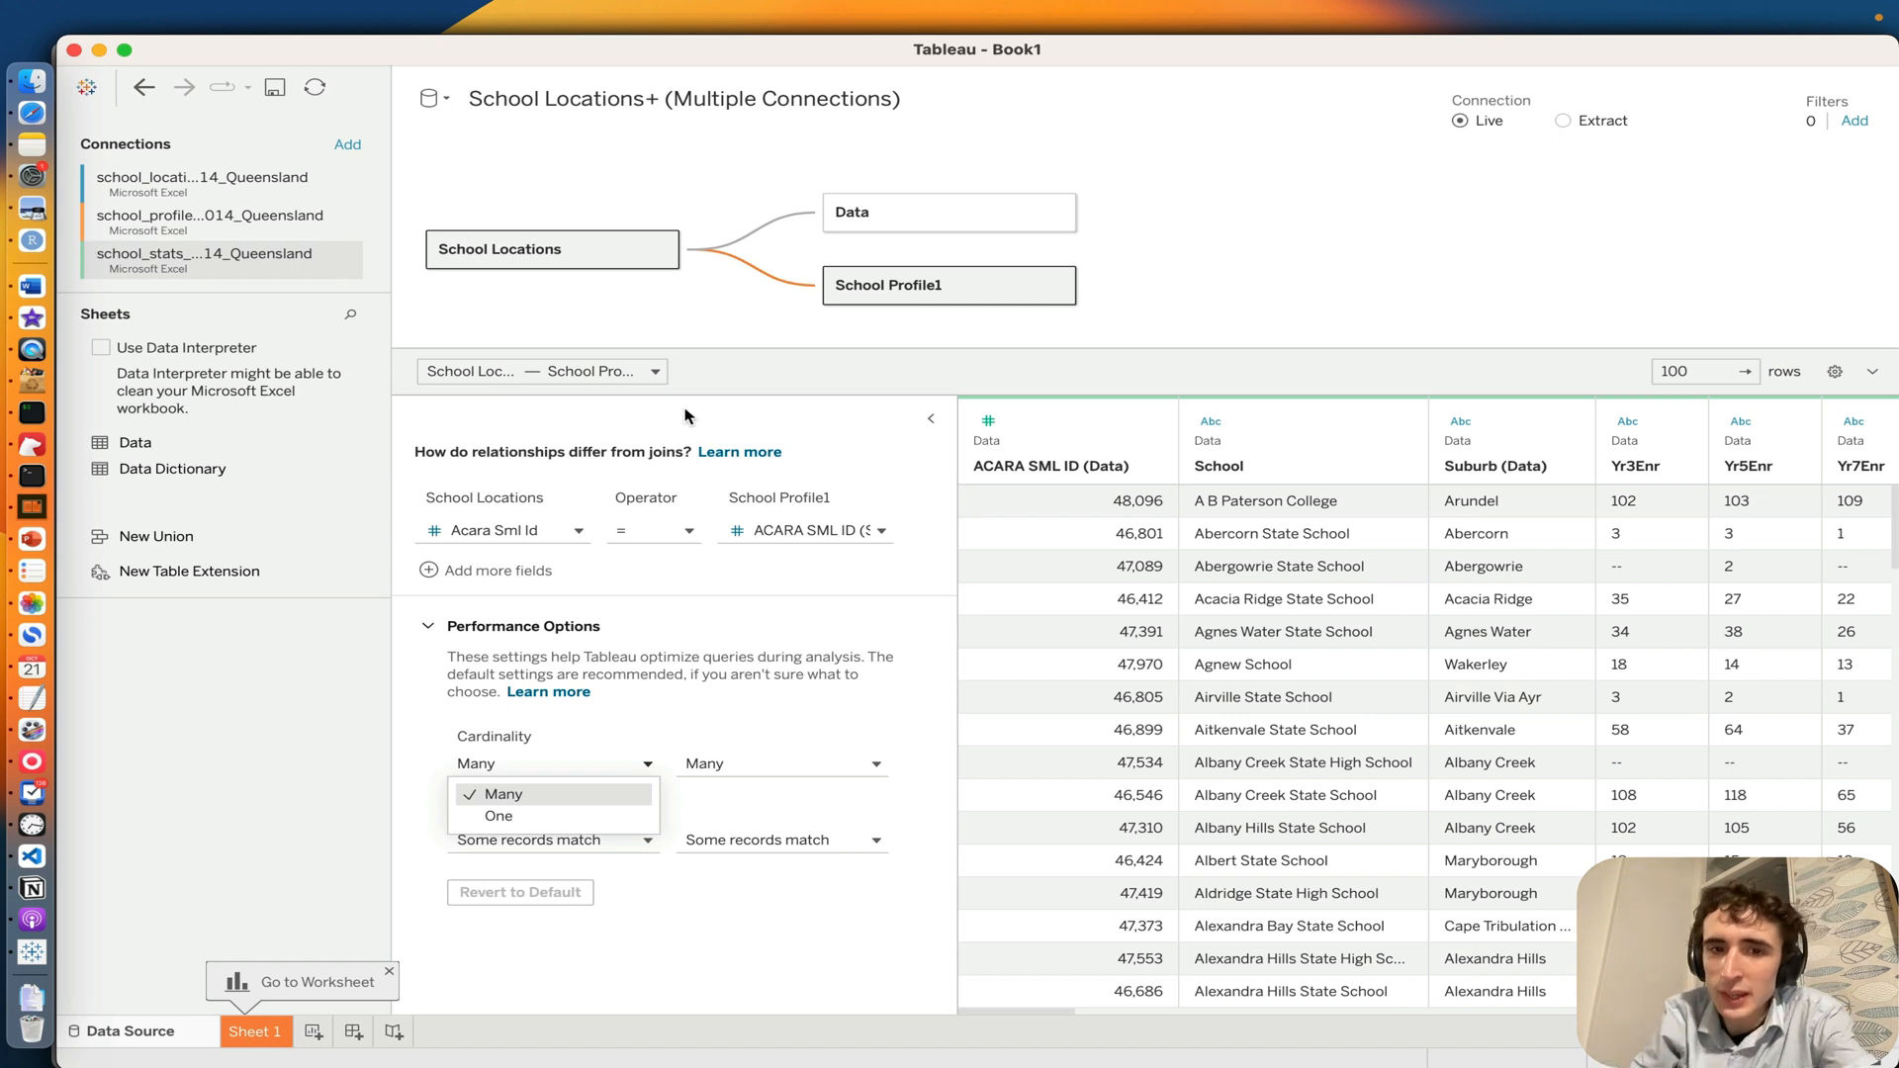
left_click(527, 530)
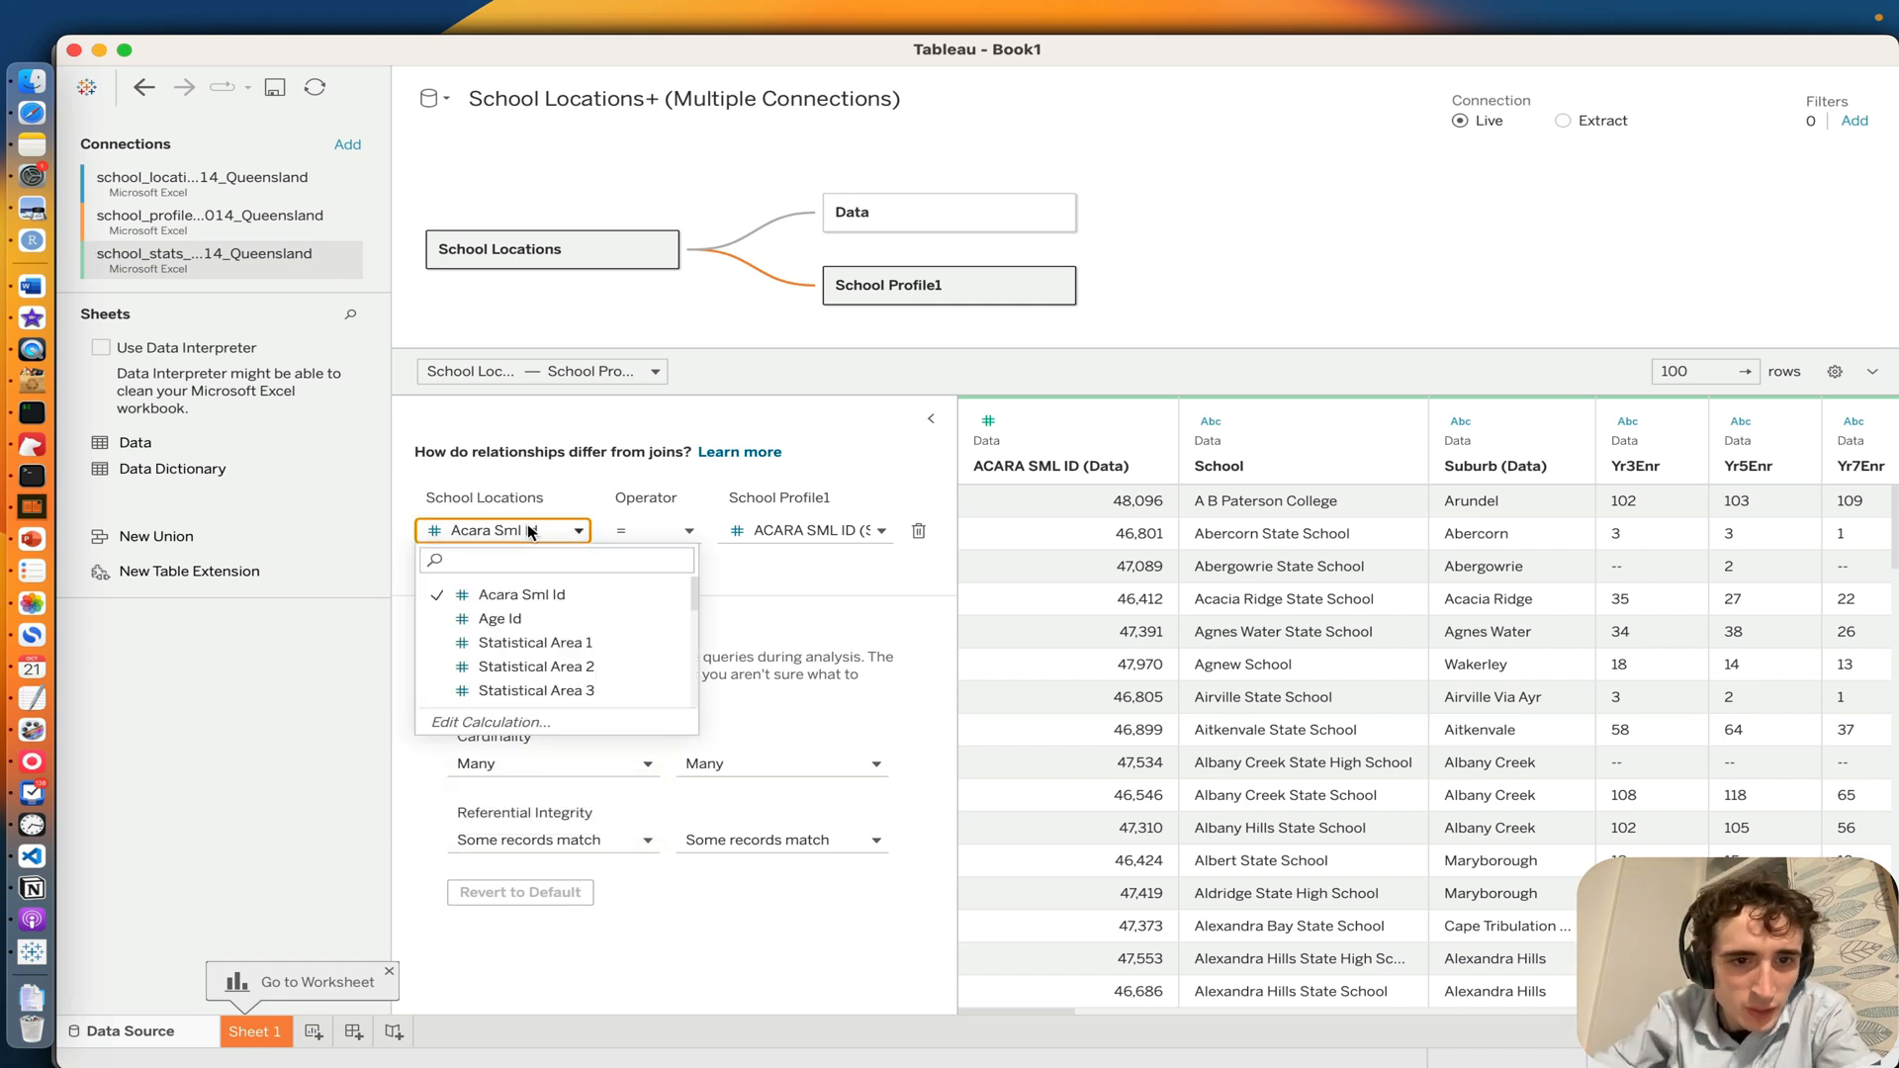
left_click(783, 742)
left_click(574, 762)
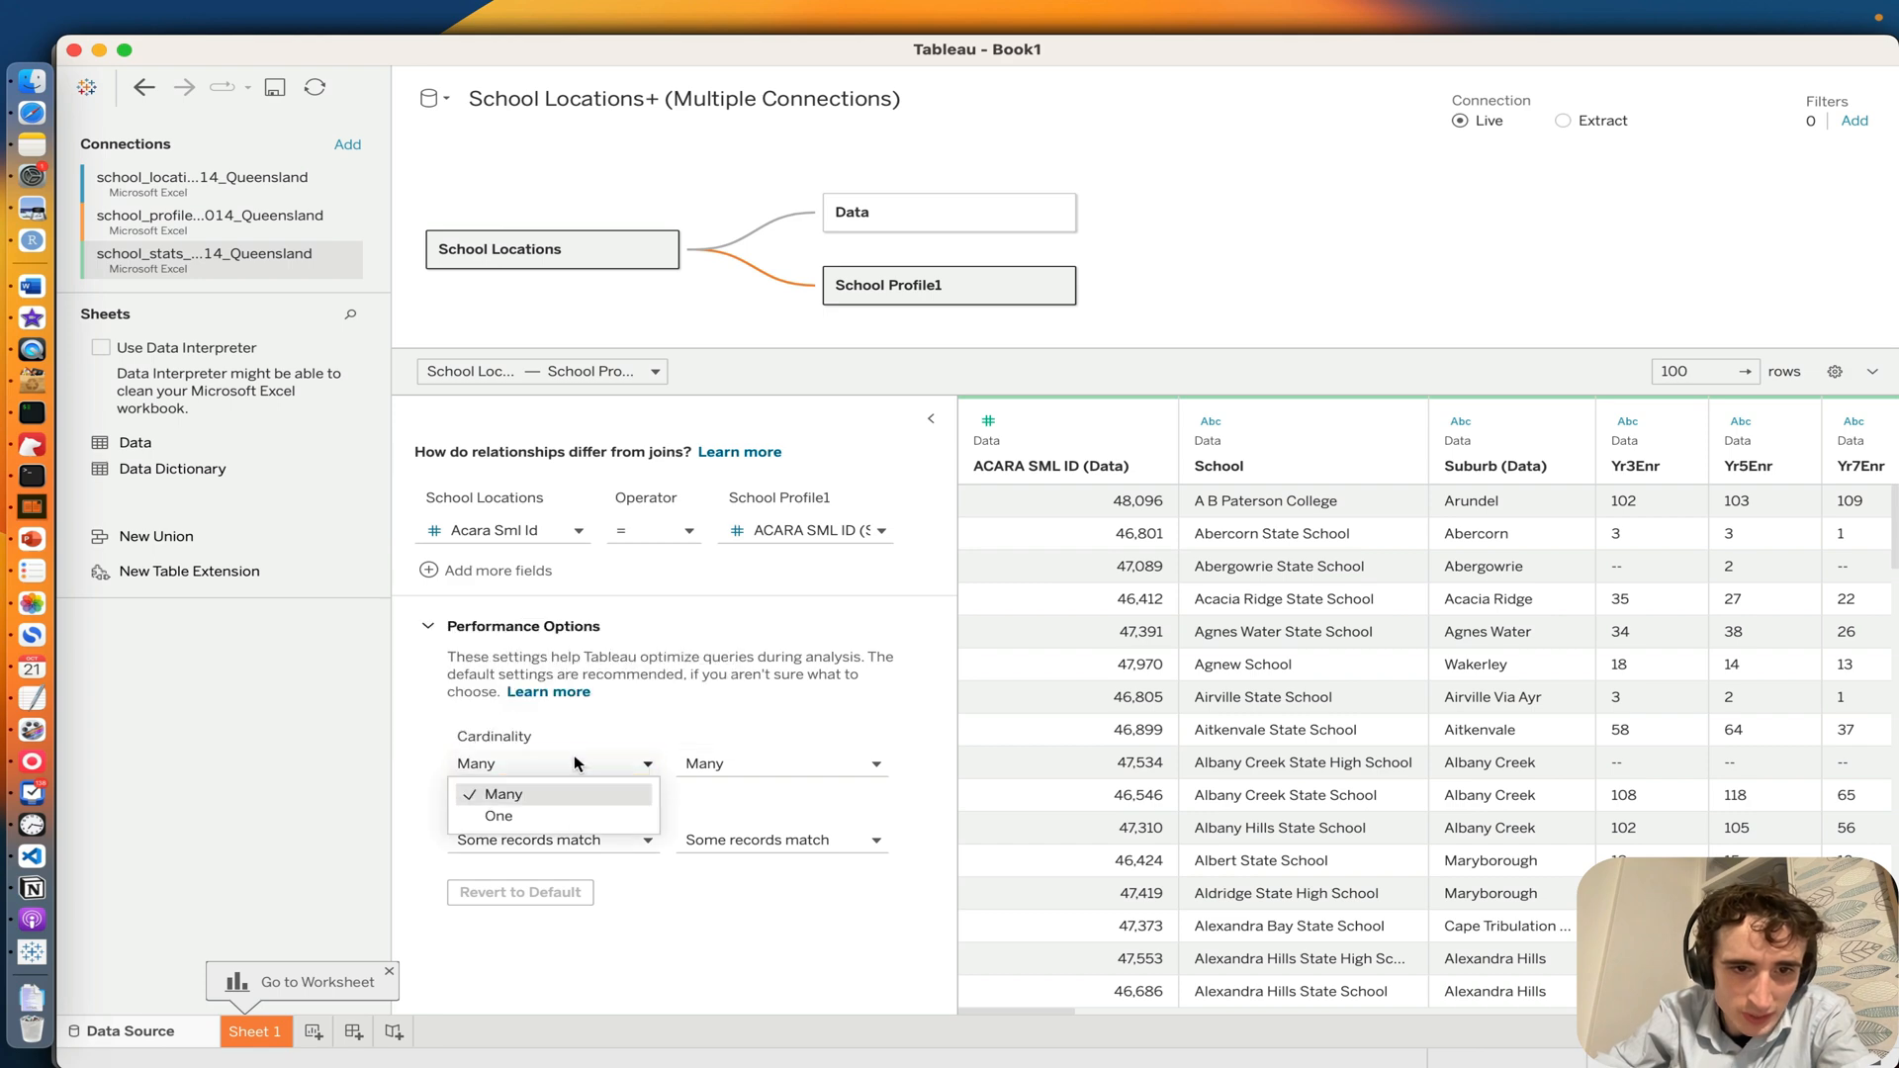
left_click(508, 816)
left_click(724, 764)
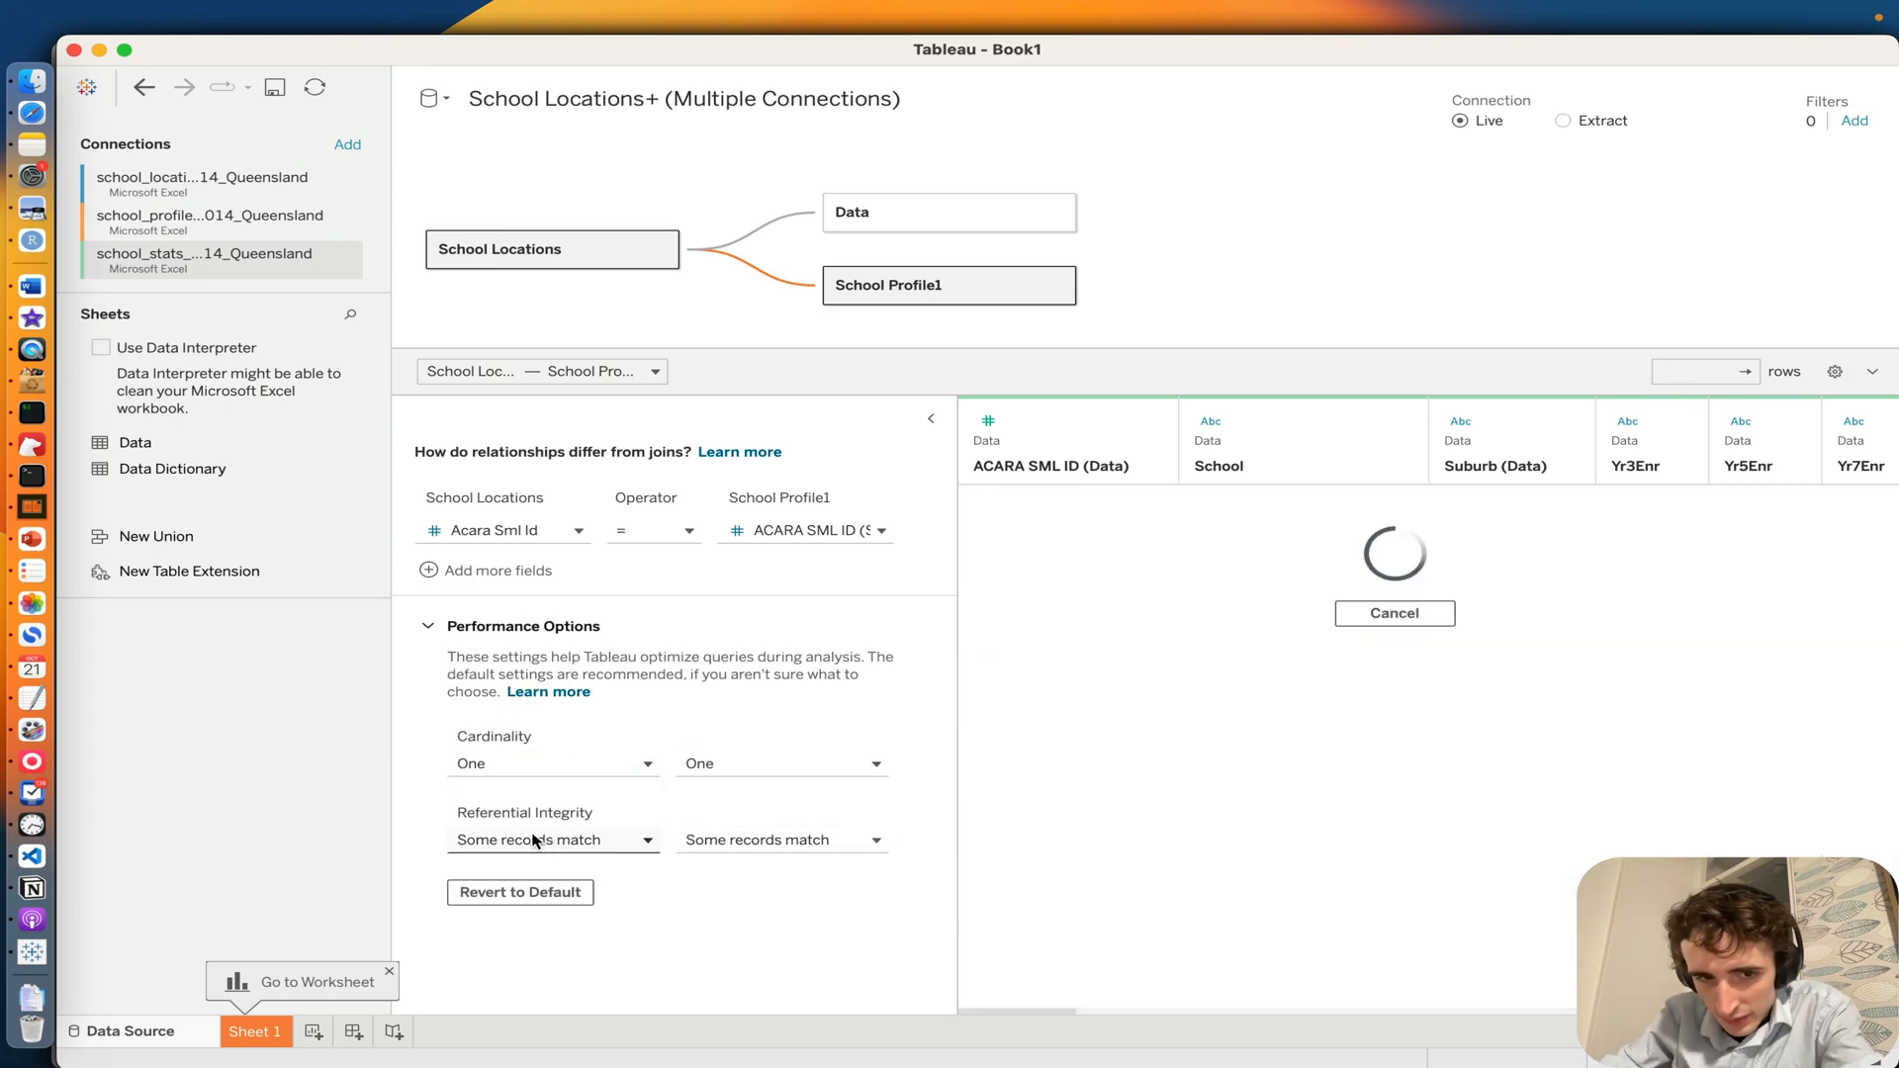
Step: Set the referential integrity of the School Locations to School Profile1 relationship to All records match on both sides
left_click(591, 843)
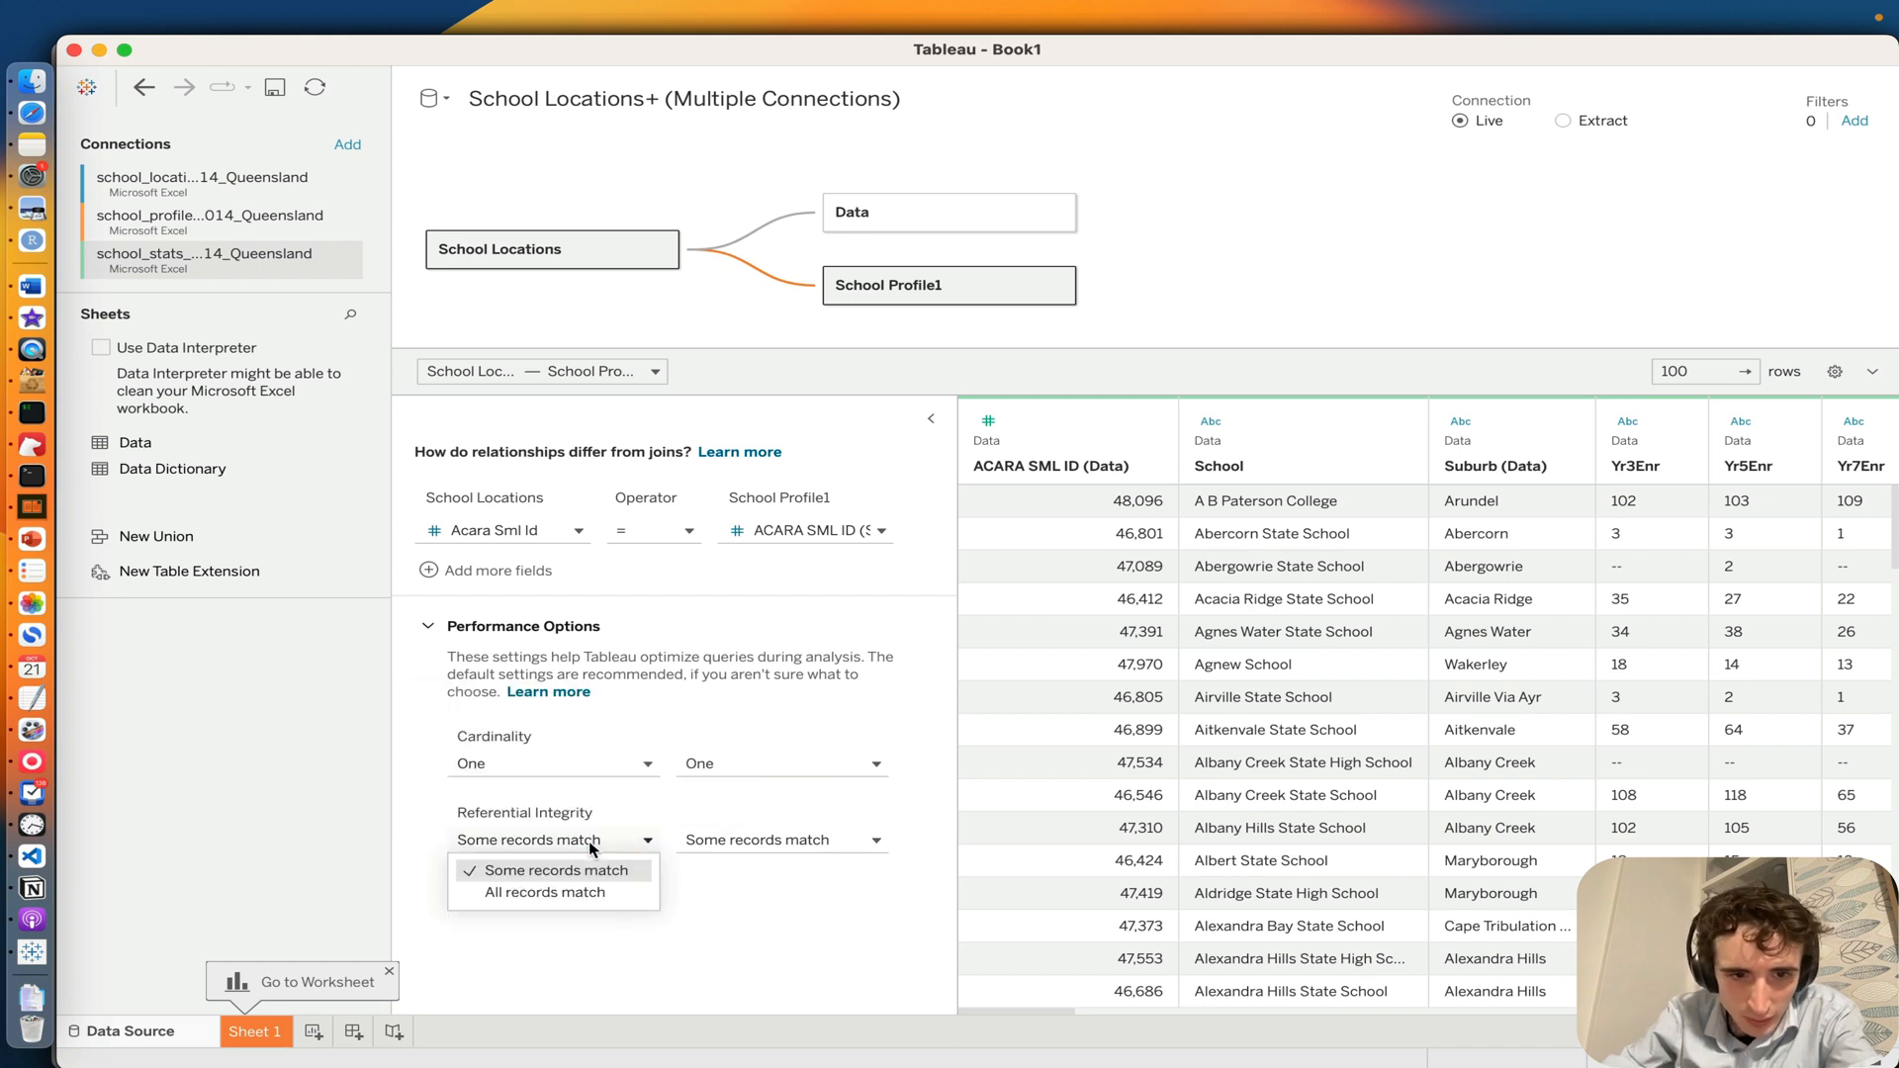
left_click(528, 893)
left_click(744, 840)
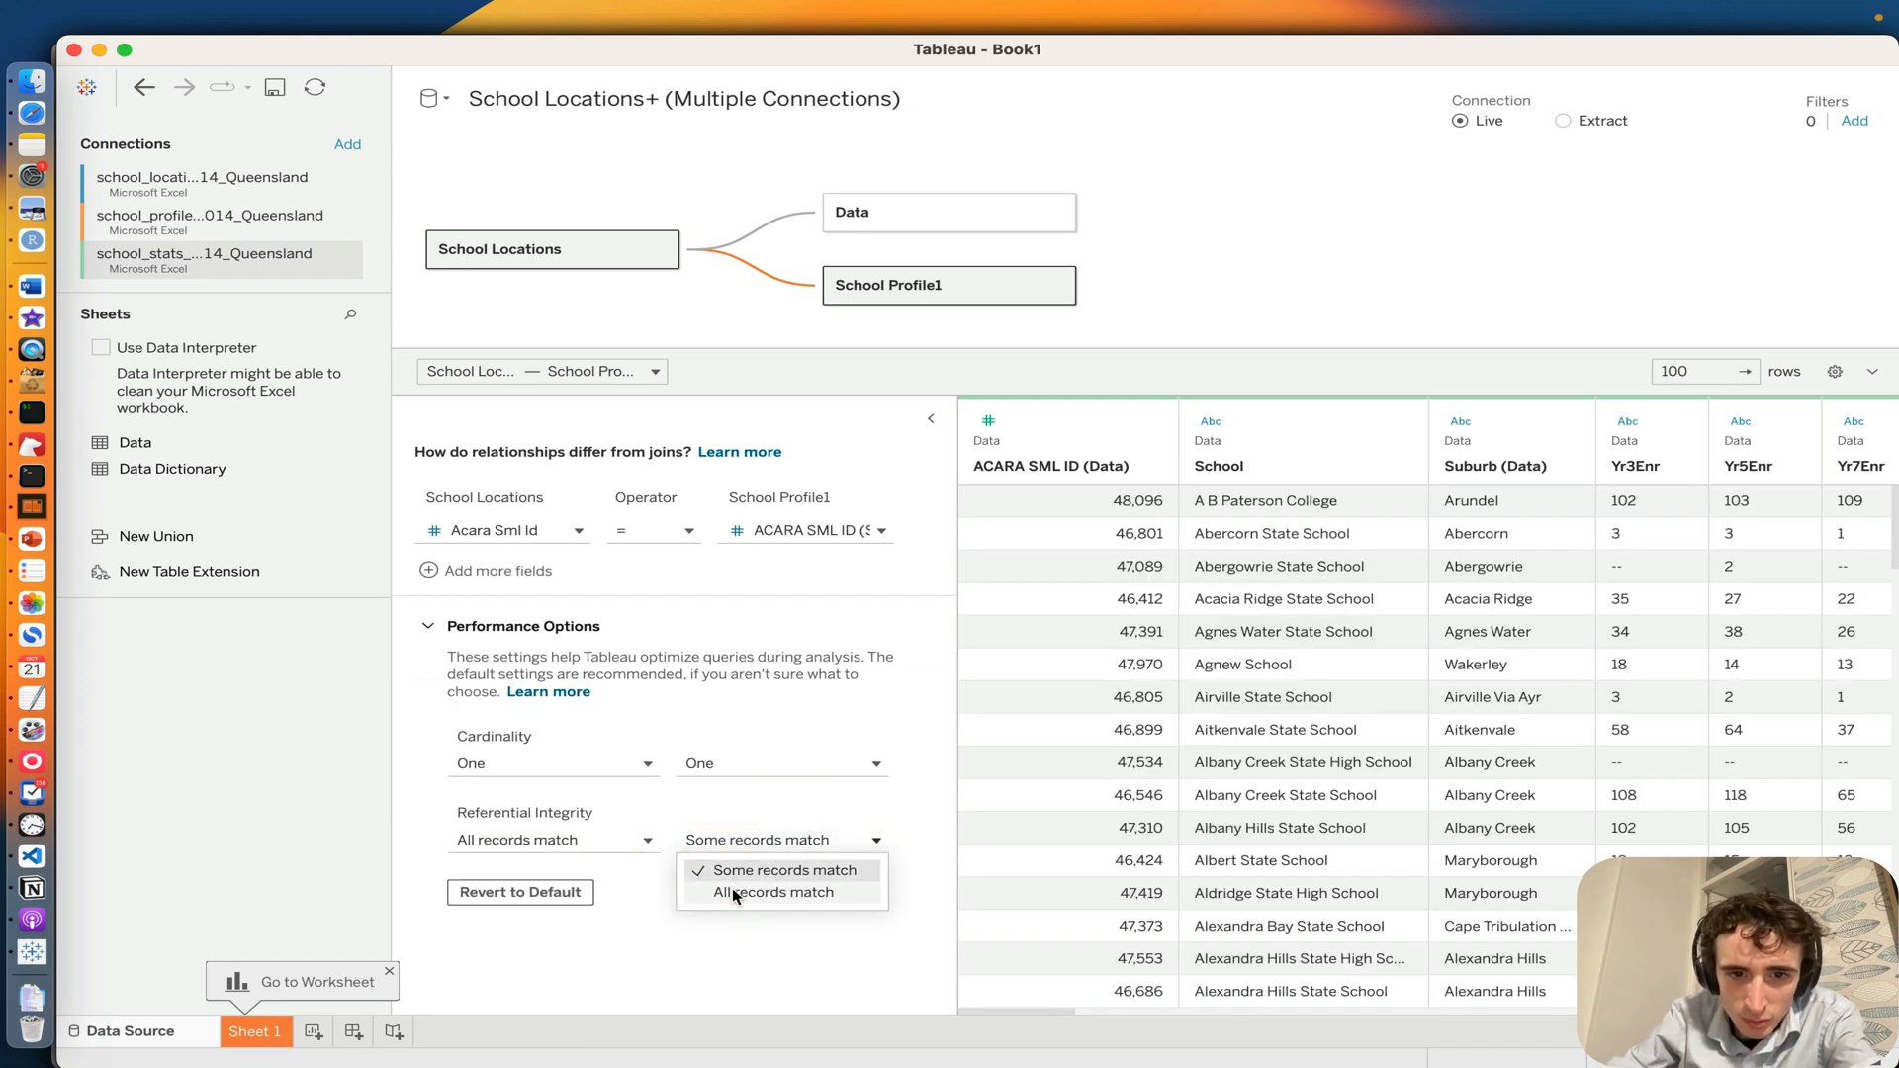
left_click(733, 893)
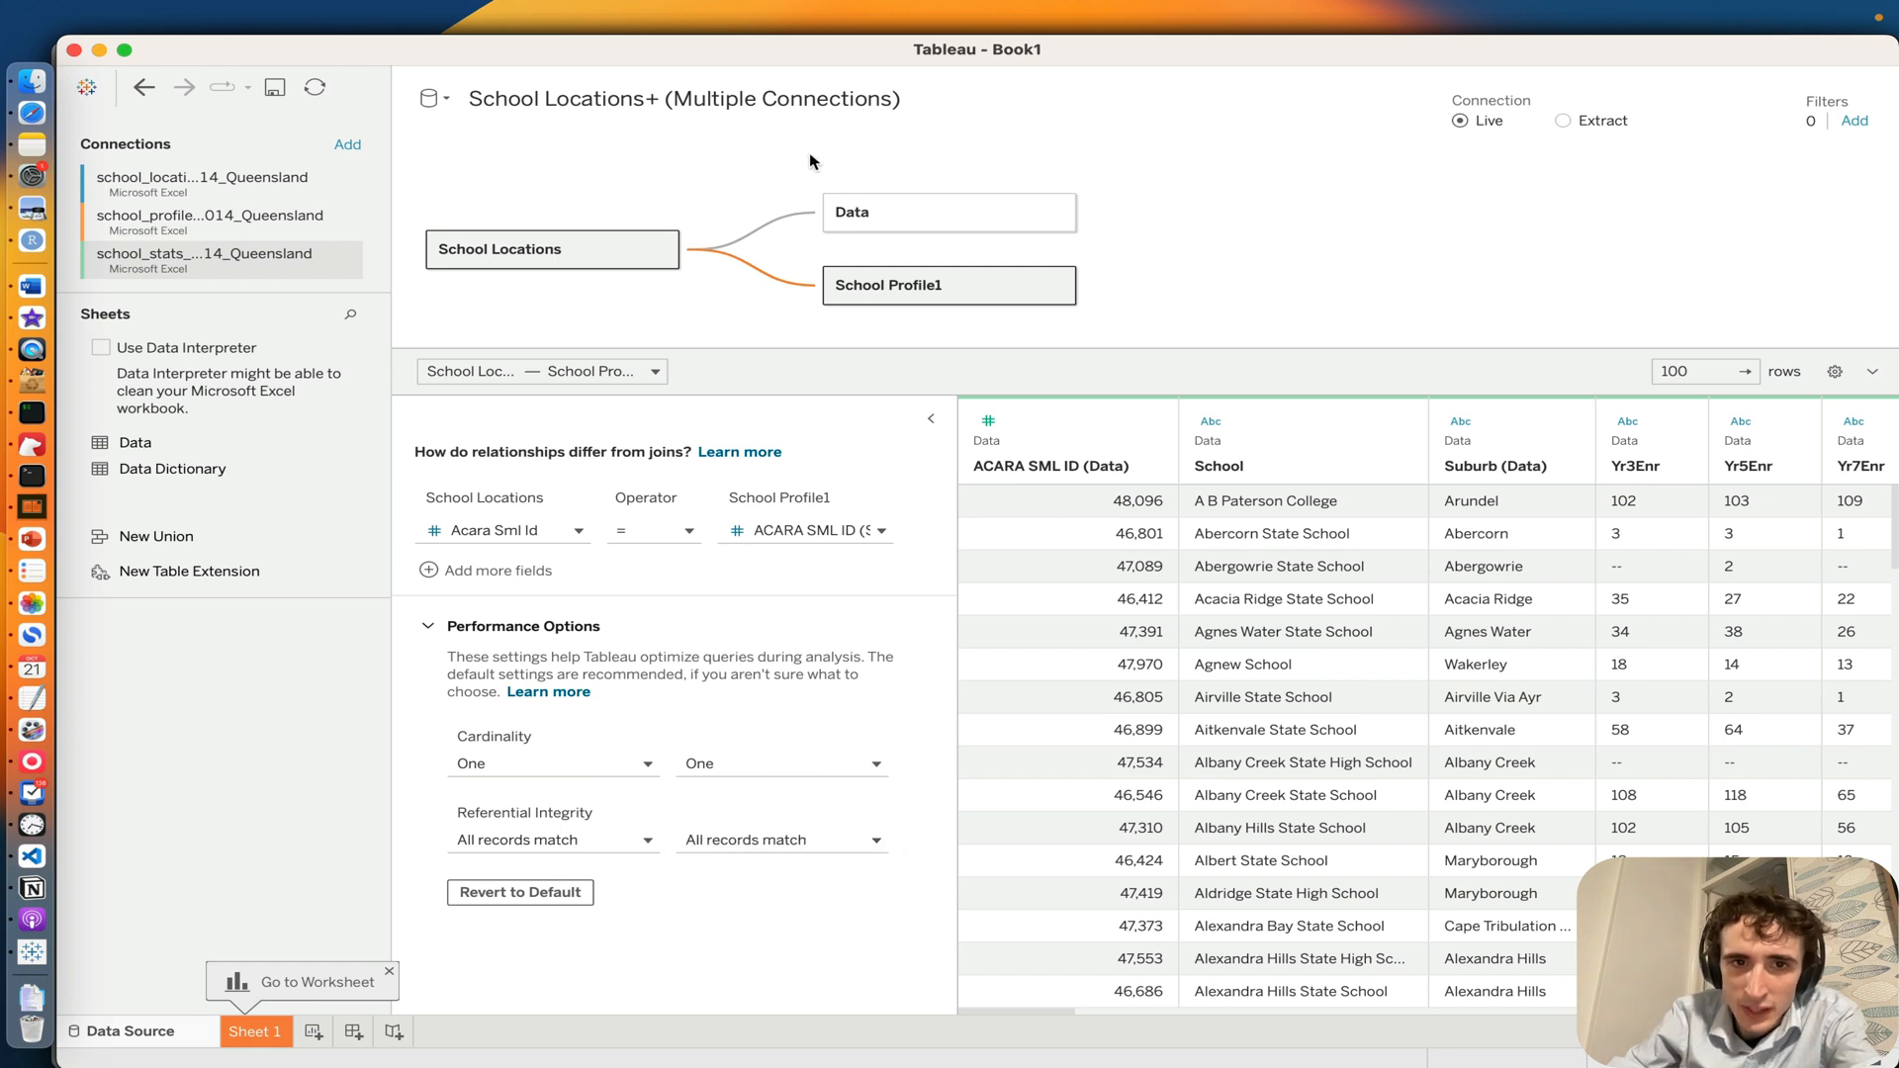
Step: Set the cardinality of the School Locations to Data relationship to One on both sides
left_click(777, 225)
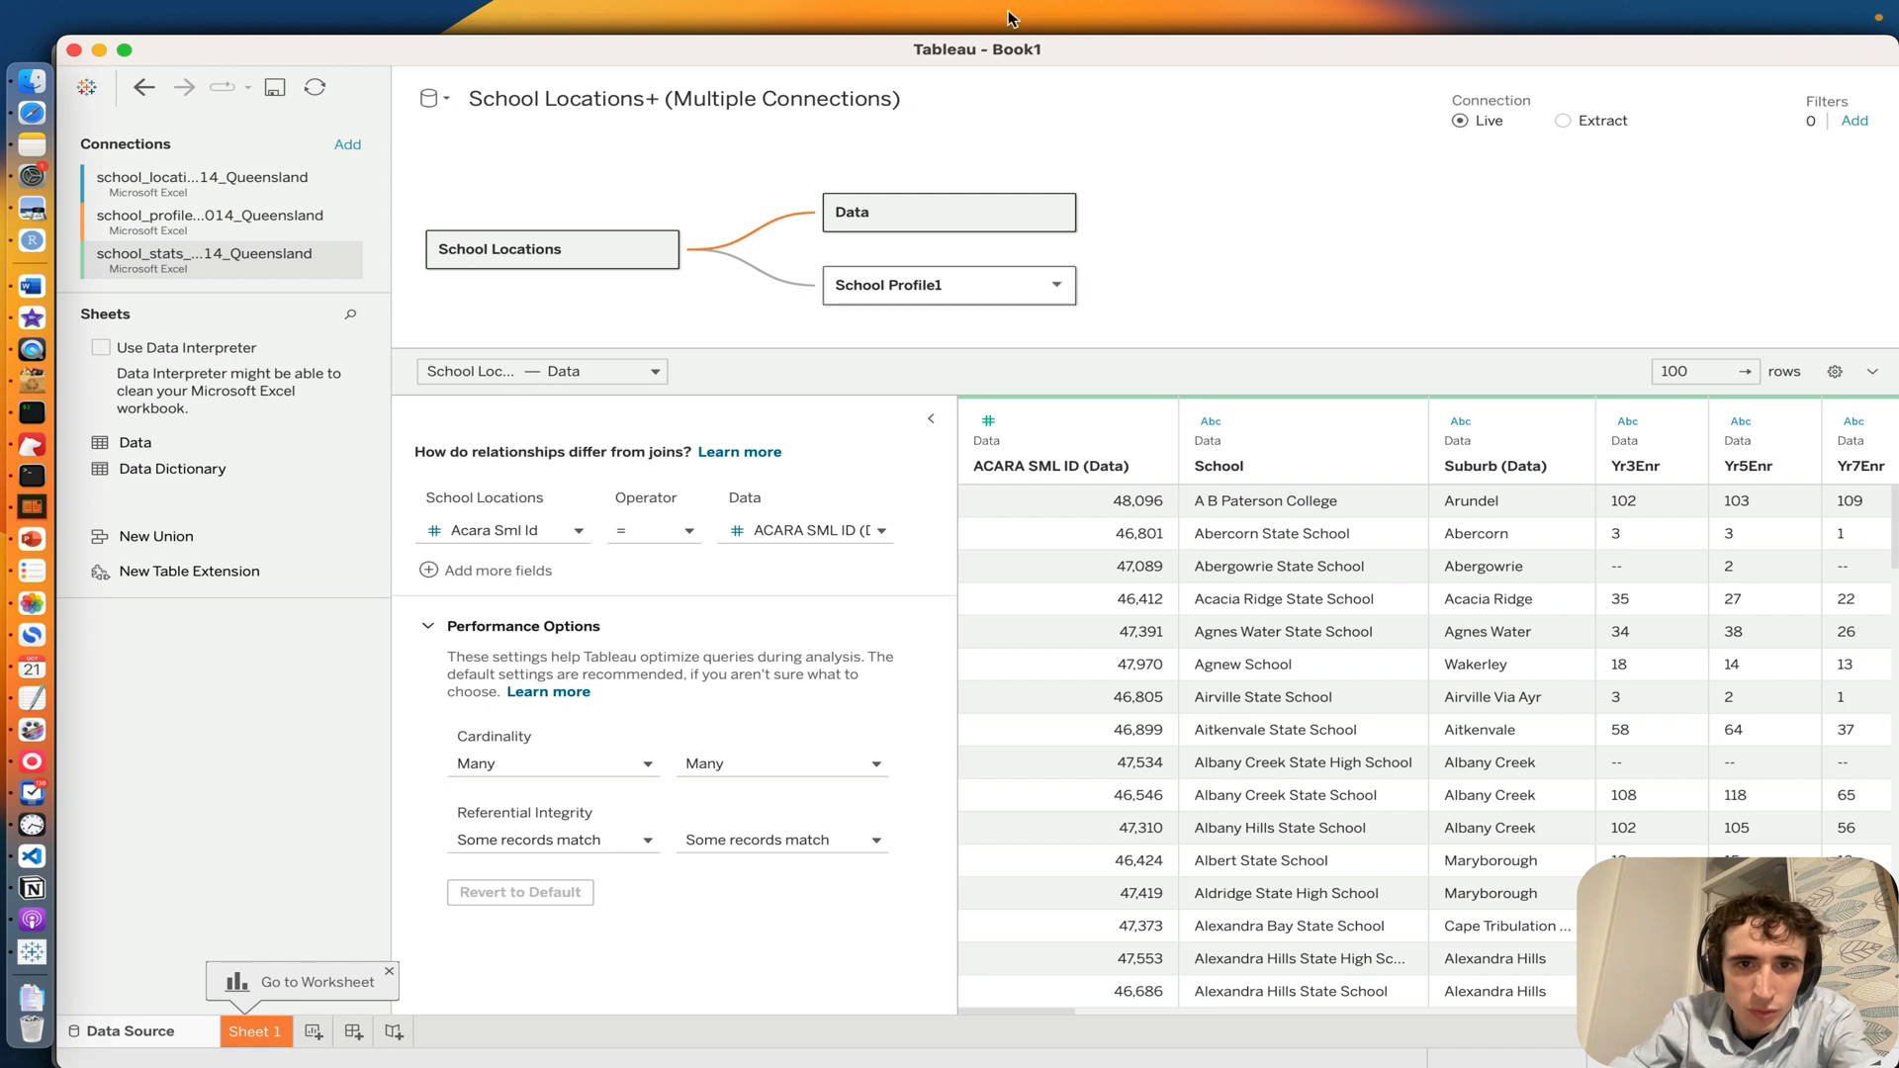
left_click(550, 763)
key("Return")
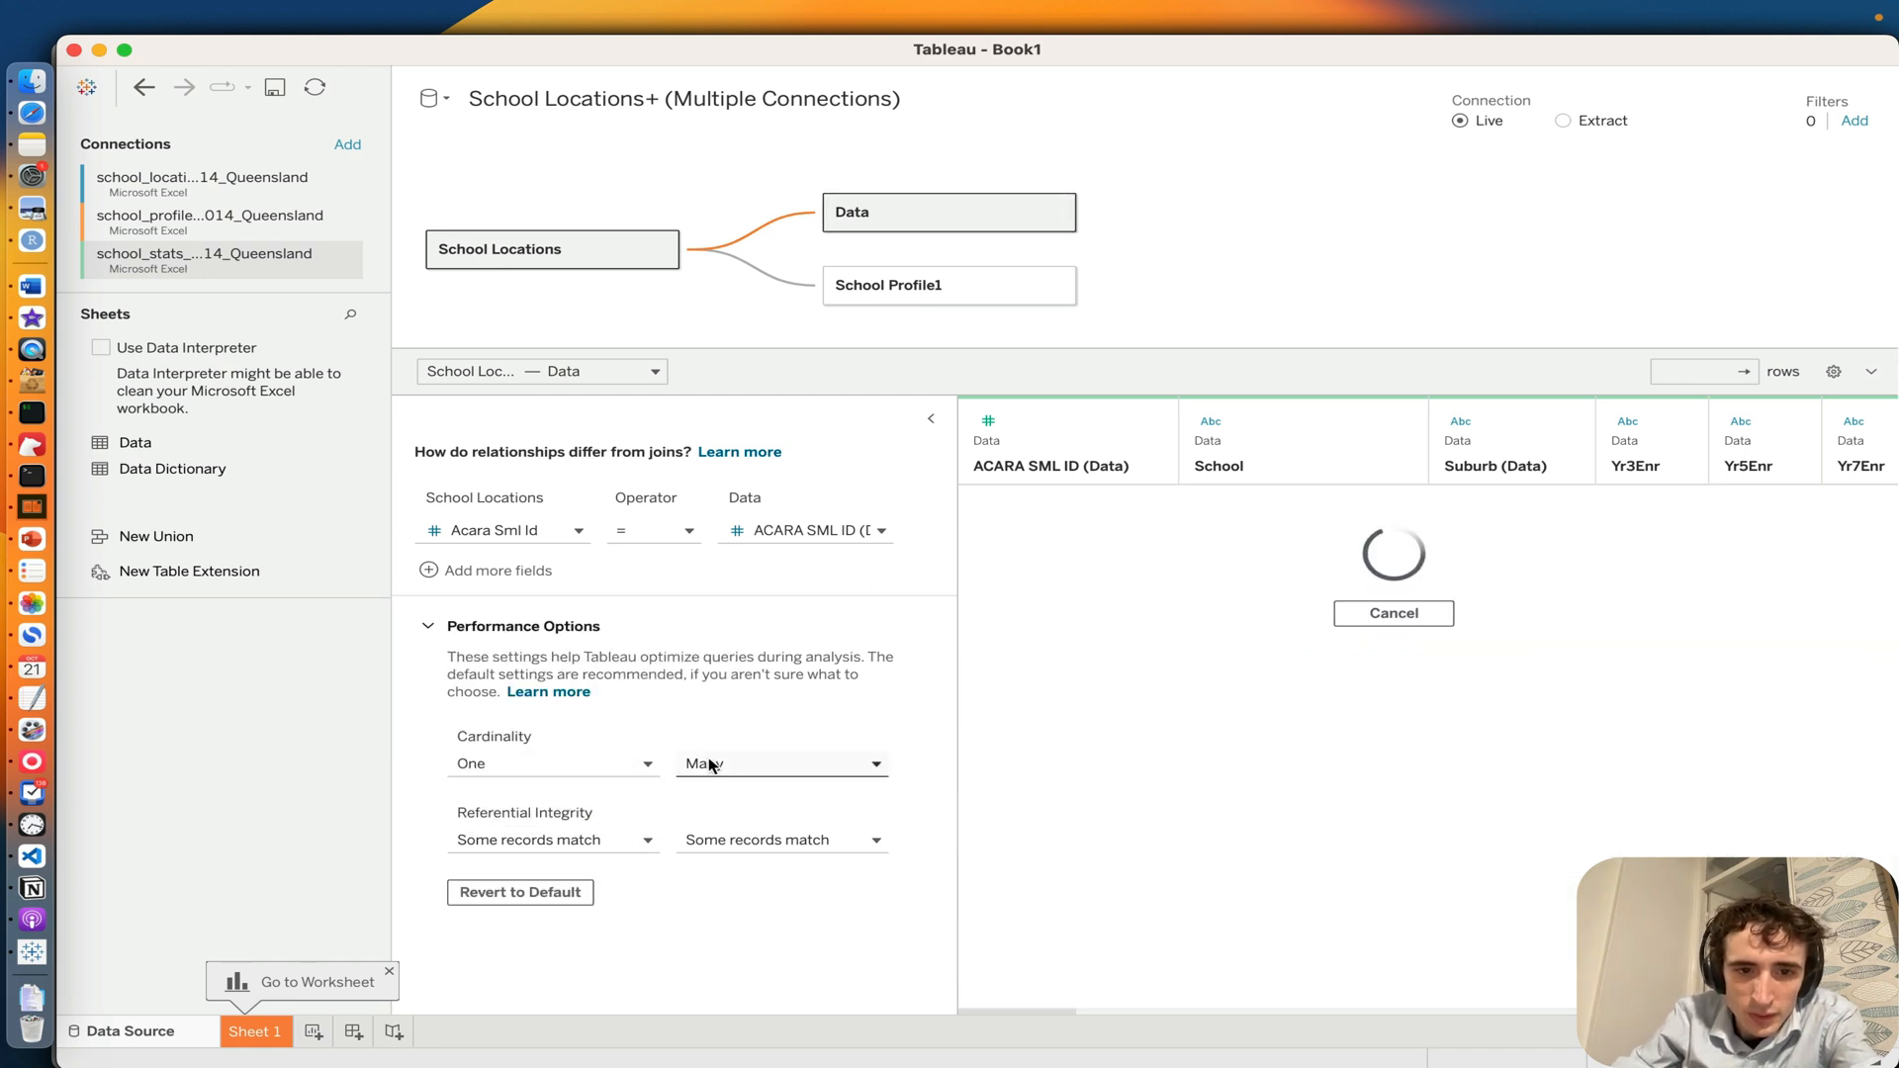
left_click(710, 767)
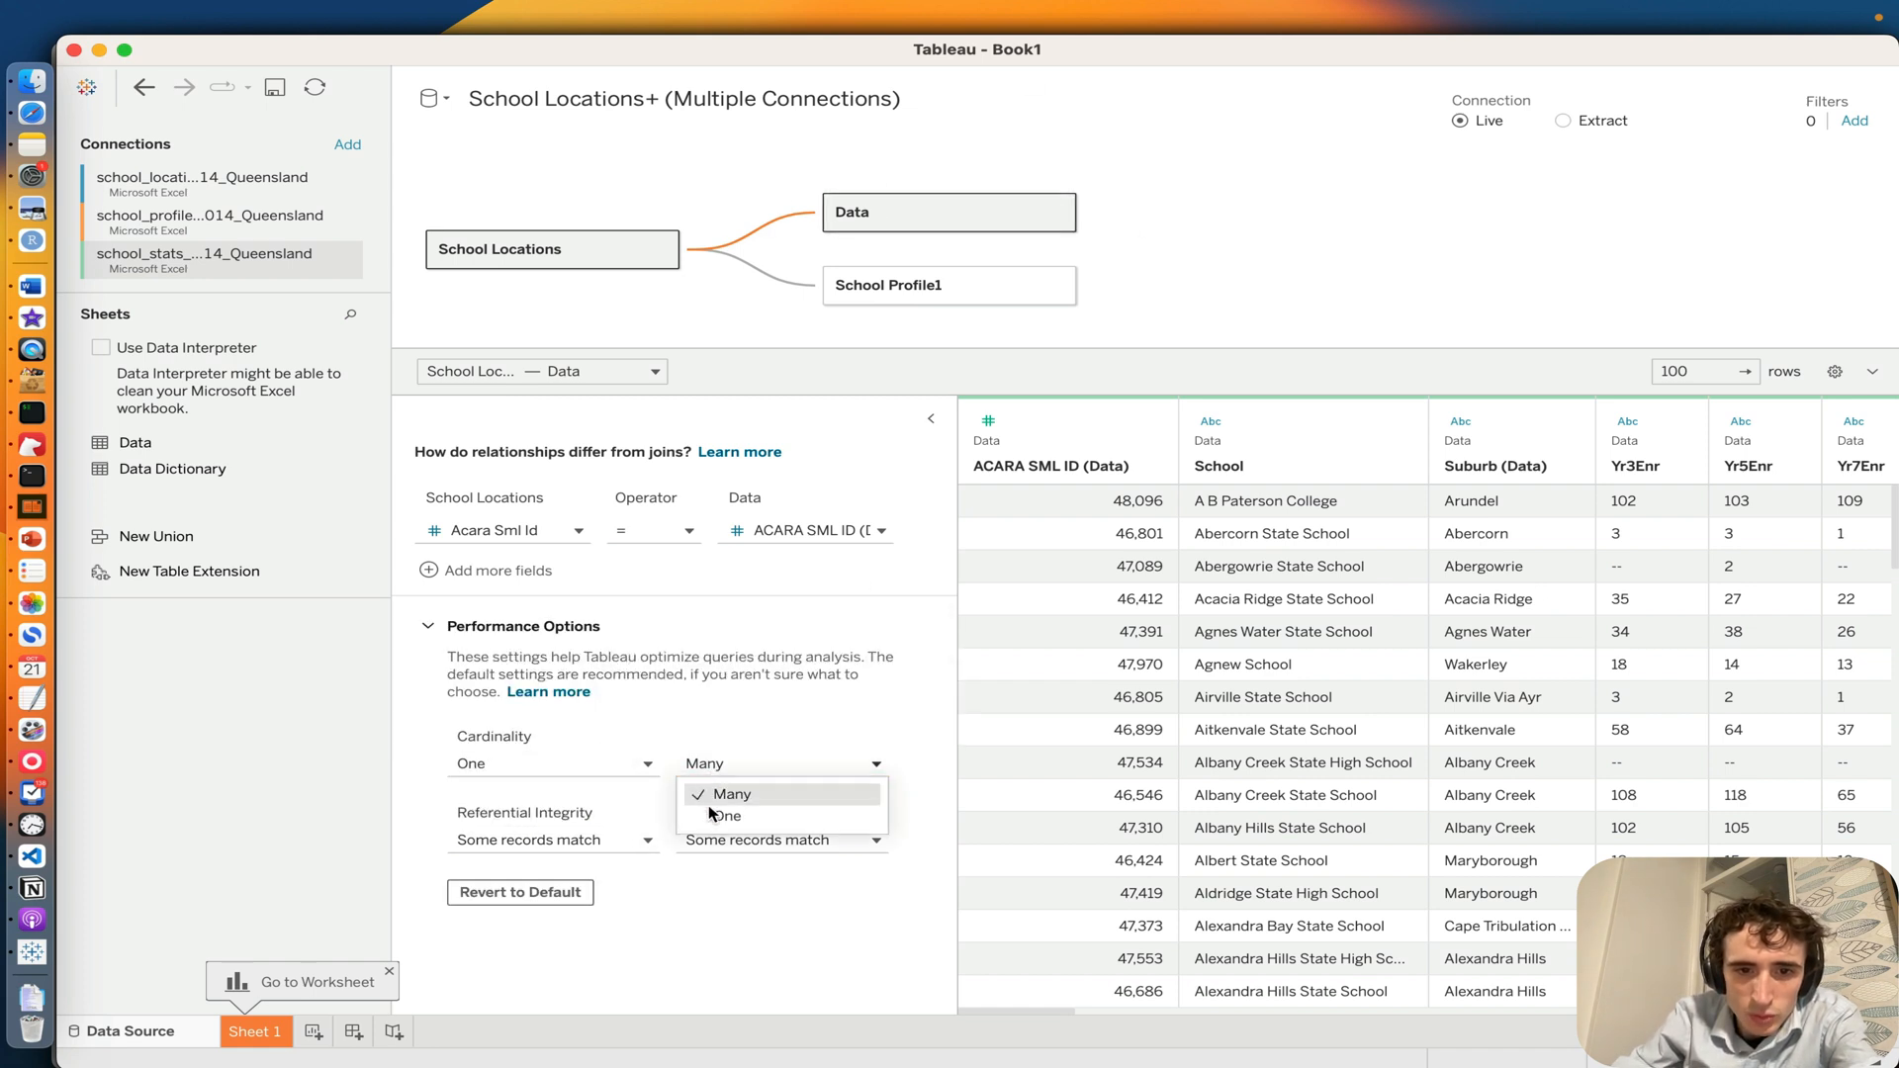
key("Return")
Step: Set the referential integrity of the School Locations to Data relationship to All records match on both sides
left_click(551, 838)
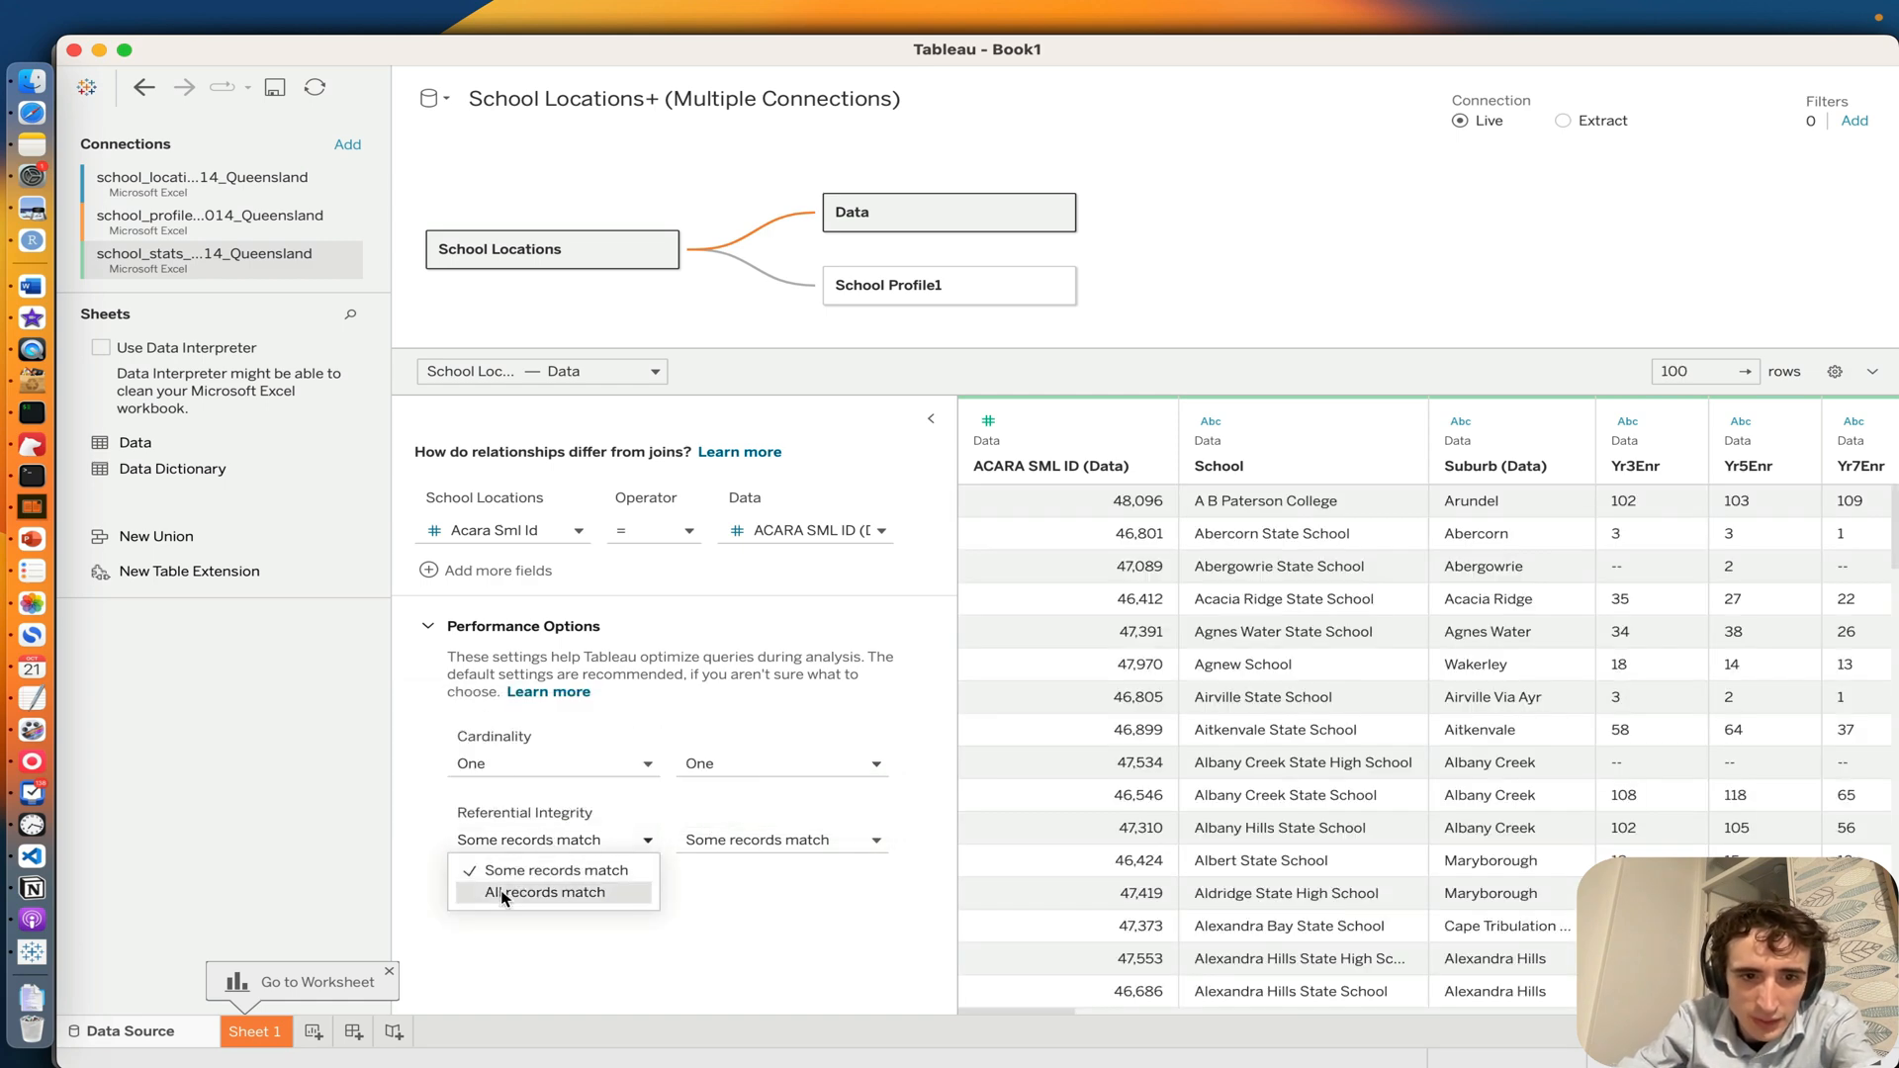
key("Return")
left_click(732, 840)
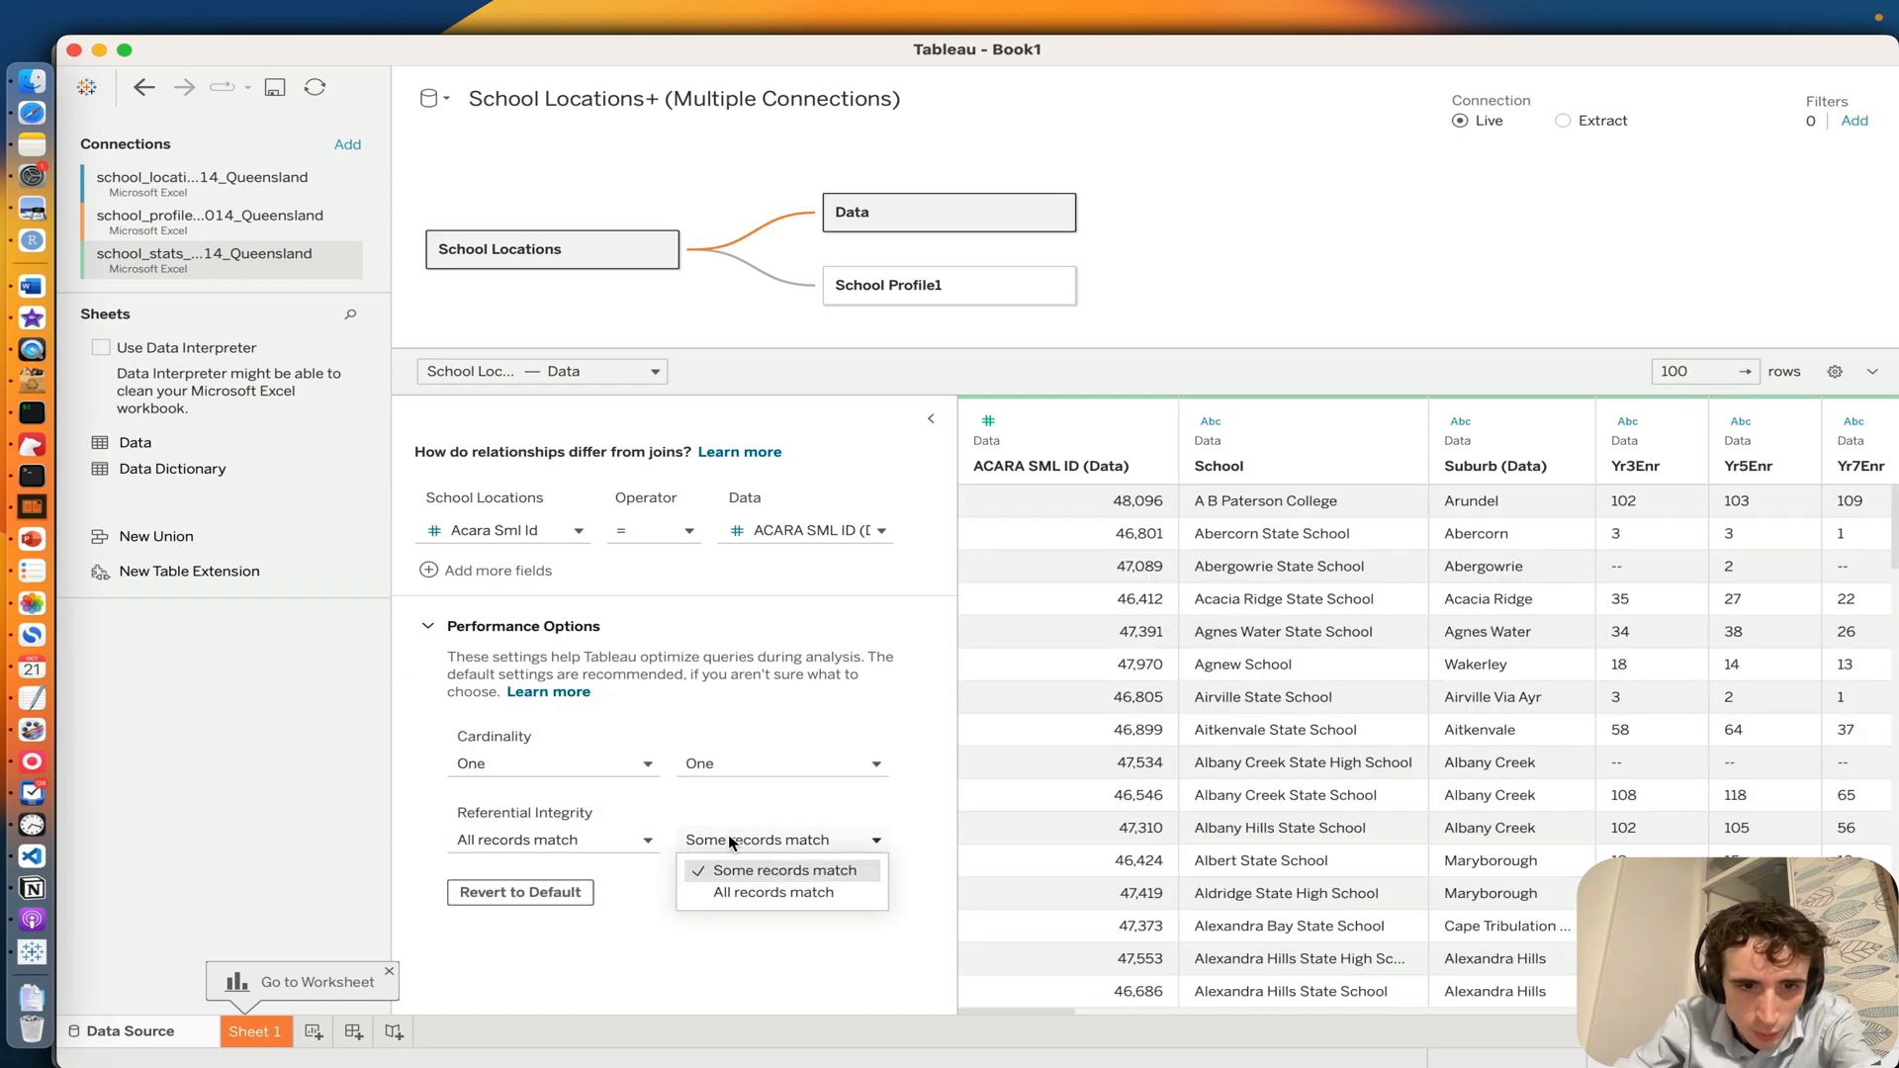
left_click(754, 893)
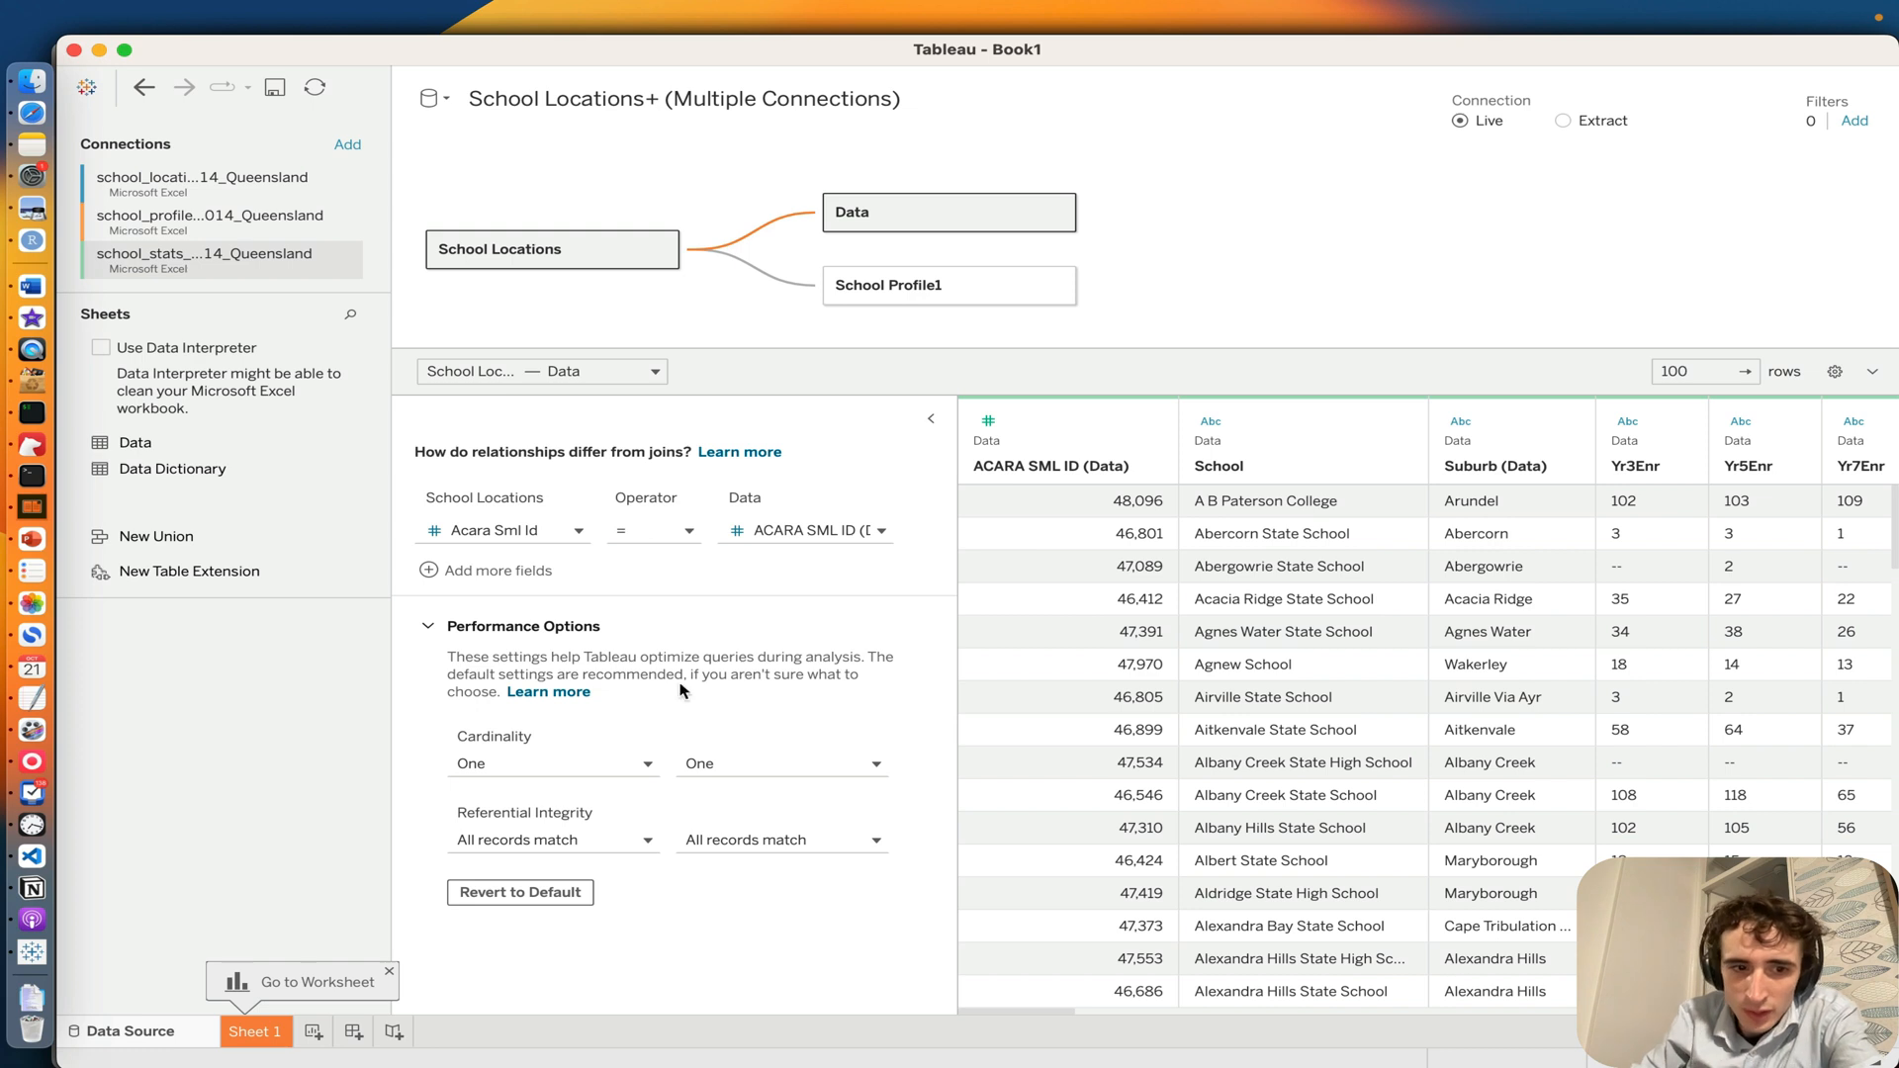
Step: Open the Sheet 1 worksheet and set its mark type to Map
left_click(256, 1030)
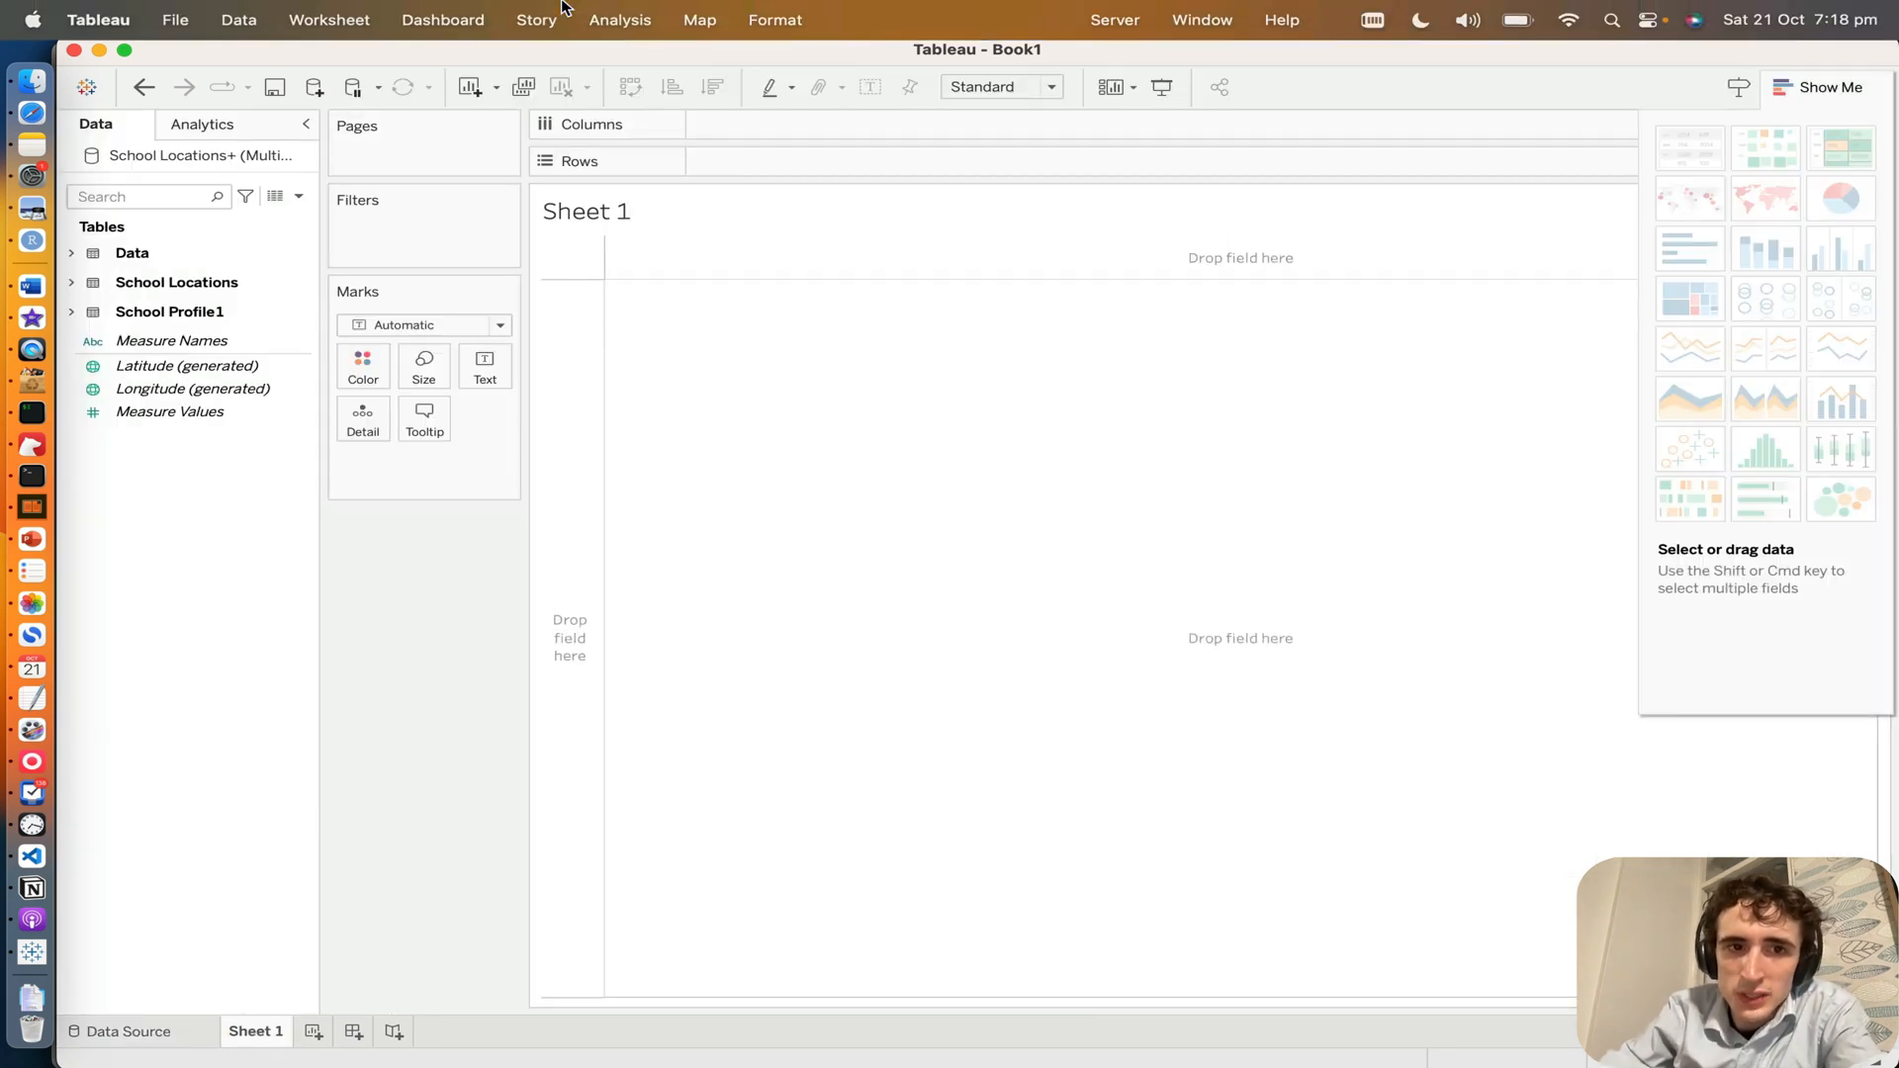
left_click(224, 344)
left_click(76, 488)
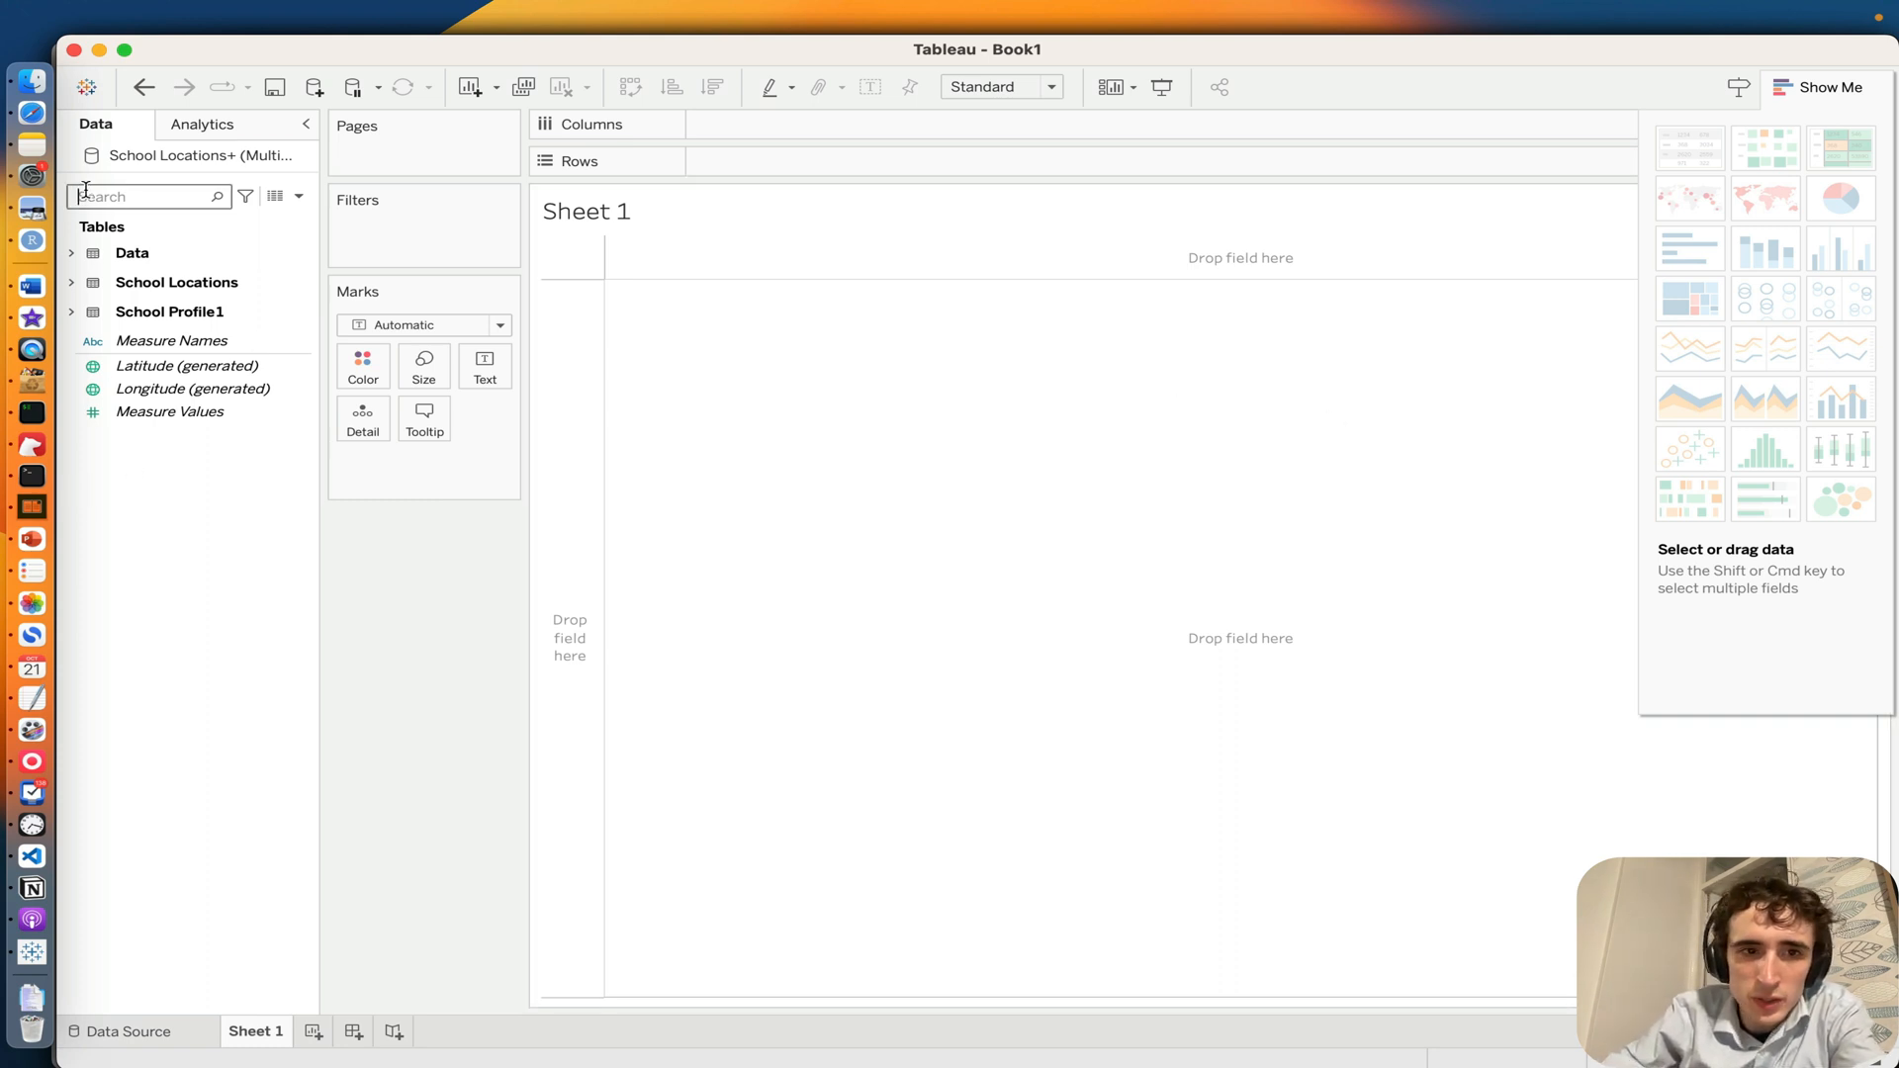
left_click(402, 326)
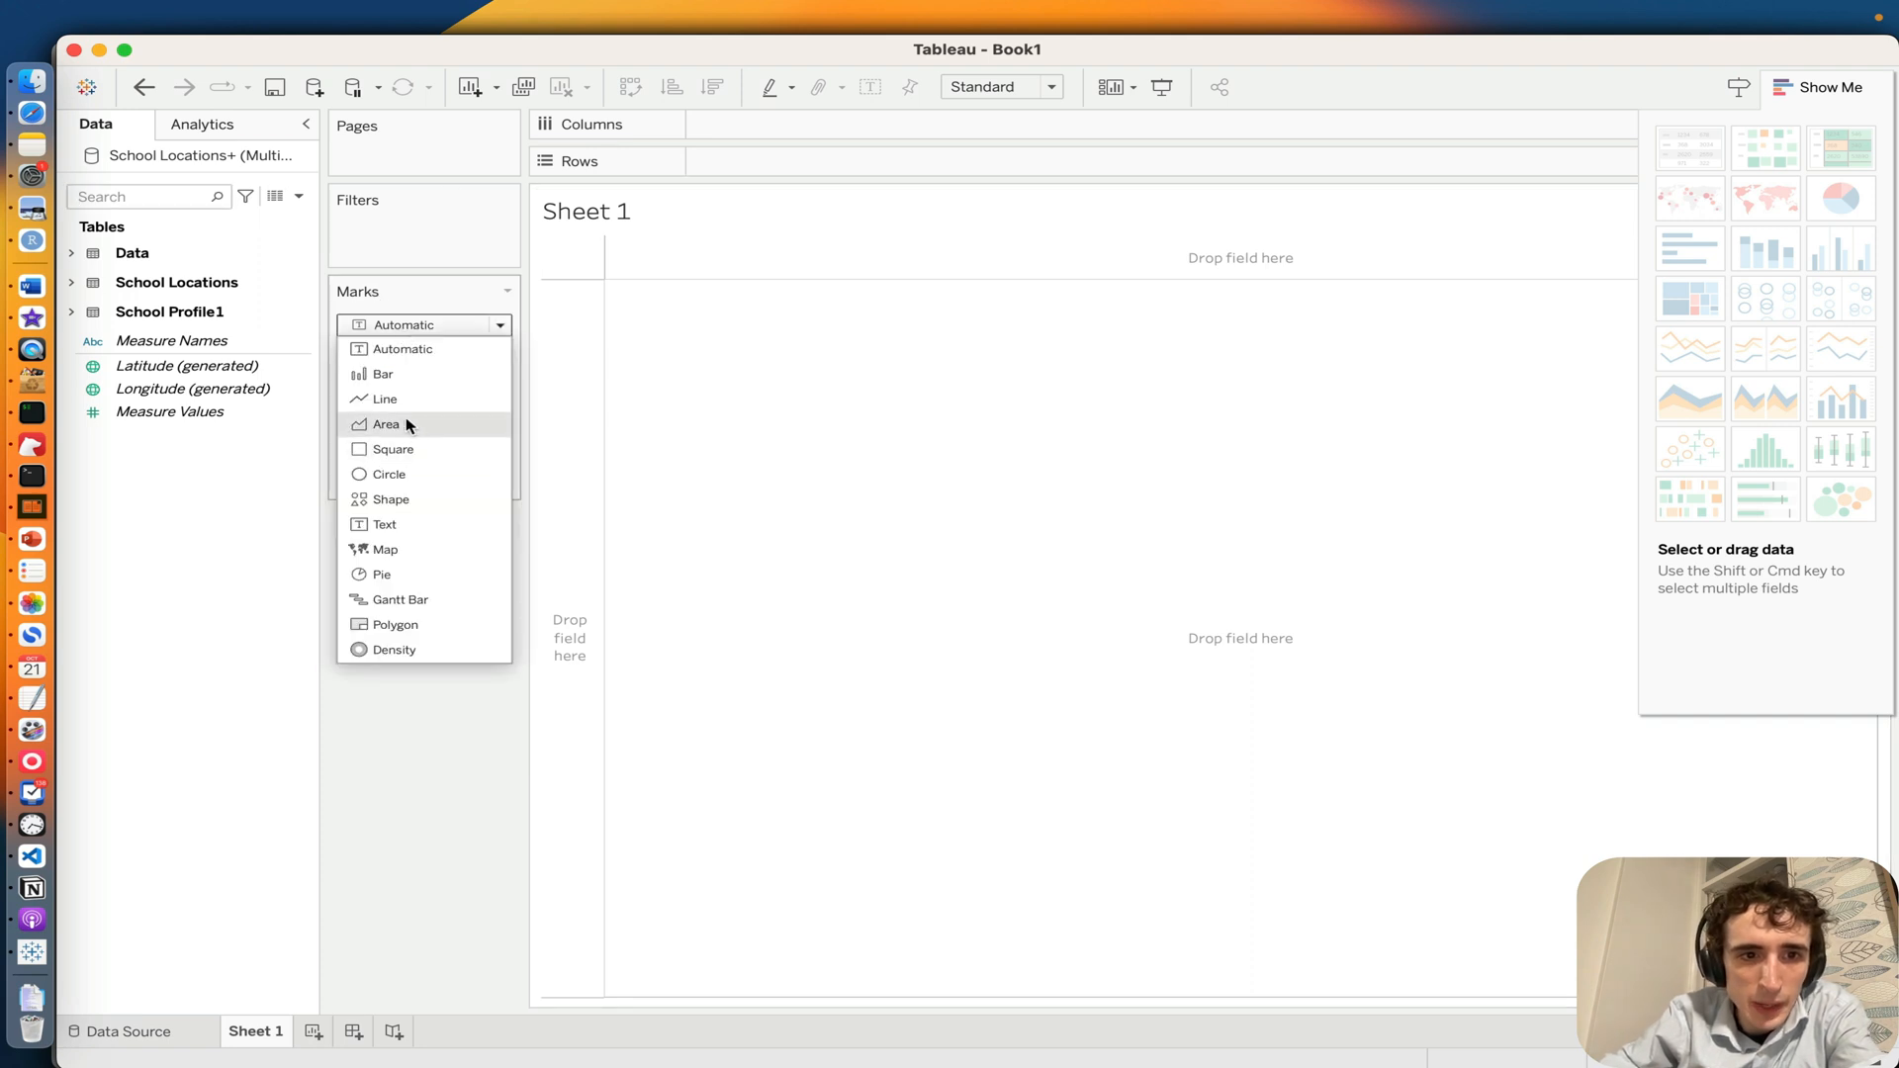
left_click(413, 552)
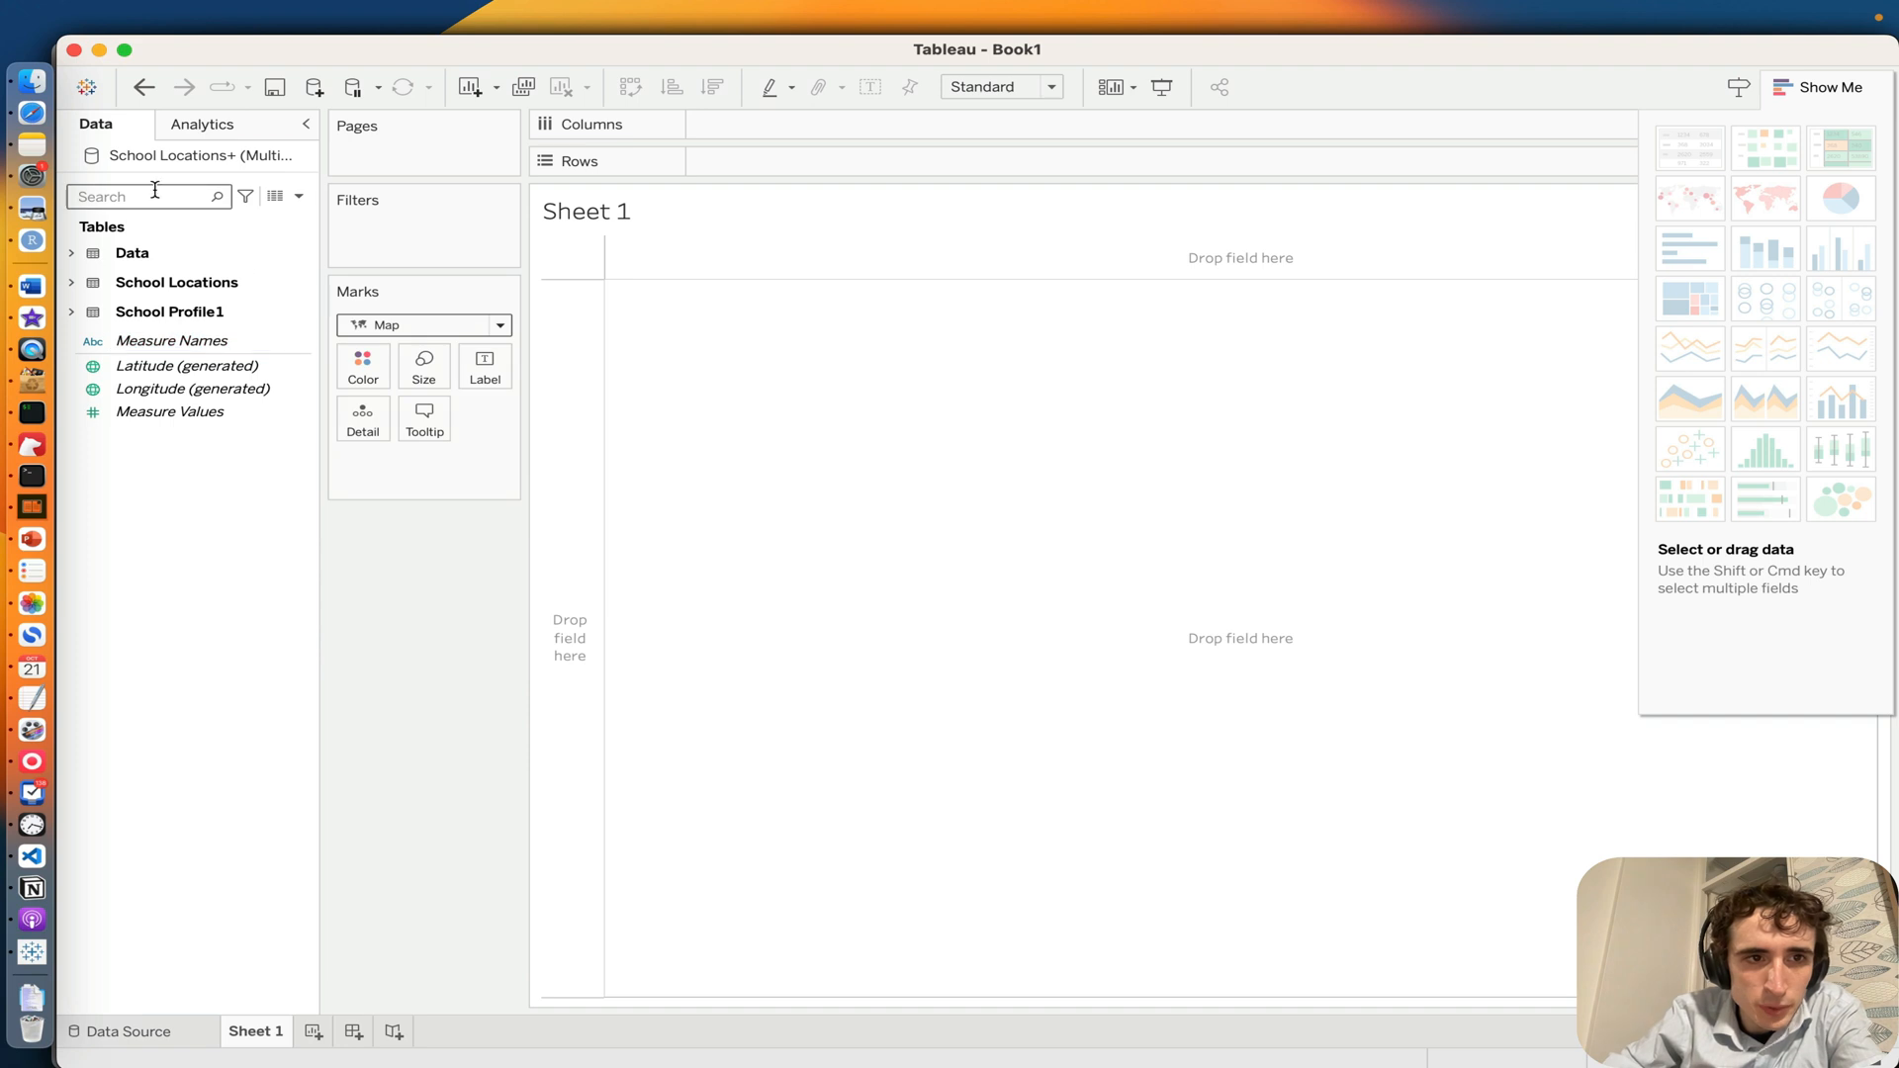
Step: Search the fields for "post" and plot Postcode from School Locations in the view as a map
type("pos")
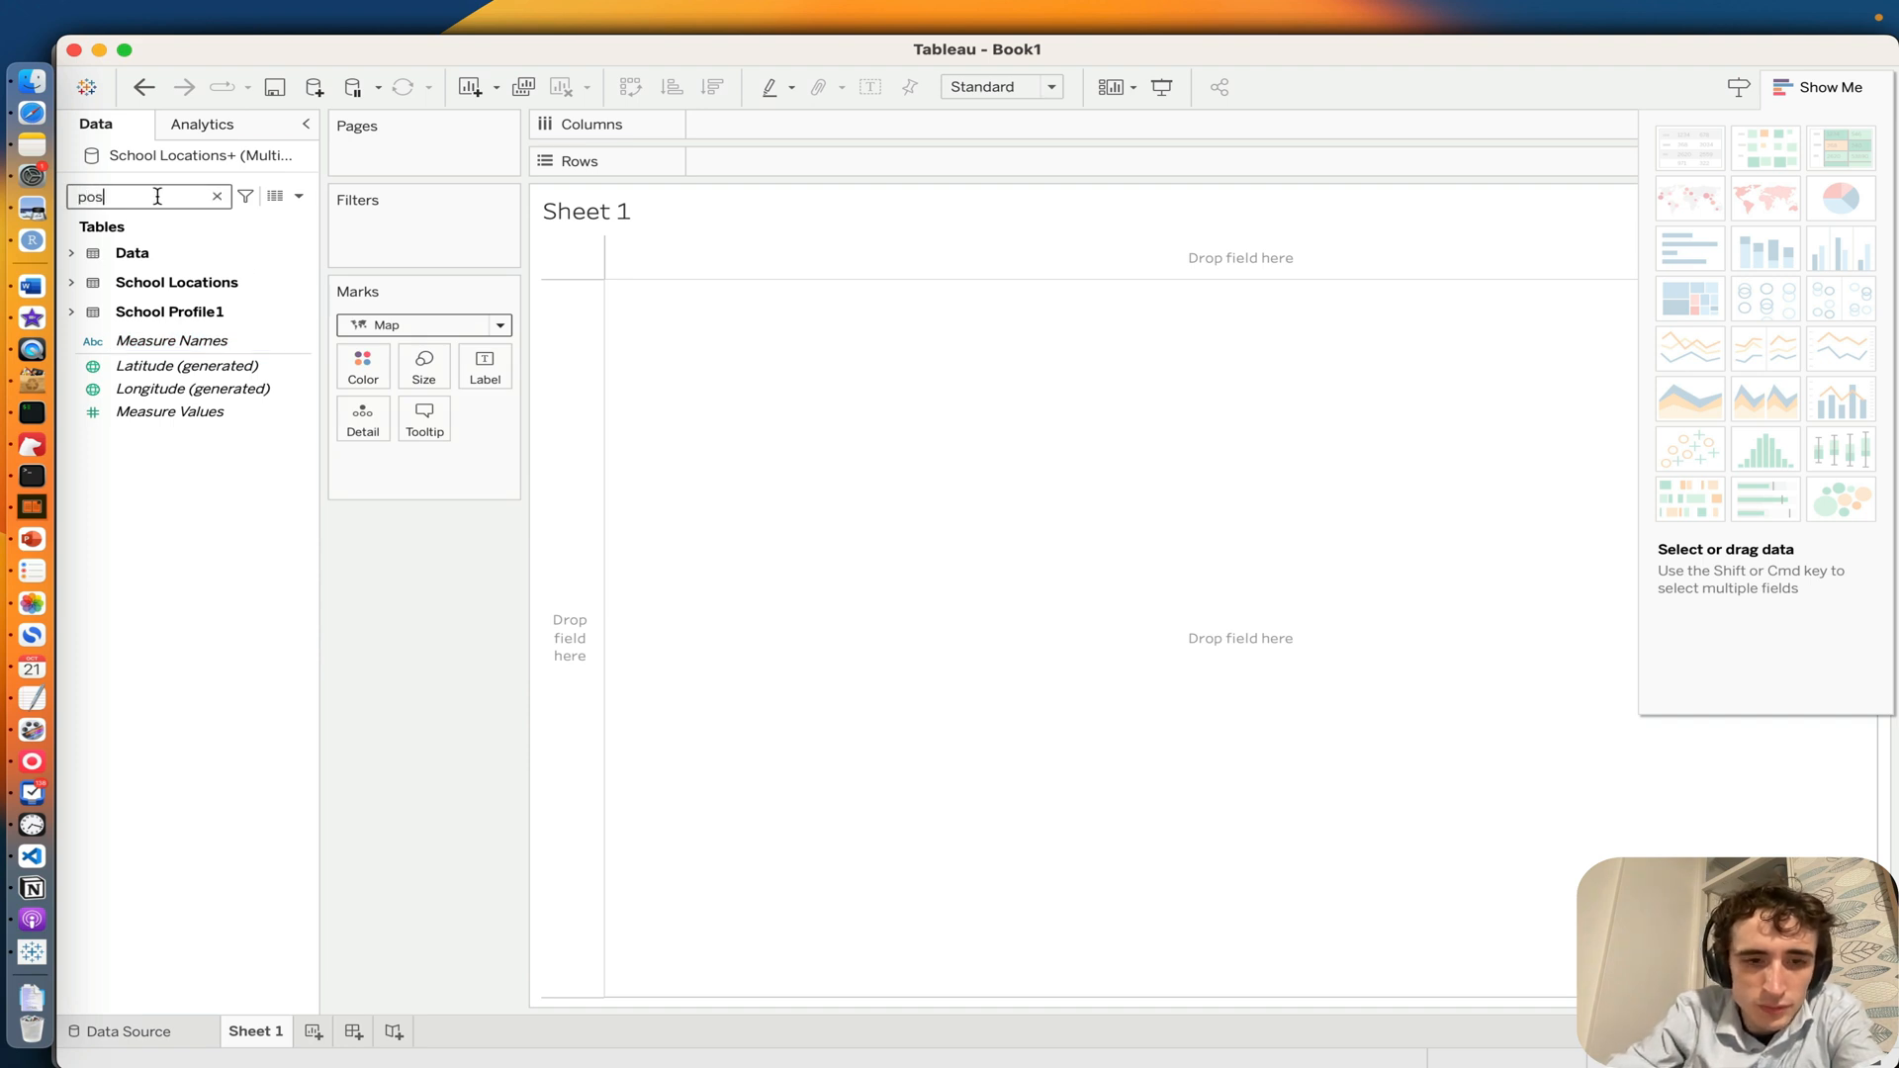
type("t")
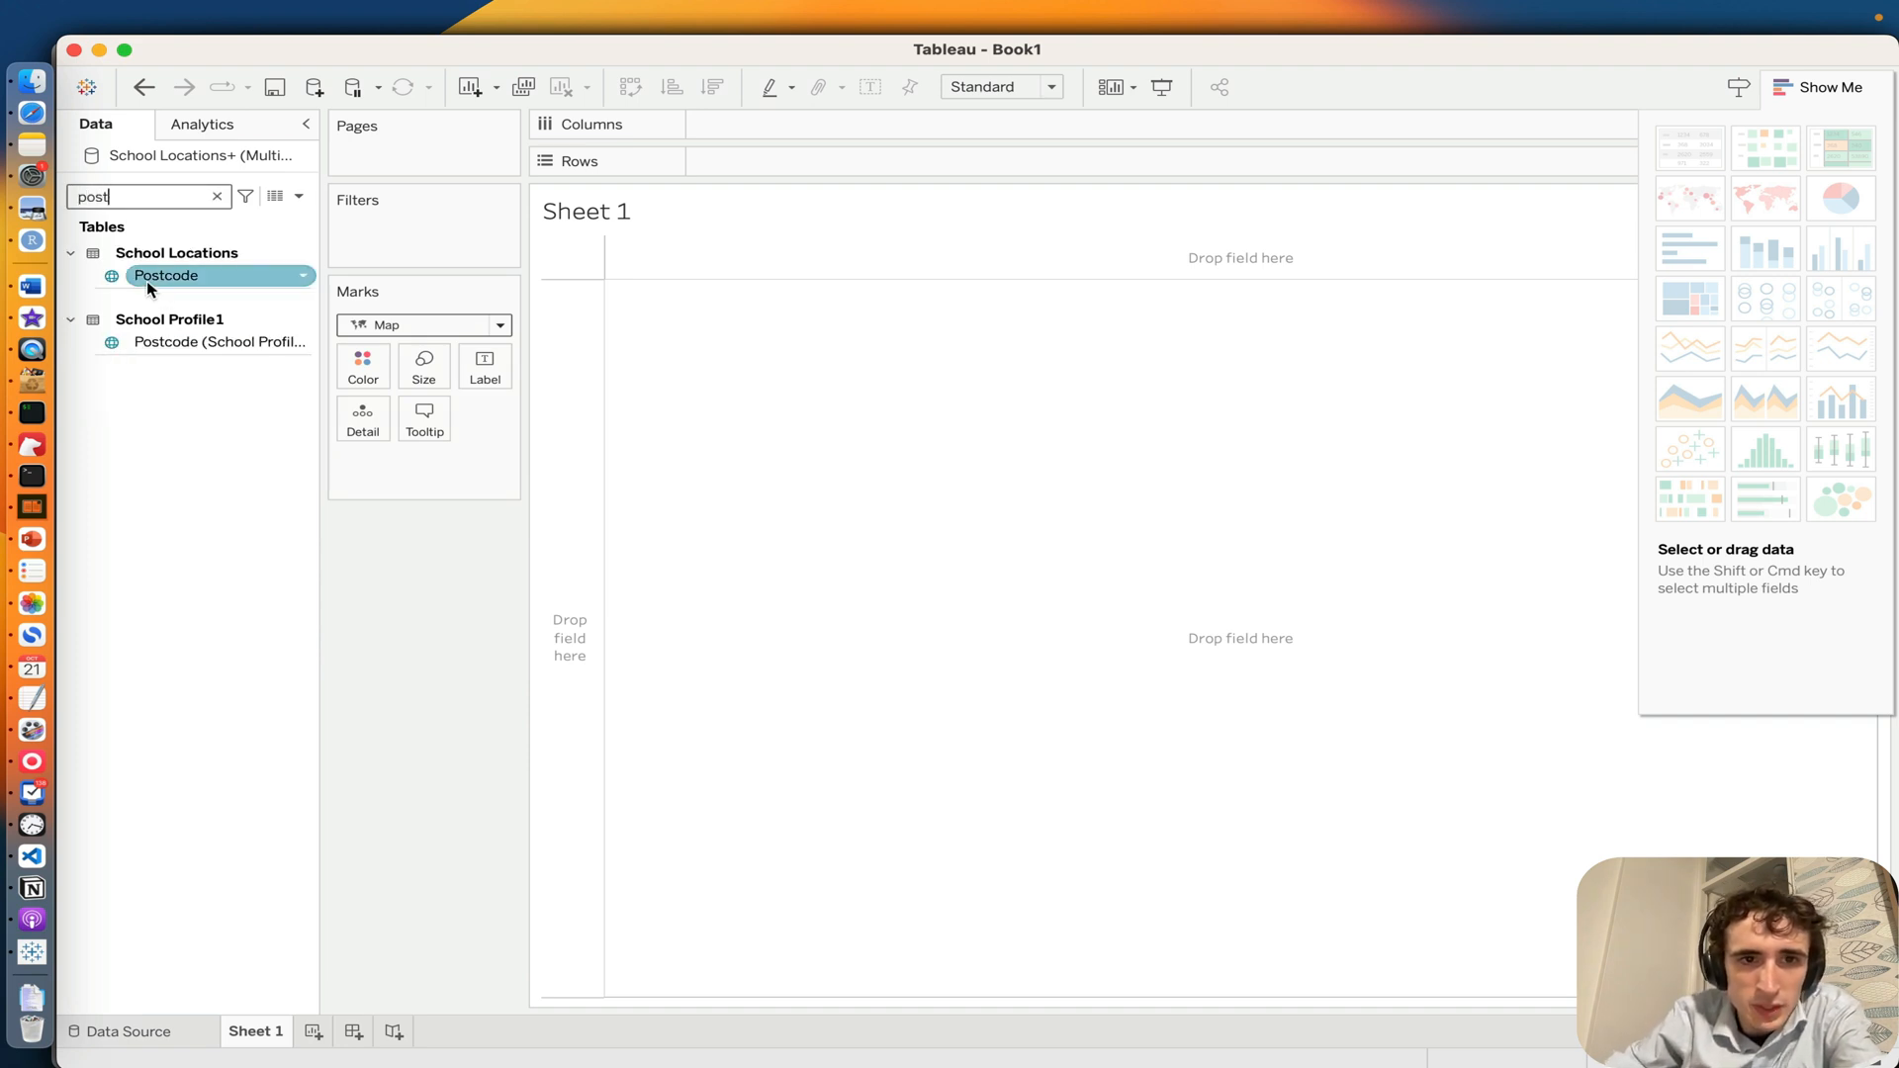
left_click_drag(149, 287, 854, 466)
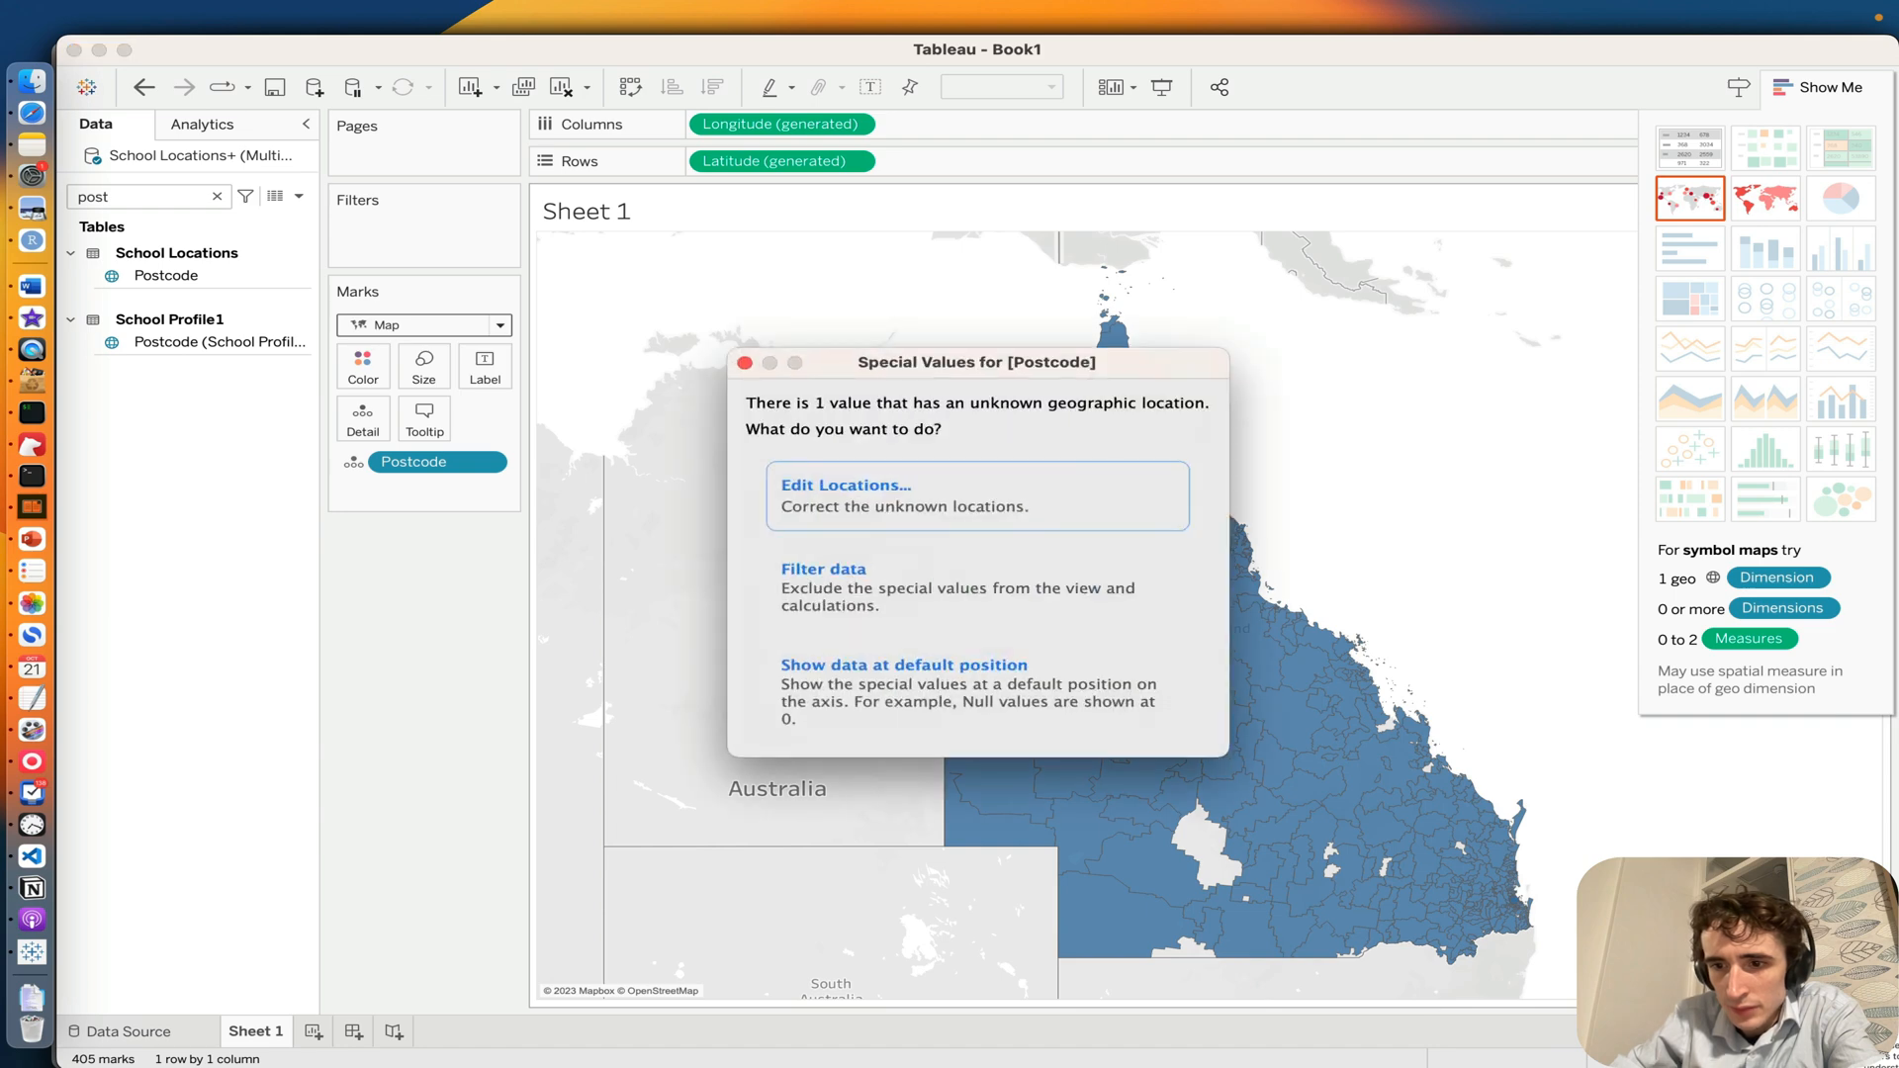
Step: Open the unknown postcode locations for editing and accept the location matches for Australia
left_click(1023, 490)
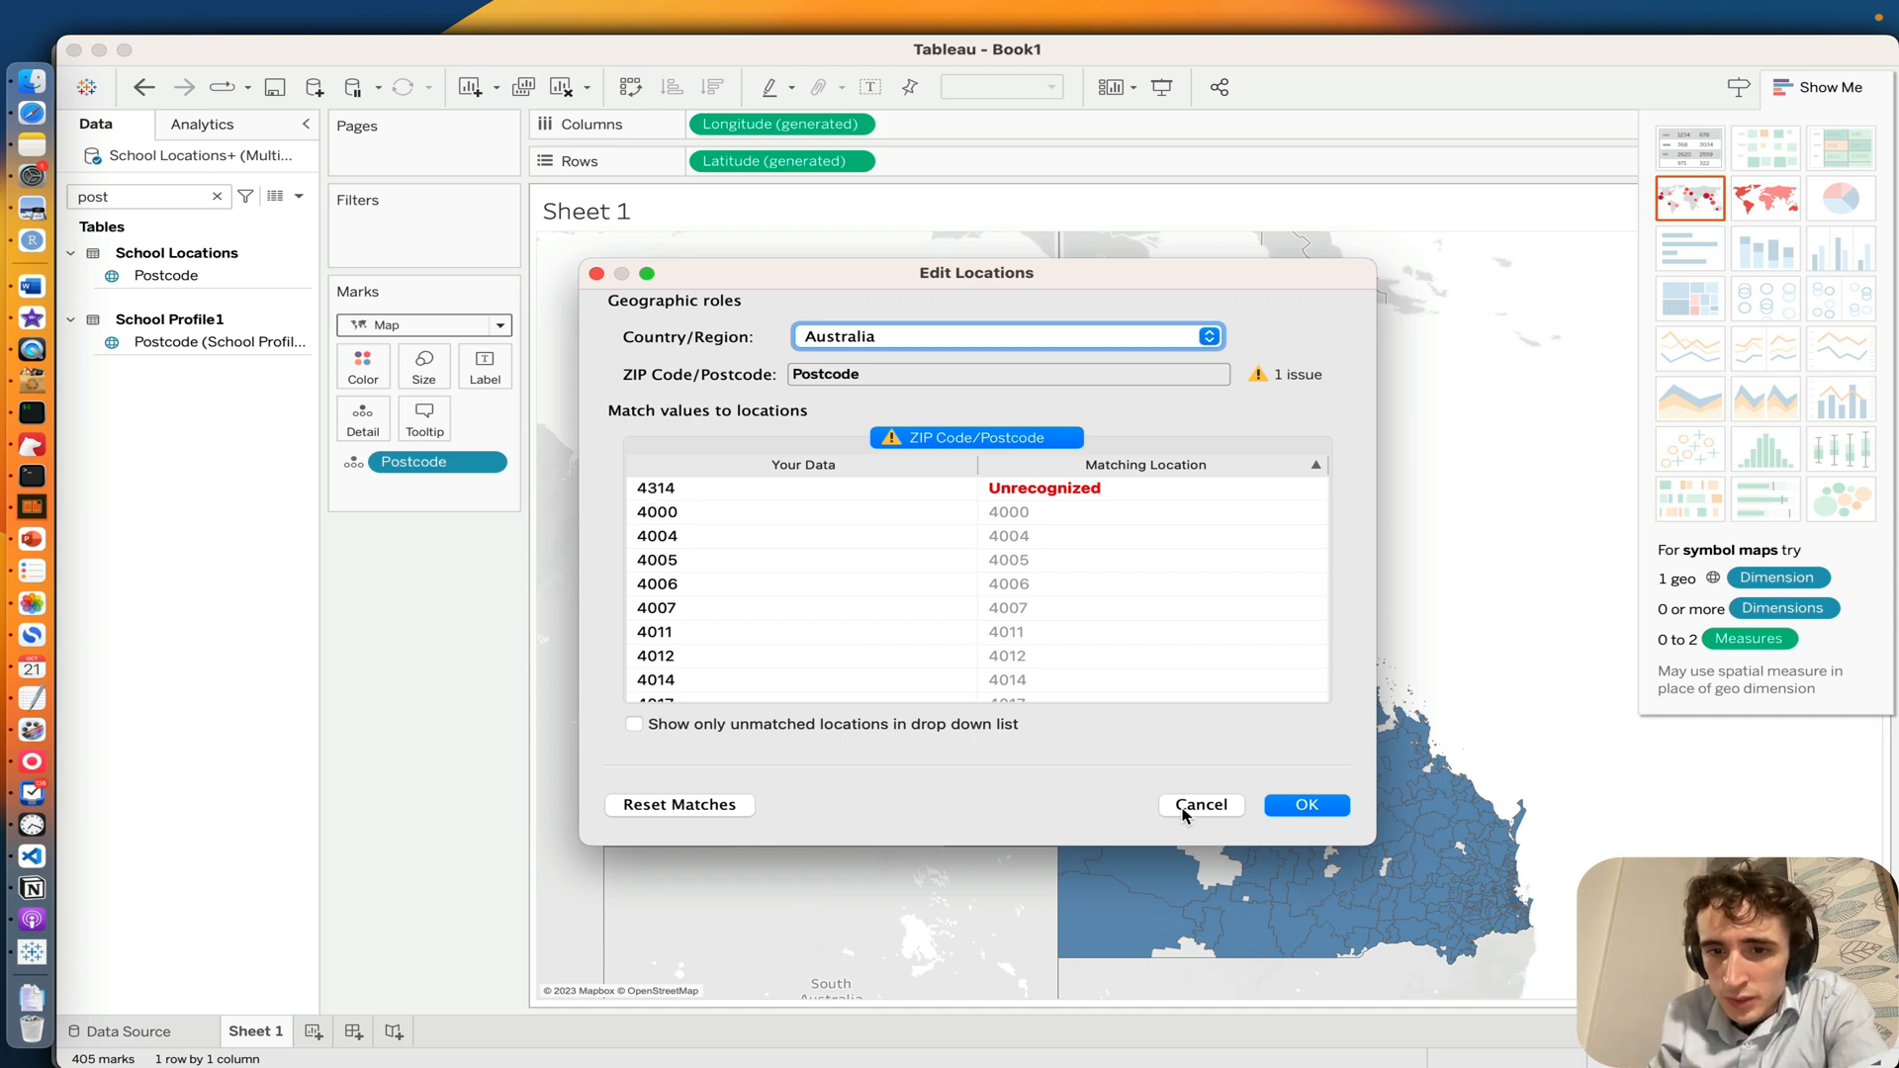
left_click(1286, 804)
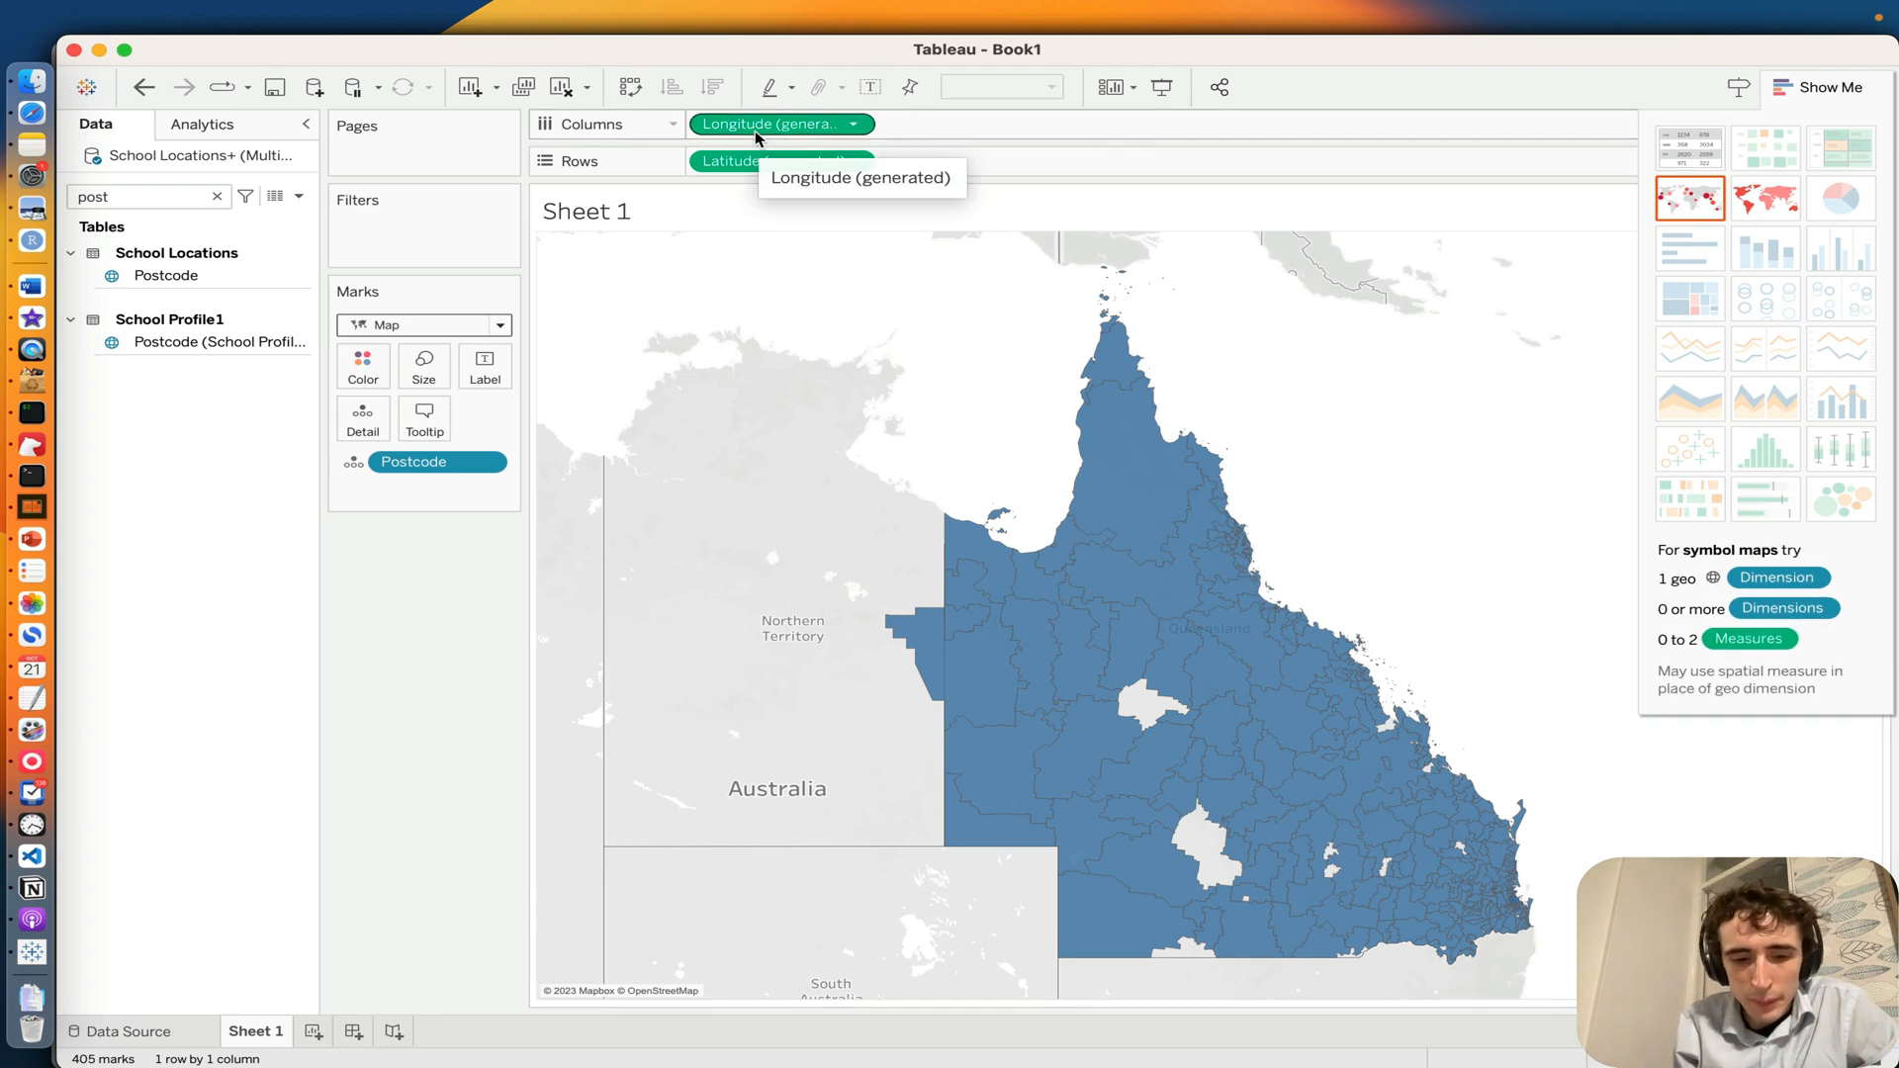
Step: Try duplicating the generated Longitude field in Columns and remove the copy
left_click_drag(757, 134, 975, 136)
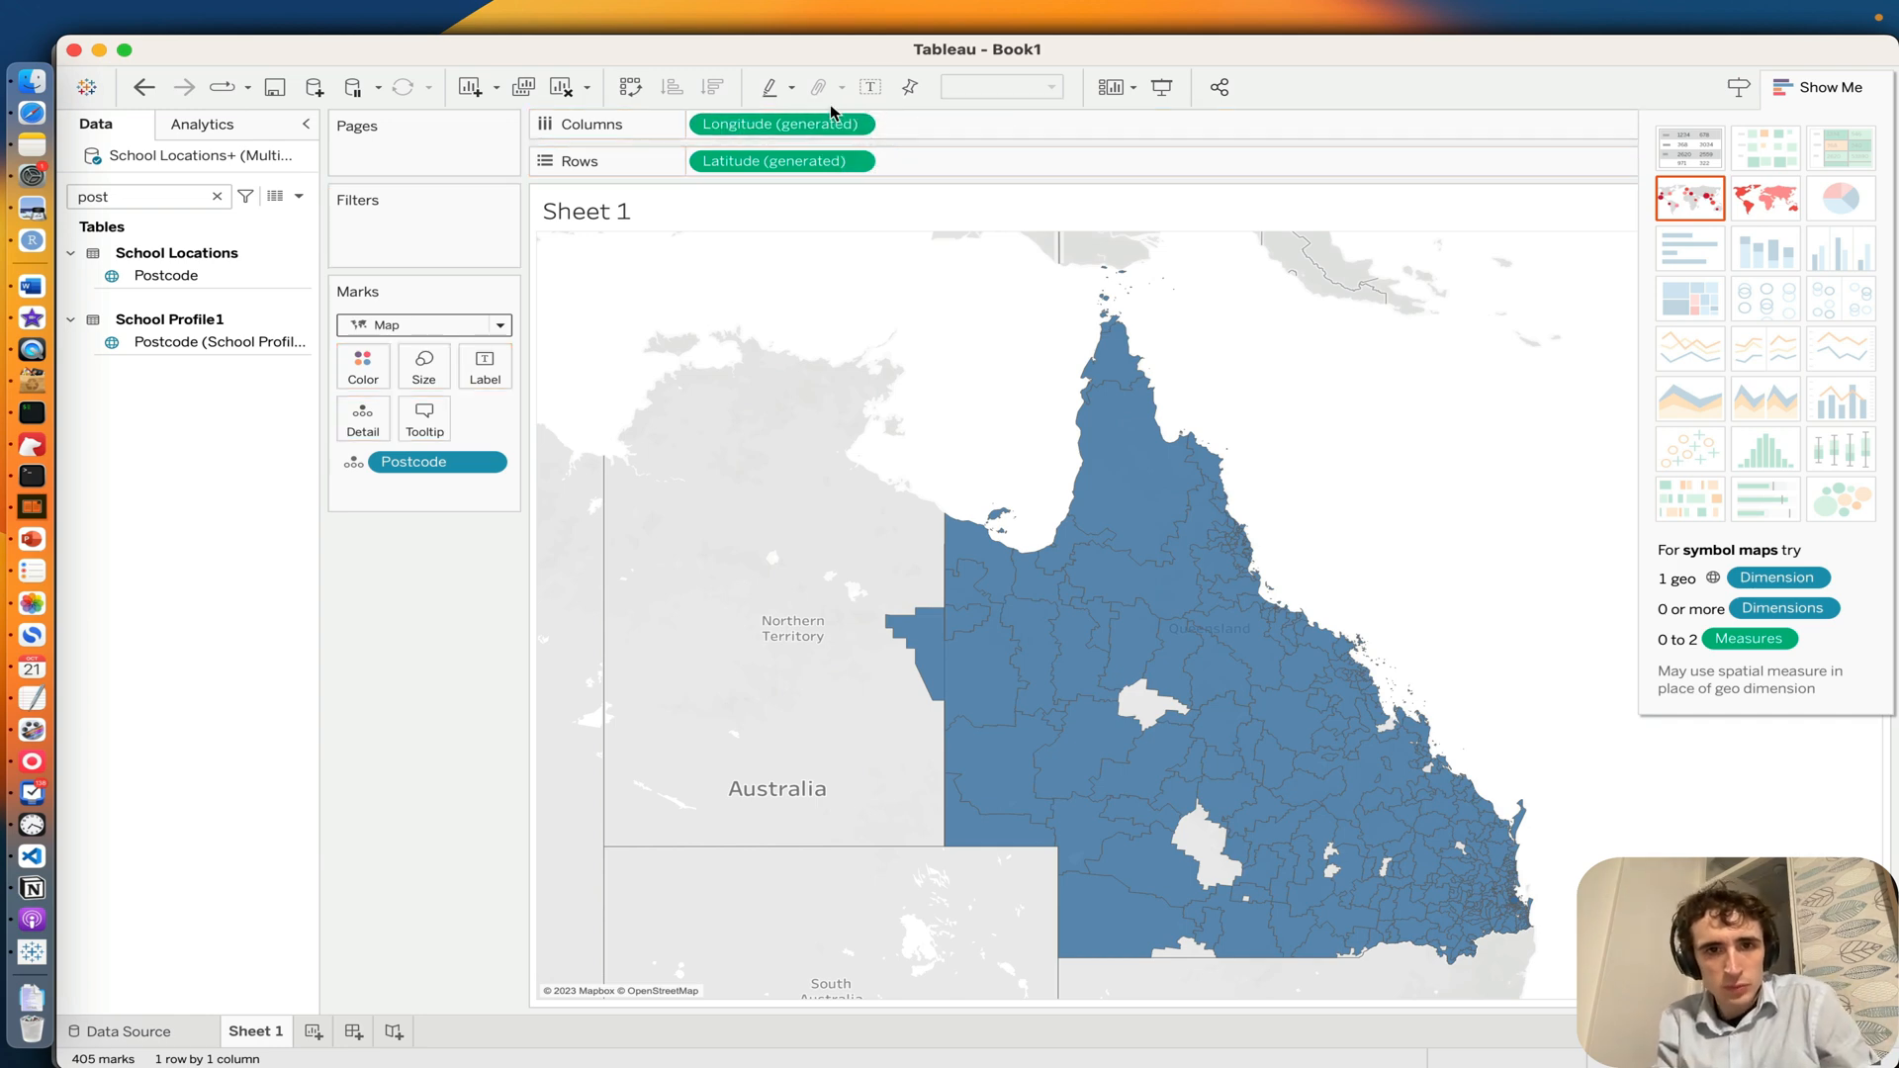
left_click_drag(816, 123, 969, 132)
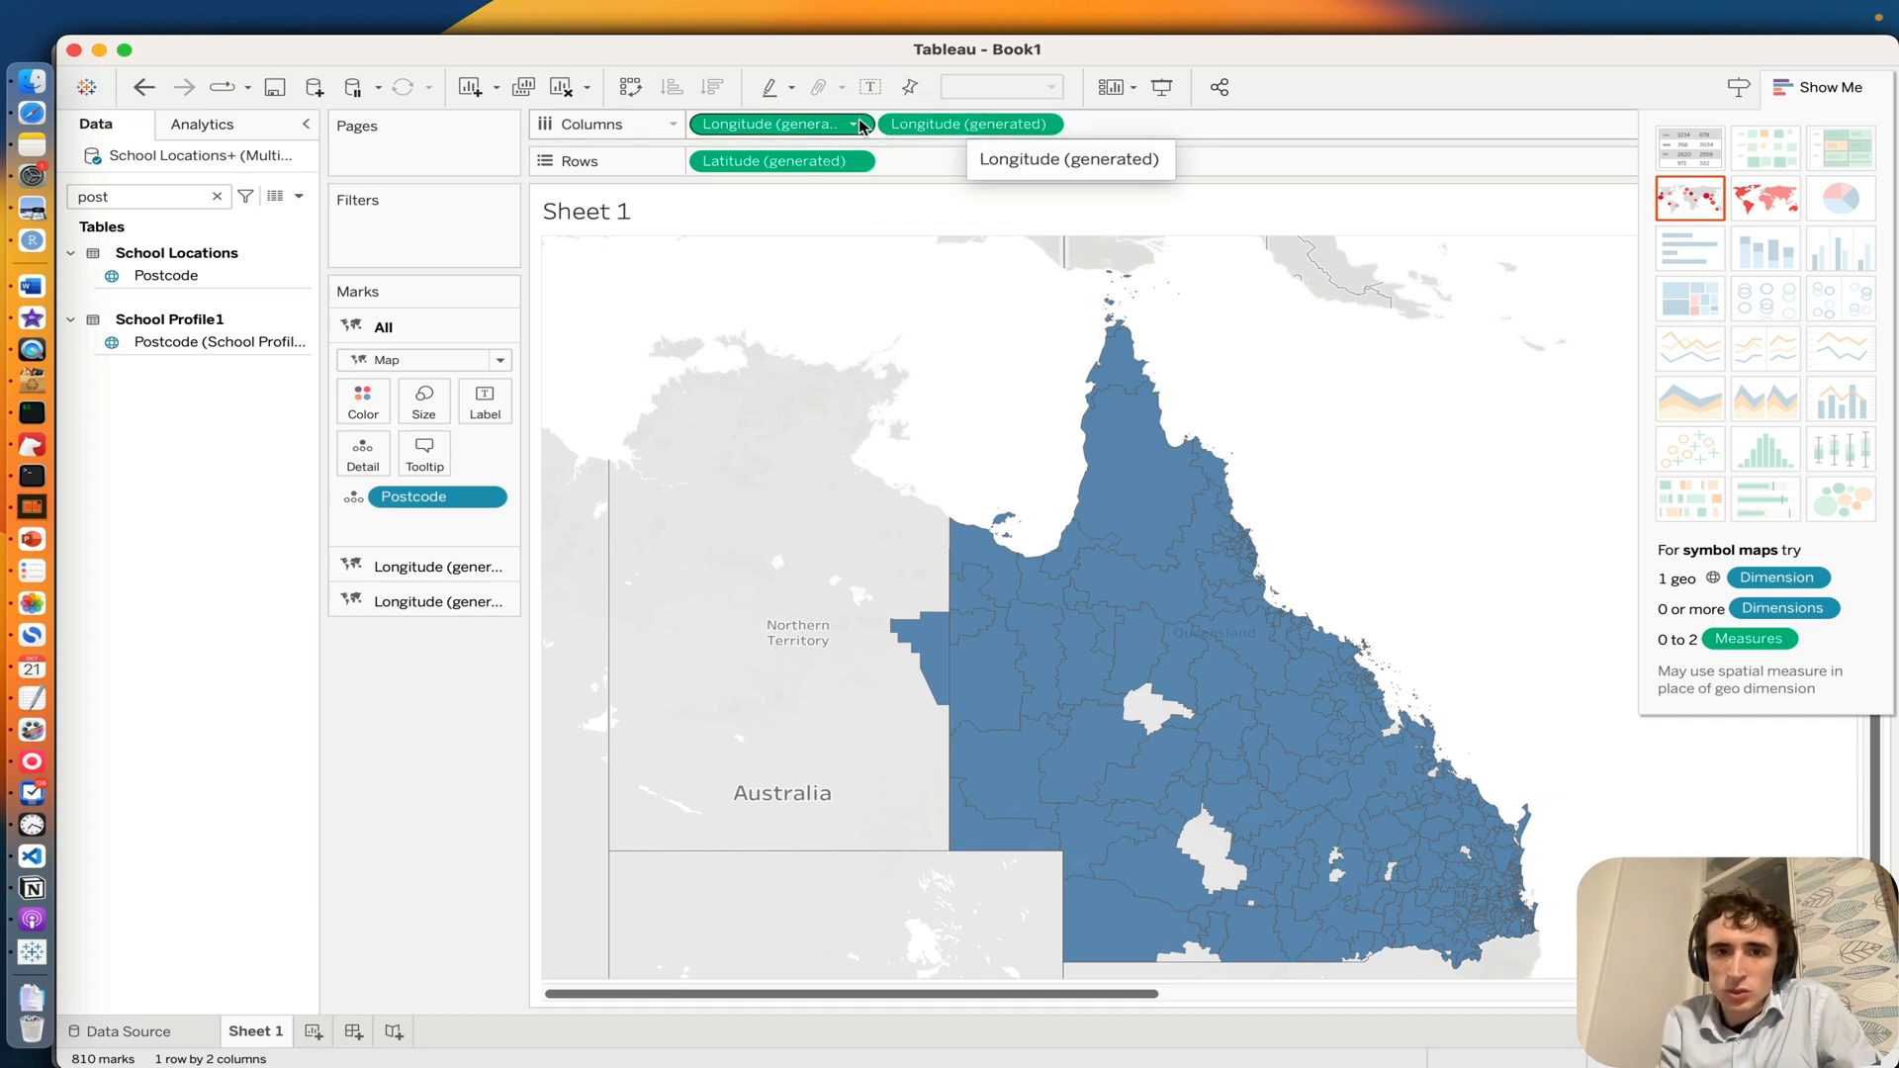
left_click(928, 121)
key("Delete")
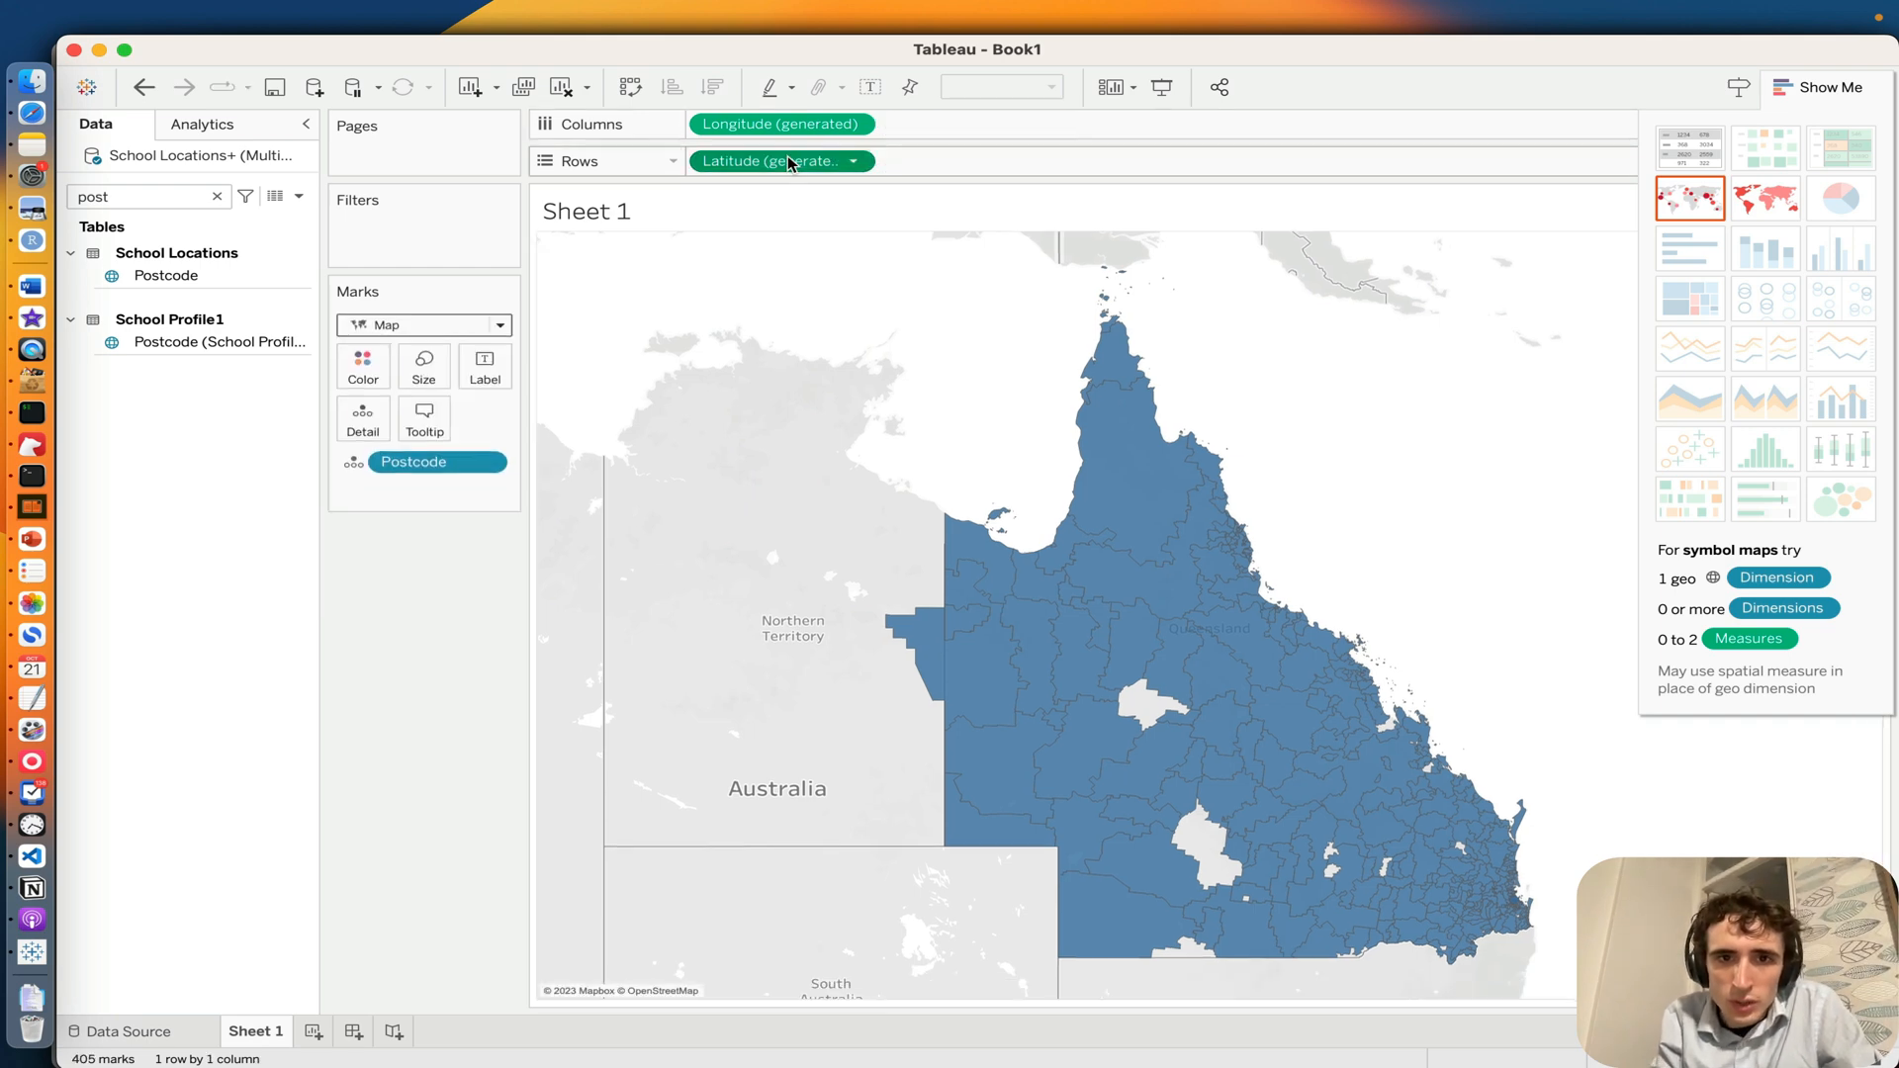
Step: Try duplicating the generated Latitude field in Rows with the copy's mark type set to Shape, and revert to a single map
left_click_drag(788, 161, 967, 165)
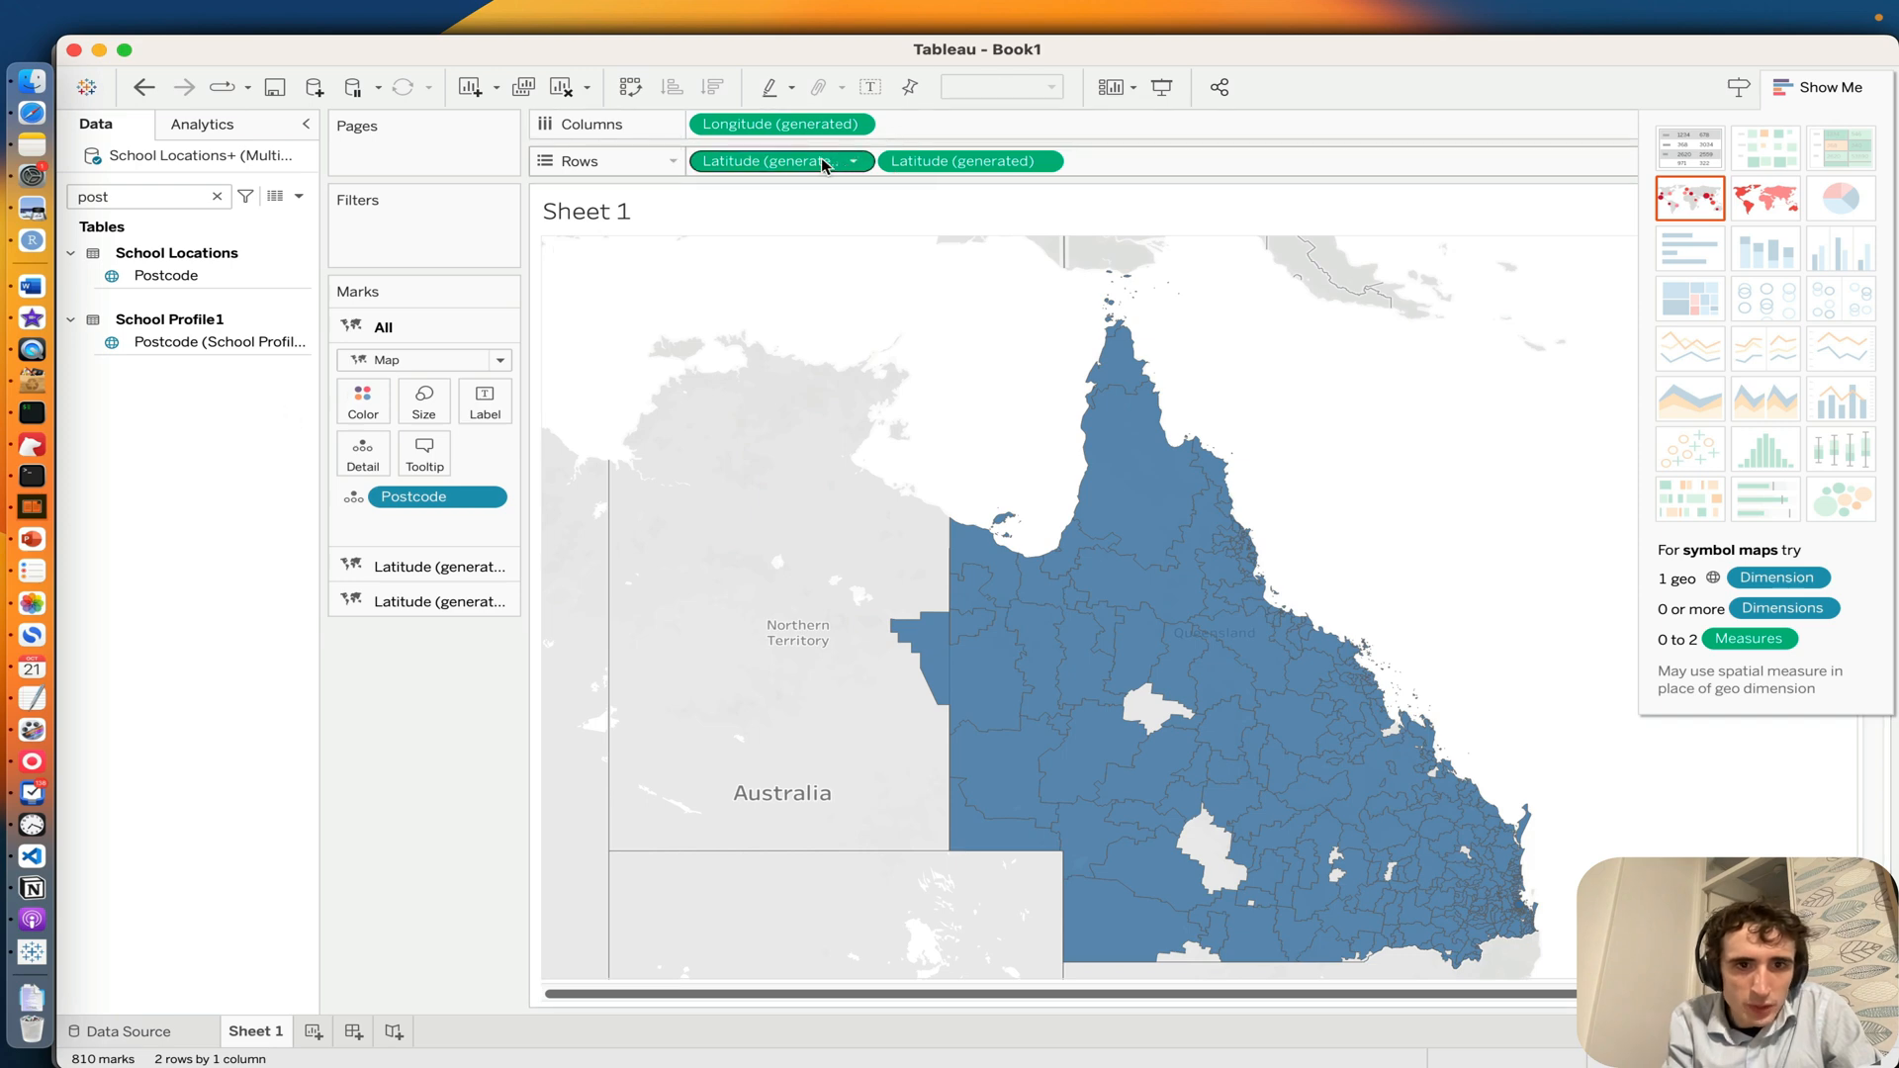
left_click(964, 163)
left_click(966, 164)
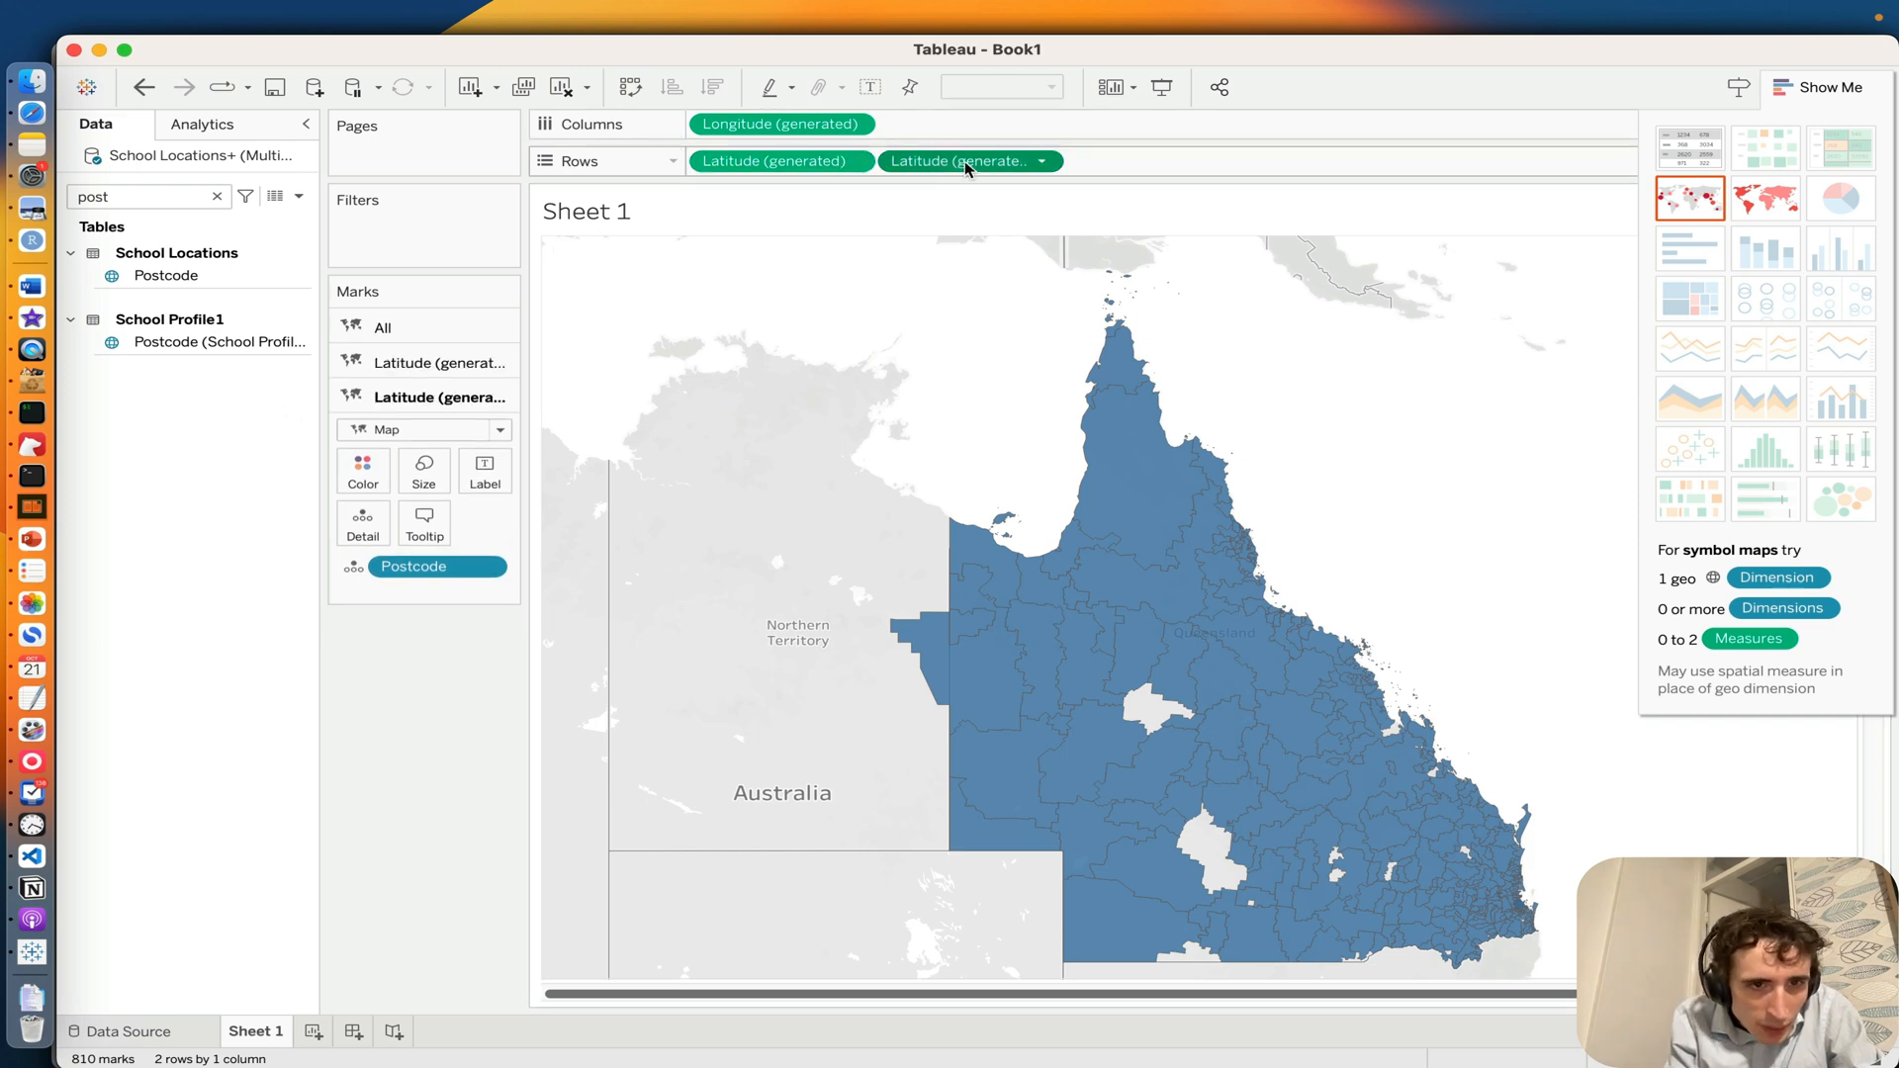
left_click(411, 366)
left_click(392, 591)
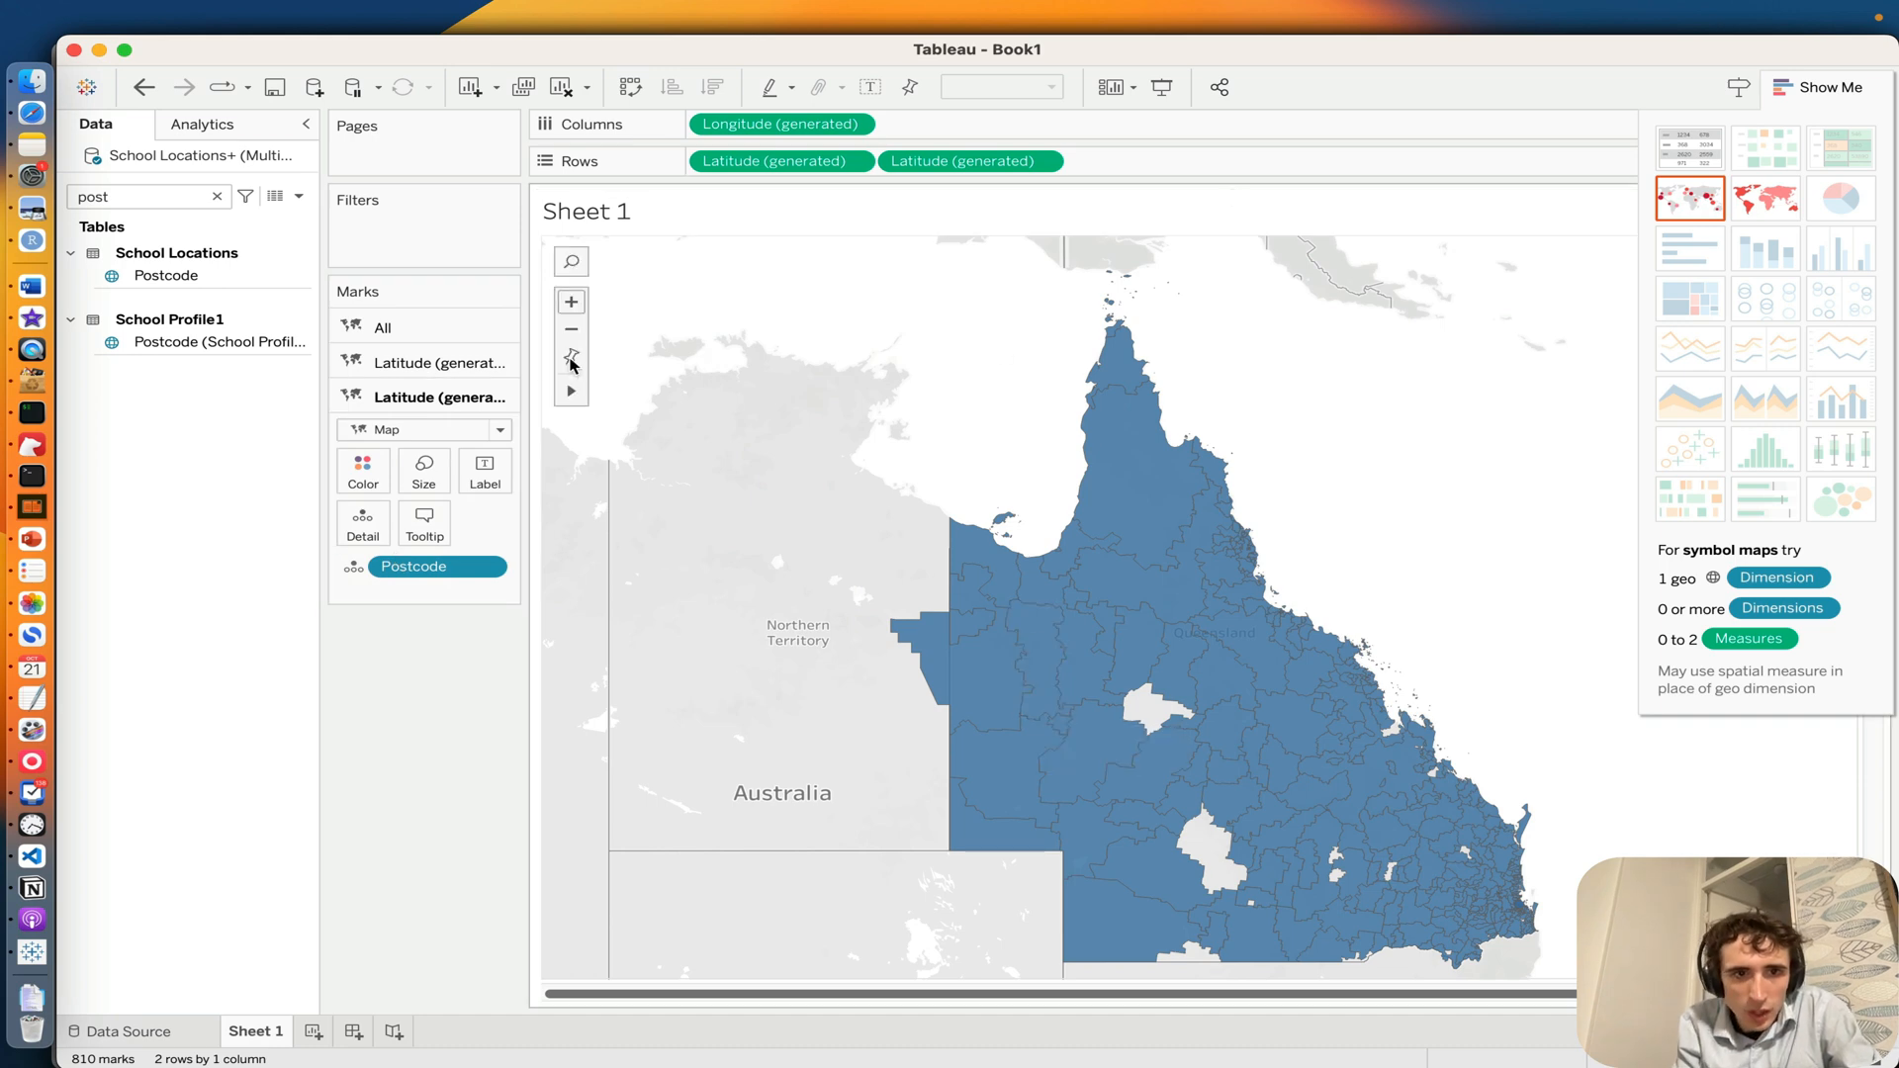
left_click(411, 430)
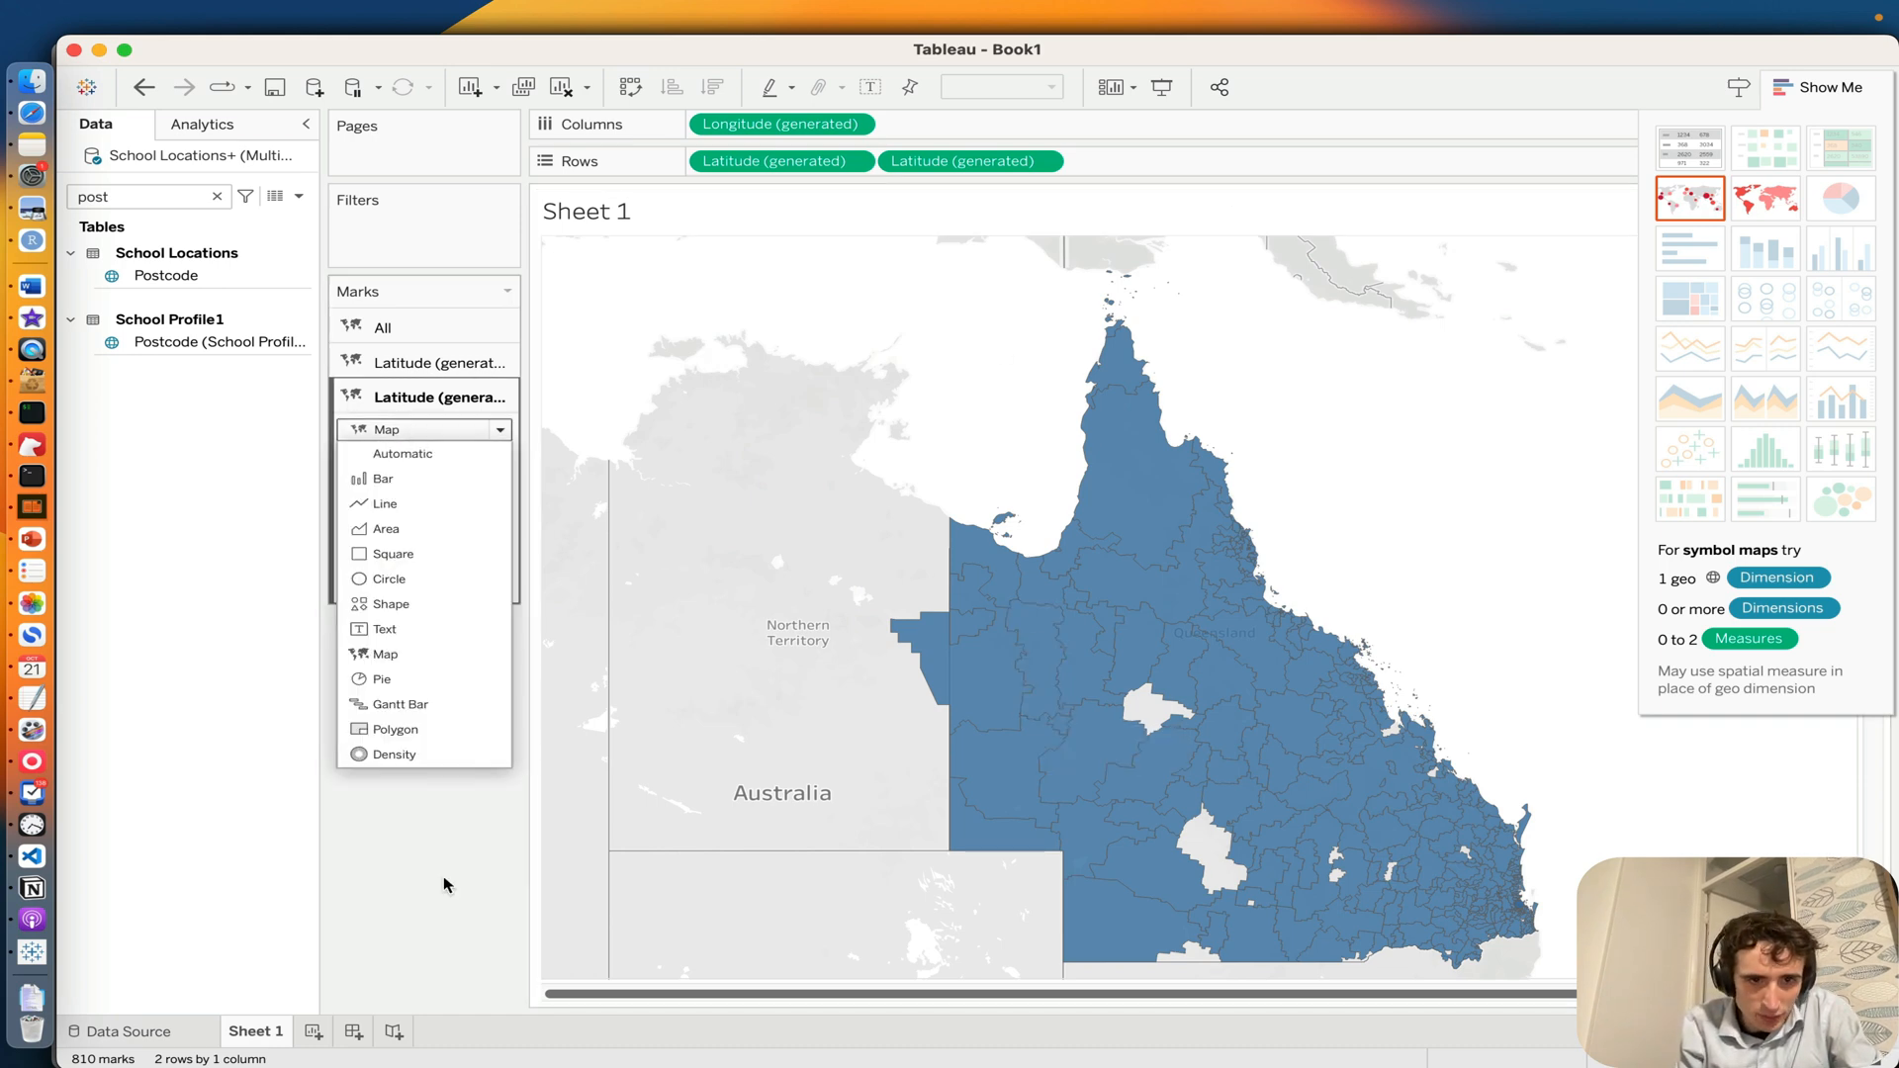
left_click(367, 606)
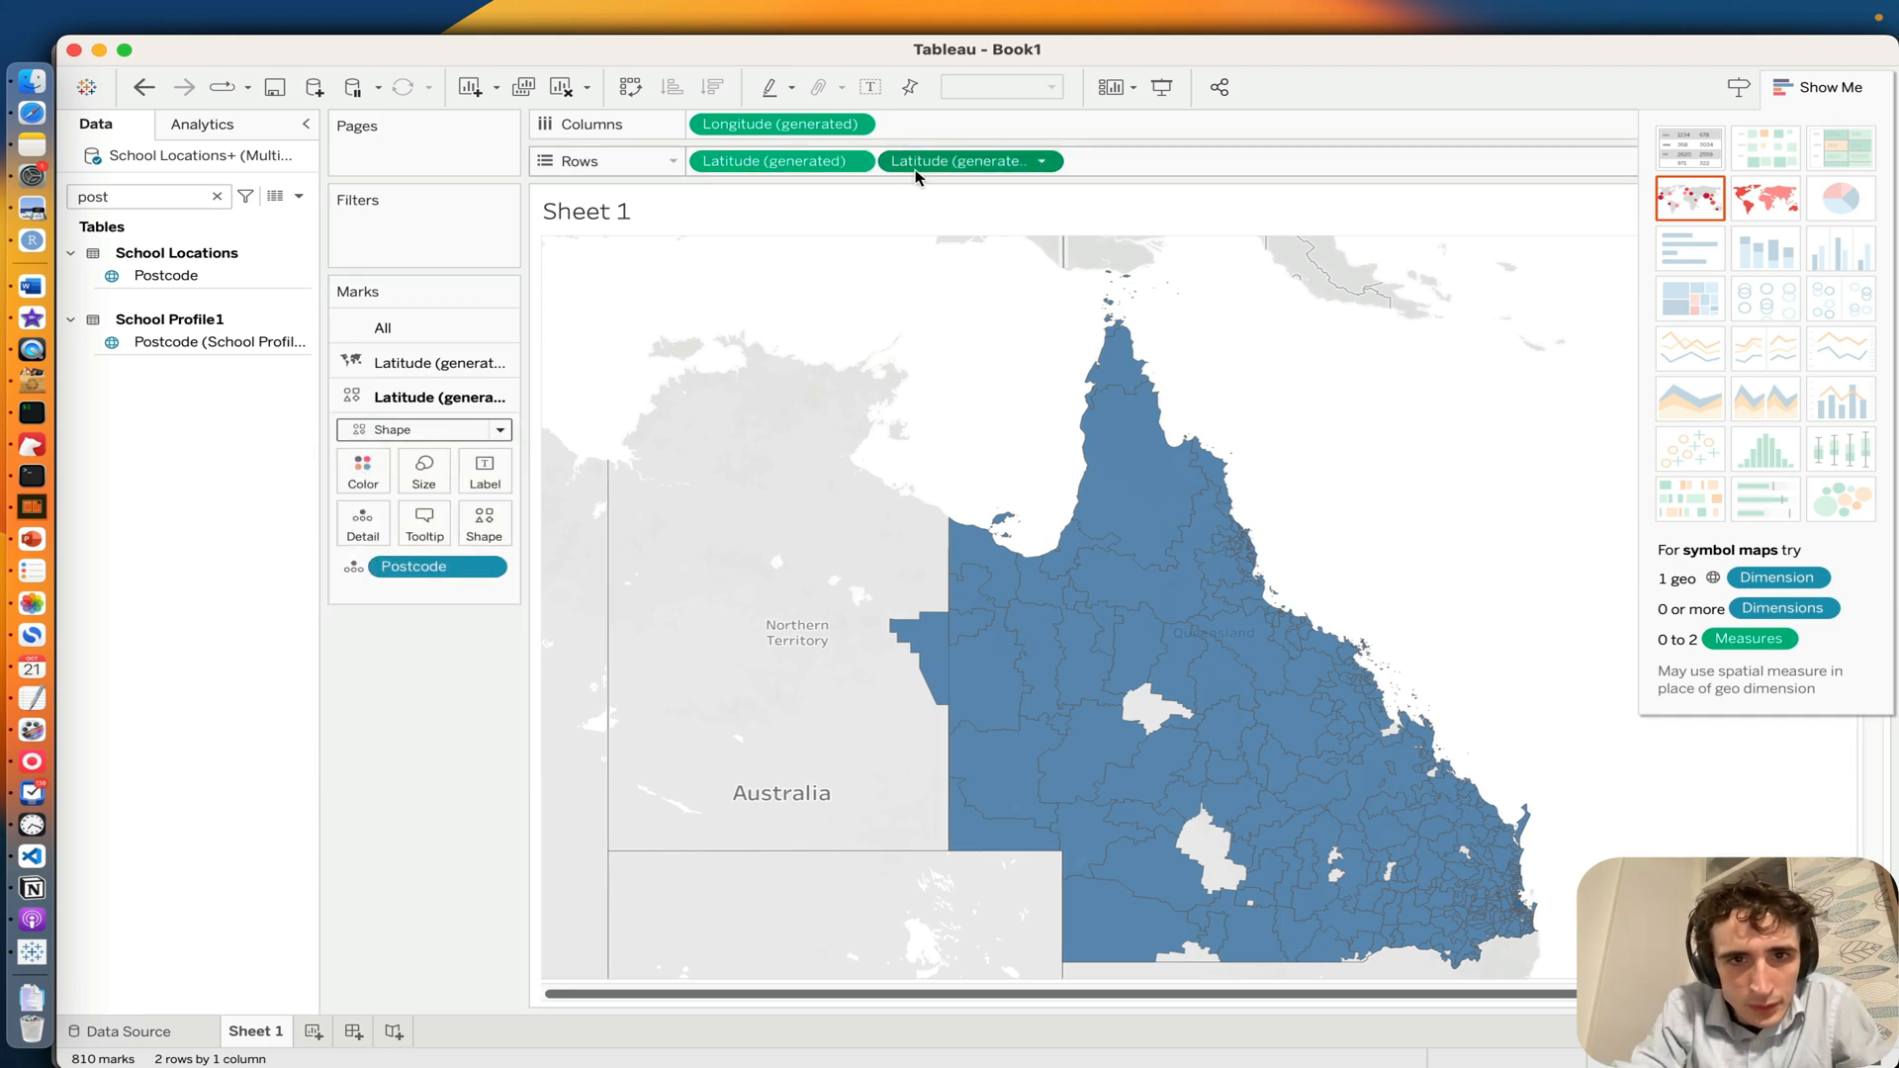
left_click(788, 165)
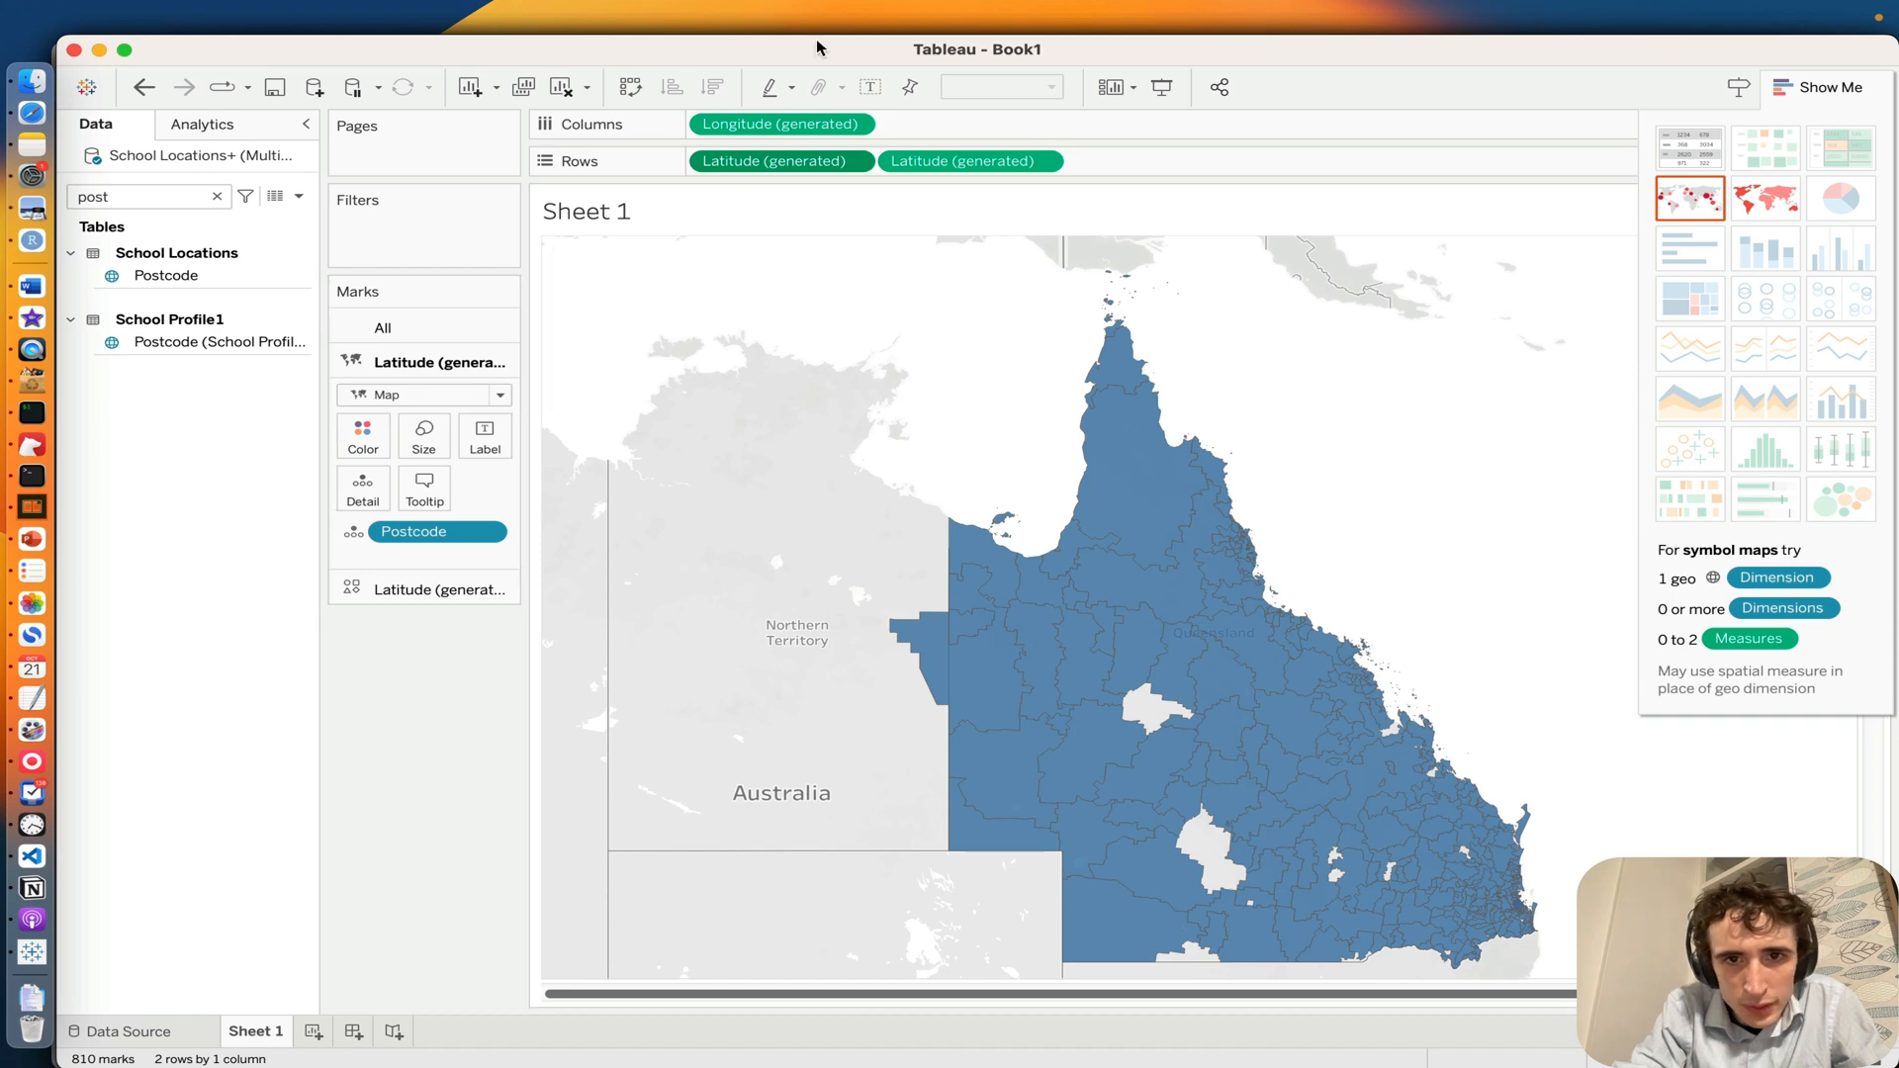
left_click(1857, 91)
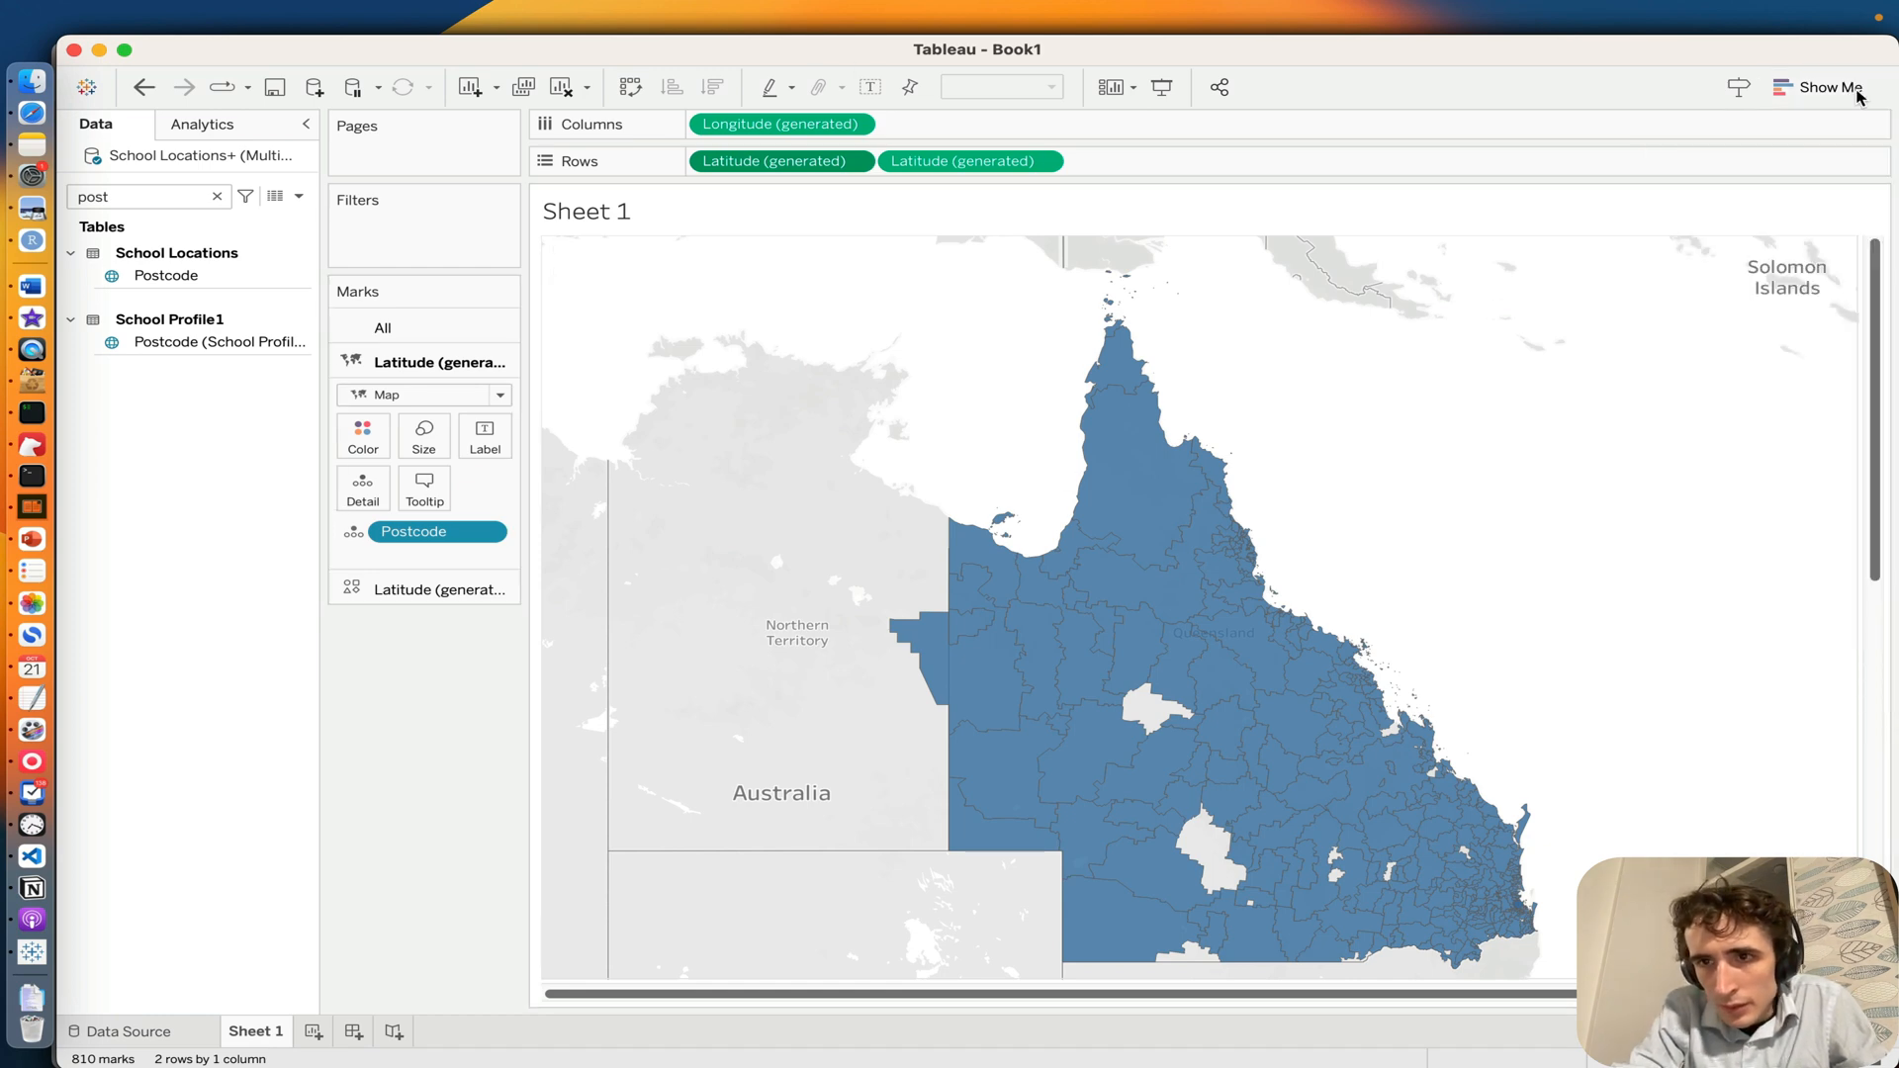
left_click(1858, 95)
left_click(1765, 211)
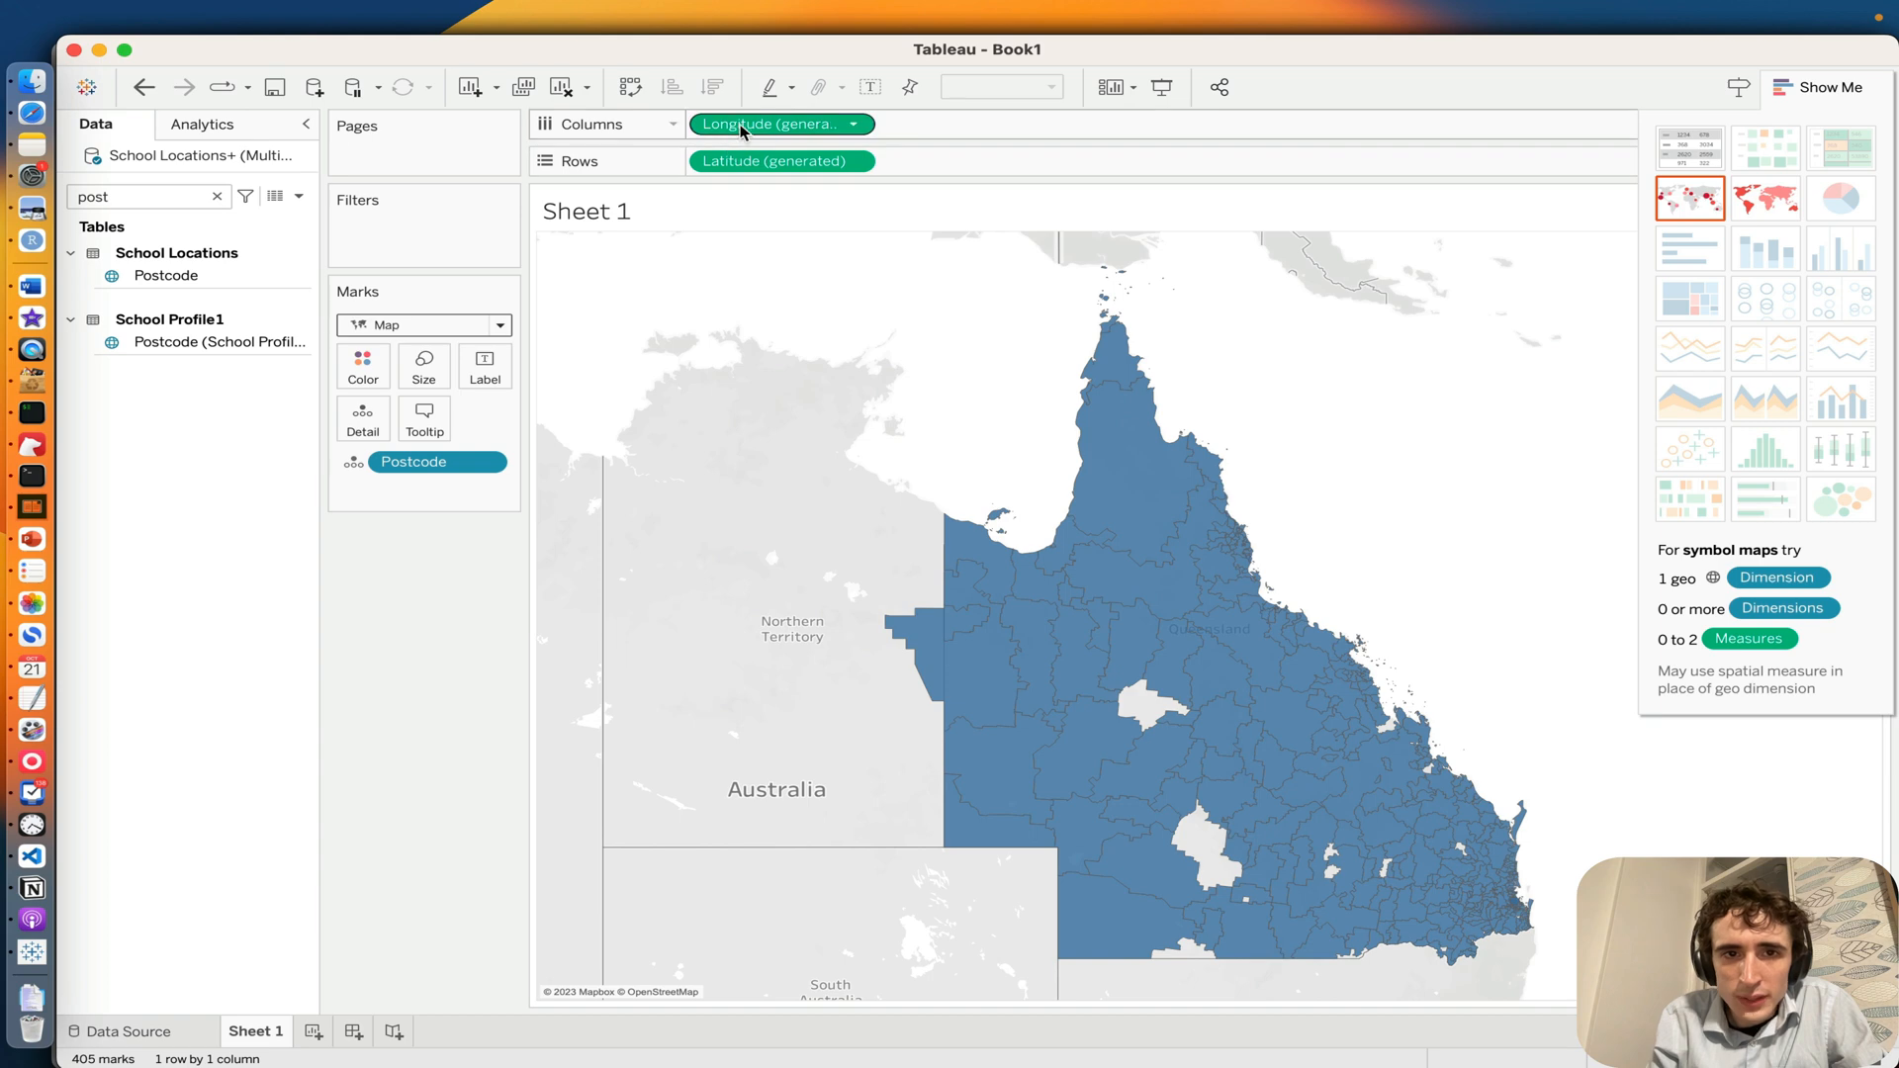
Step: Try splitting the map first with a second Longitude in Columns and again with a second Latitude in Rows, reverting each
left_click_drag(729, 126, 964, 128)
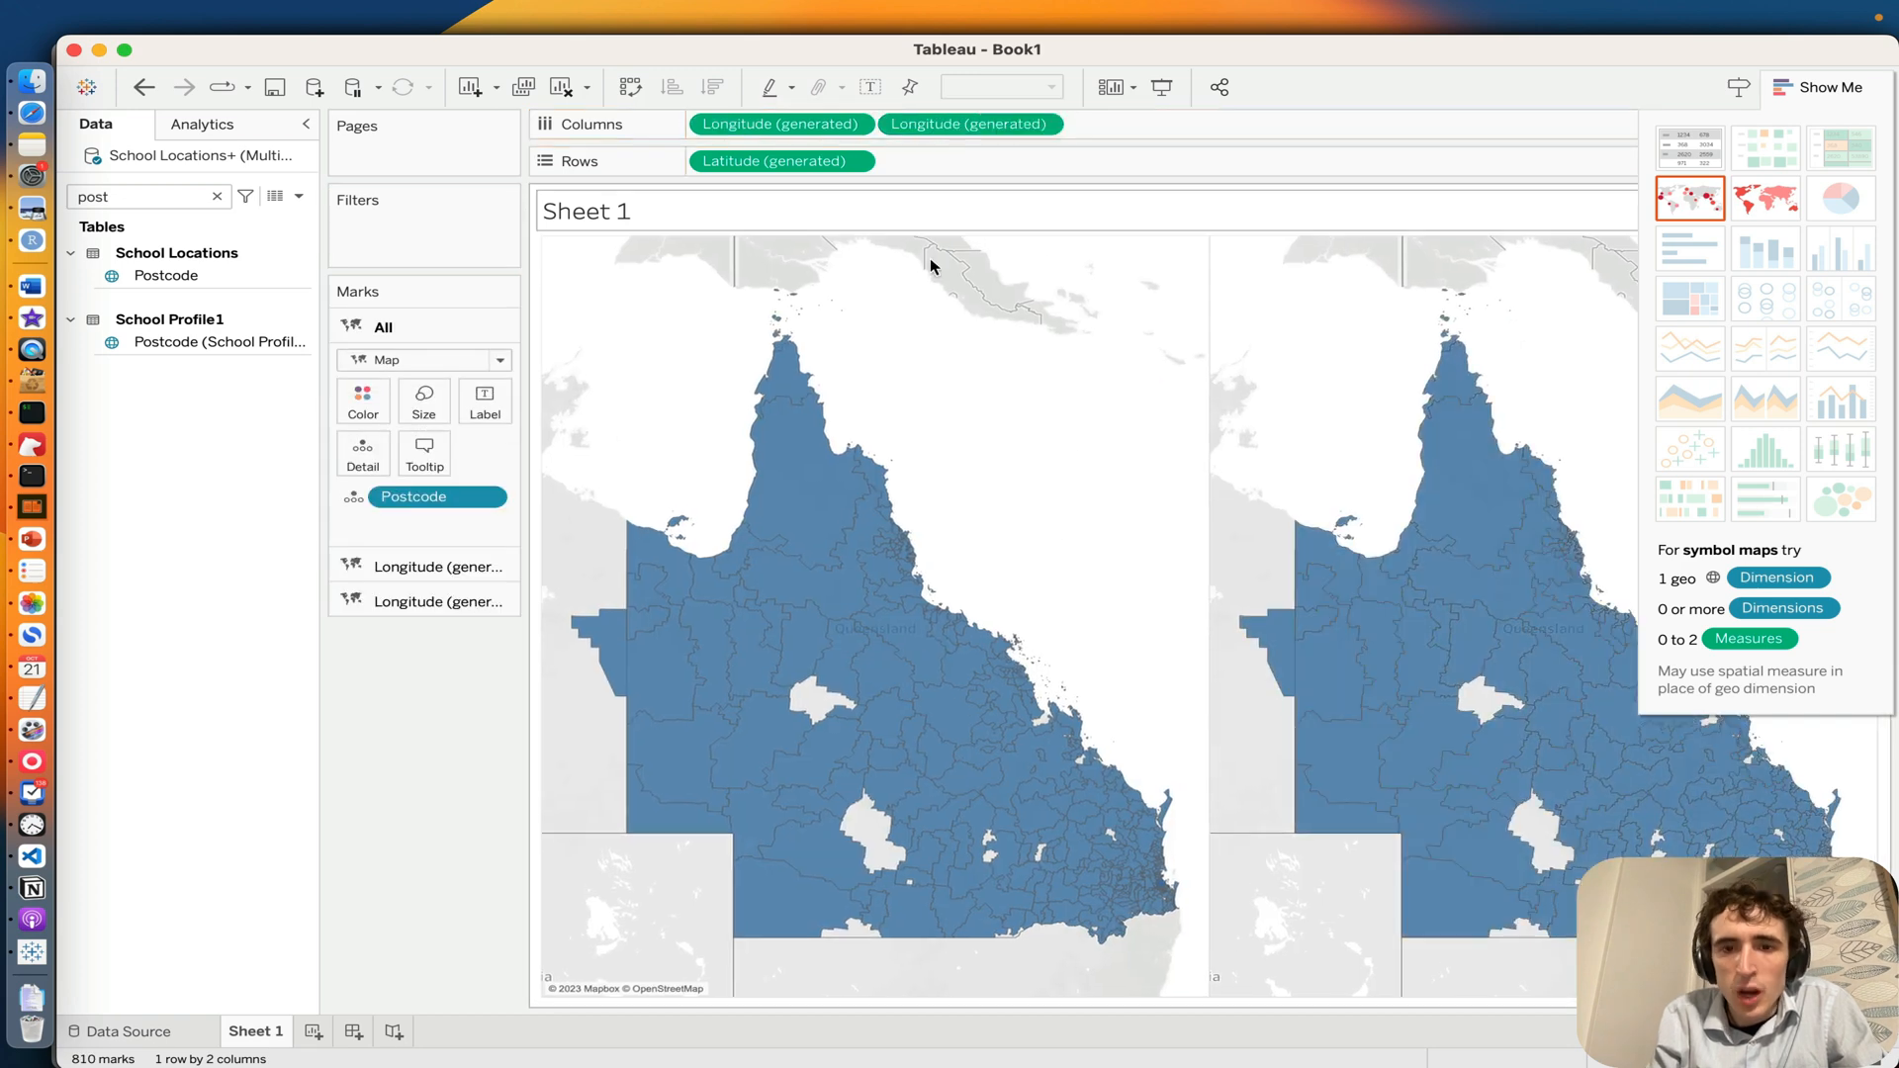
left_click(1818, 87)
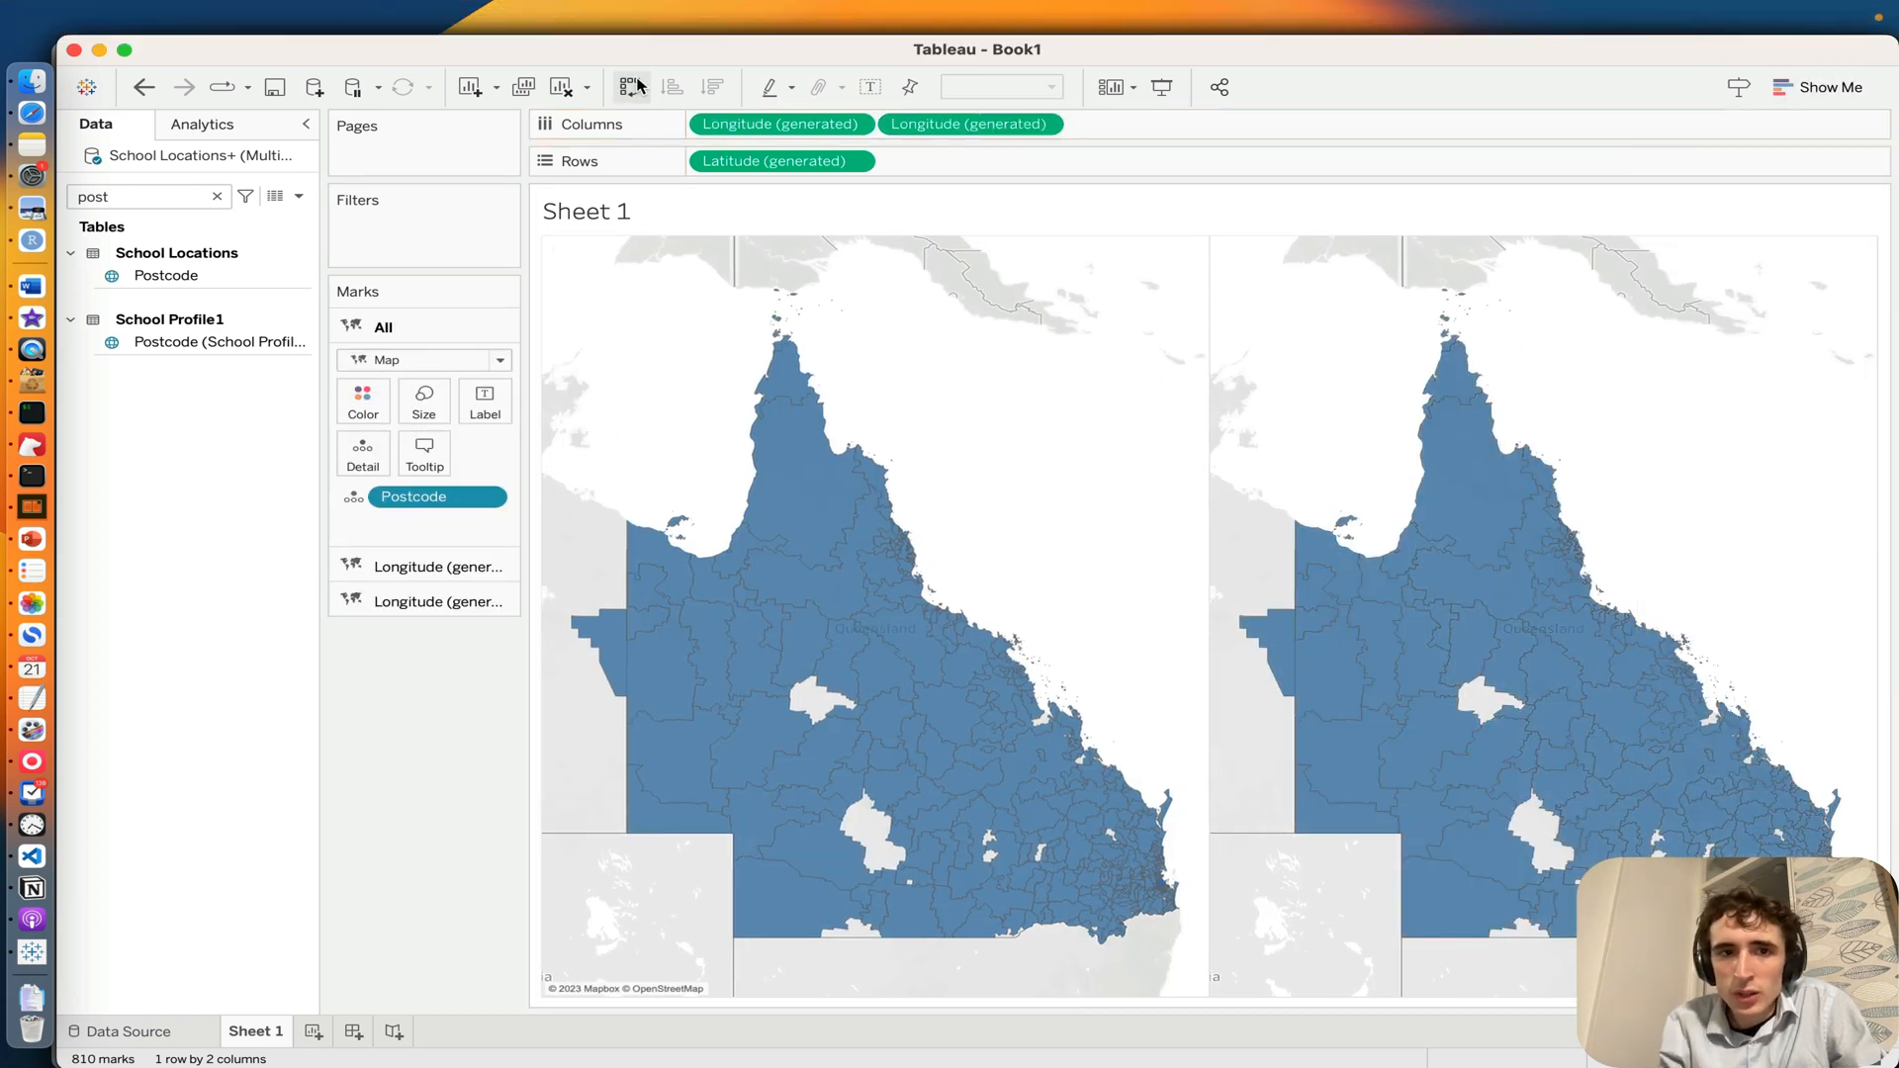
left_click_drag(918, 127, 924, 139)
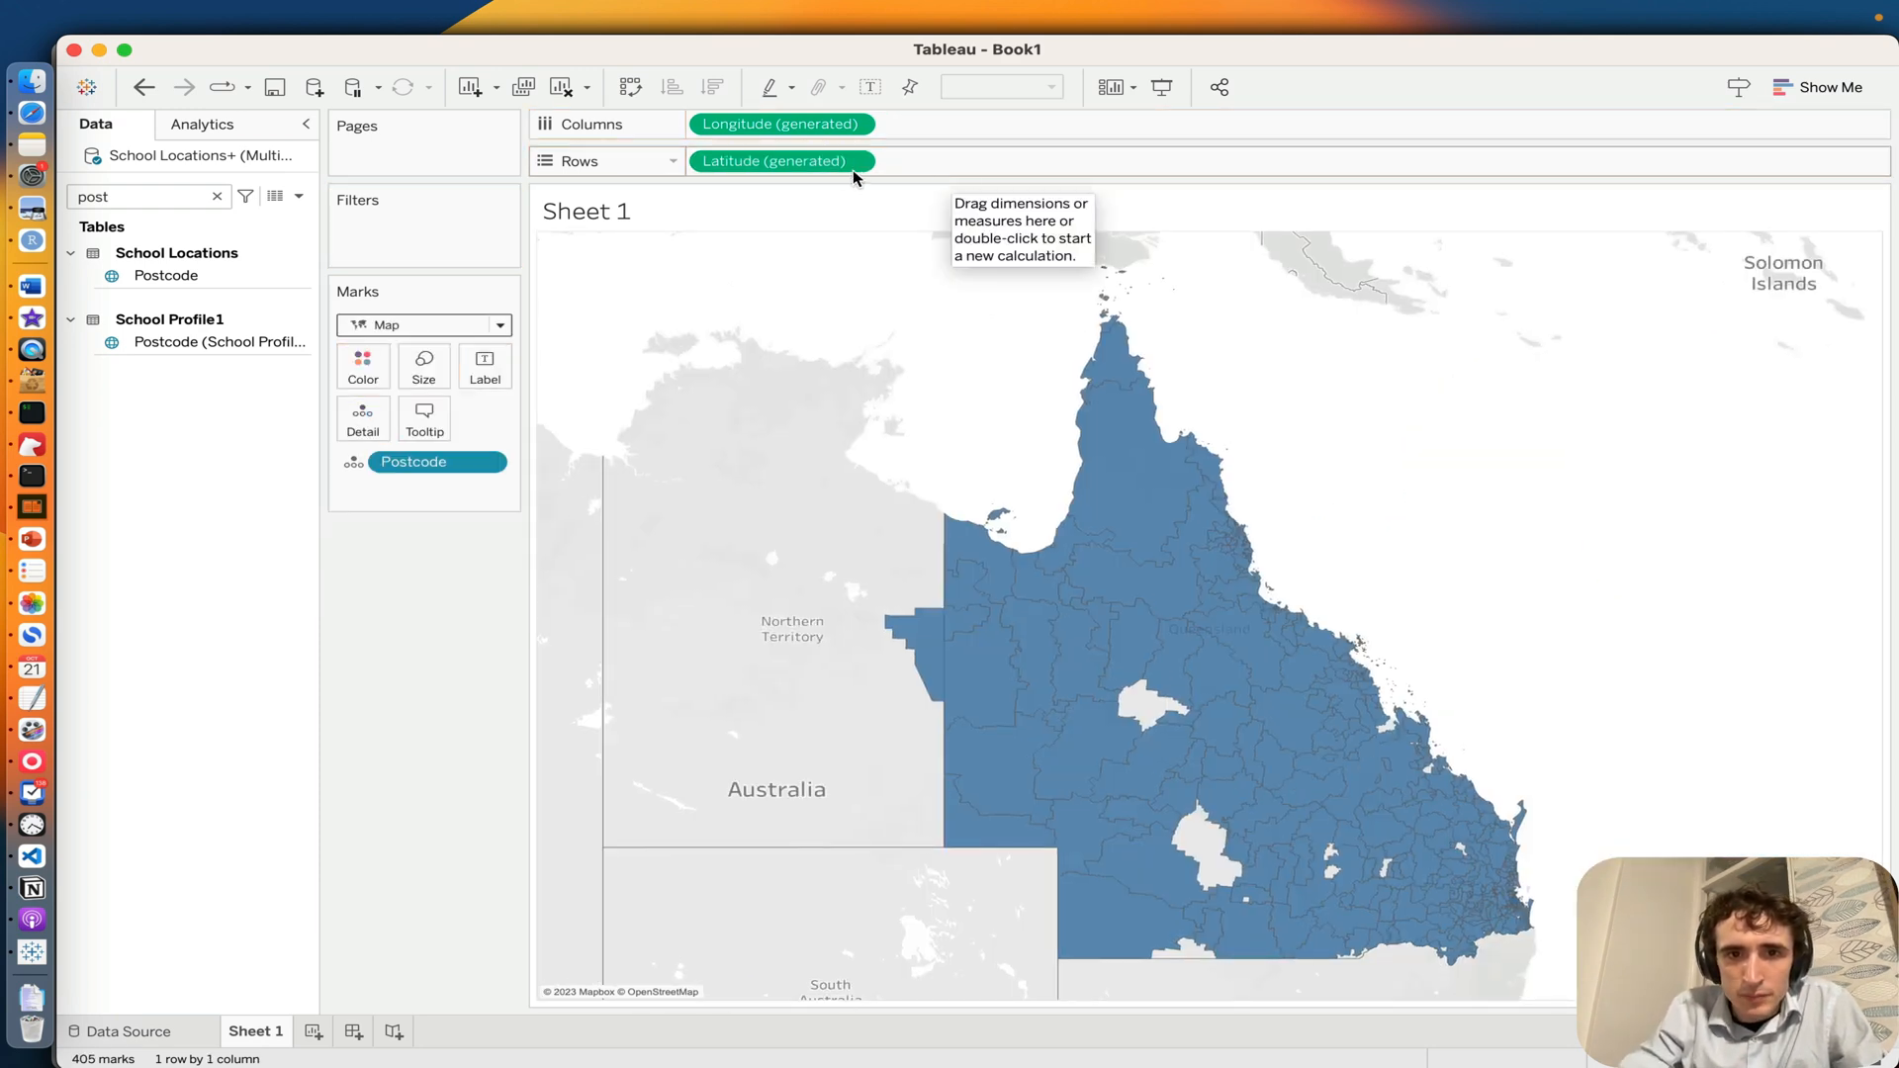
left_click_drag(853, 168, 956, 163)
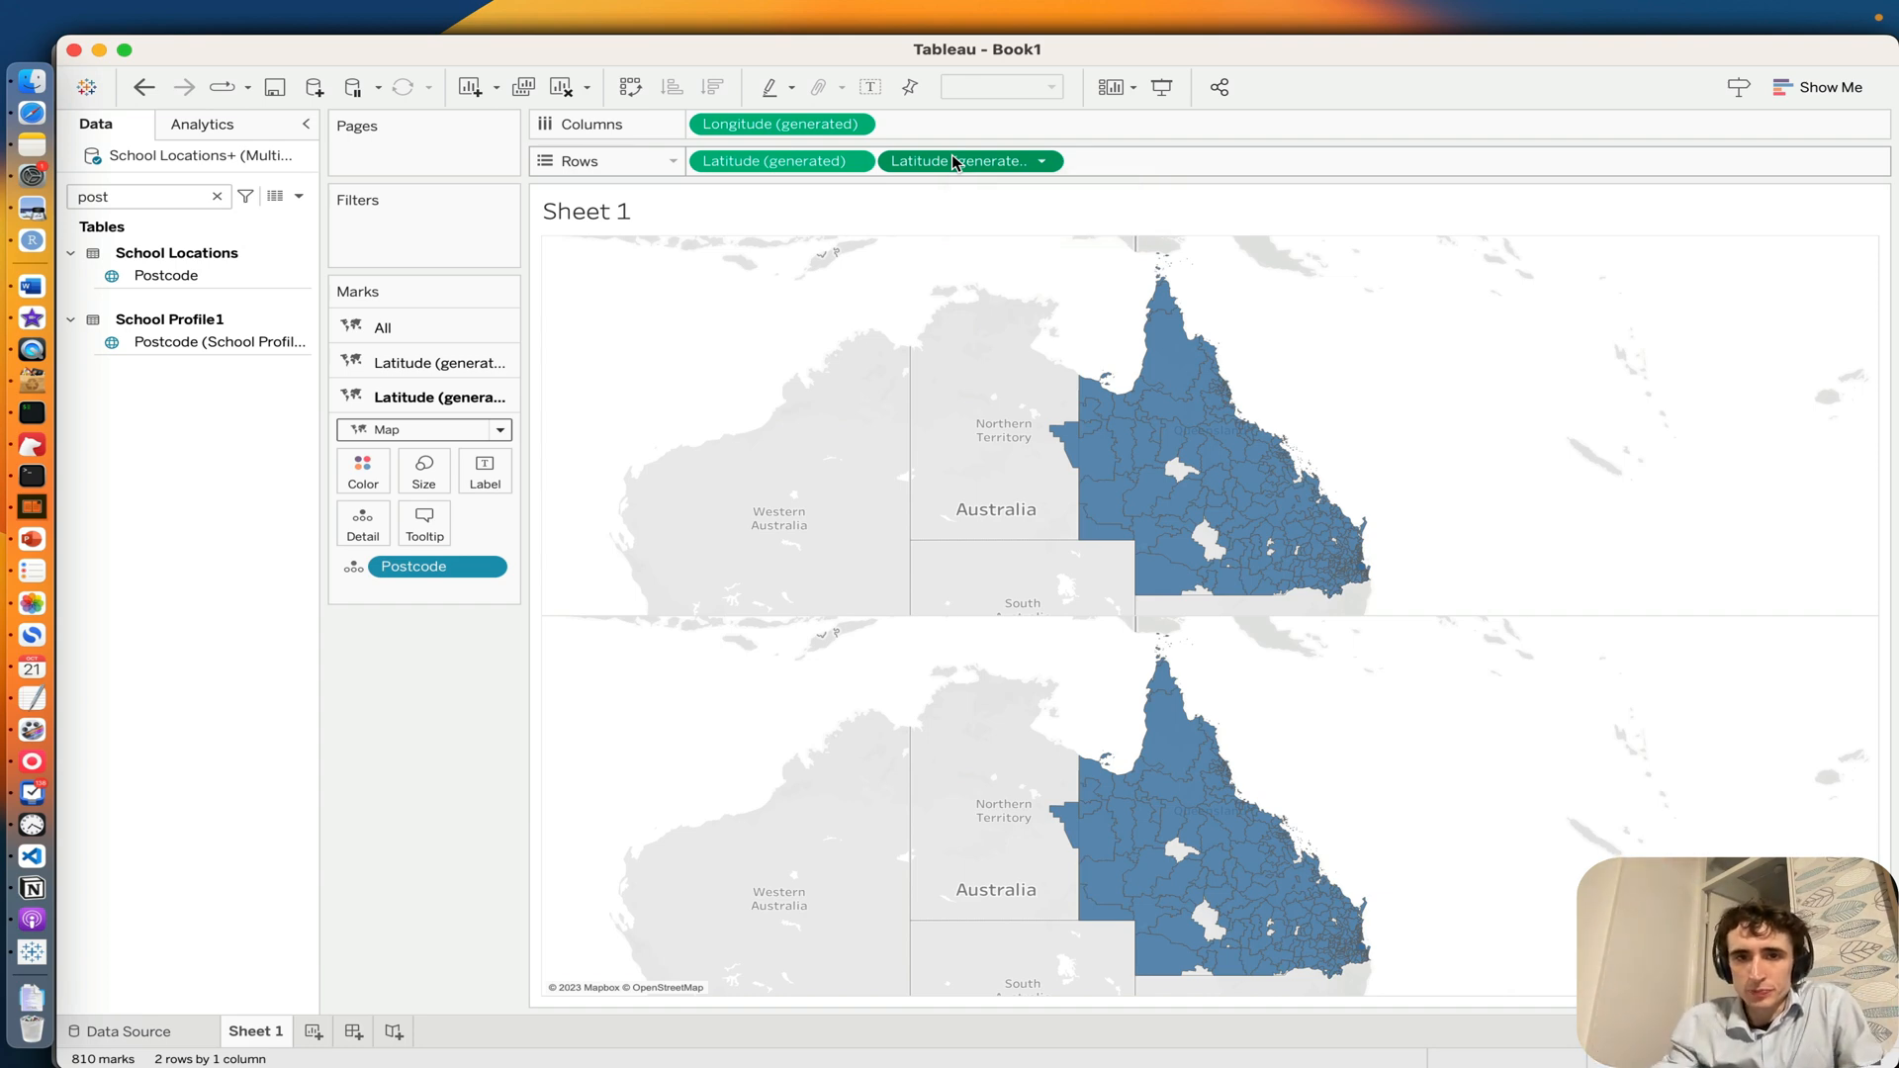
key("super+z")
Step: Duplicate the generated Longitude field in Columns and set the second map's mark type to Shape
left_click_drag(793, 127, 1017, 121)
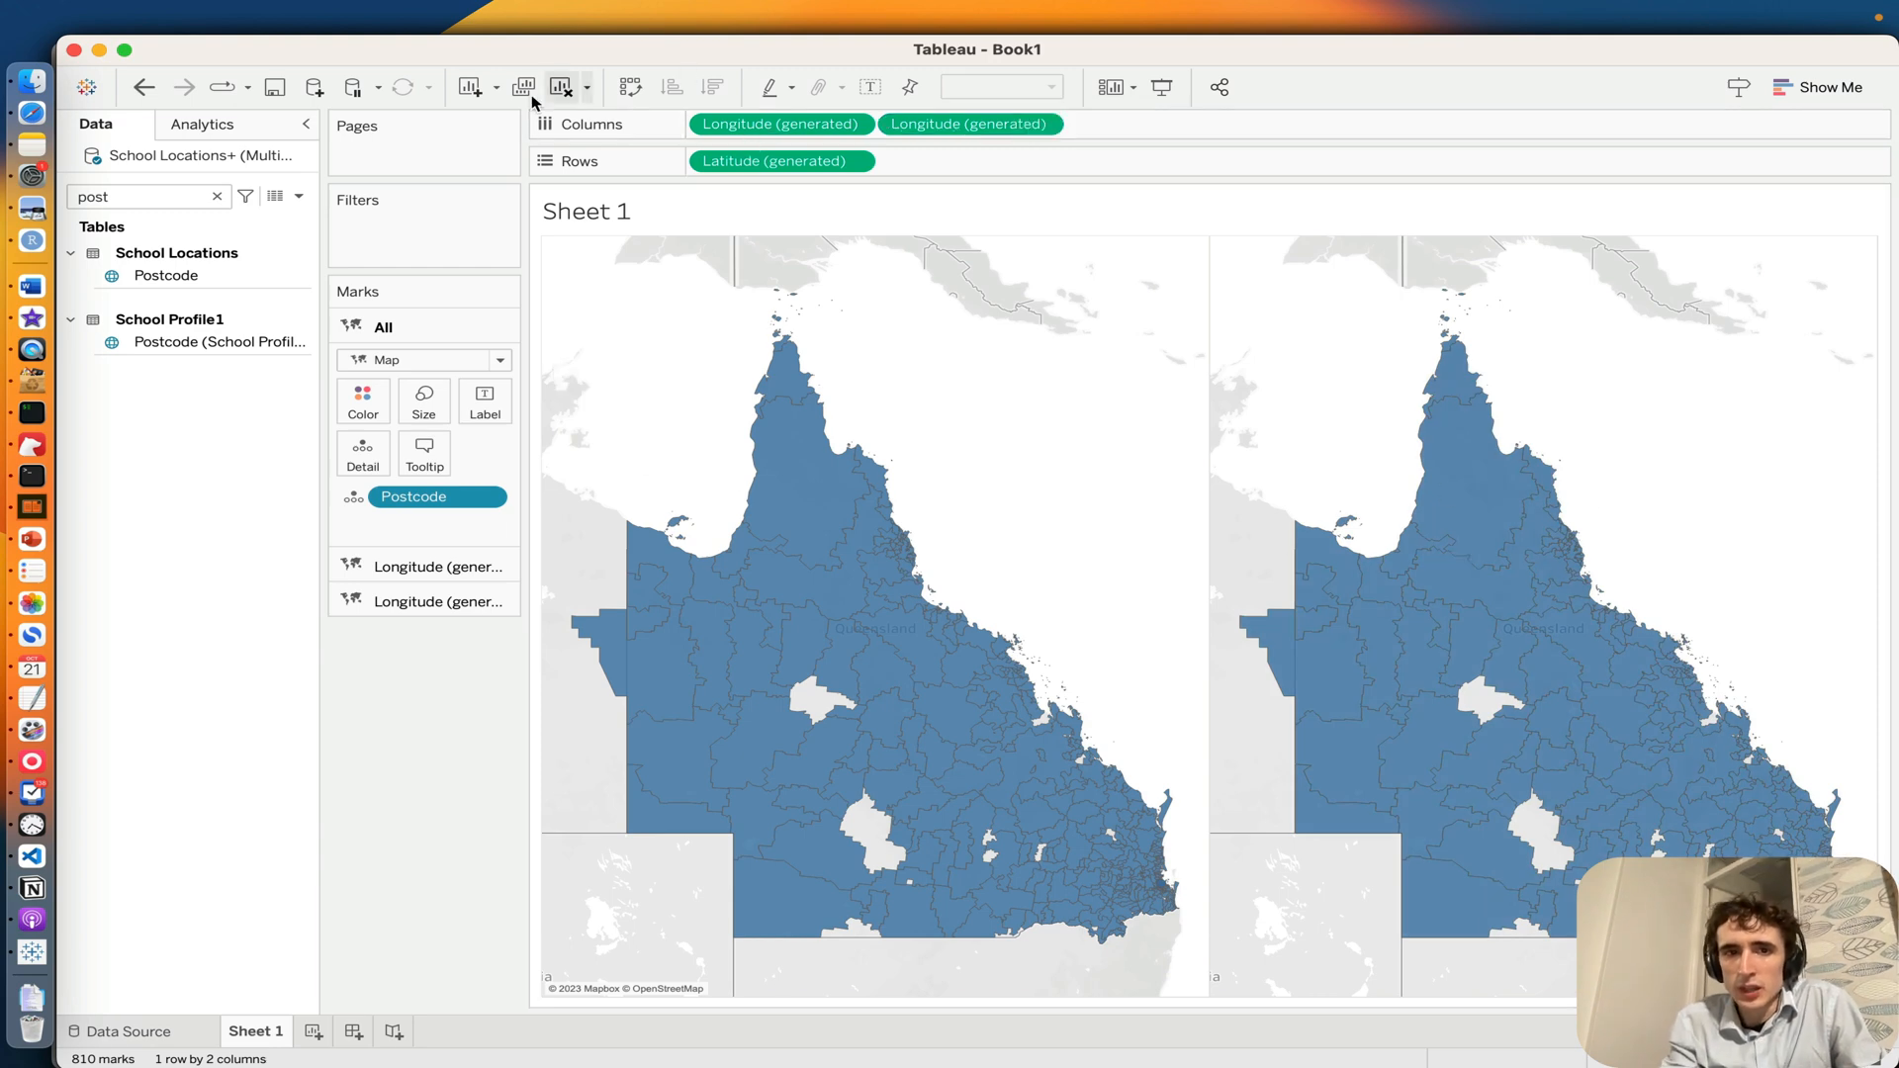
left_click(416, 601)
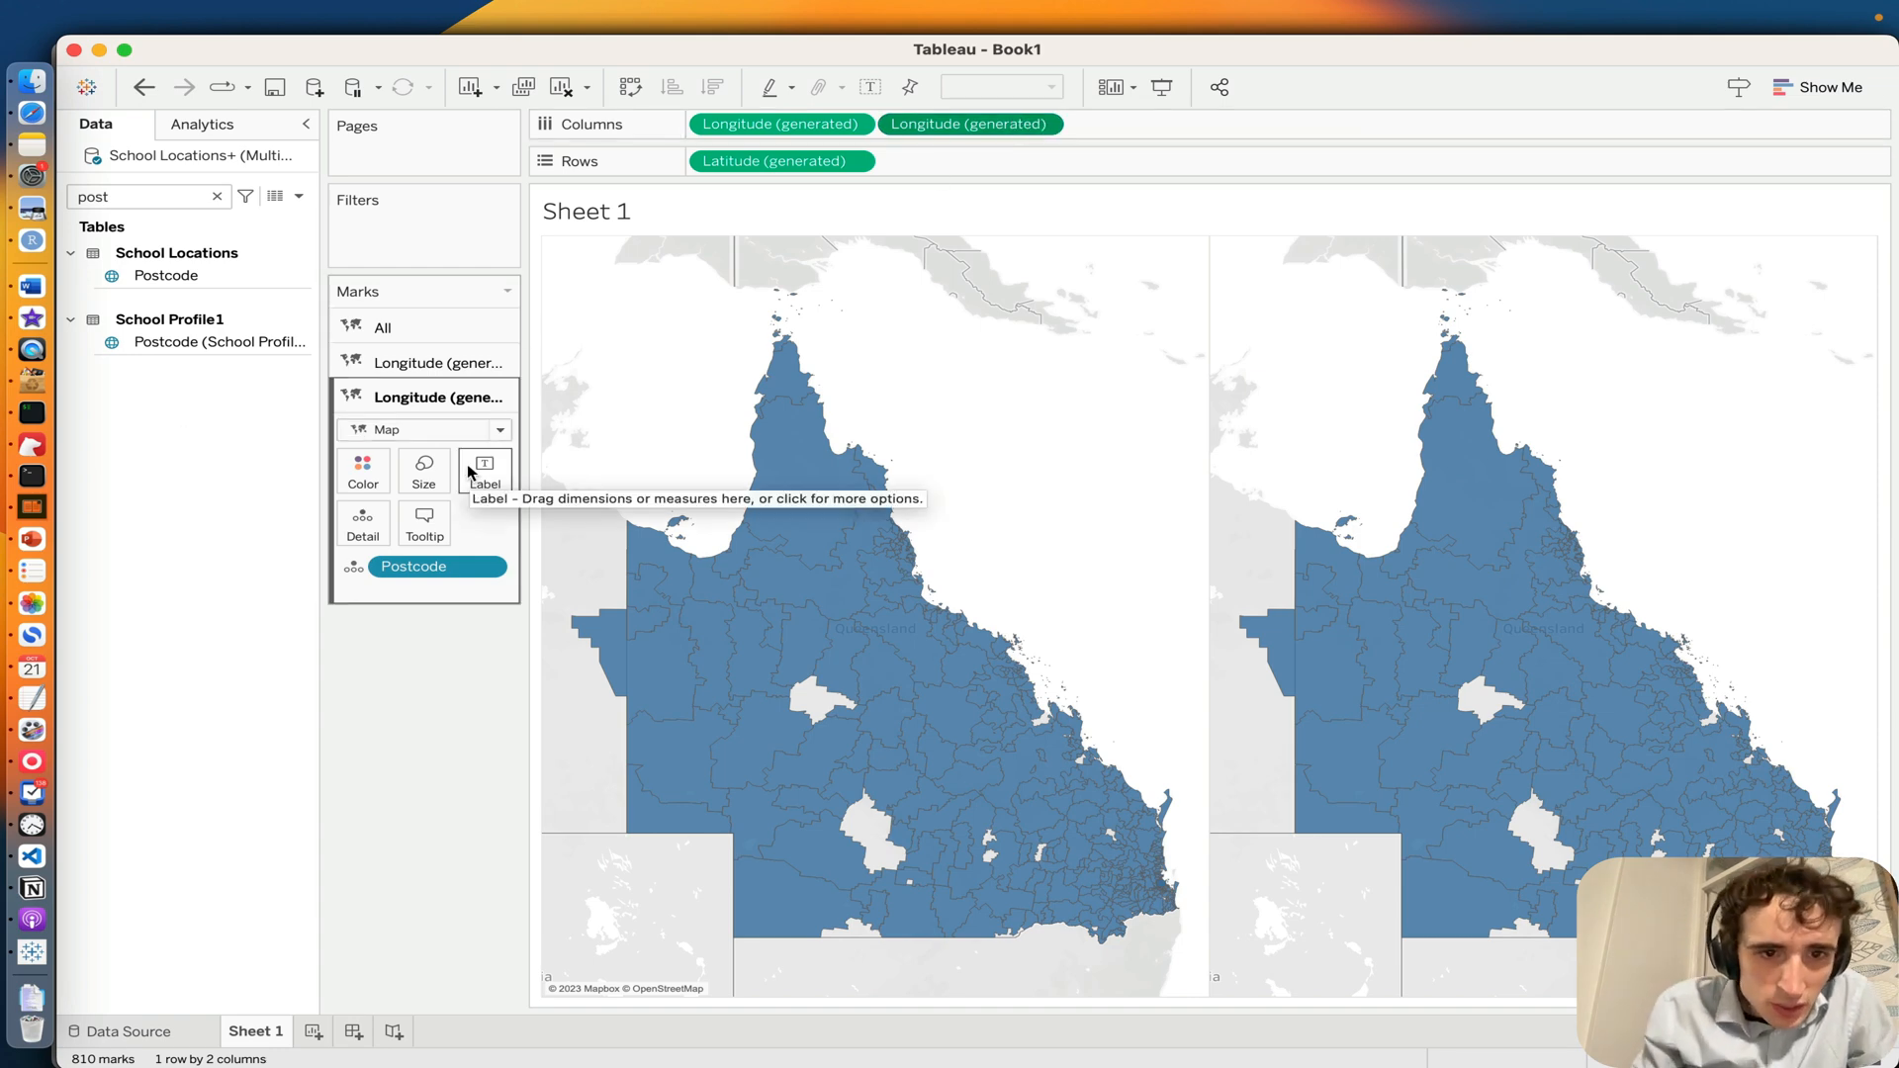
left_click(394, 430)
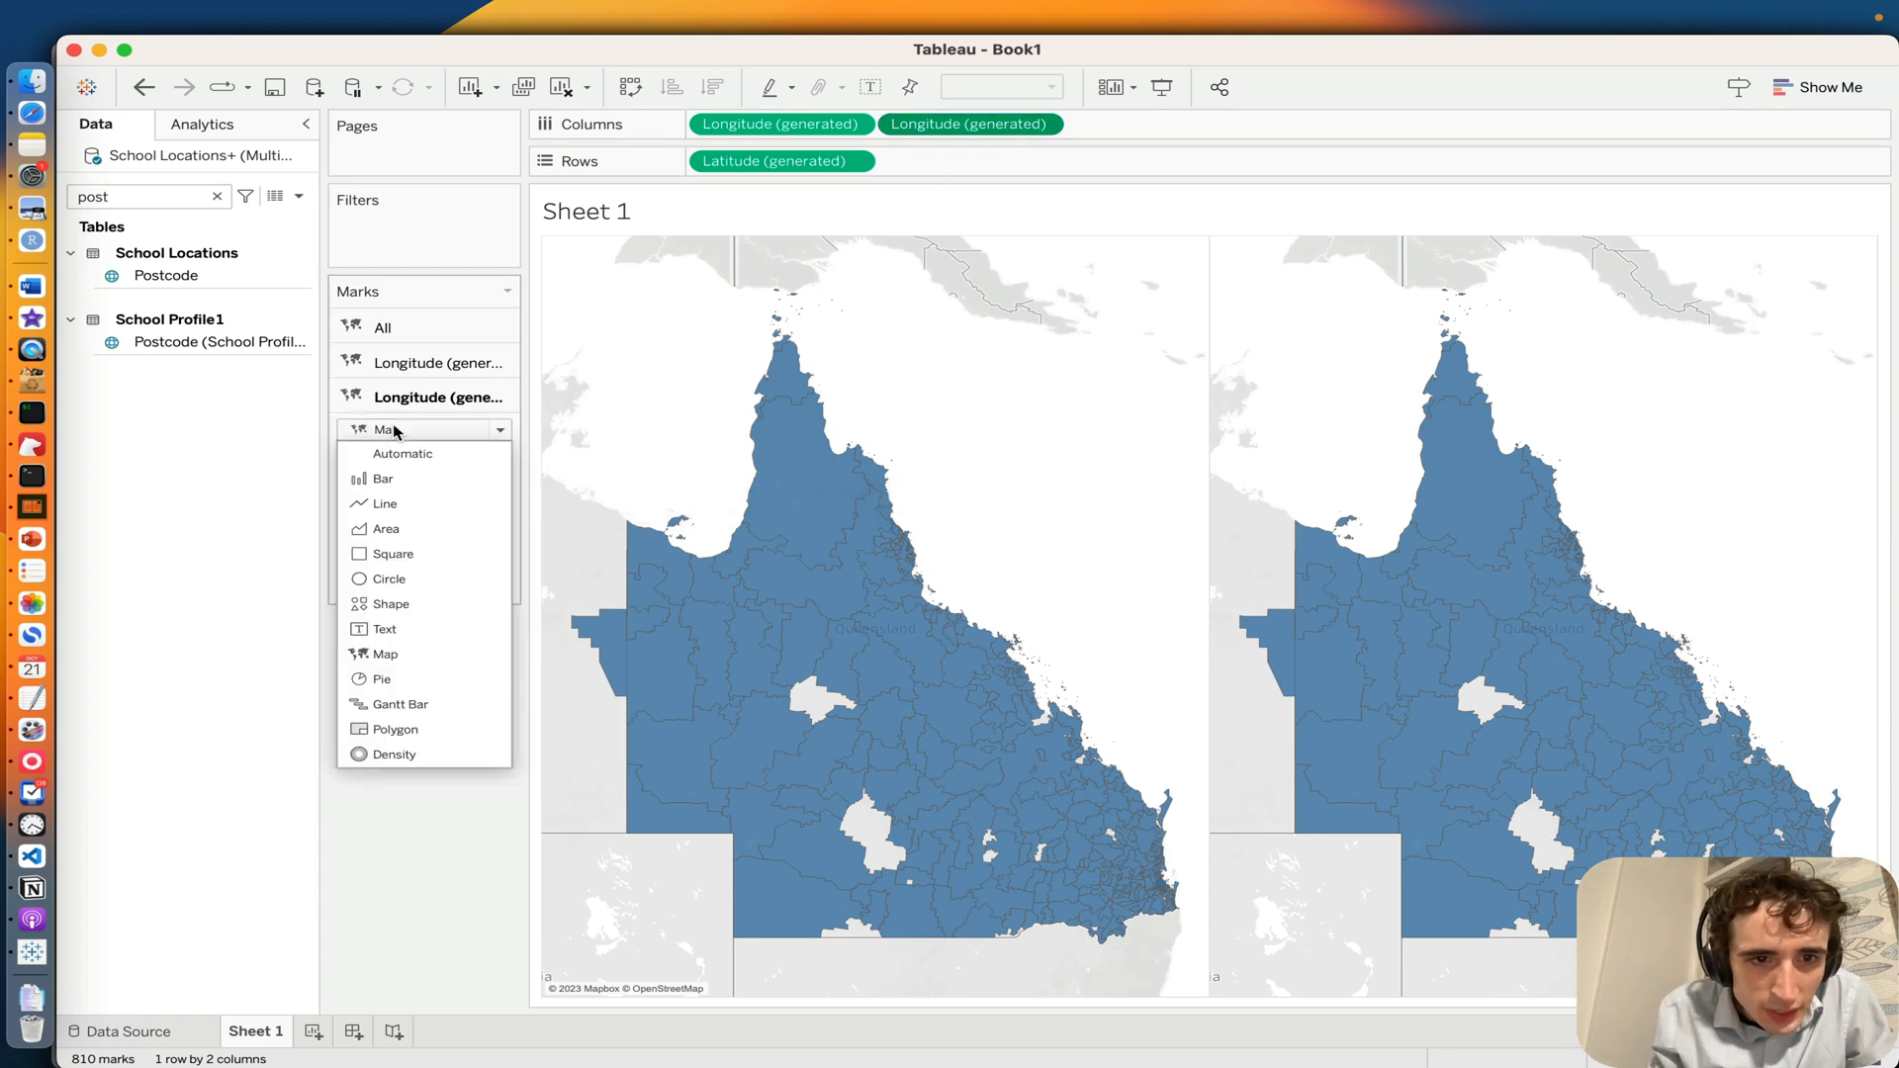
left_click(415, 554)
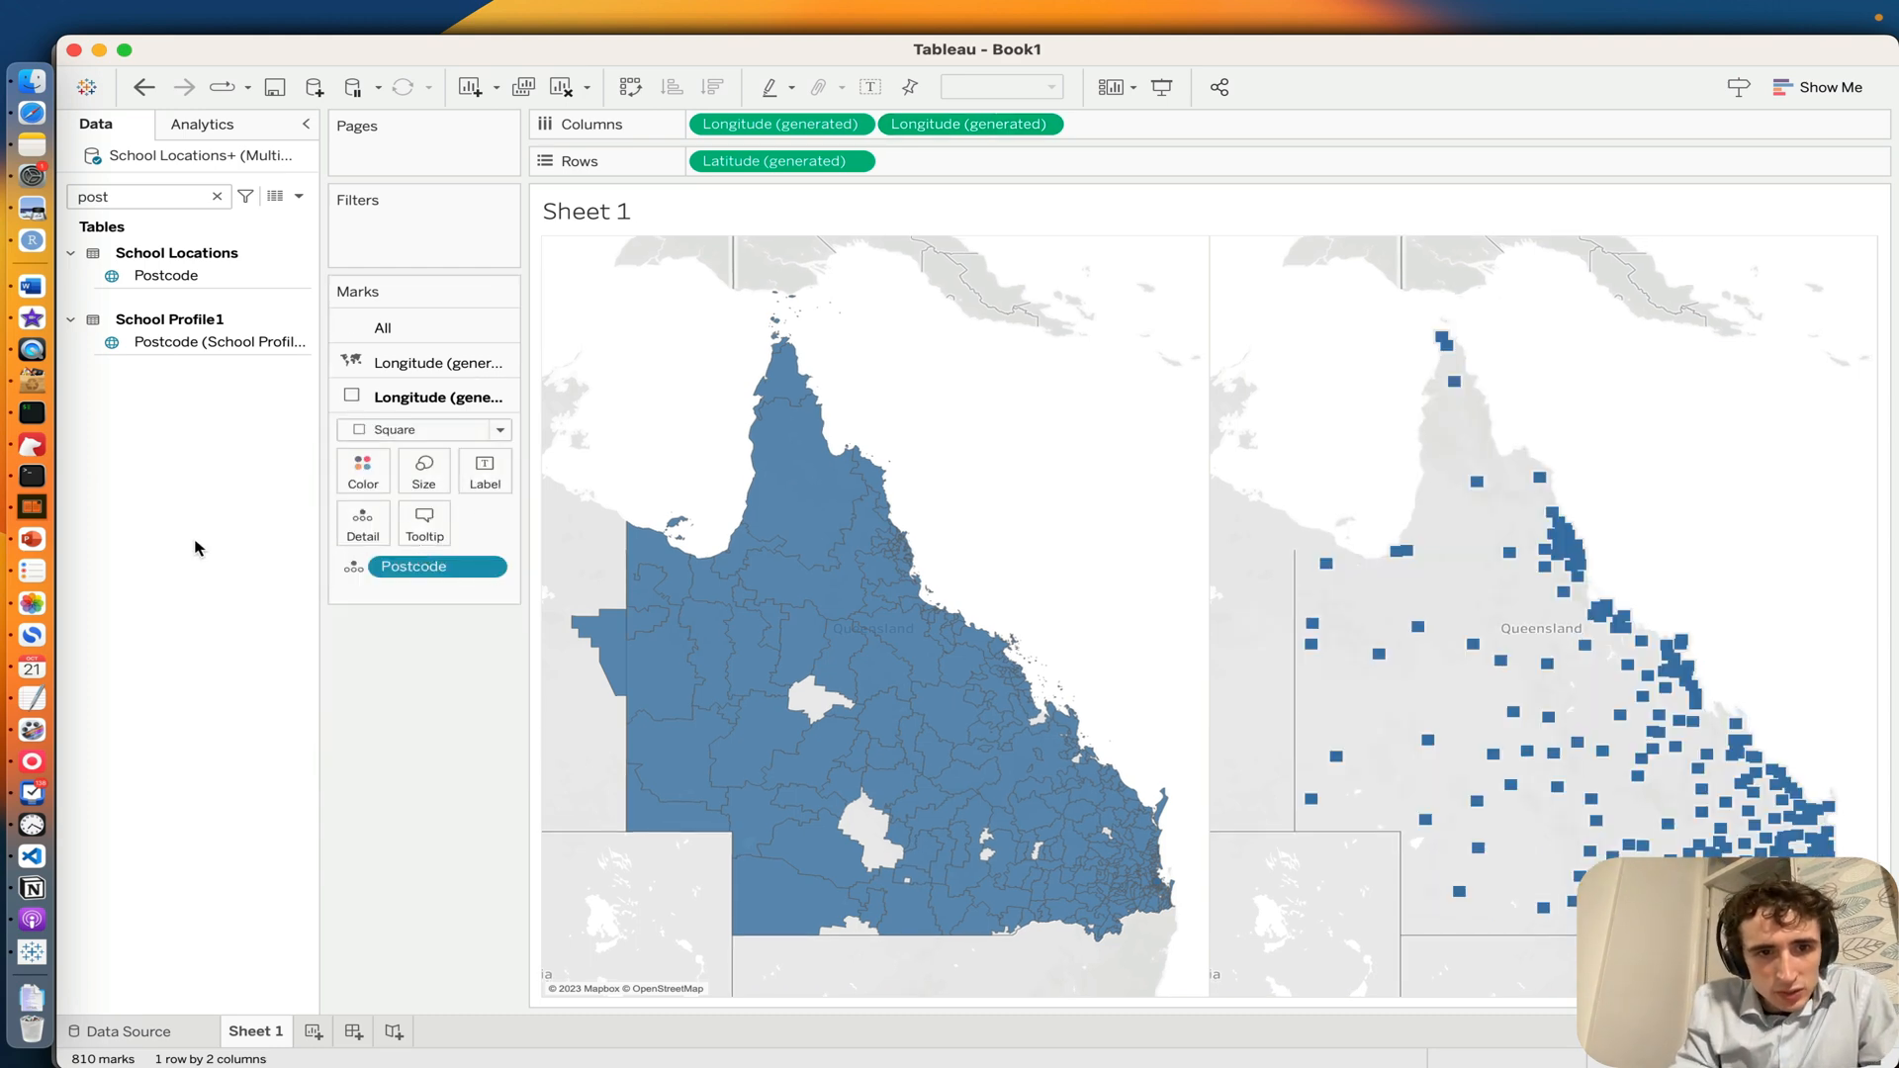
left_click(462, 433)
left_click(223, 579)
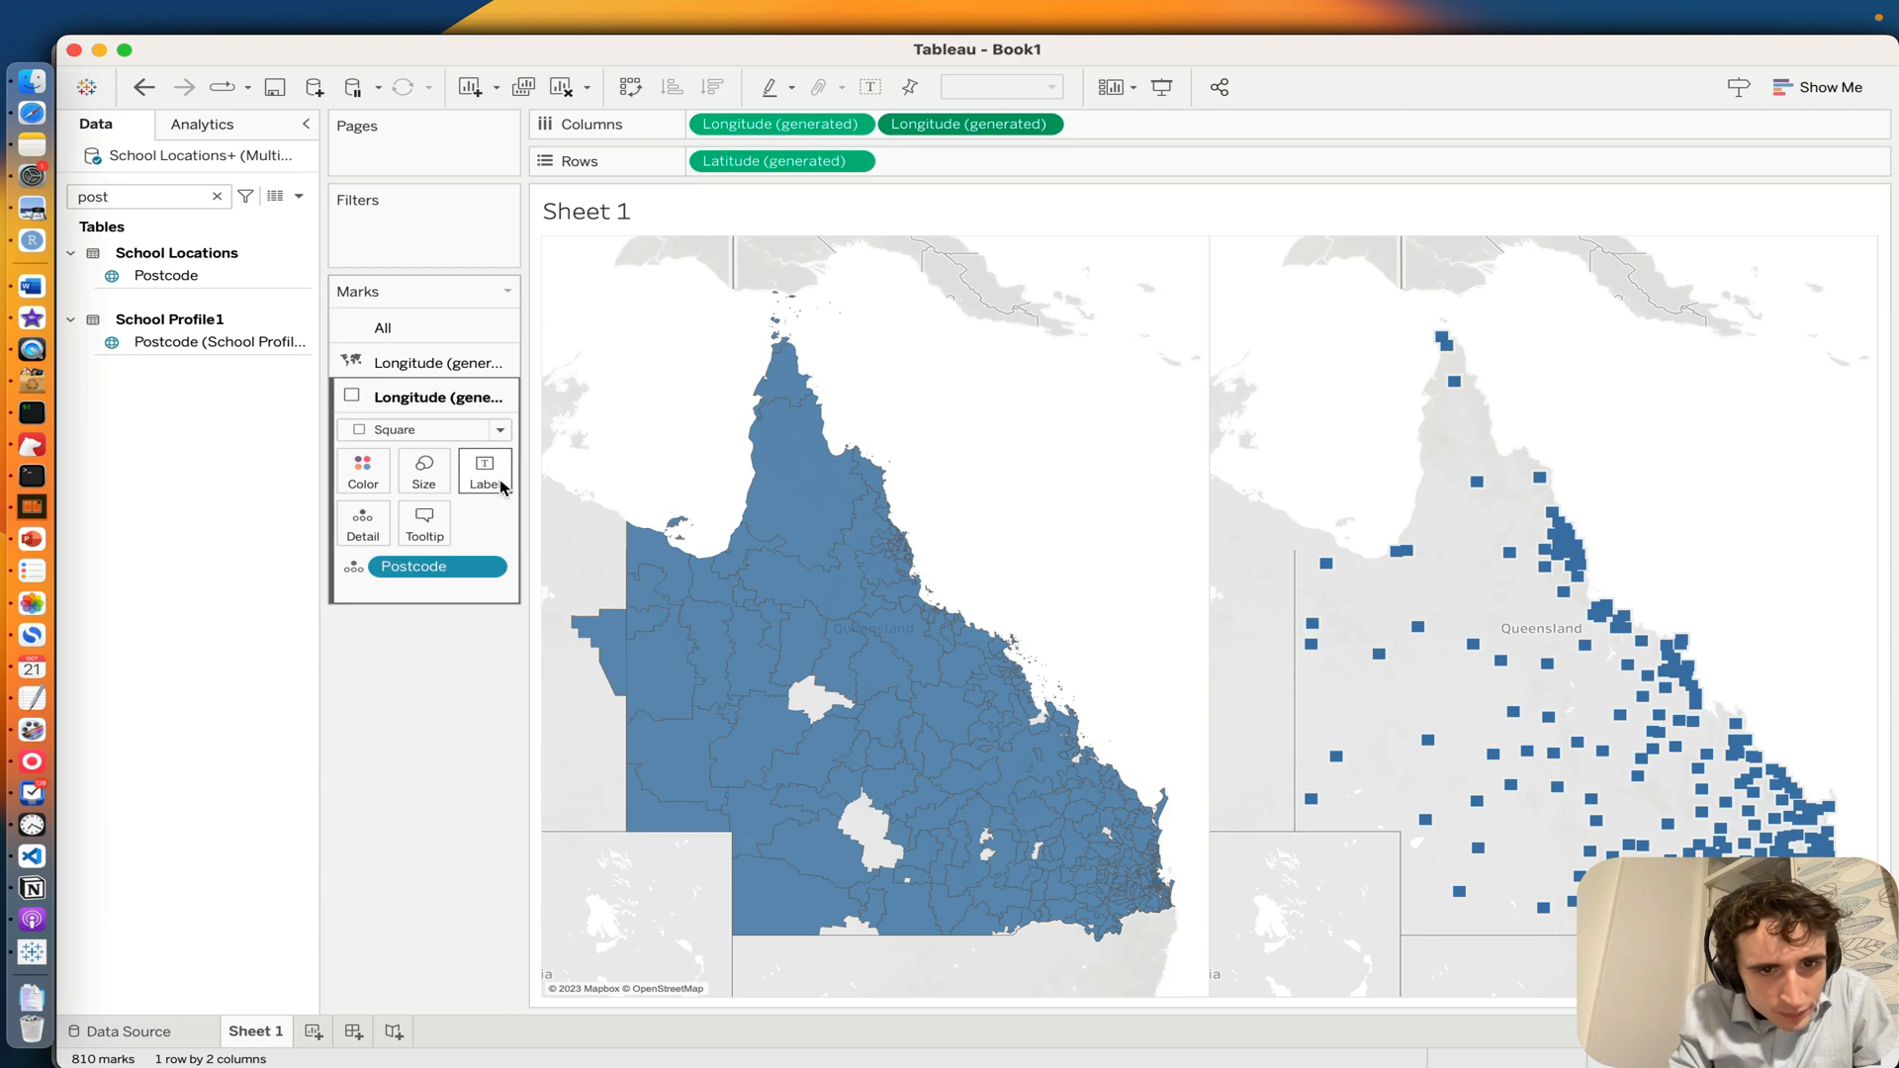
left_click(428, 429)
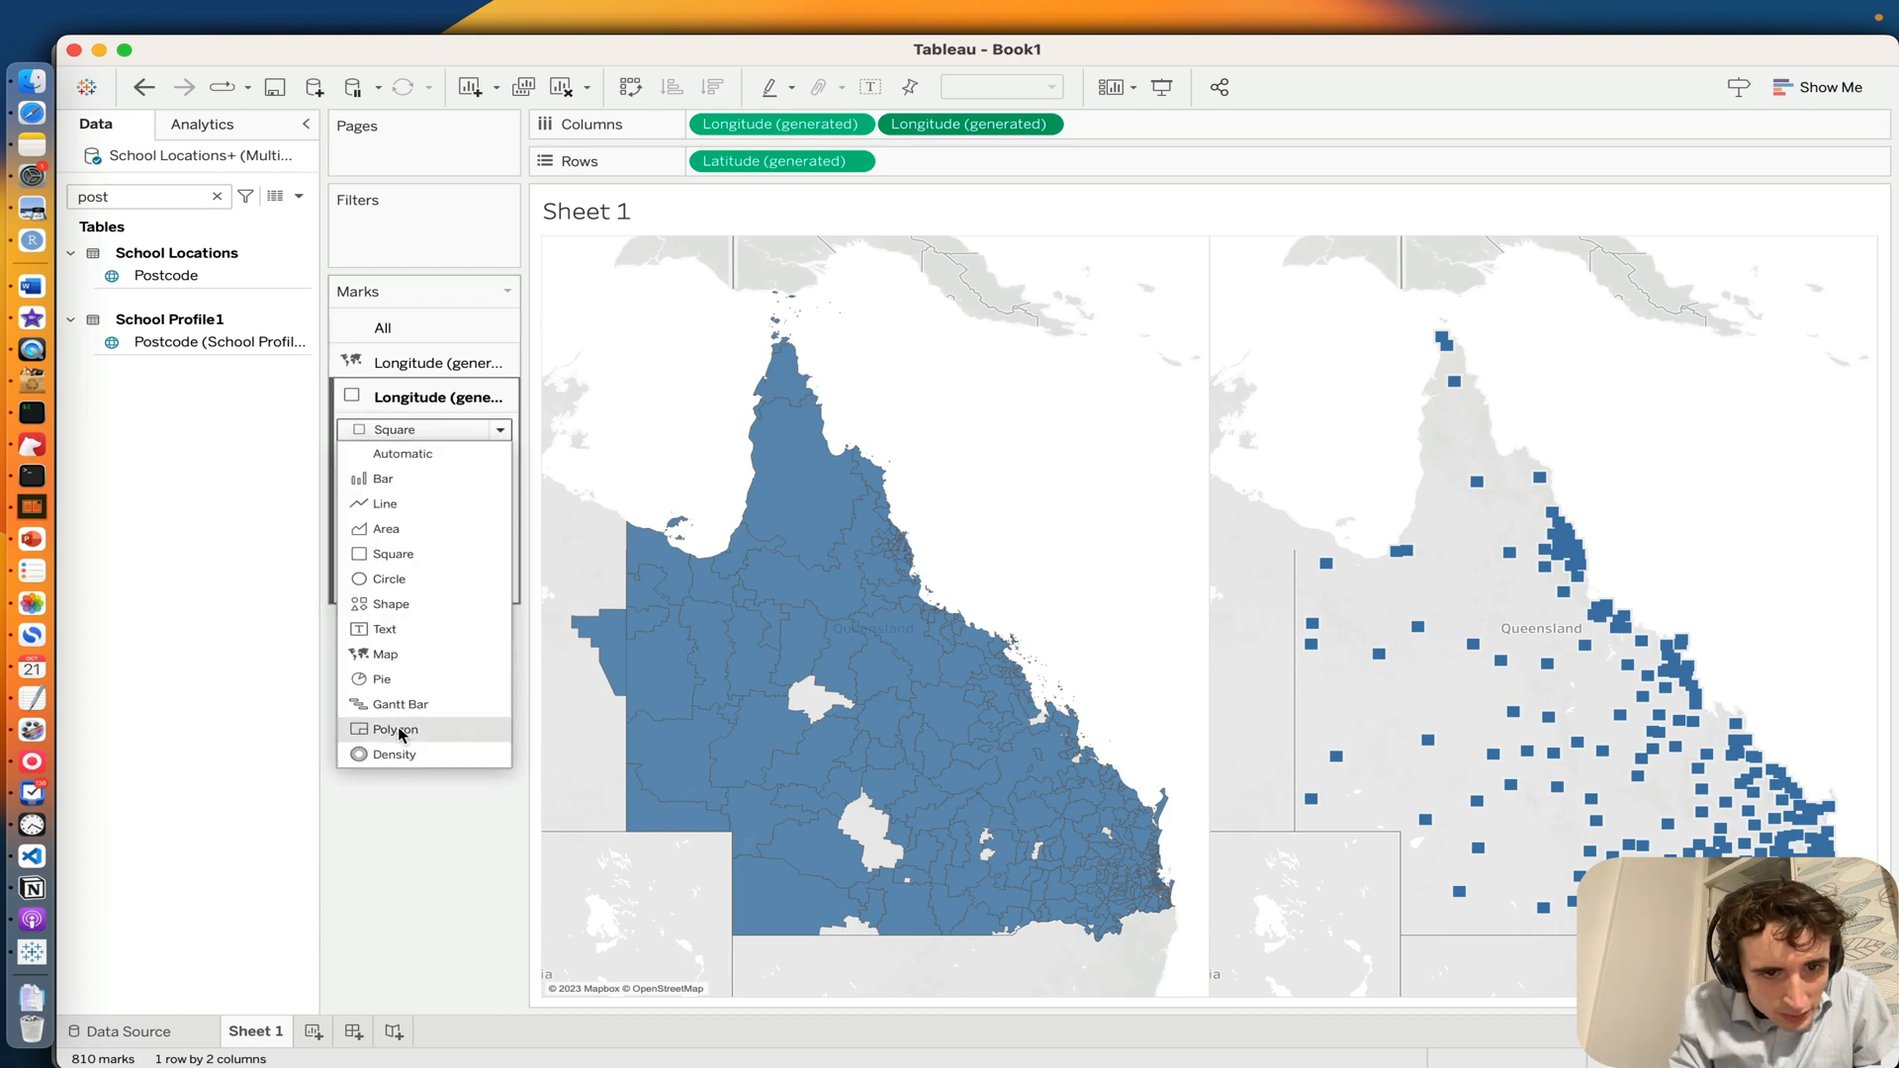
left_click(391, 605)
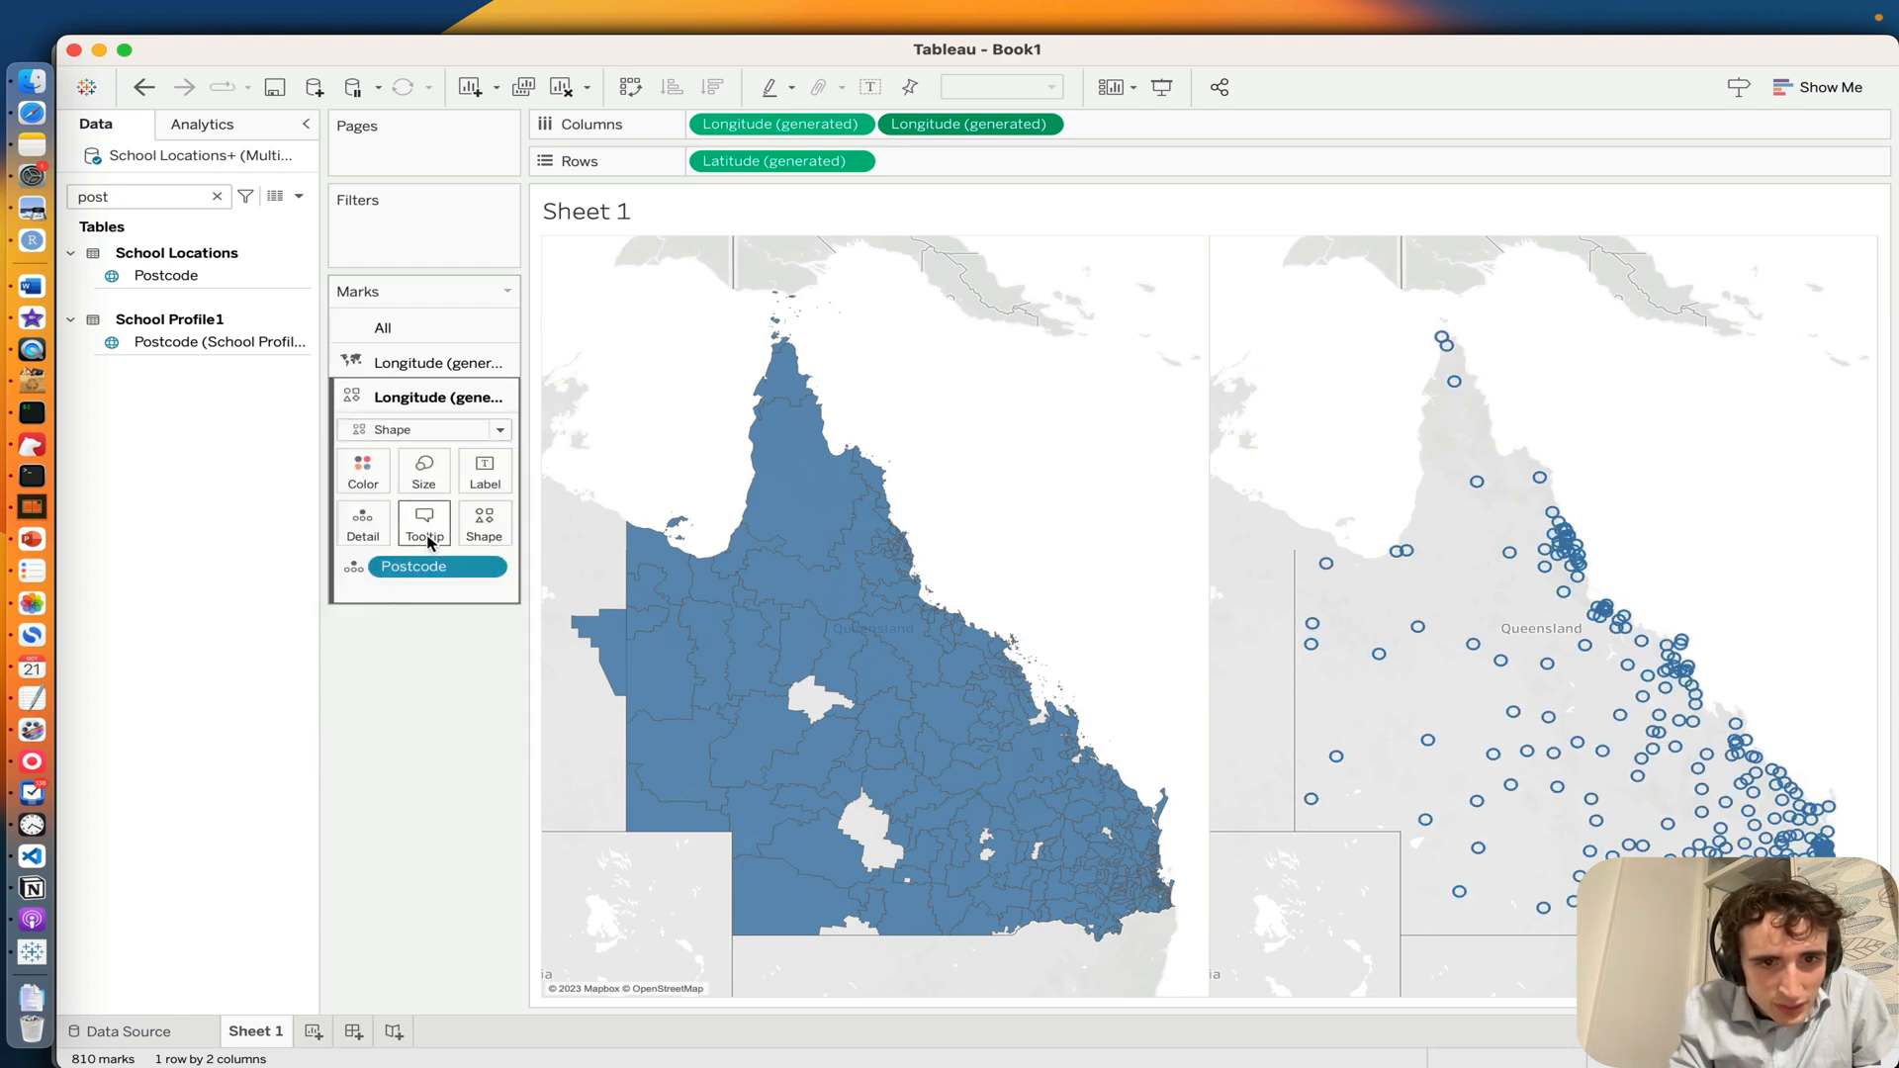
Step: Assign the two-children icon from the Custom Icons palette as the second map's shape
left_click(484, 522)
left_click(513, 677)
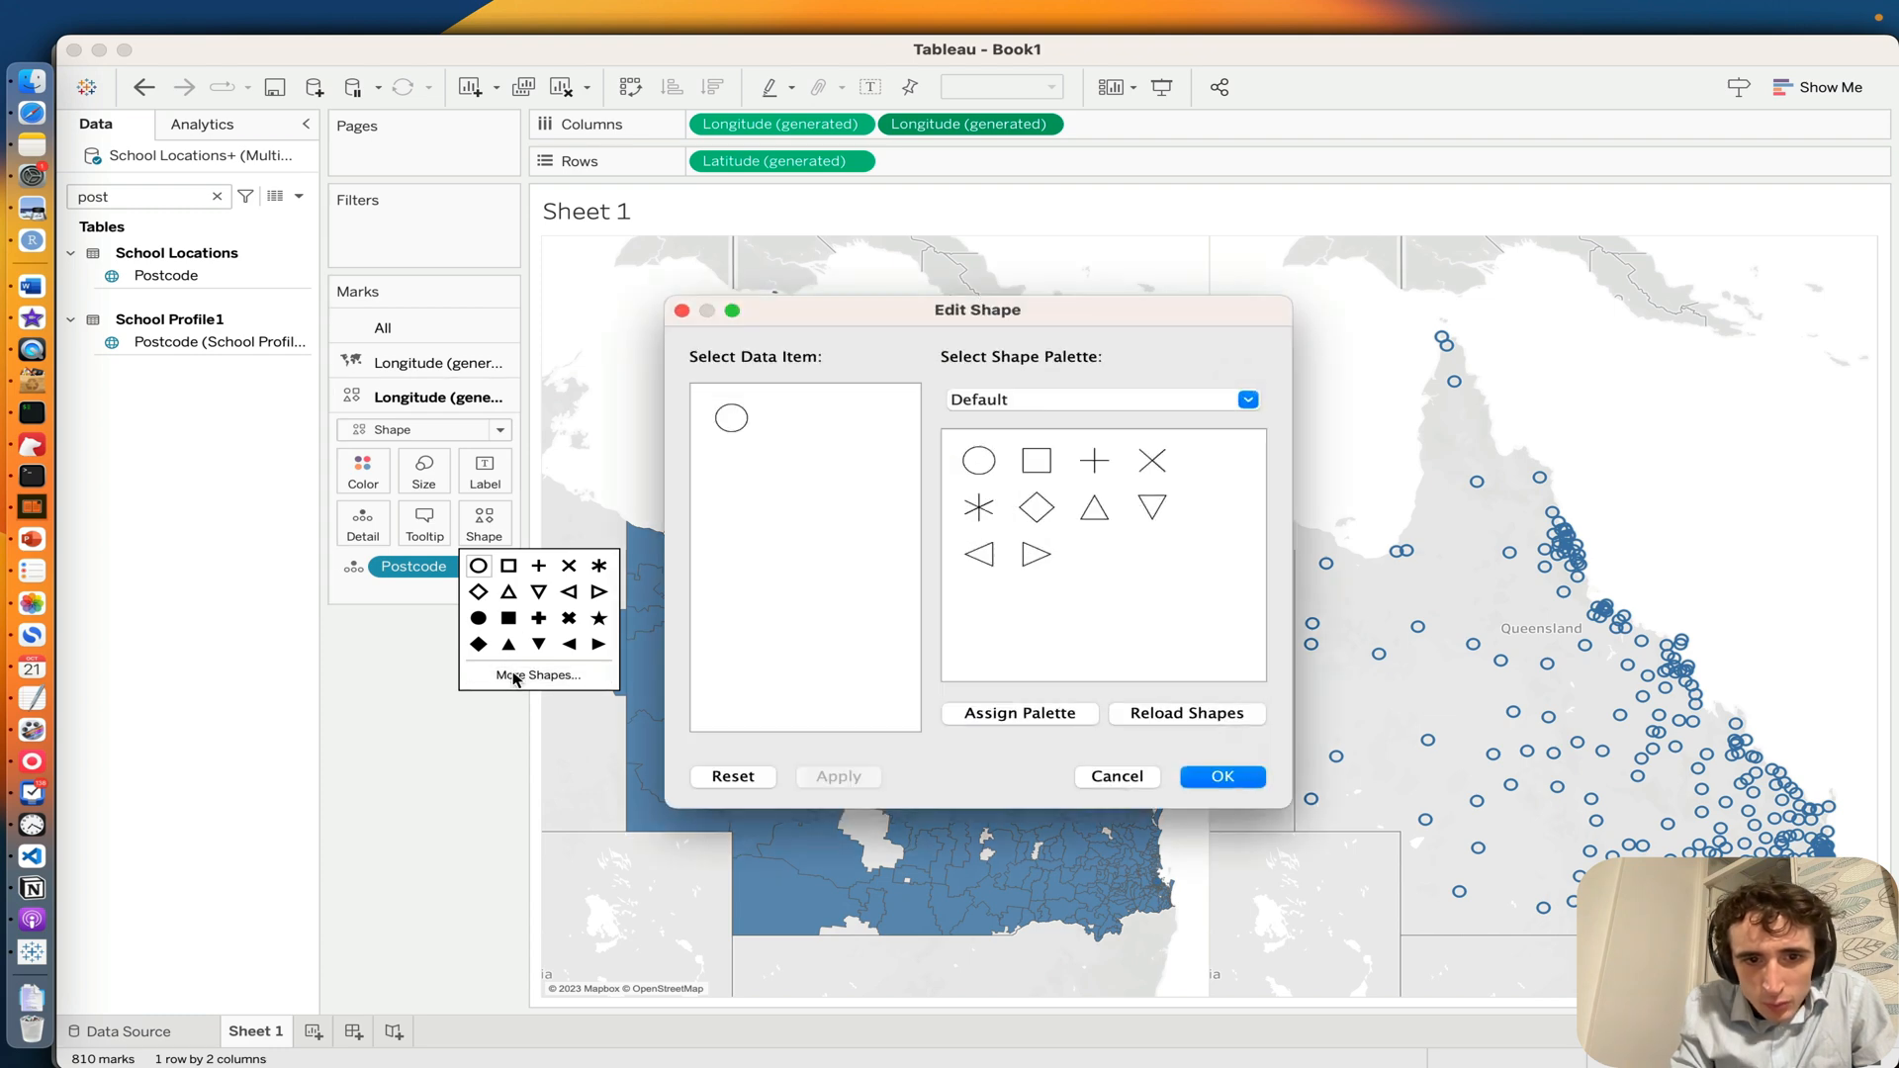
left_click(1044, 400)
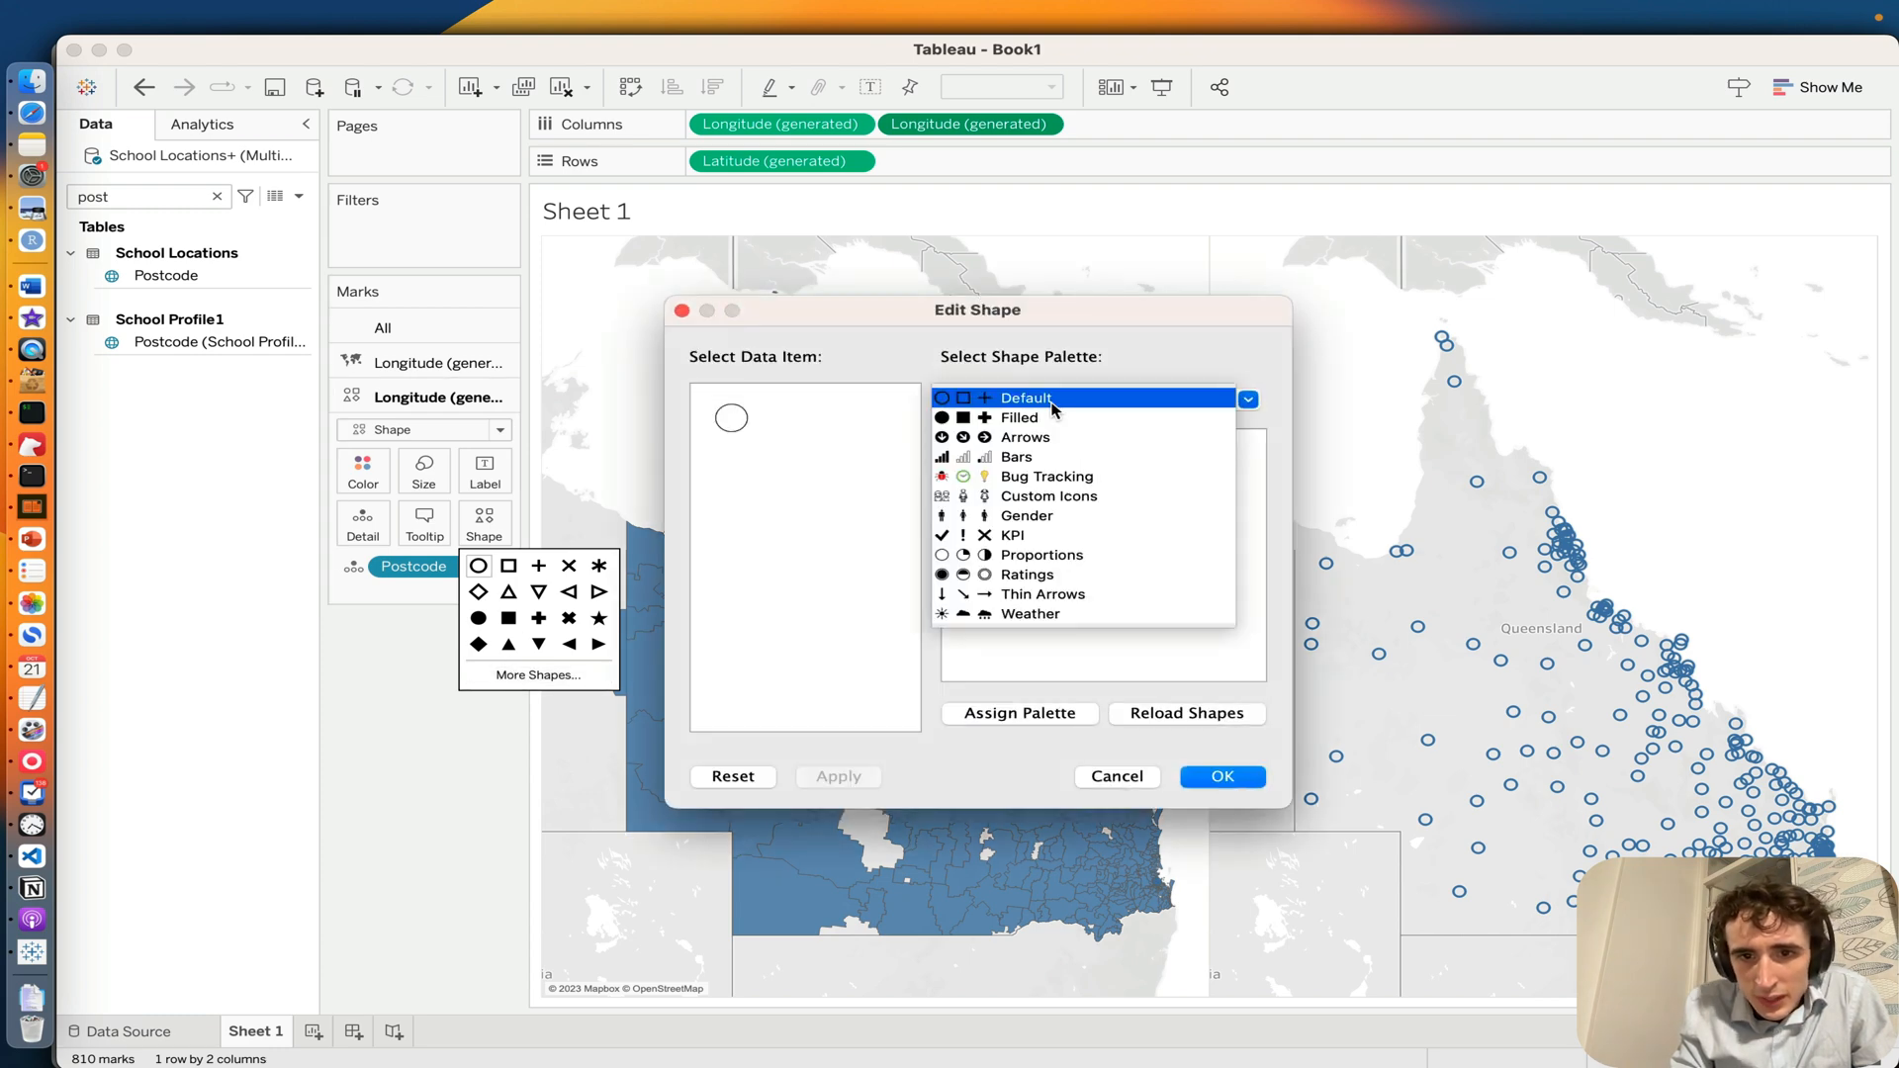
left_click(999, 495)
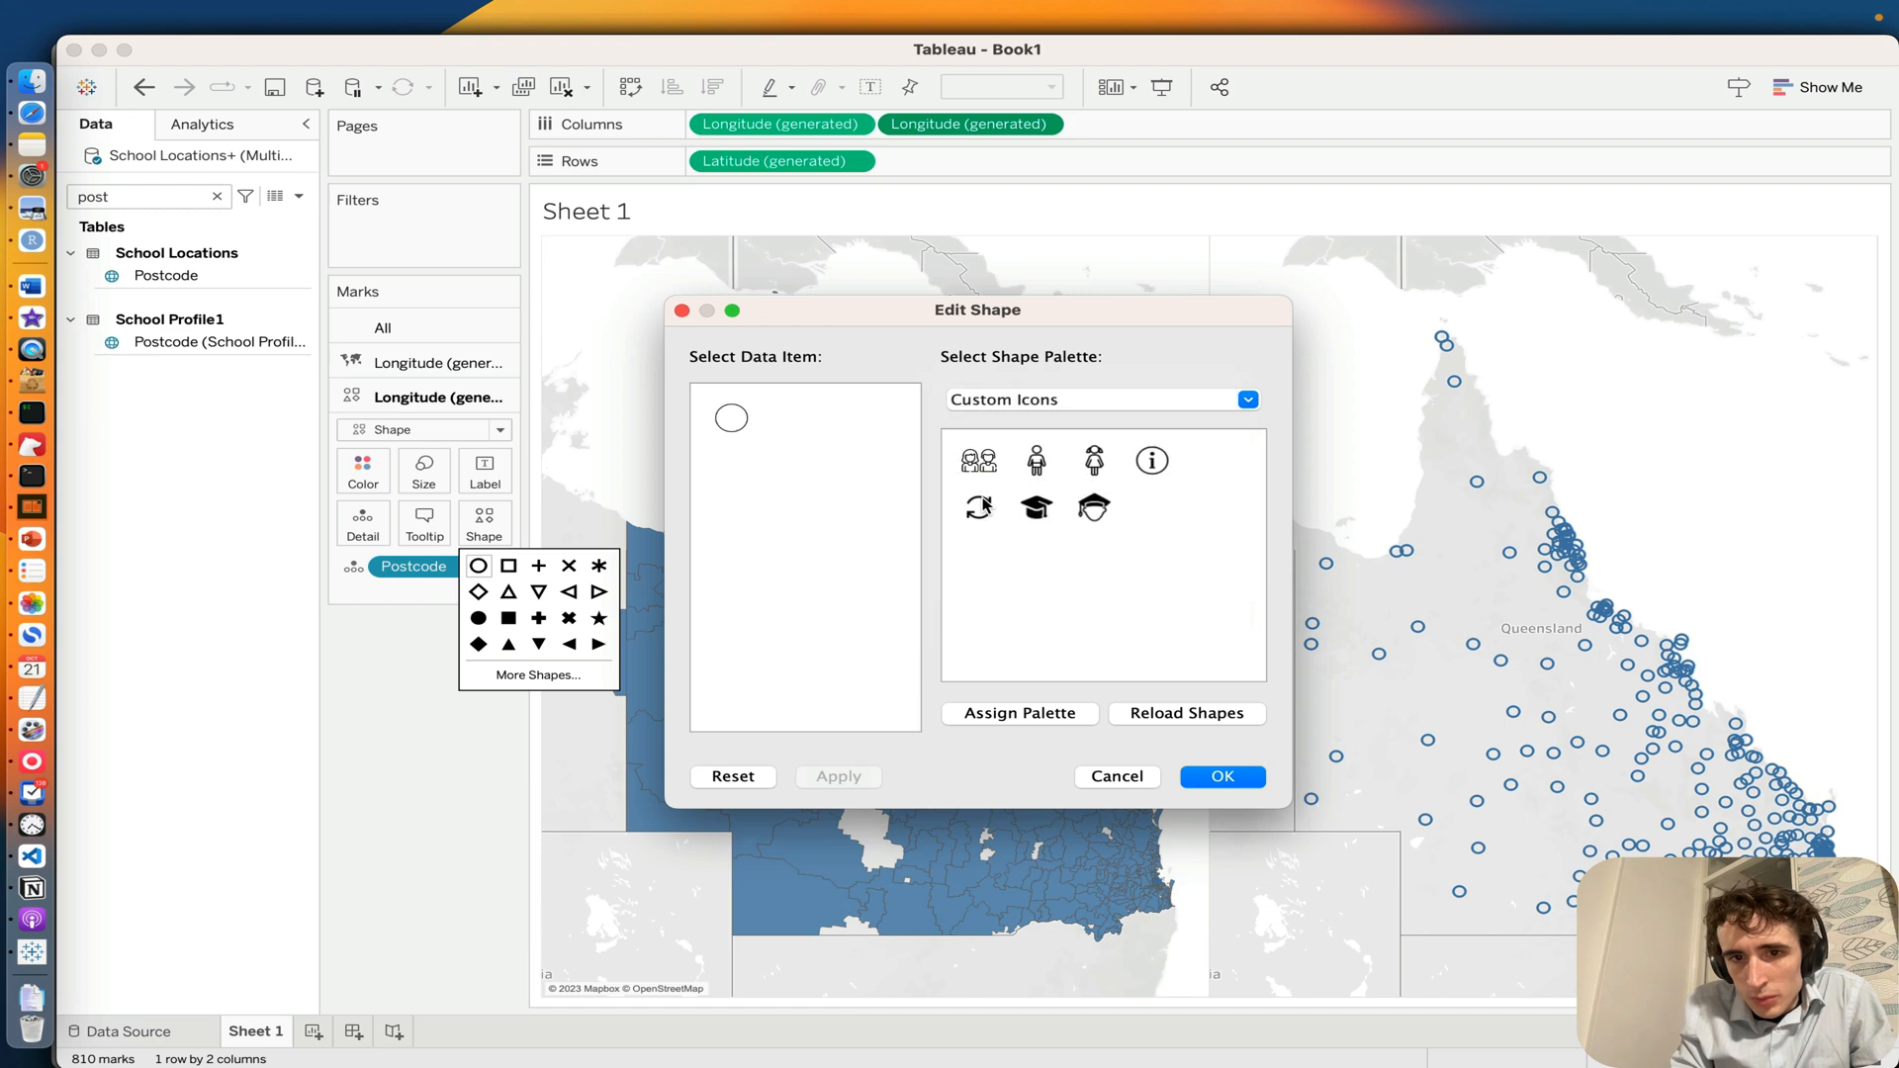
left_click(1093, 510)
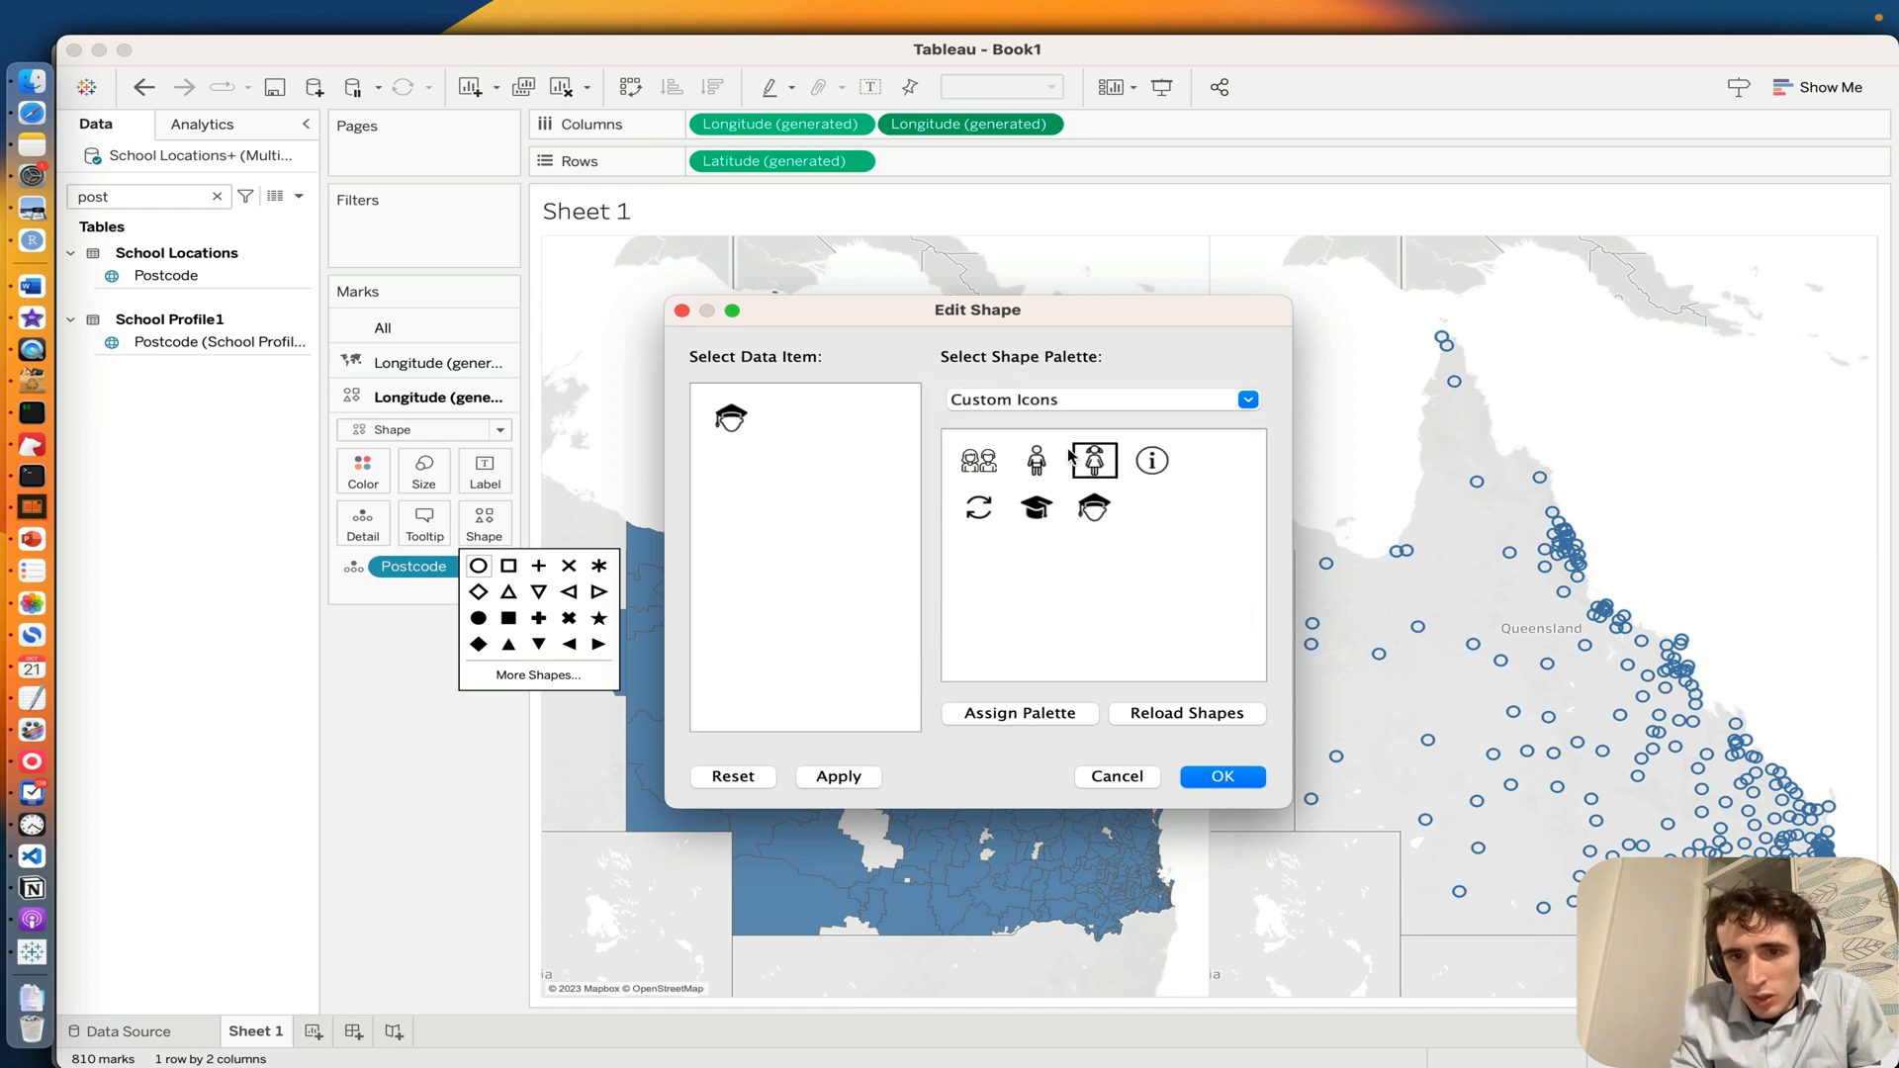
left_click(976, 463)
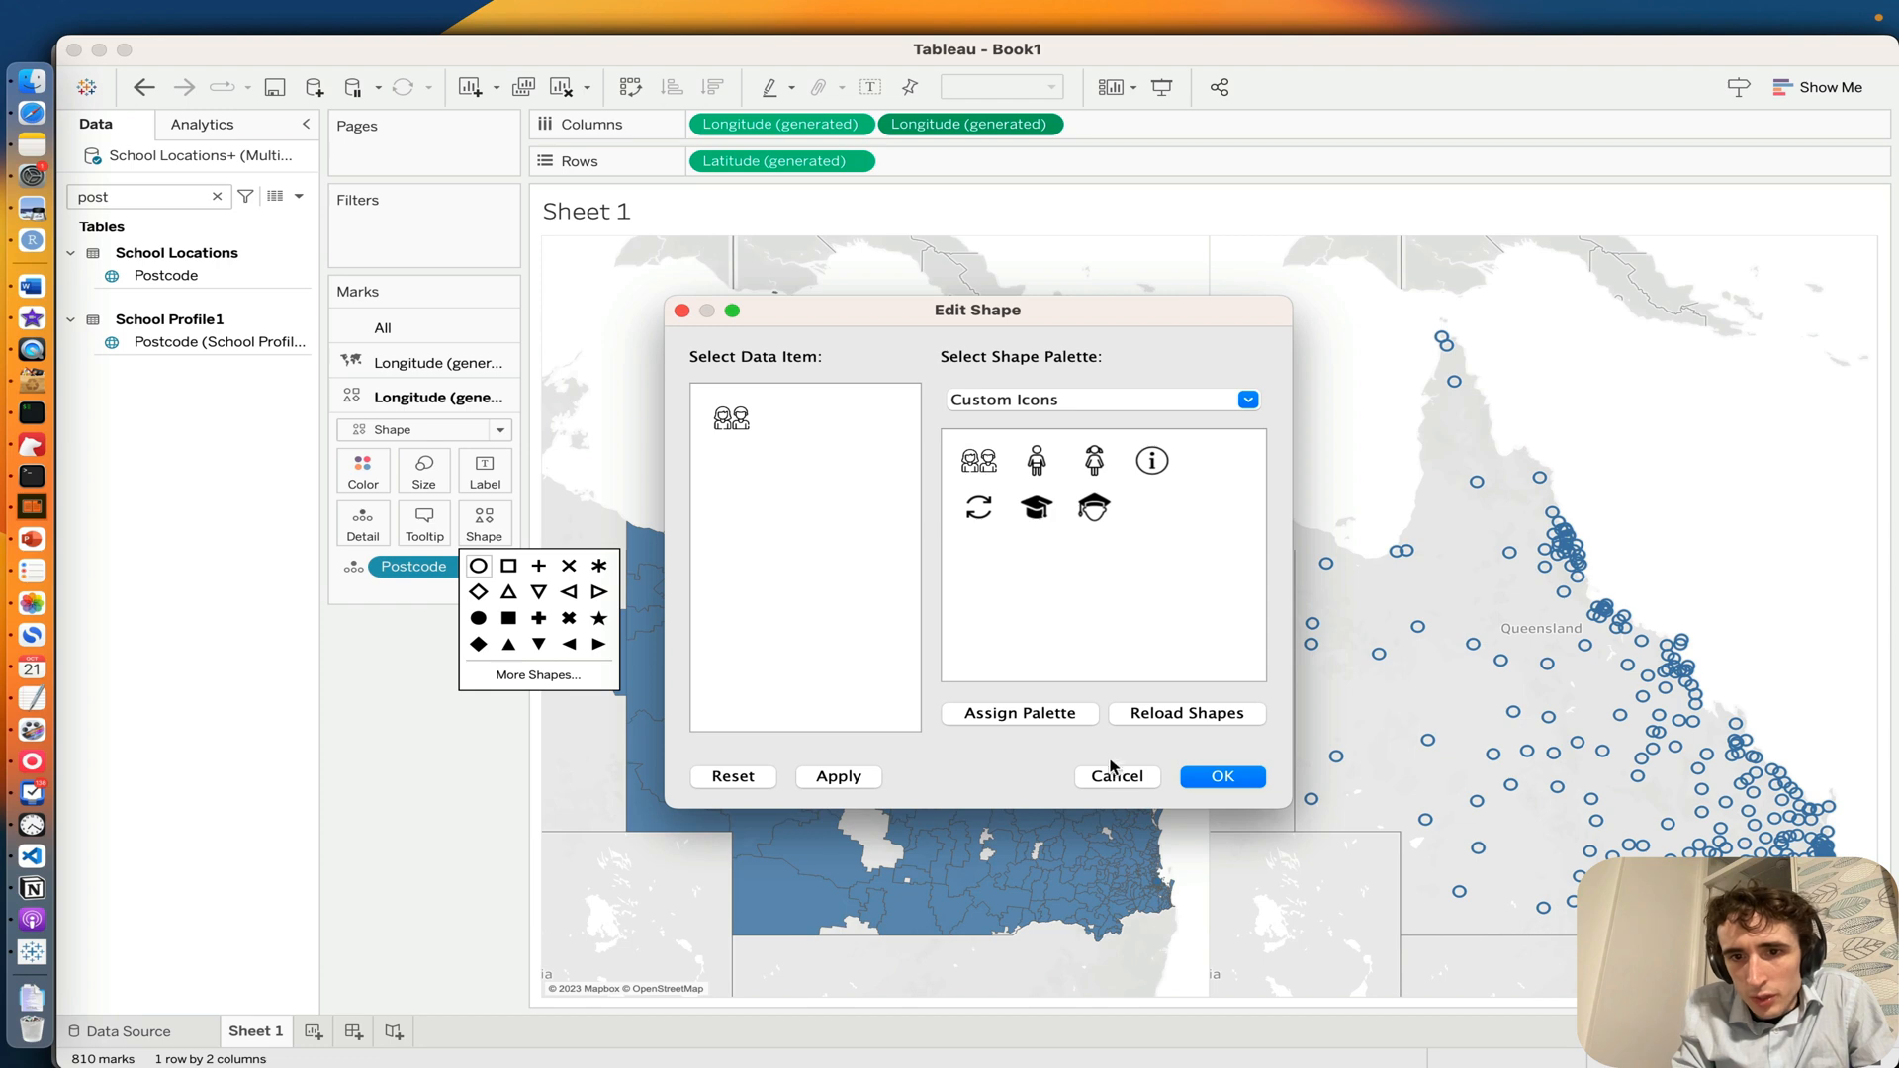
left_click(1214, 779)
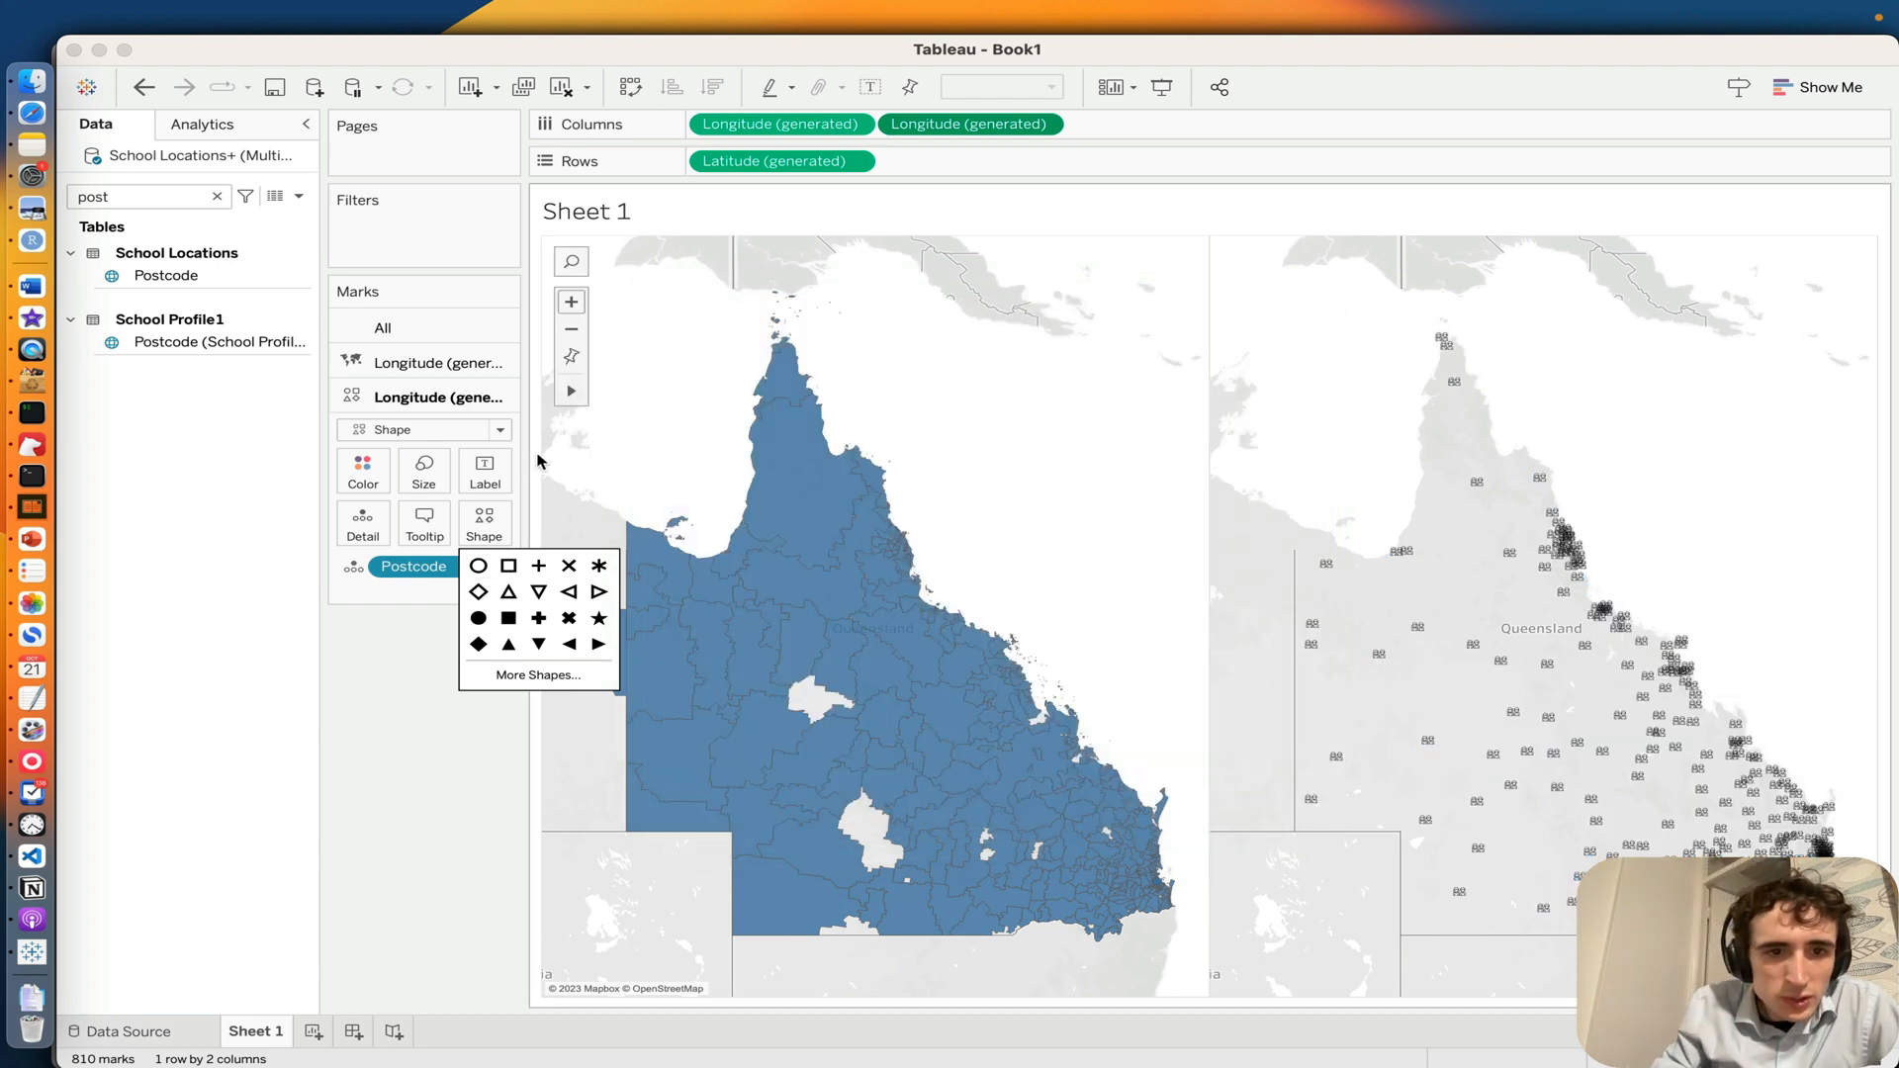
Step: Colour the postcode areas of the first map orange
left_click(406, 361)
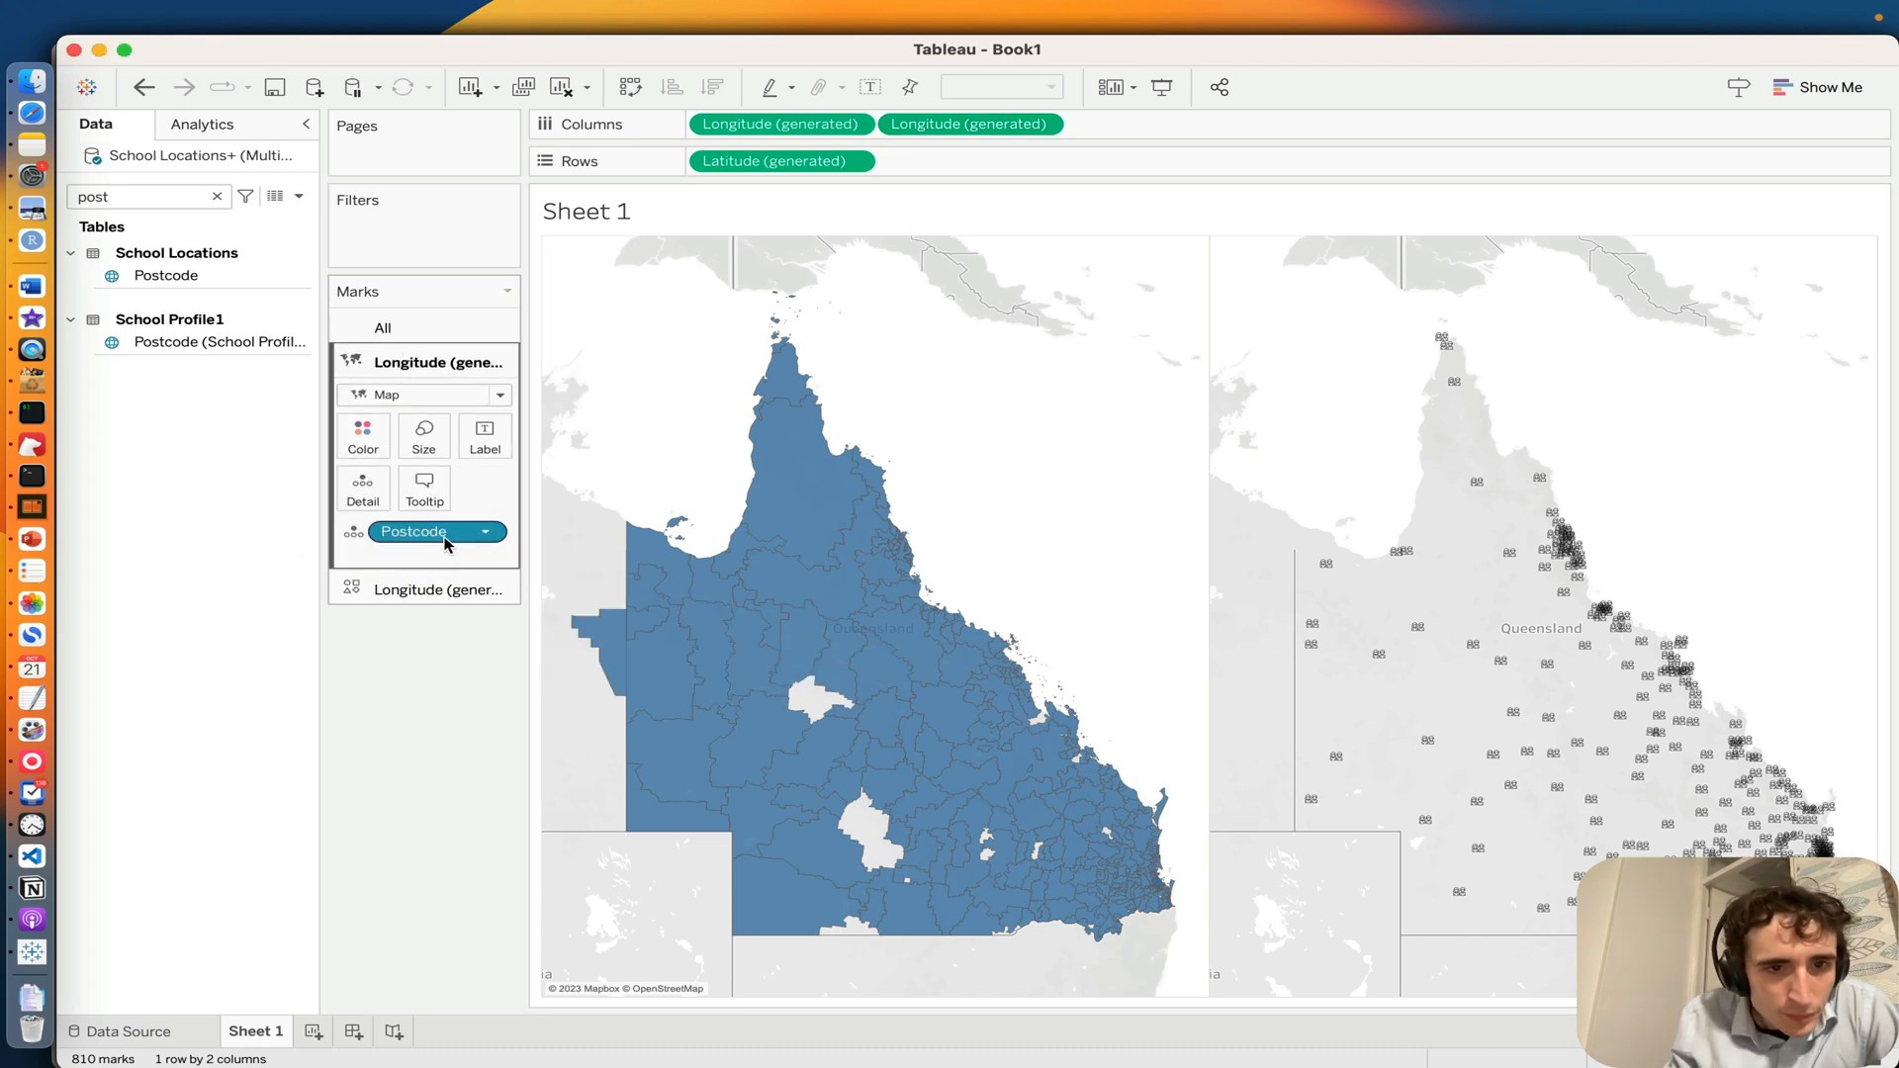
left_click(363, 436)
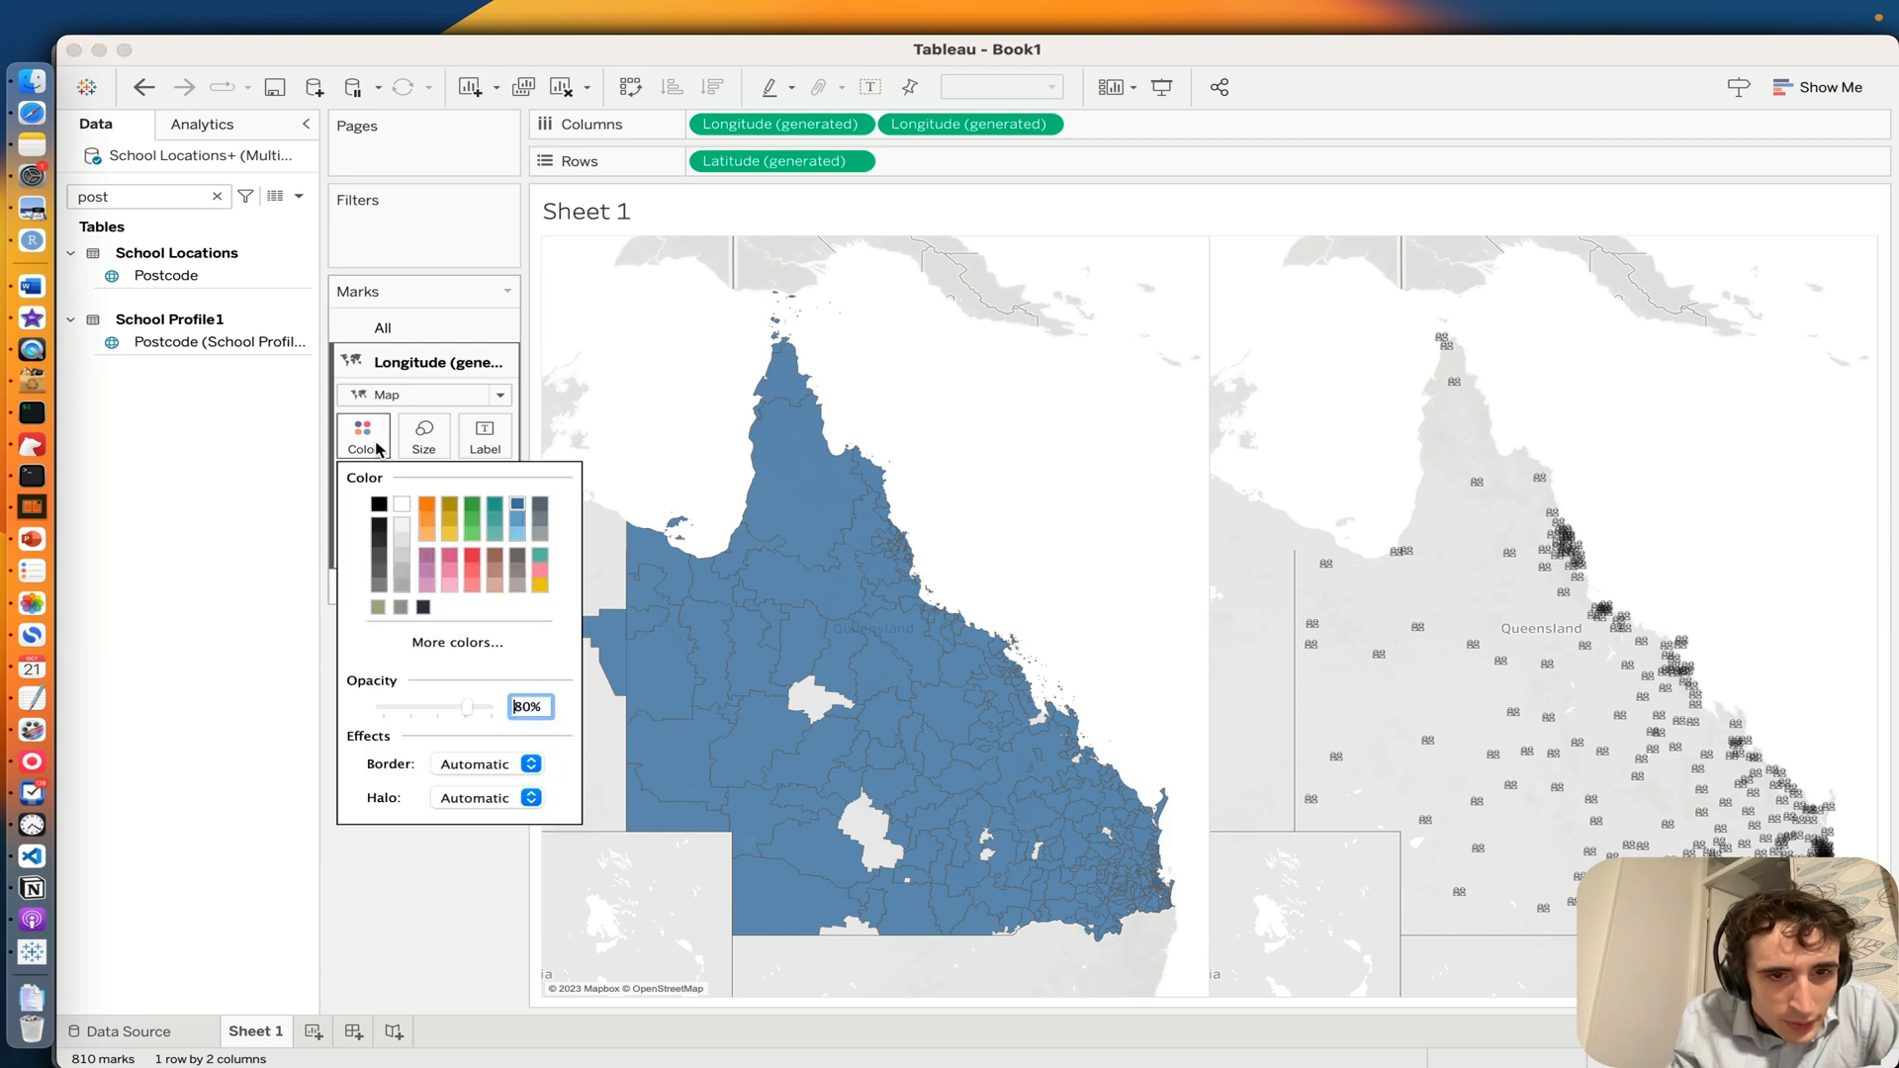
left_click(426, 510)
left_click(229, 591)
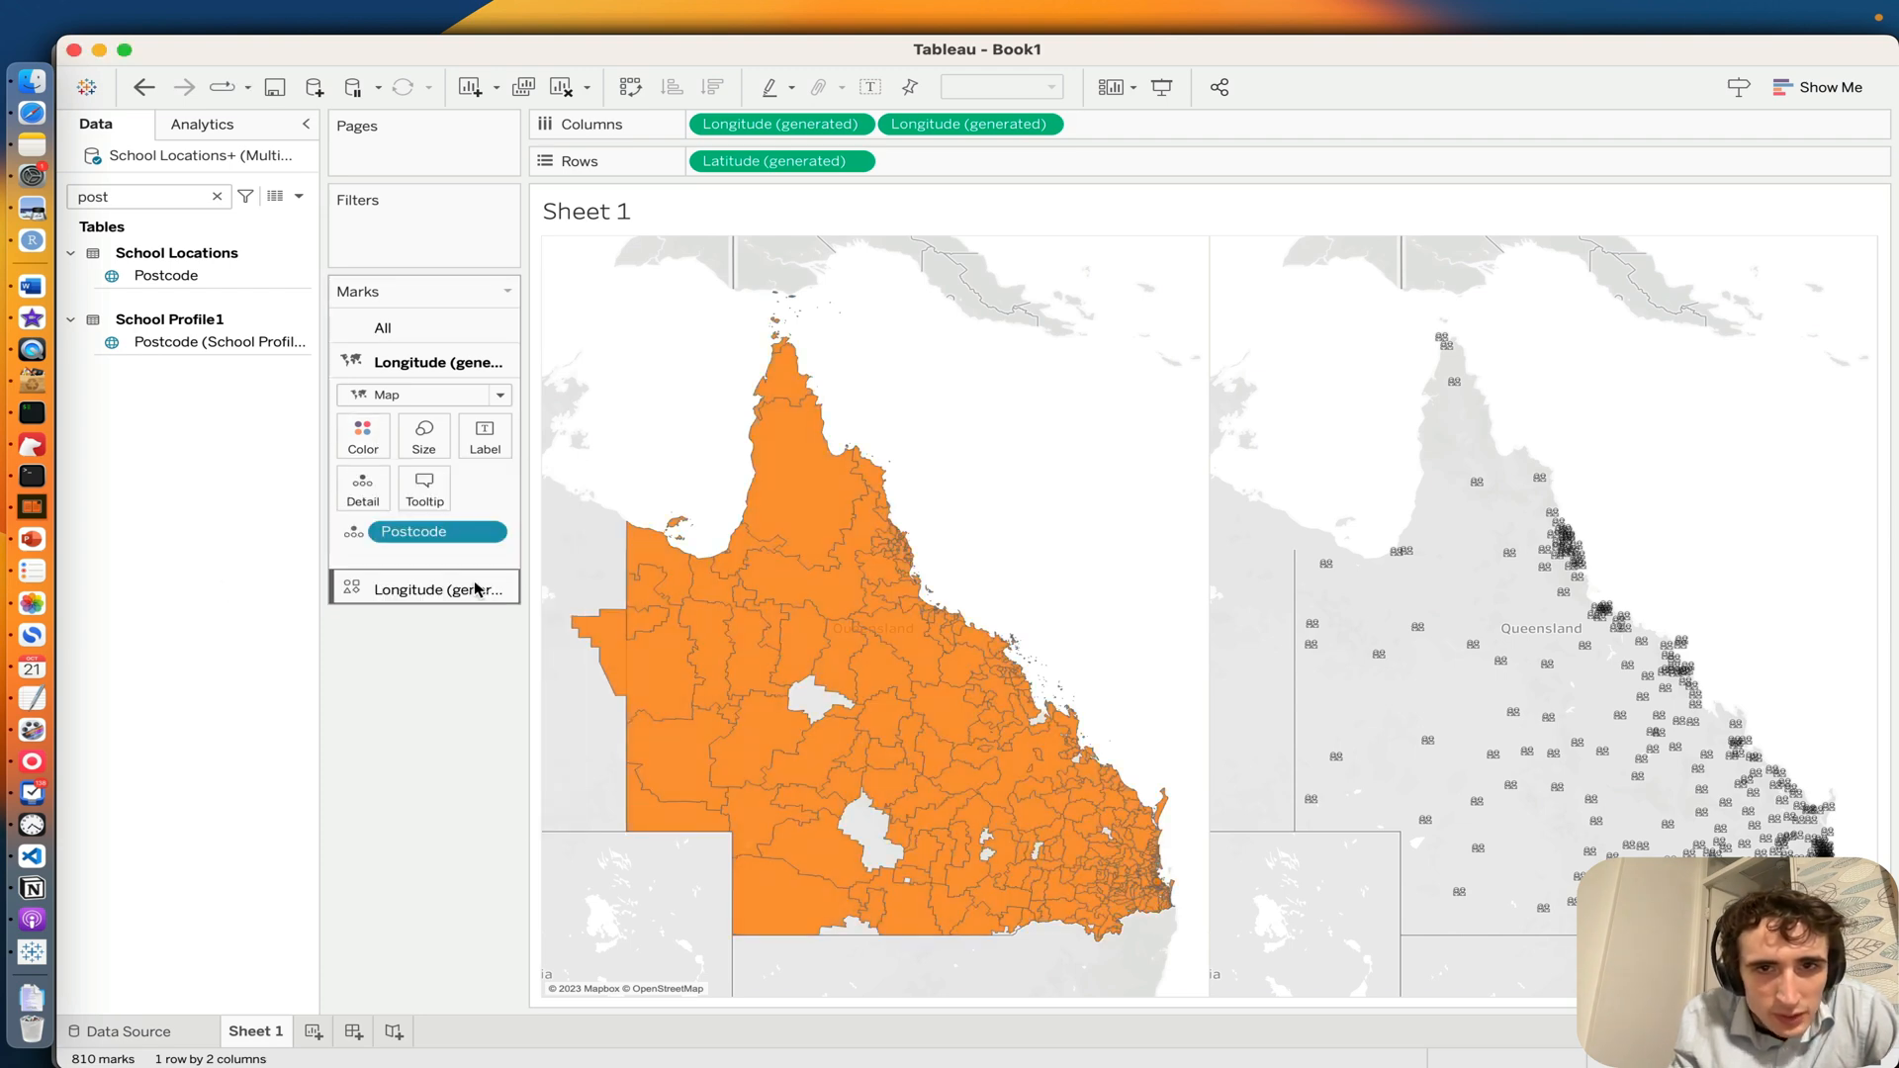
Step: Check the colour options for the second map's icon marks
left_click(974, 122)
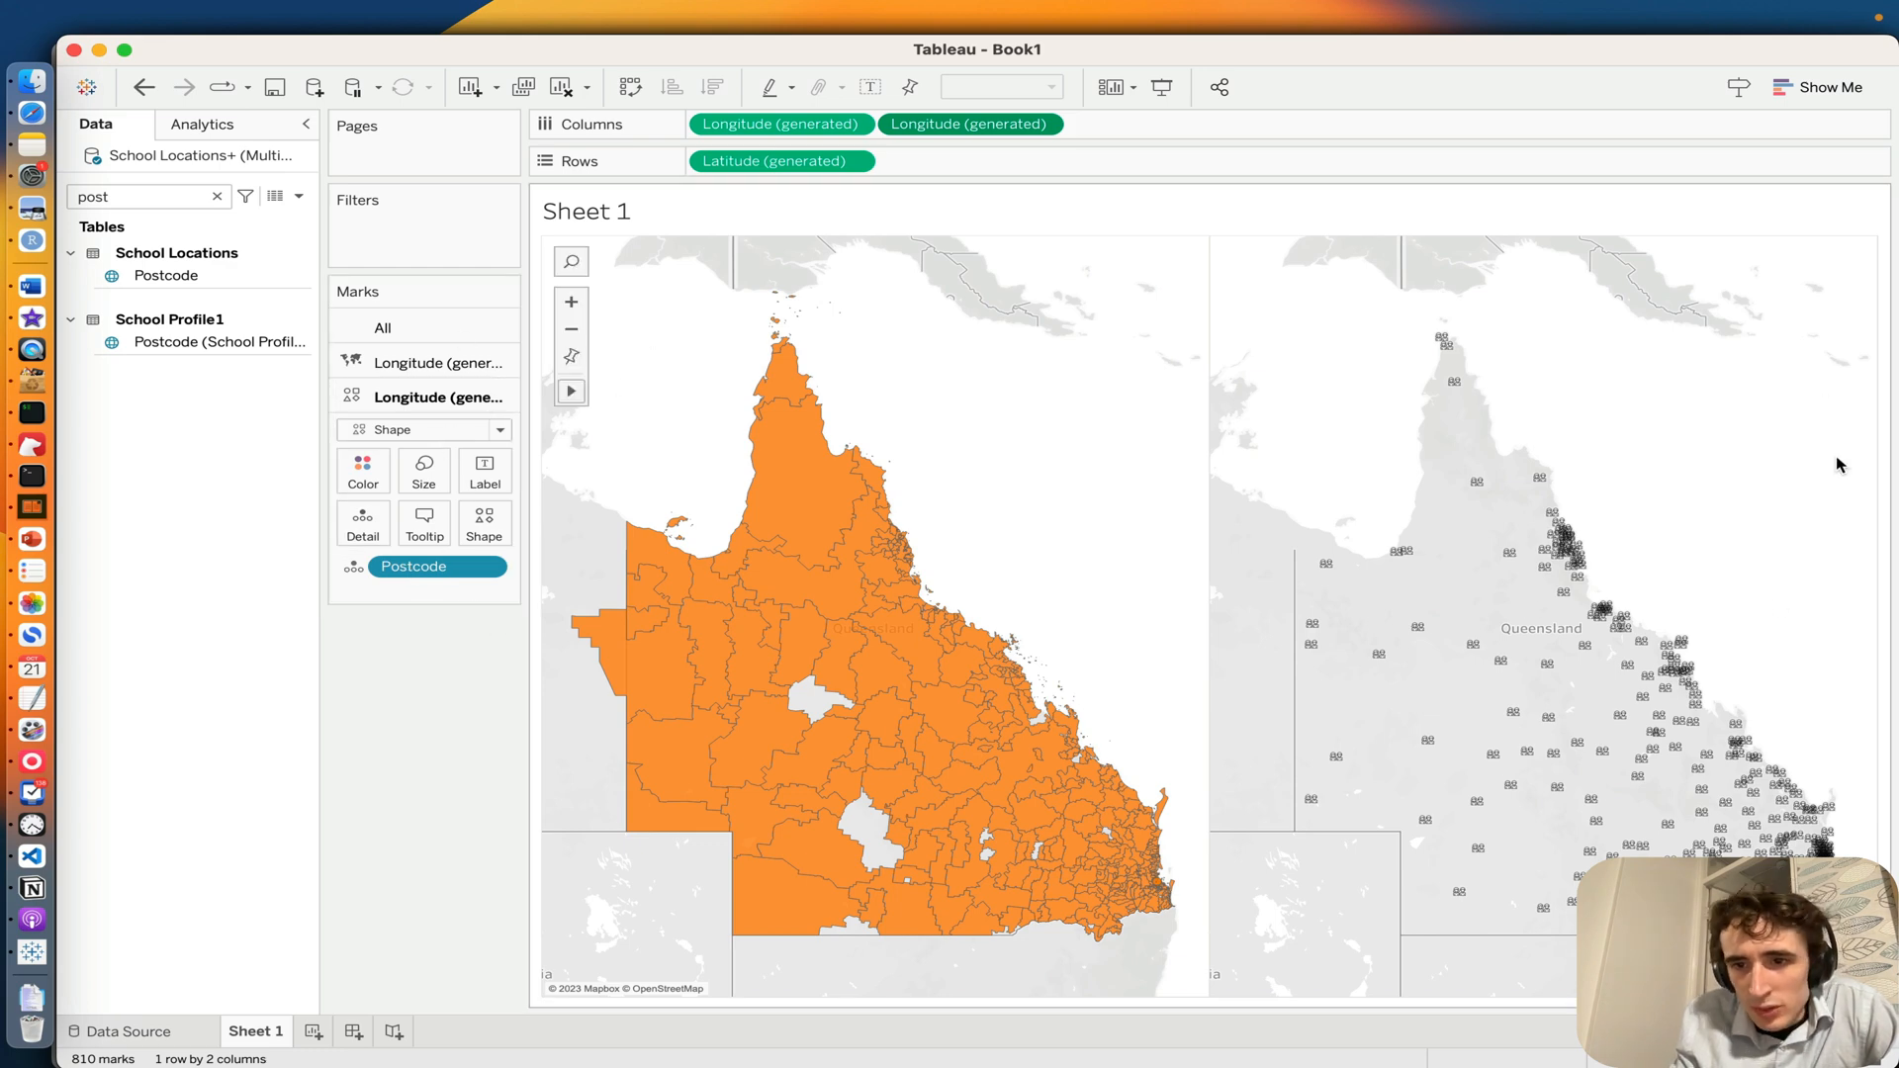
left_click(362, 473)
left_click(241, 465)
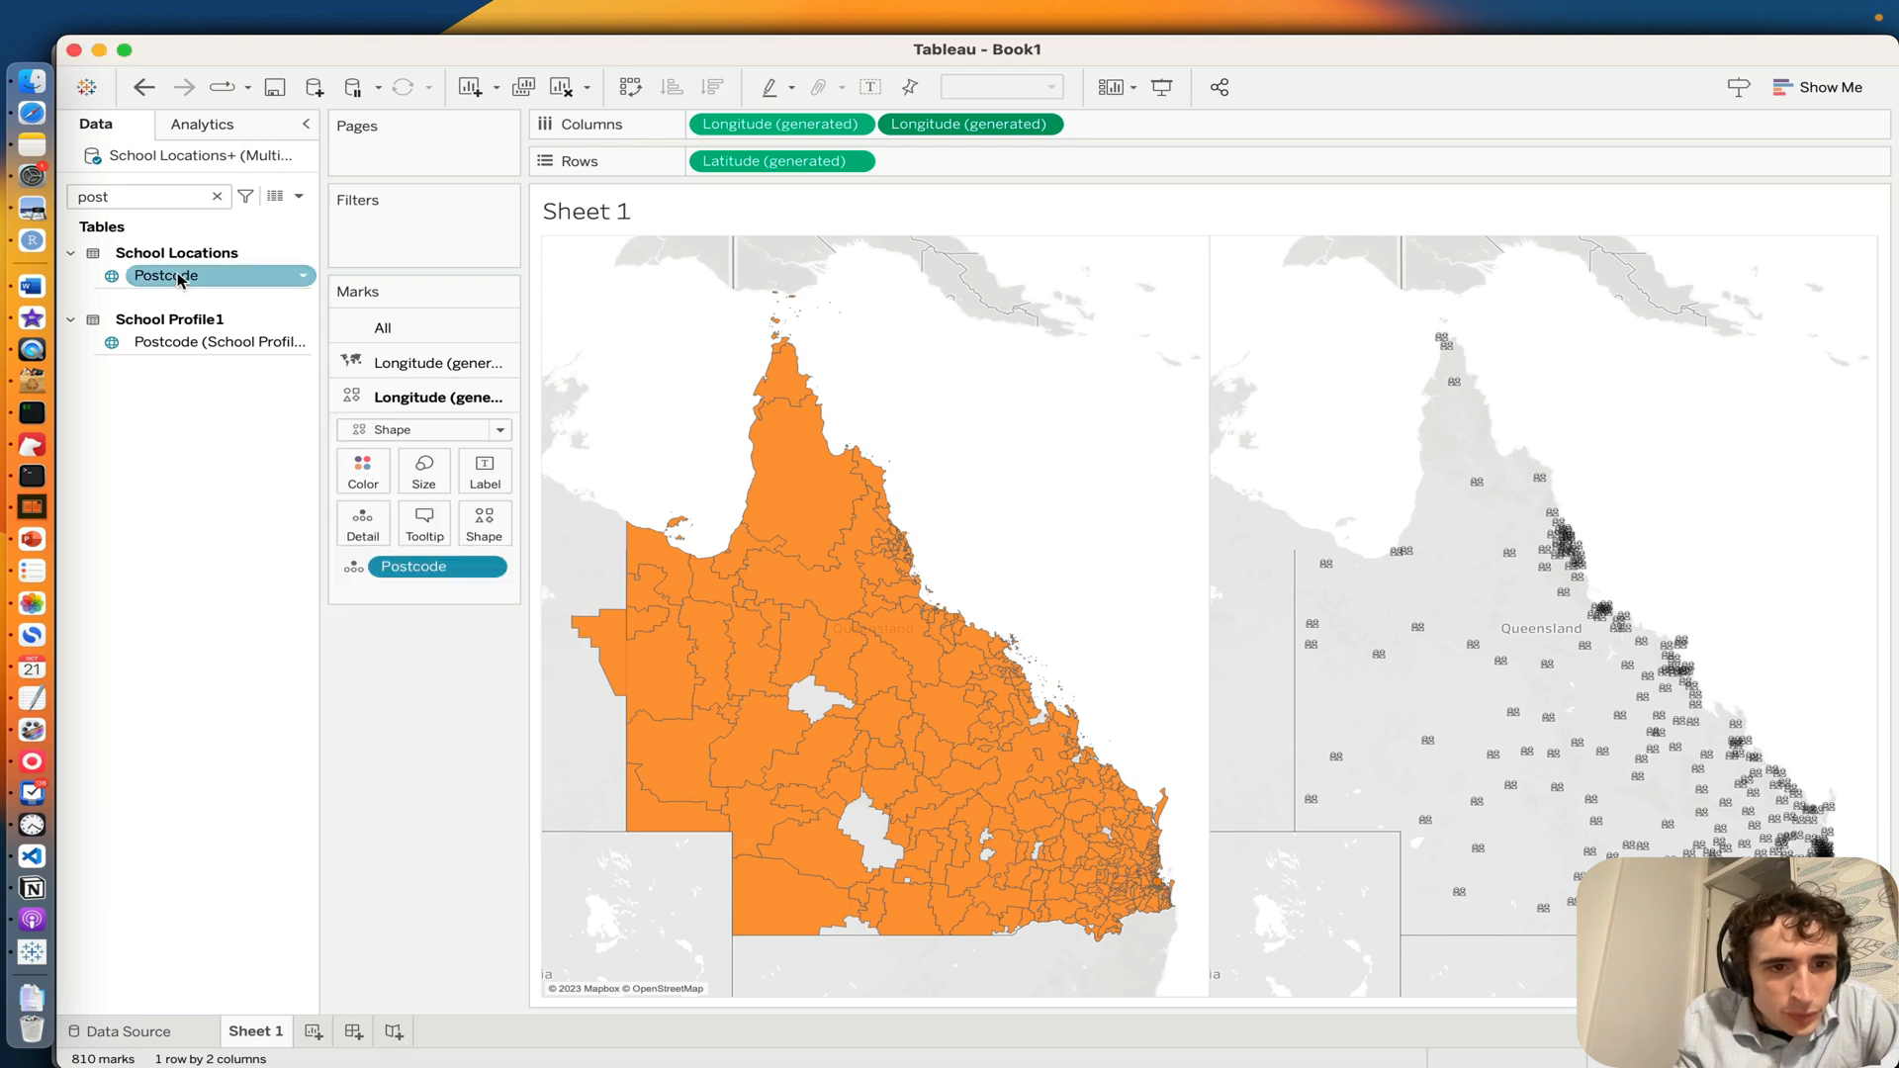
Step: Colour the second map's icon marks by Postcode and combine both maps into one dual-axis map
left_click(340, 566)
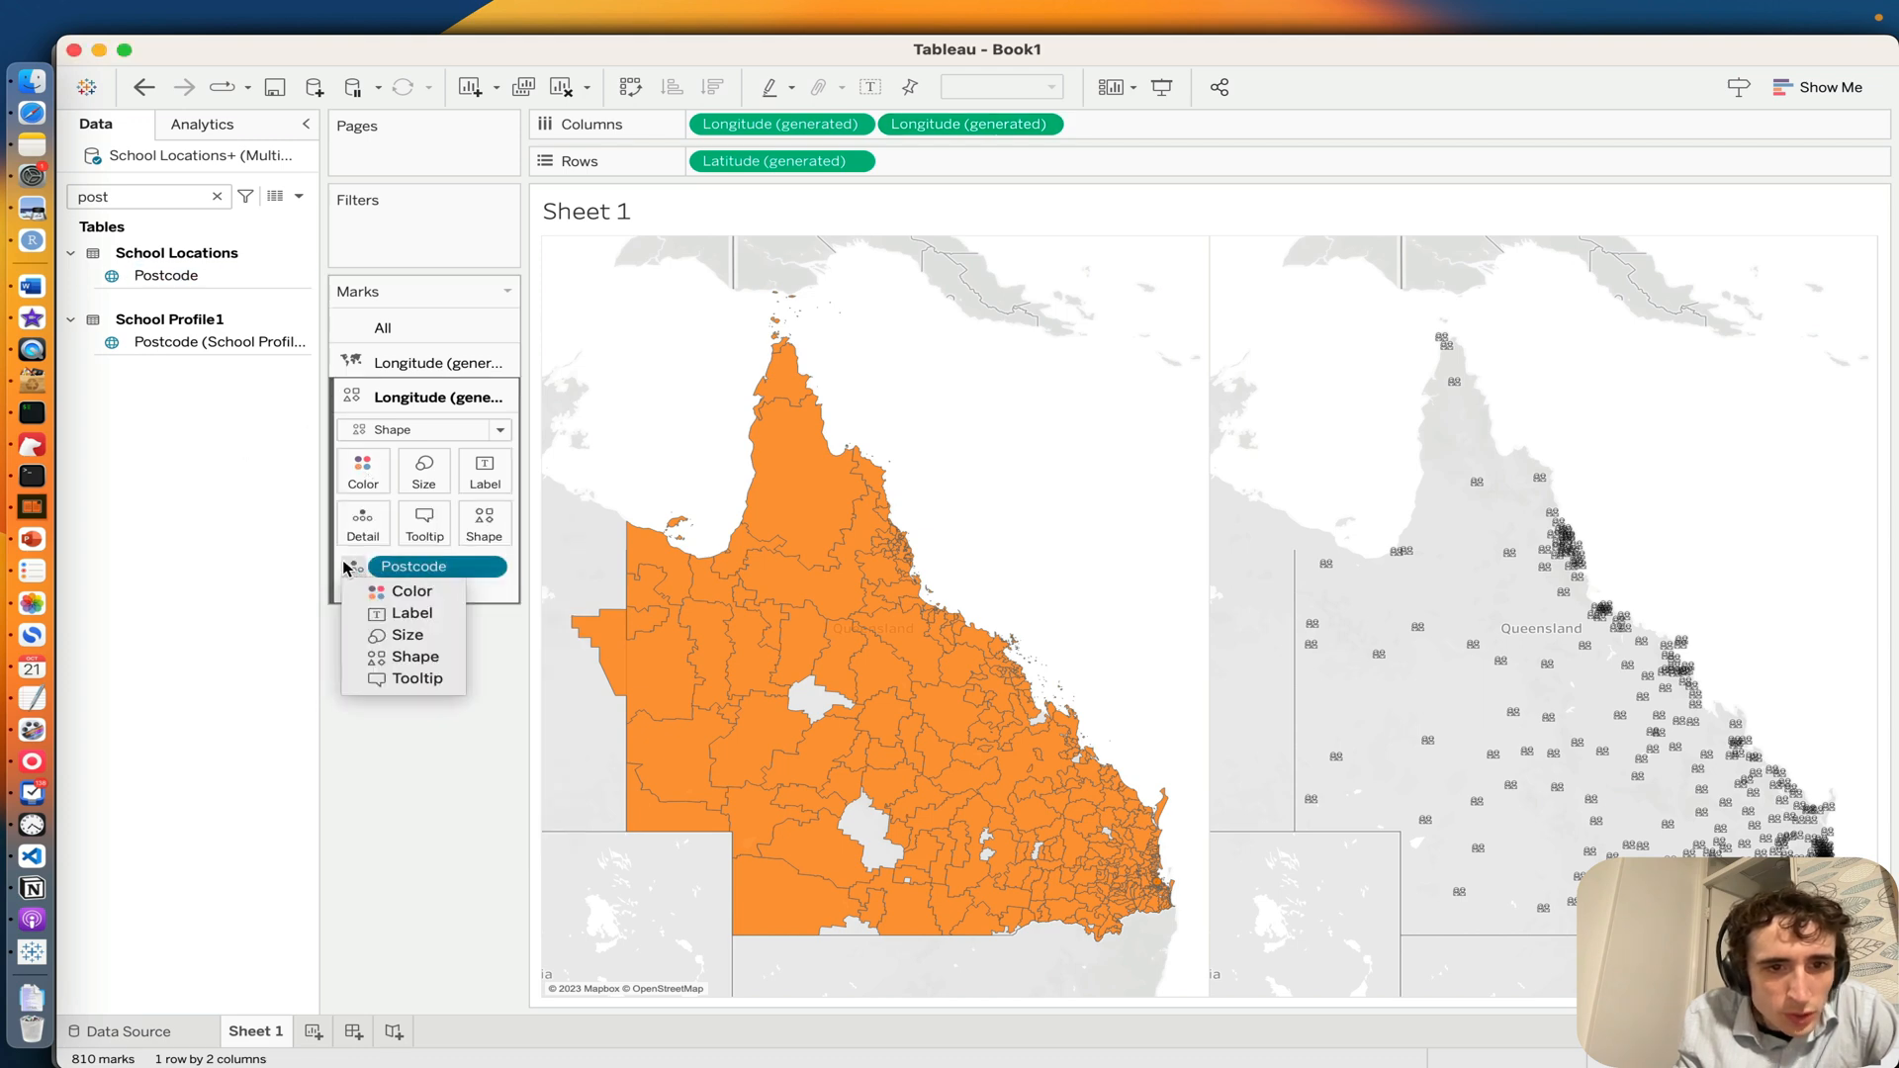
left_click(393, 592)
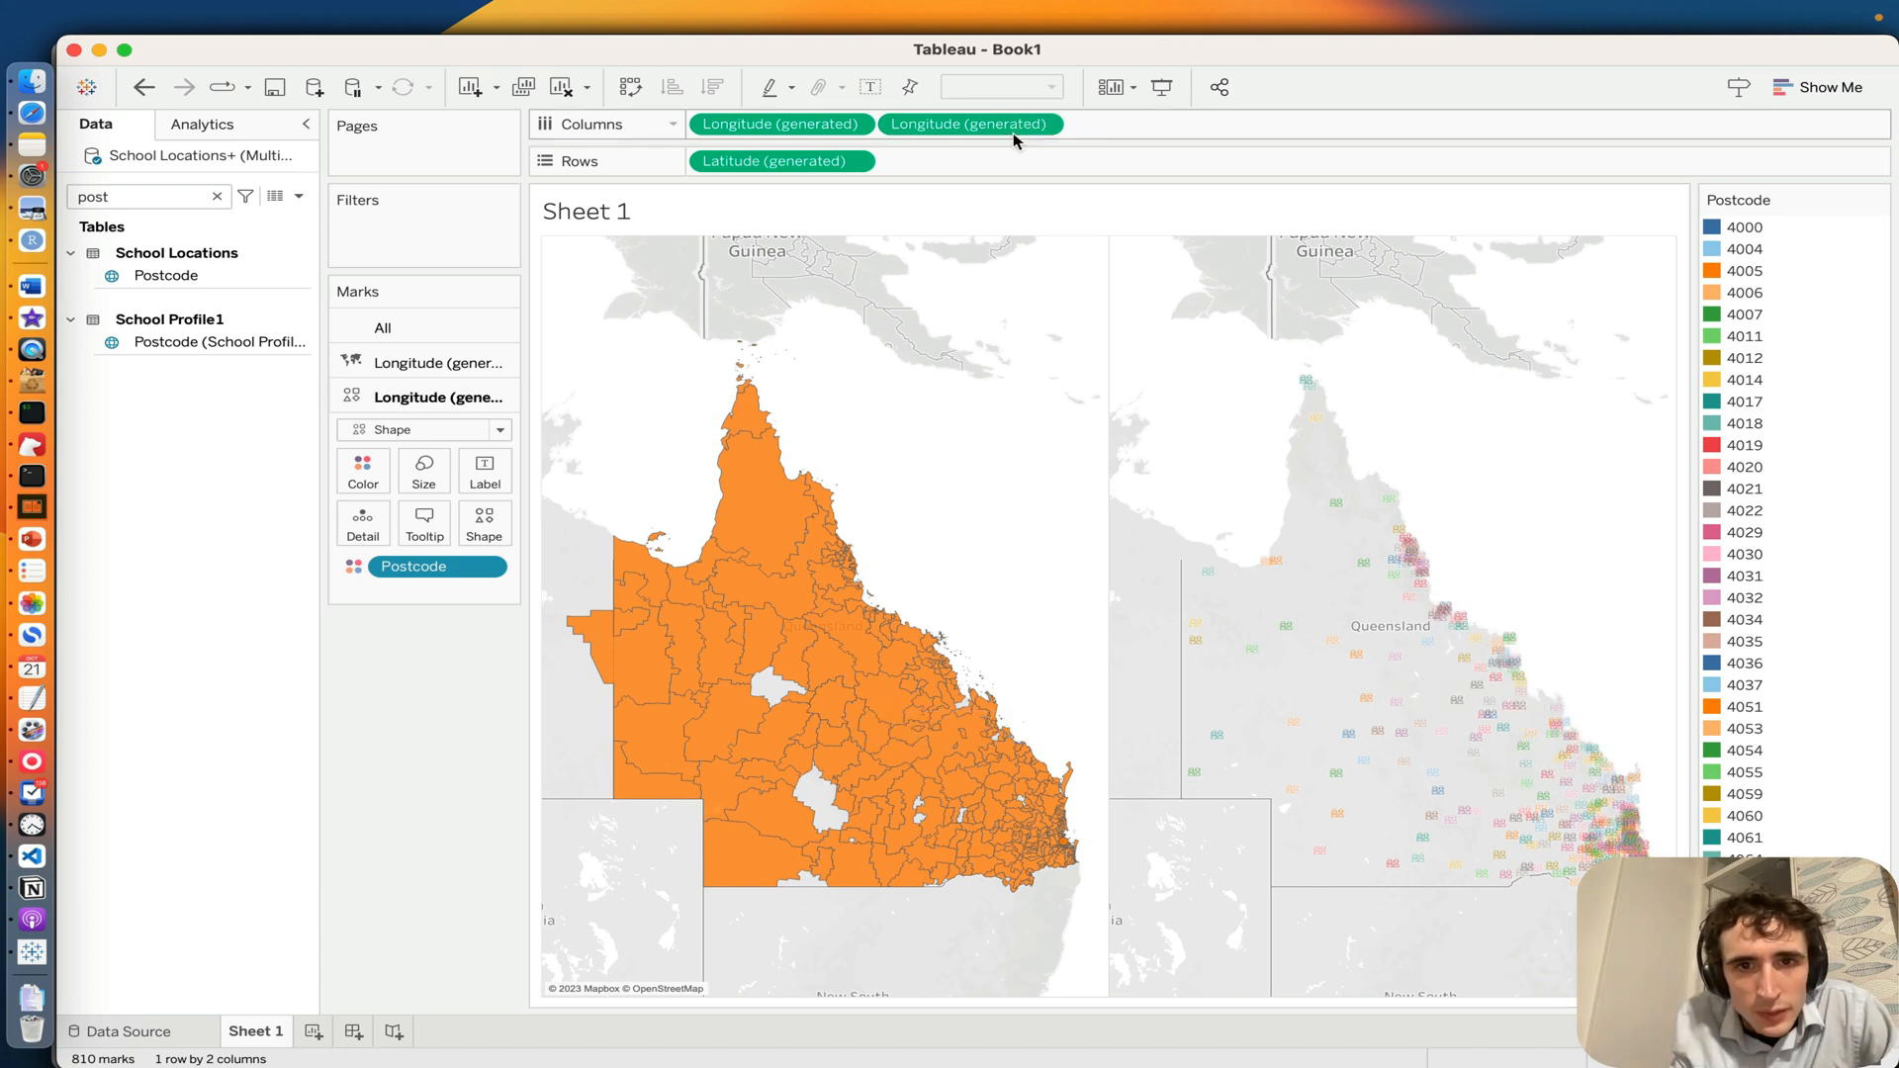
left_click(1041, 123)
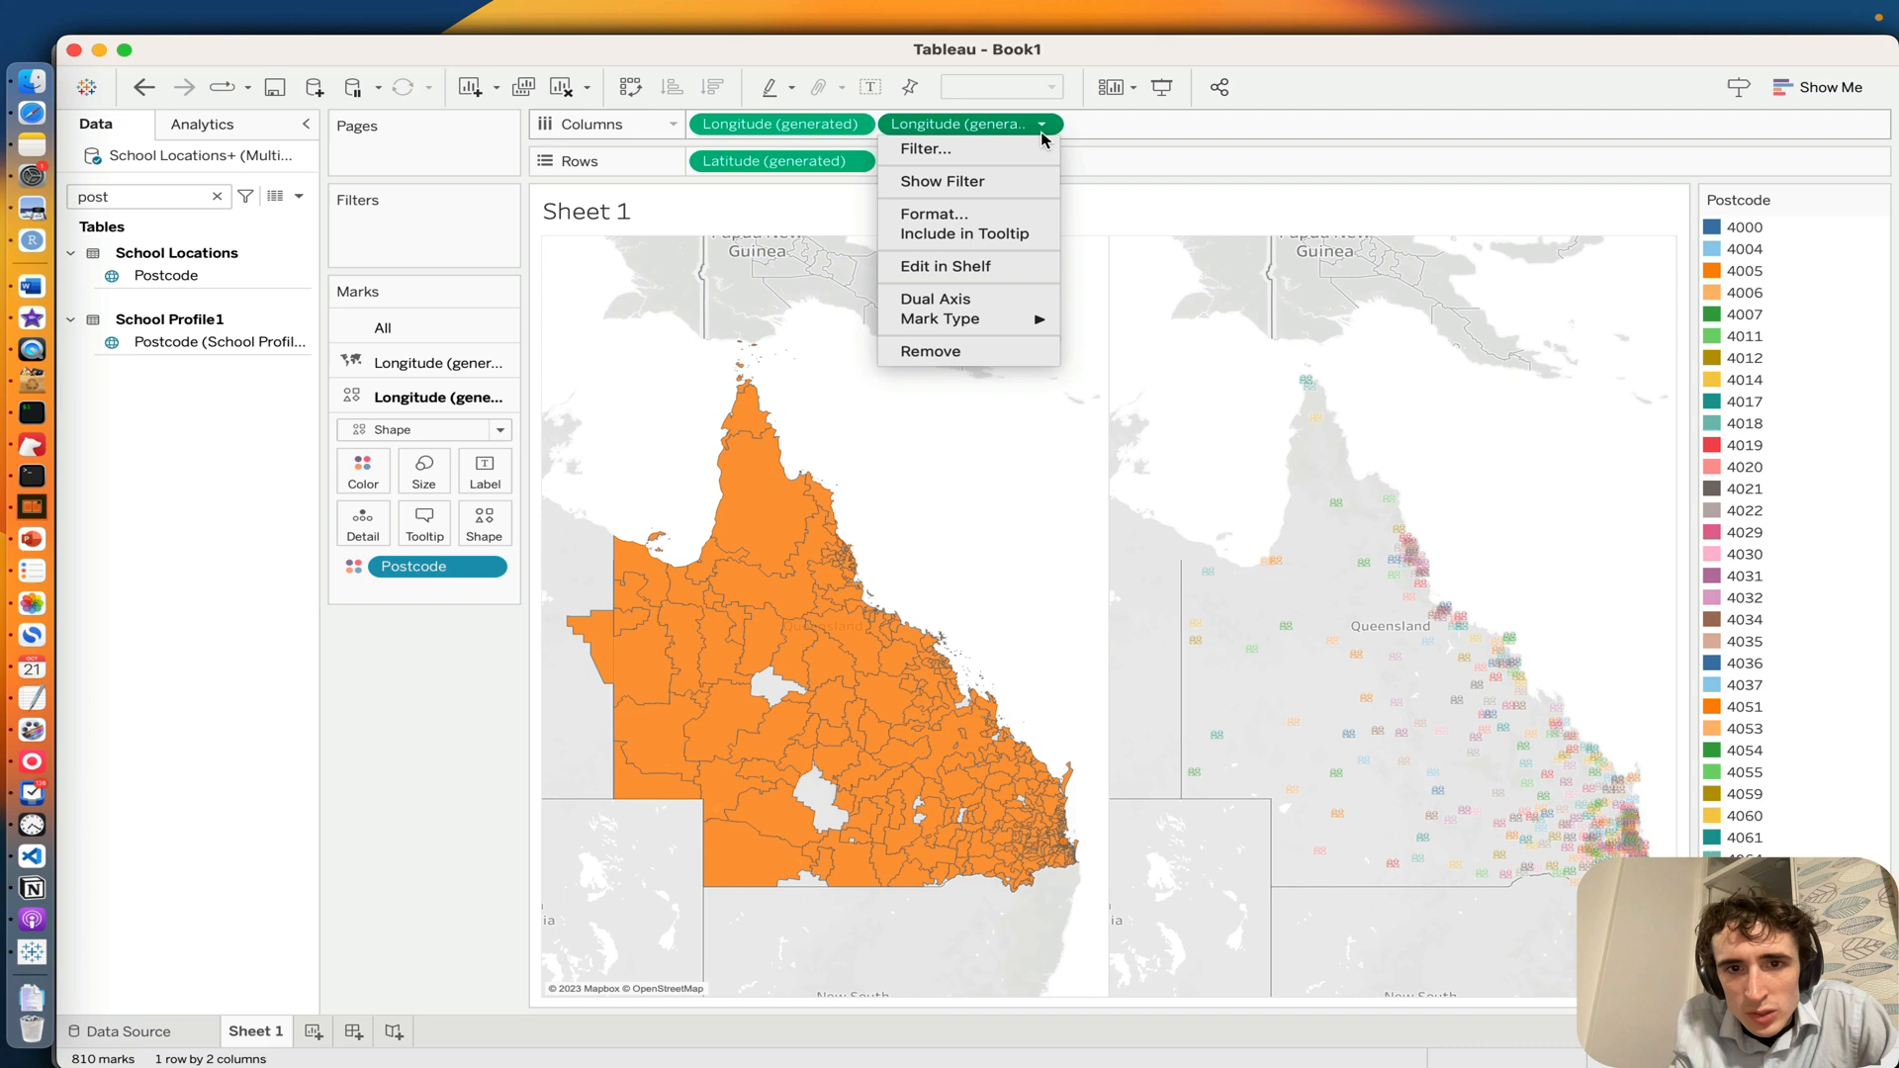
left_click(935, 298)
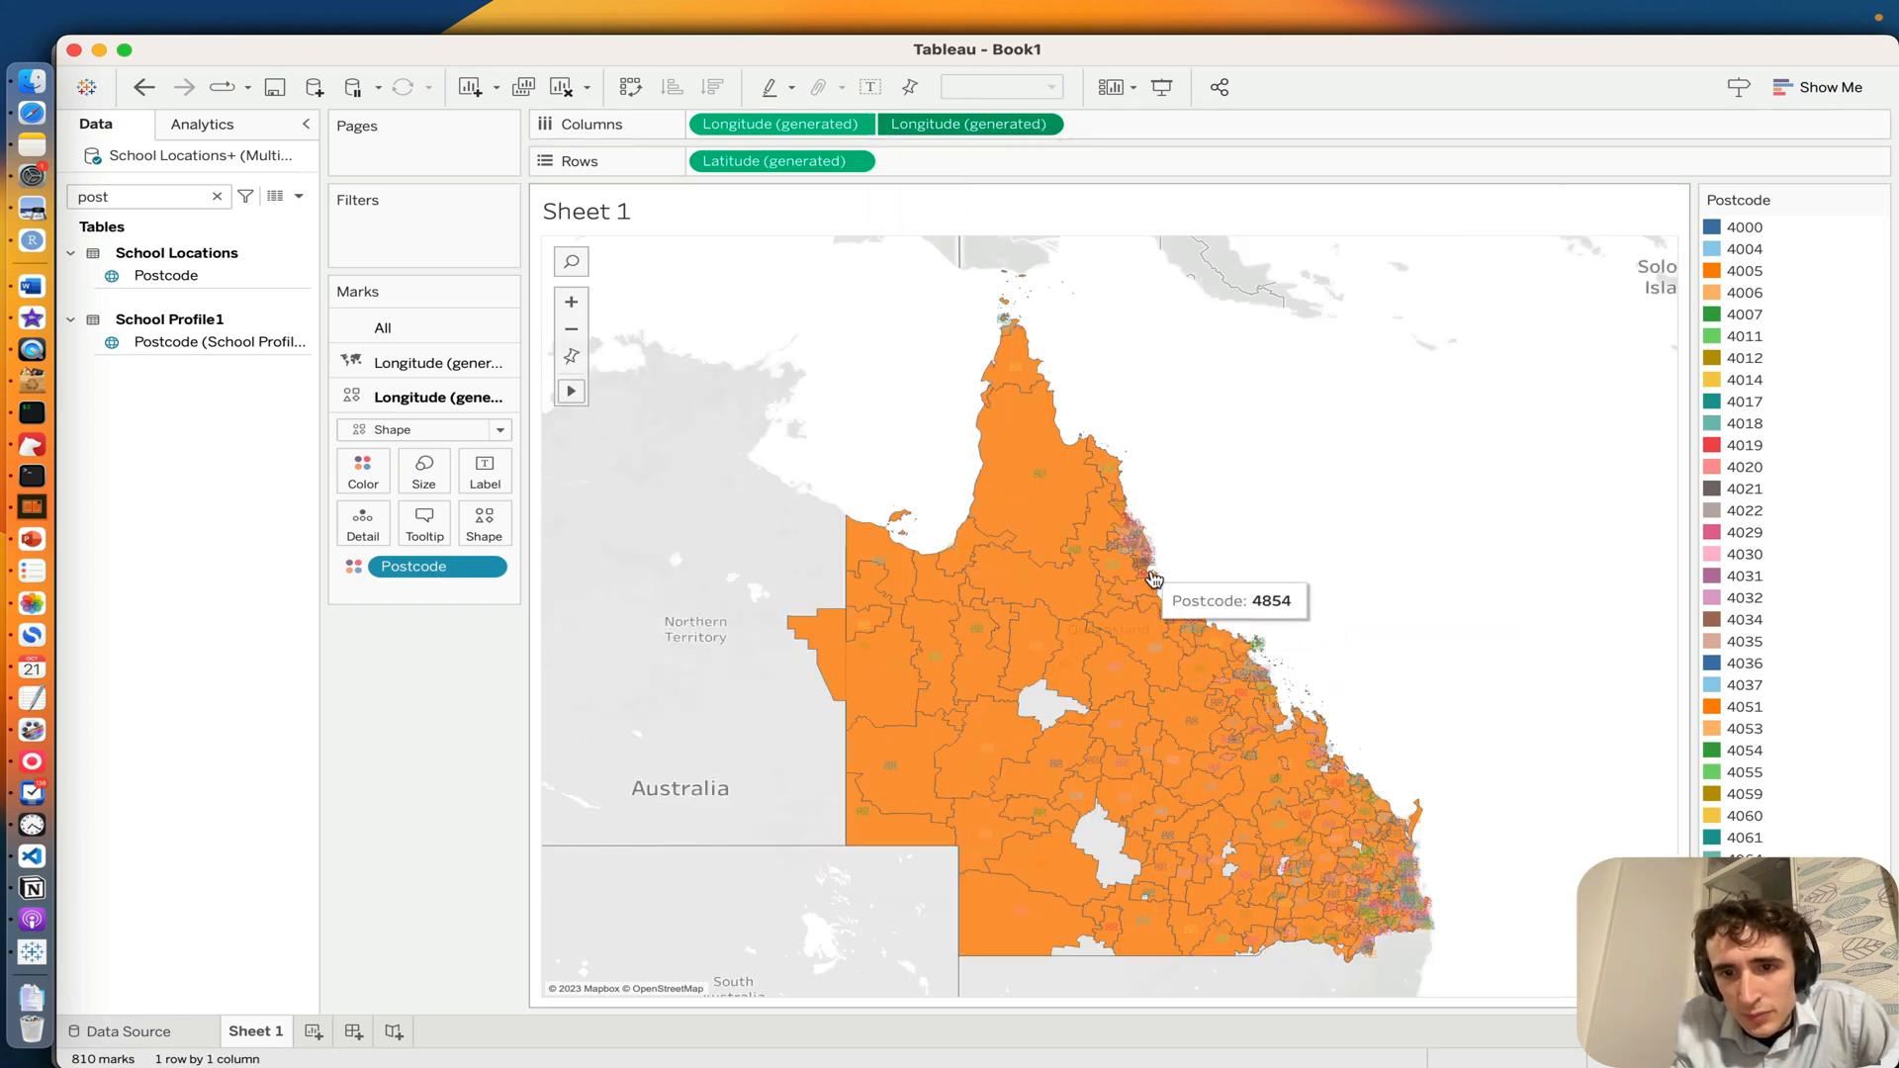
Step: Add a second worksheet and rename the first sheet as Map
left_click(313, 1032)
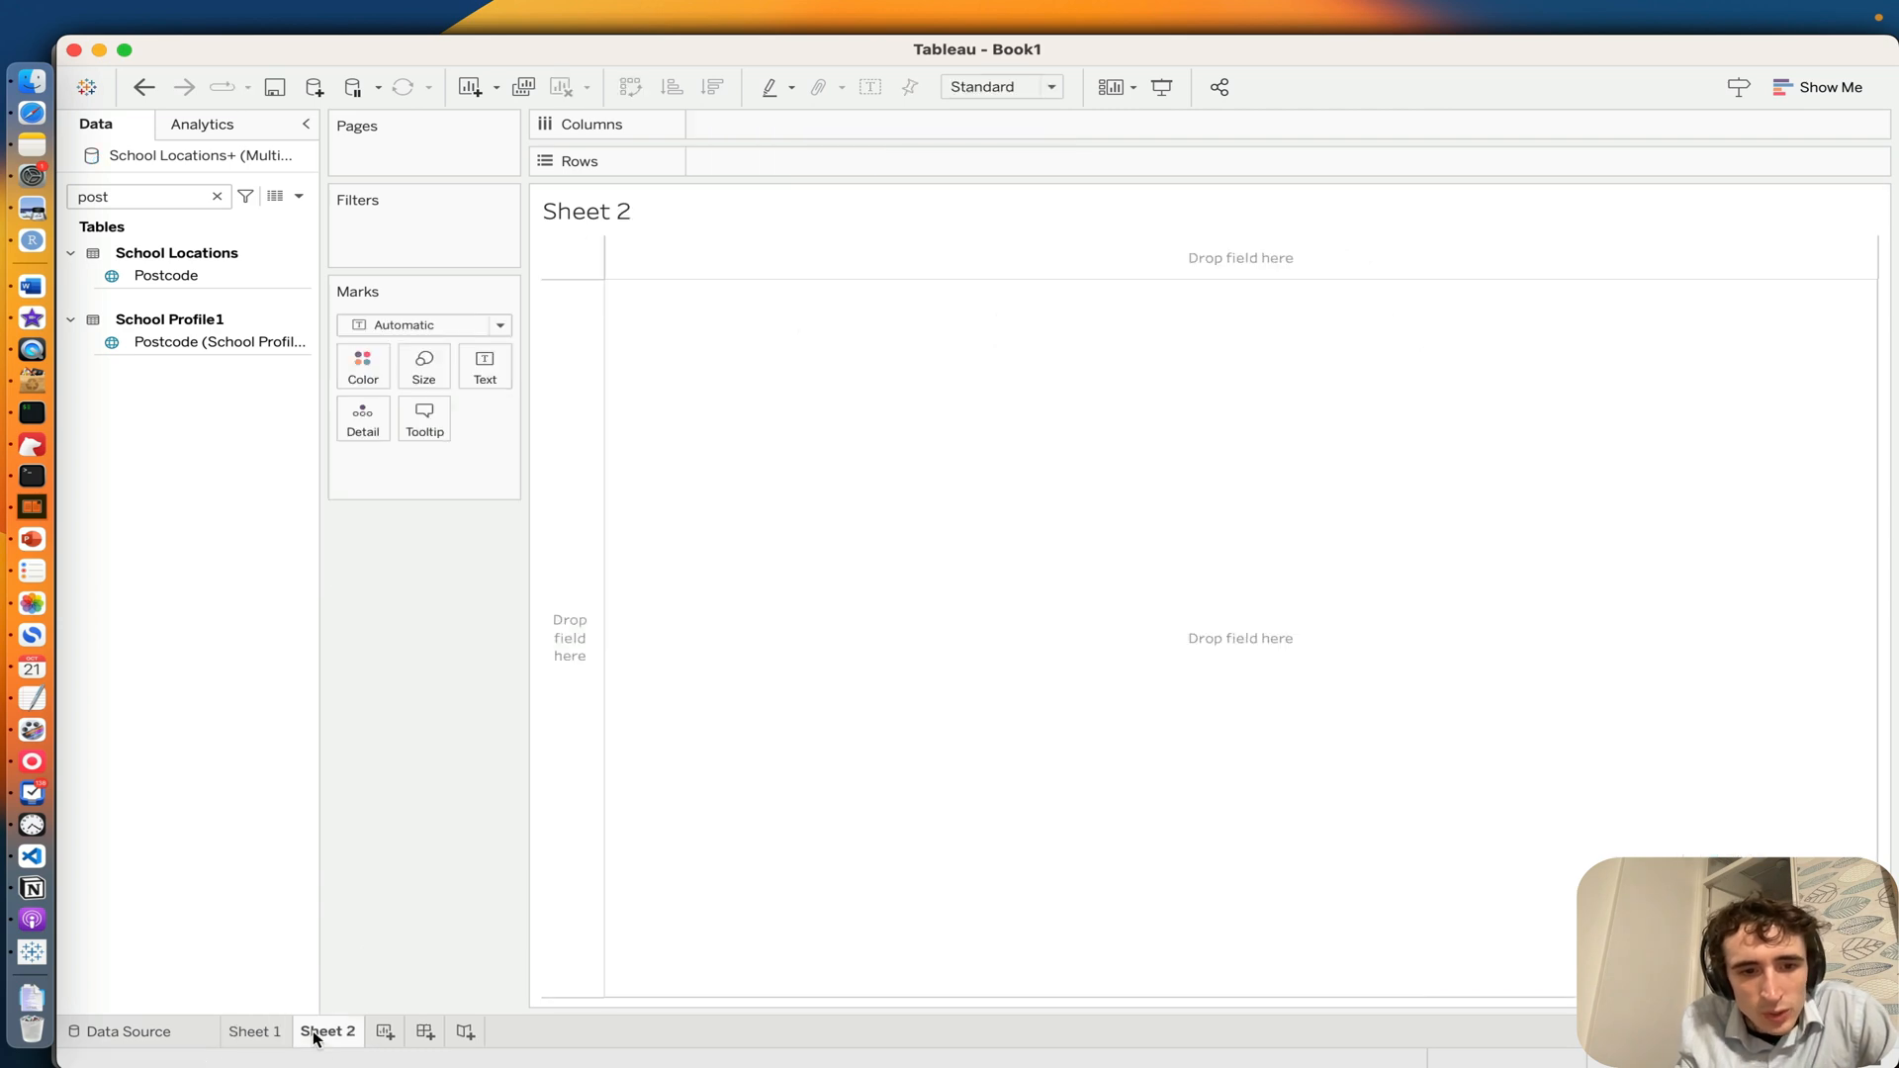
double_click(246, 1034)
type("Map")
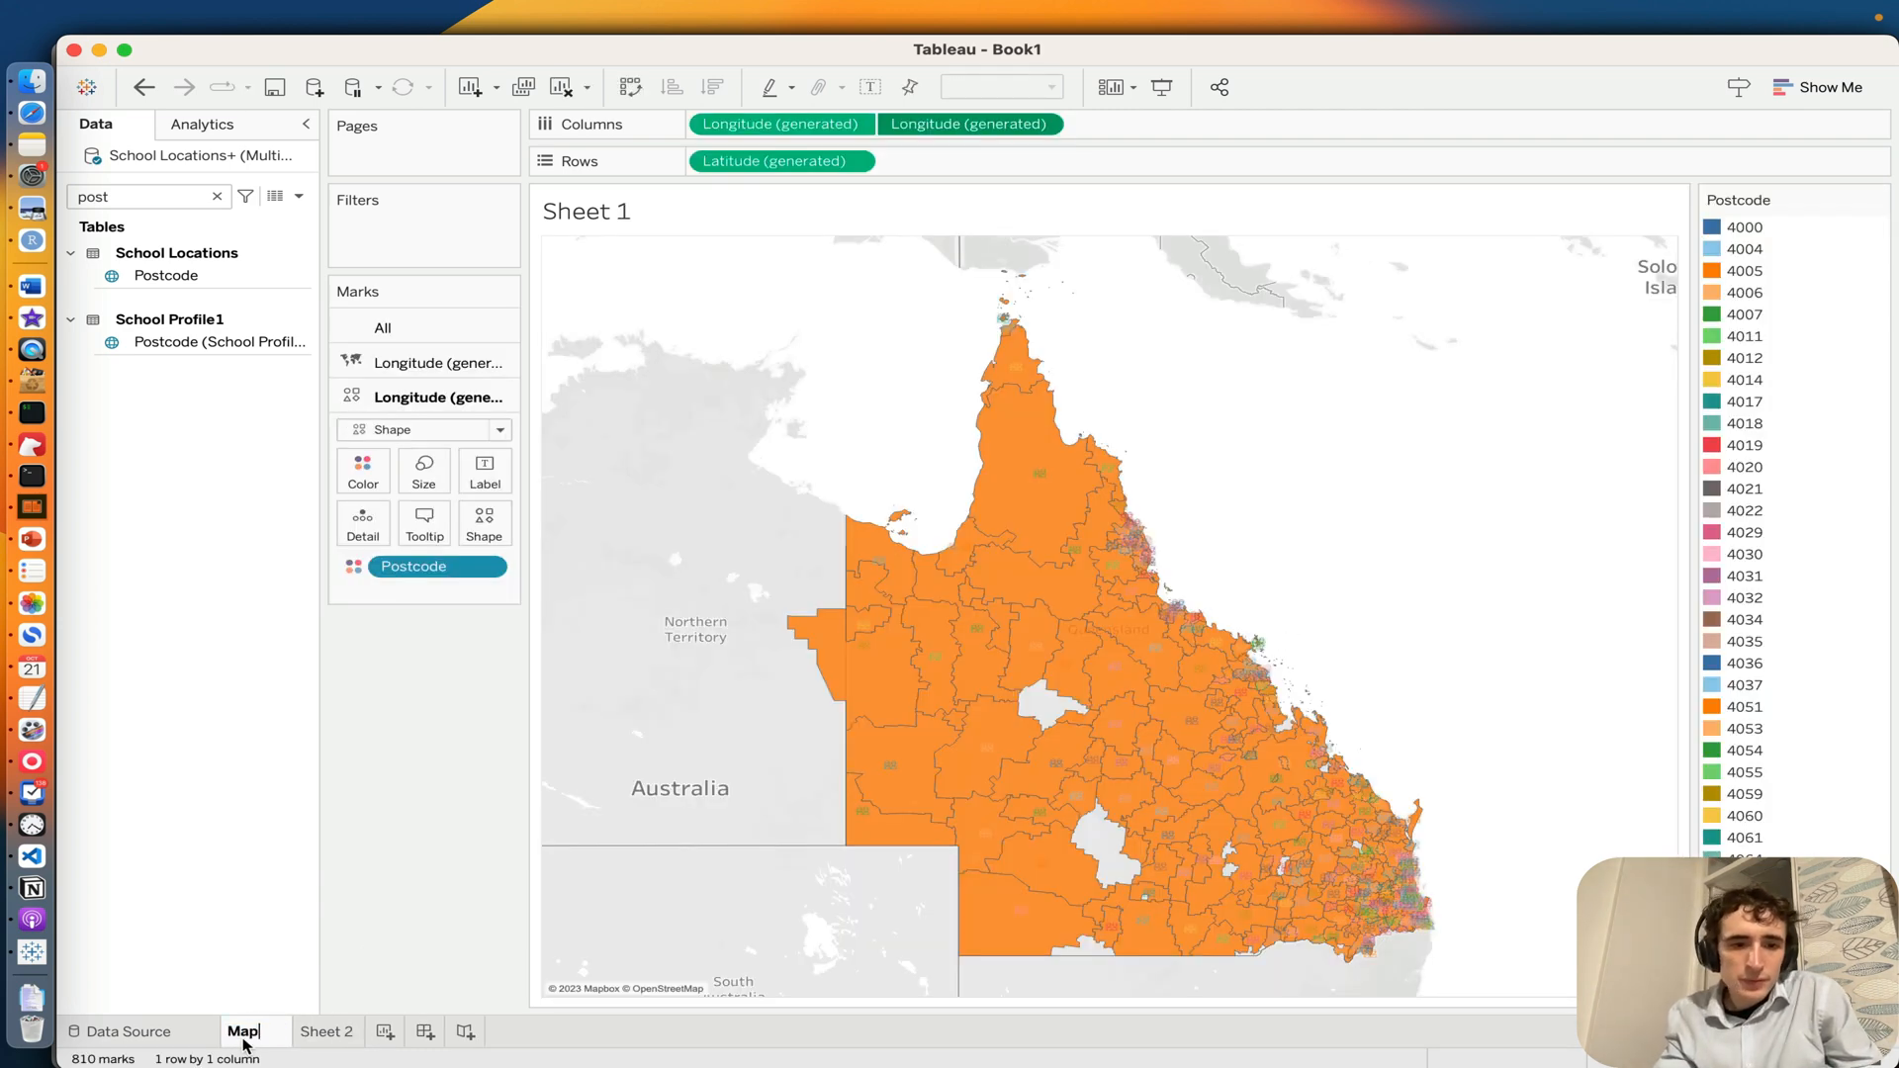
key("Return")
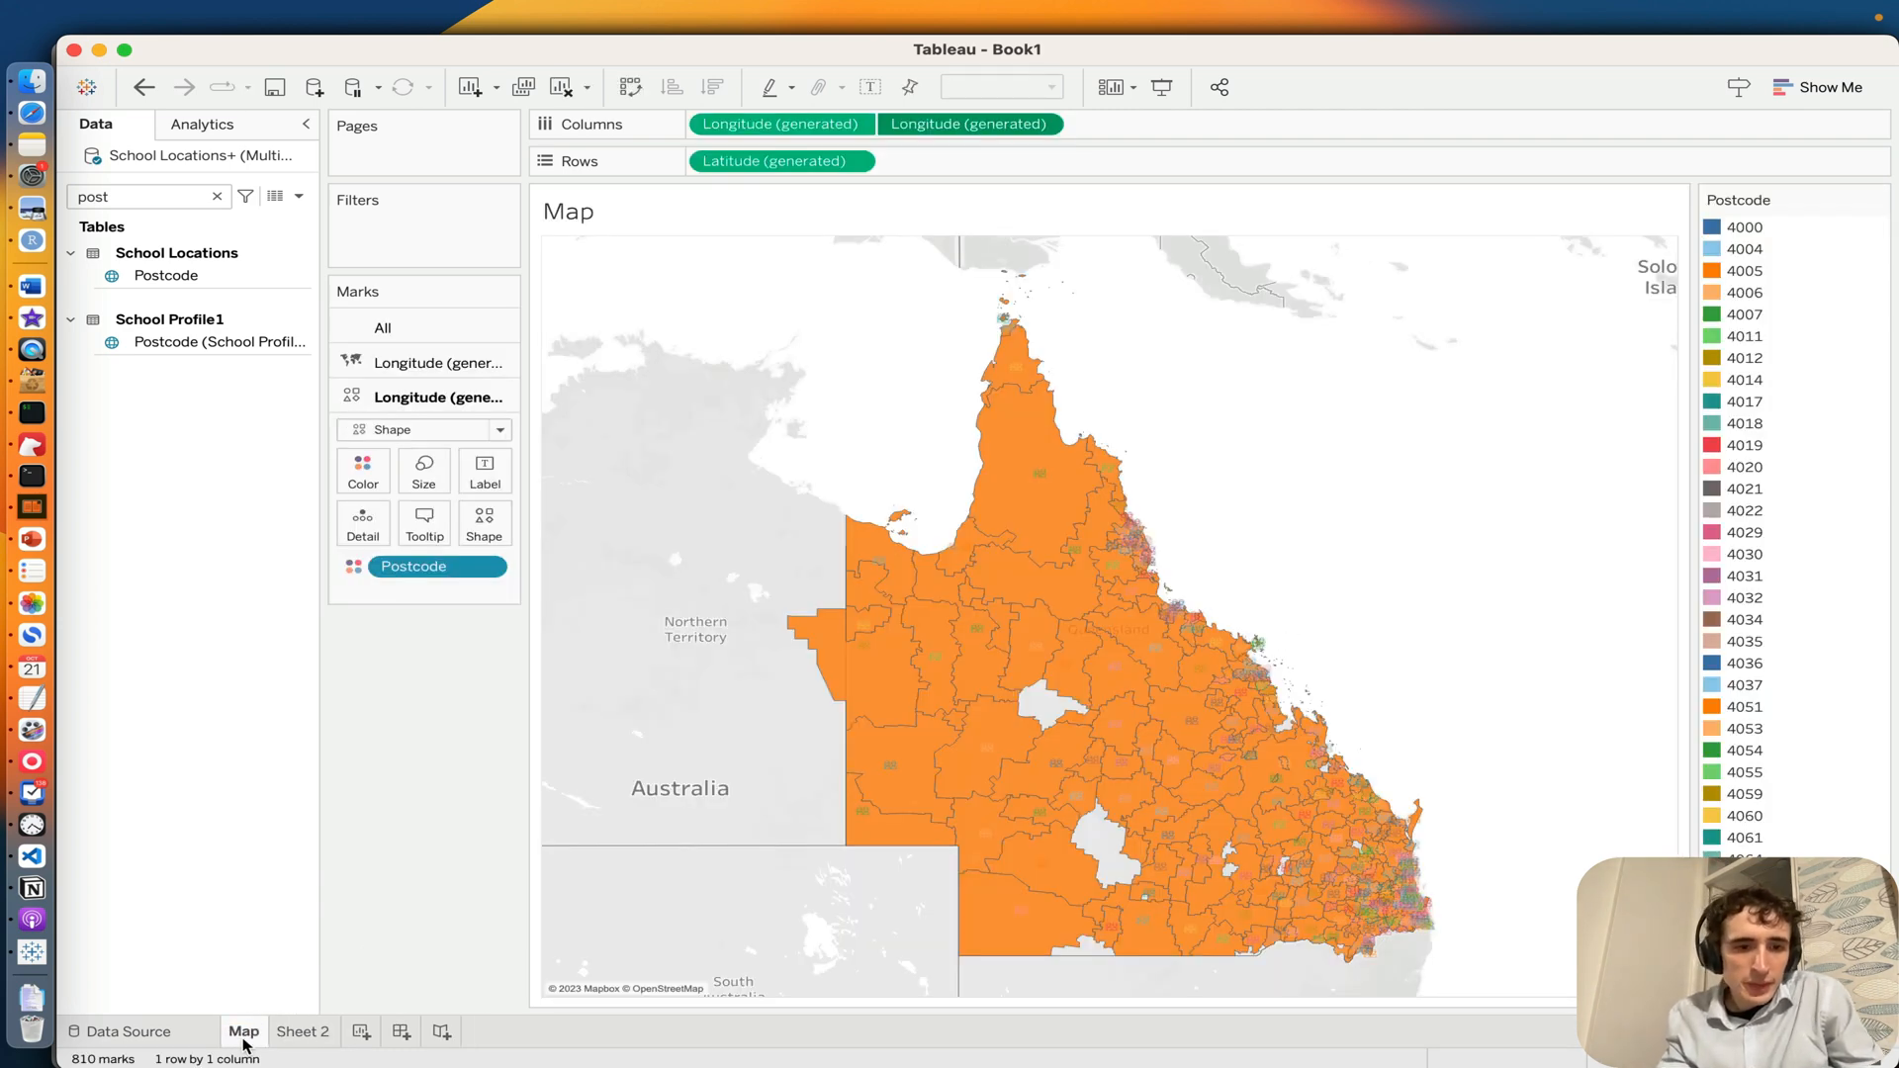
Step: Create a new dashboard in the workbook
left_click(400, 1032)
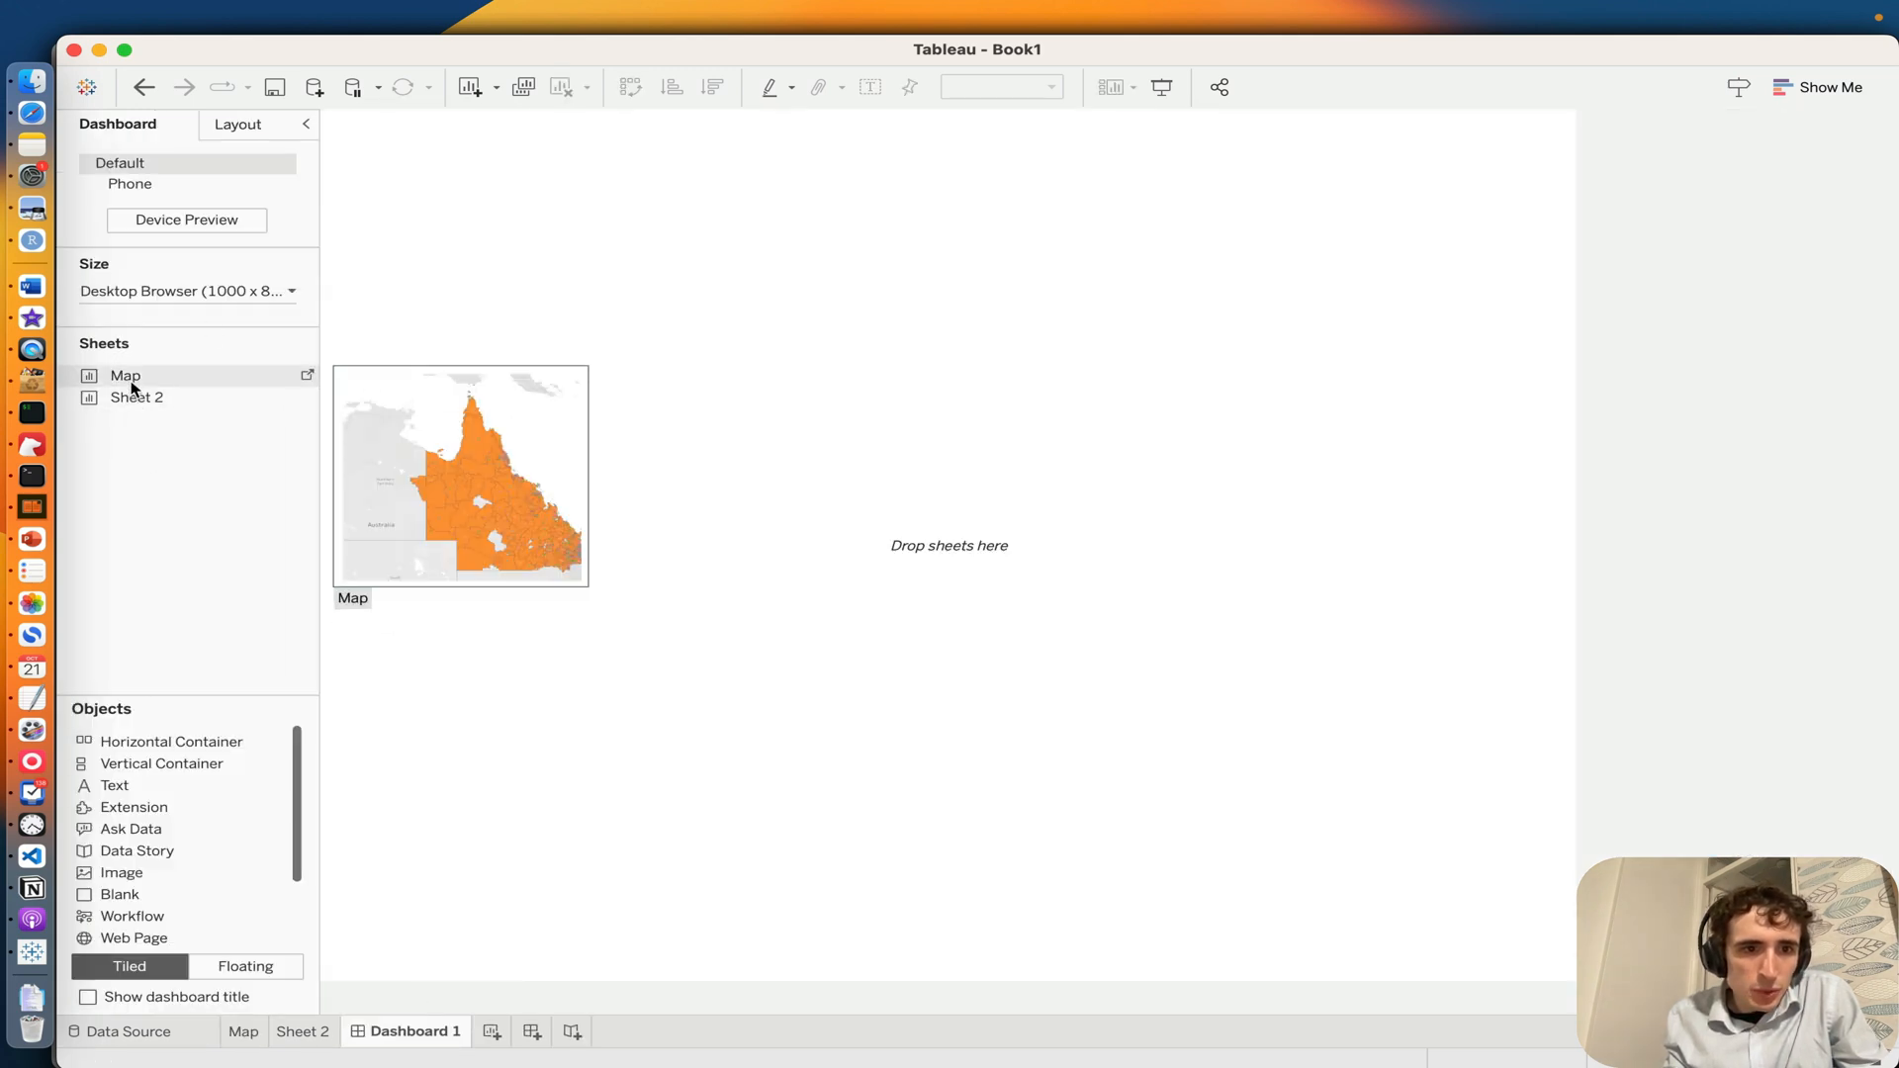
left_click_drag(128, 380, 665, 394)
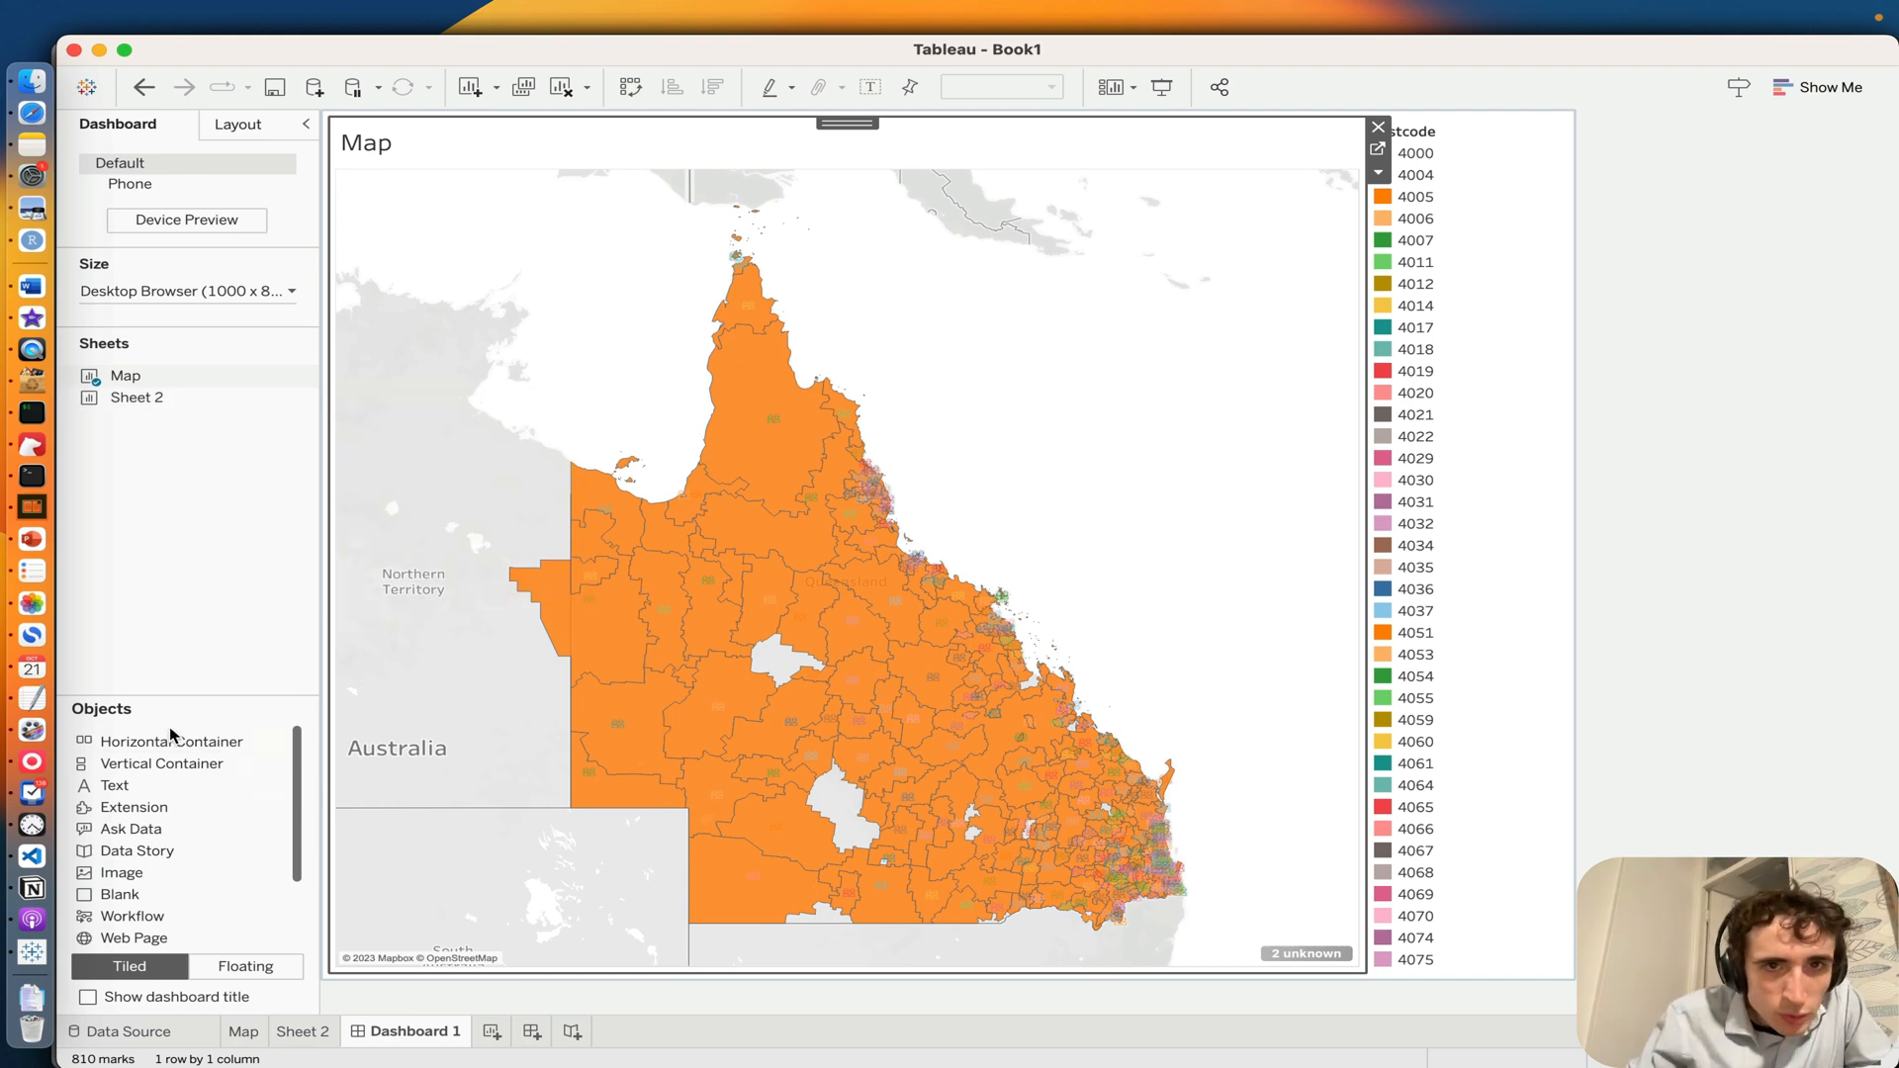
left_click(1378, 127)
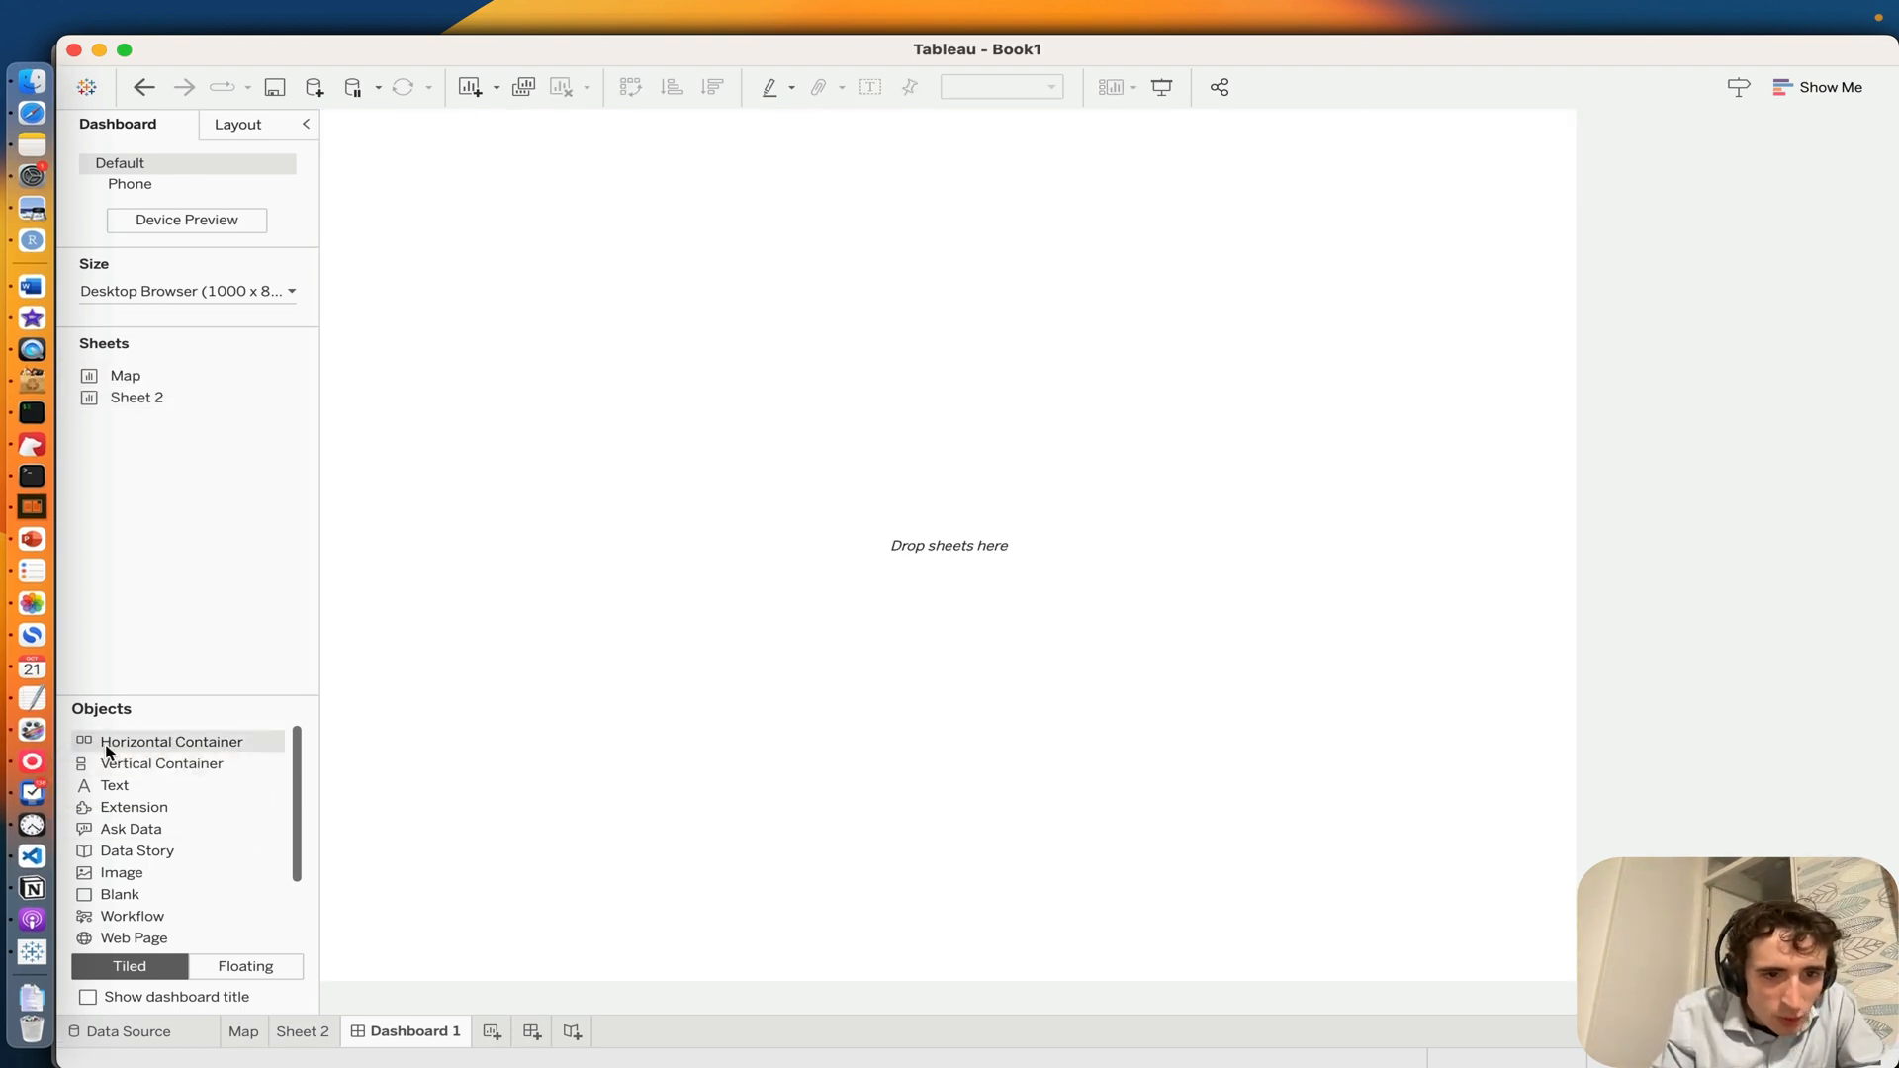
left_click_drag(109, 752, 849, 511)
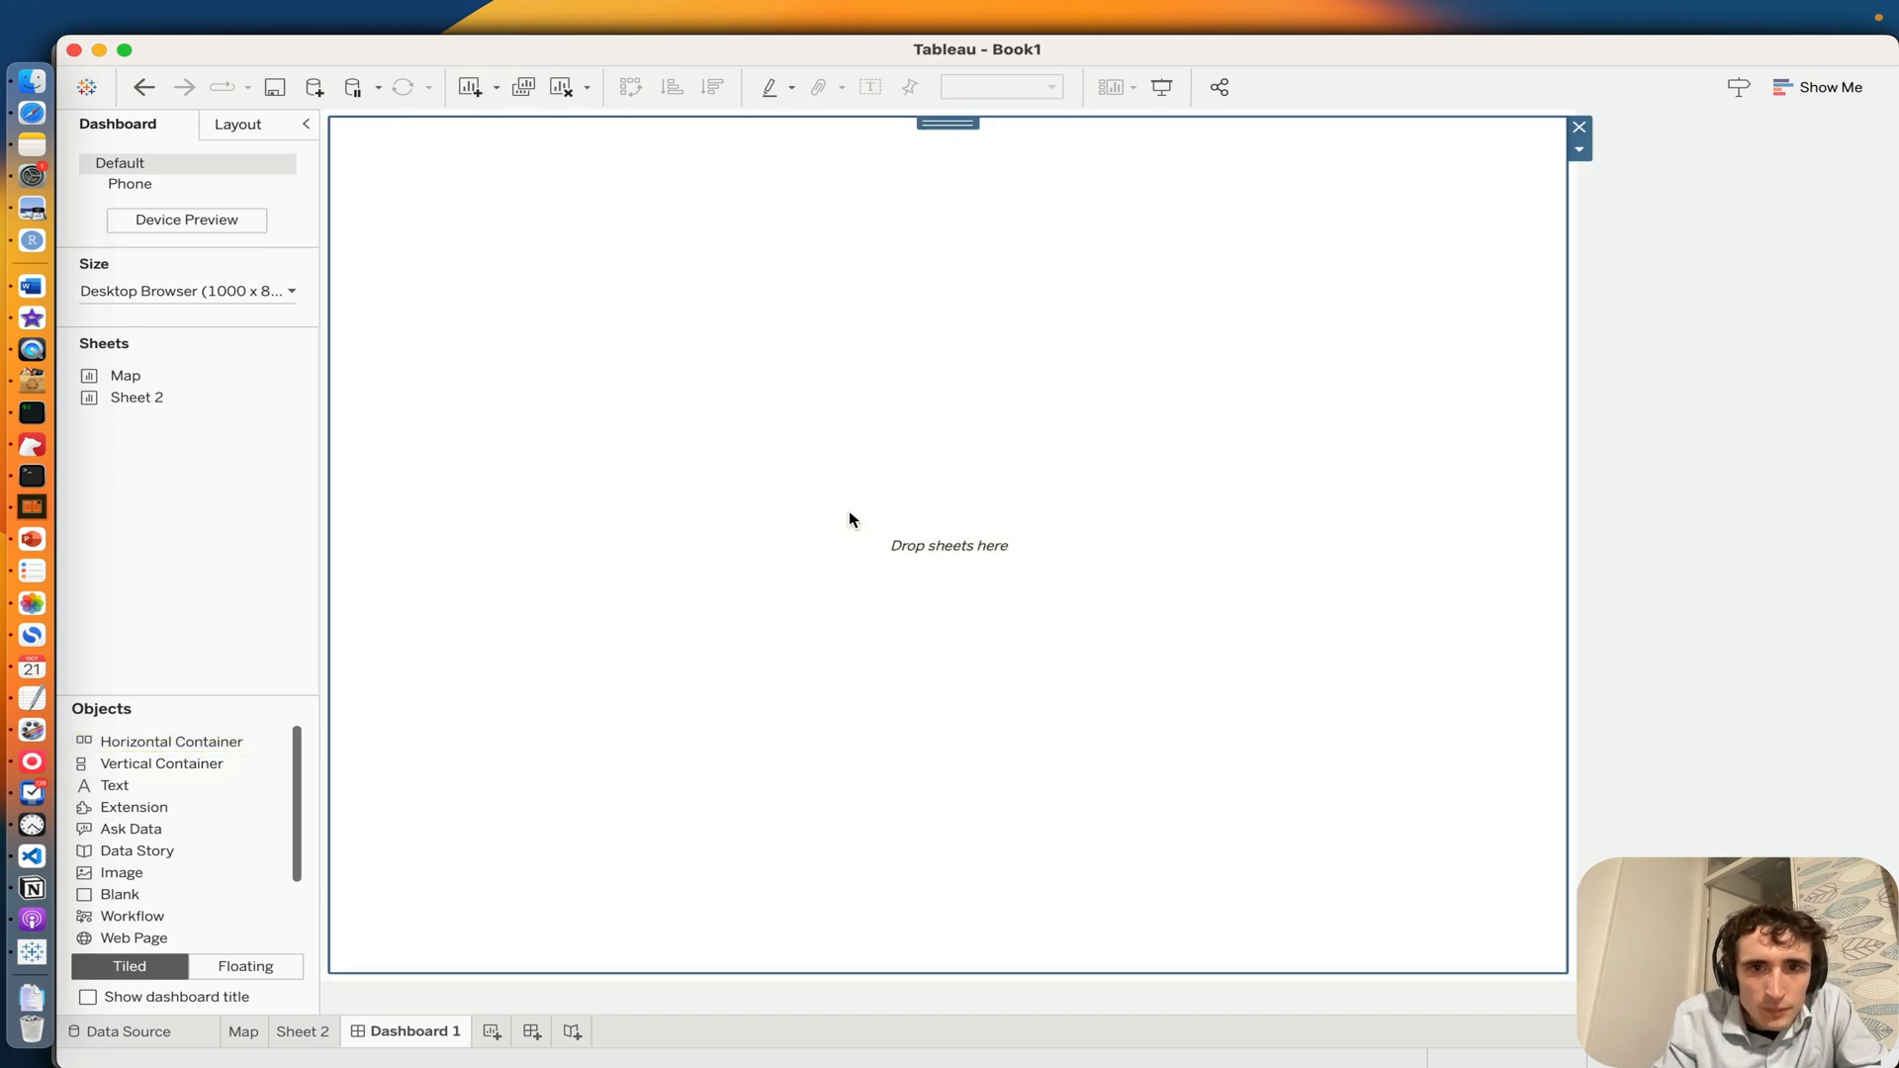
left_click(1579, 127)
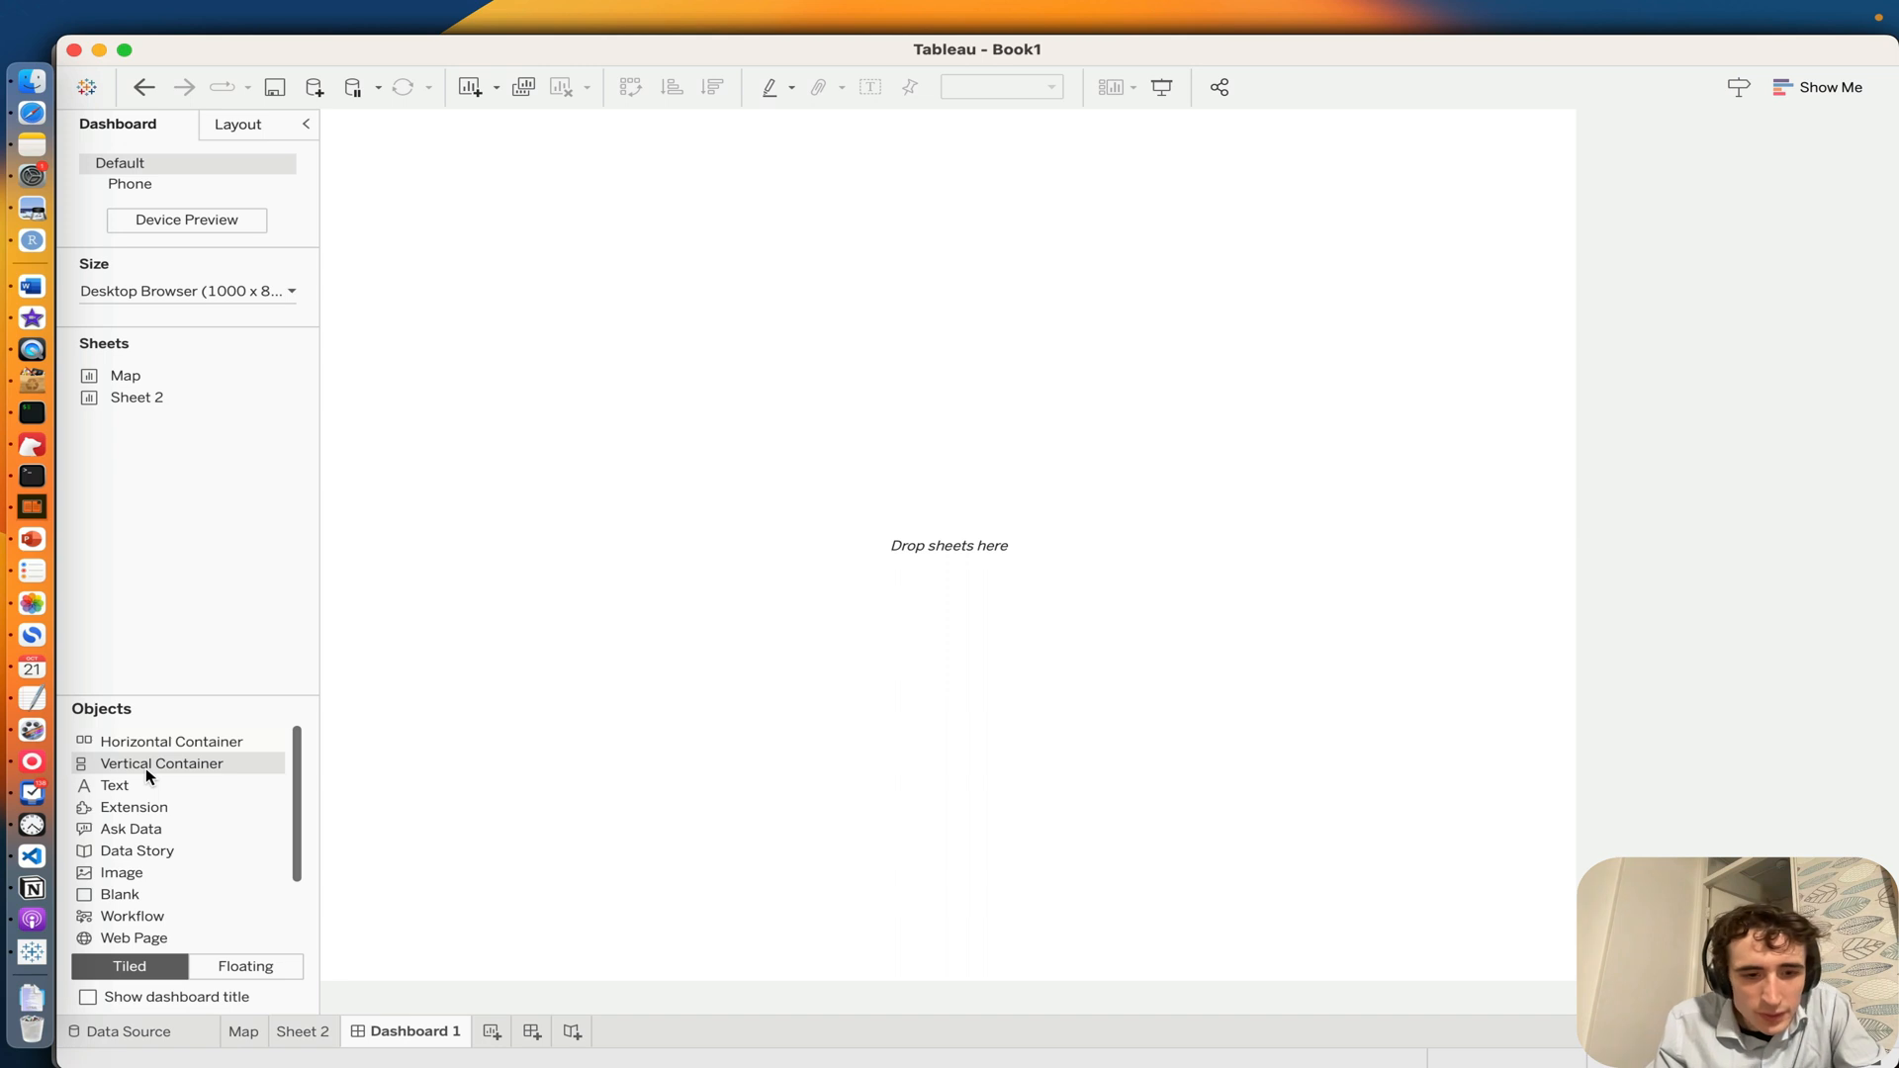
left_click_drag(110, 742, 692, 330)
key("super+z")
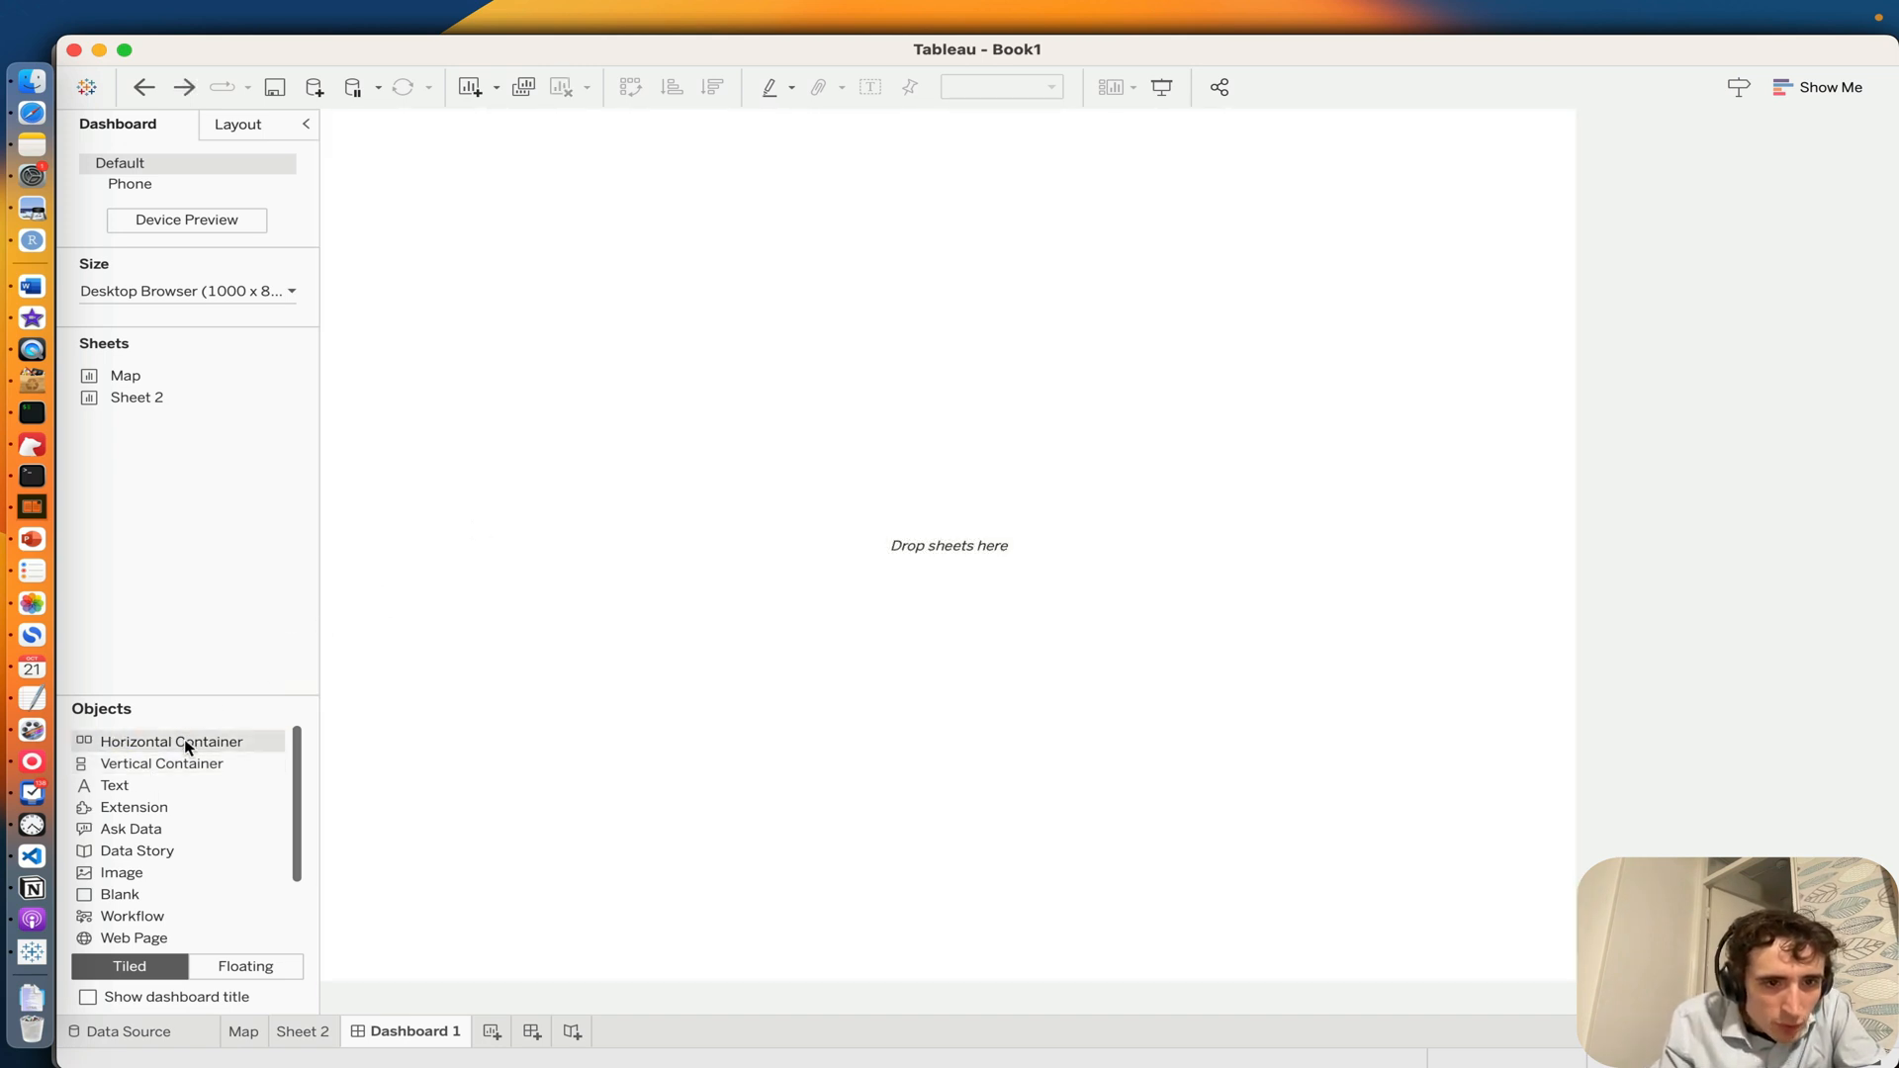
Step: Float a full-height horizontal container over the dashboard's left part and place the Map sheet inside it
left_click_drag(182, 743, 324, 107)
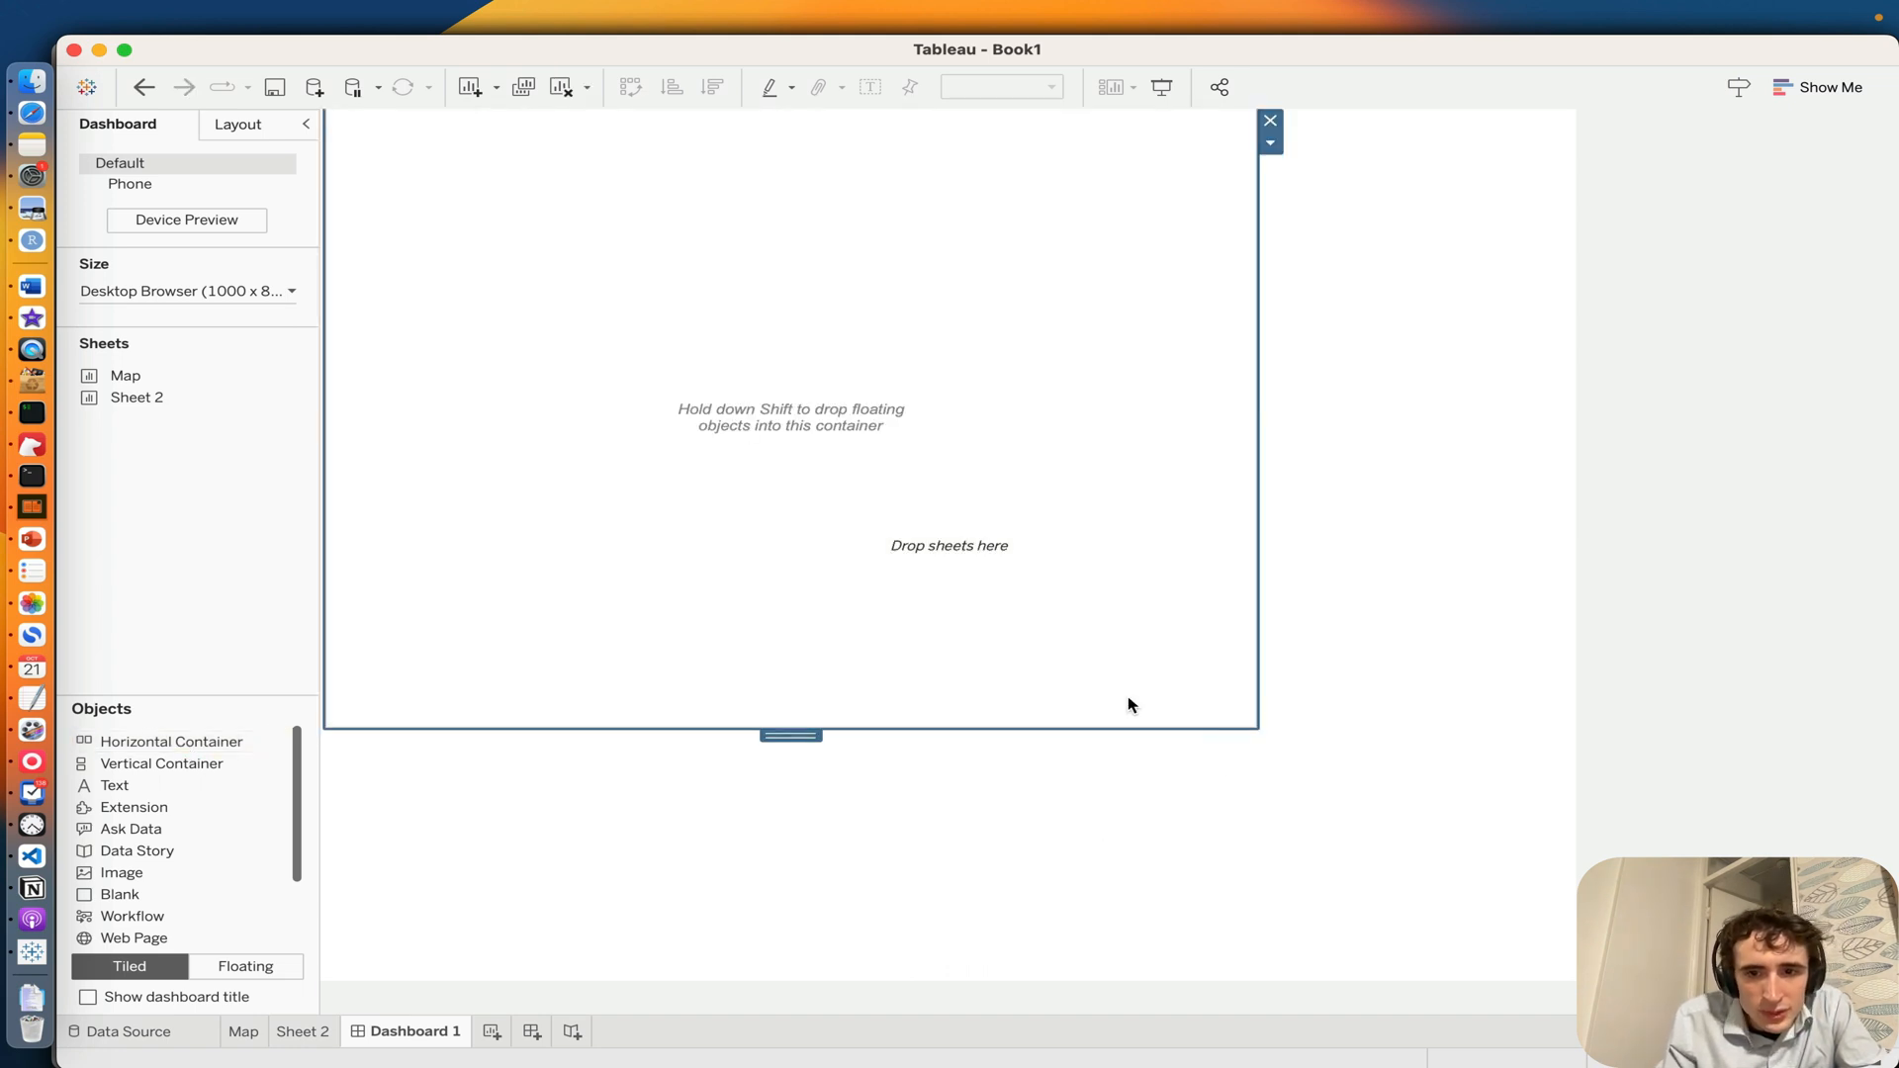
left_click_drag(1254, 727, 1101, 991)
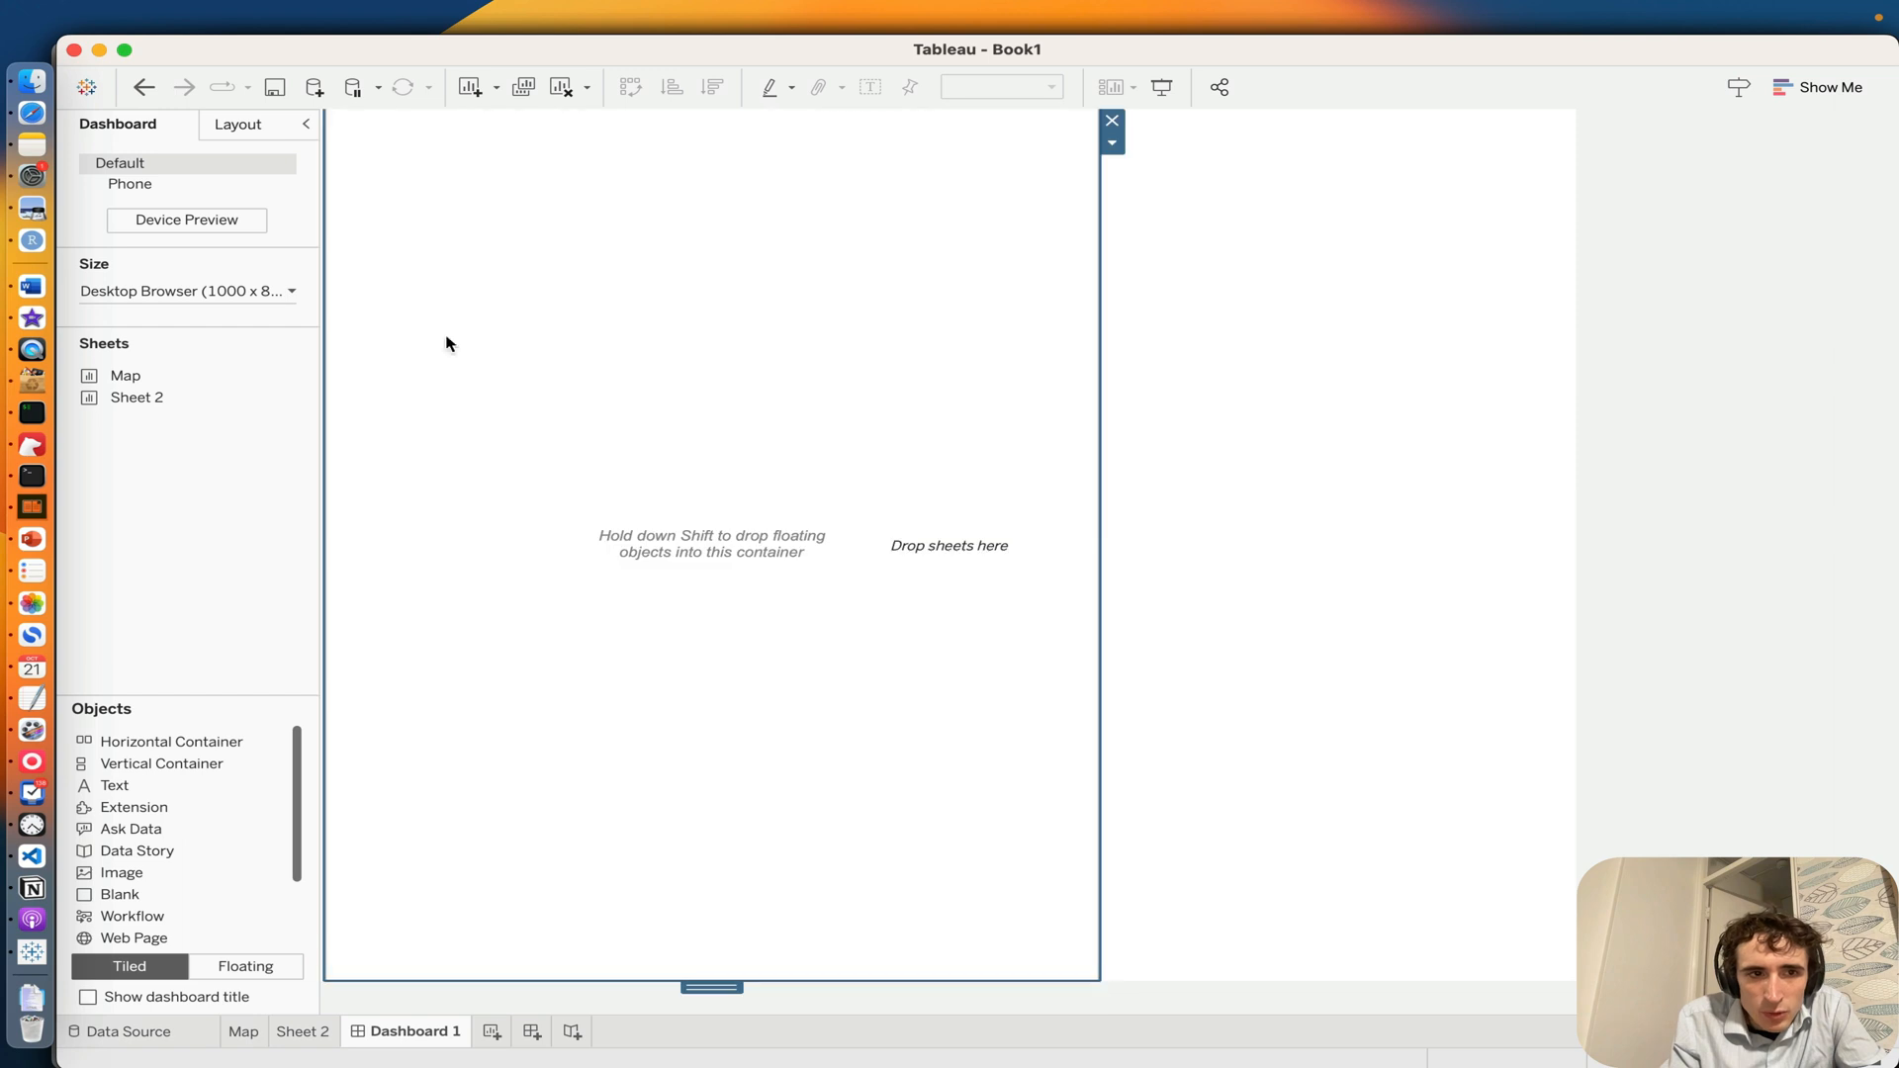
left_click_drag(86, 368, 708, 306)
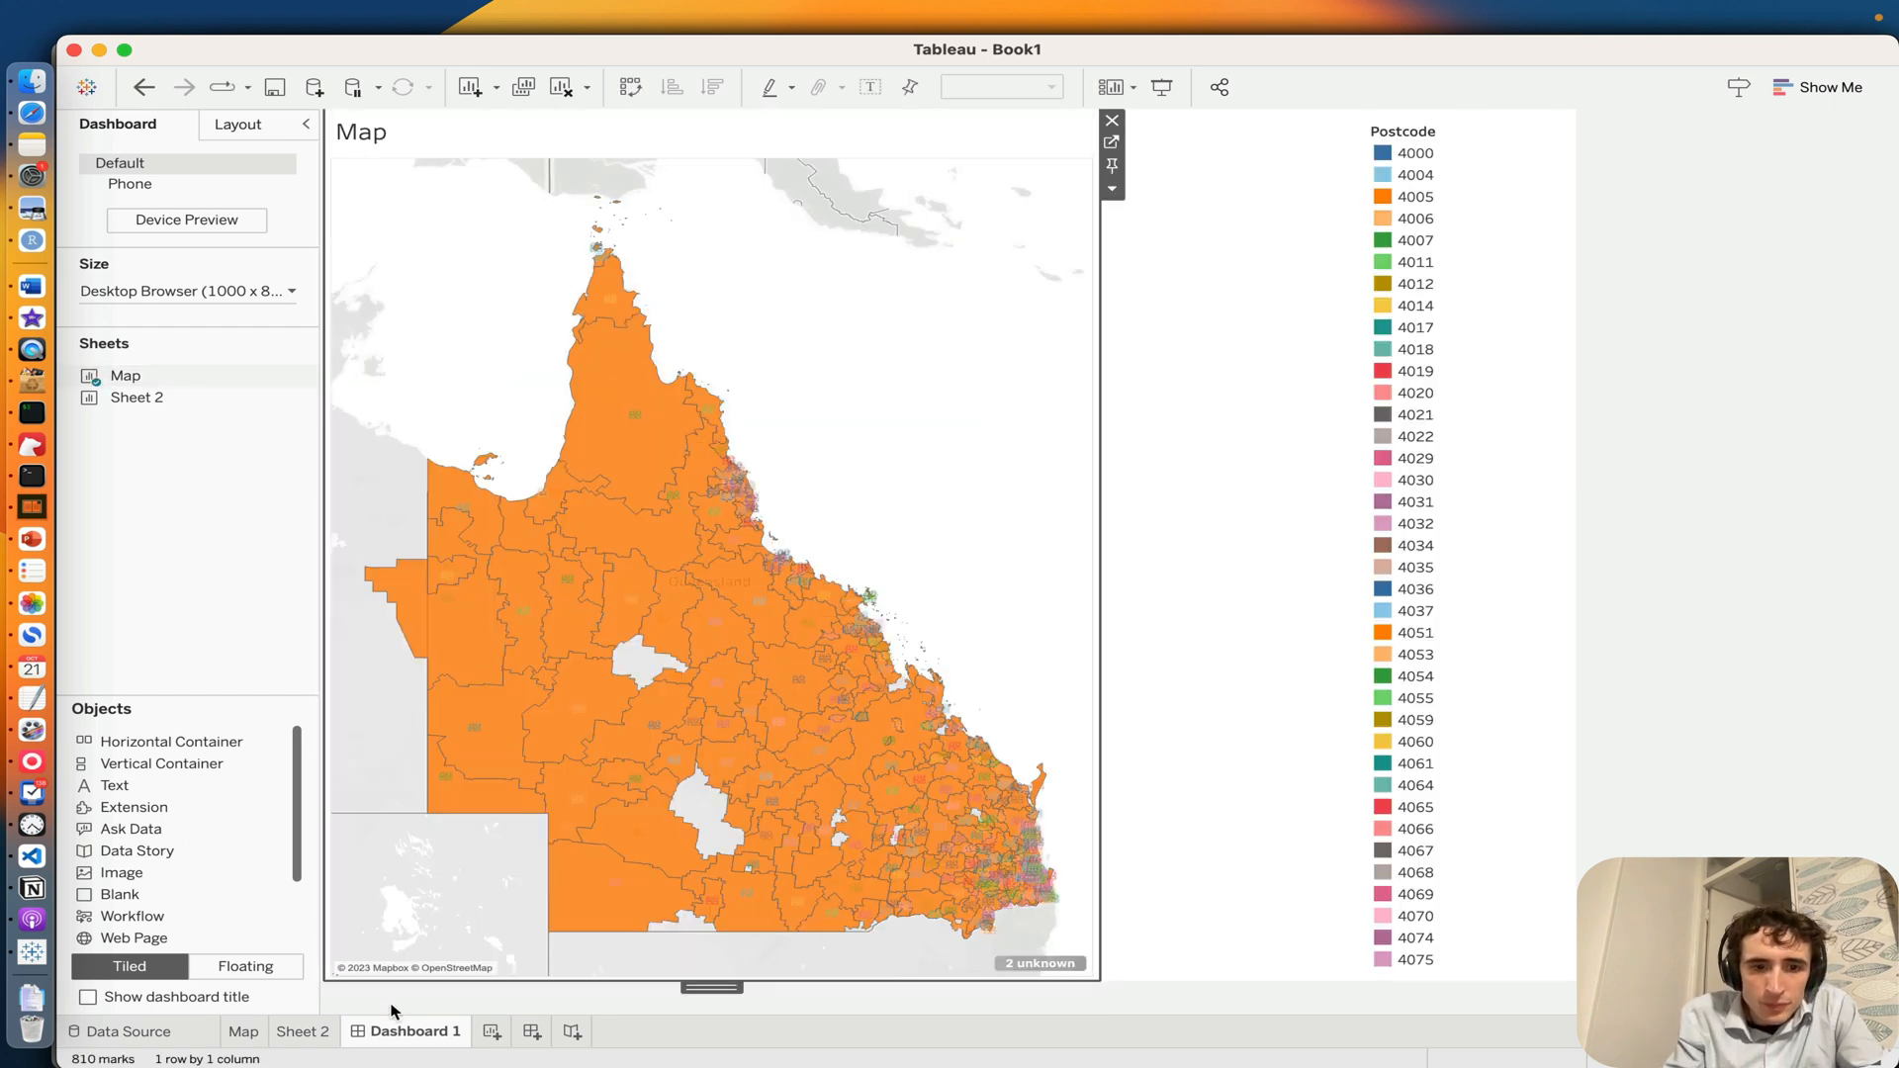
Step: Rename Sheet 2 as Bar chart
left_click(302, 1034)
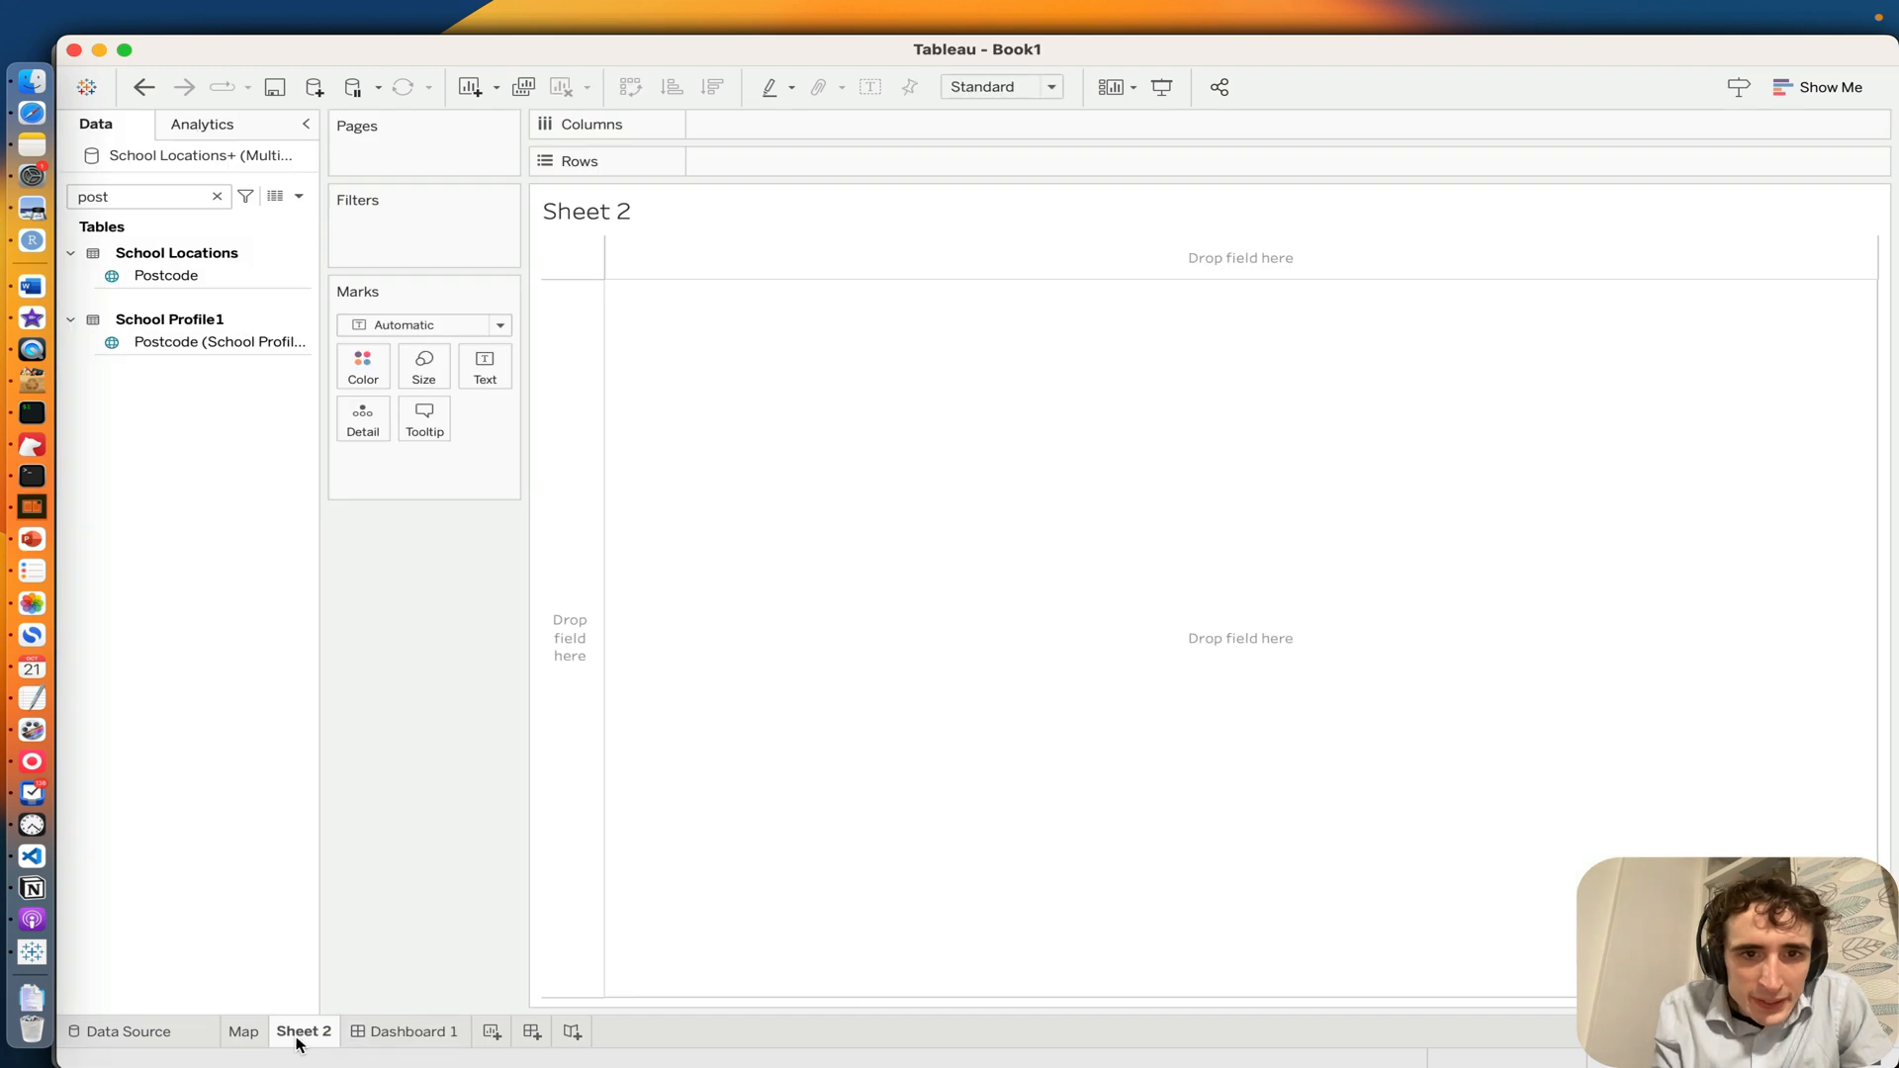
left_click(245, 1033)
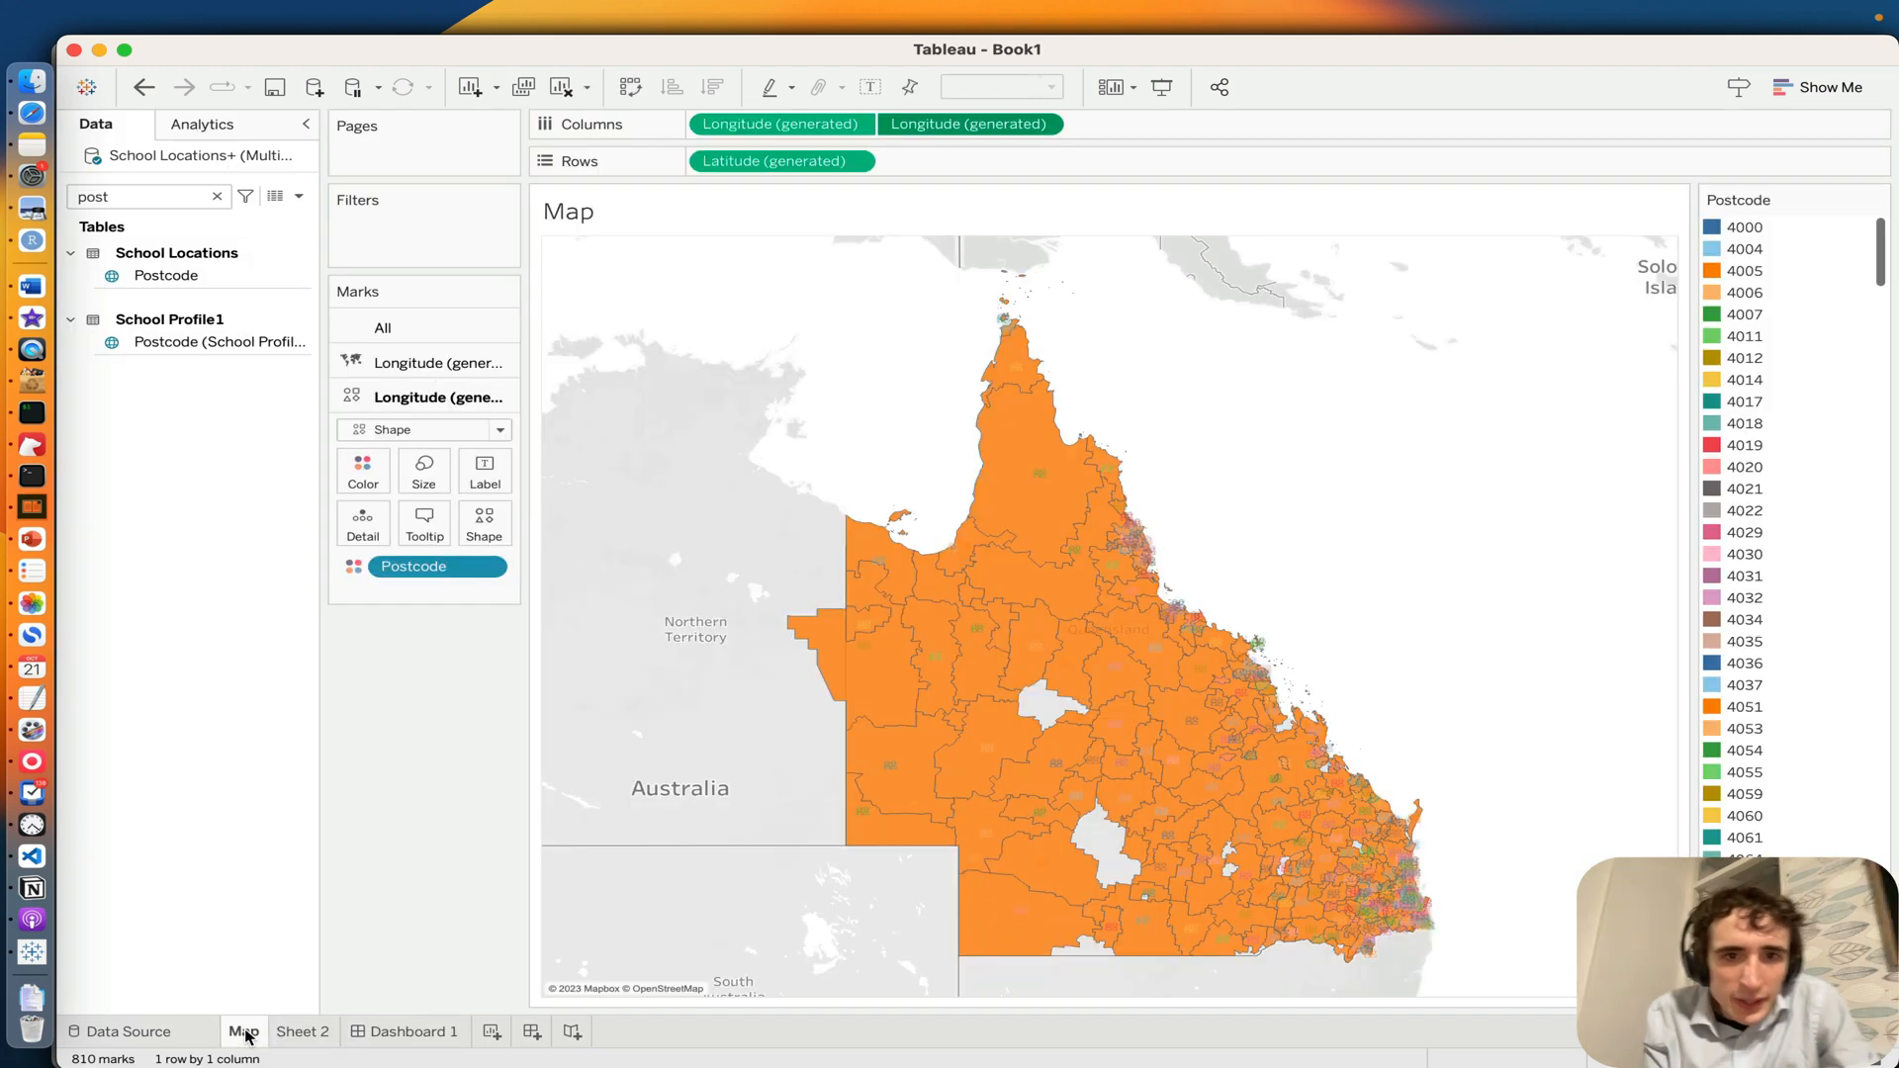
left_click(296, 1034)
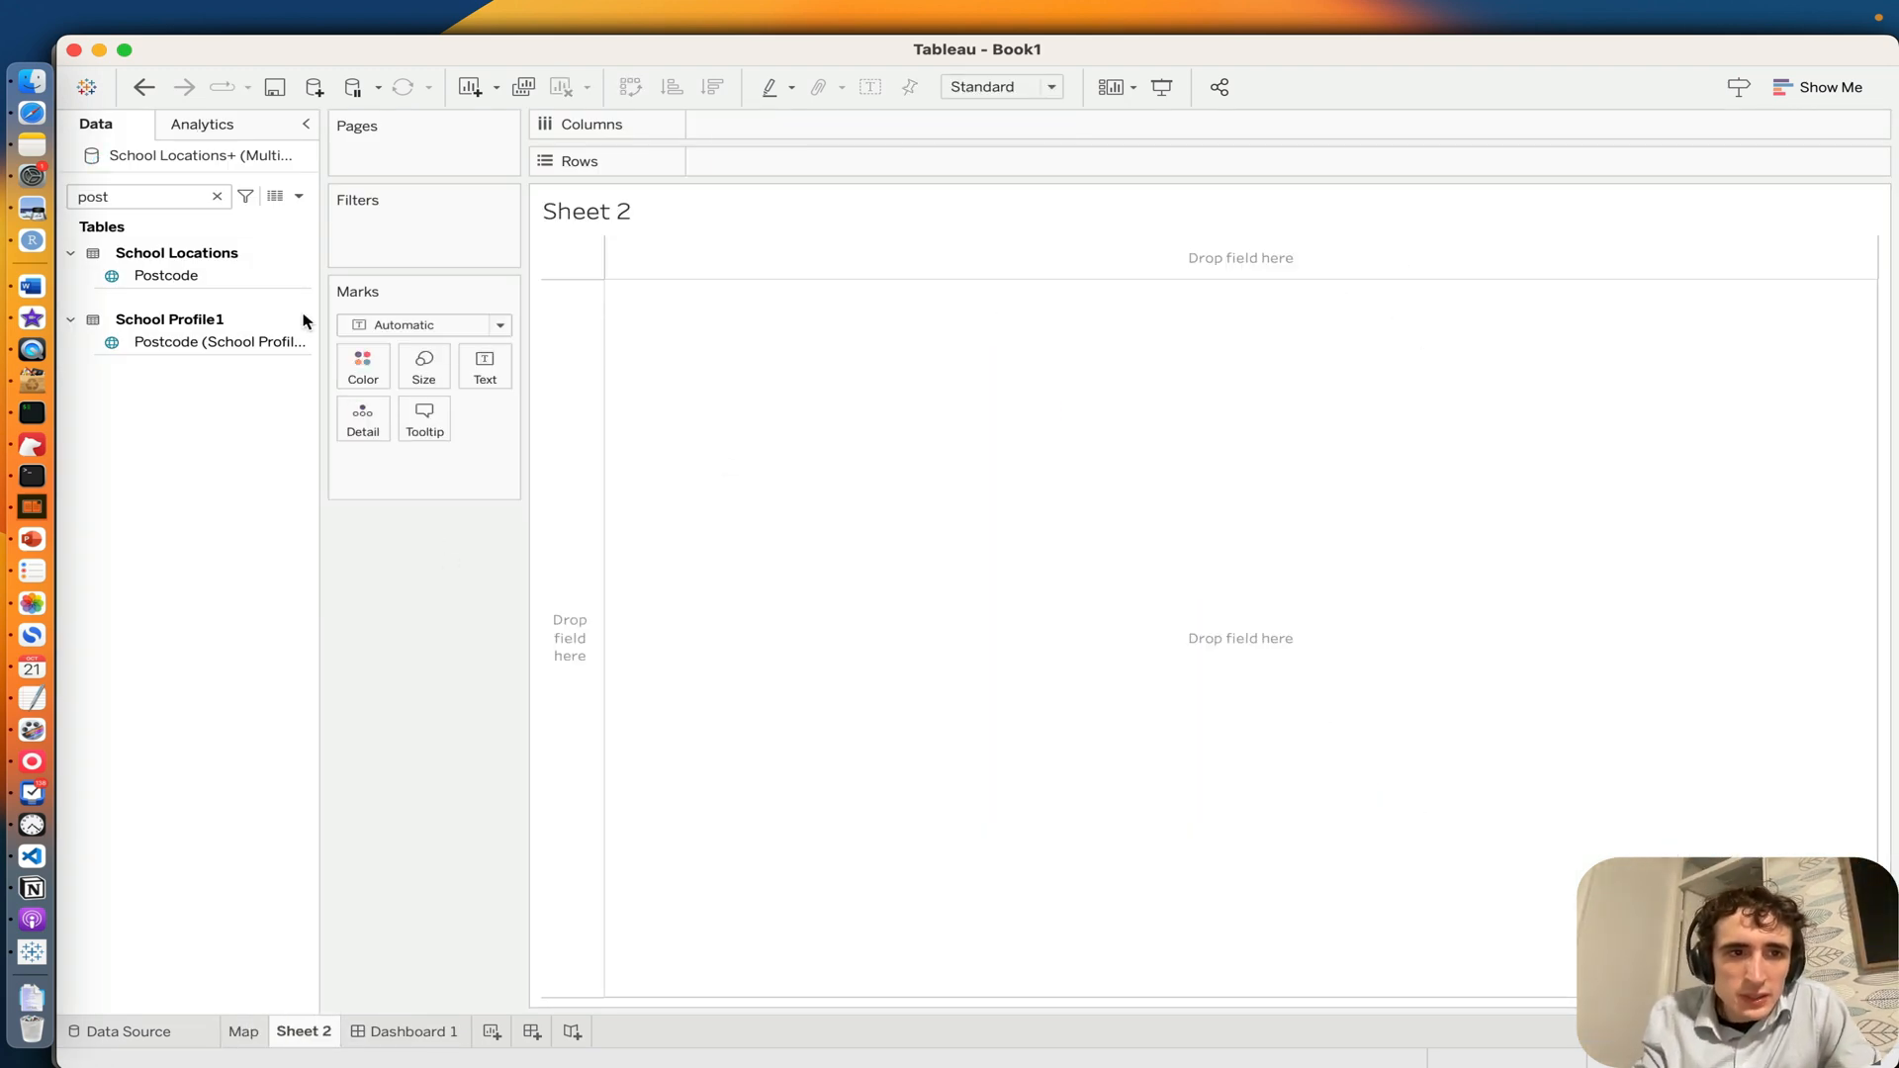
double_click(296, 1033)
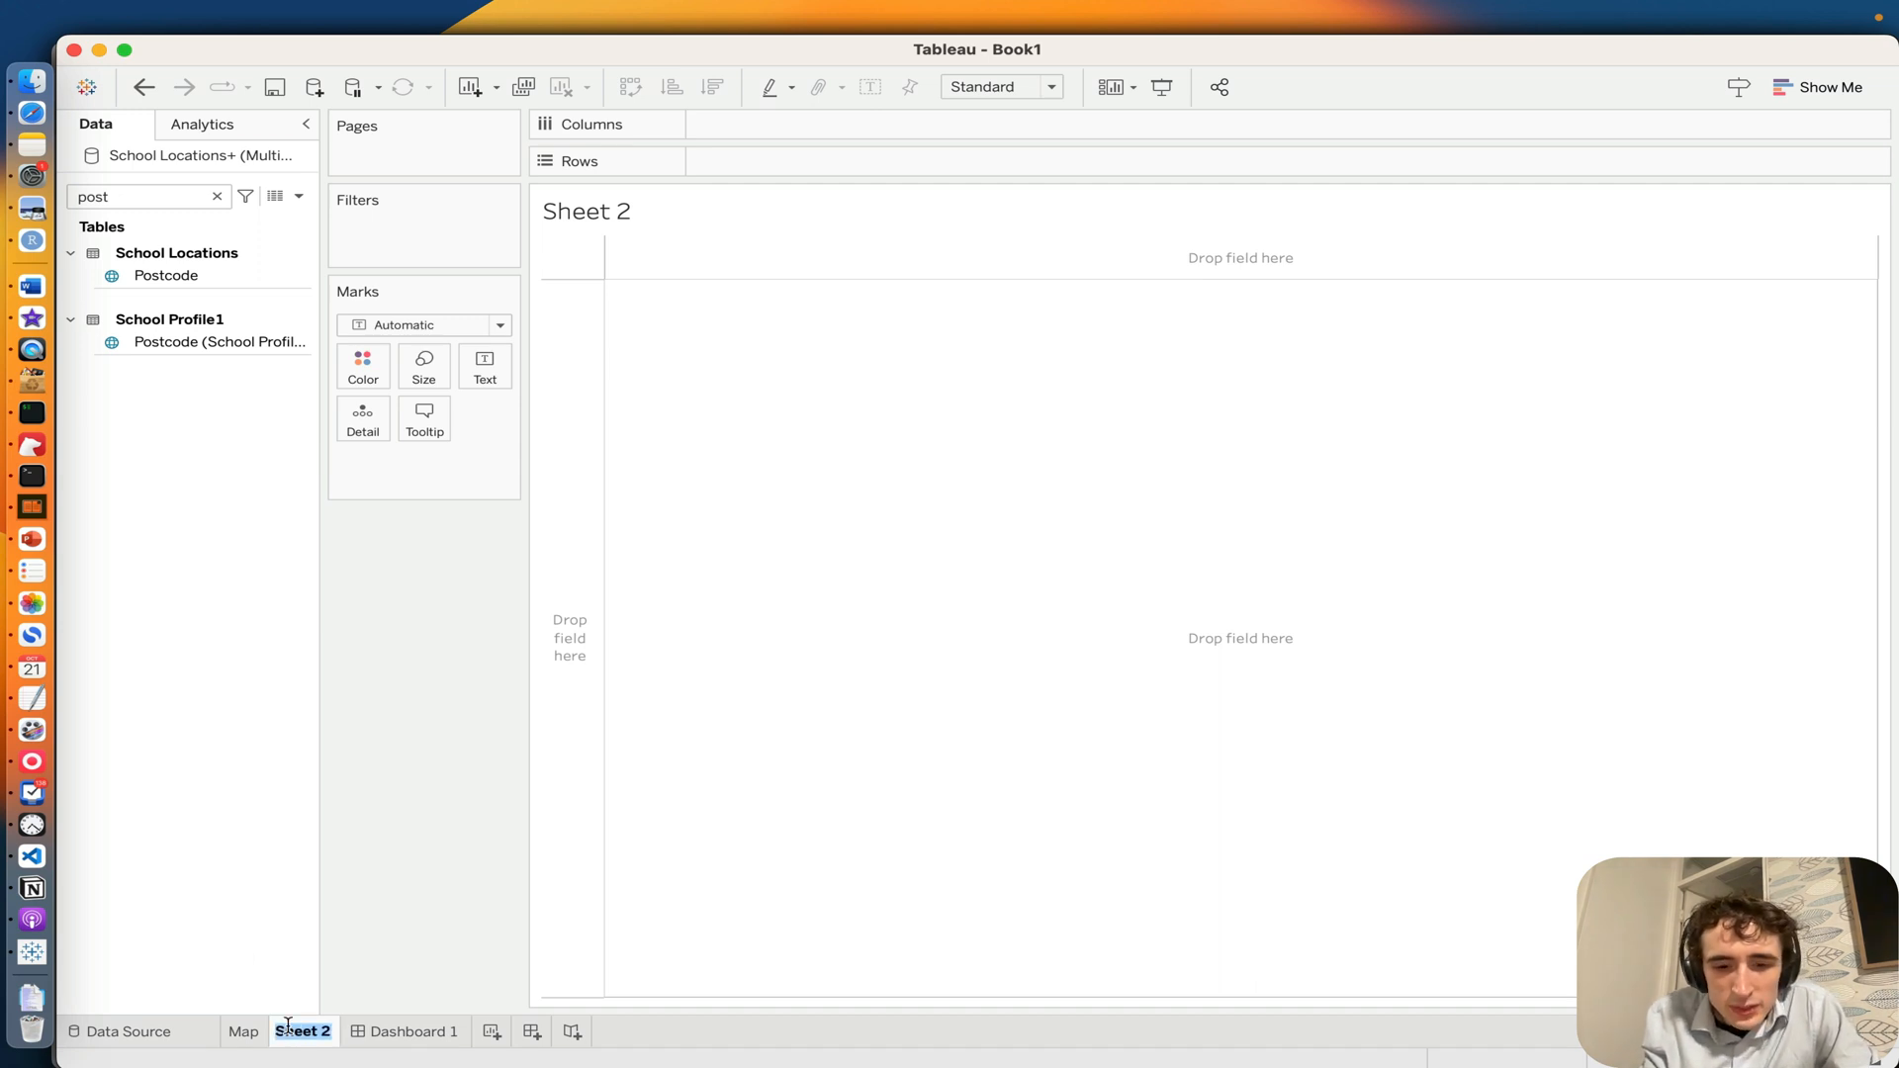
type("Ch")
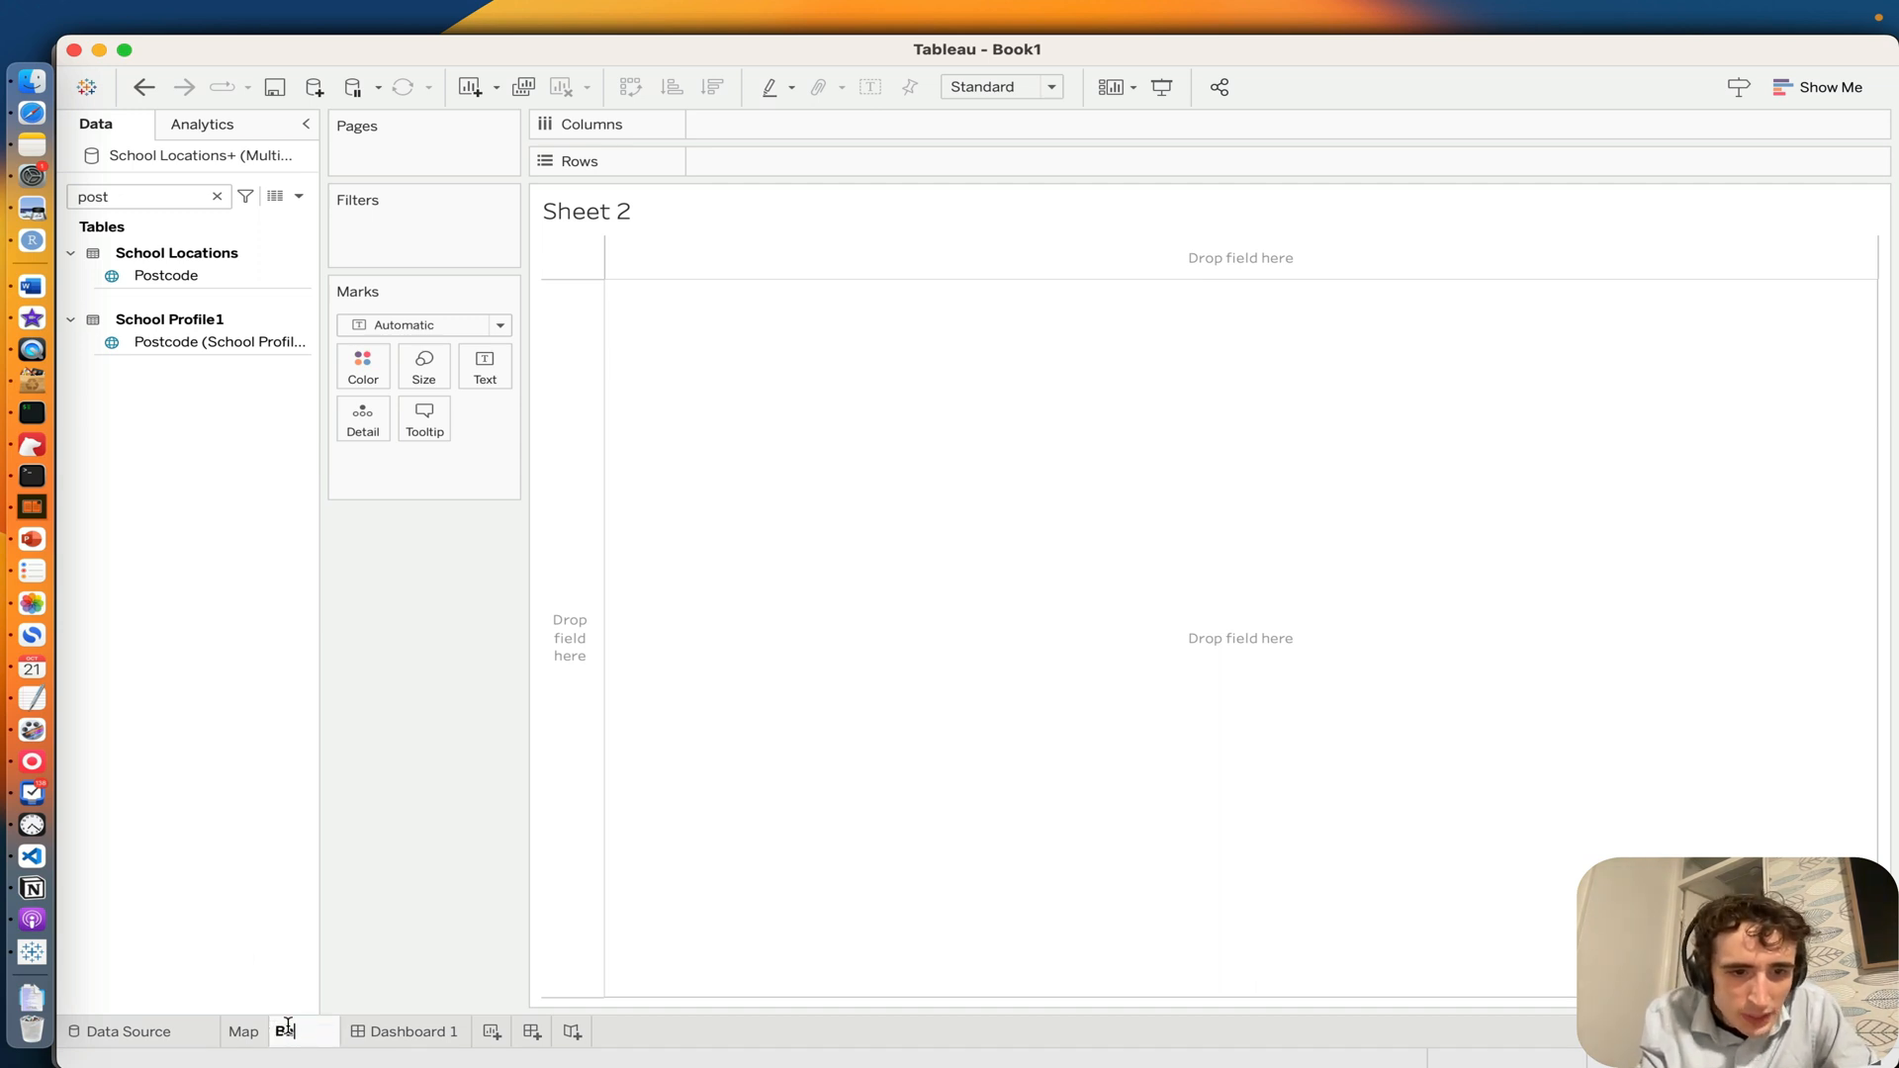
type("r chart")
key("Return")
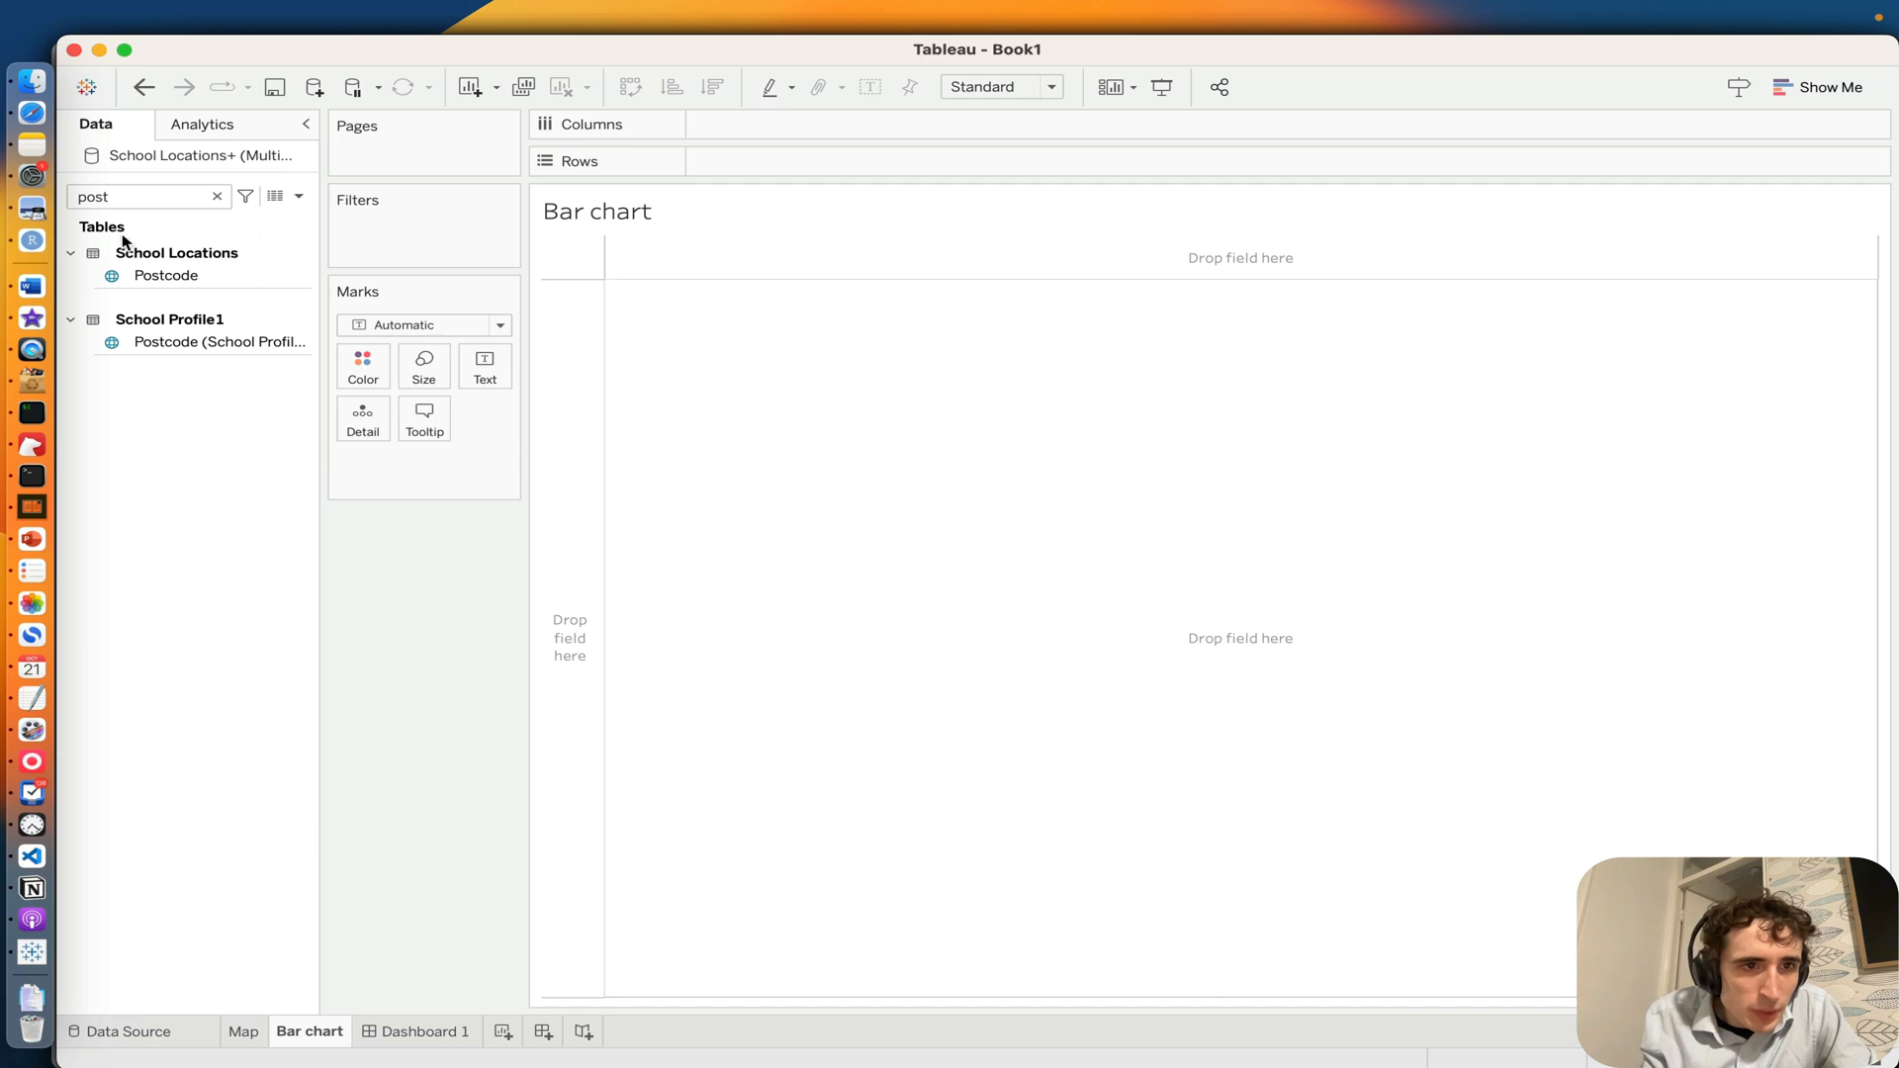
Step: Clear the "post" search so that all tables are listed in the Bar chart sheet's data fields
left_click(120, 197)
double_click(119, 197)
key("BackSpace")
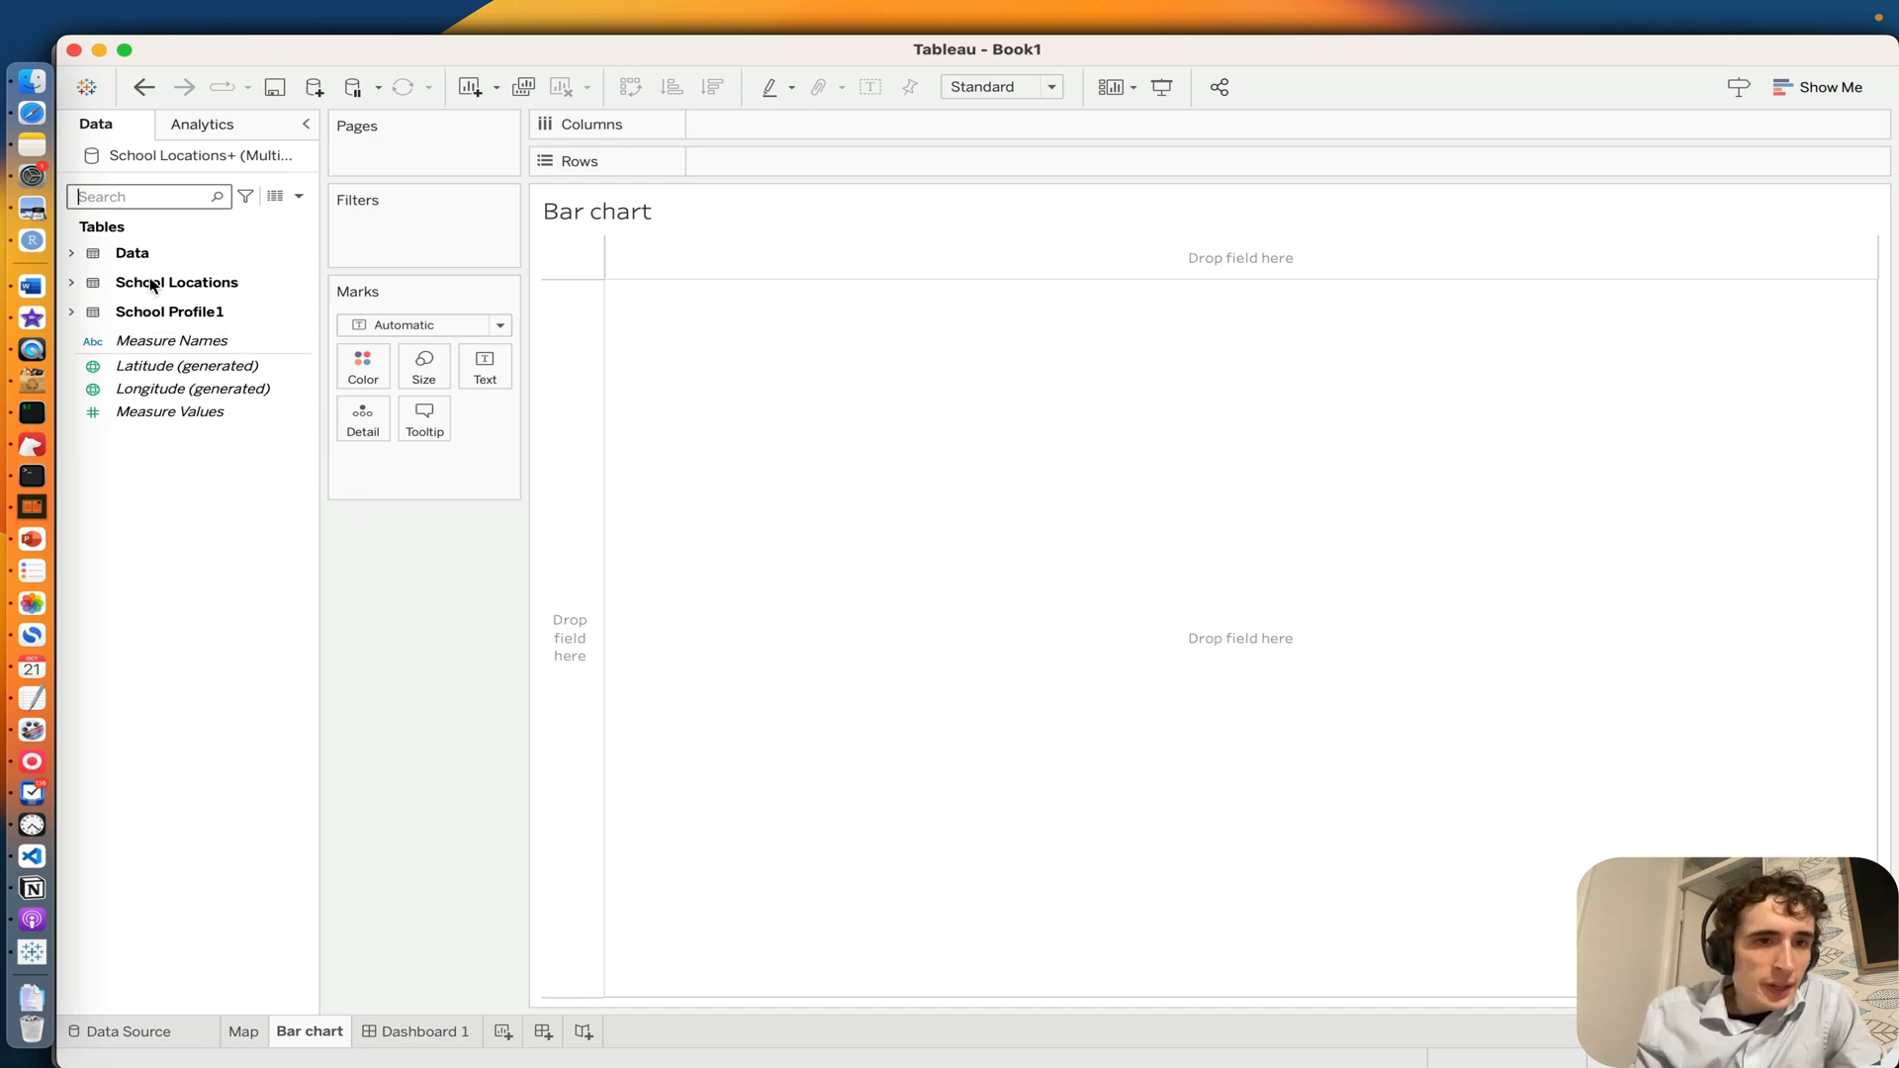
left_click(148, 200)
type("s")
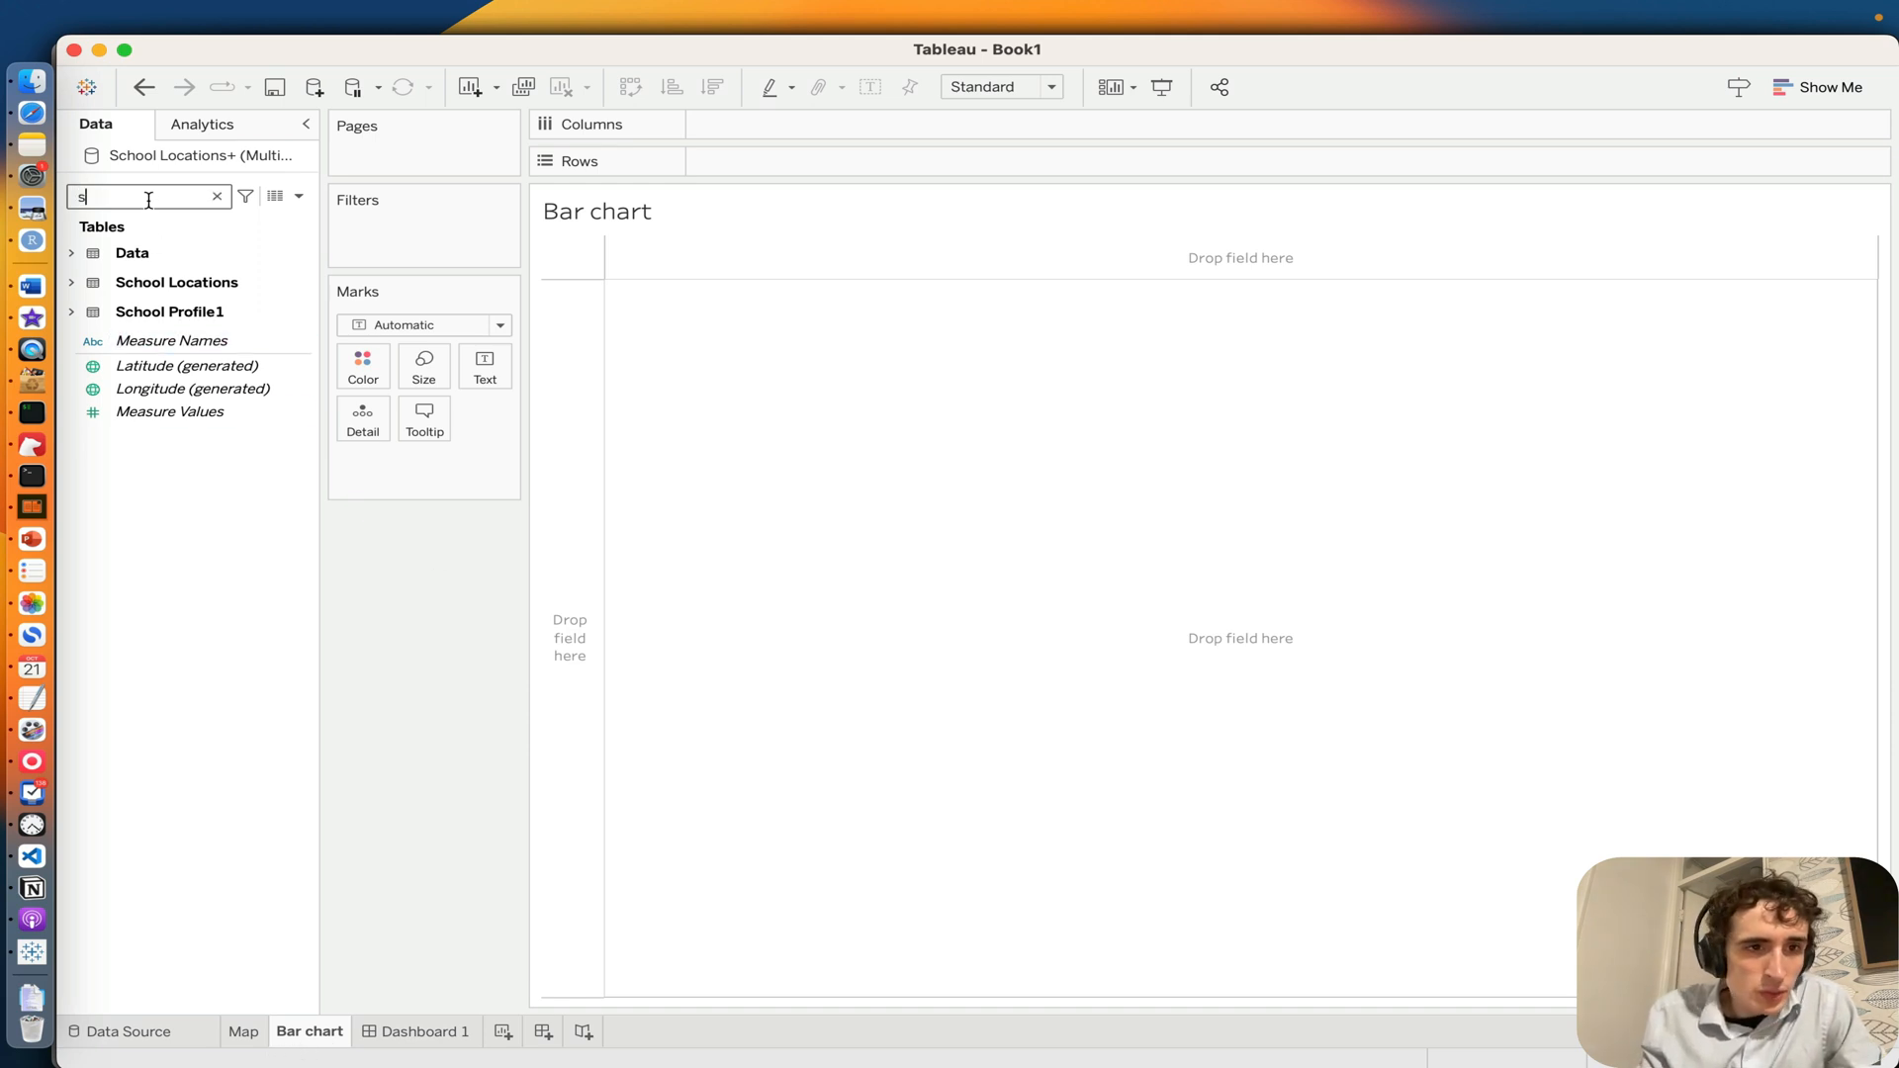
key("BackSpace")
key("BackSpace")
key("BackSpace")
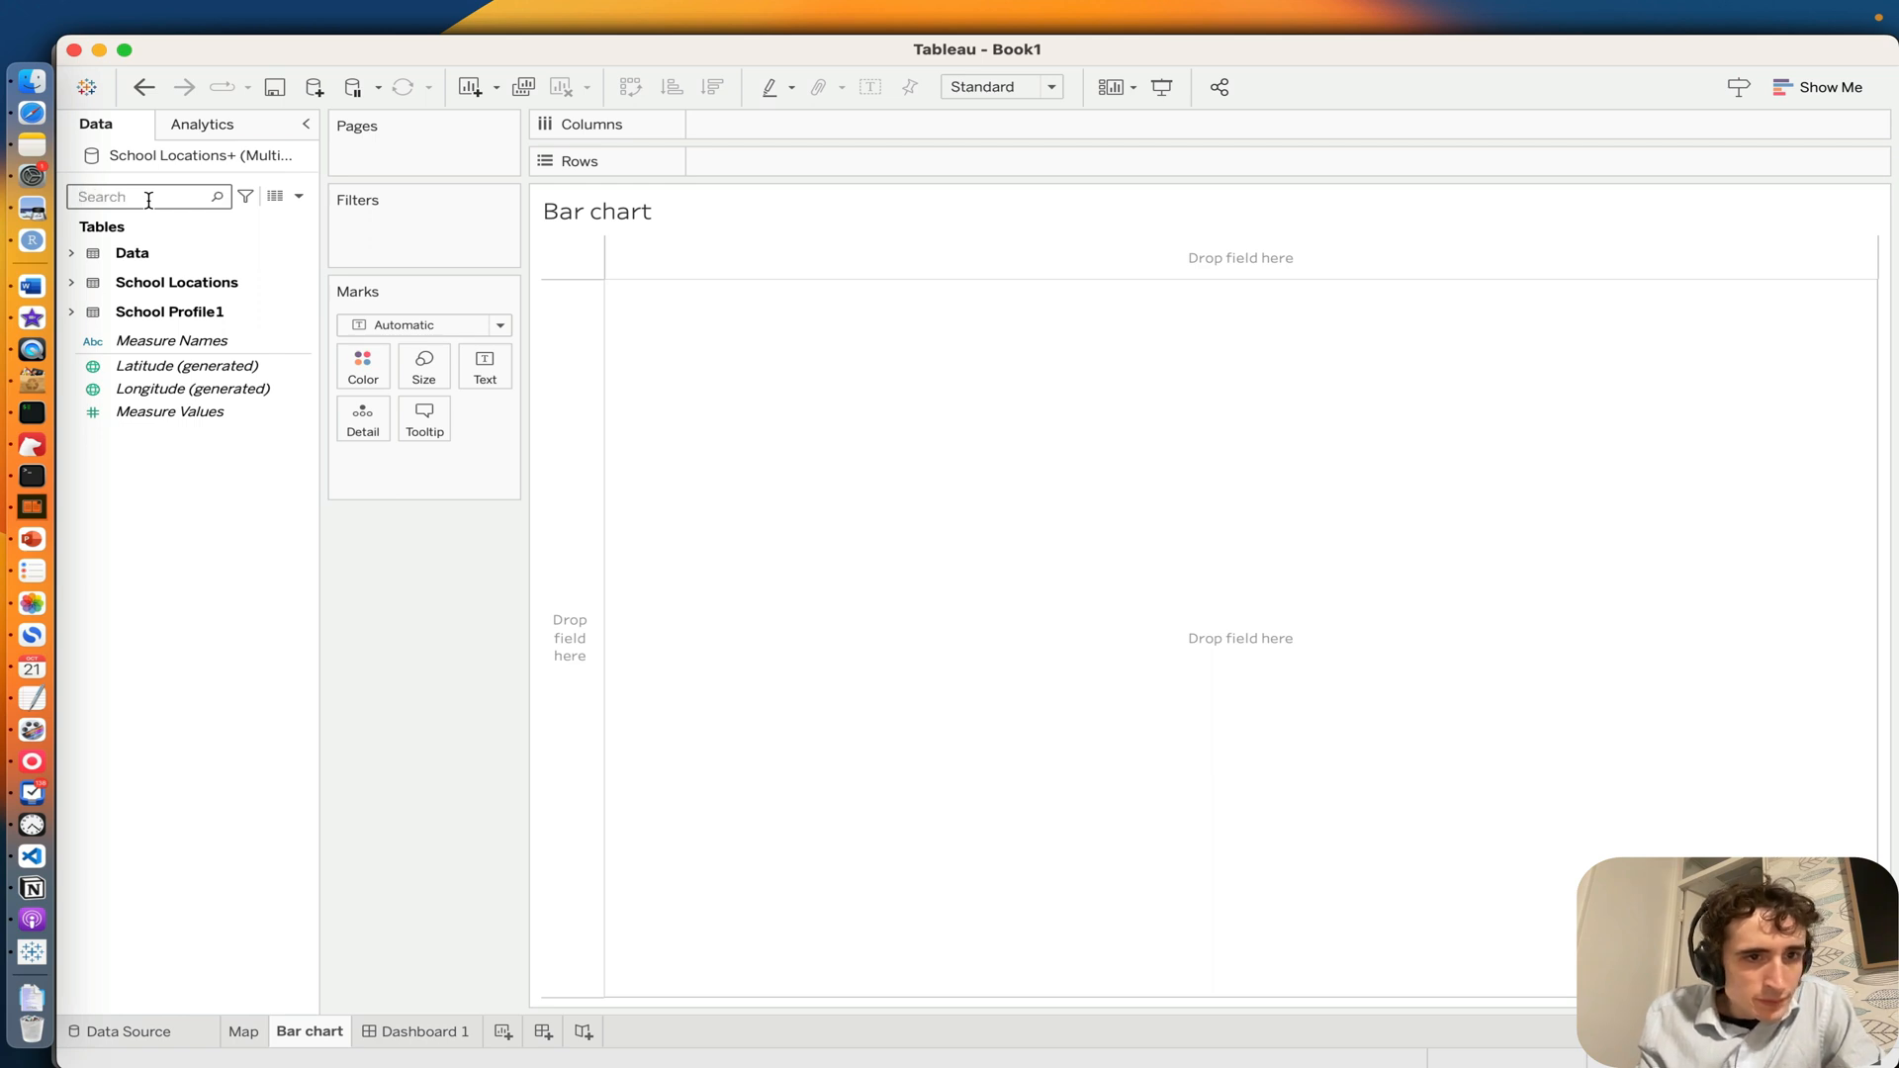
Step: Convert the Data table's Year 9 result fields from Yr9Gpmean through Yr9Writpctnms to measures
left_click(79, 255)
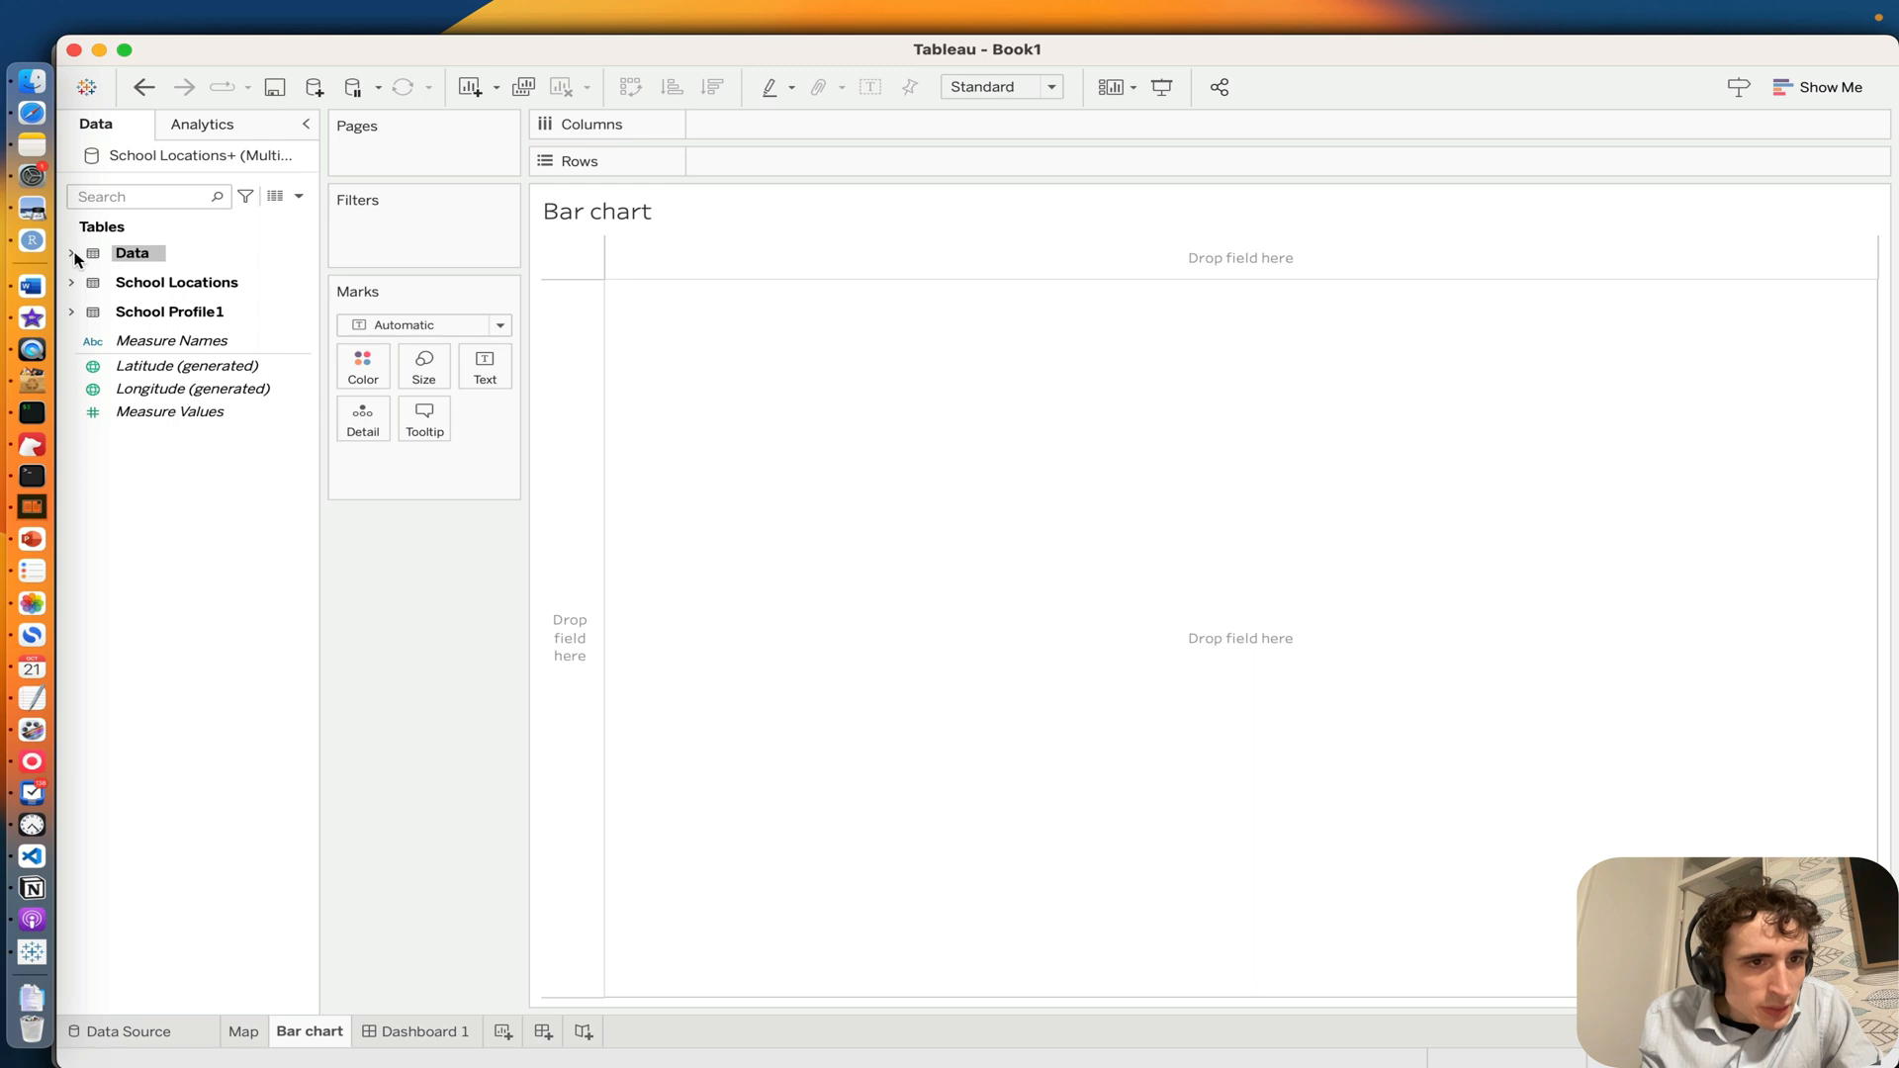
left_click(74, 254)
scroll(188, 526, "down", 8)
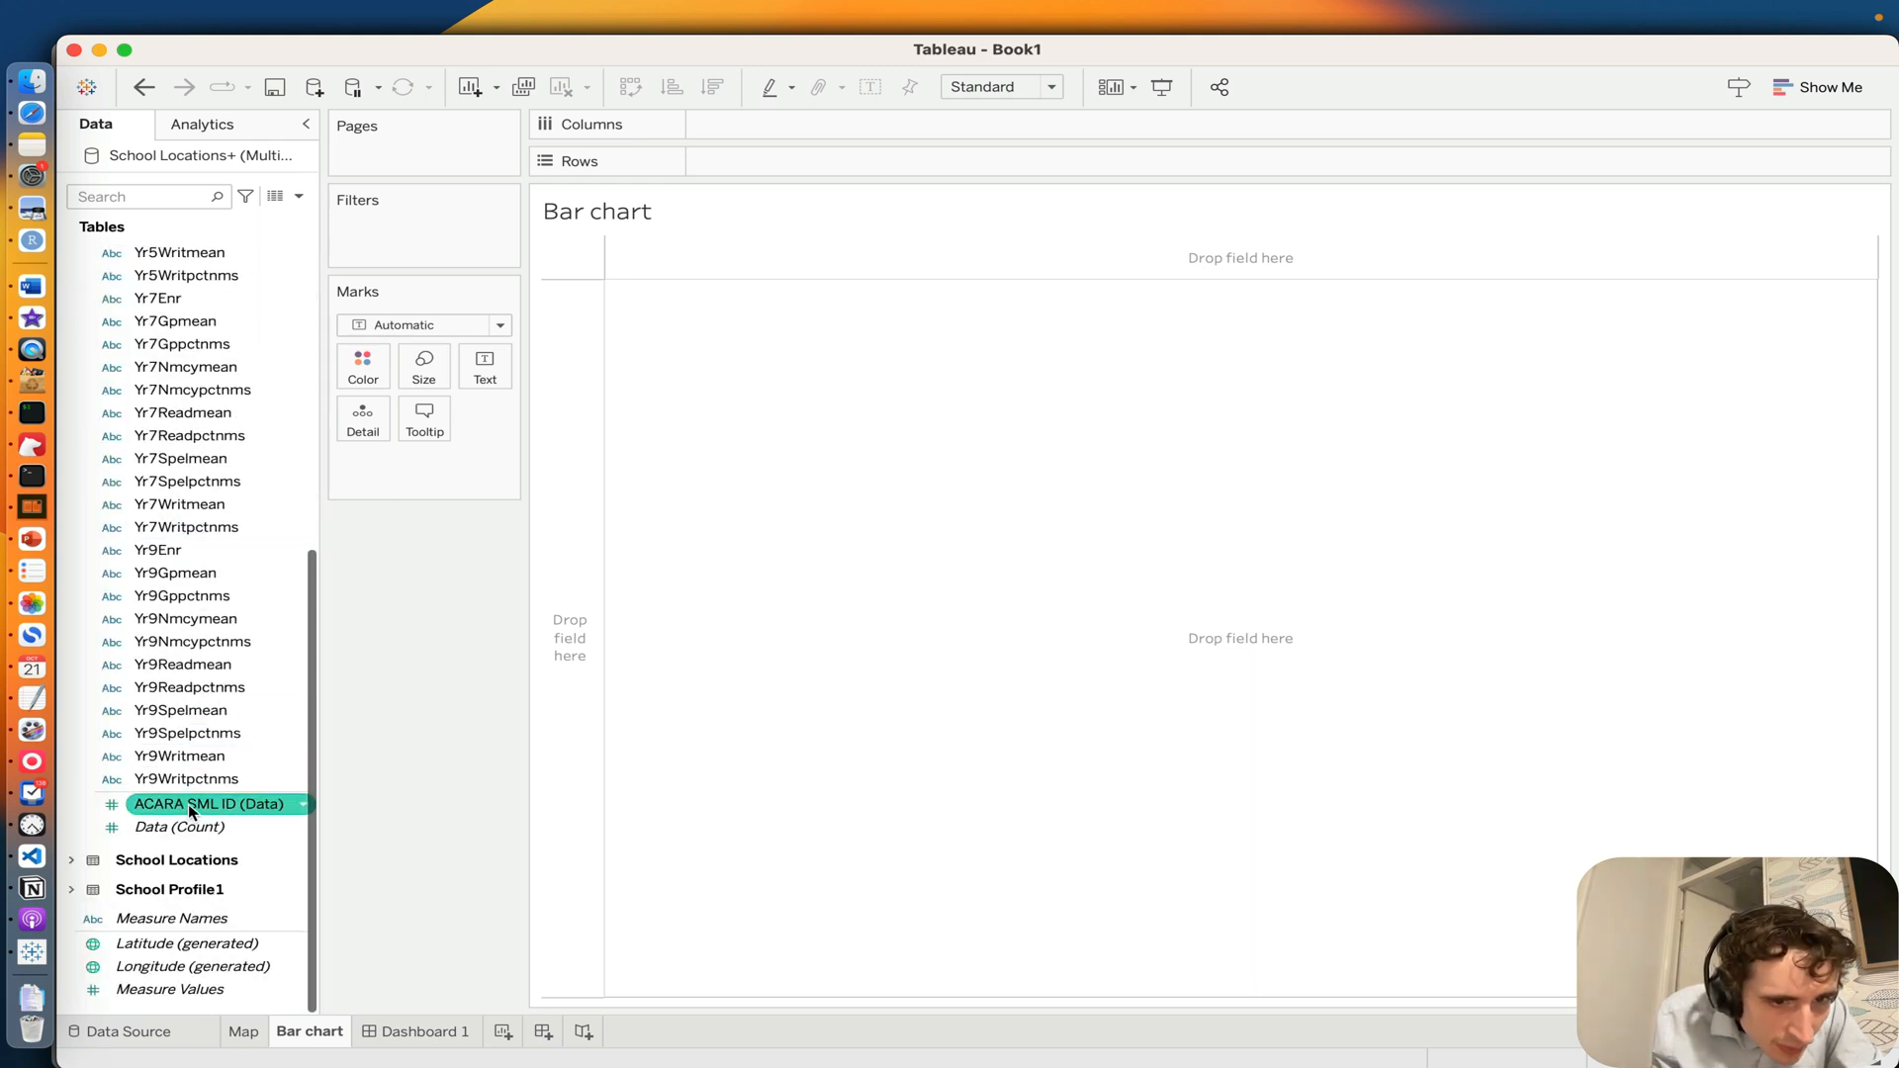
left_click(168, 782)
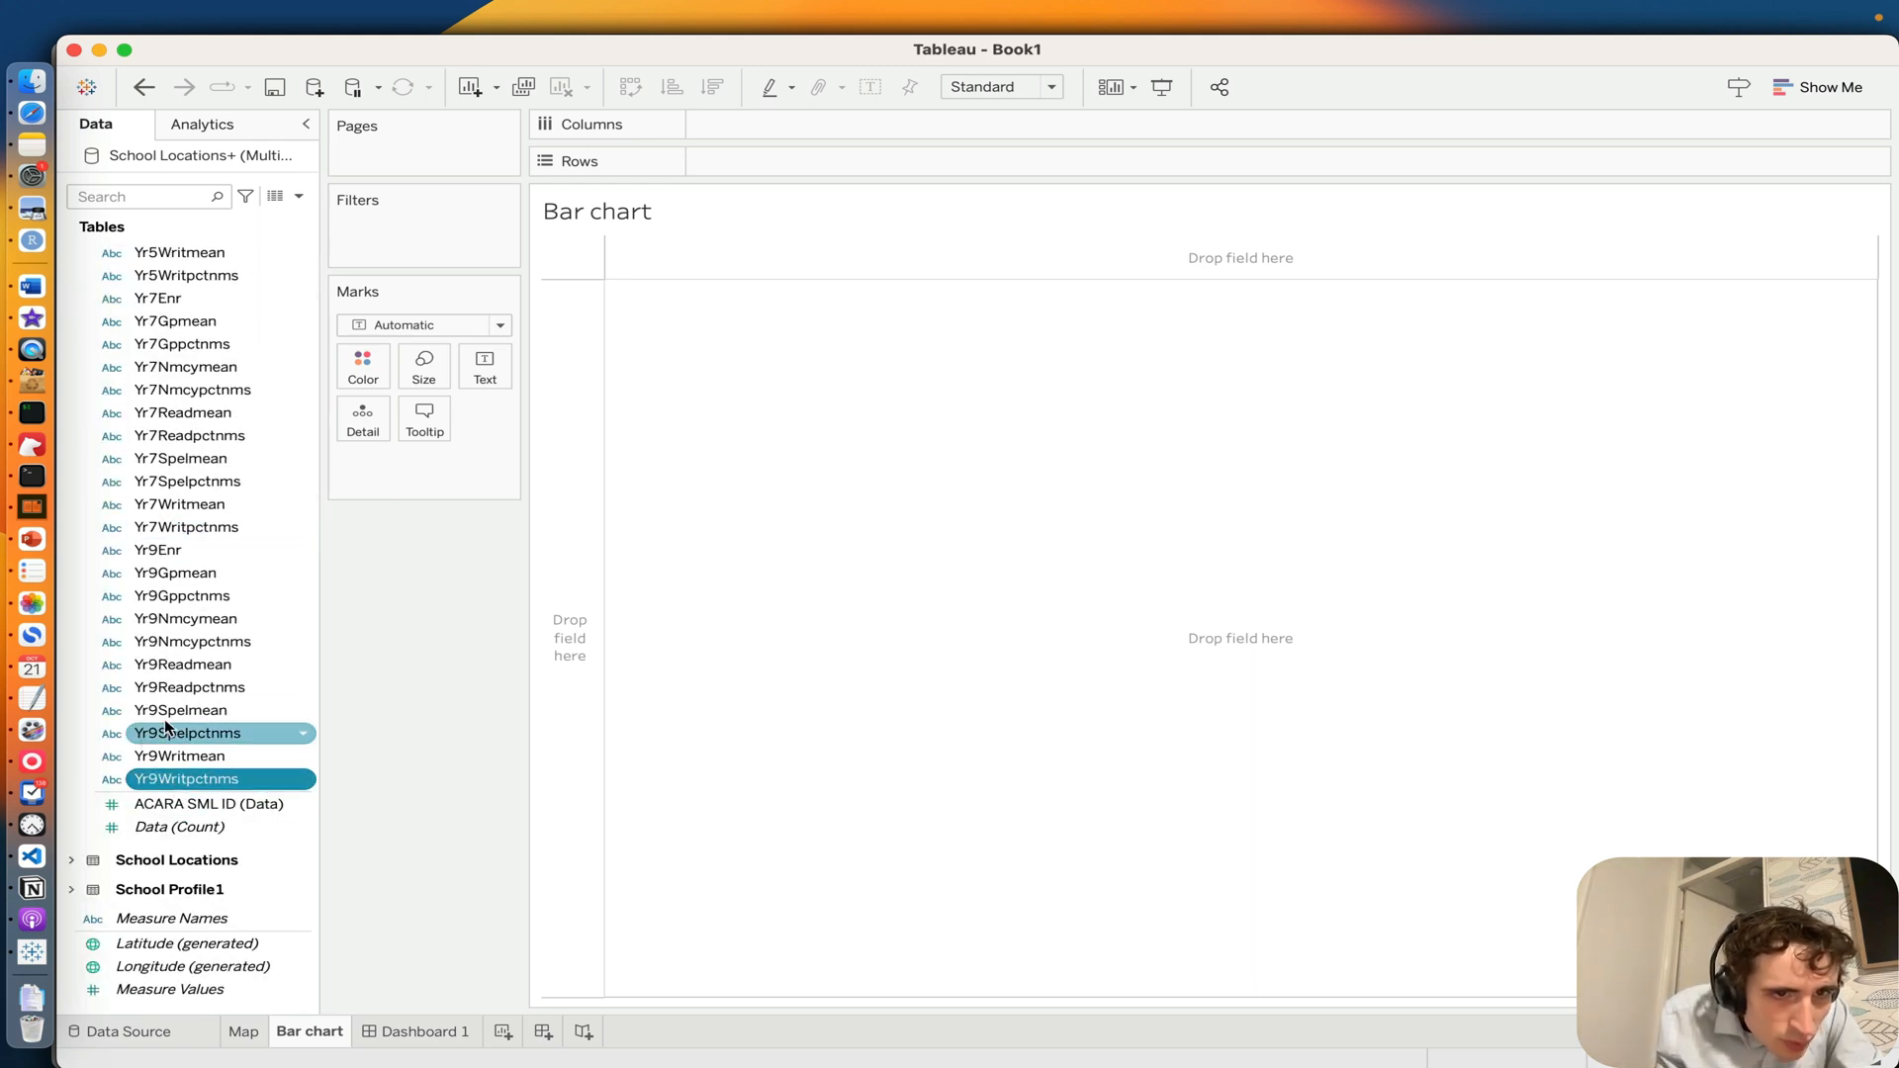
scroll(210, 554, "up", 8)
scroll(209, 556, "down", 8)
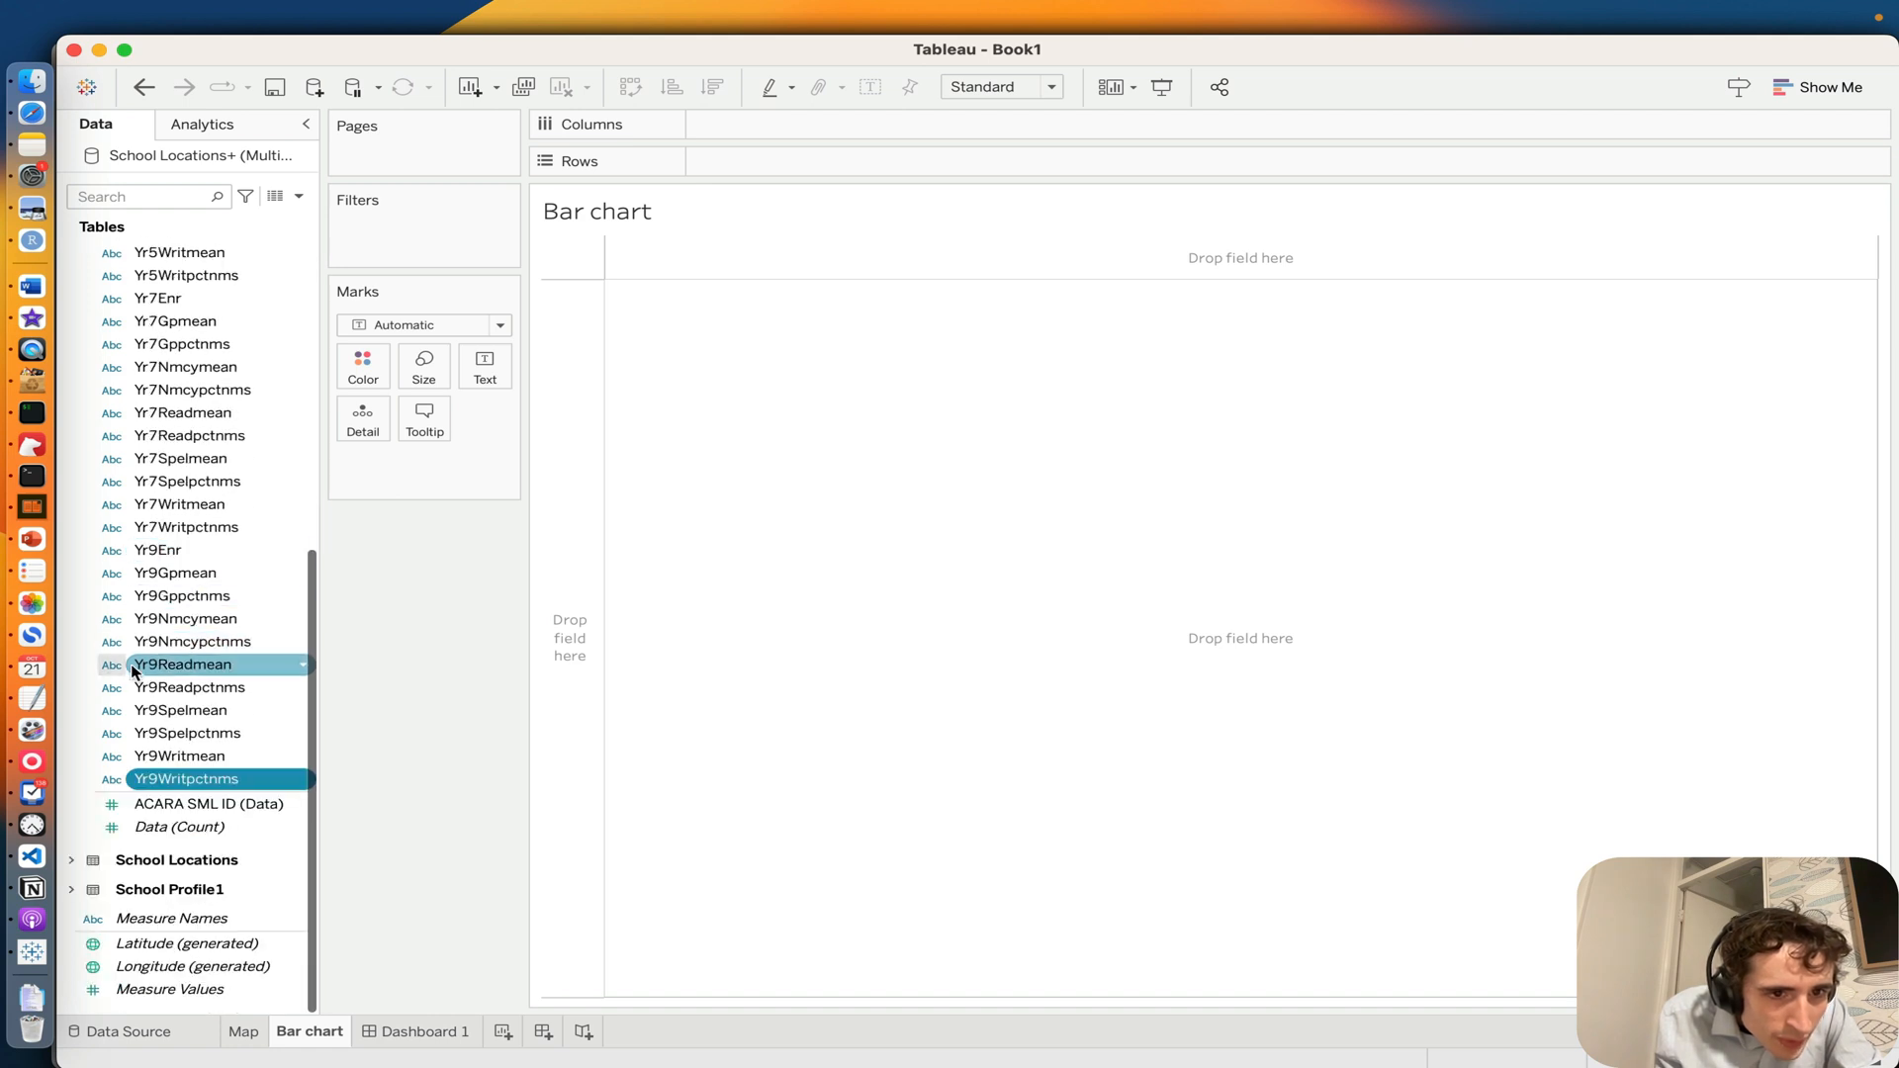
left_click(175, 574, "shift")
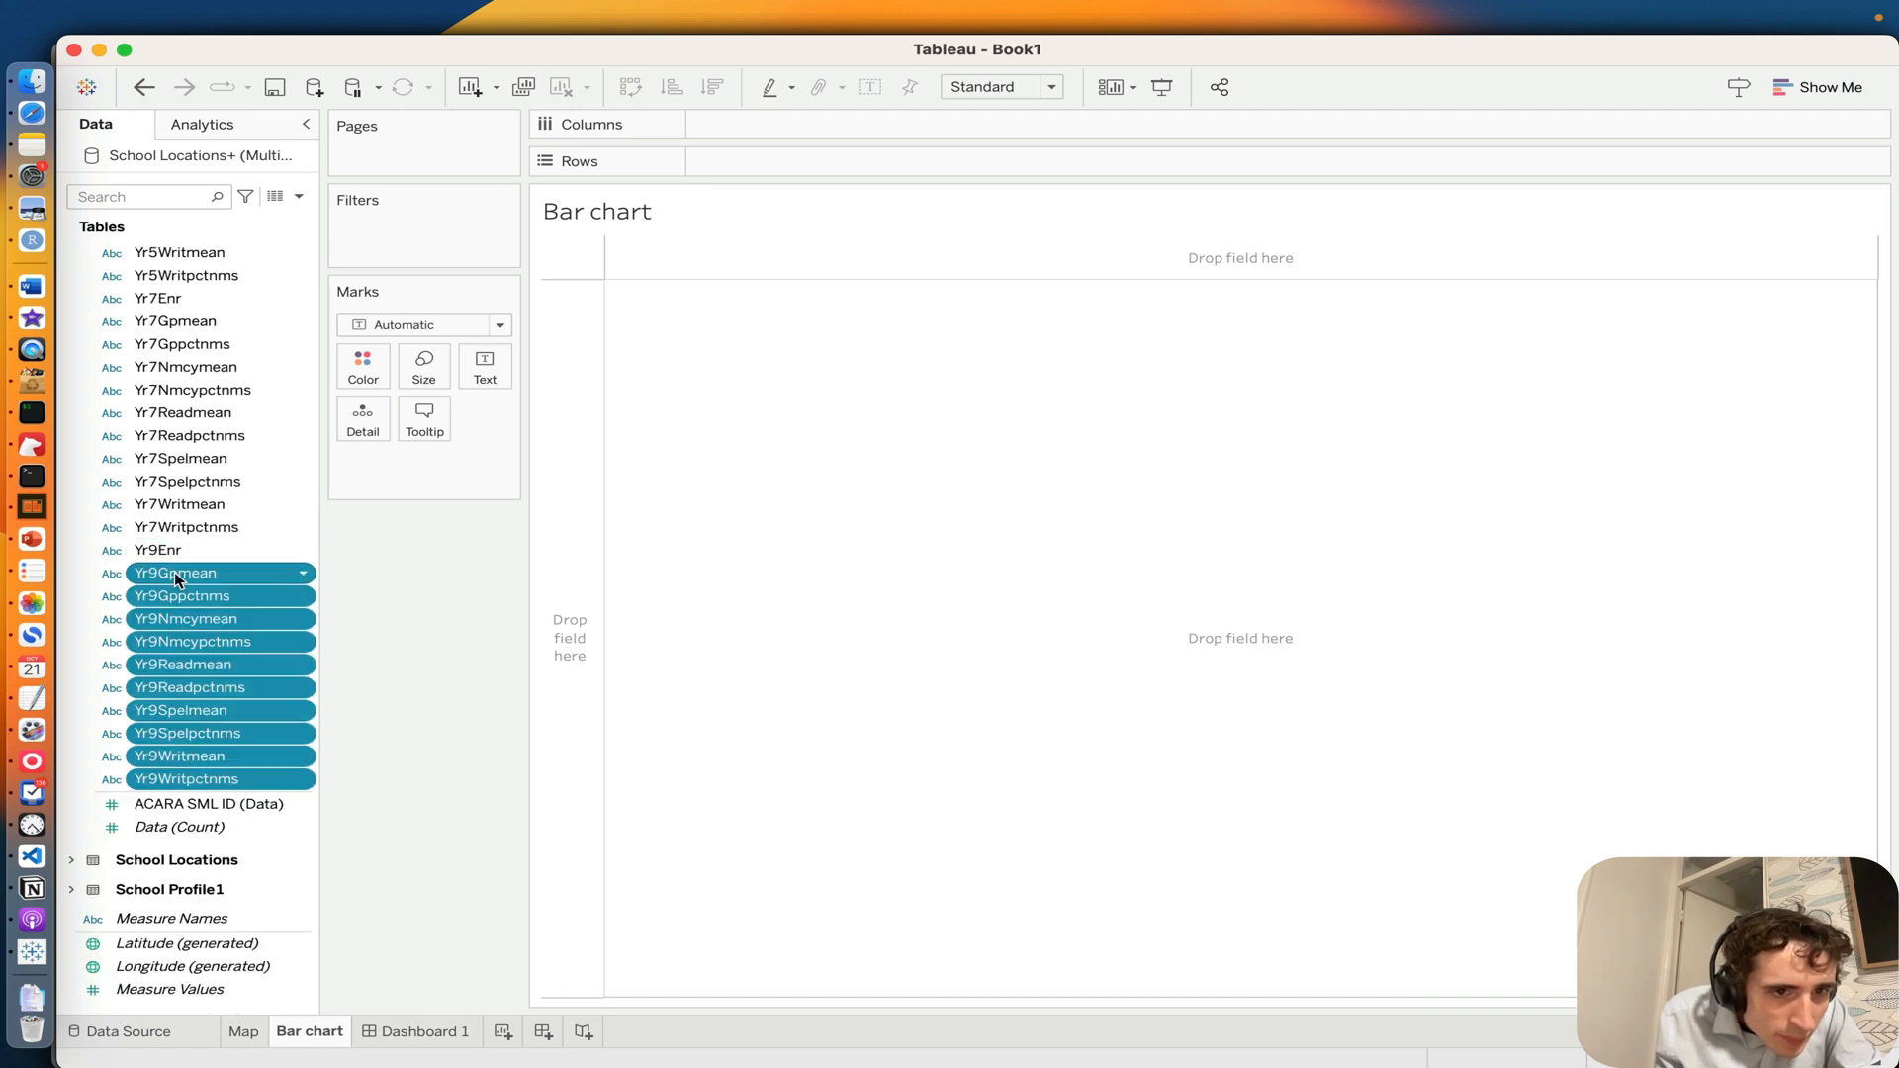
right_click(174, 572)
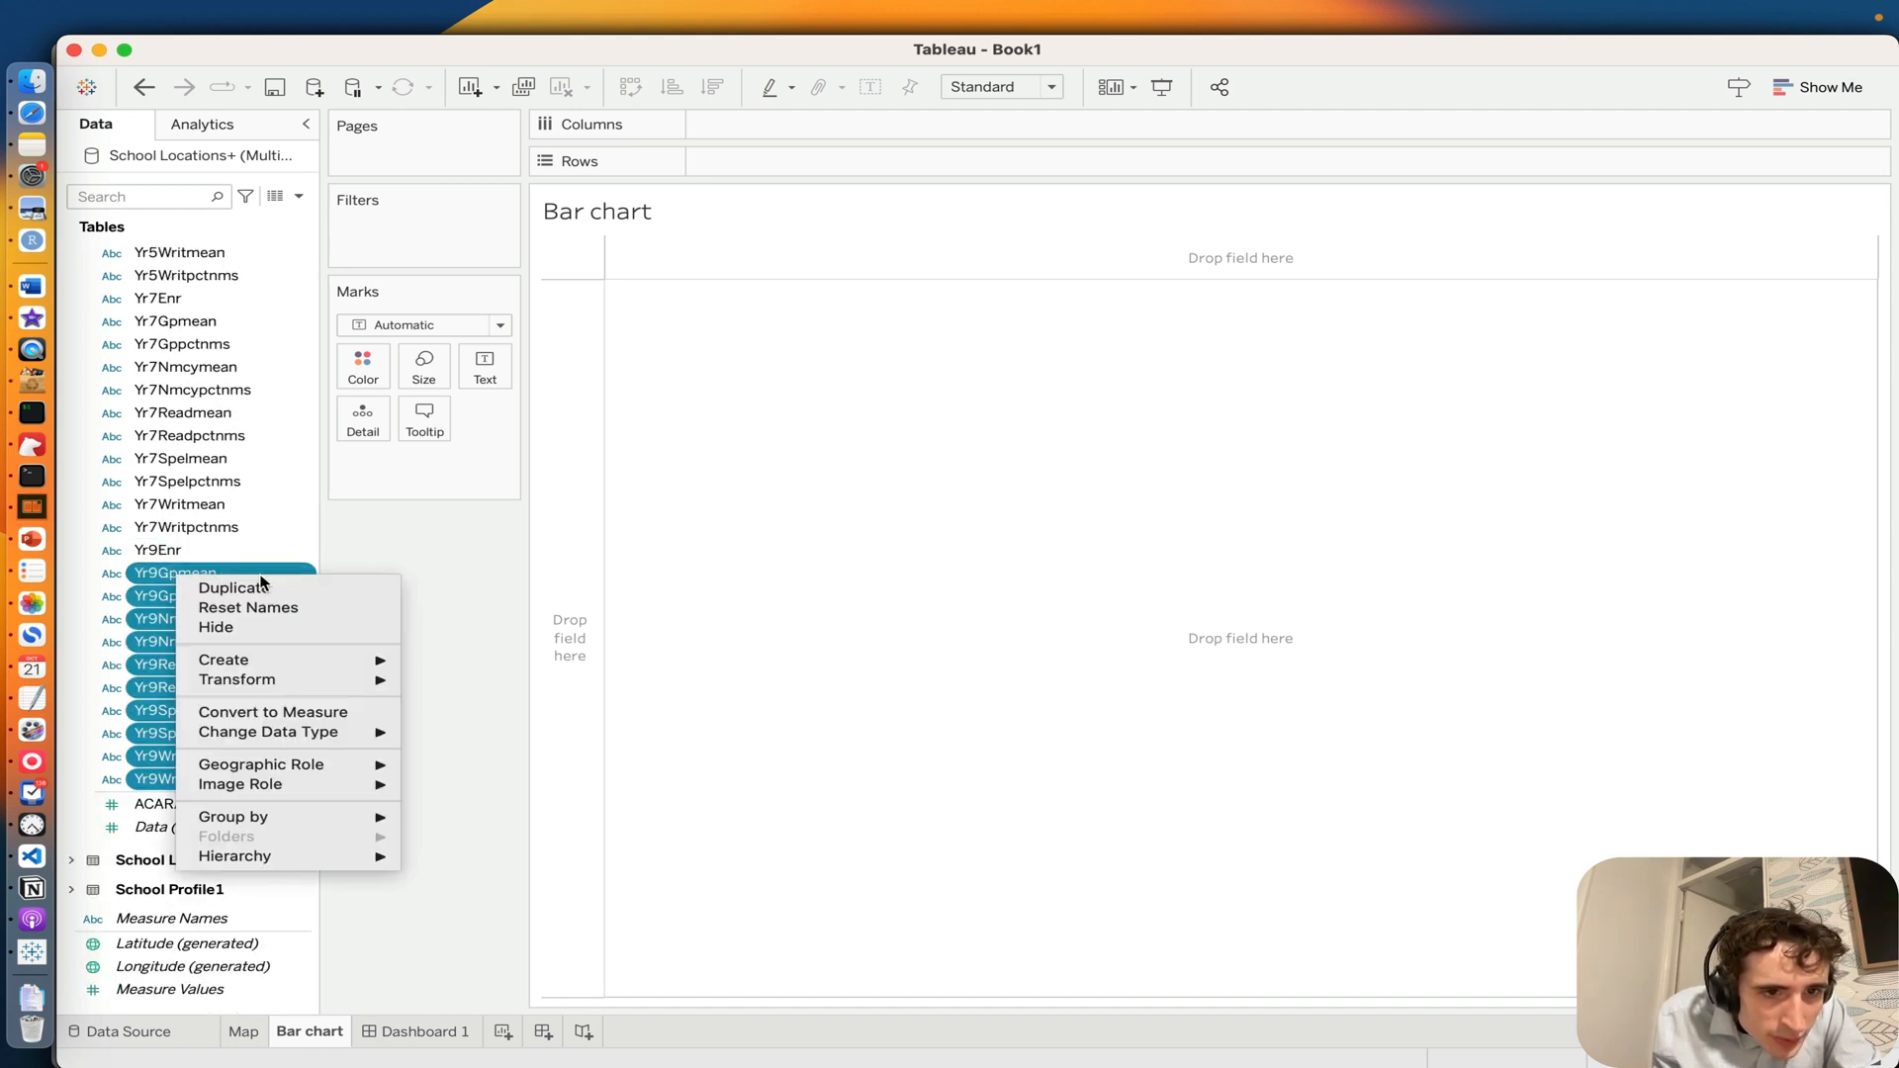
mouse_move(271, 683)
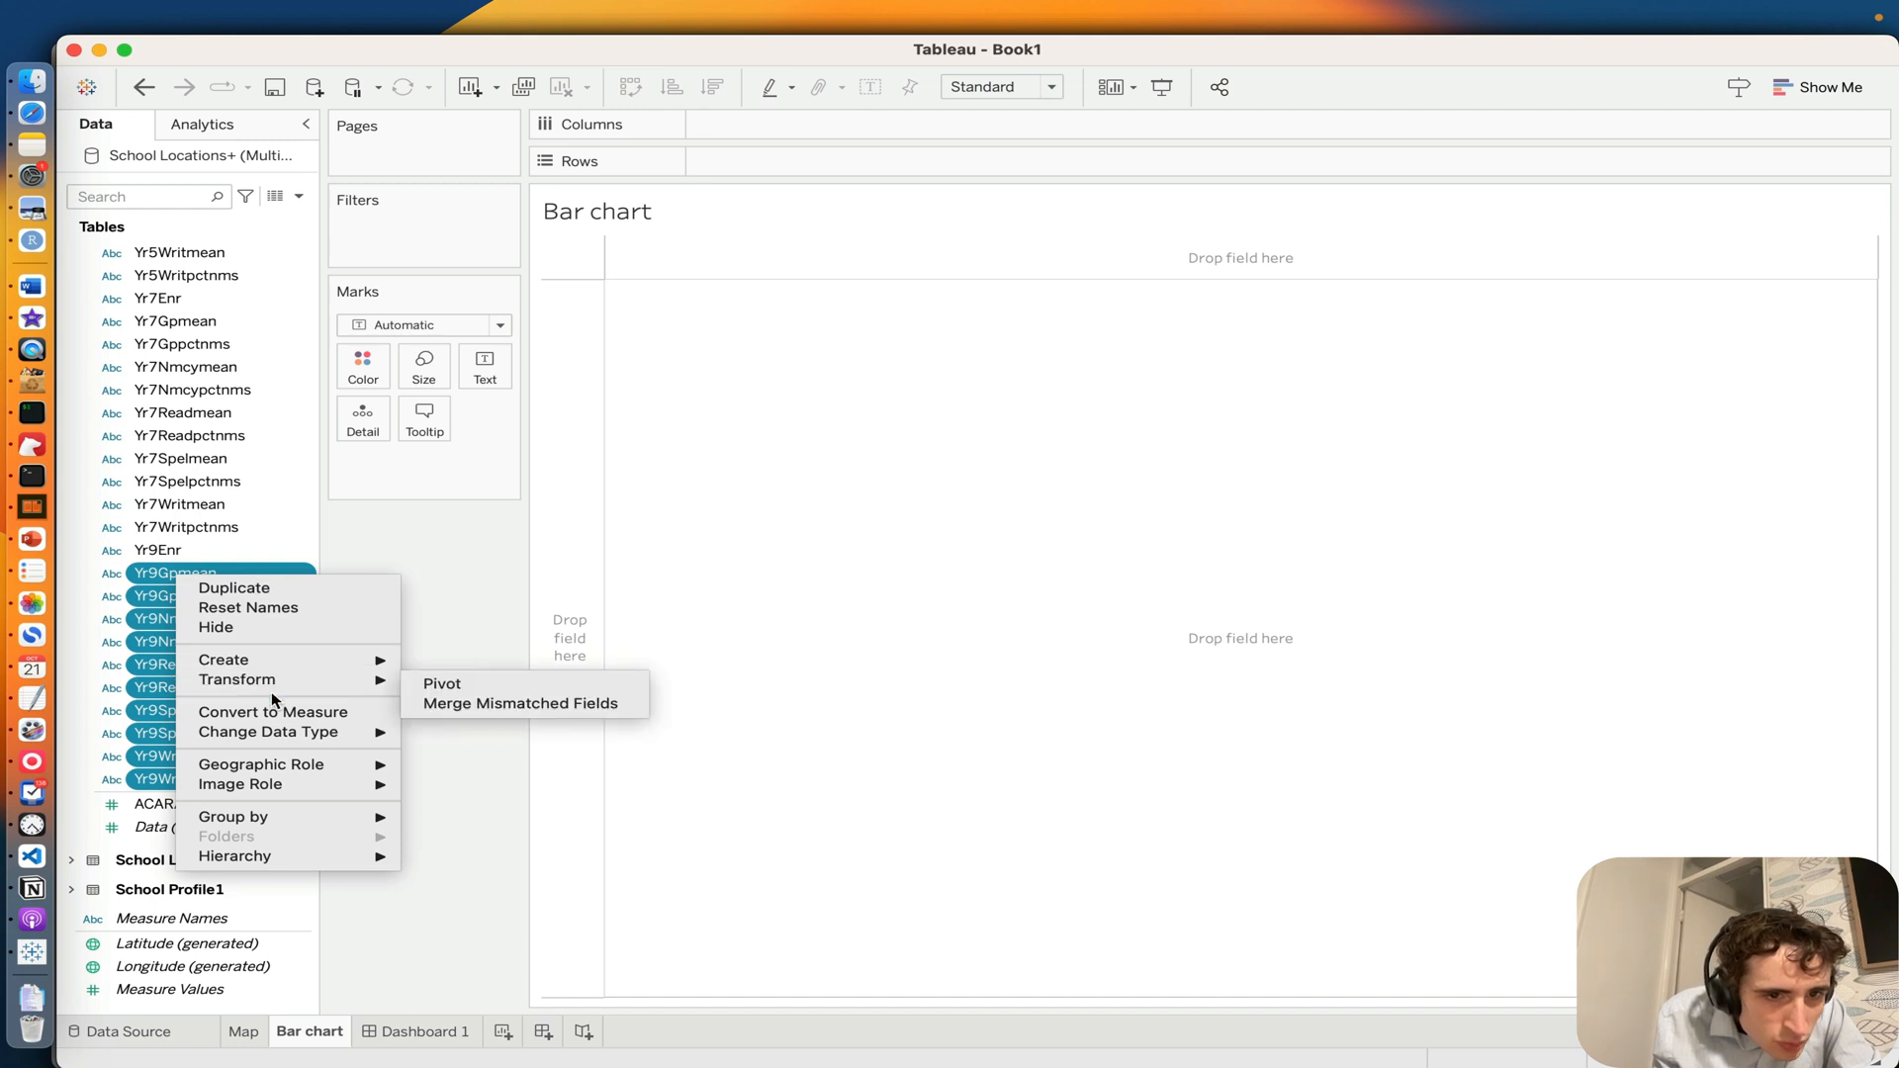
left_click(290, 715)
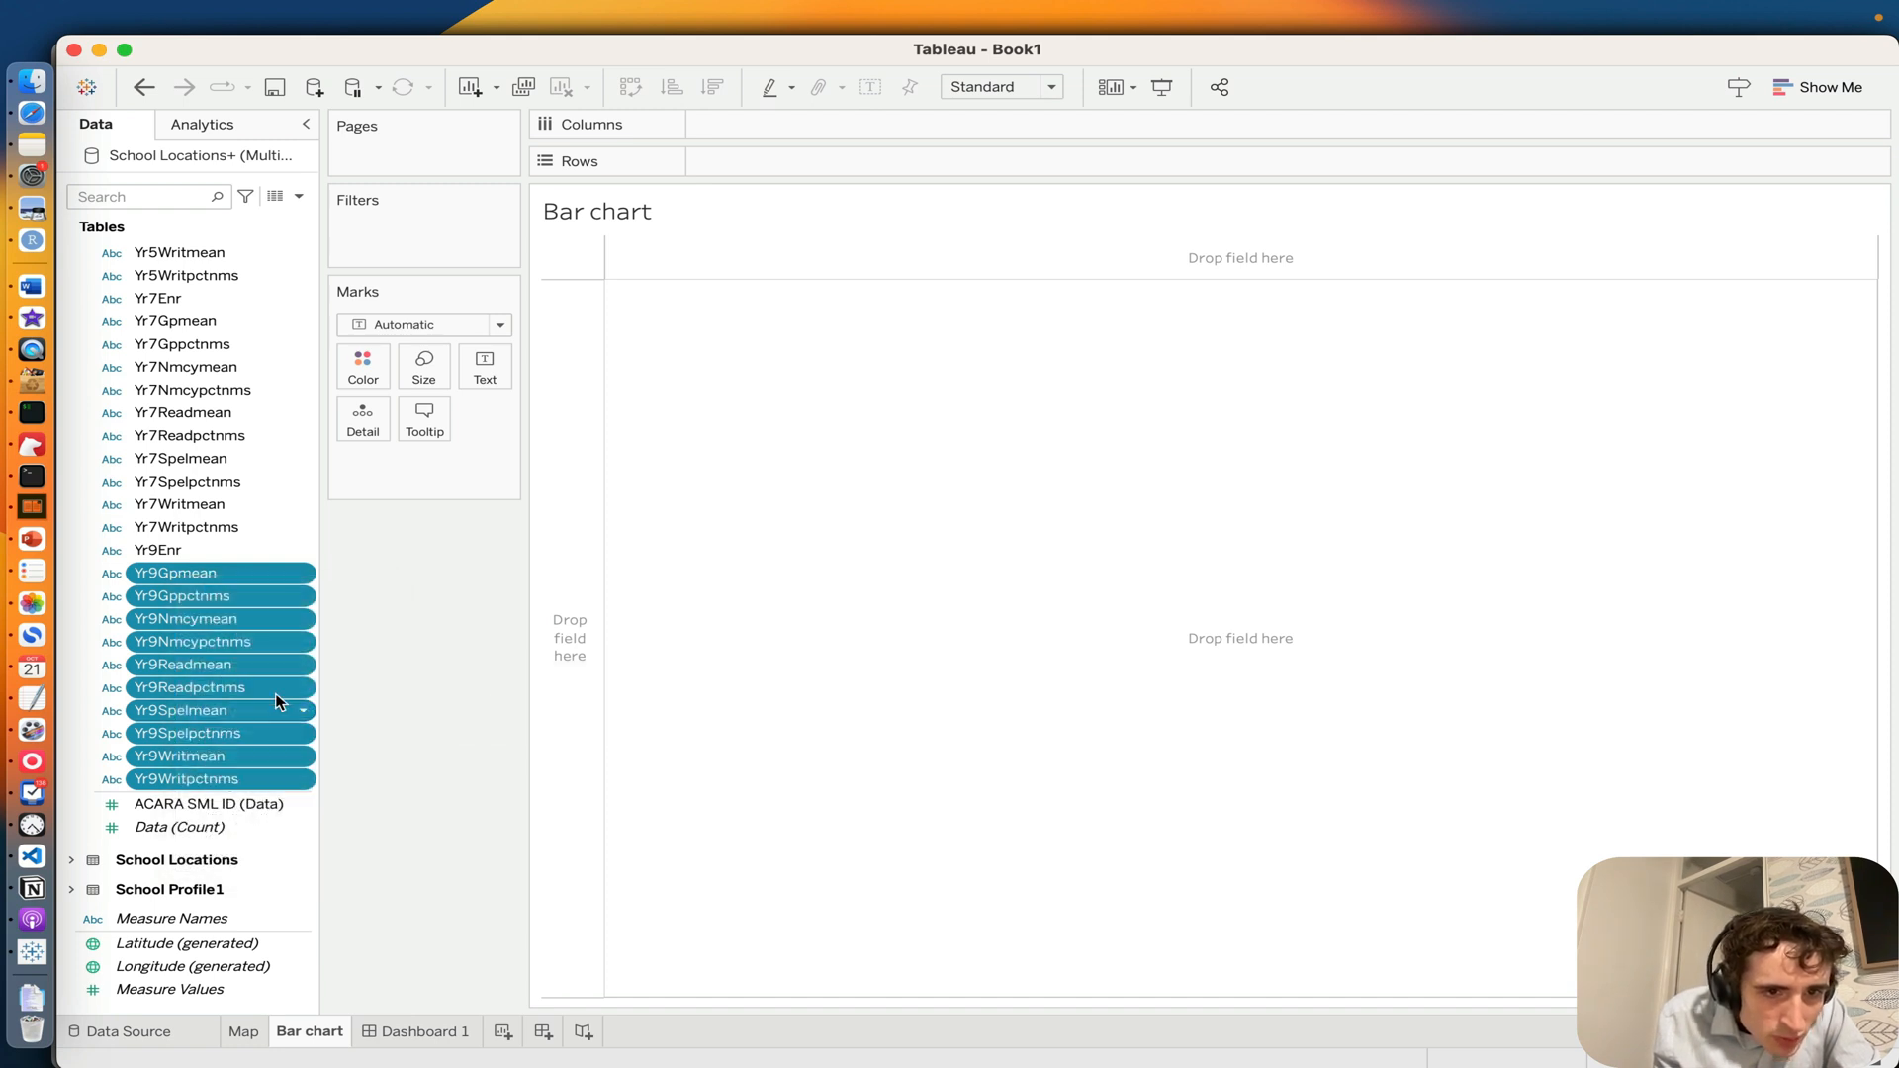
Step: Show the selected Year 9 result measures as a horizontal bar chart and rename the sheet Year 9
left_click_drag(353, 583, 1031, 394)
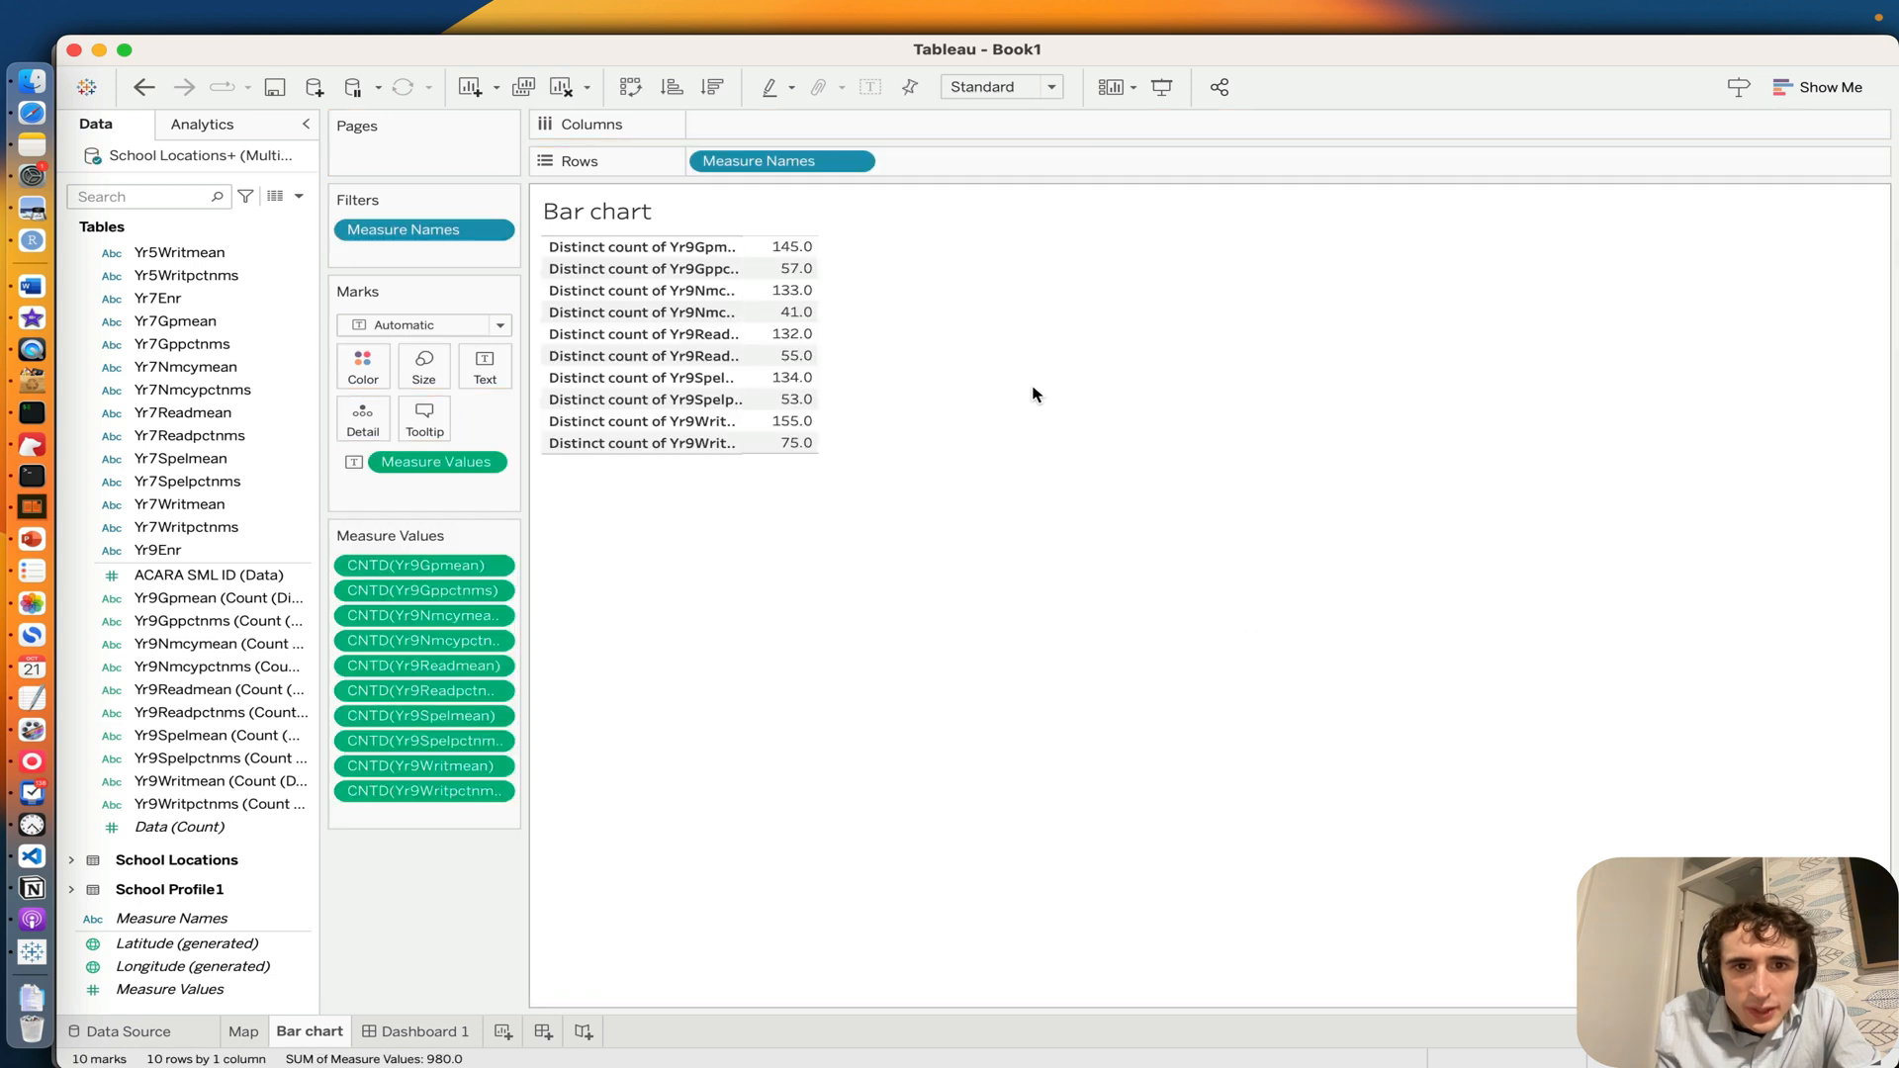
left_click(1821, 89)
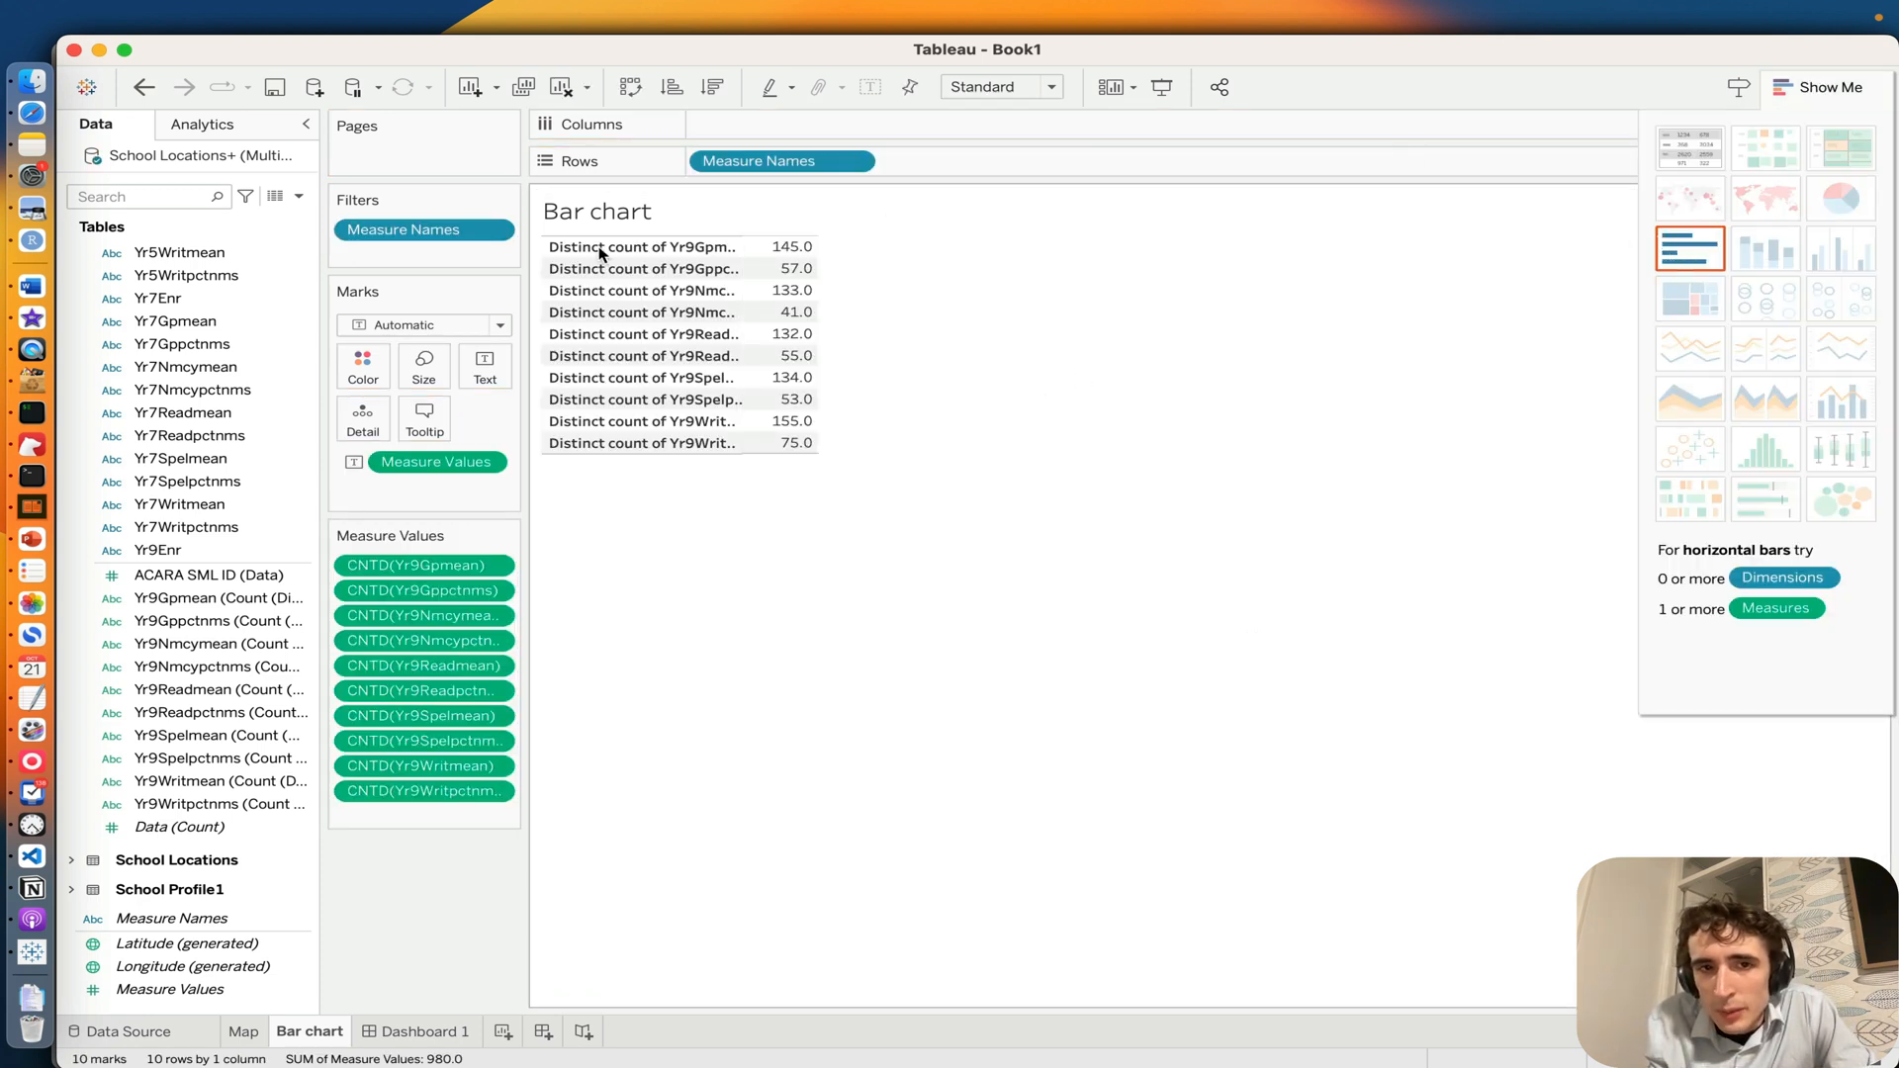
left_click(1684, 259)
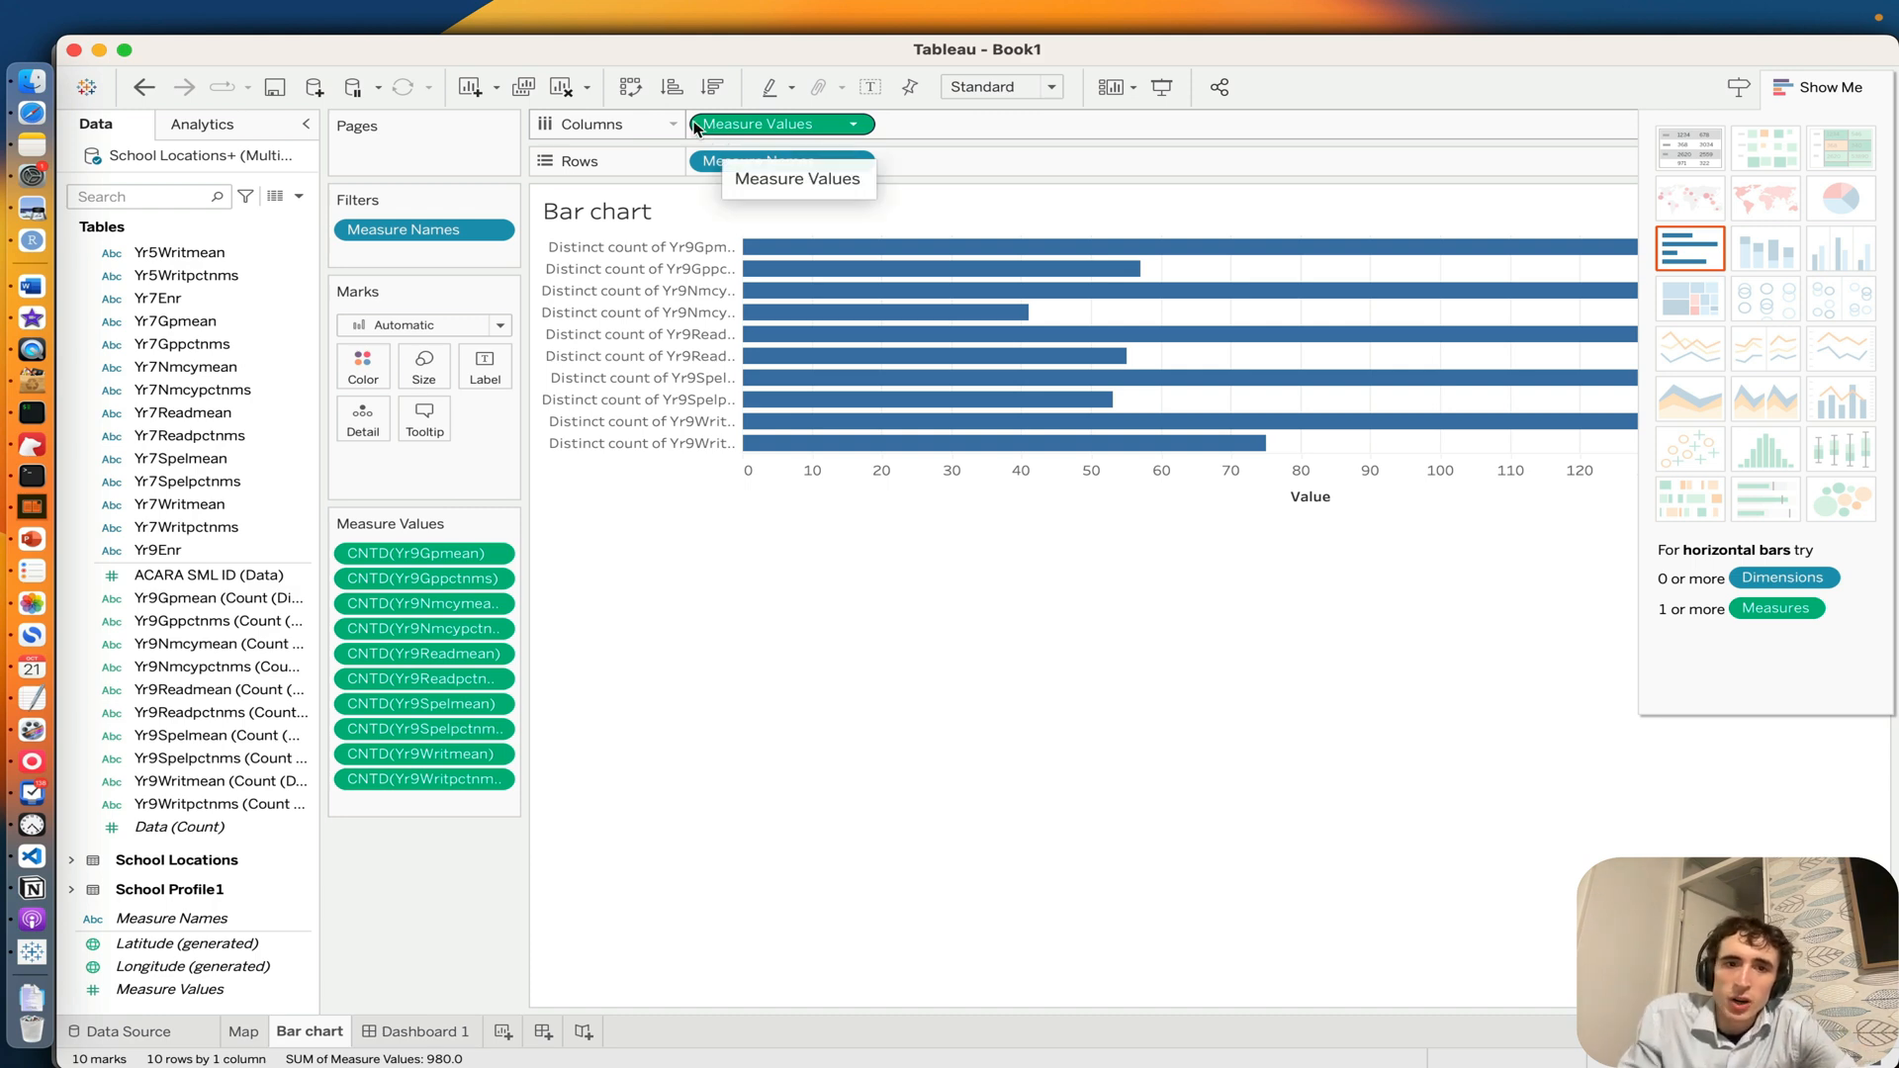
double_click(301, 1033)
type("Year 9")
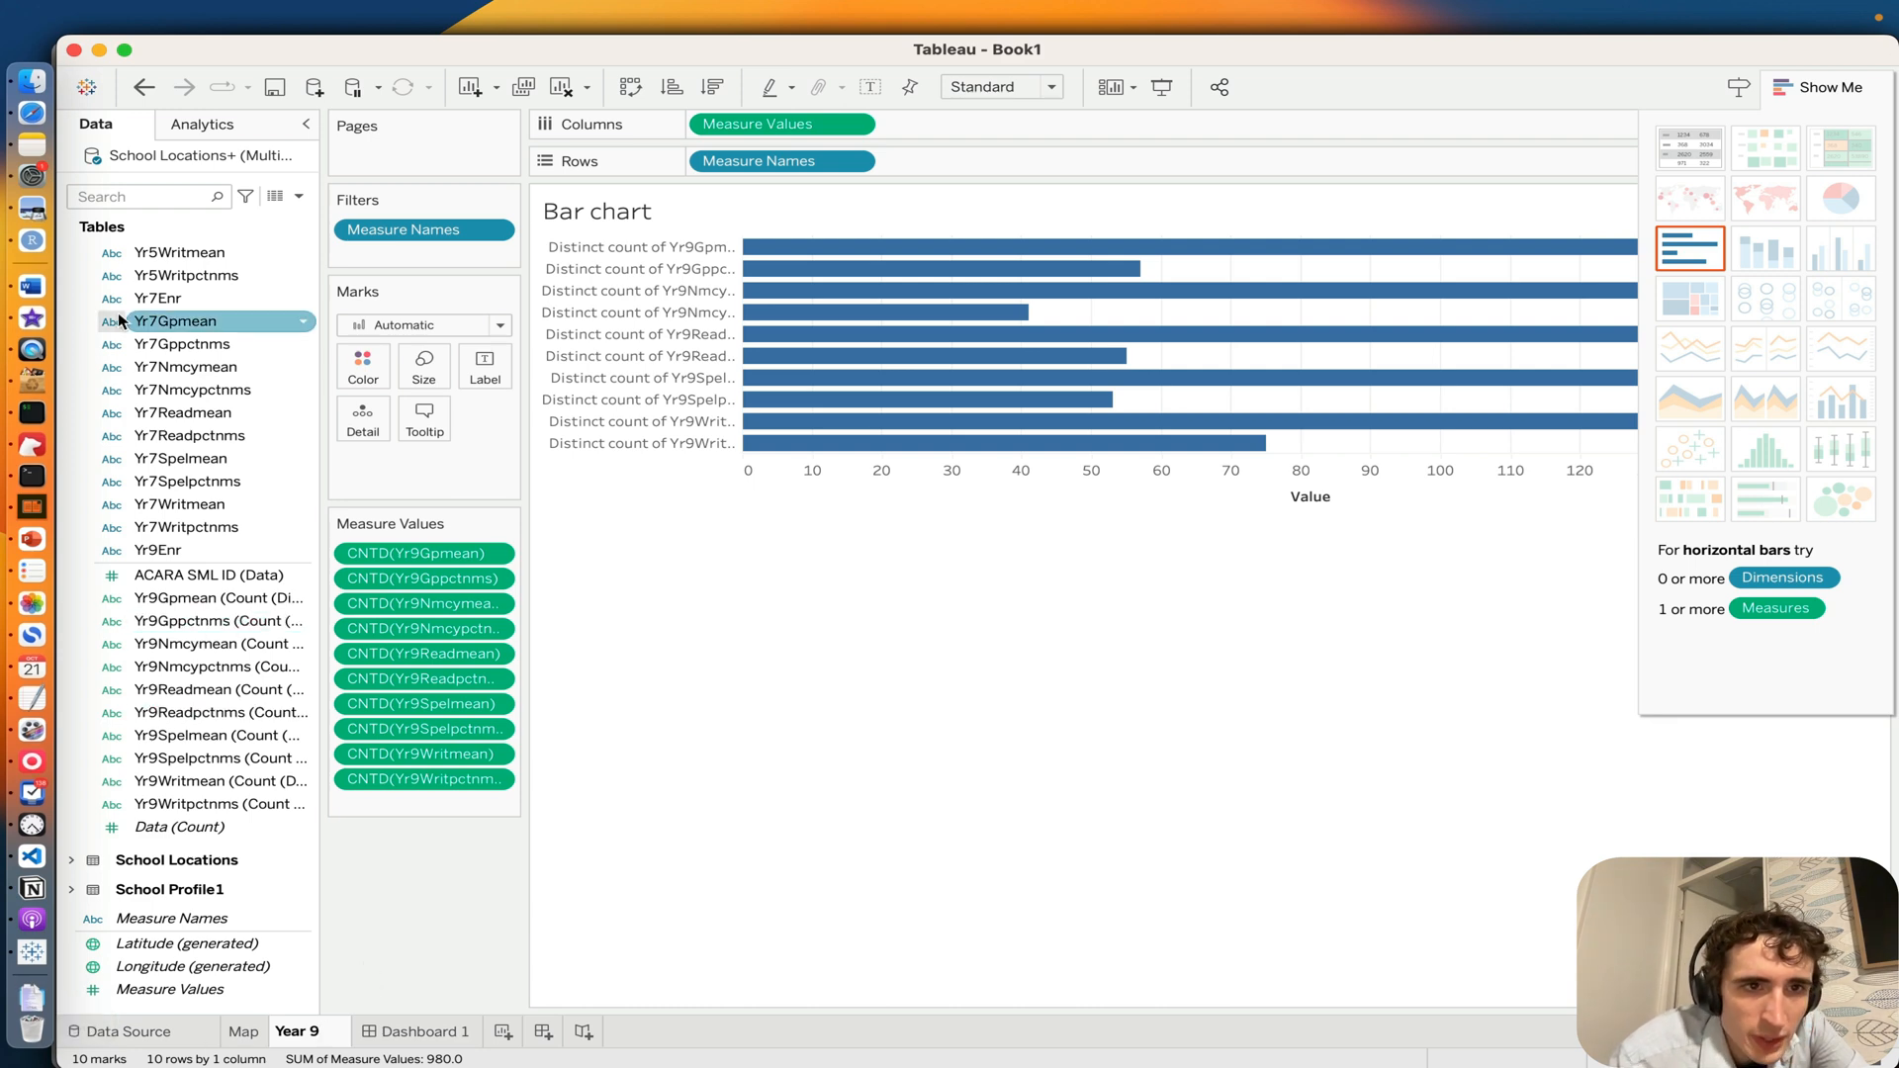
Step: Examine the Data Dictionary of the school_stats Queensland file for the meaning of the result field names
left_click(128, 1030)
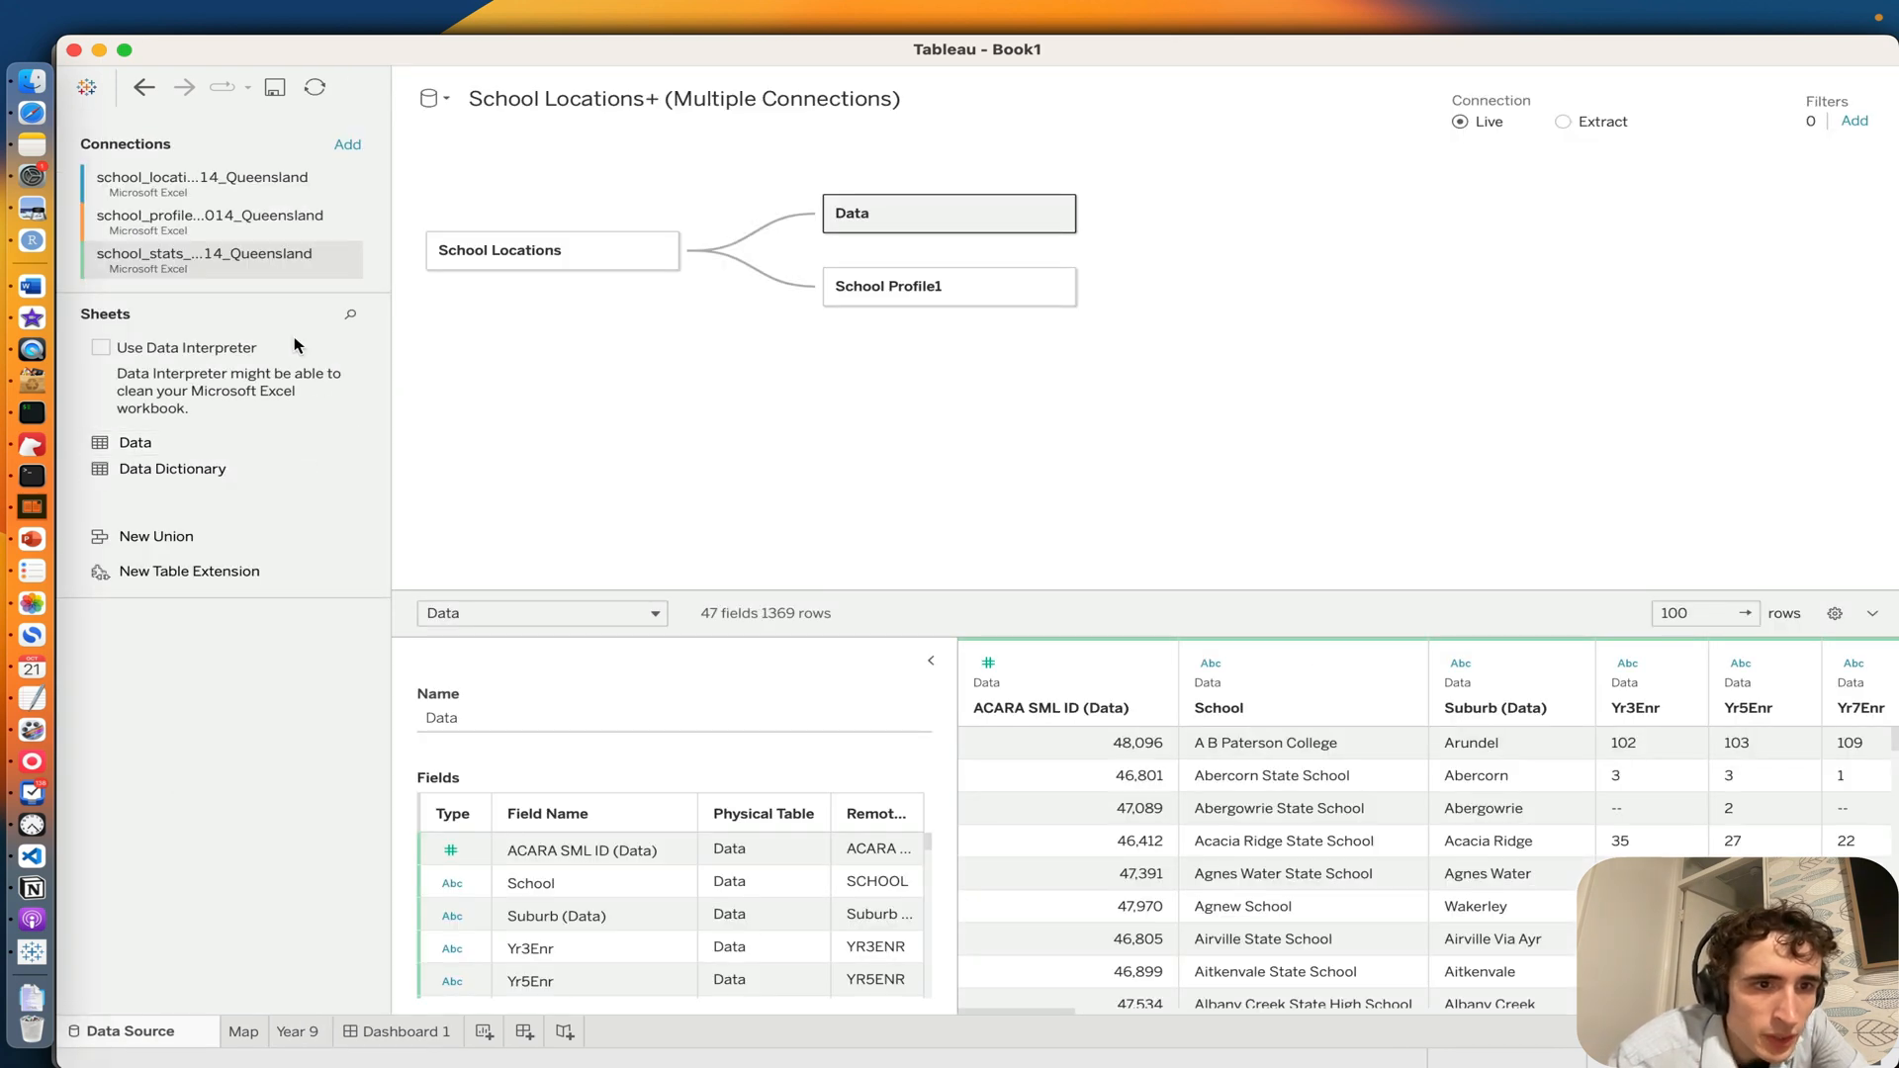
left_click(263, 233)
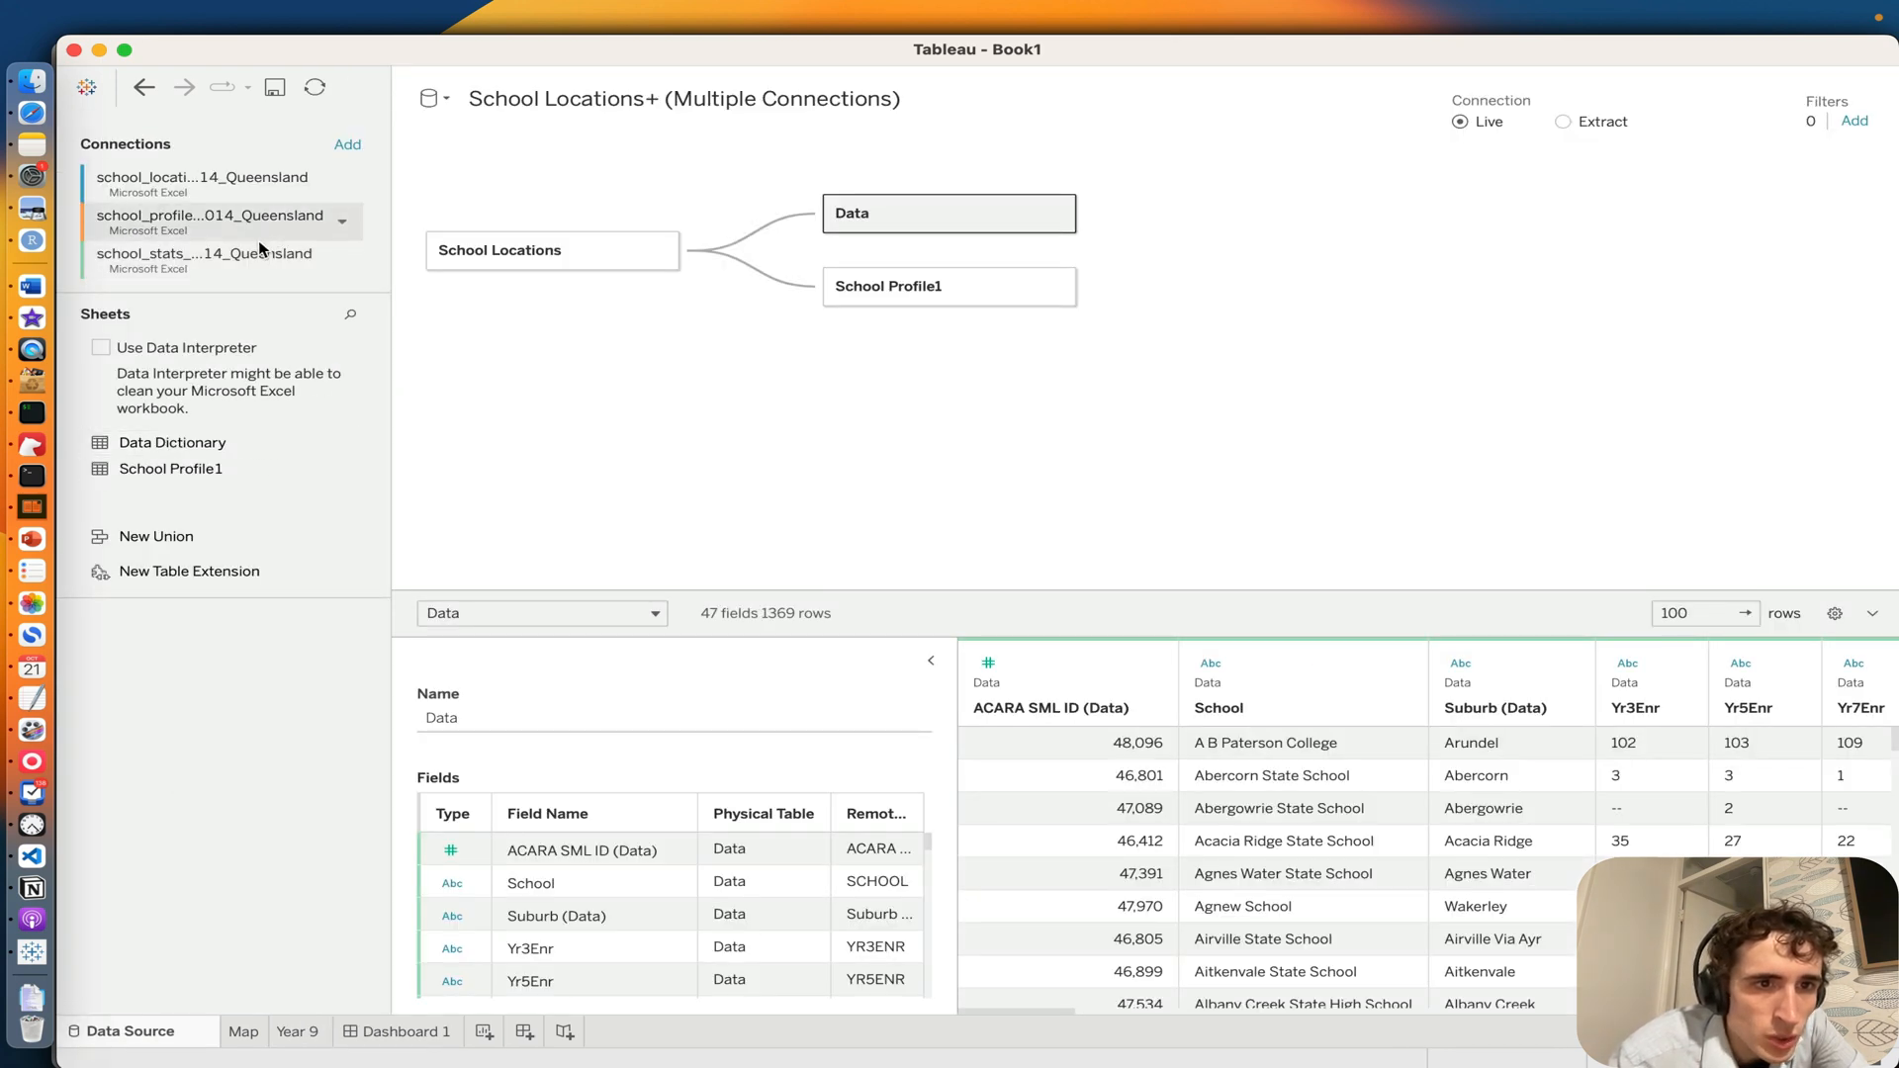
left_click(248, 266)
left_click(262, 474)
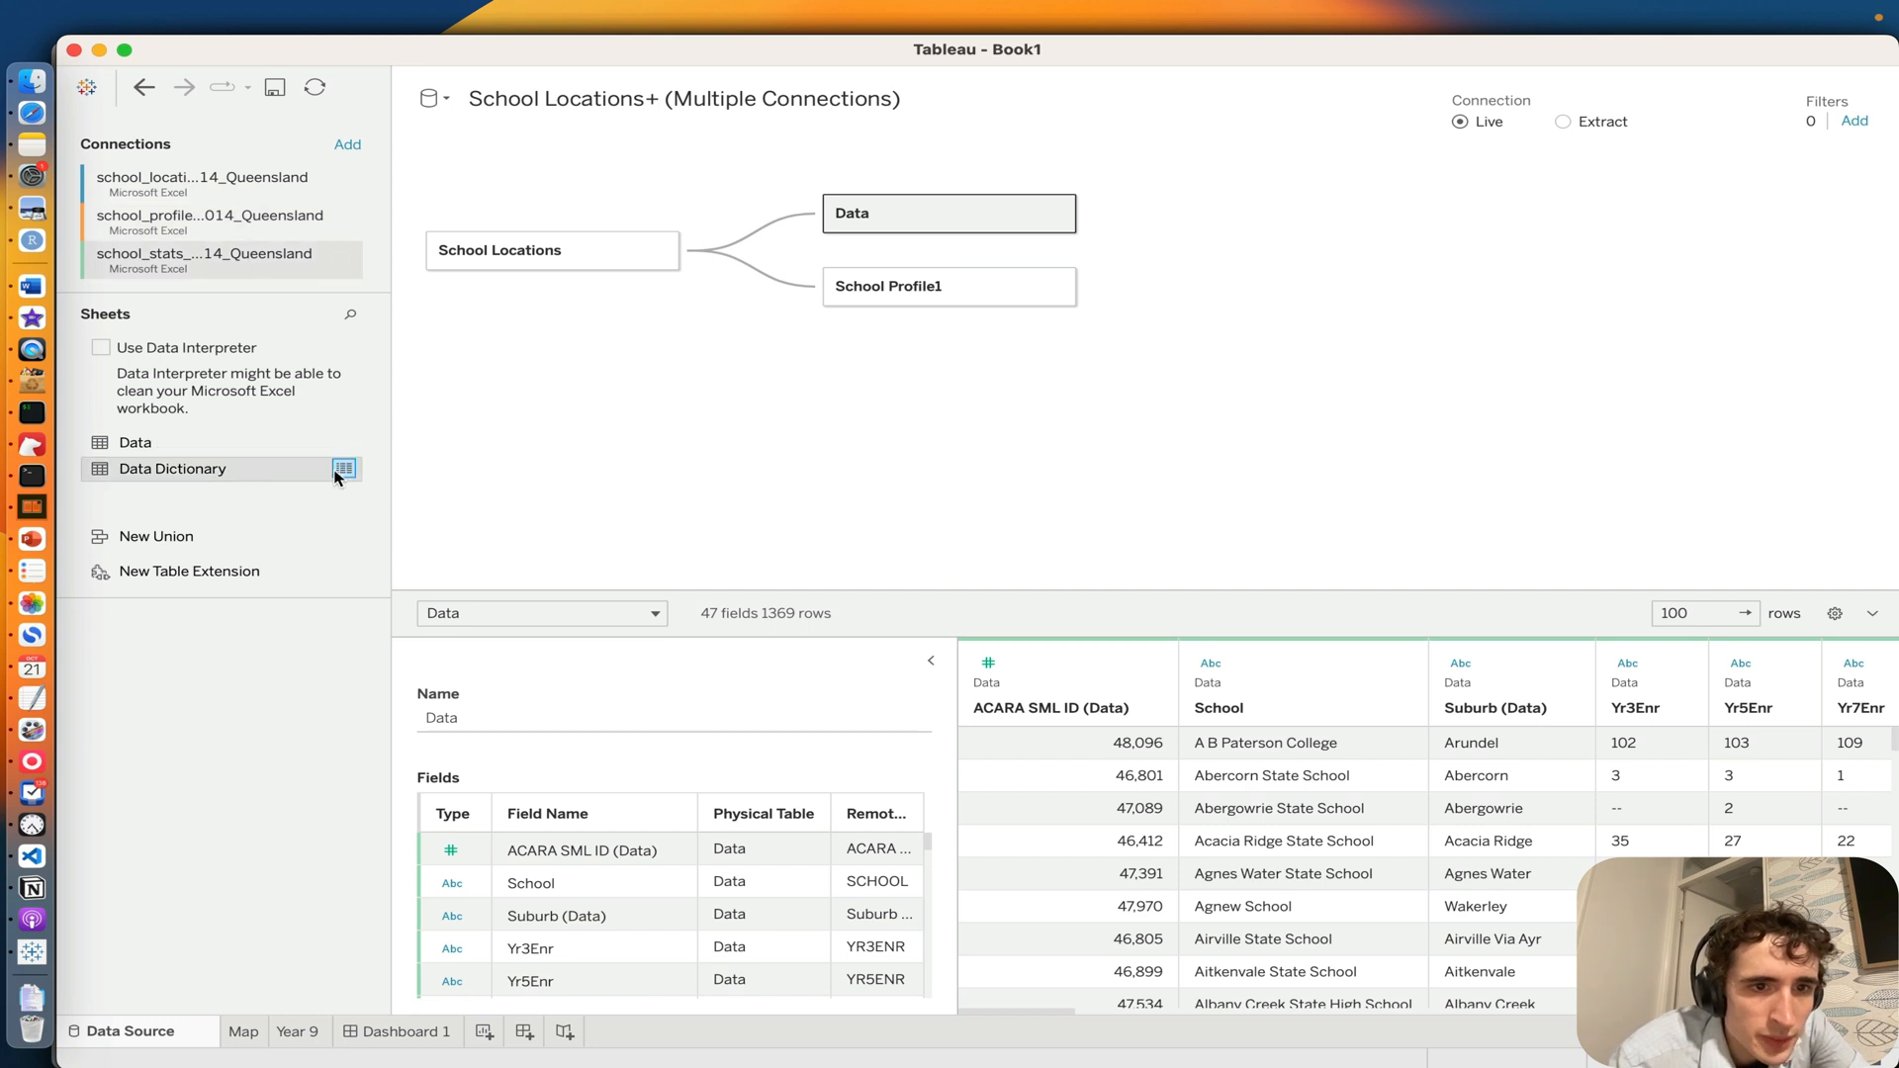
left_click(343, 470)
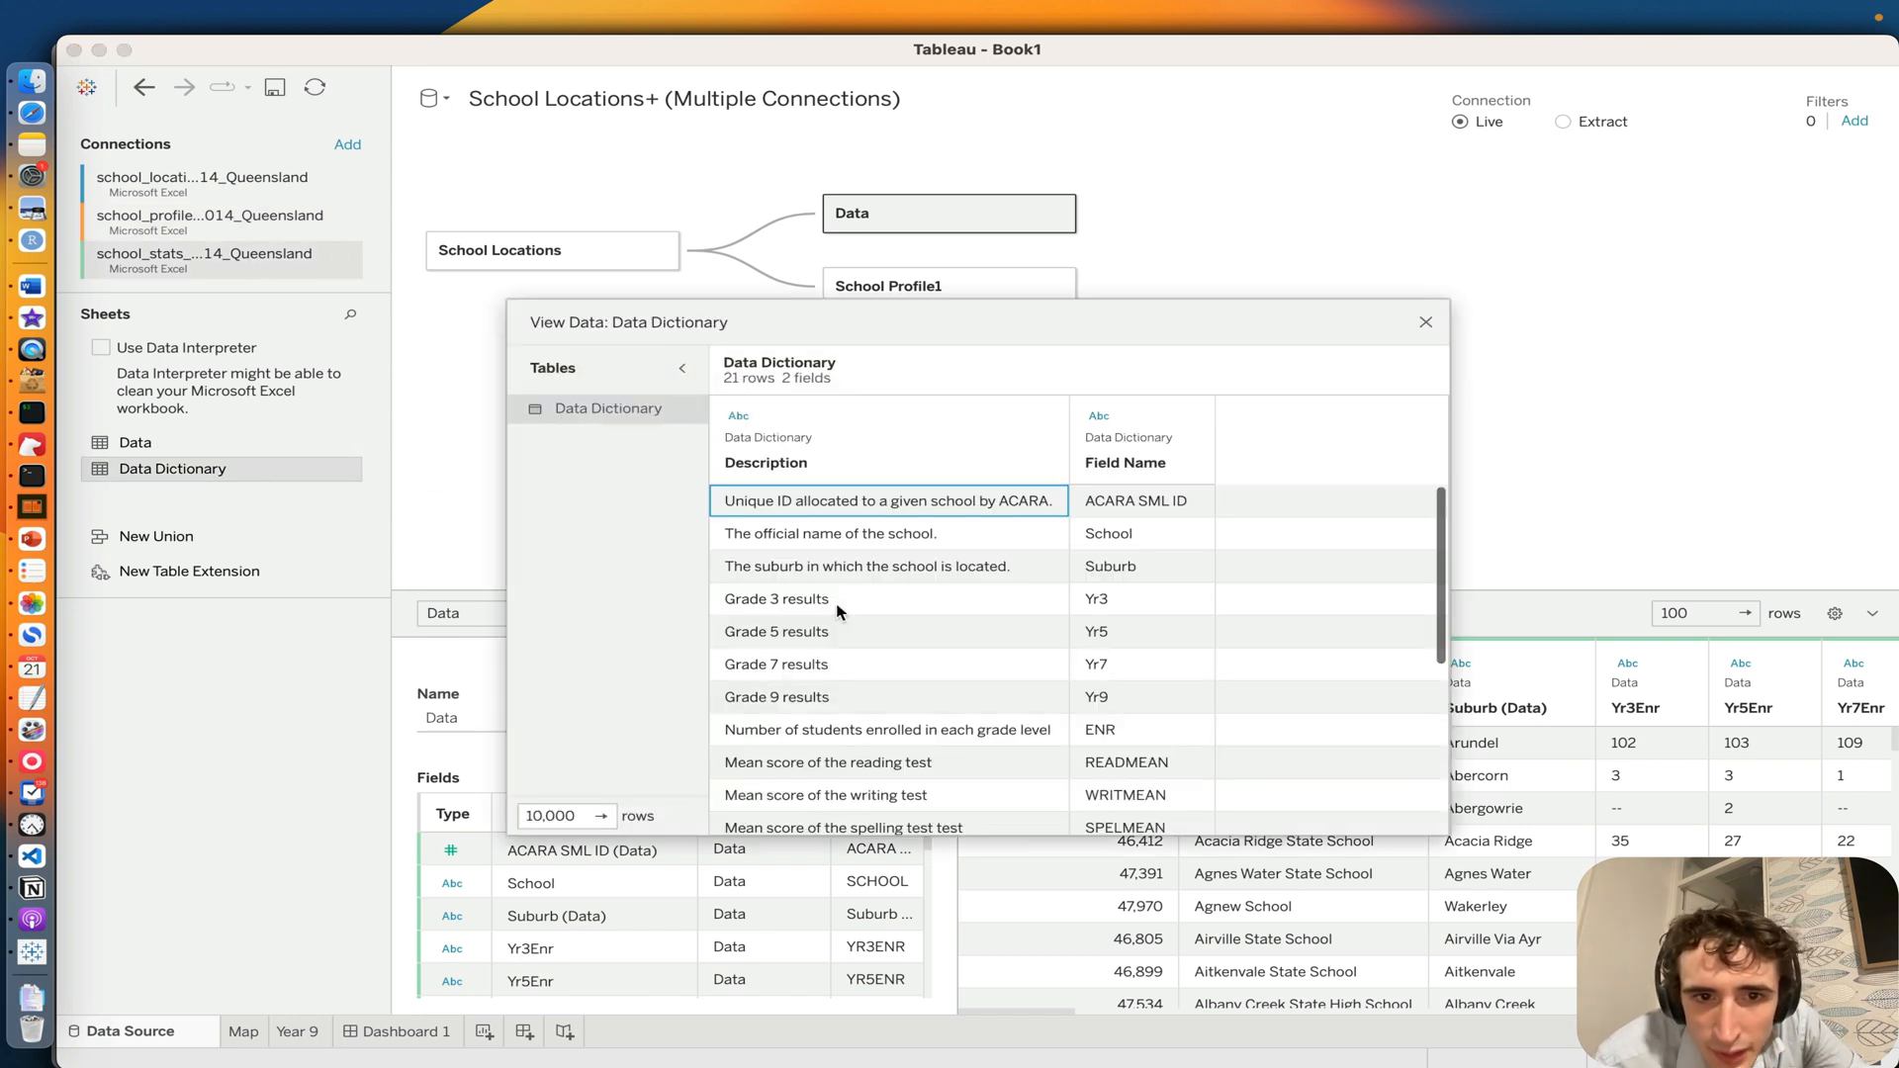
scroll(836, 611, "down", 5)
scroll(841, 598, "up", 3)
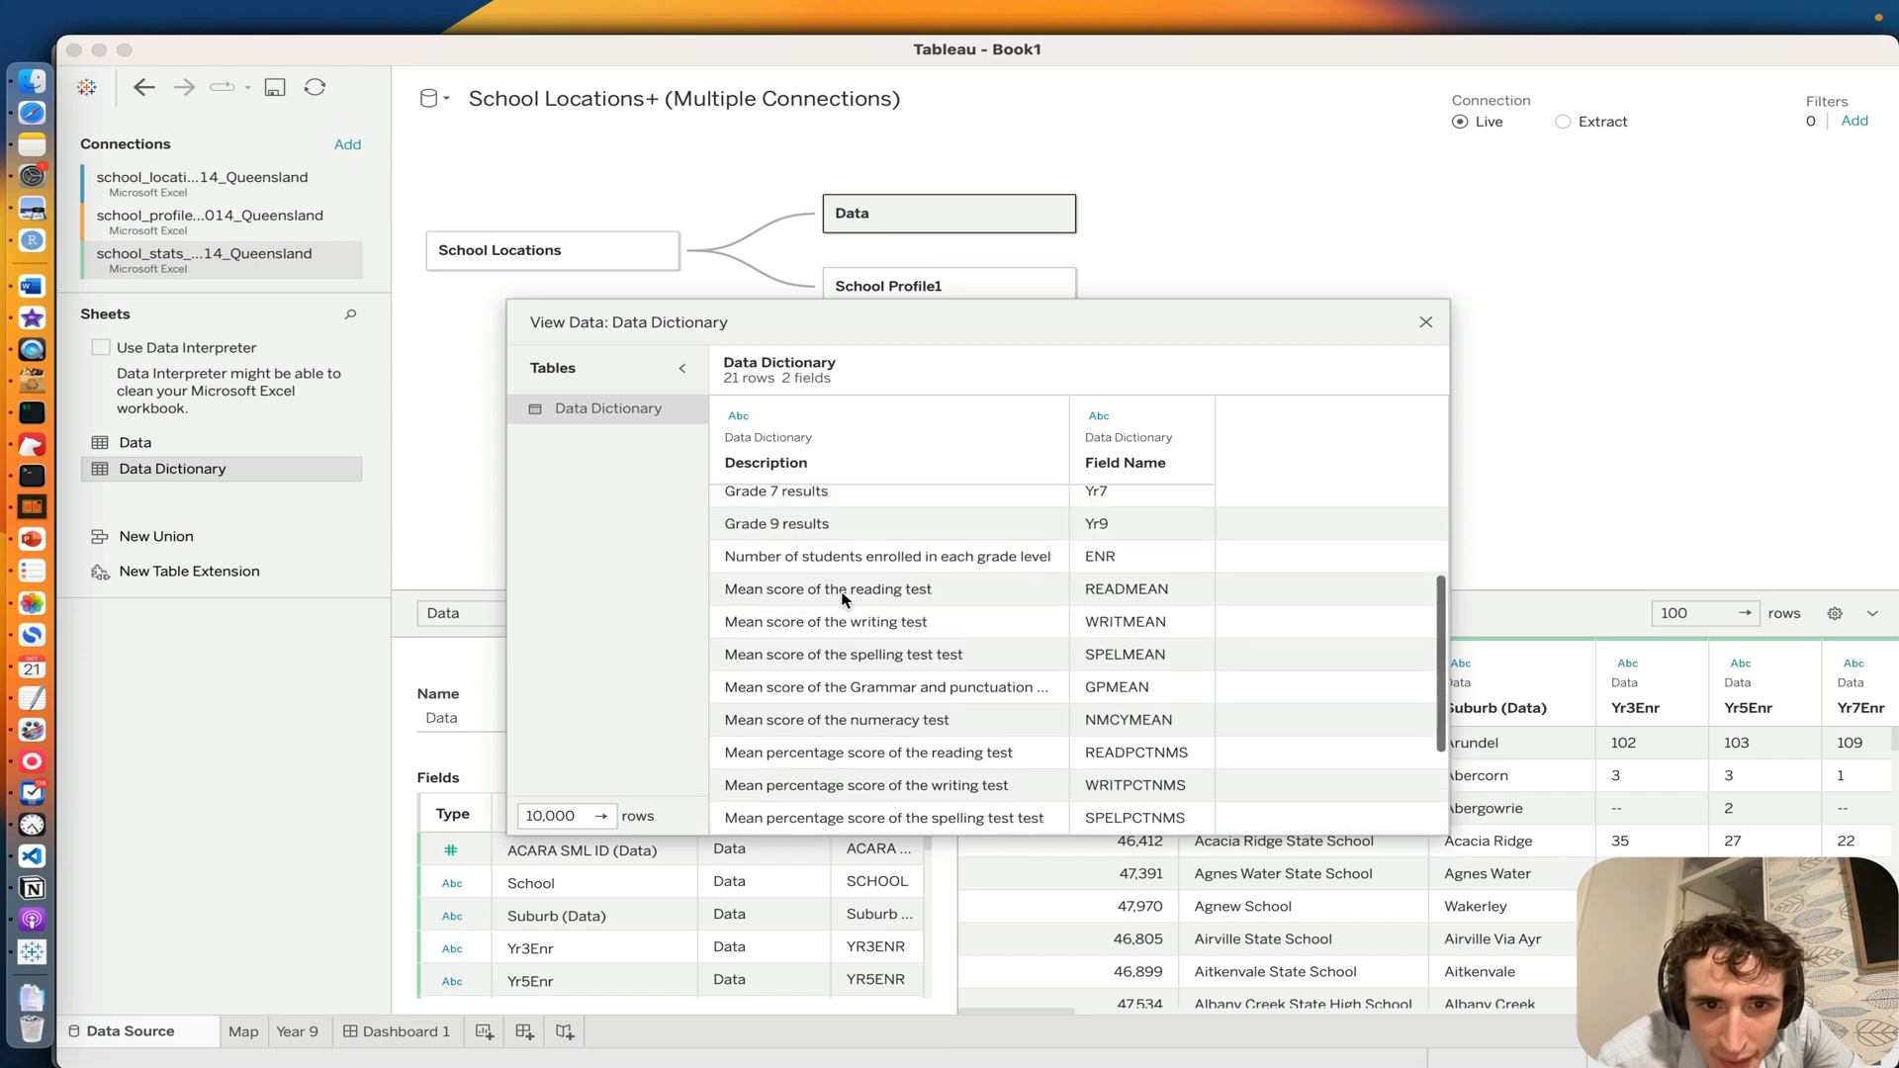
scroll(842, 599, "up", 3)
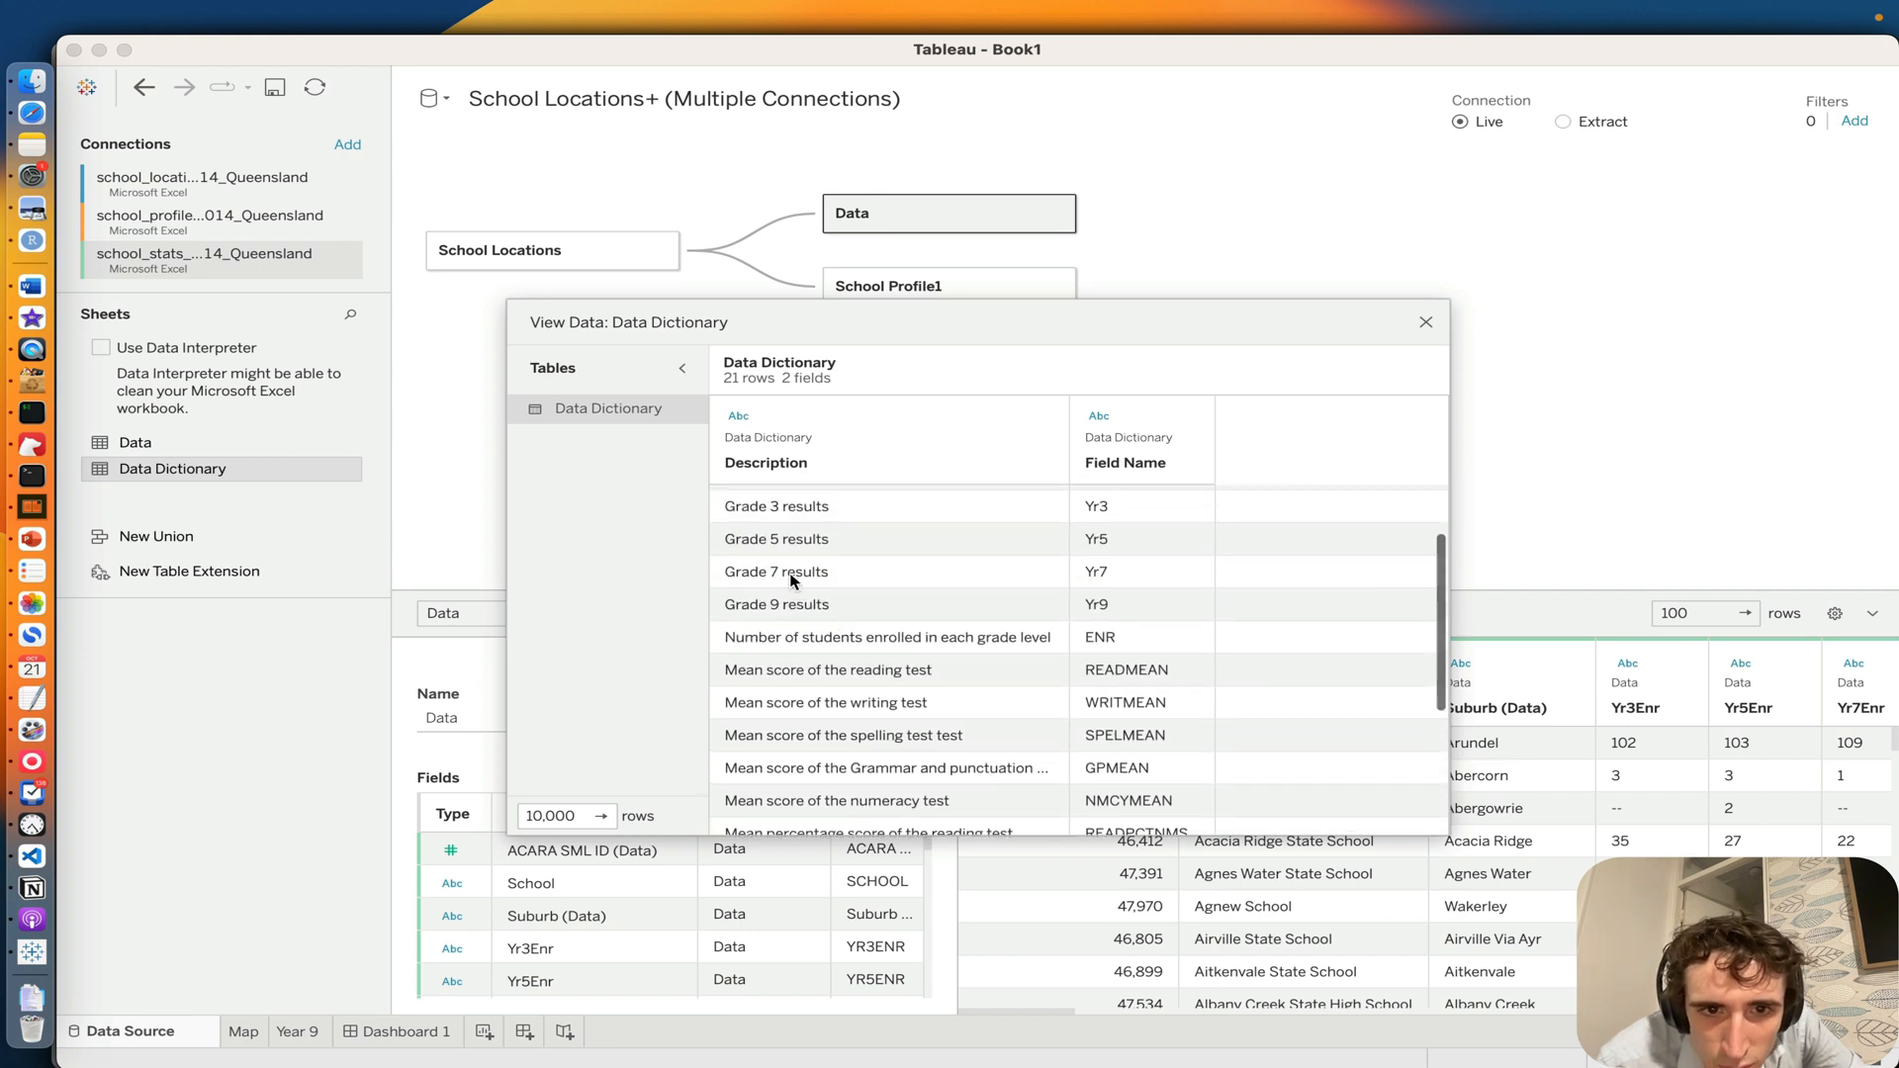
scroll(793, 582, "up", 3)
scroll(792, 582, "down", 10)
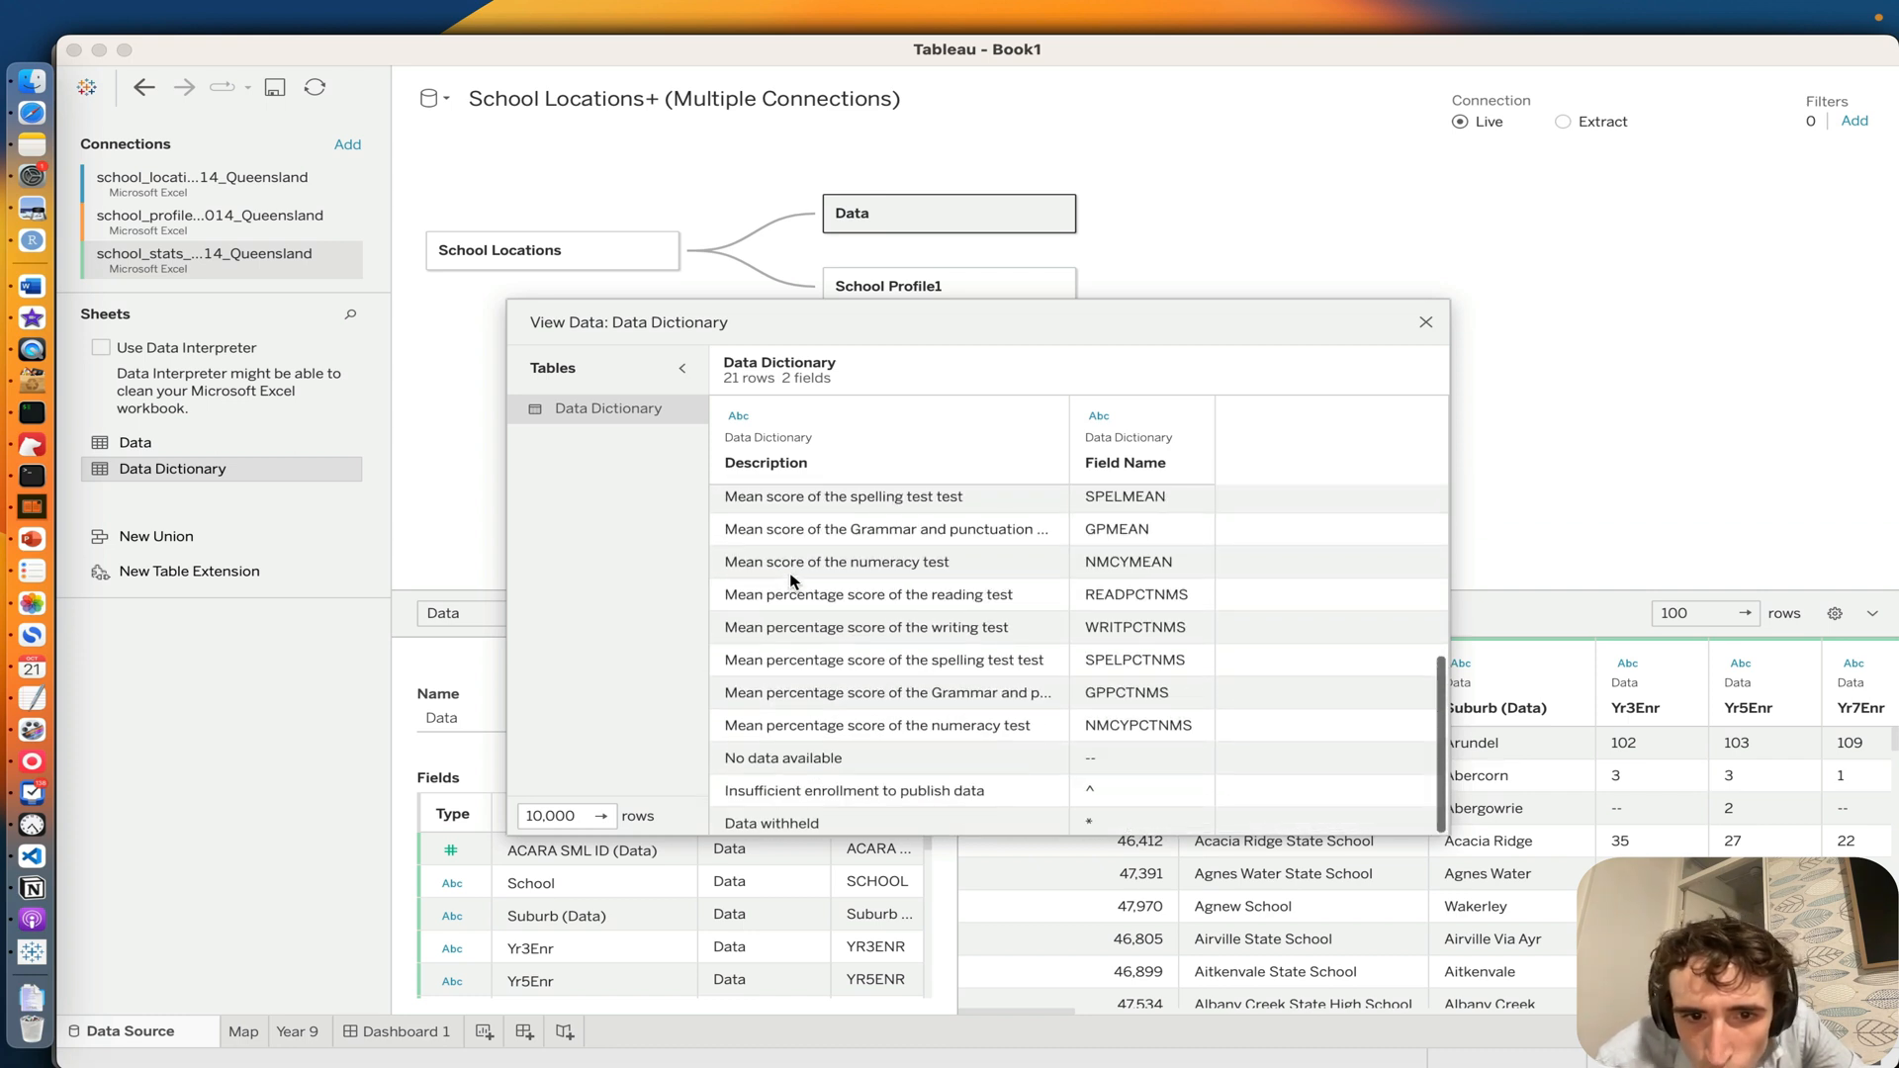
scroll(849, 798, "up", 6)
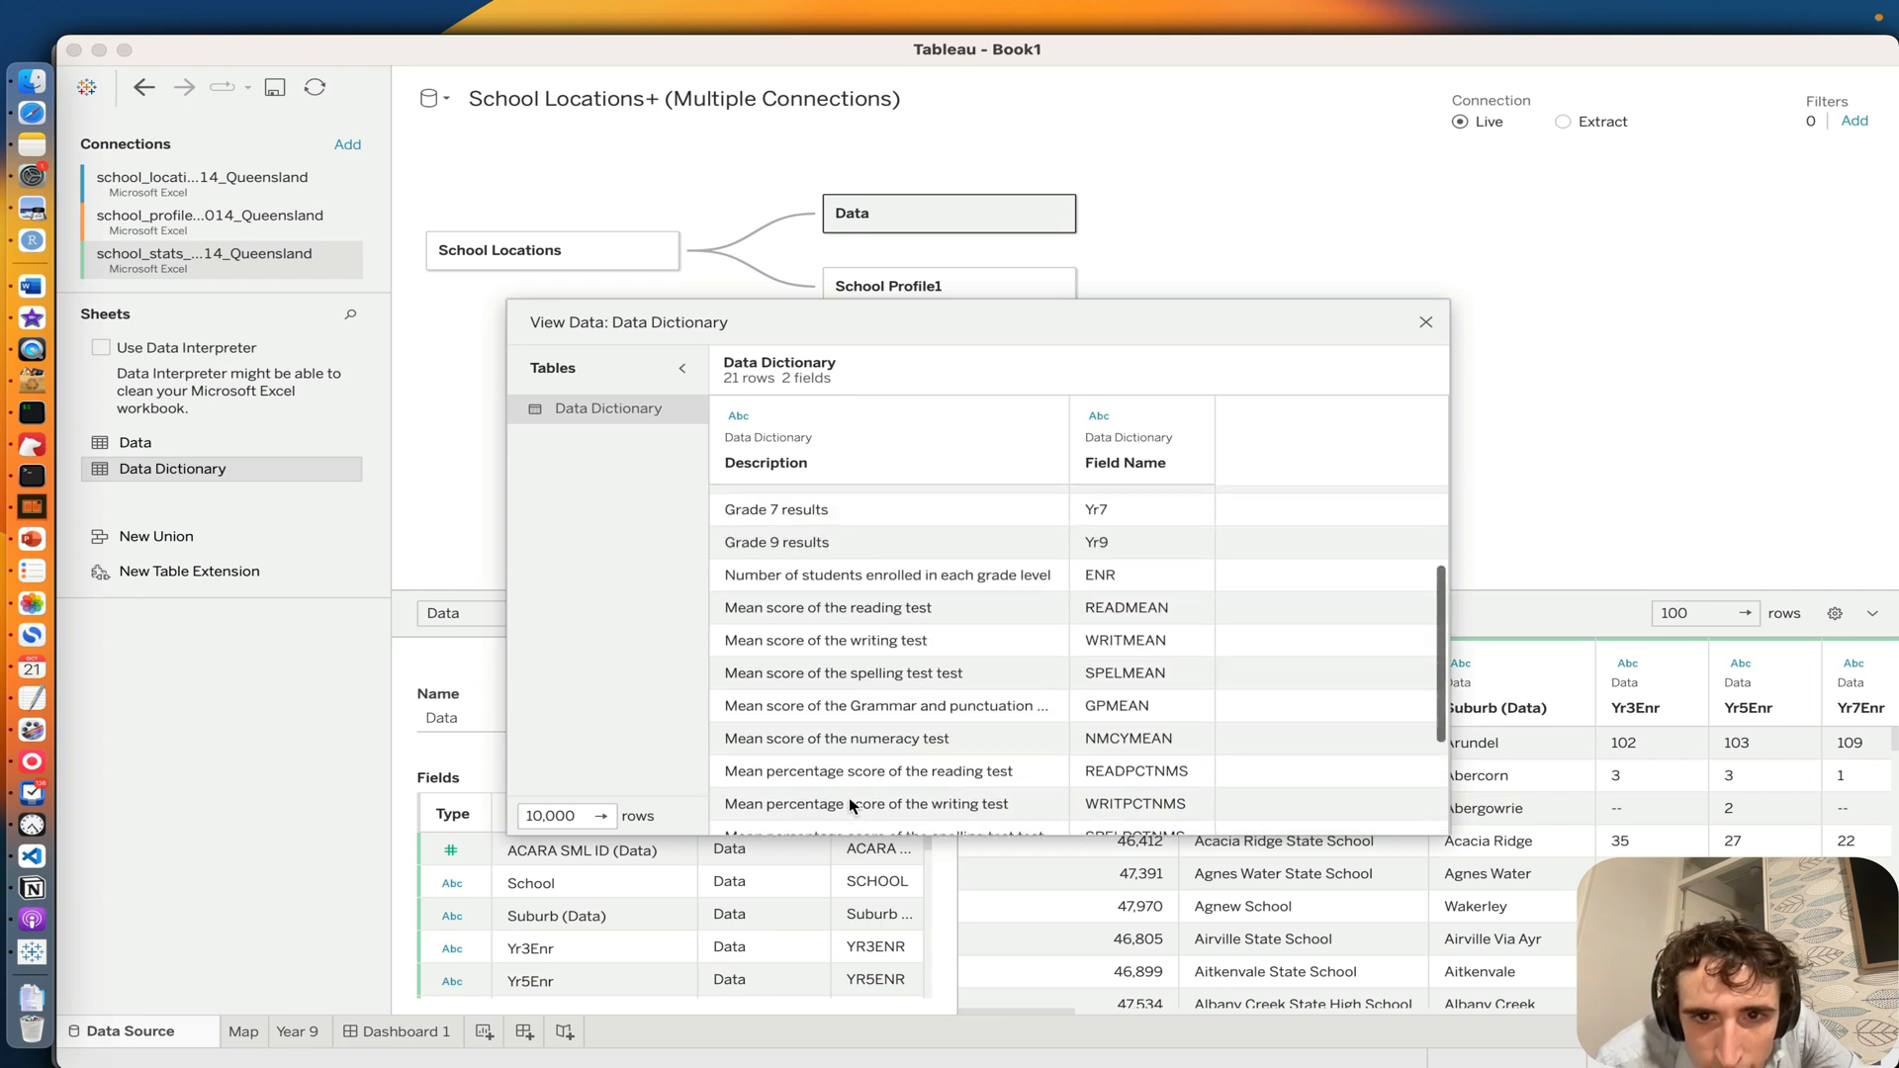
scroll(958, 676, "up", 3)
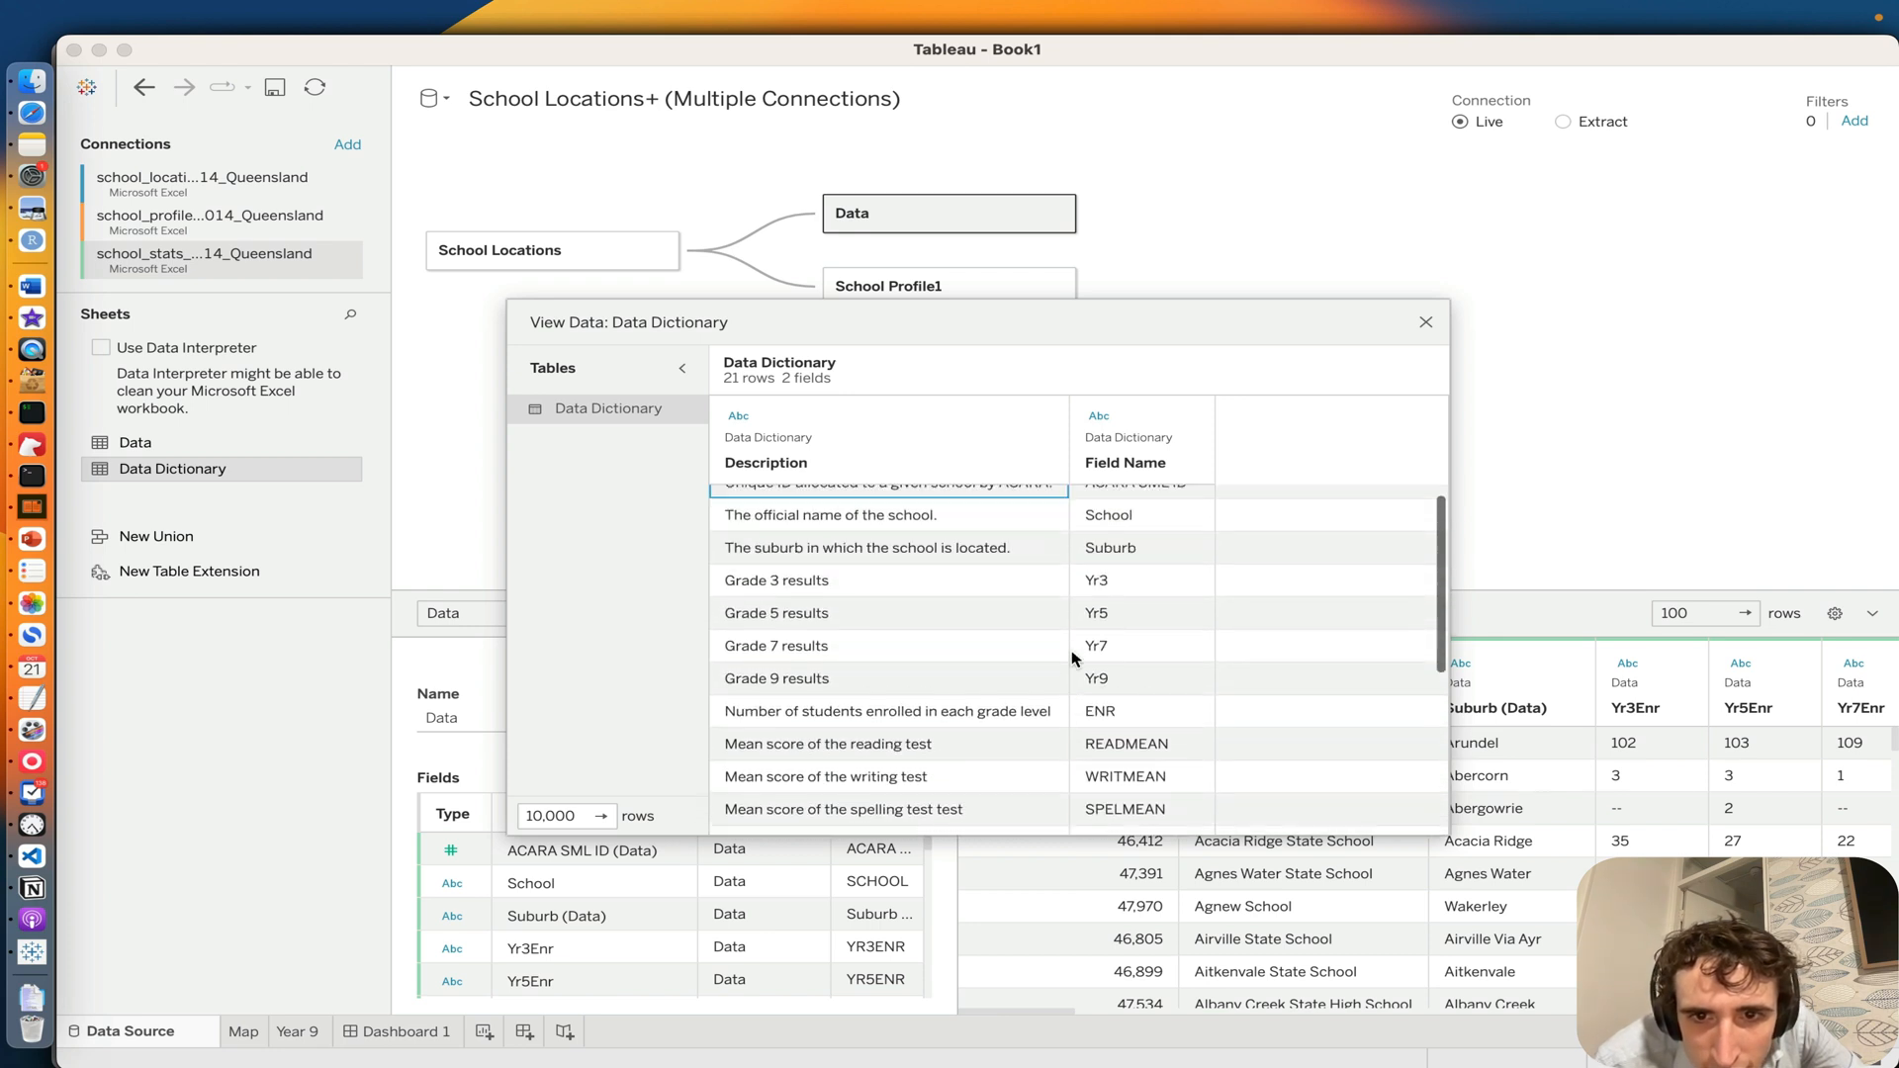
scroll(1087, 594, "down", 7)
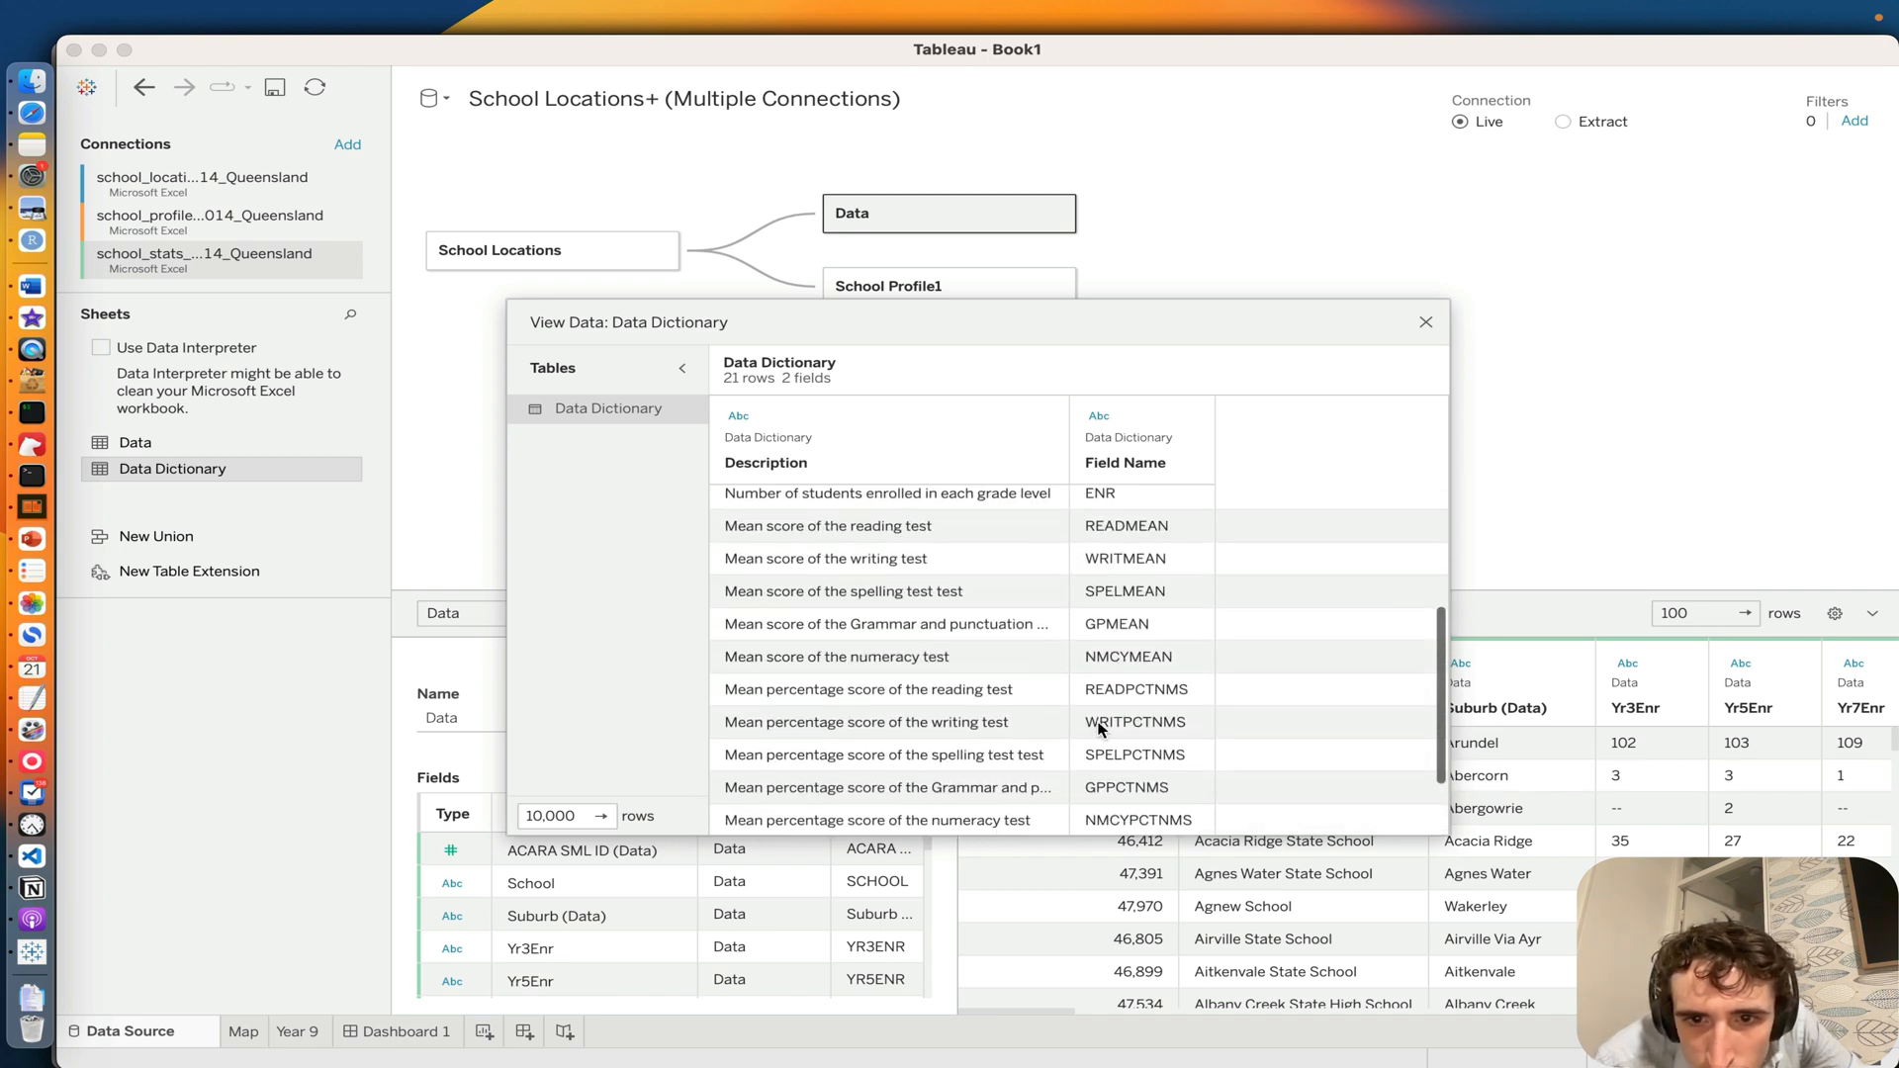
scroll(1167, 712, "down", 1)
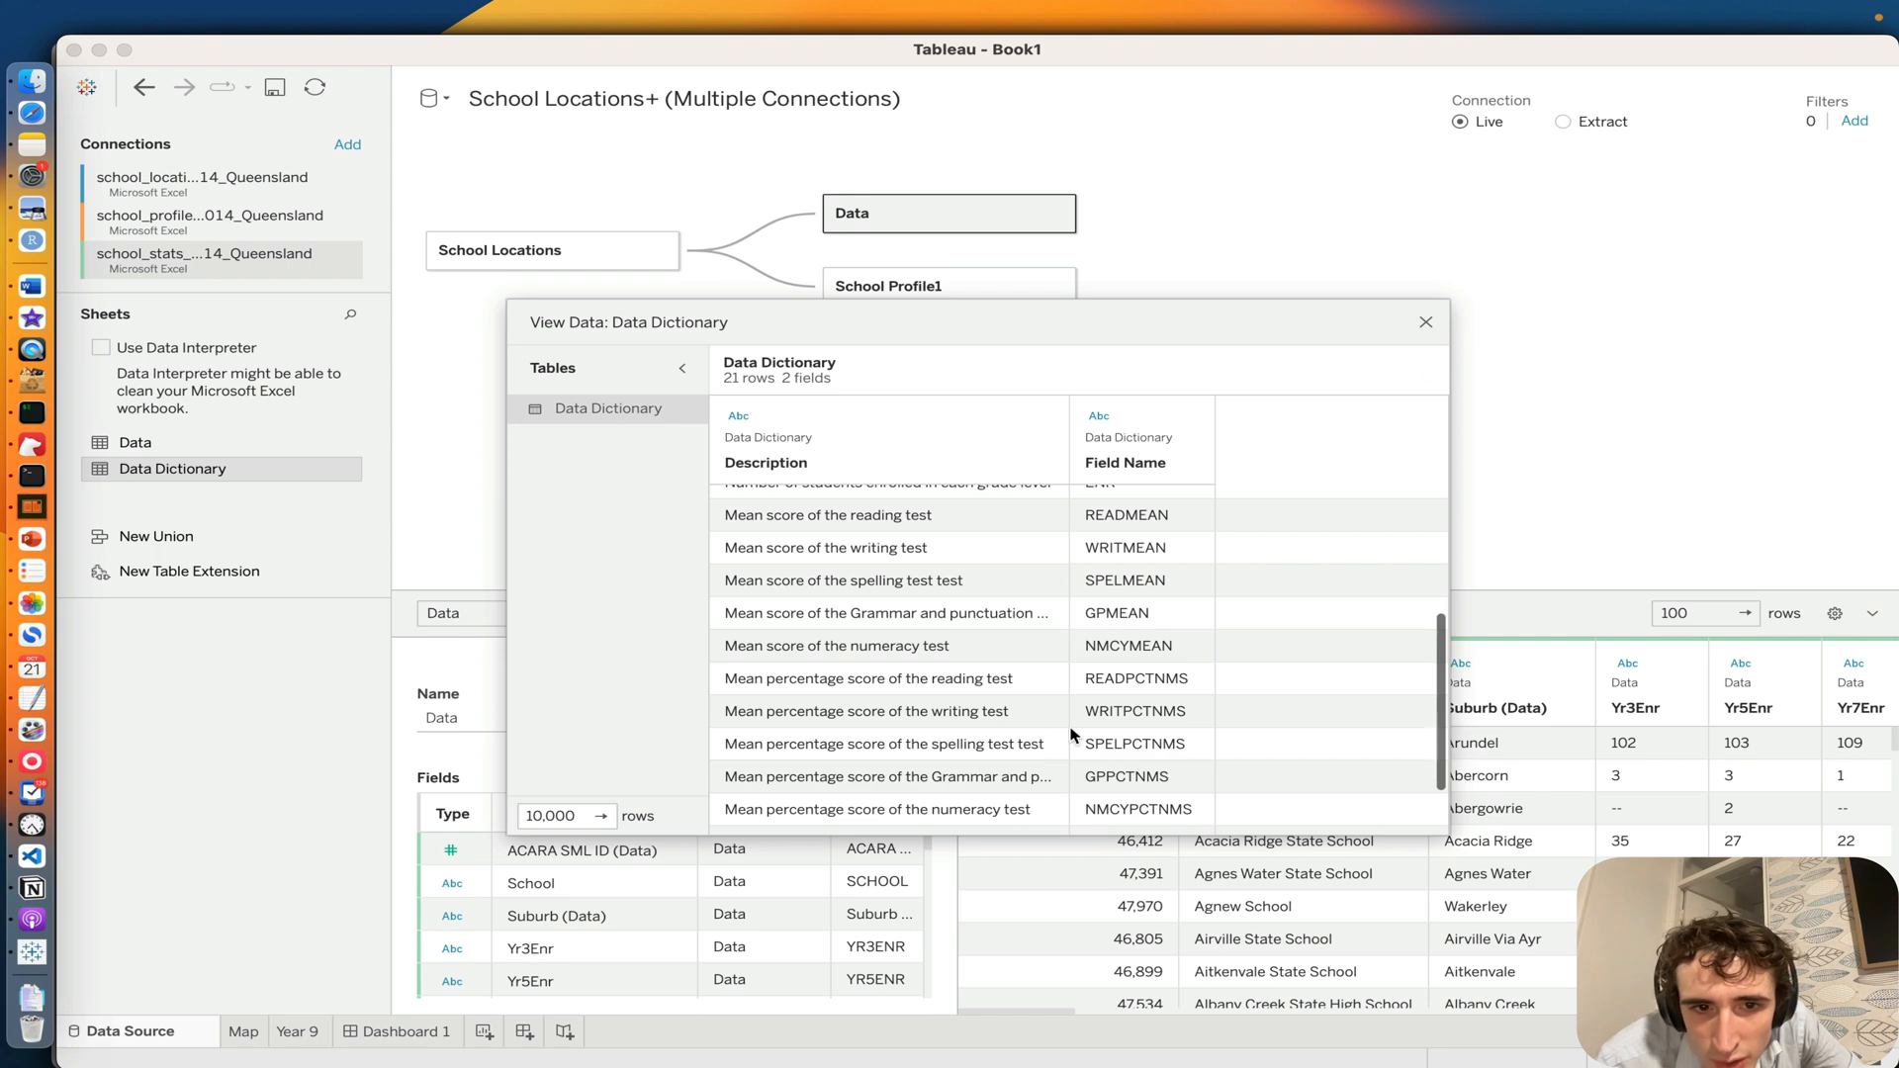
left_click(1426, 324)
Step: Rename the Year 9 sheet as Year 9 Percentage
left_click(300, 1032)
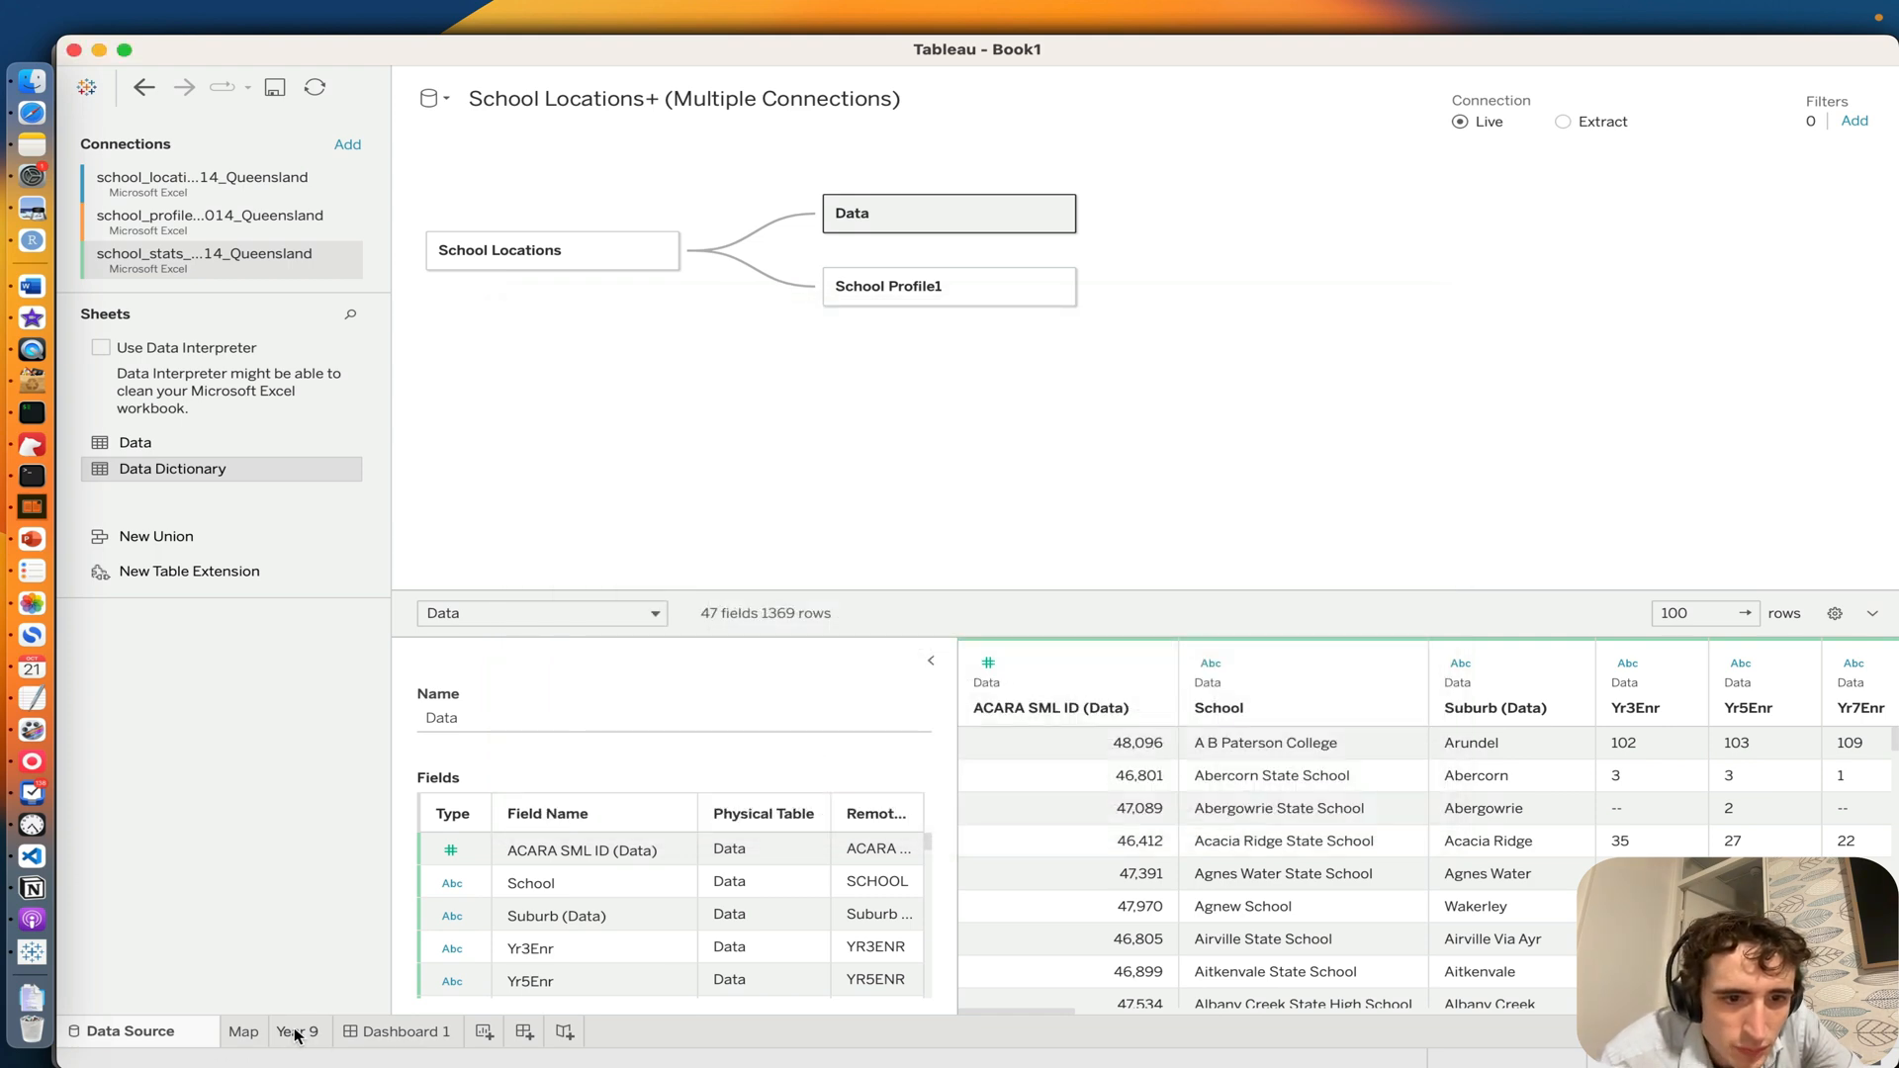
left_click(393, 1032)
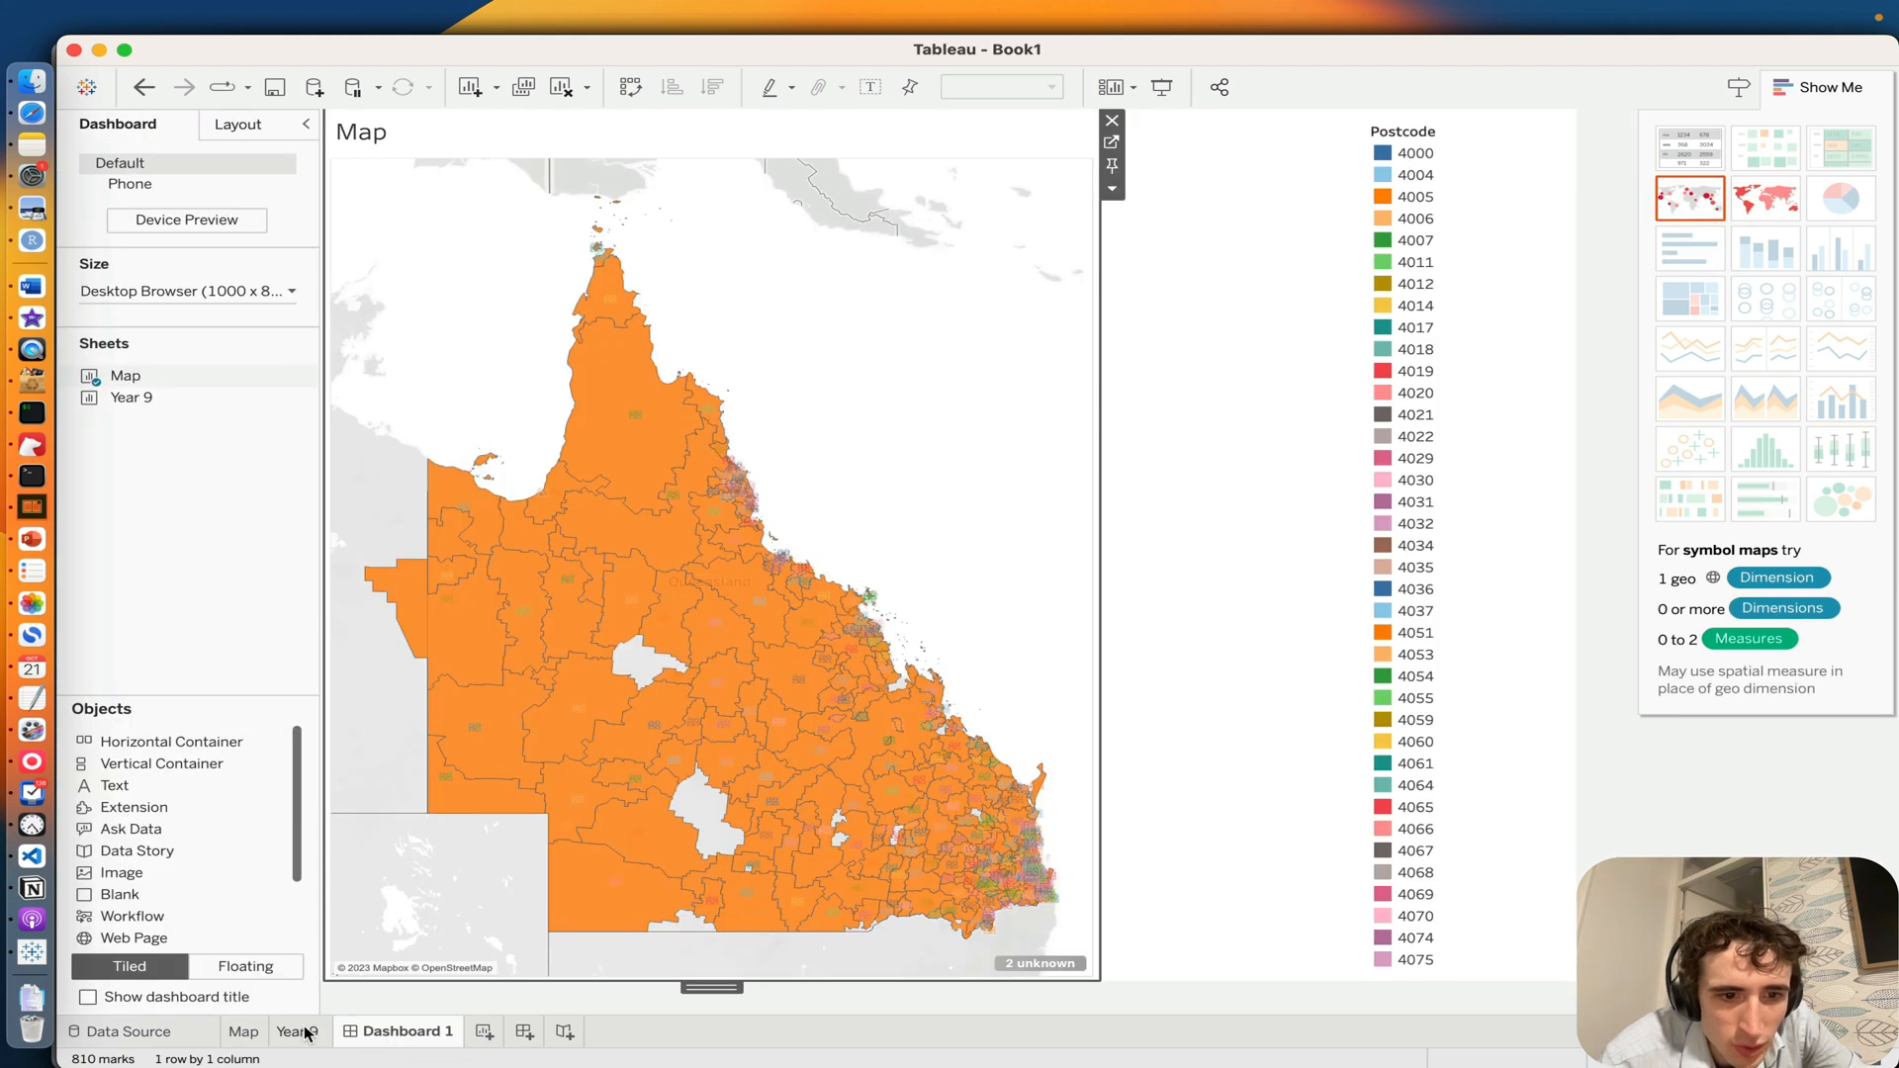
left_click(300, 1032)
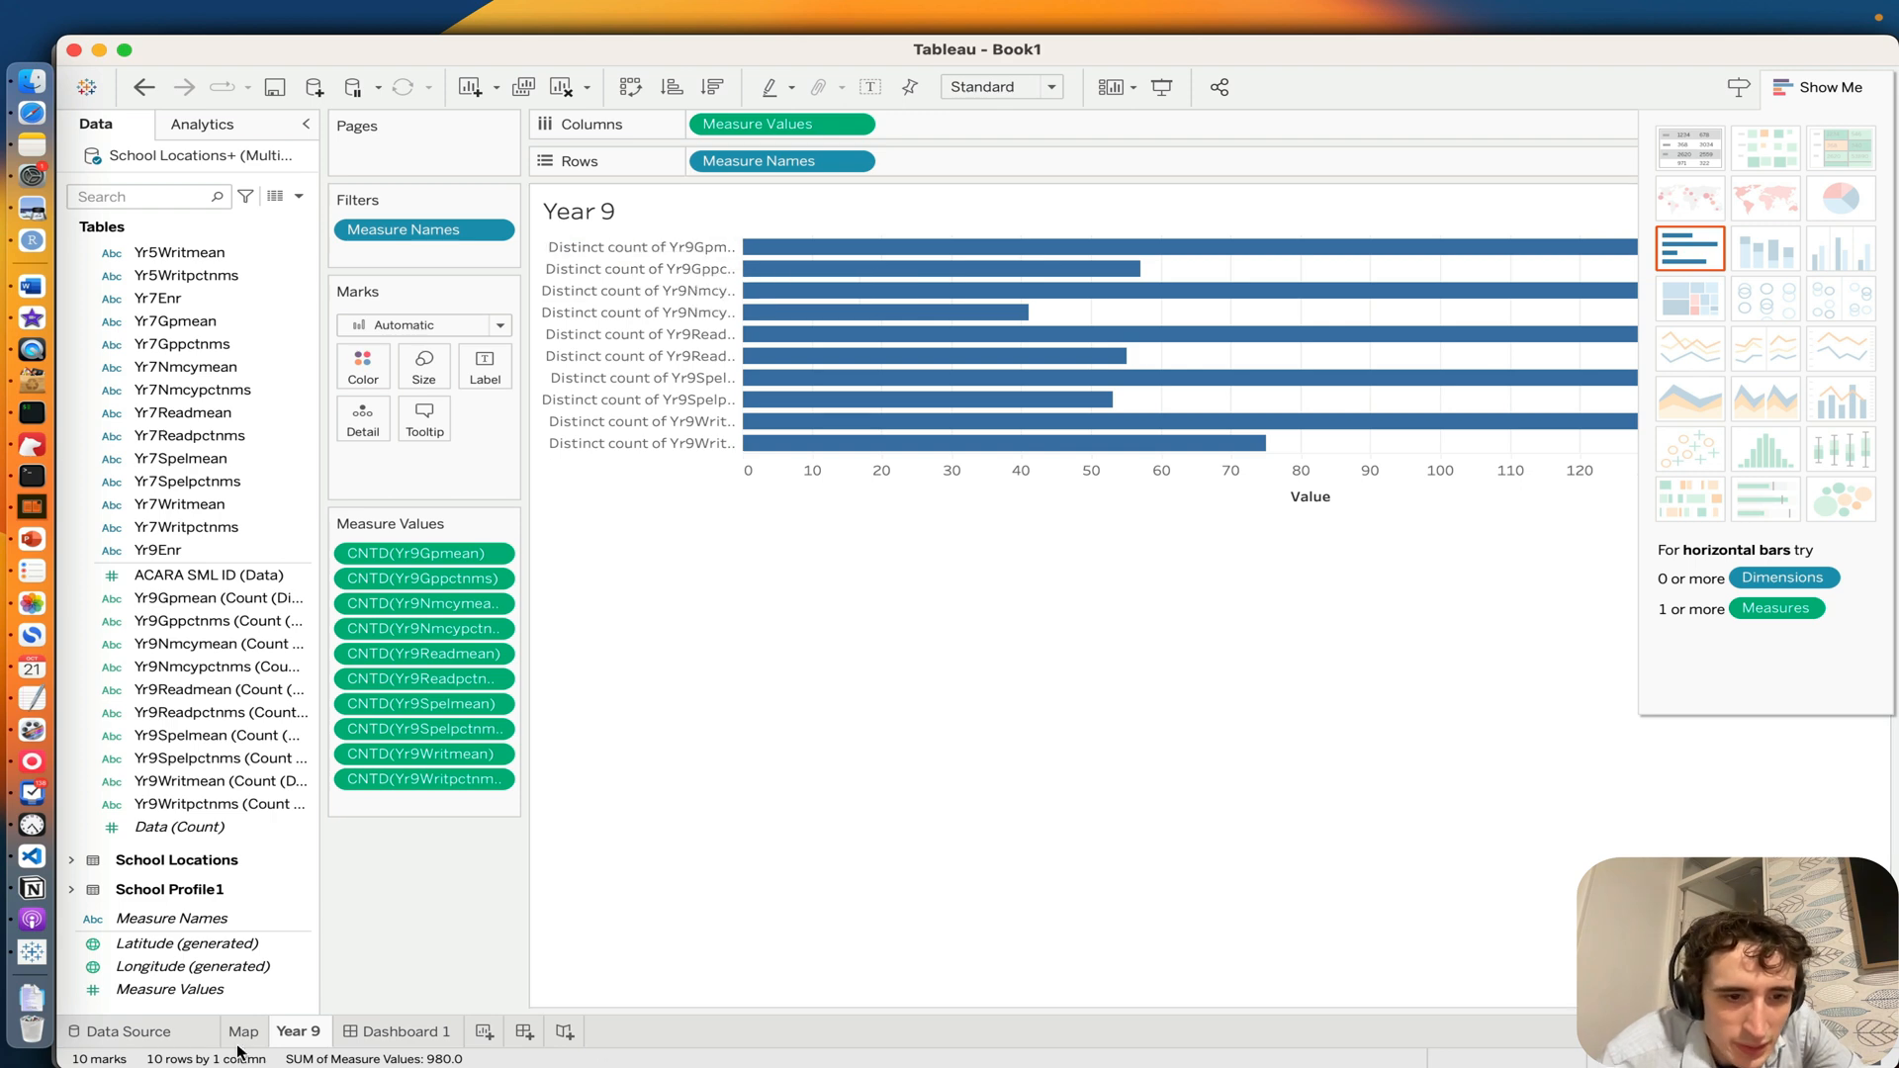
double_click(292, 1036)
key("Right")
type("P")
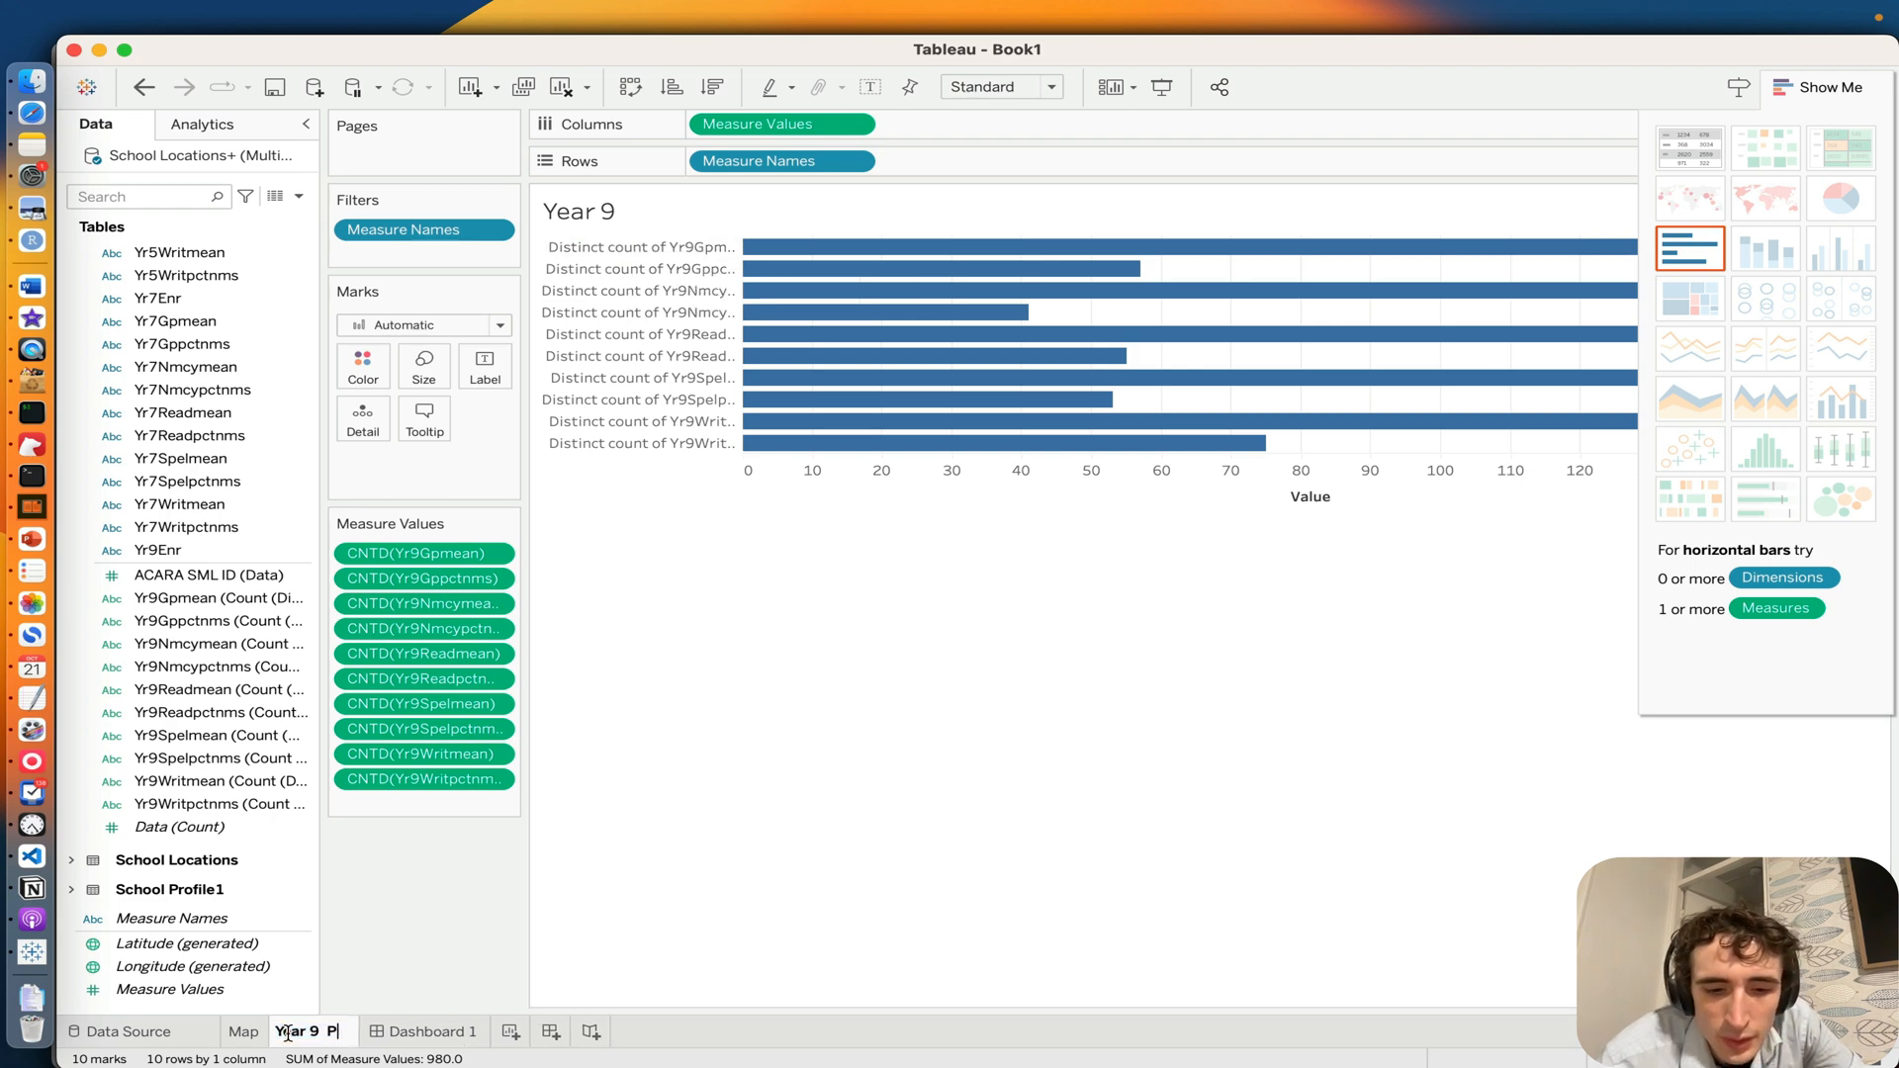
type("ercentage")
key("Return")
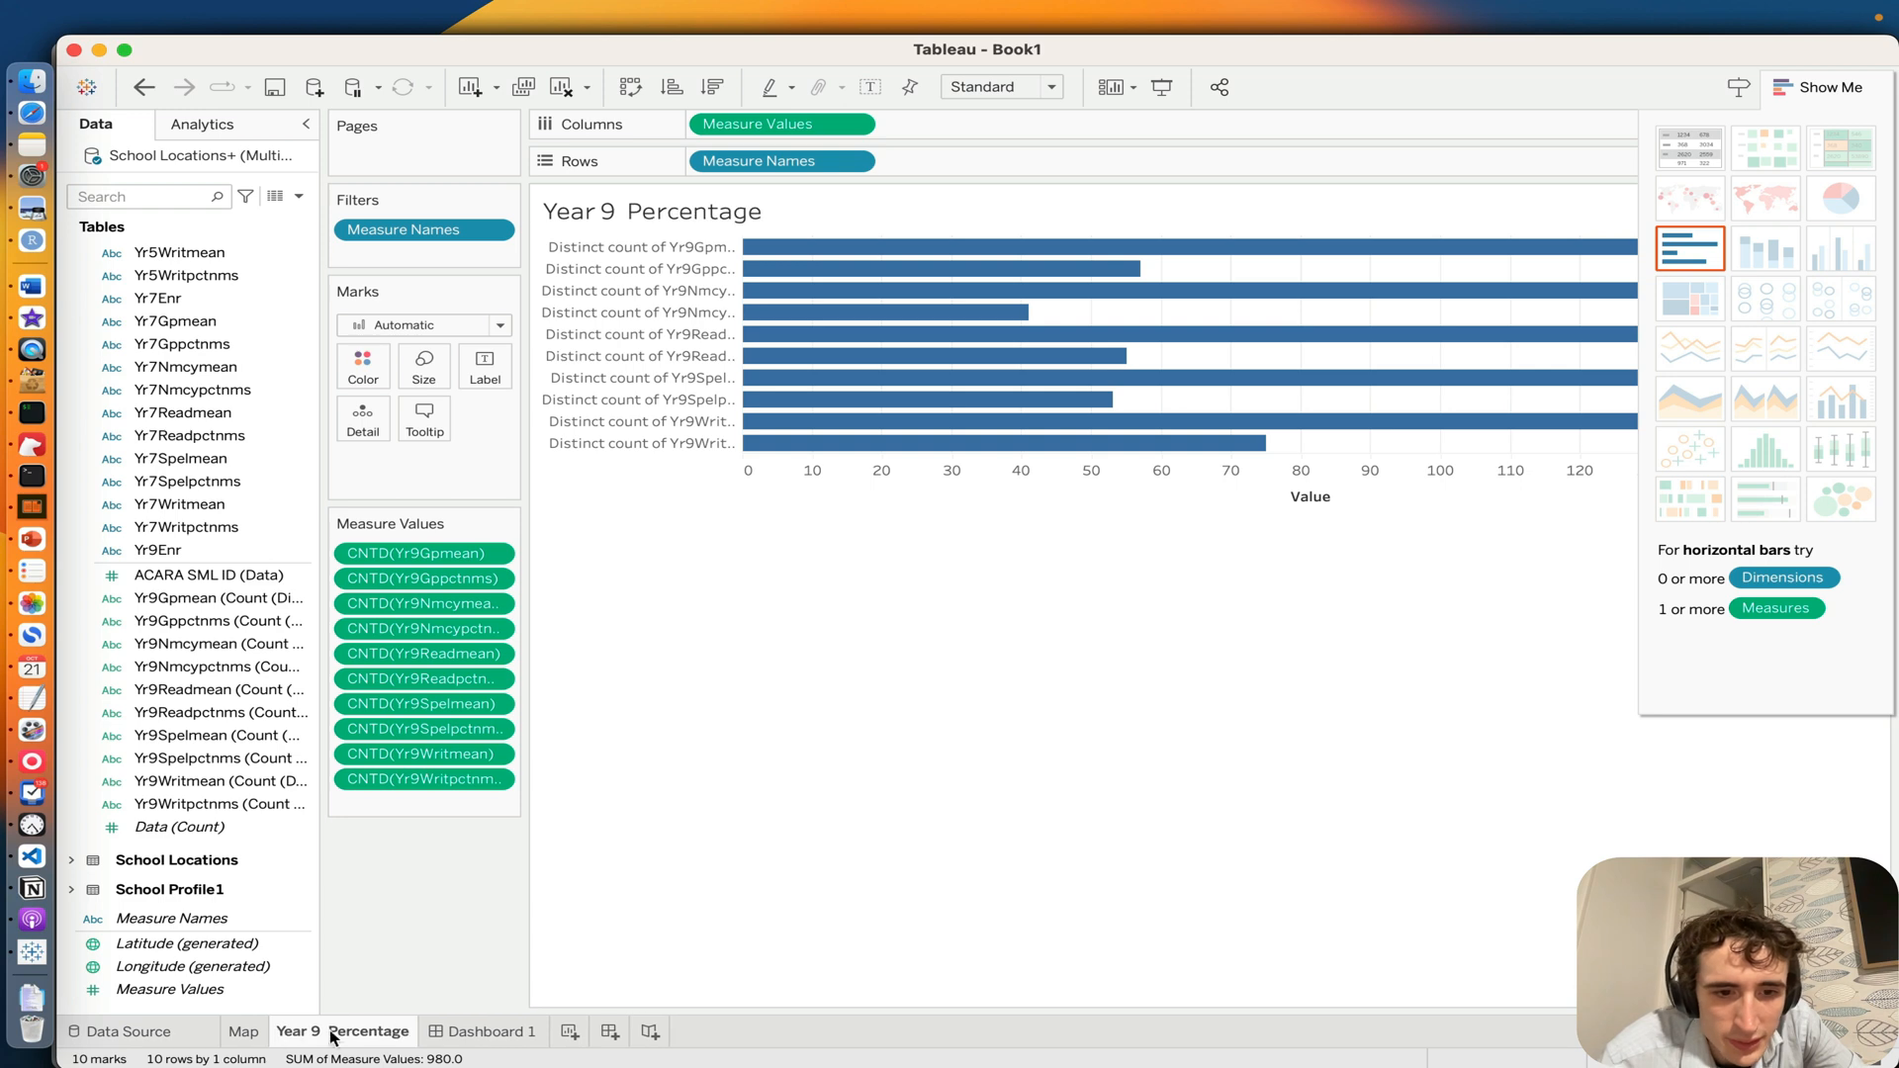
Step: Remove the Map from Dashboard 1 and float a full-width vertical container over the dashboard's upper half
left_click(463, 1031)
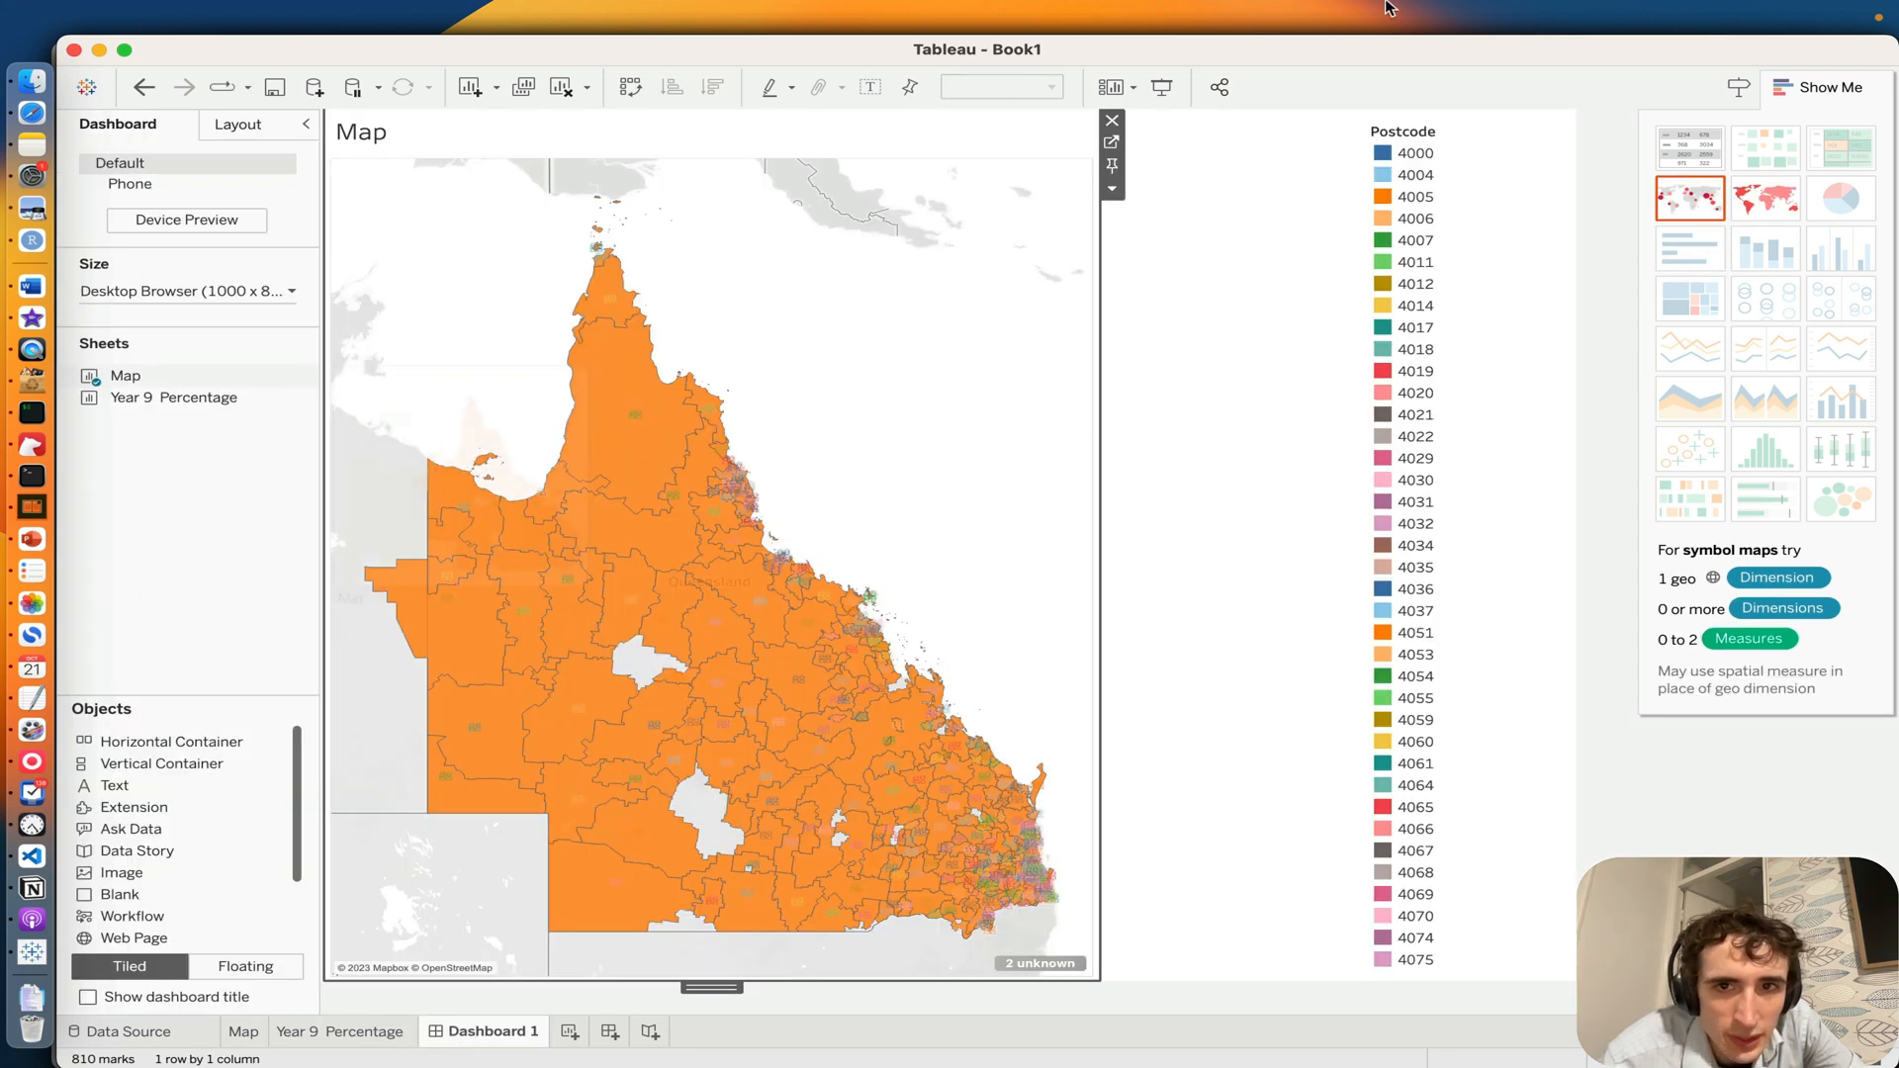
left_click(1112, 122)
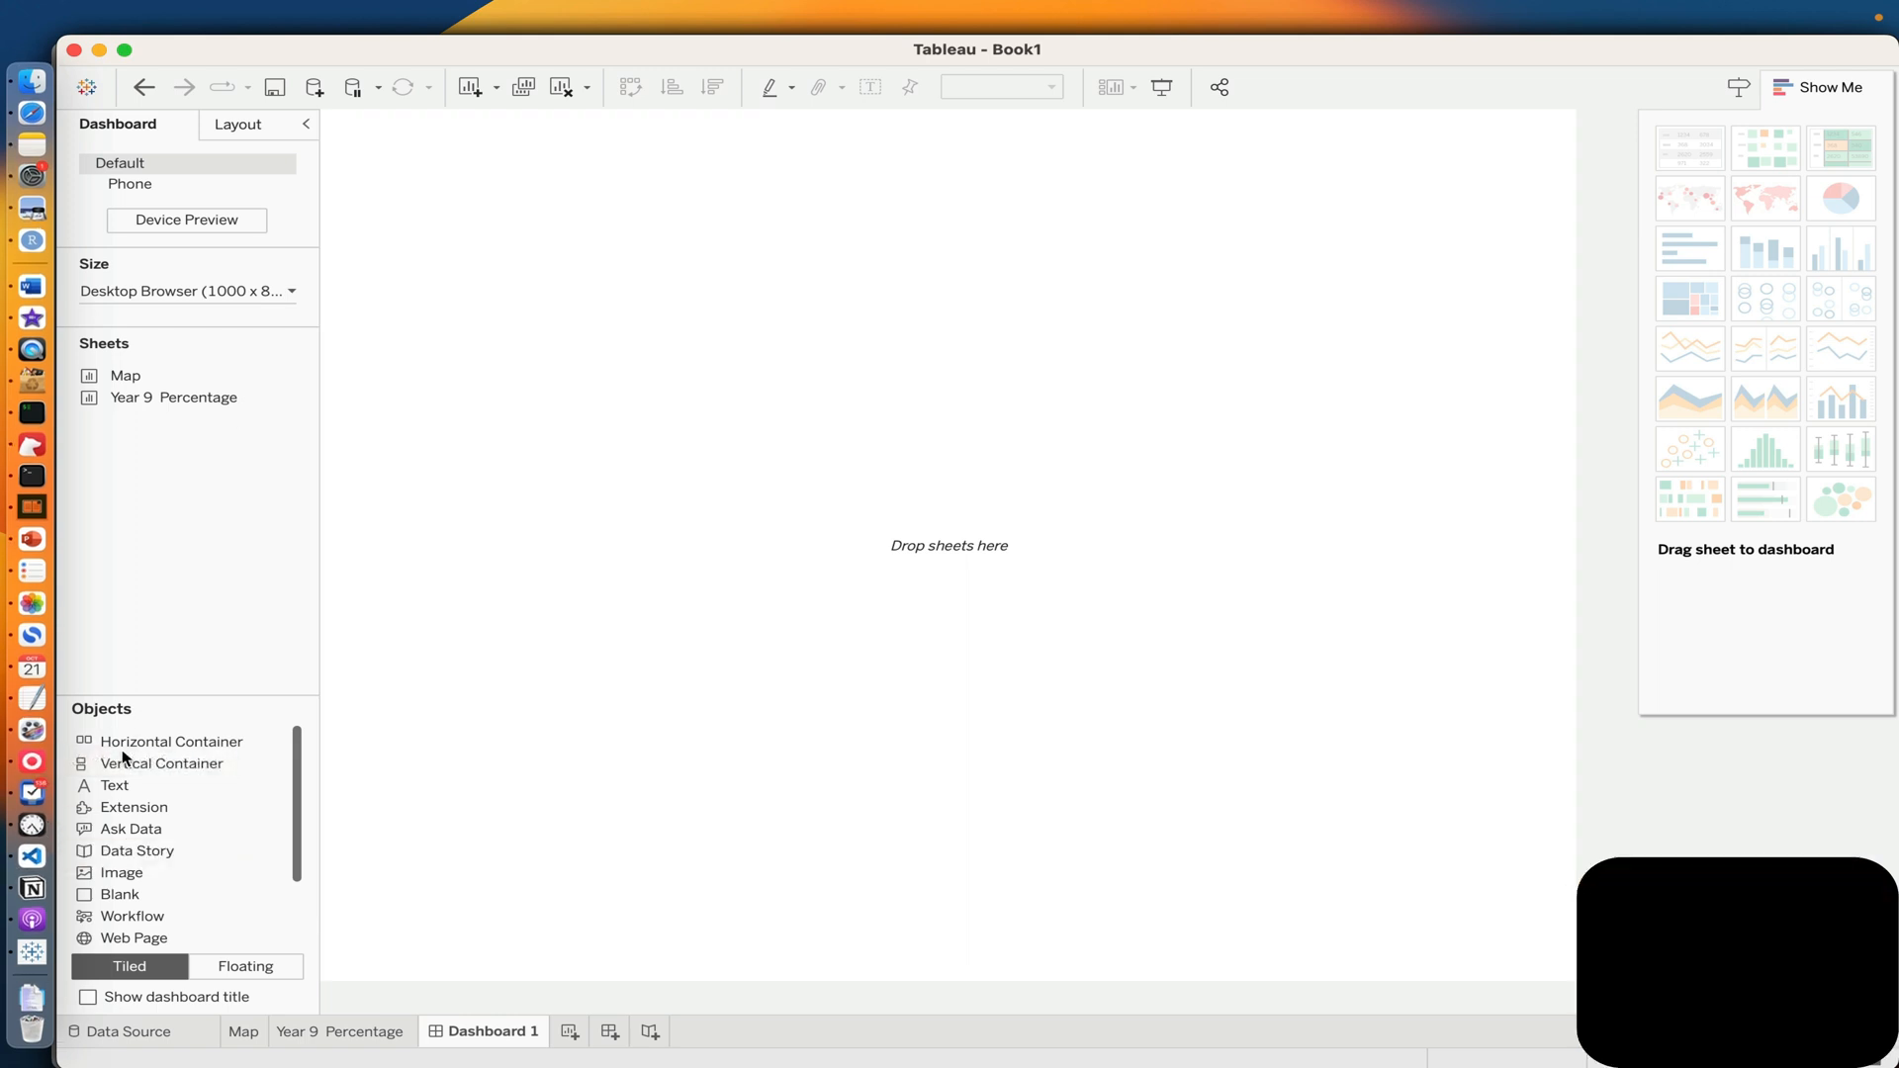
left_click_drag(124, 763, 372, 144)
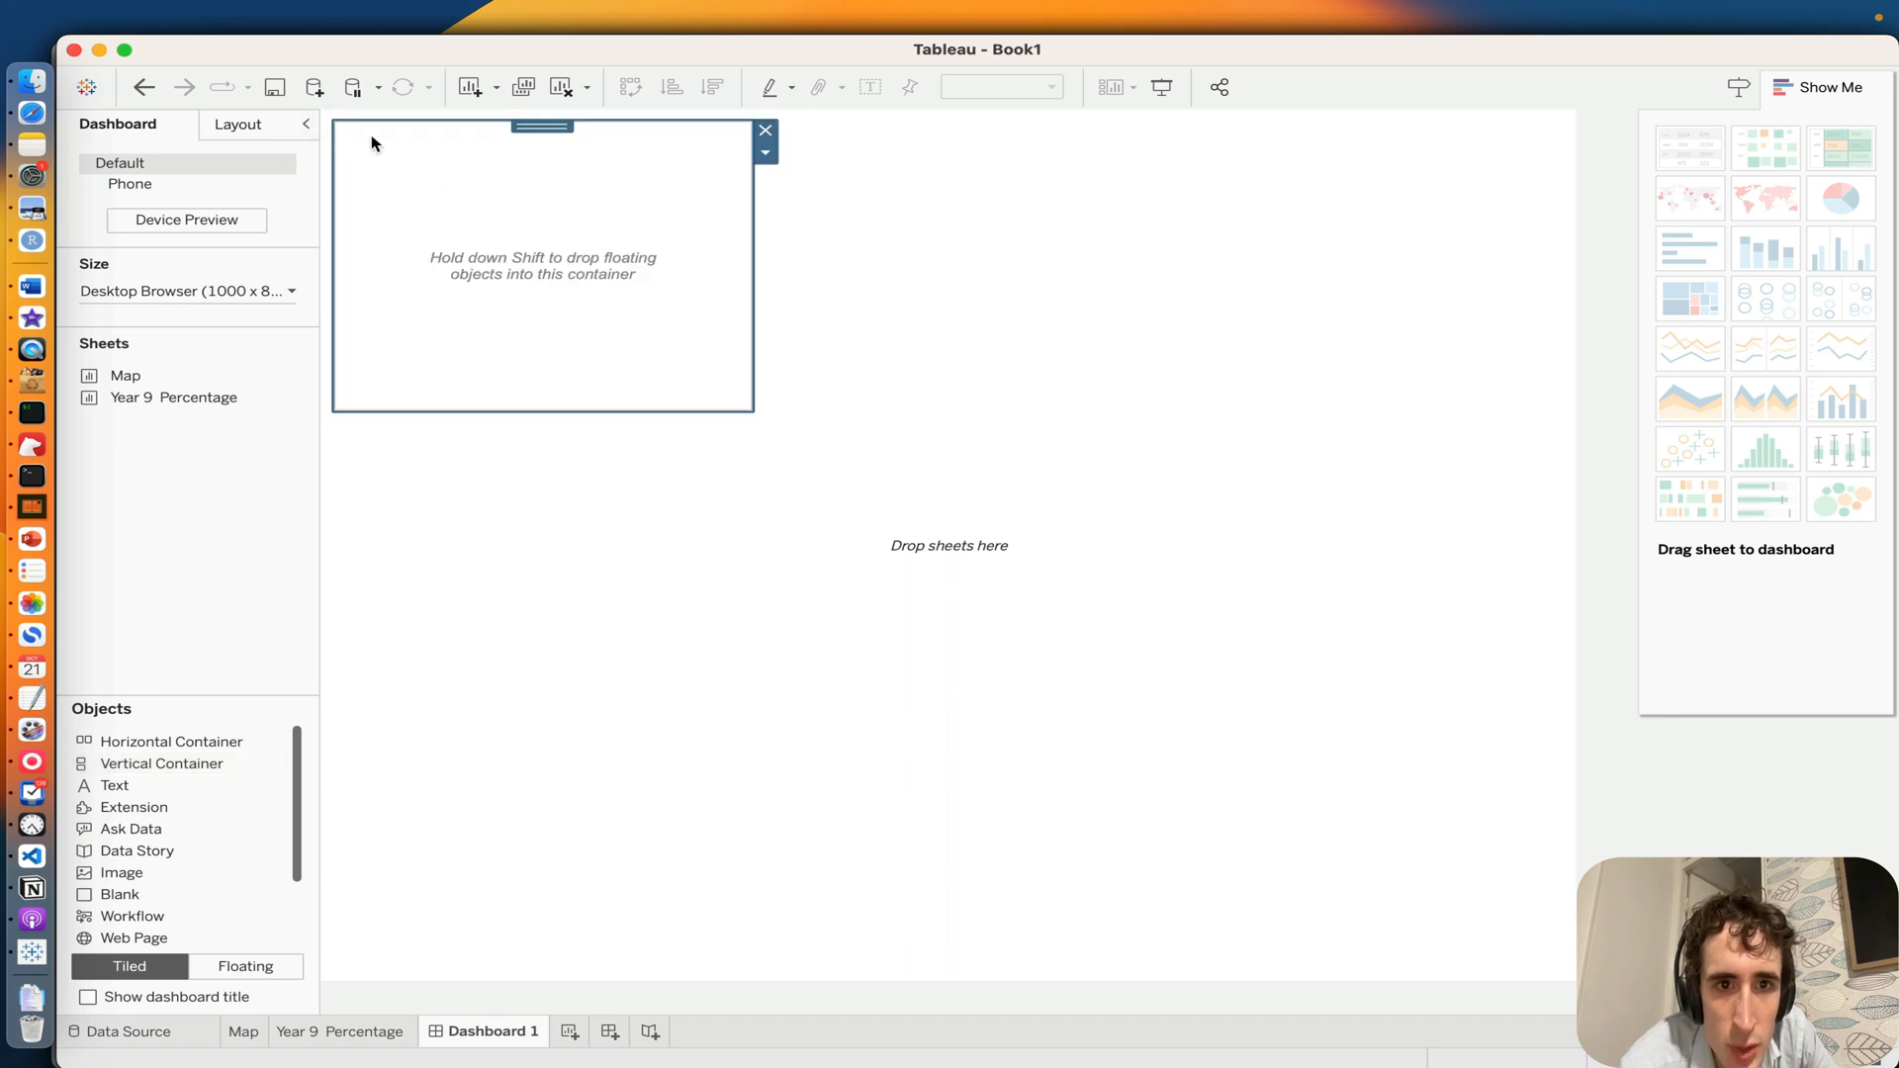
left_click_drag(746, 403, 1579, 552)
Step: Float a second vertical container at full width over the dashboard's lower half
left_click_drag(107, 767, 484, 744)
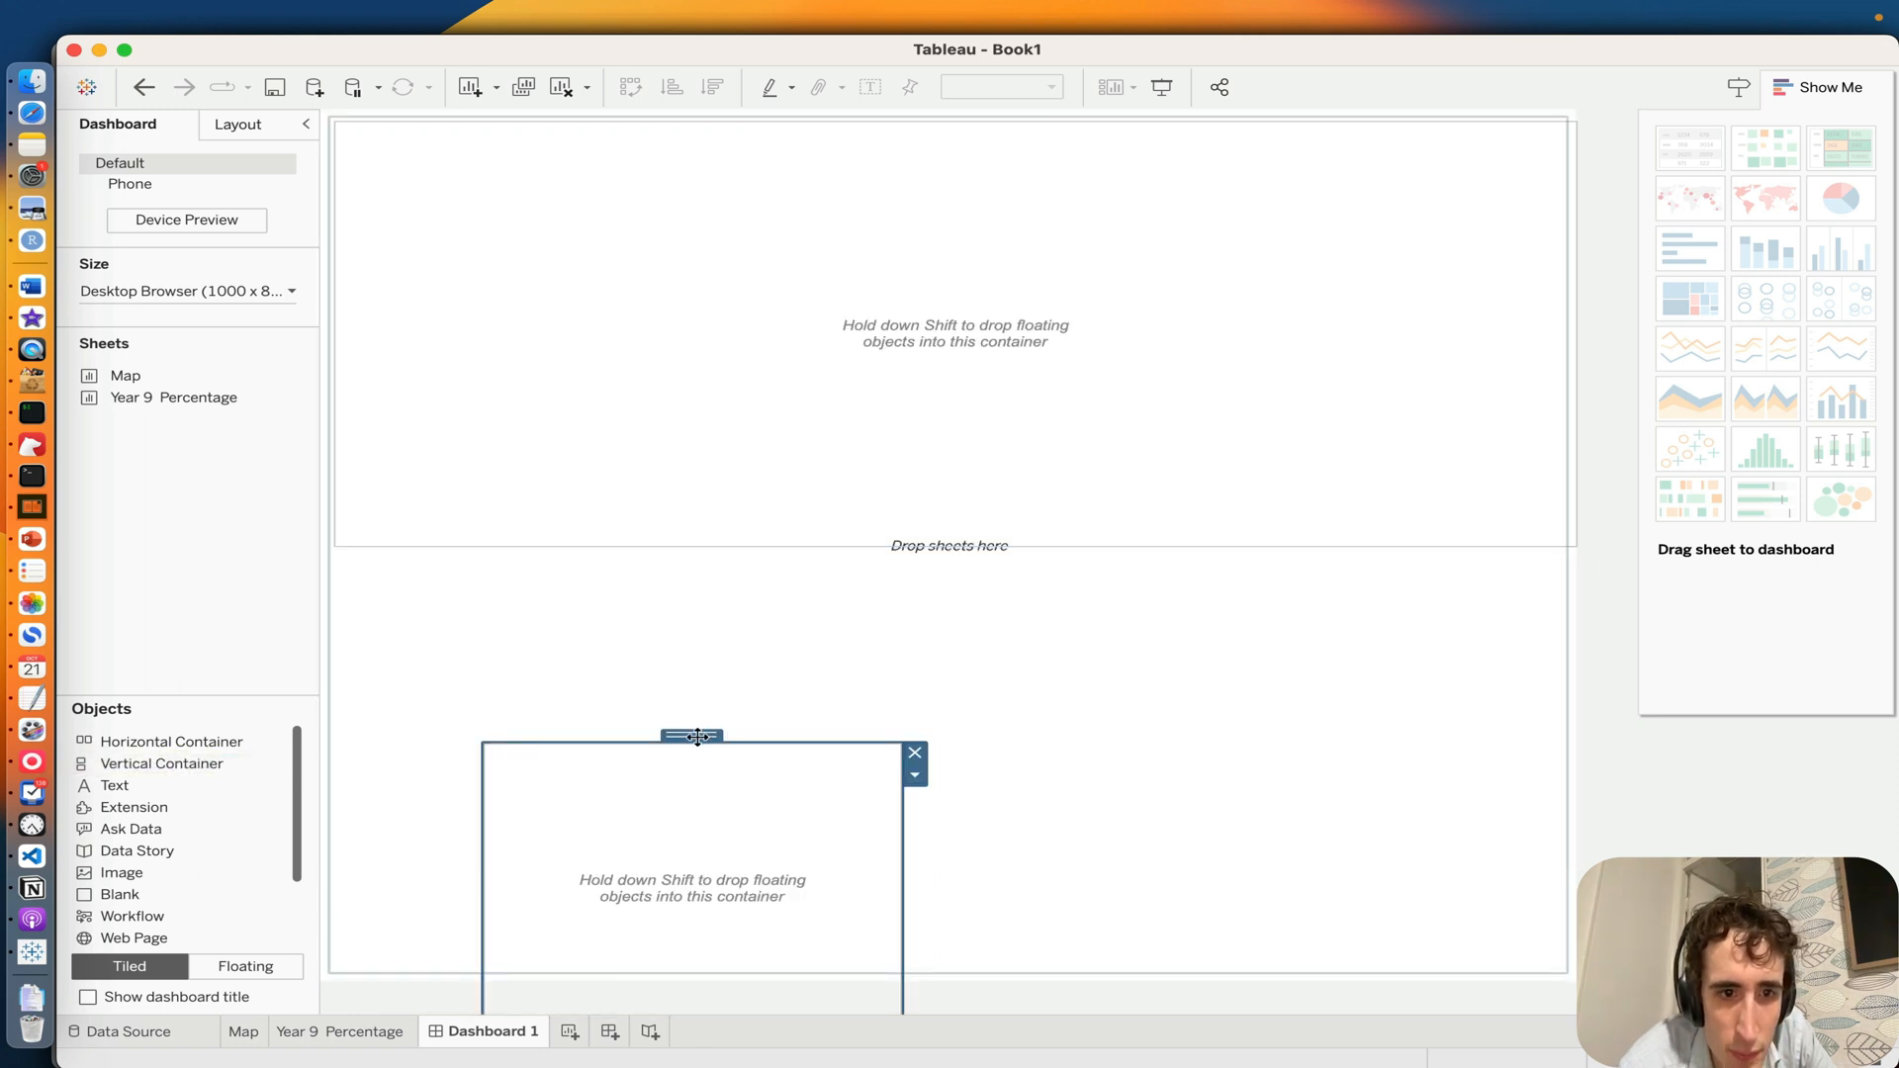
left_click_drag(698, 737, 544, 550)
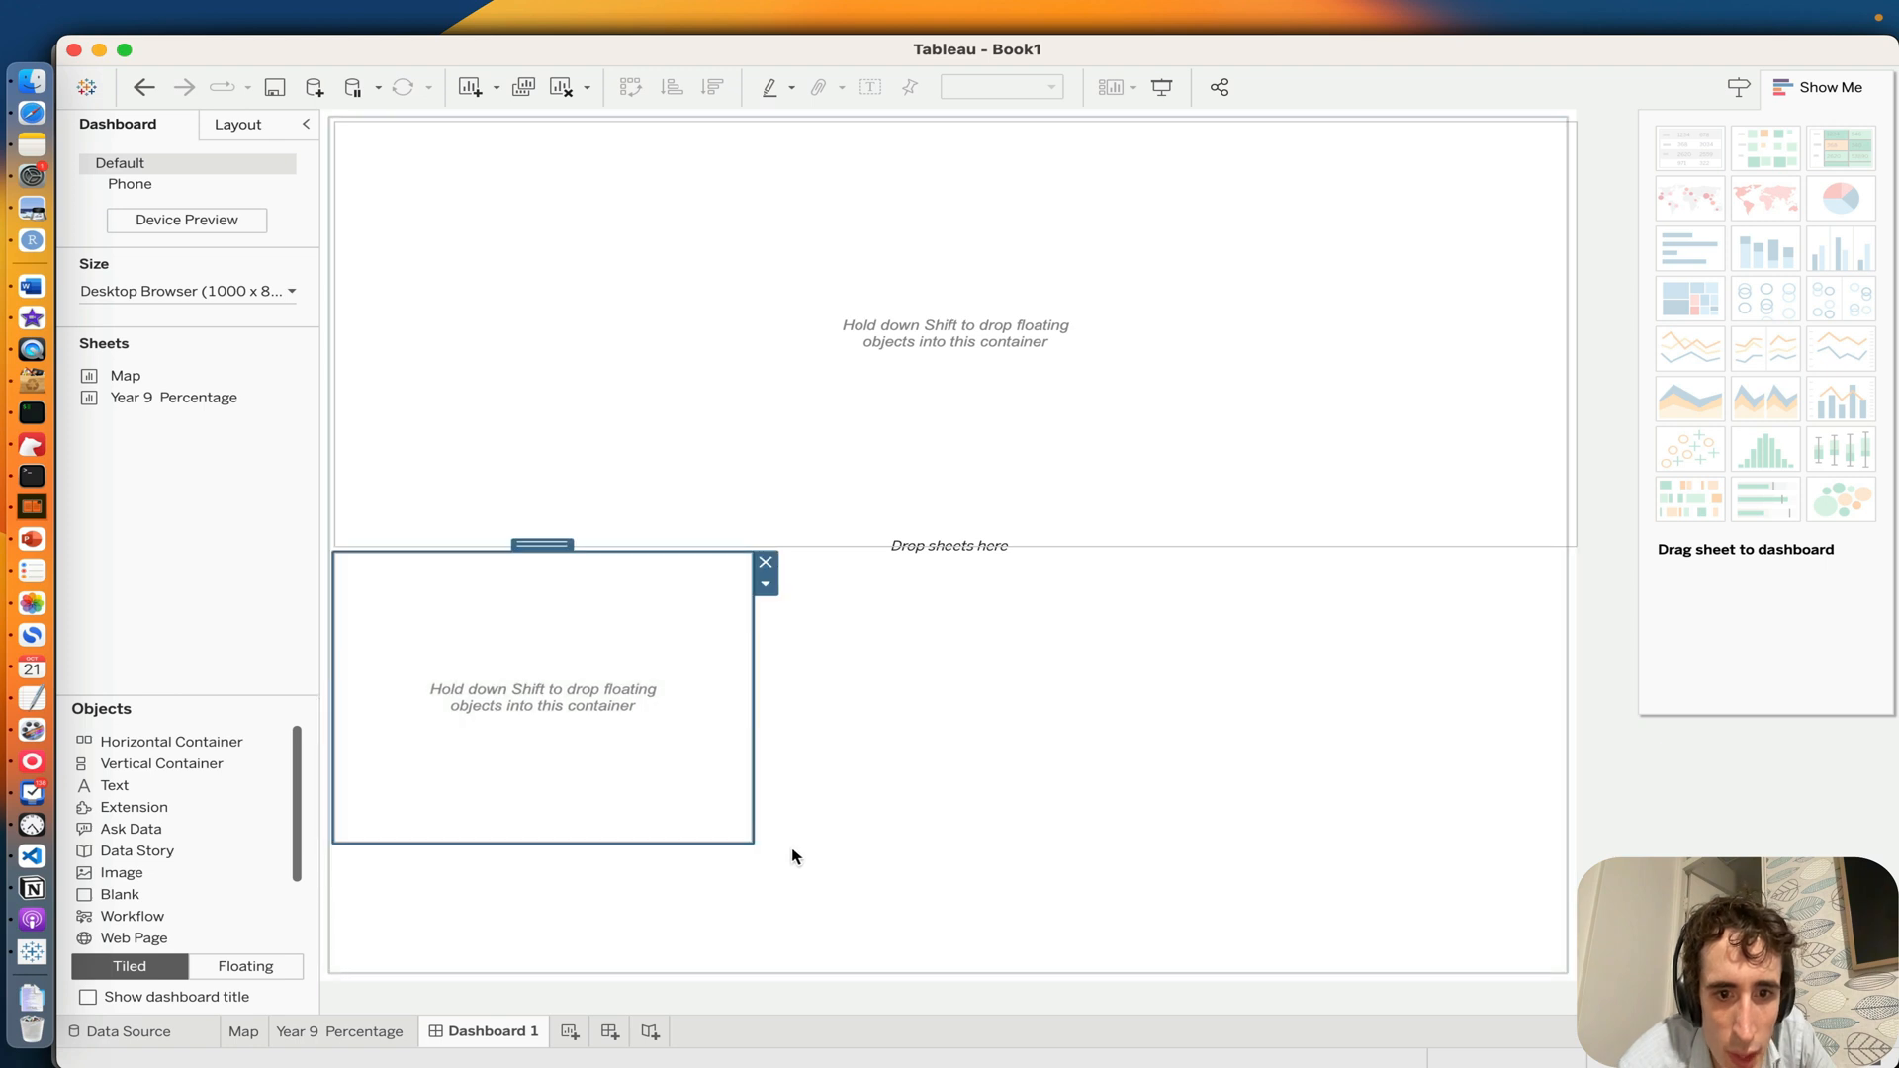
left_click_drag(751, 842, 1575, 997)
Step: Place the Map sheet in the lower container and remove its Postcode legend from the dashboard
left_click_drag(126, 376, 722, 787)
left_click_drag(118, 406, 44, 433)
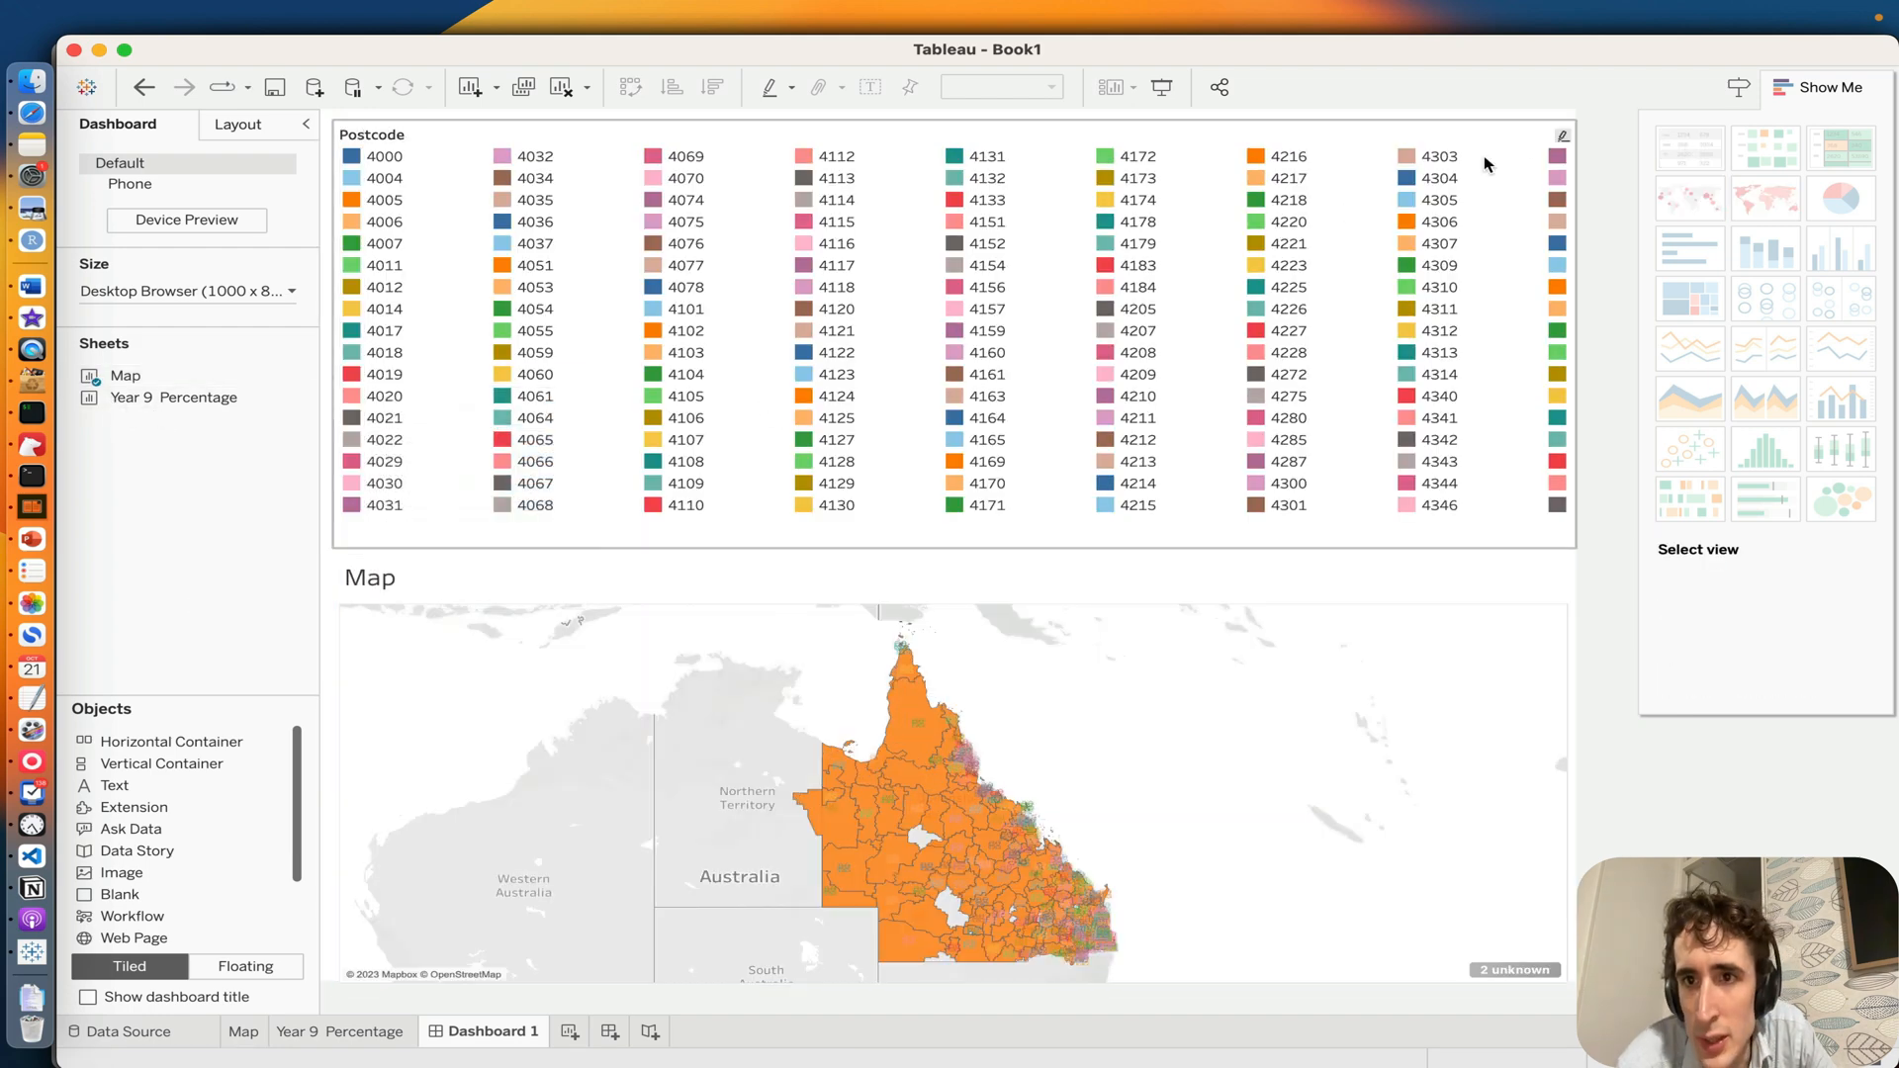
left_click(1528, 145)
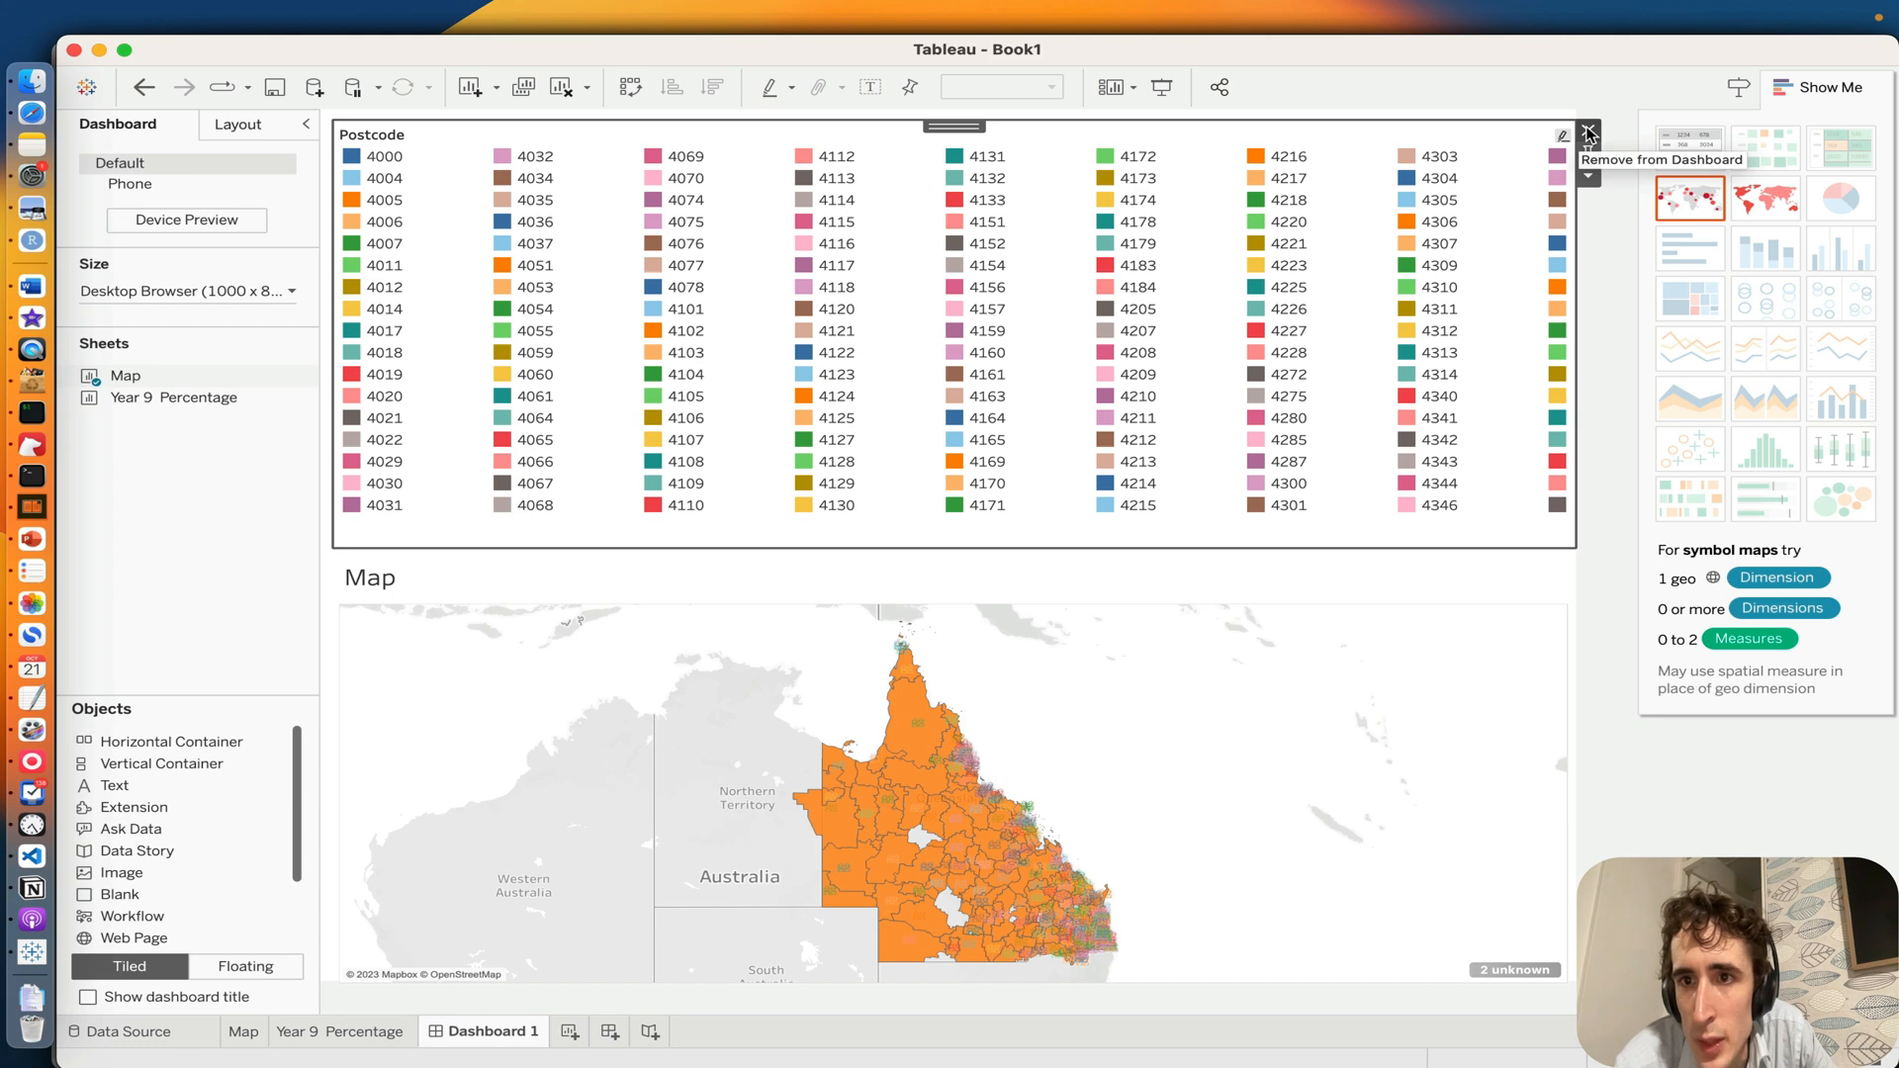
left_click(1588, 132)
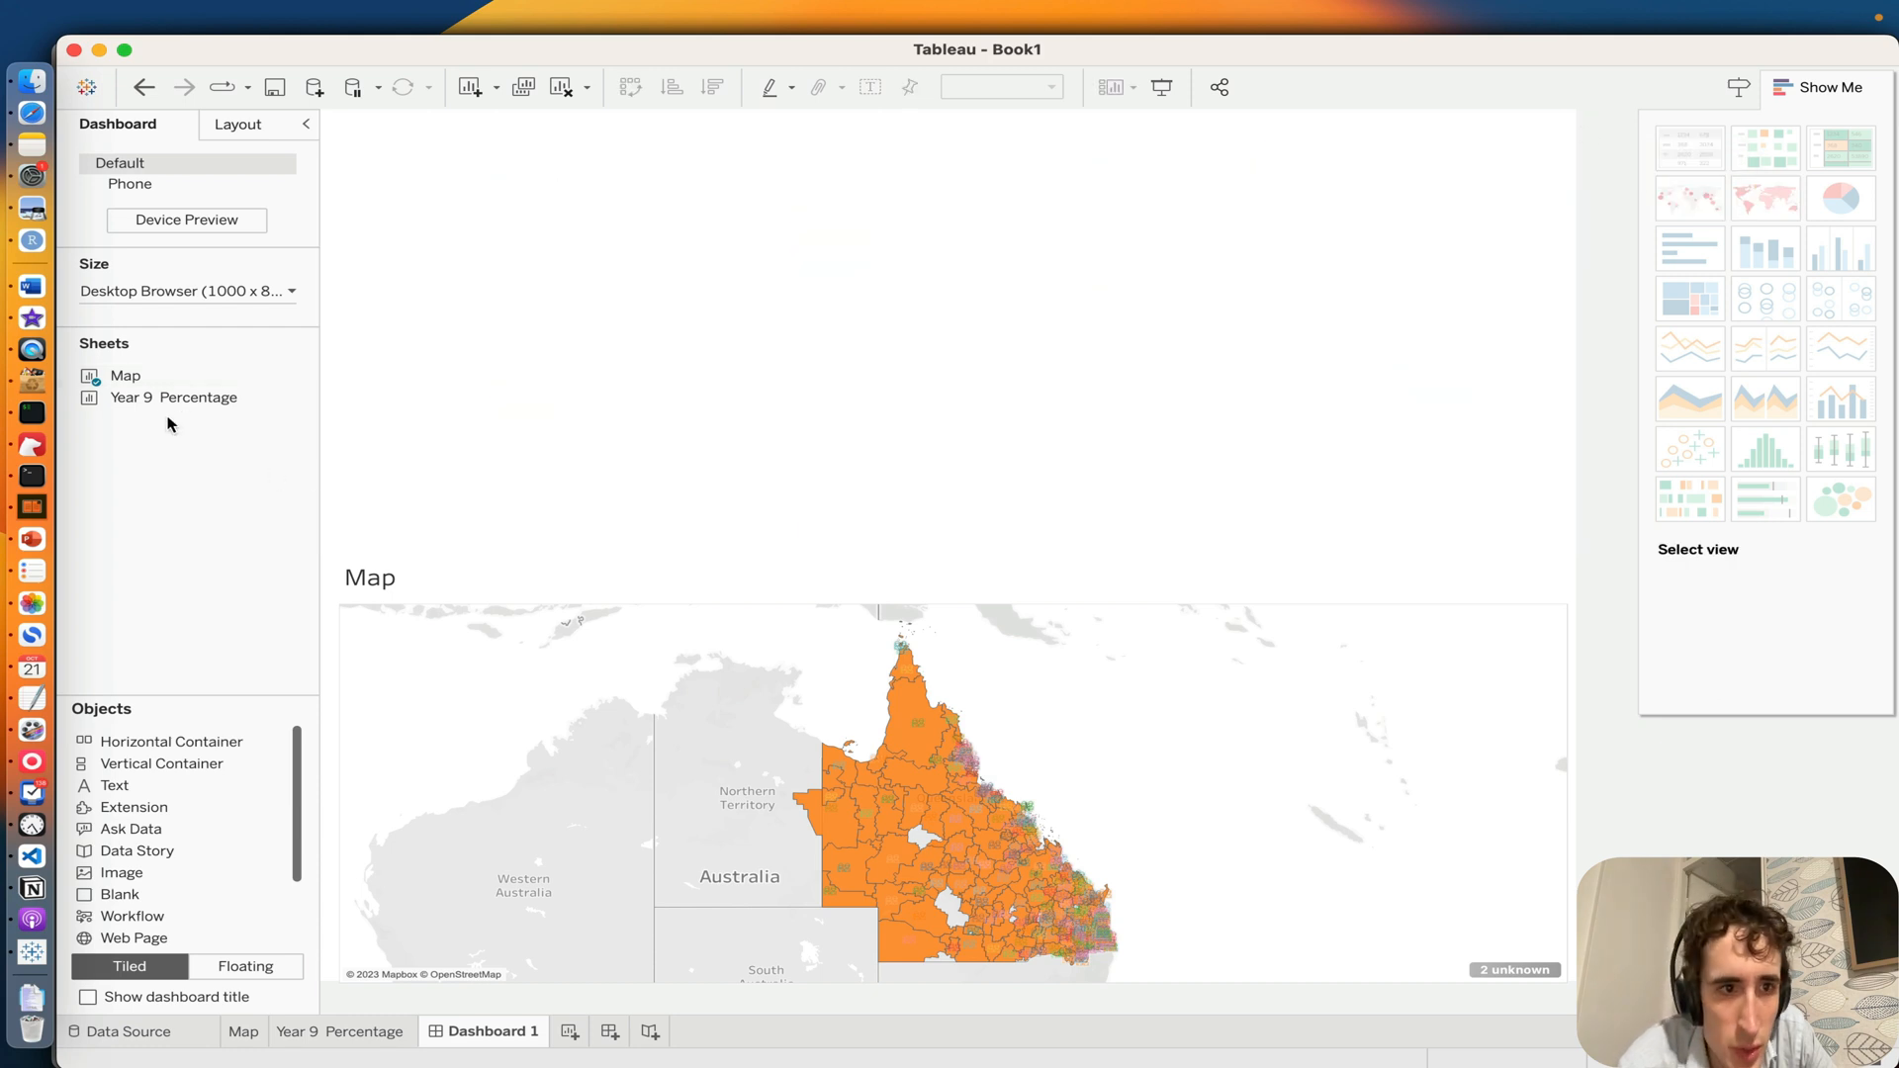
Step: Float the Year 9 Percentage sheet at full width over the dashboard's upper part
left_click_drag(149, 399, 472, 151)
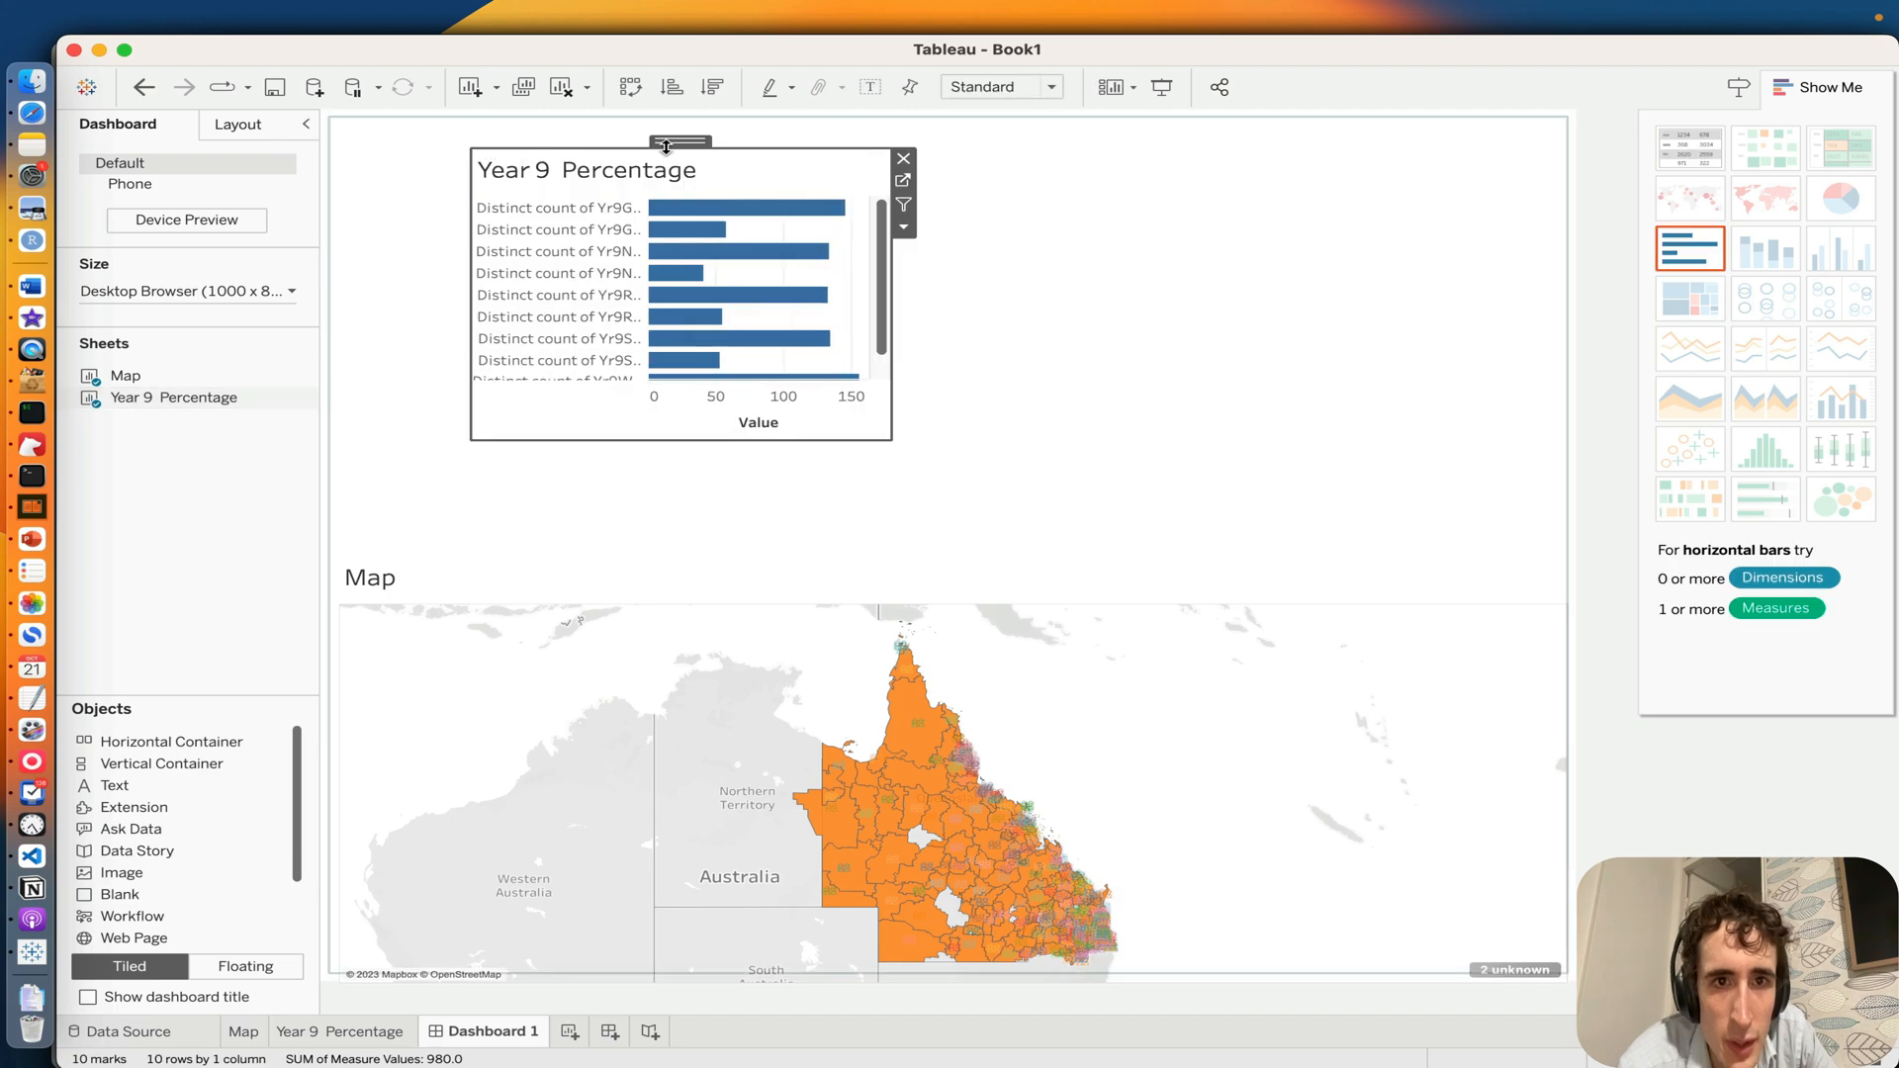
left_click_drag(666, 146, 530, 119)
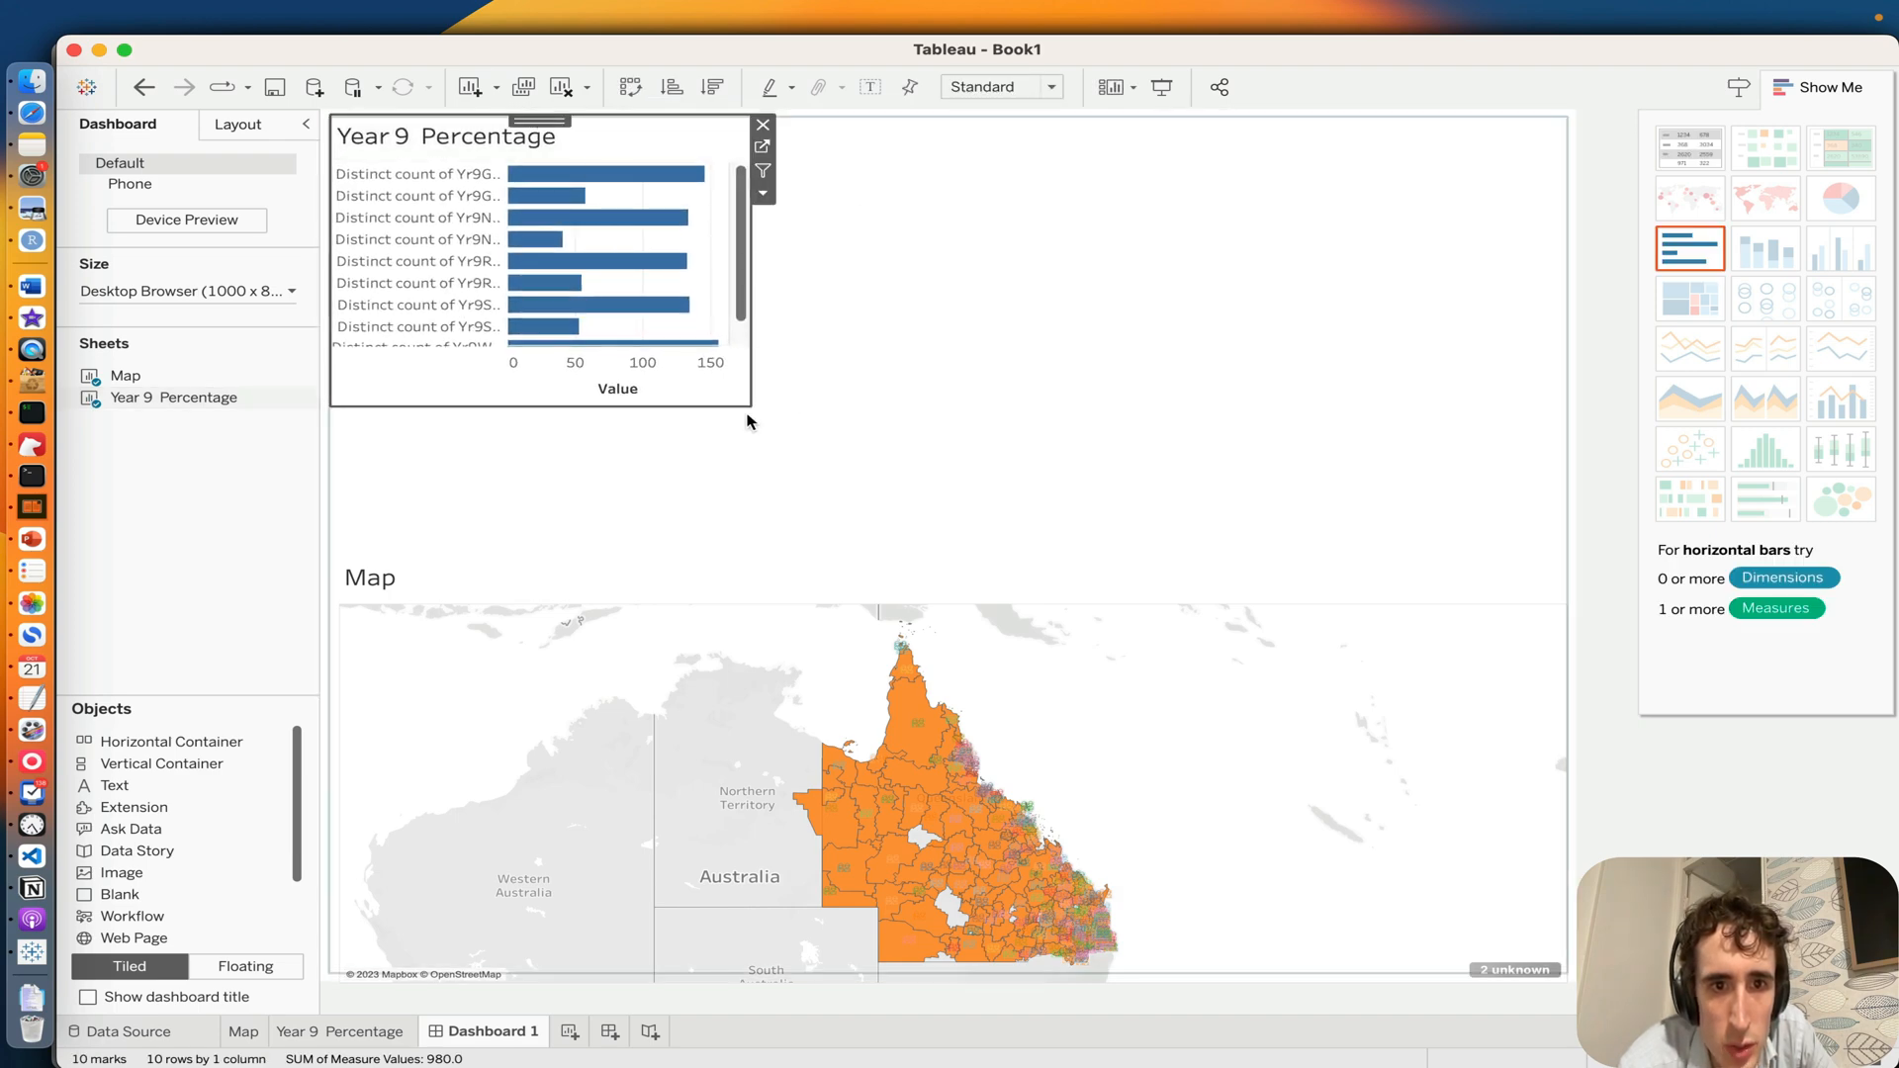
left_click_drag(749, 406, 1581, 591)
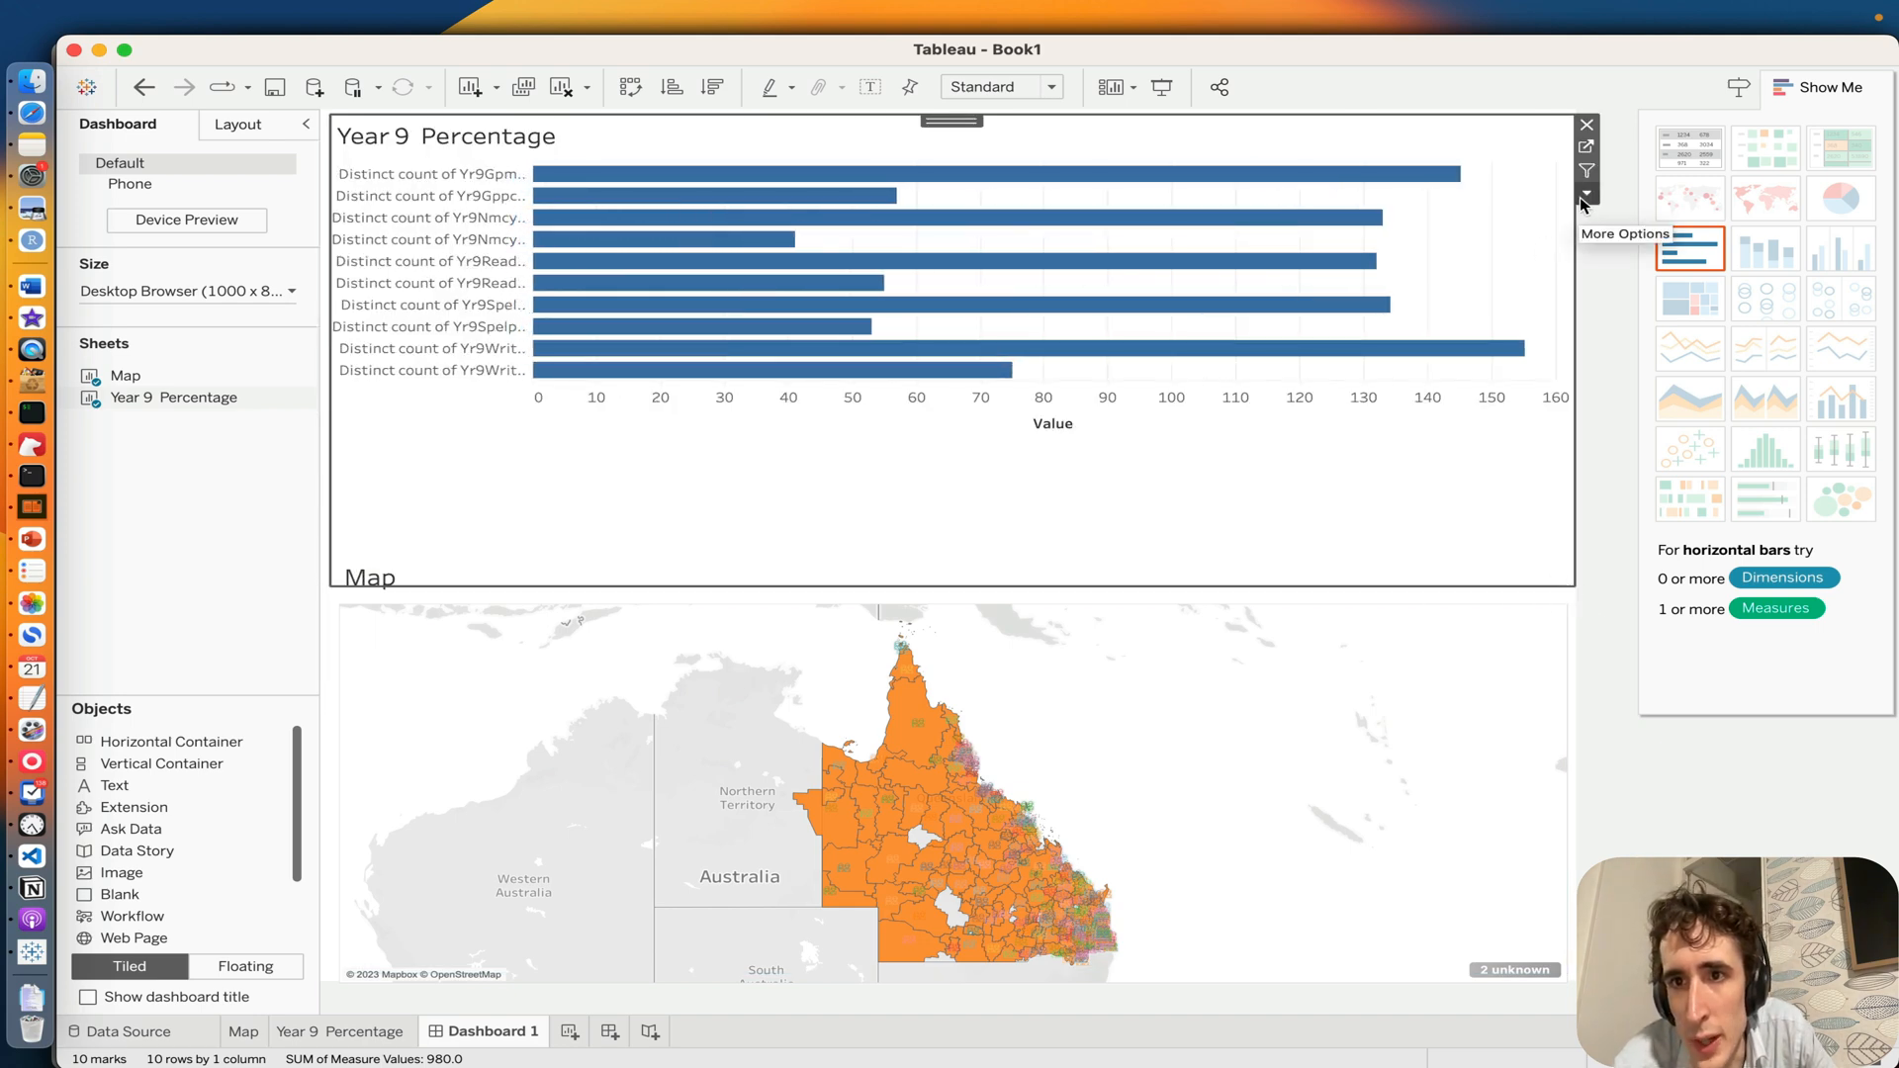
Step: Hide the Year 9 Percentage chart's title, then shorten the chart and move it down to just above the map
left_click(1580, 198)
left_click(1603, 289)
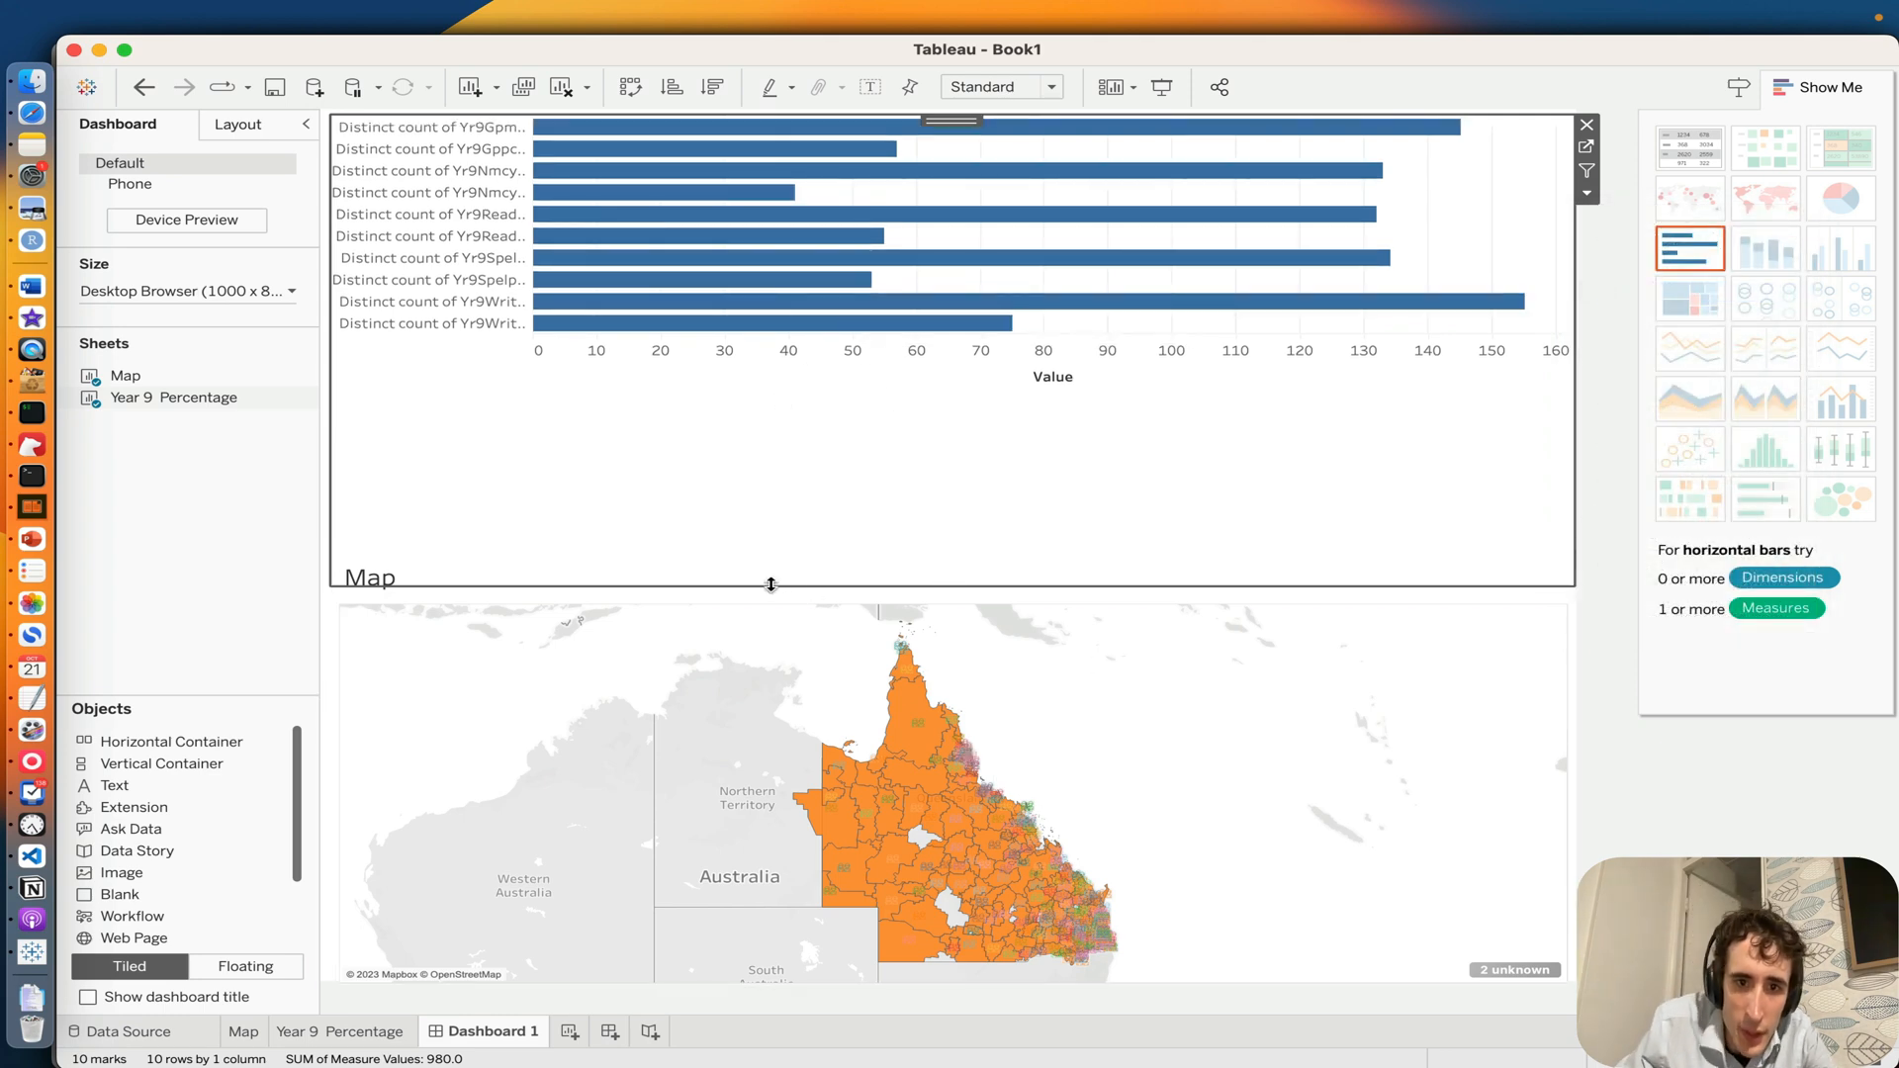
left_click_drag(772, 585, 772, 387)
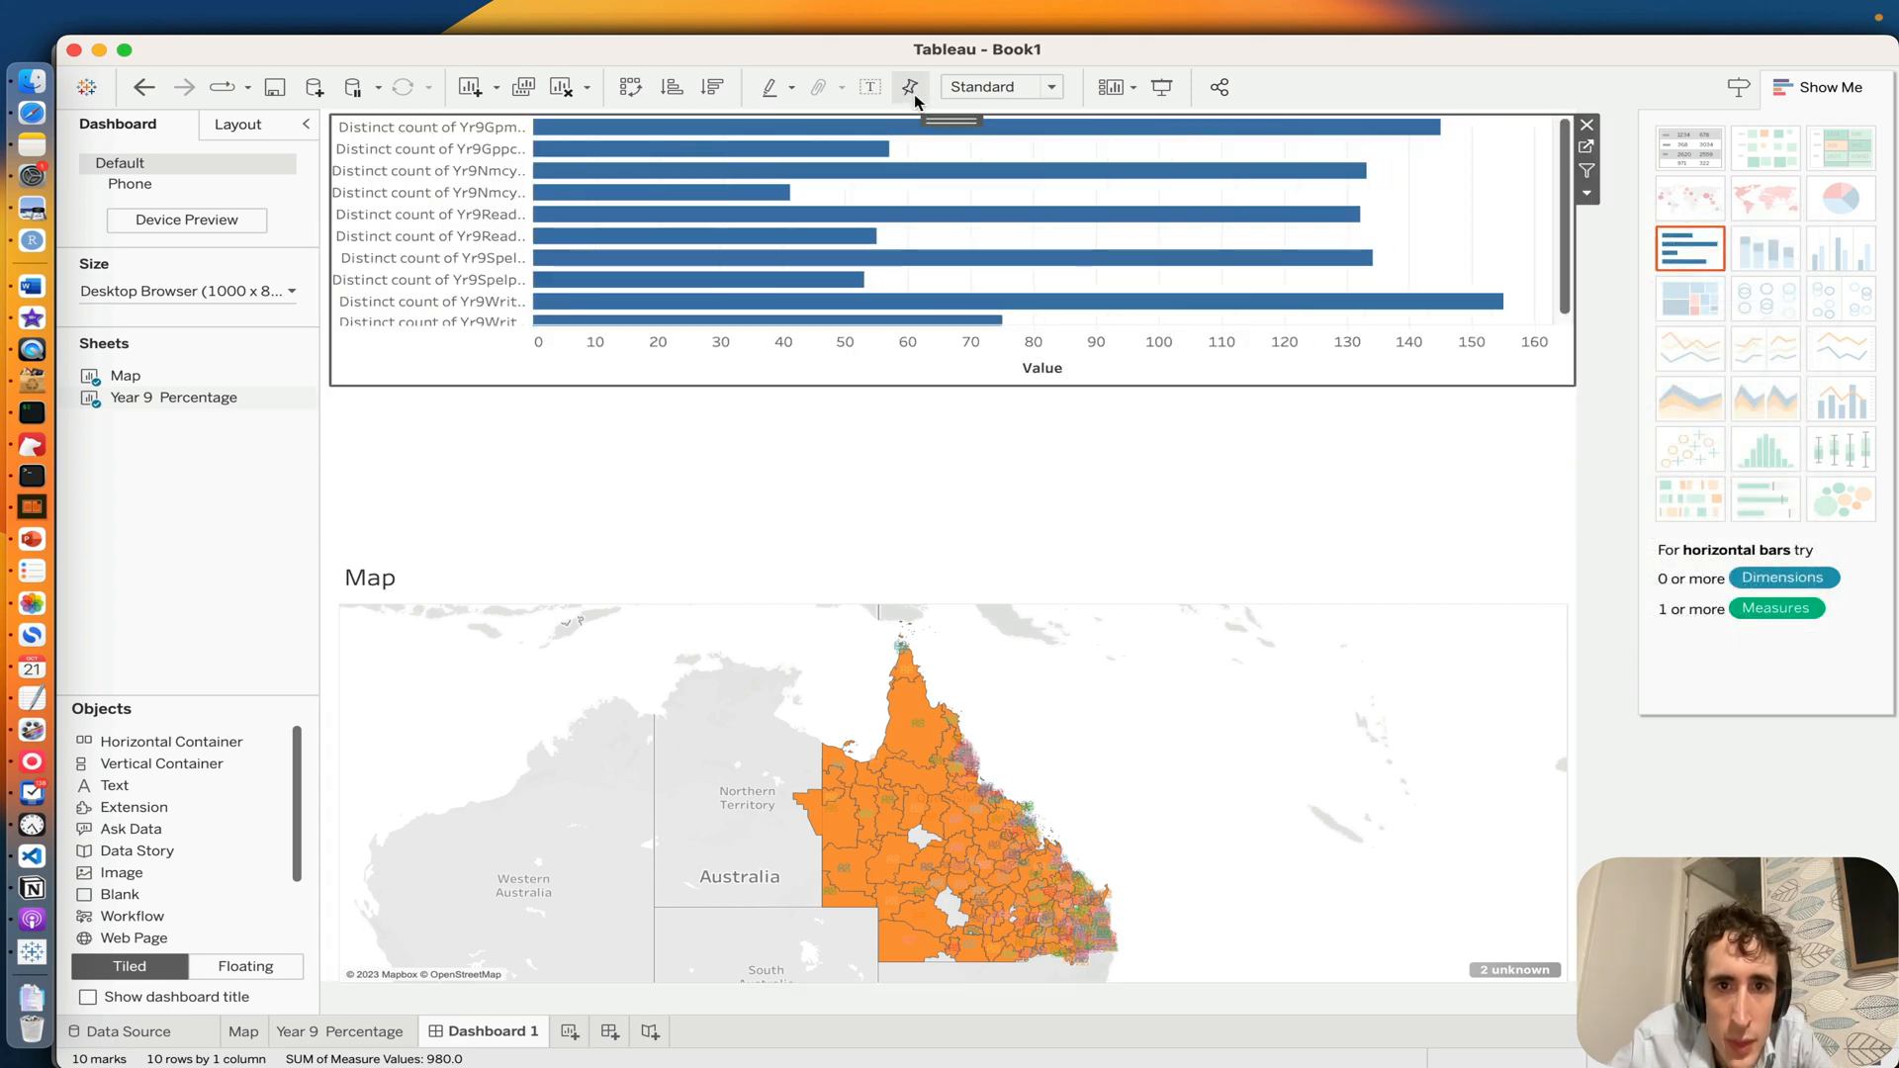
left_click_drag(952, 120, 945, 272)
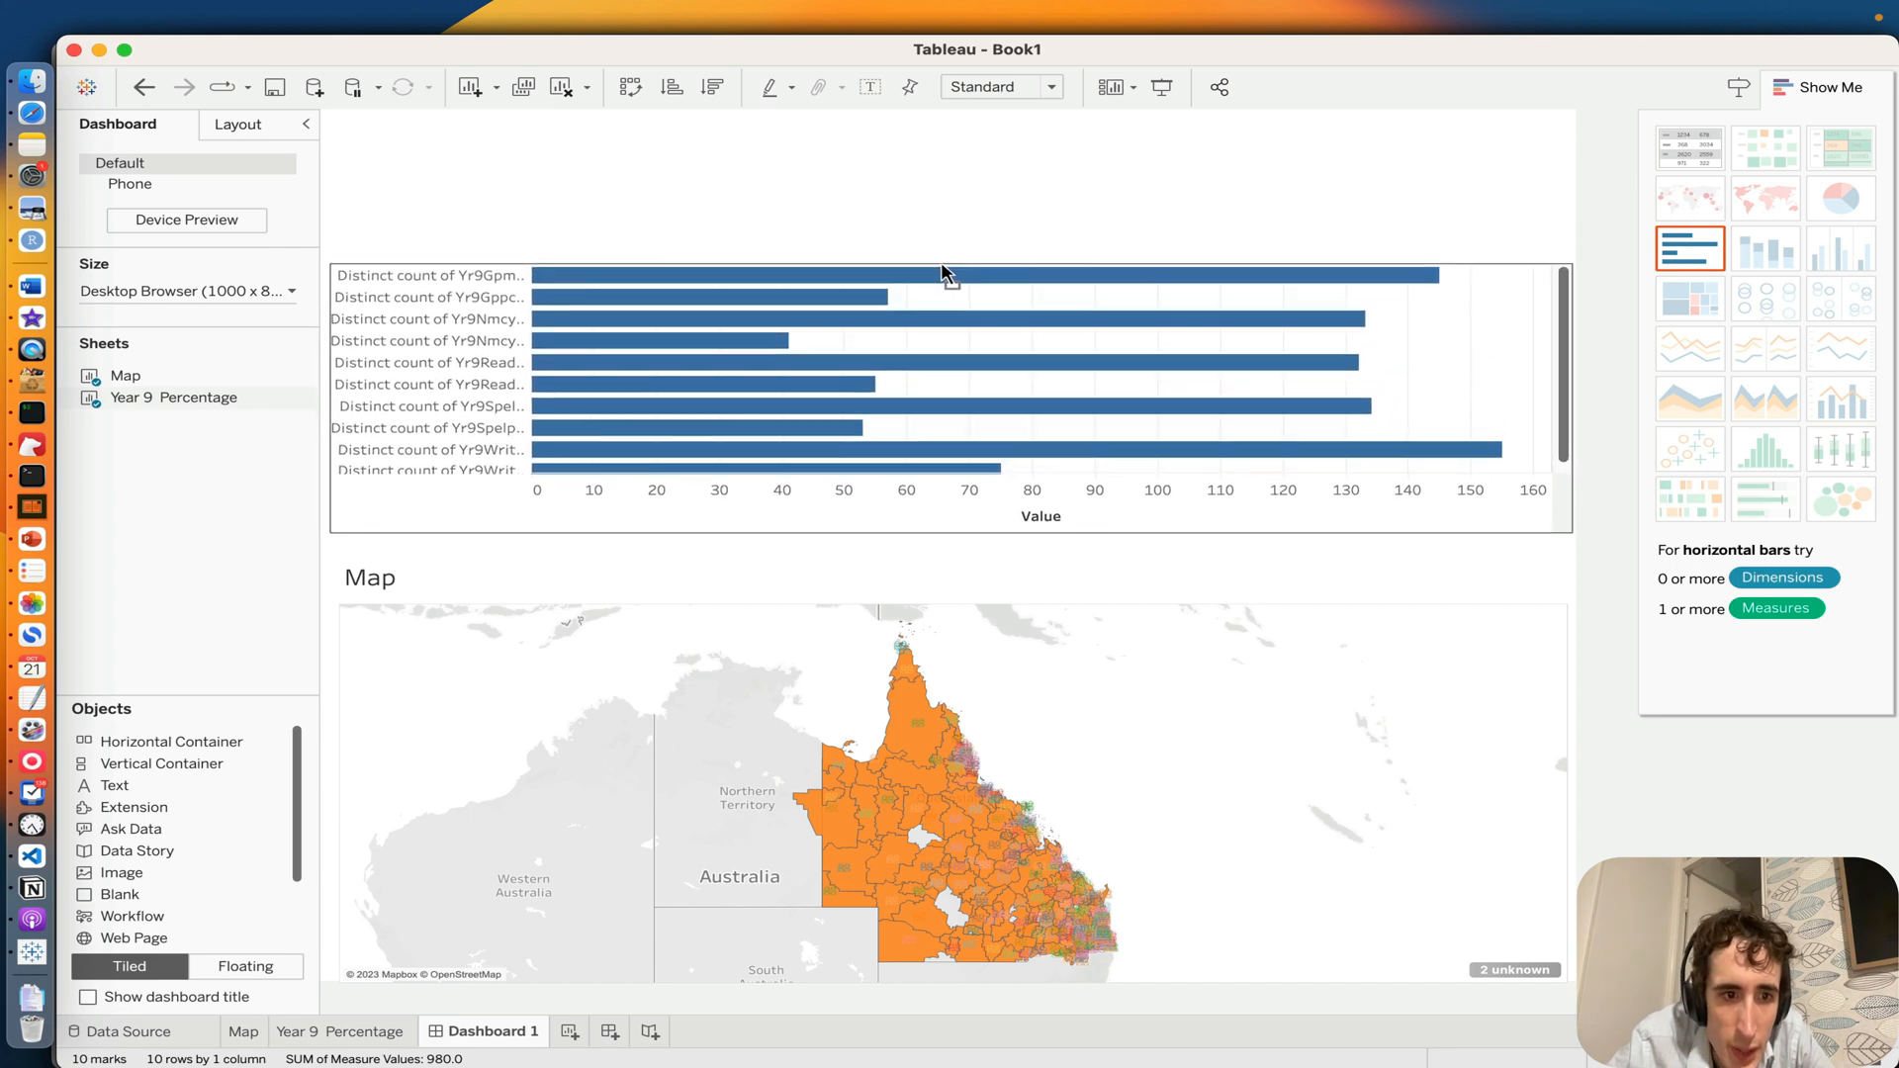
Step: Add a tiled text object reading "My Dashboard" to the dashboard and choose the Thonburi font in its text editor
left_click_drag(106, 764, 749, 188)
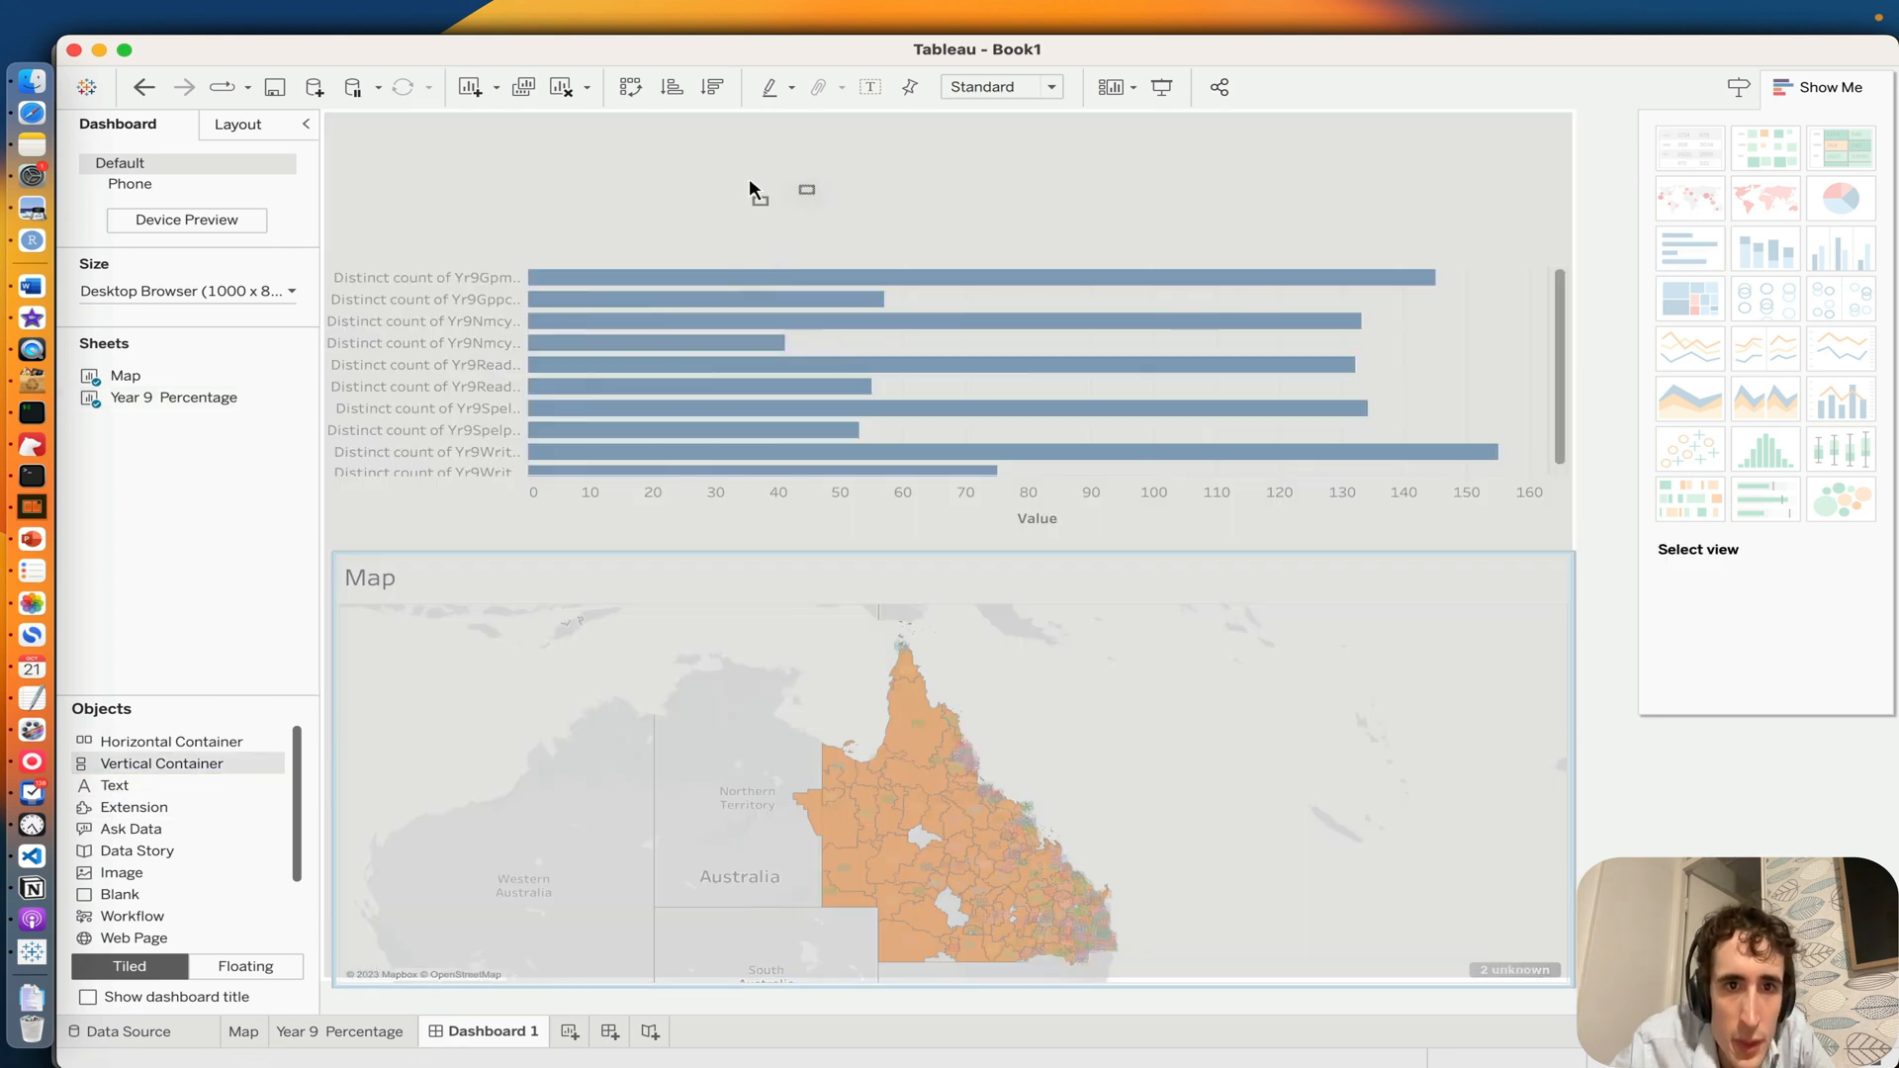
left_click_drag(598, 184, 598, 184)
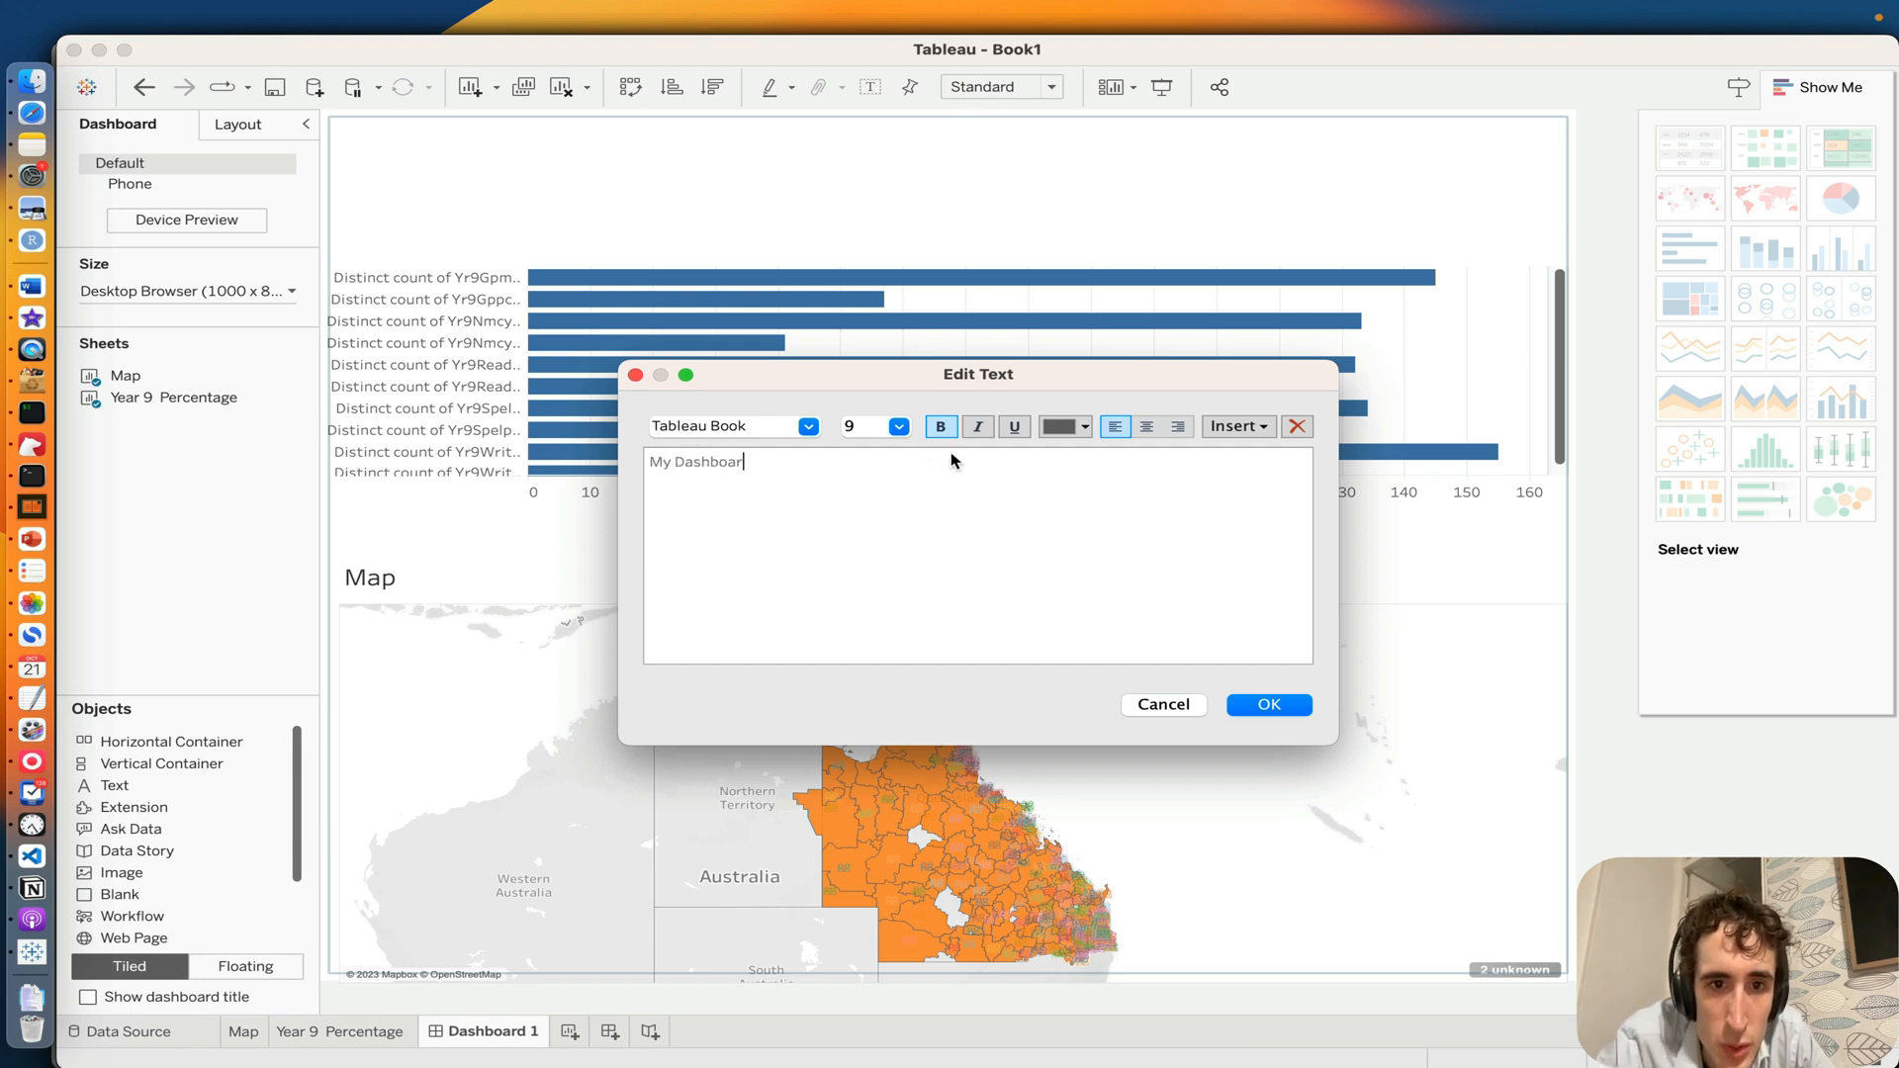
left_click(712, 429)
type("To")
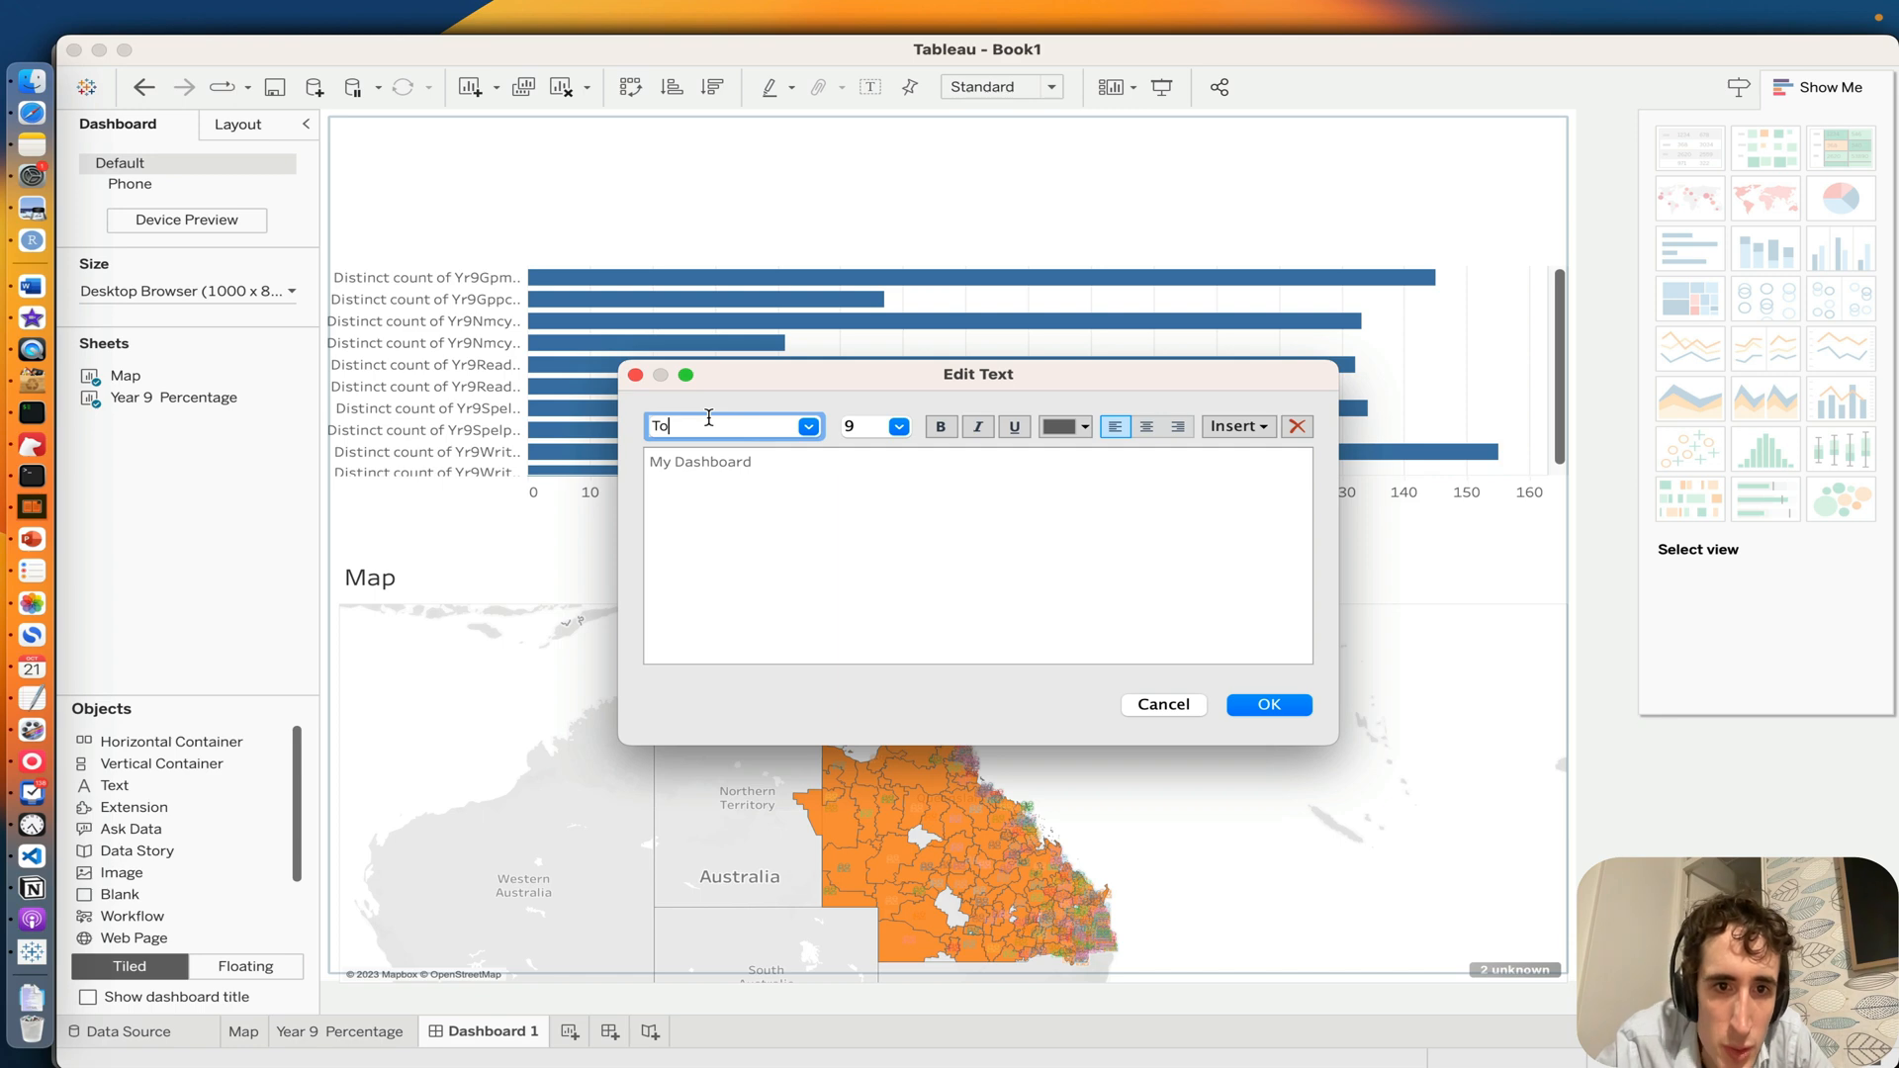
type("honburi")
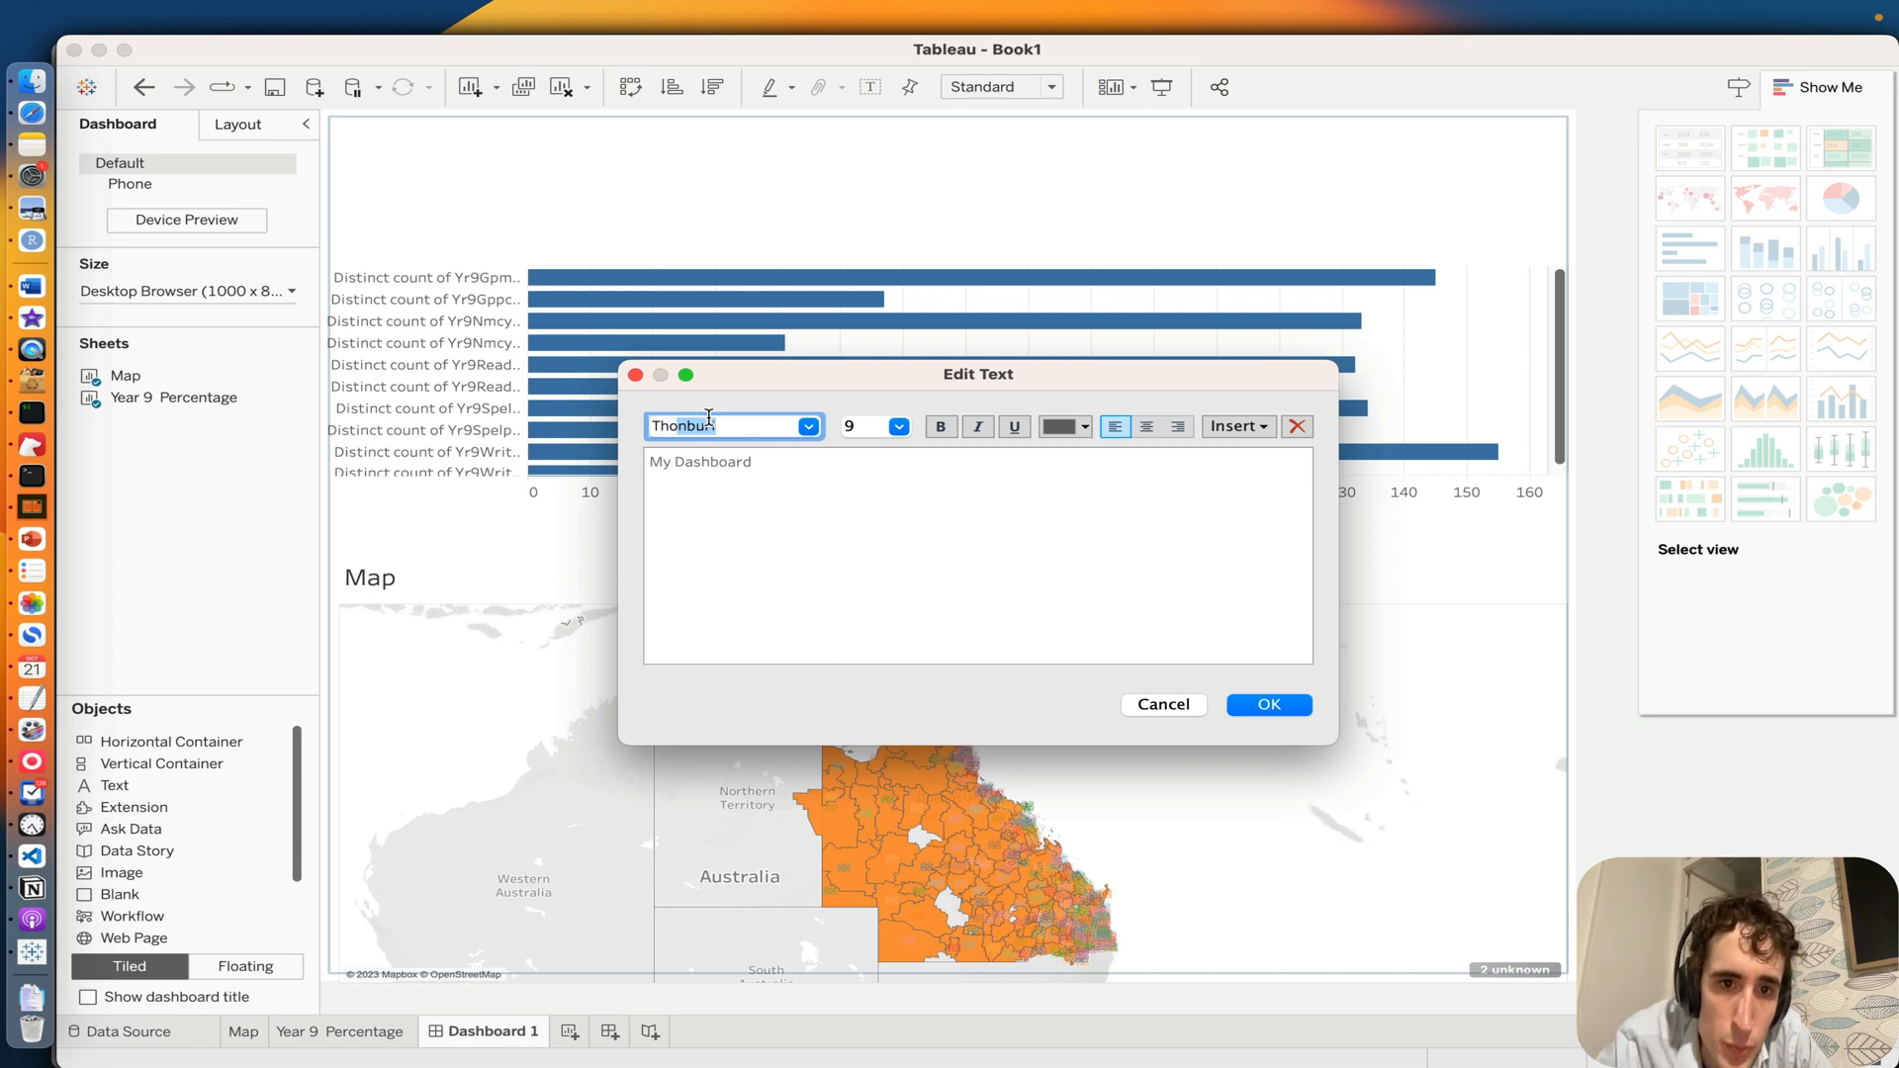
left_click(902, 449)
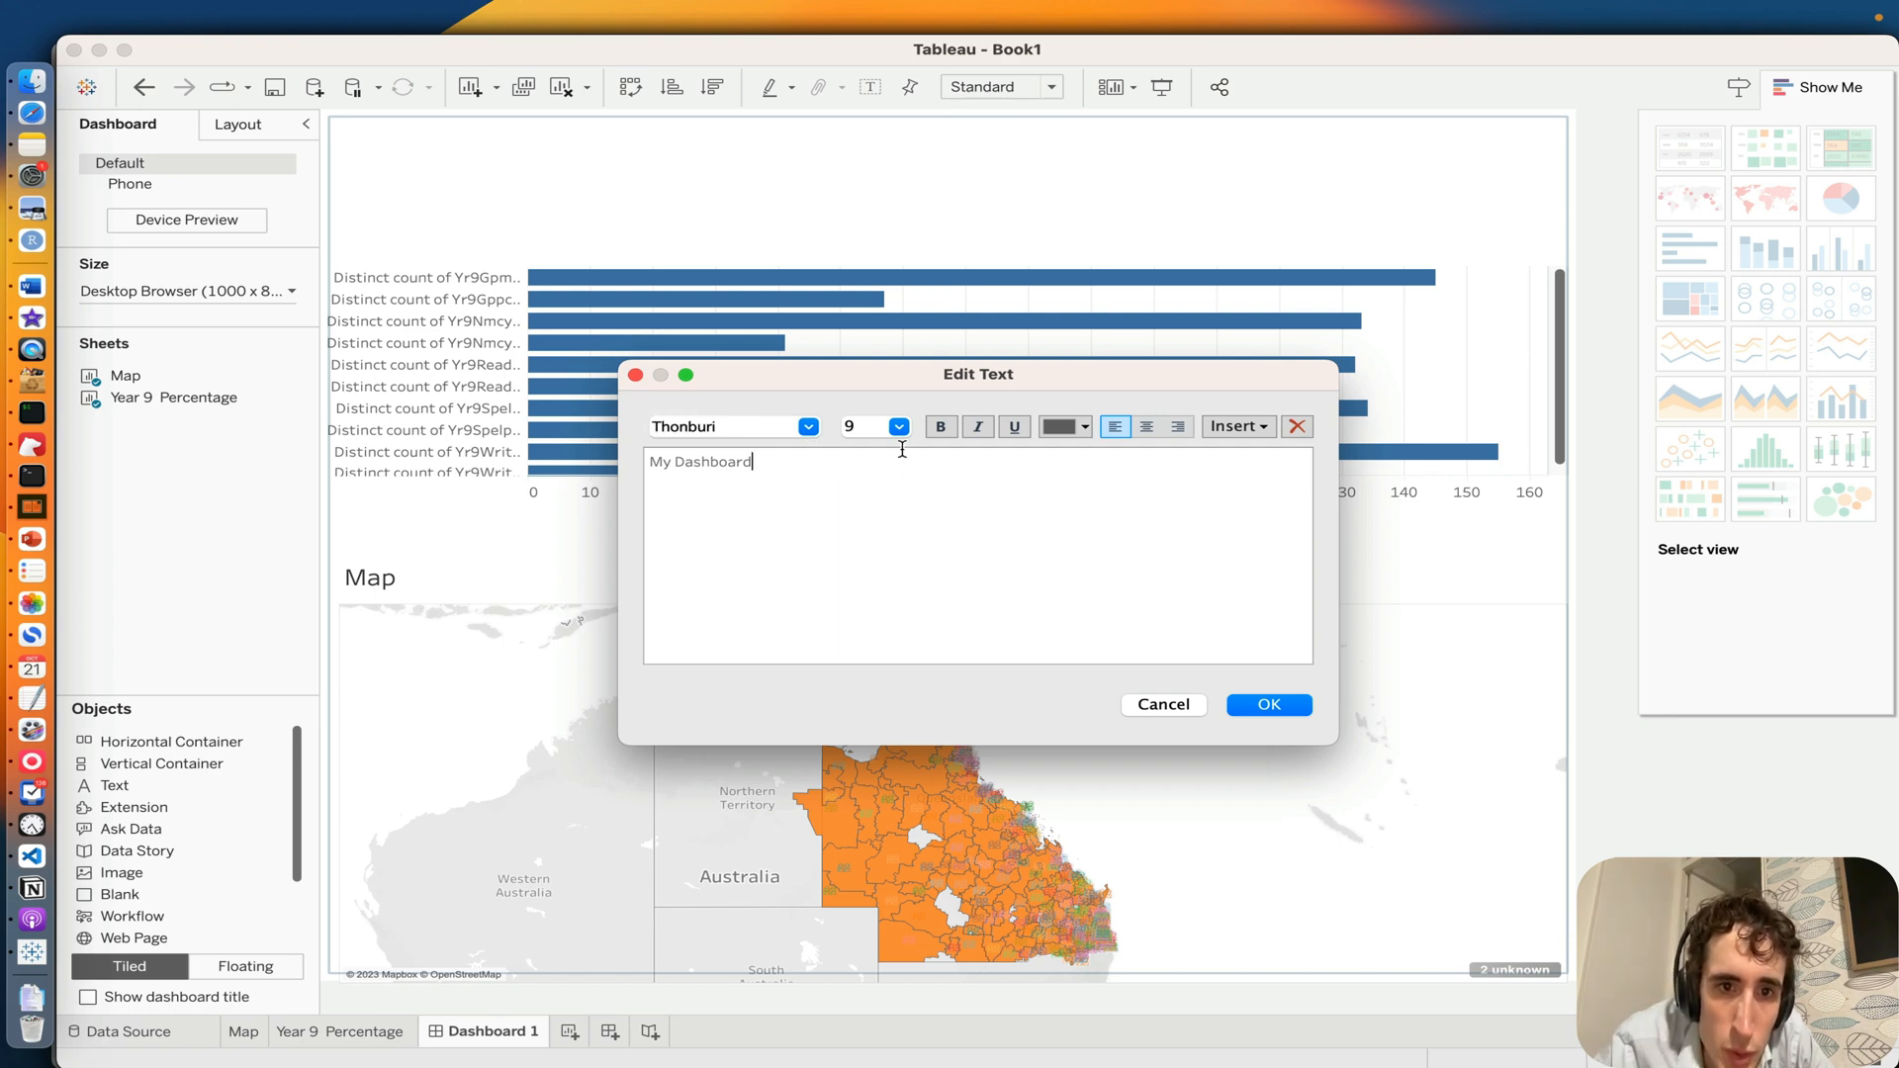
Step: Set the font size of the whole "My Dashboard" text to 12
left_click(855, 431)
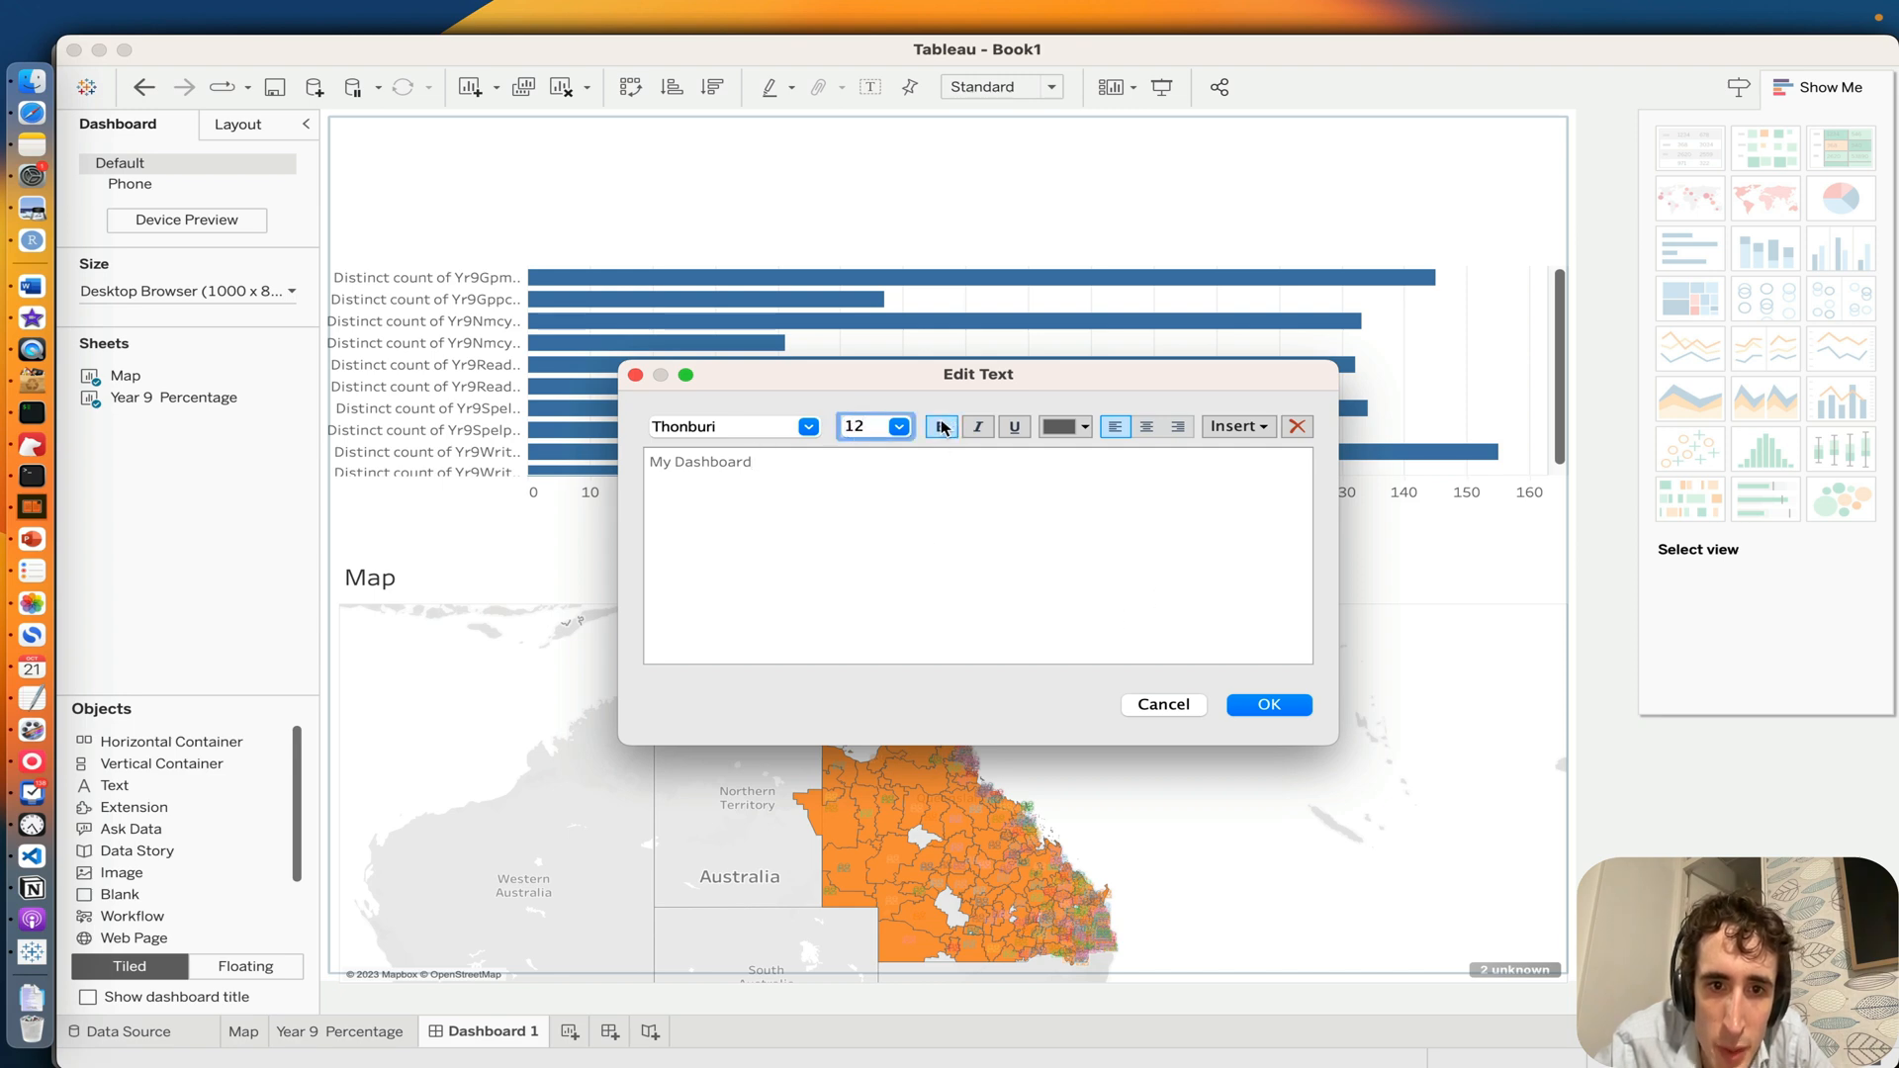
left_click(878, 500)
key("super+a")
left_click(856, 427)
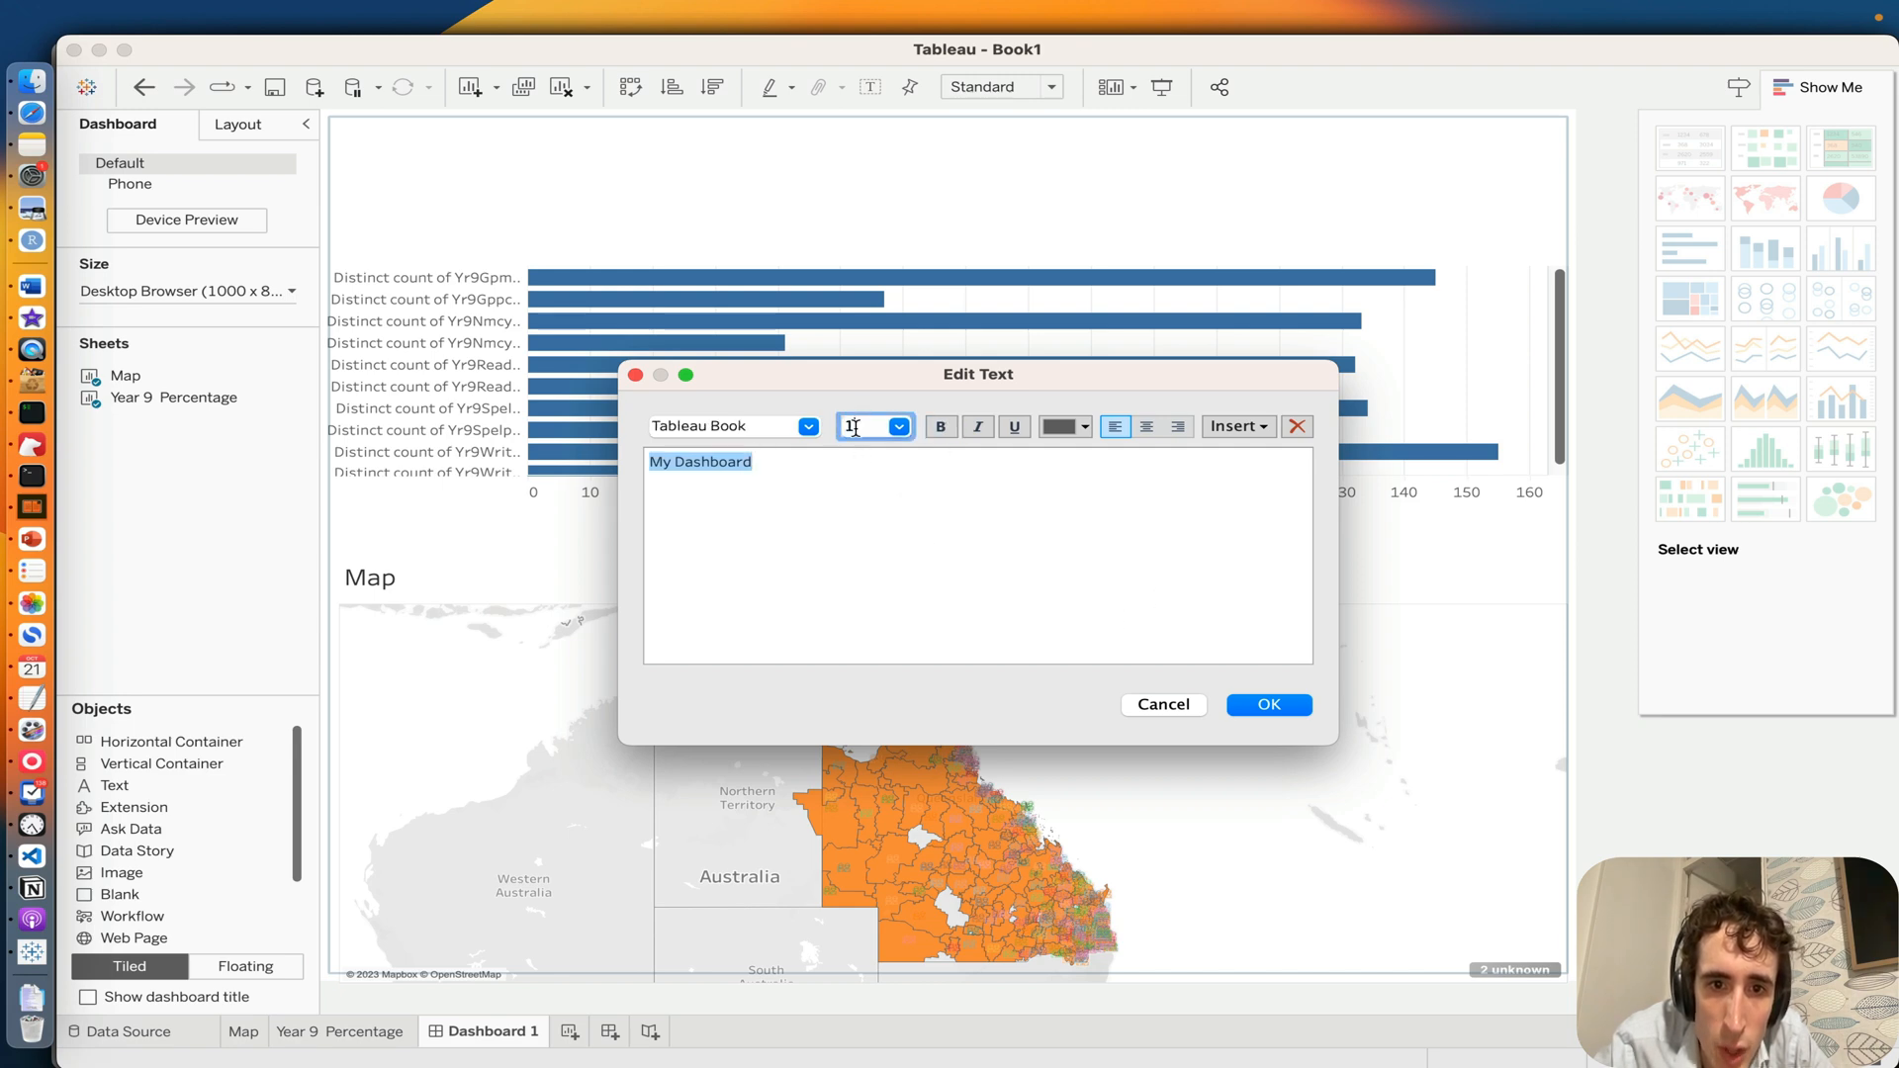
type("12")
key("Return")
left_click(718, 428)
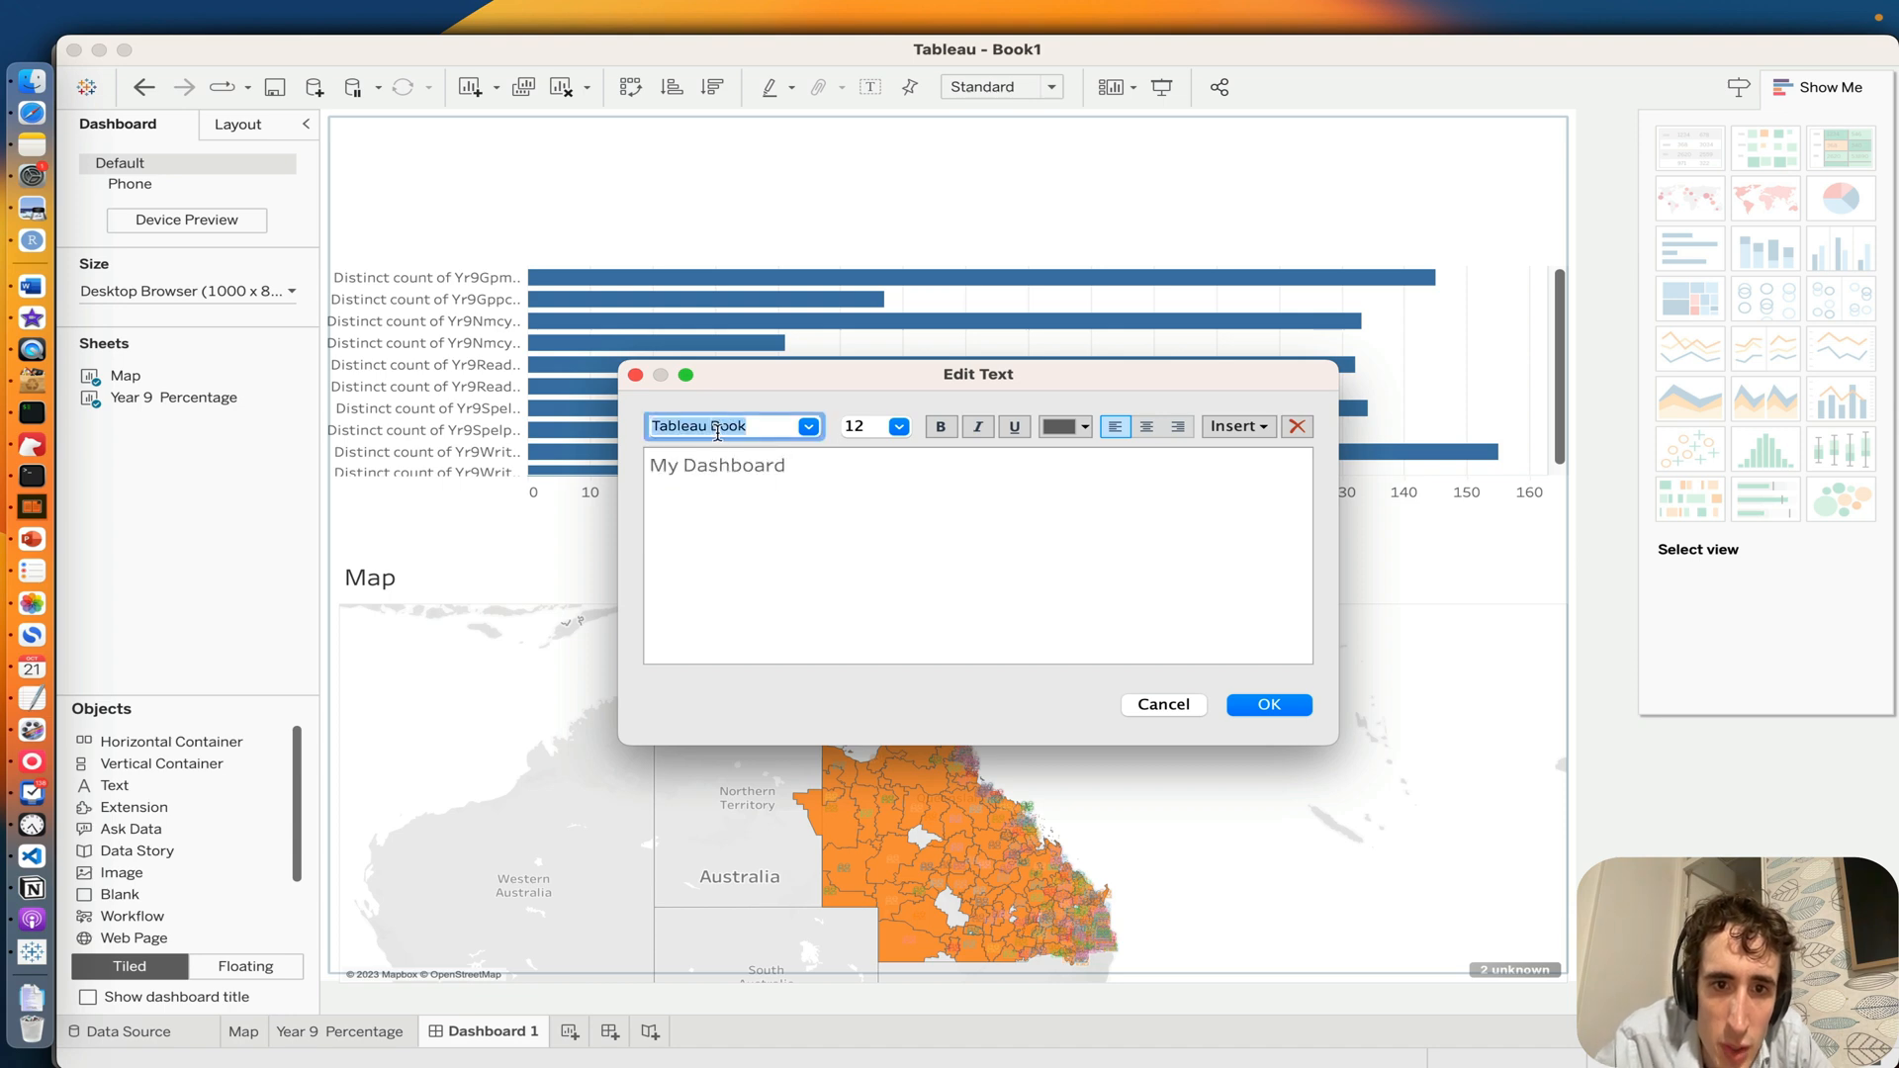
Step: Apply the Thonburi font to the entire "My Dashboard" text and accept the text edit
left_click(712, 485)
key("super+a")
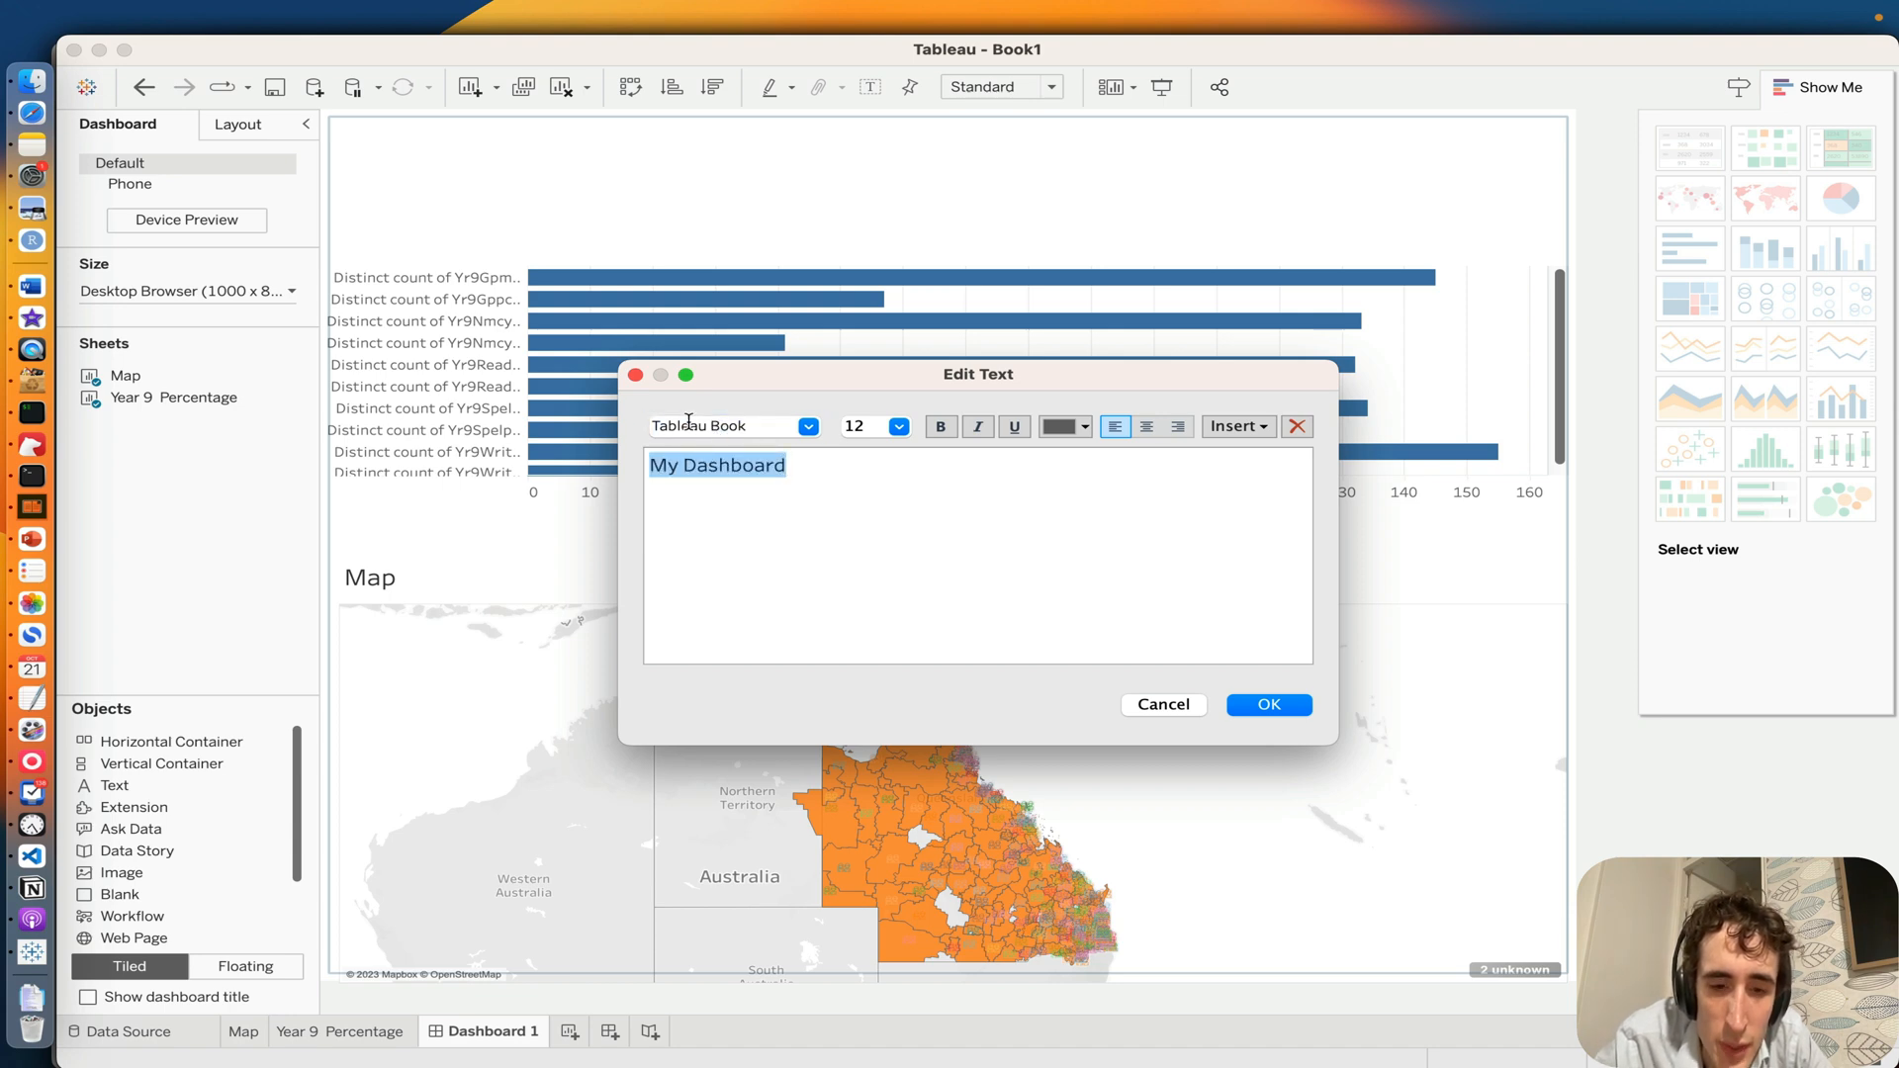
left_click(689, 426)
type("tho")
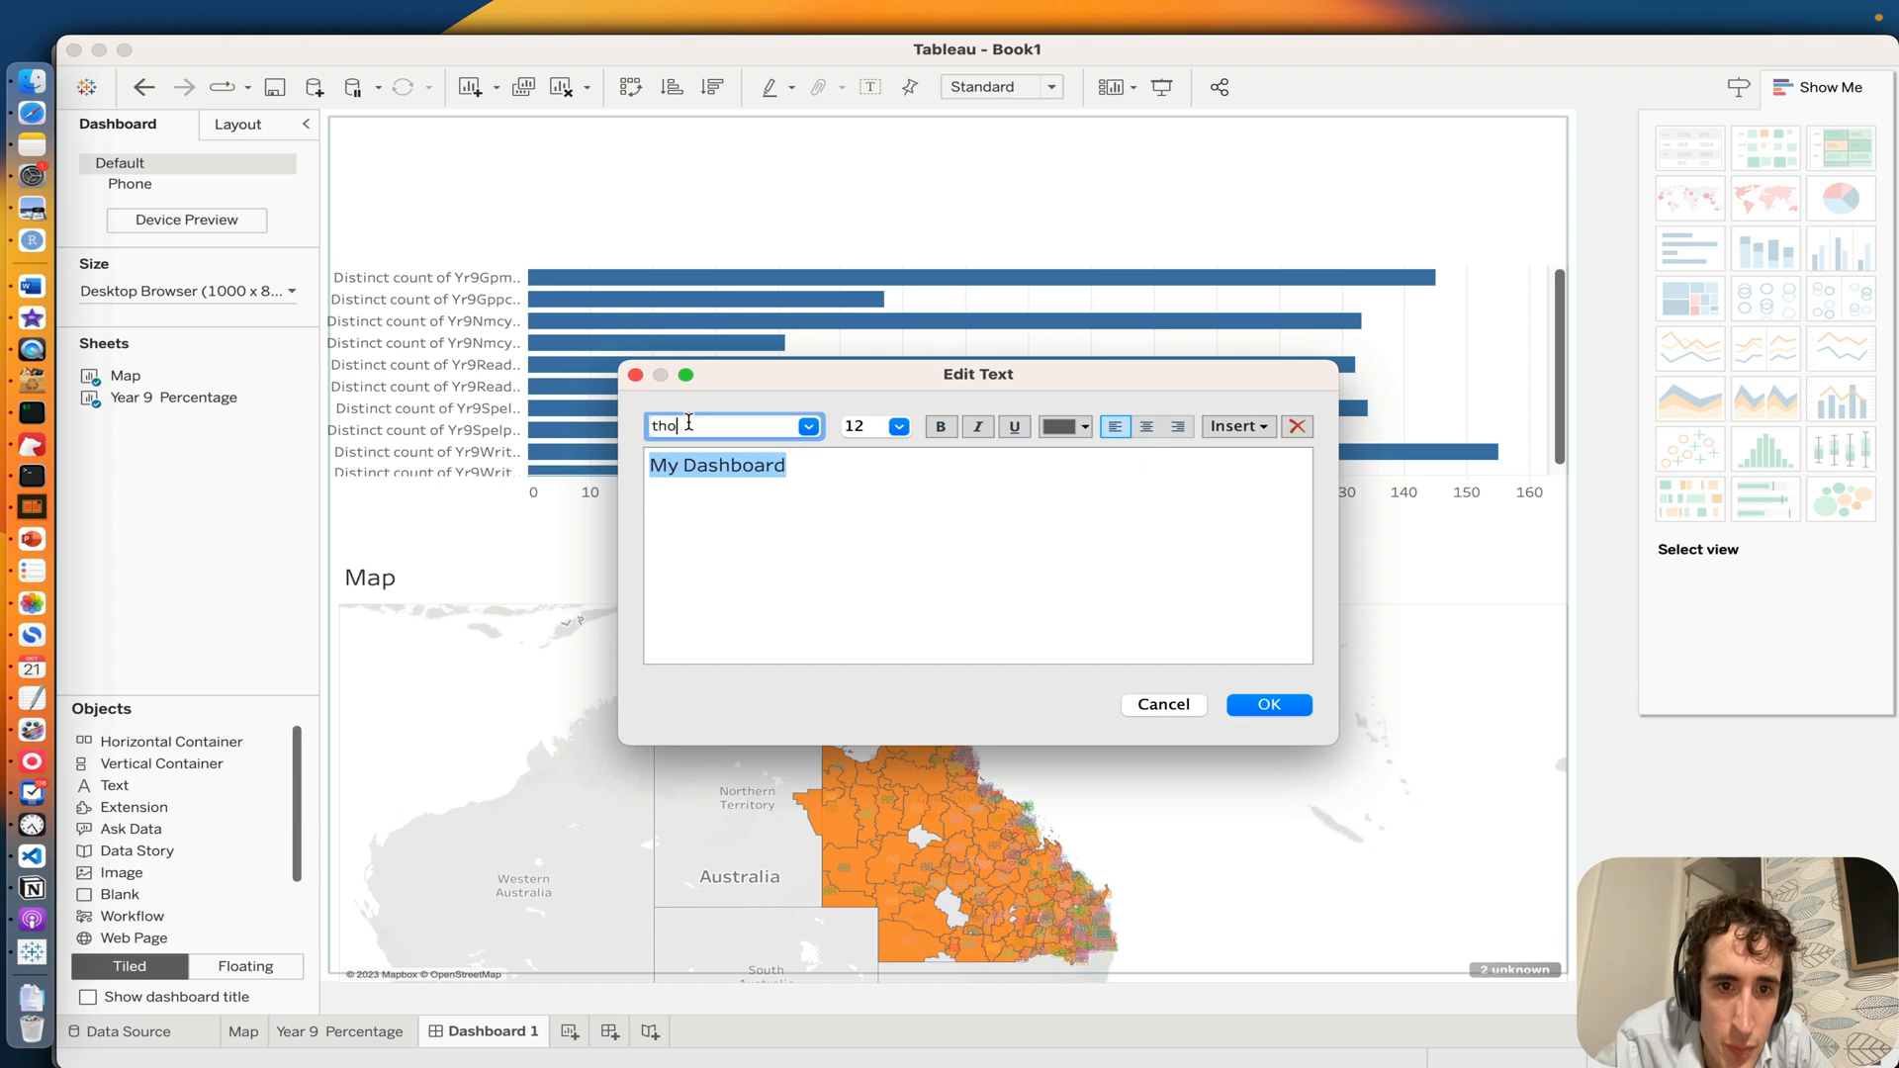
type("h")
key("Return")
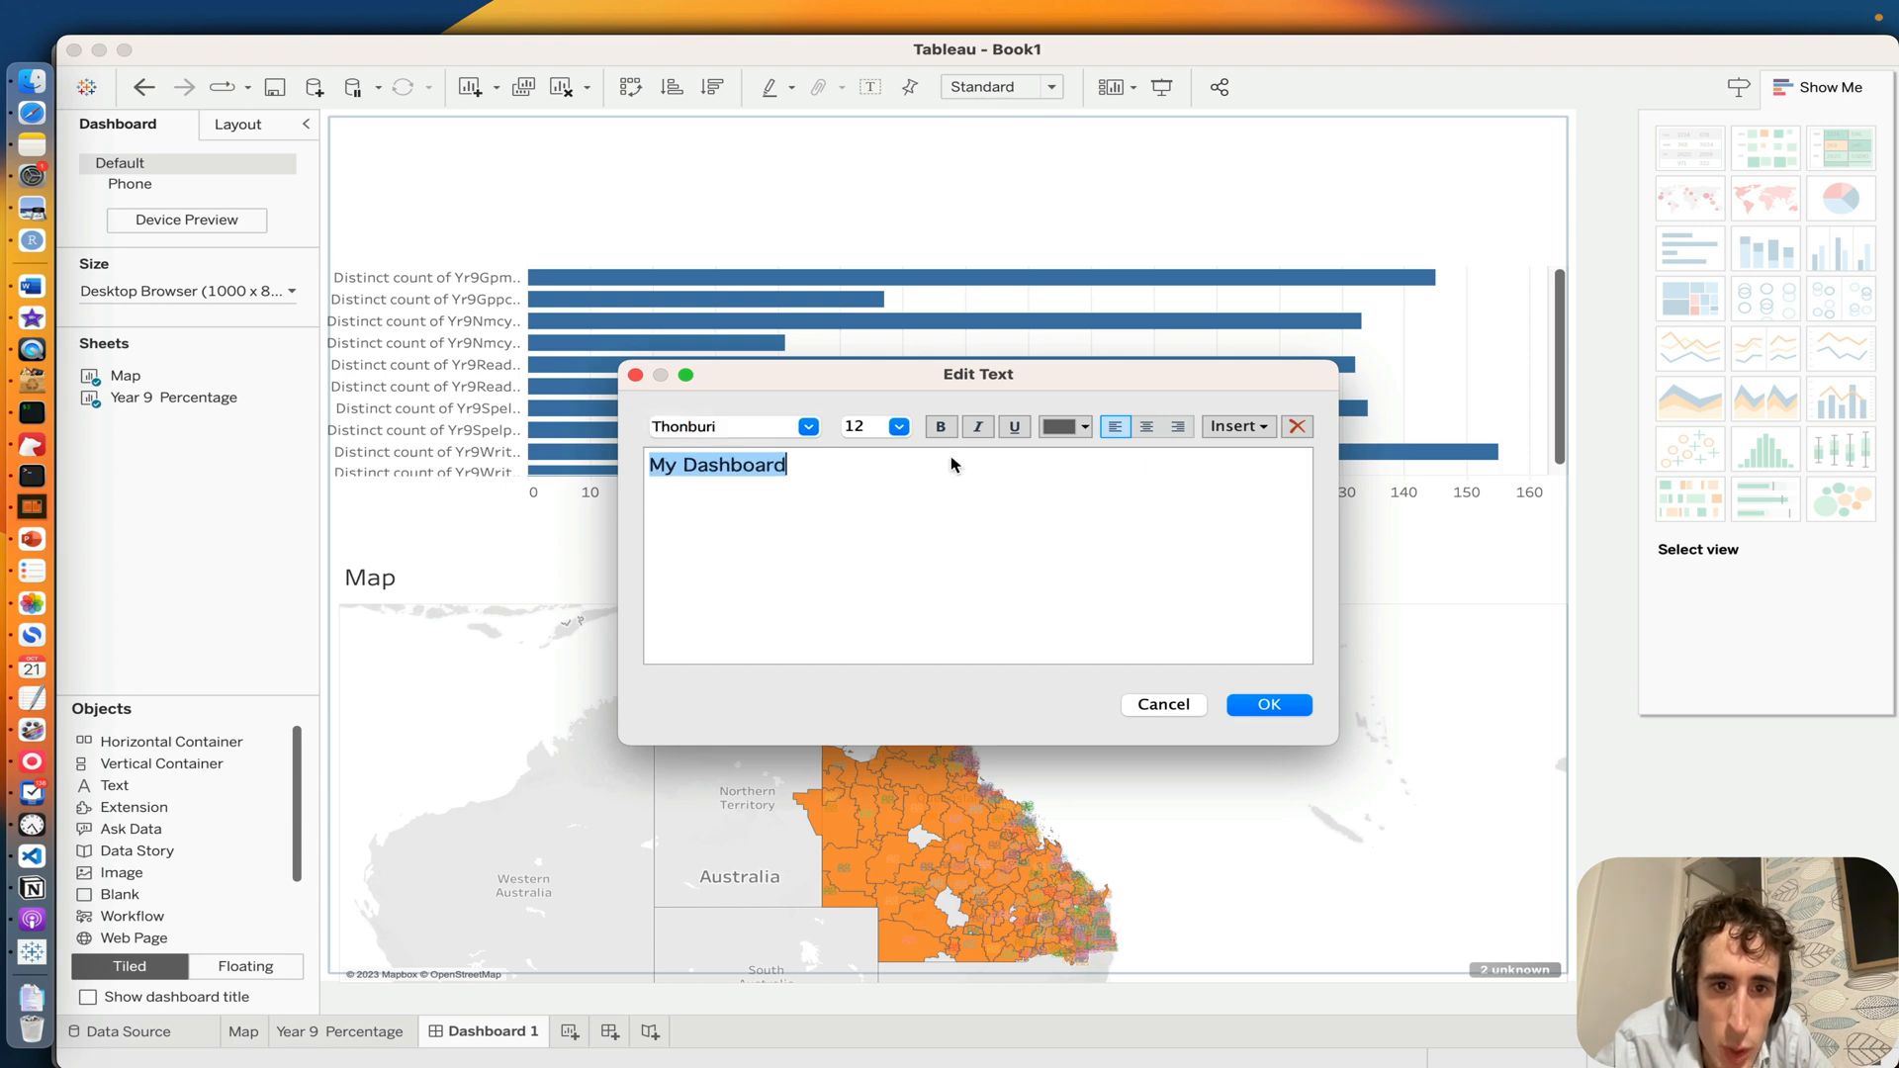
left_click(865, 431)
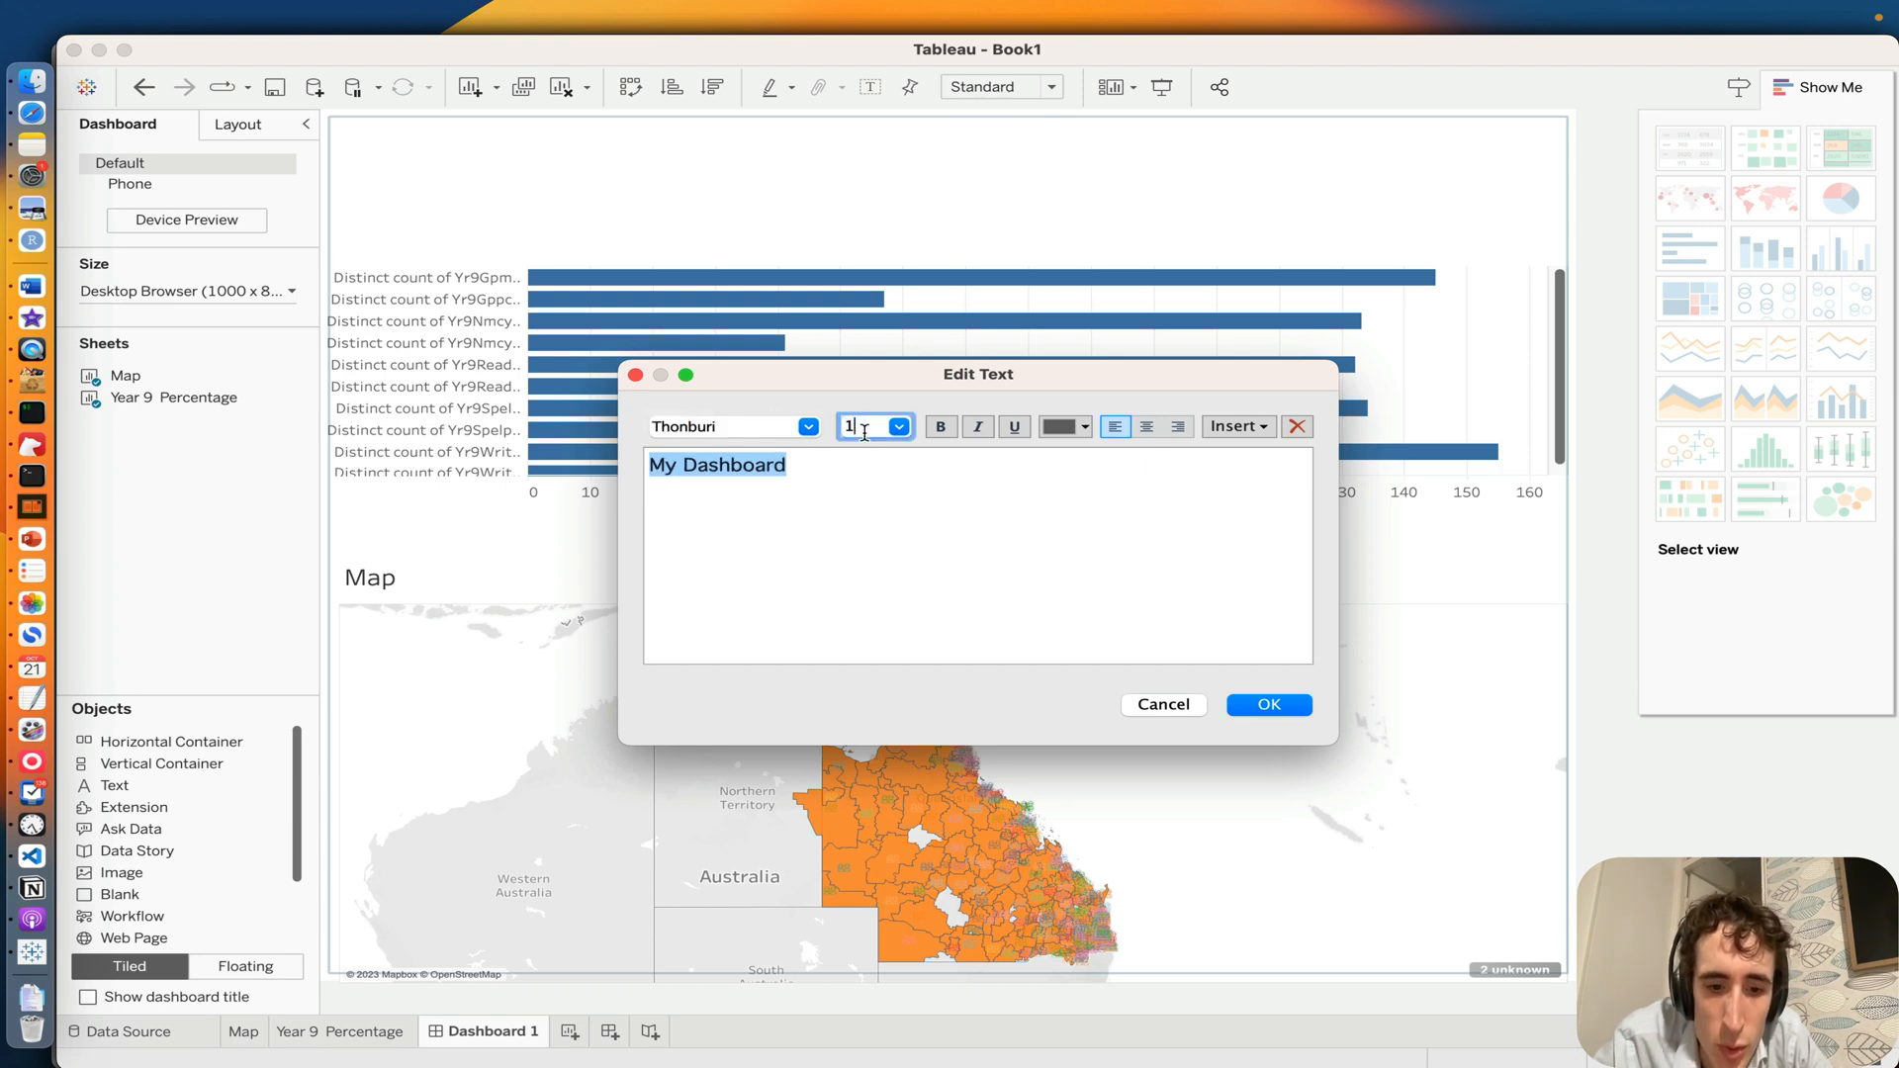
left_click(1270, 705)
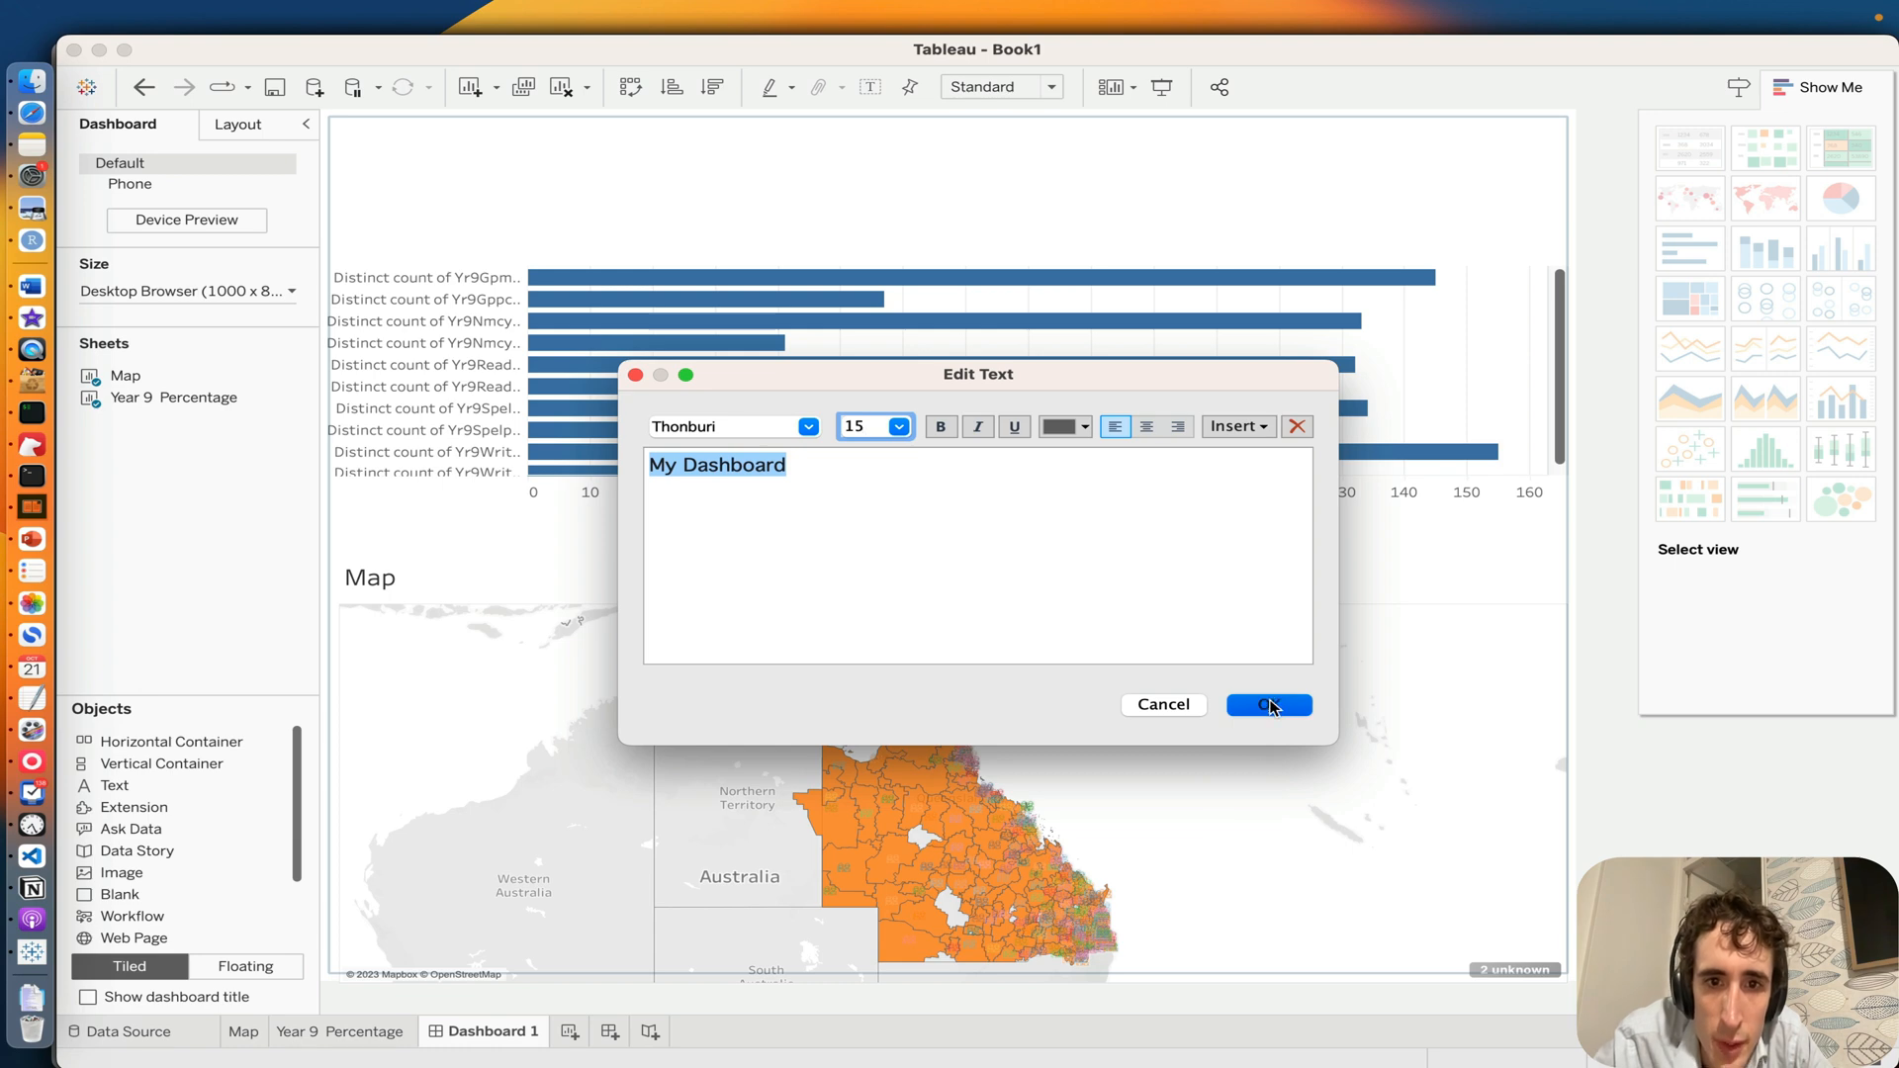
Step: Reopen the "My Dashboard" text for editing, choose black as its font color and accept
double_click(556, 180)
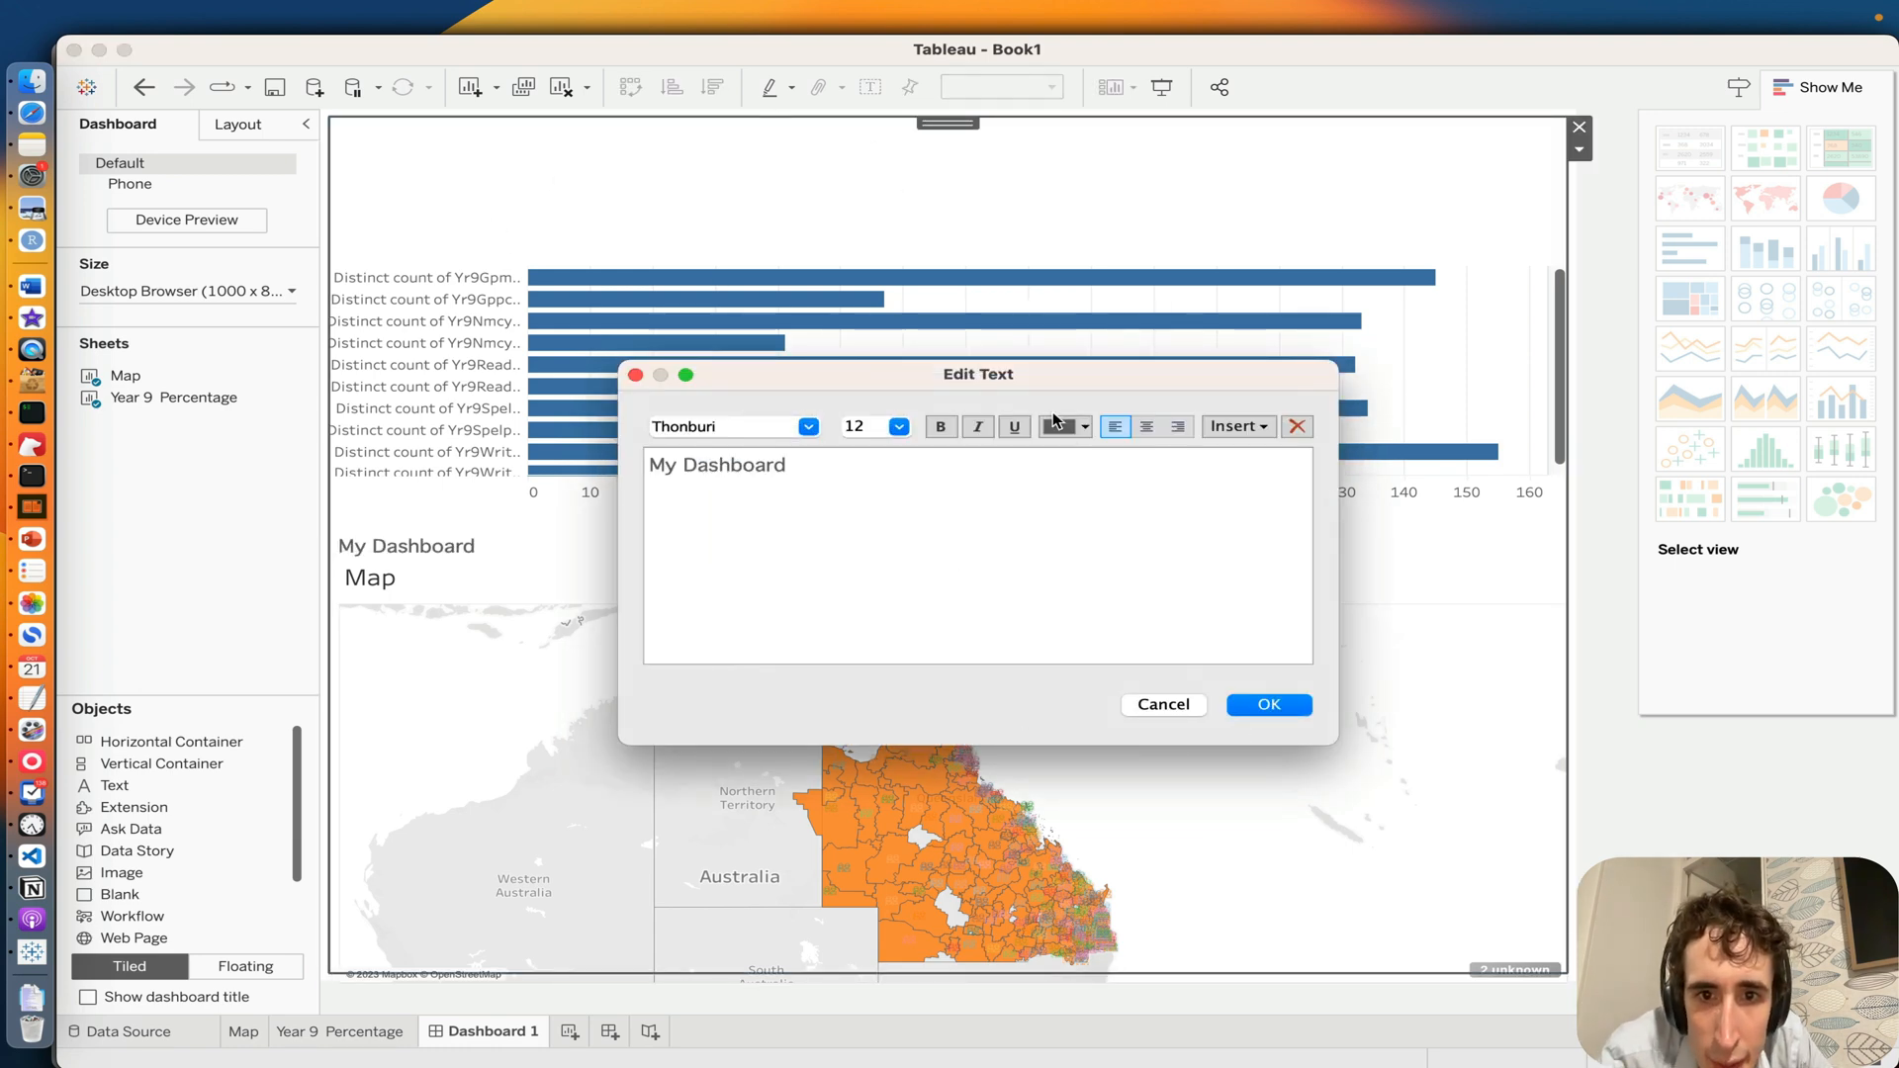
left_click(1056, 424)
left_click(1090, 520)
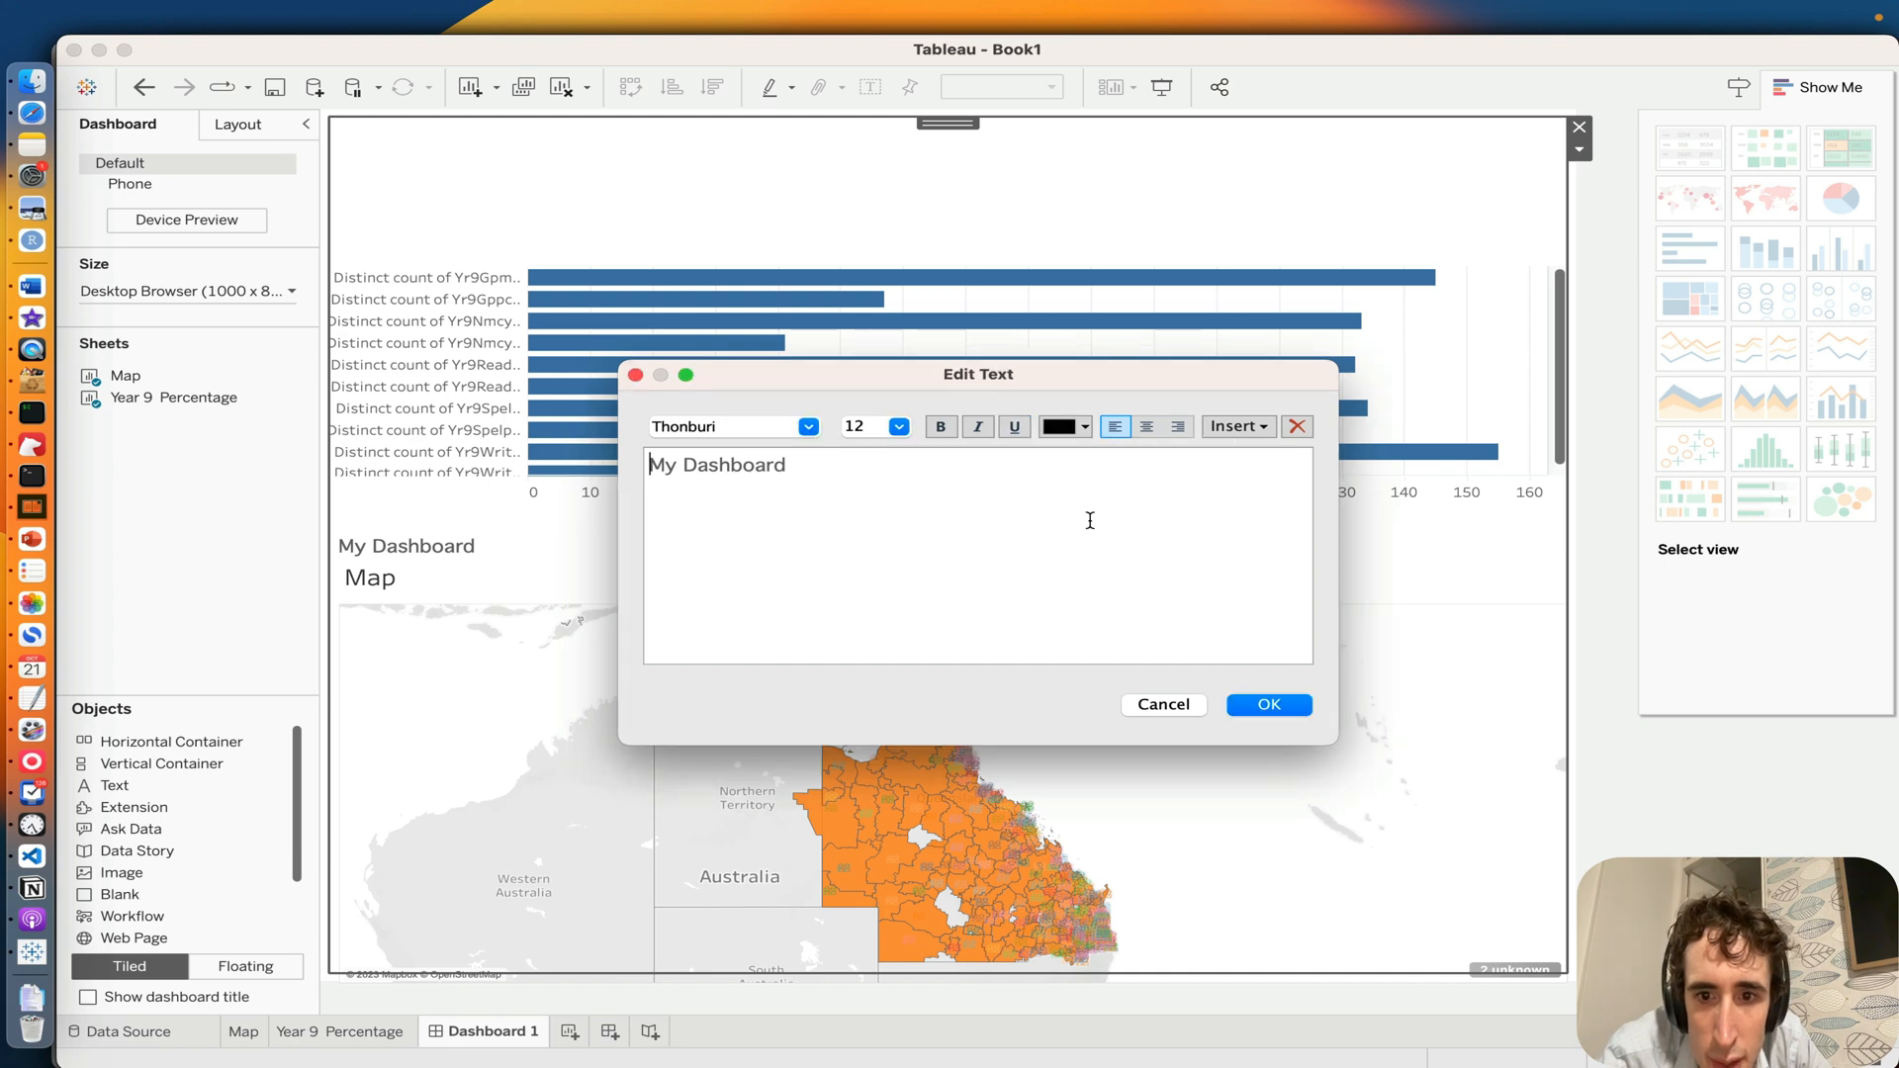
left_click(1255, 704)
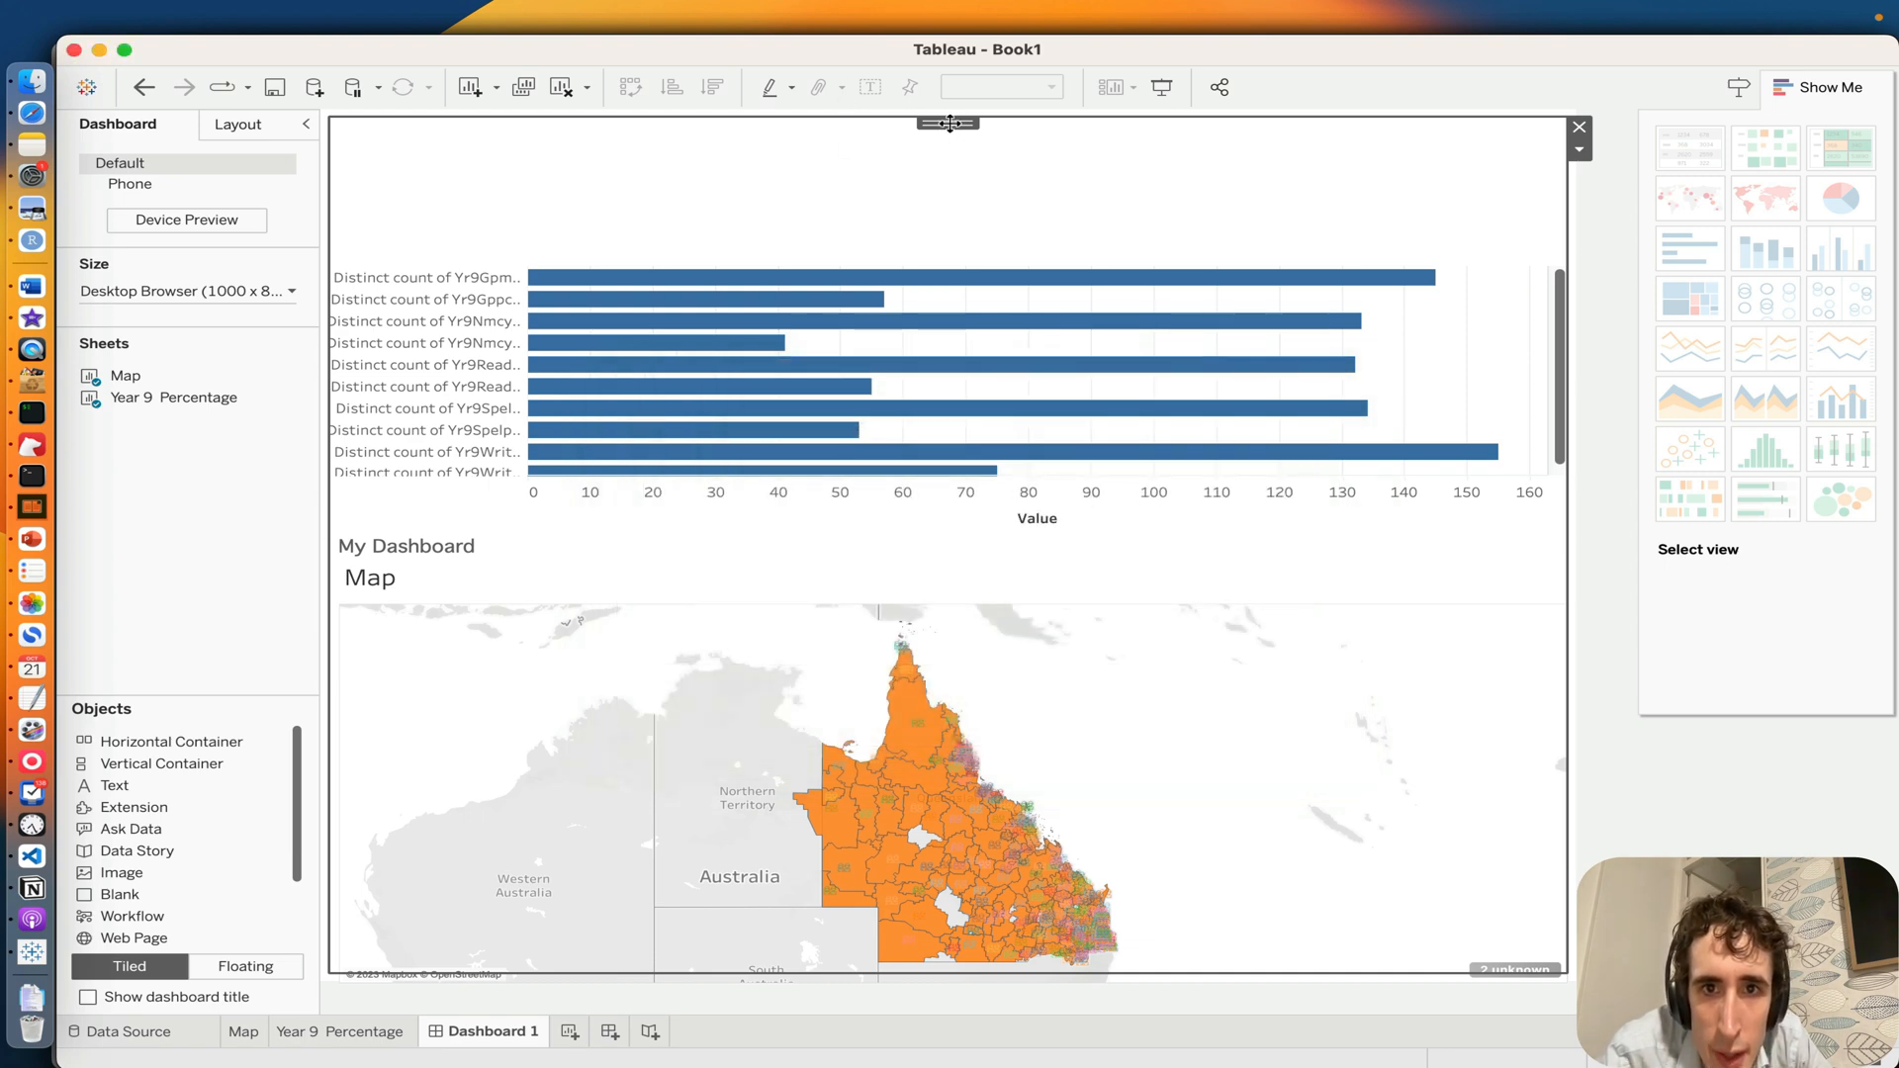
Step: Try to move the tiled "My Dashboard" text object within the dashboard
left_click_drag(949, 124, 951, 132)
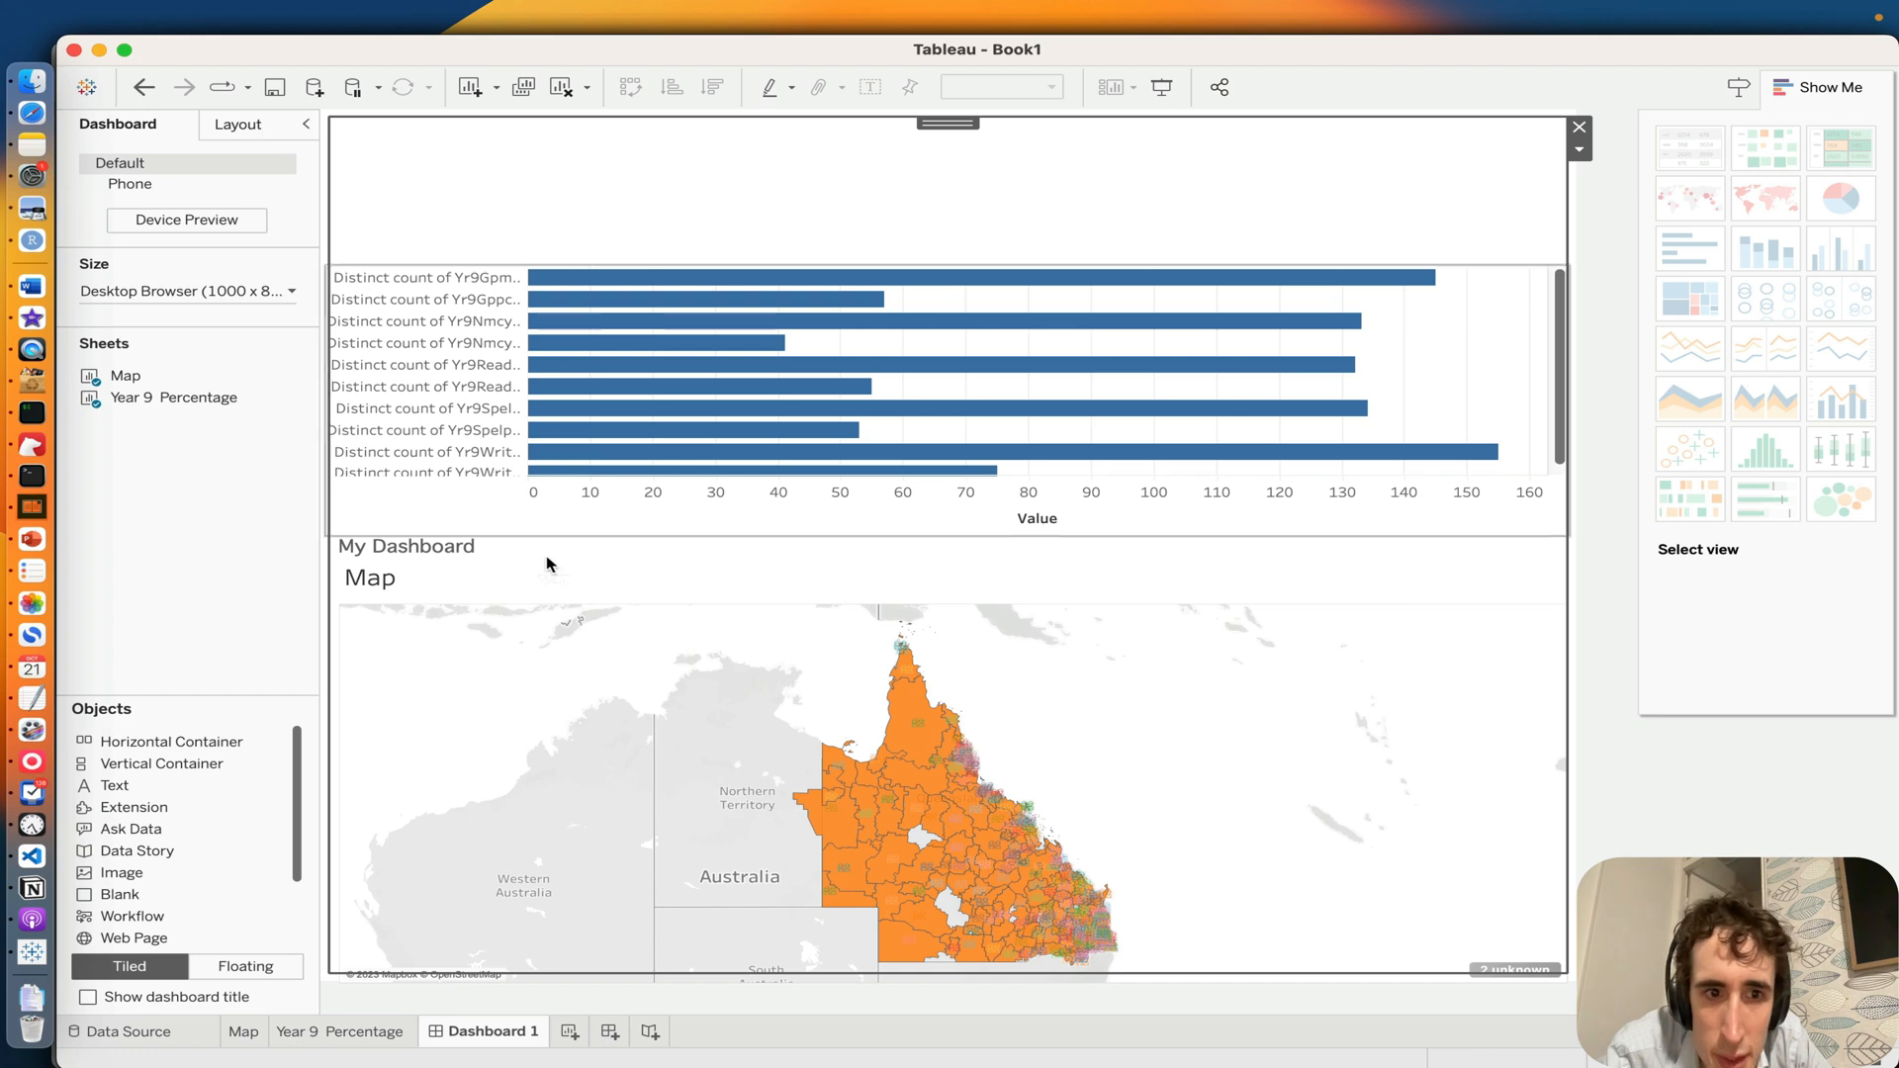
left_click(915, 572)
left_click(863, 541)
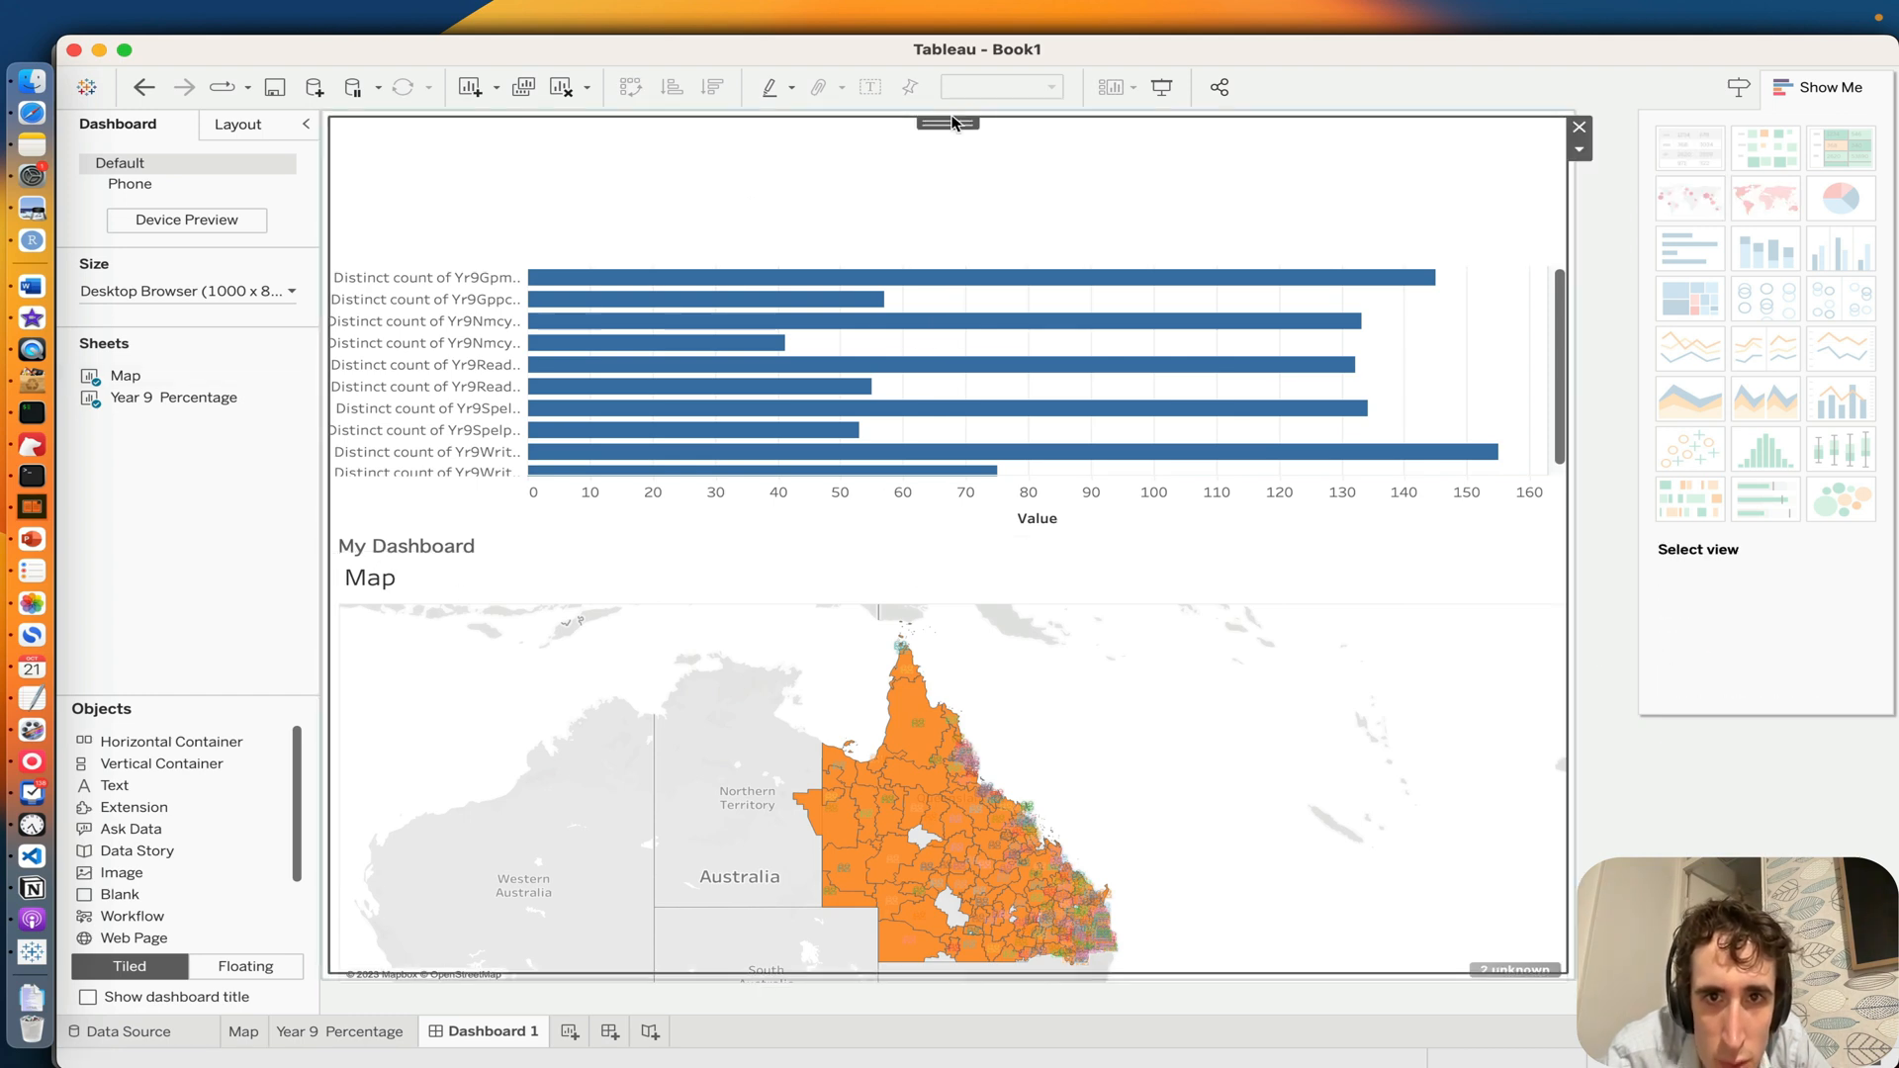
left_click_drag(951, 123, 436, 613)
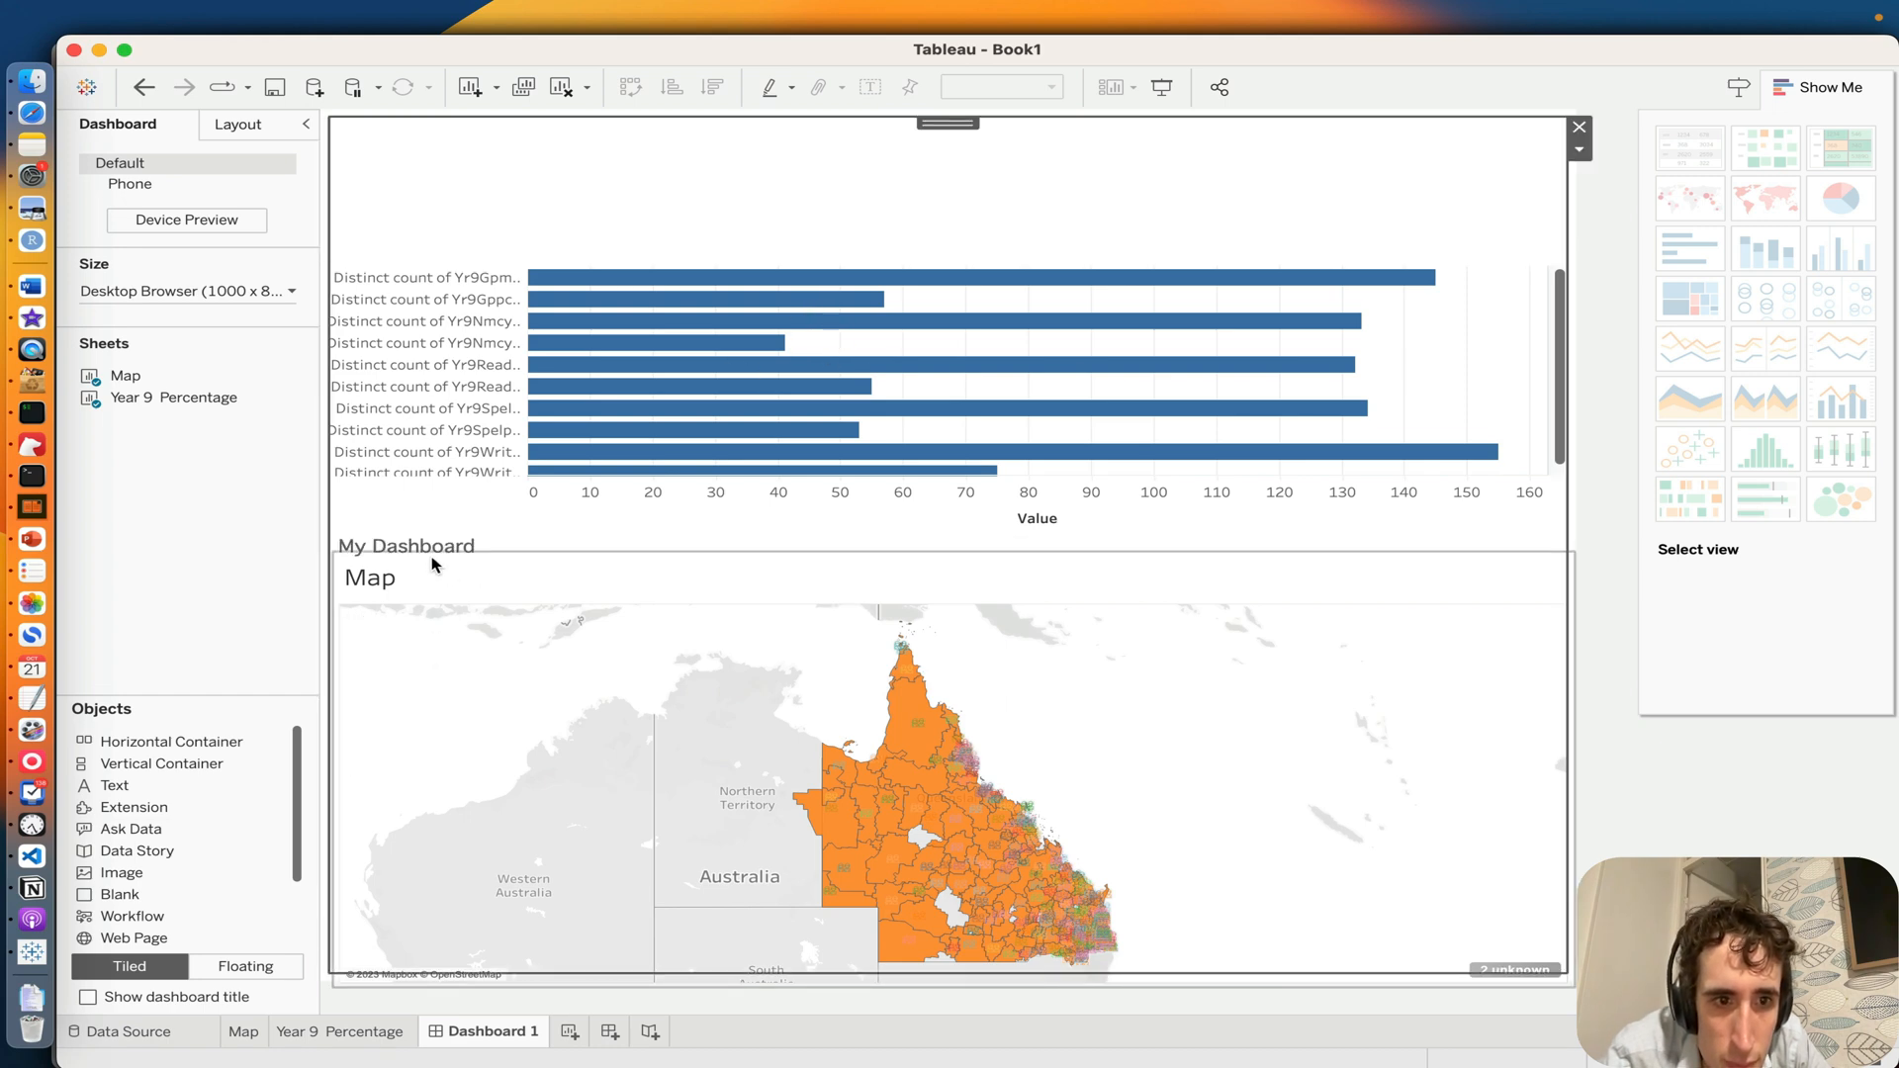
left_click(524, 563)
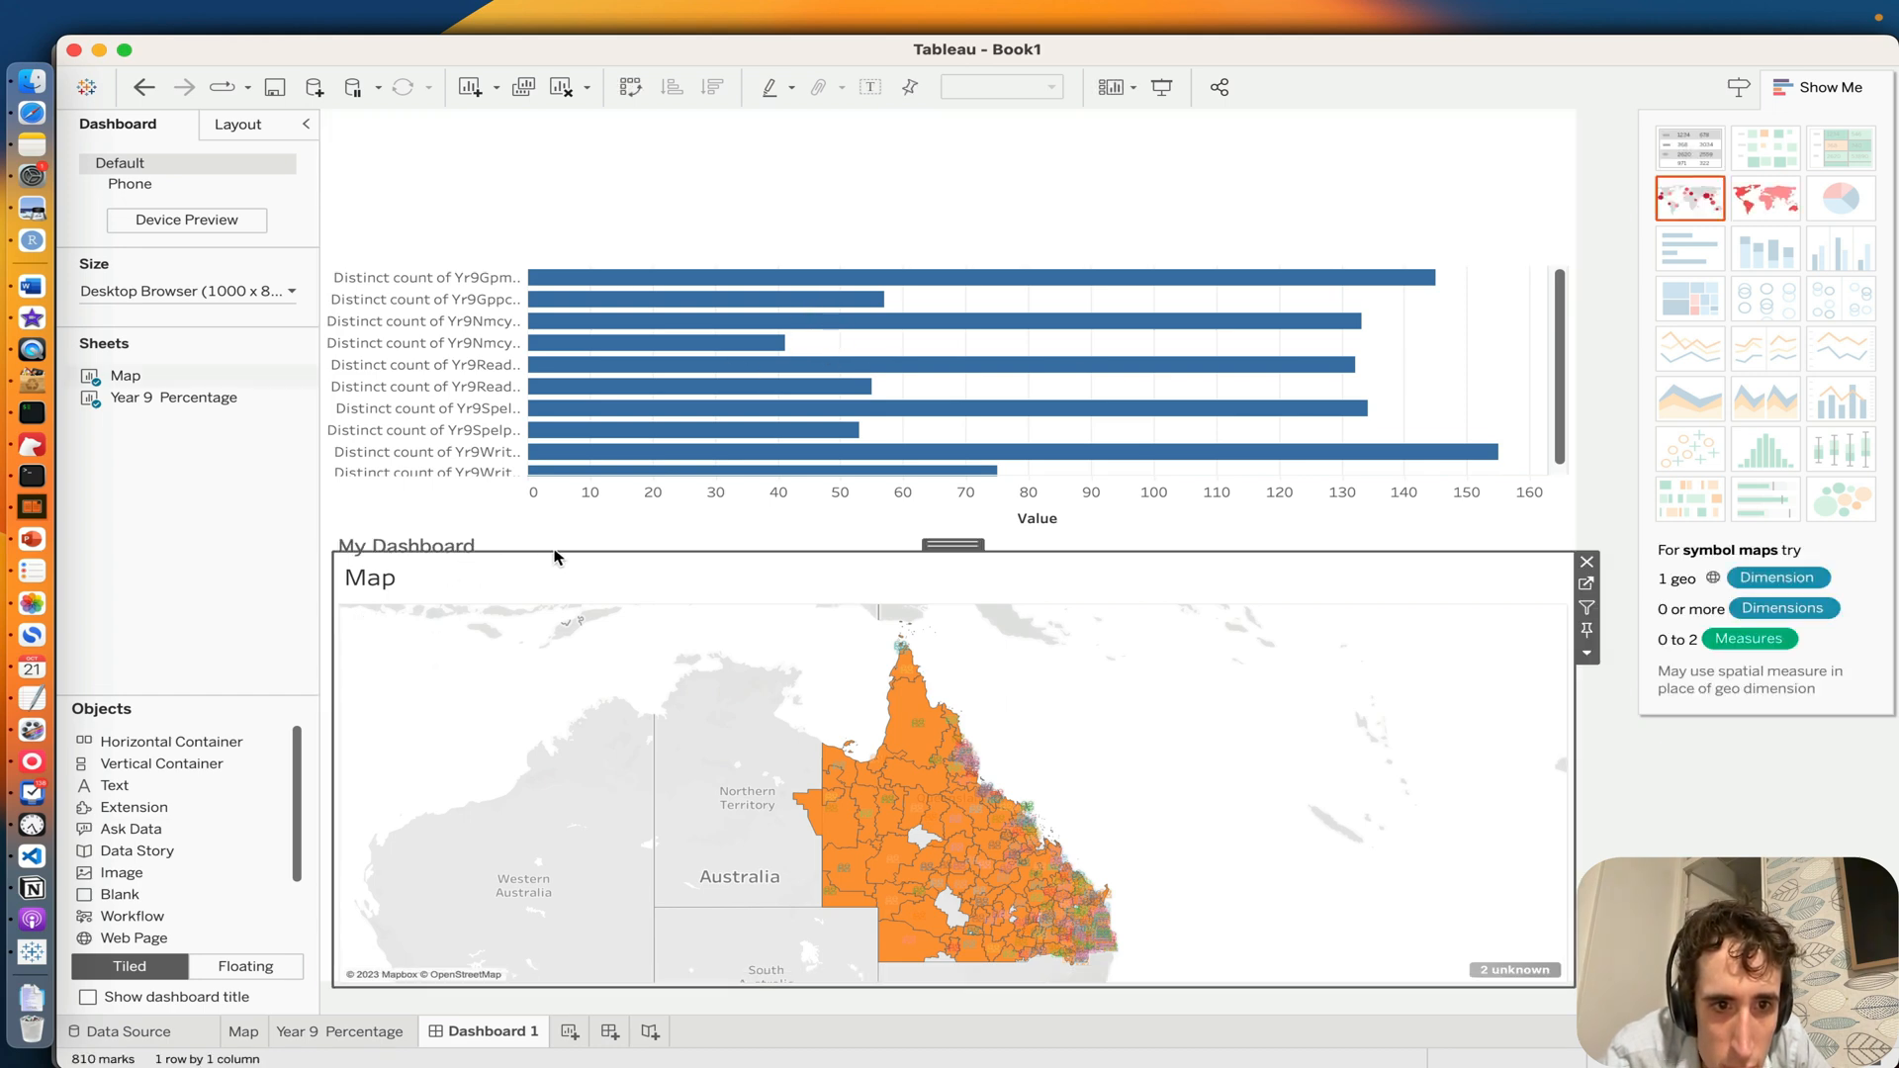
Step: Remove the Year 9 Percentage chart and the Map sheet from the dashboard
left_click(1531, 510)
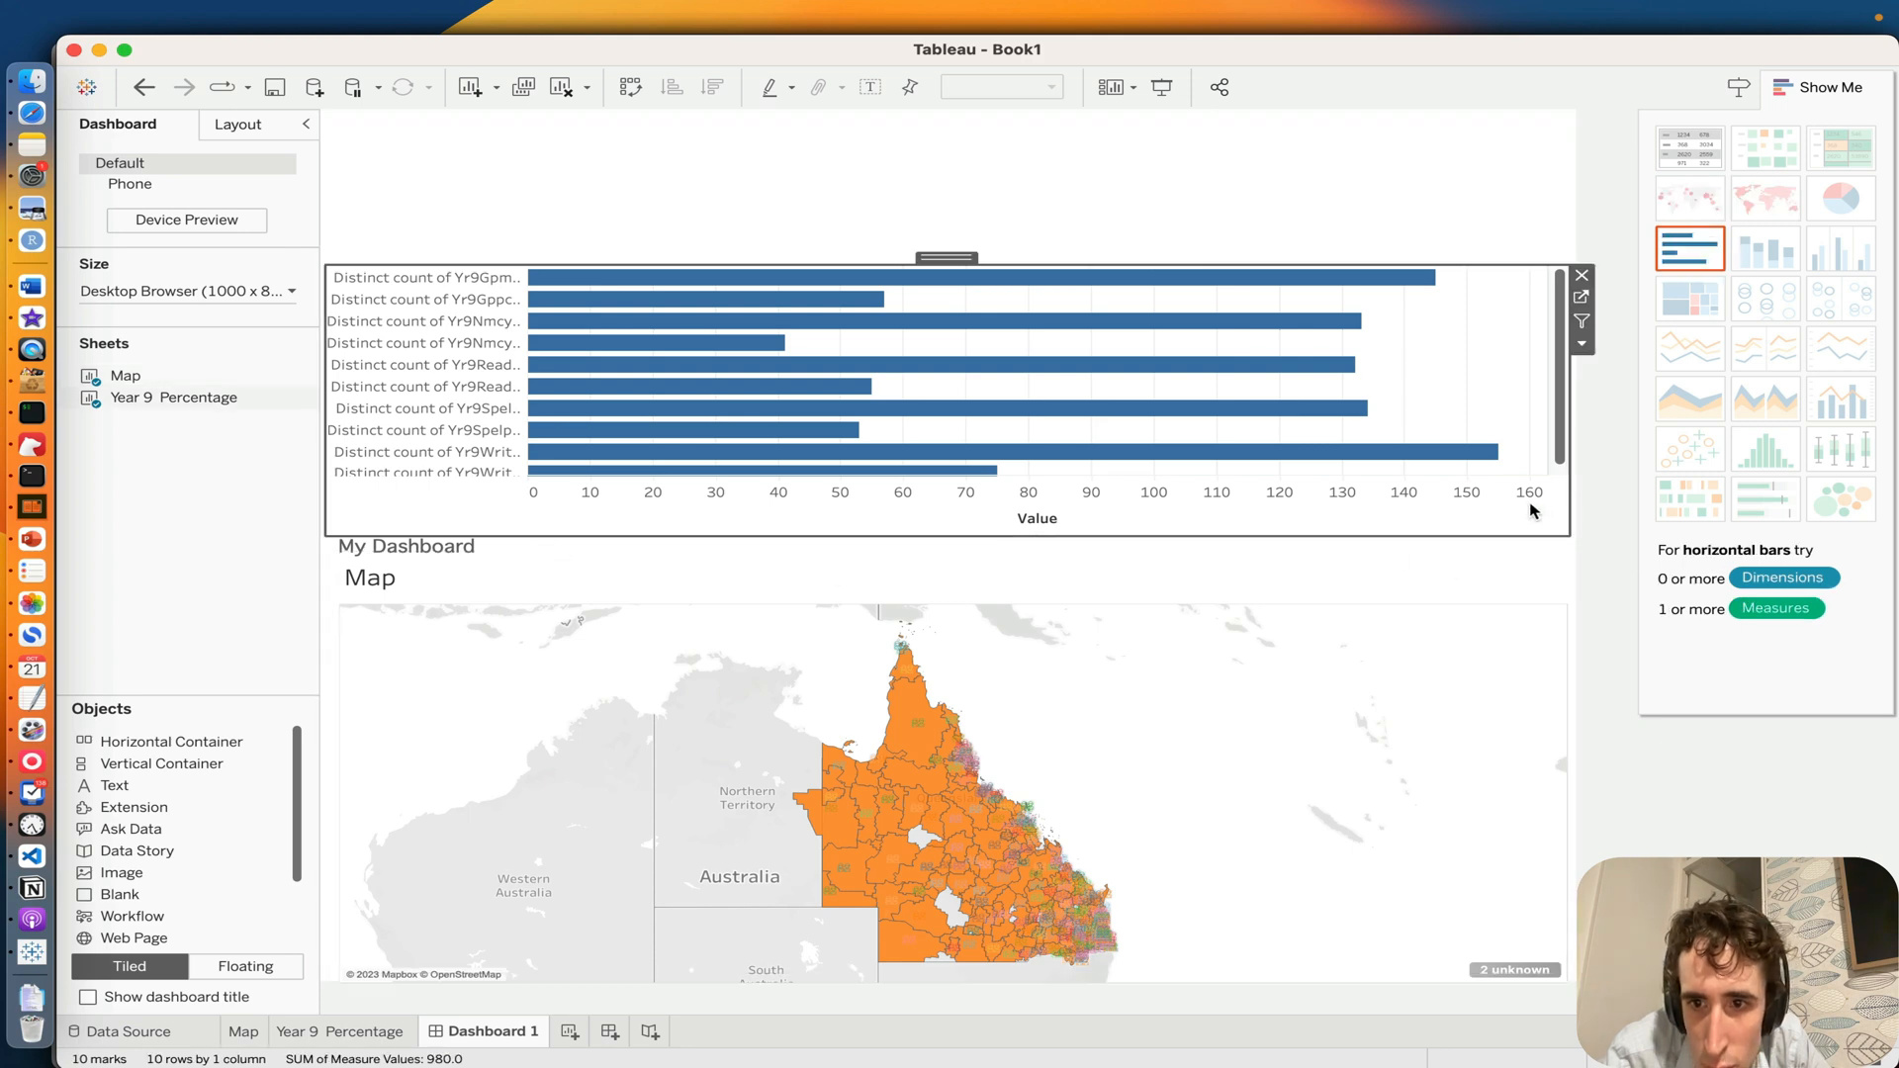
left_click(1582, 275)
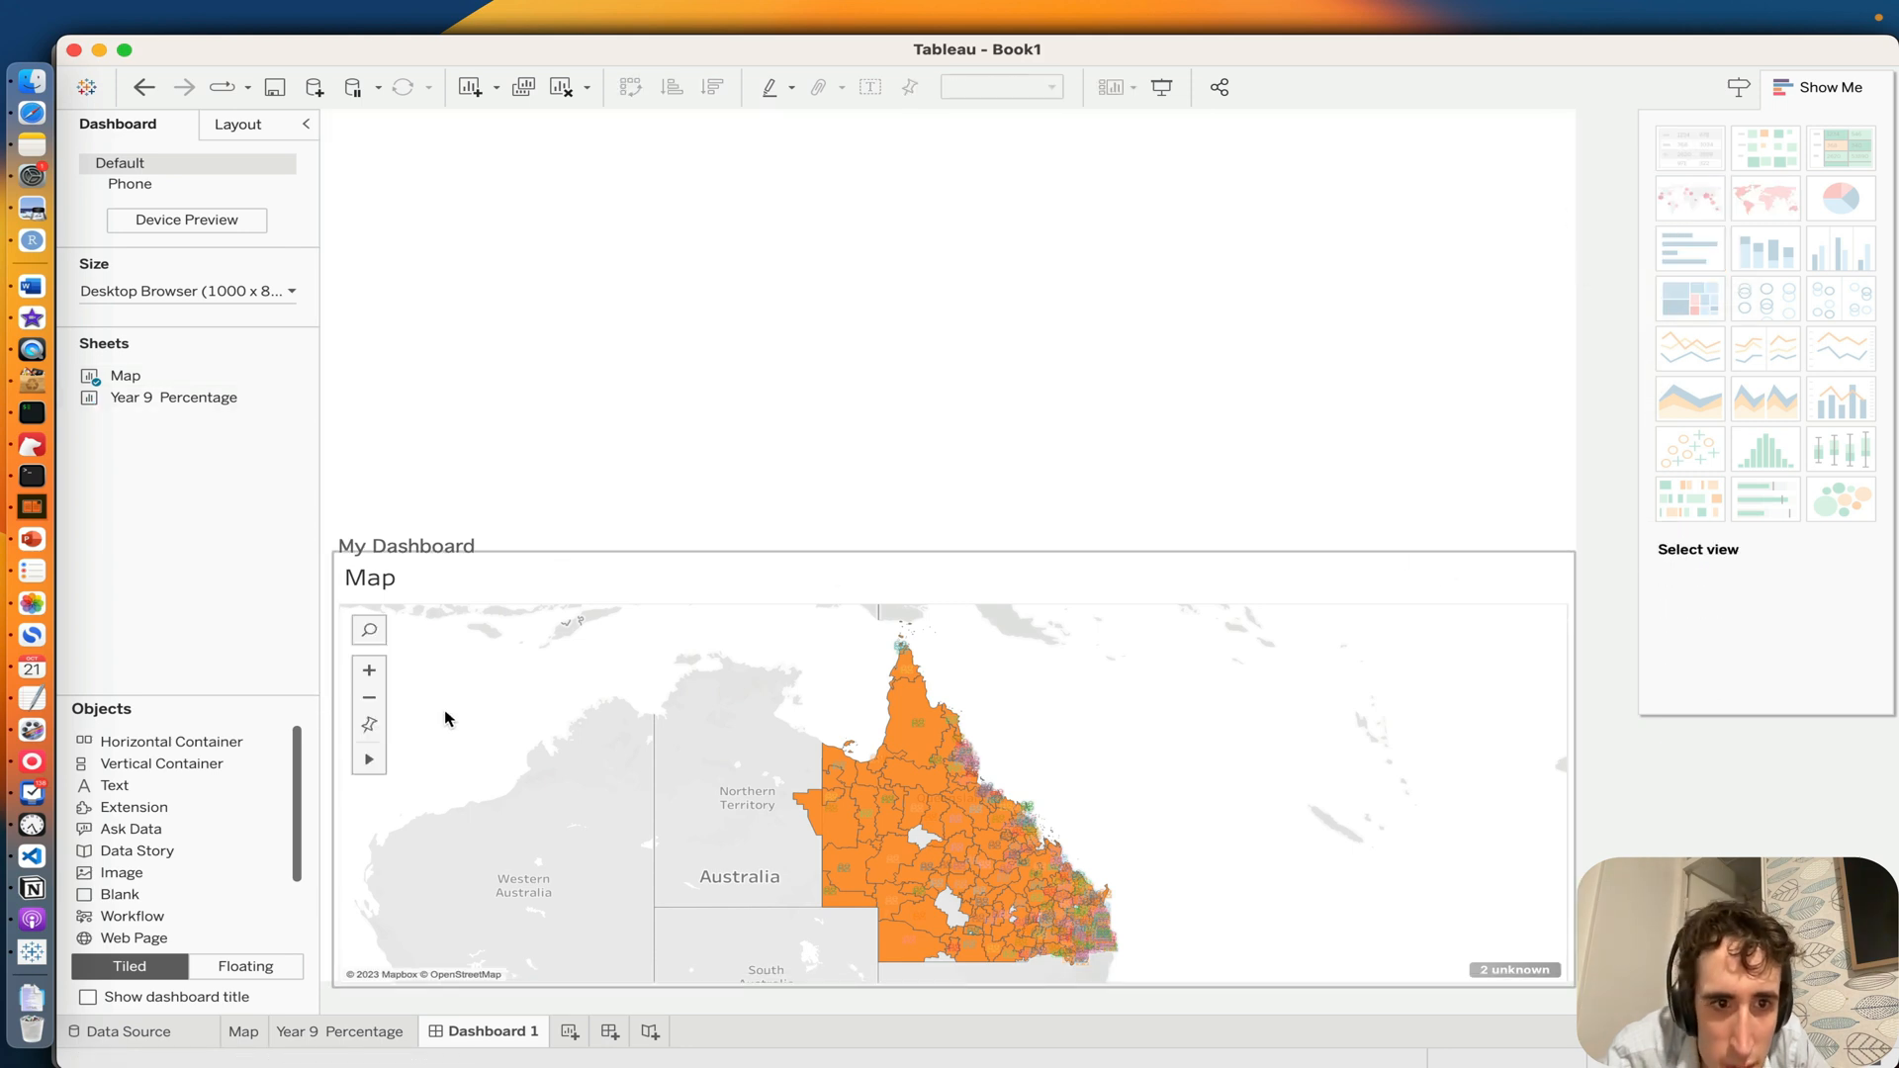
left_click(451, 543)
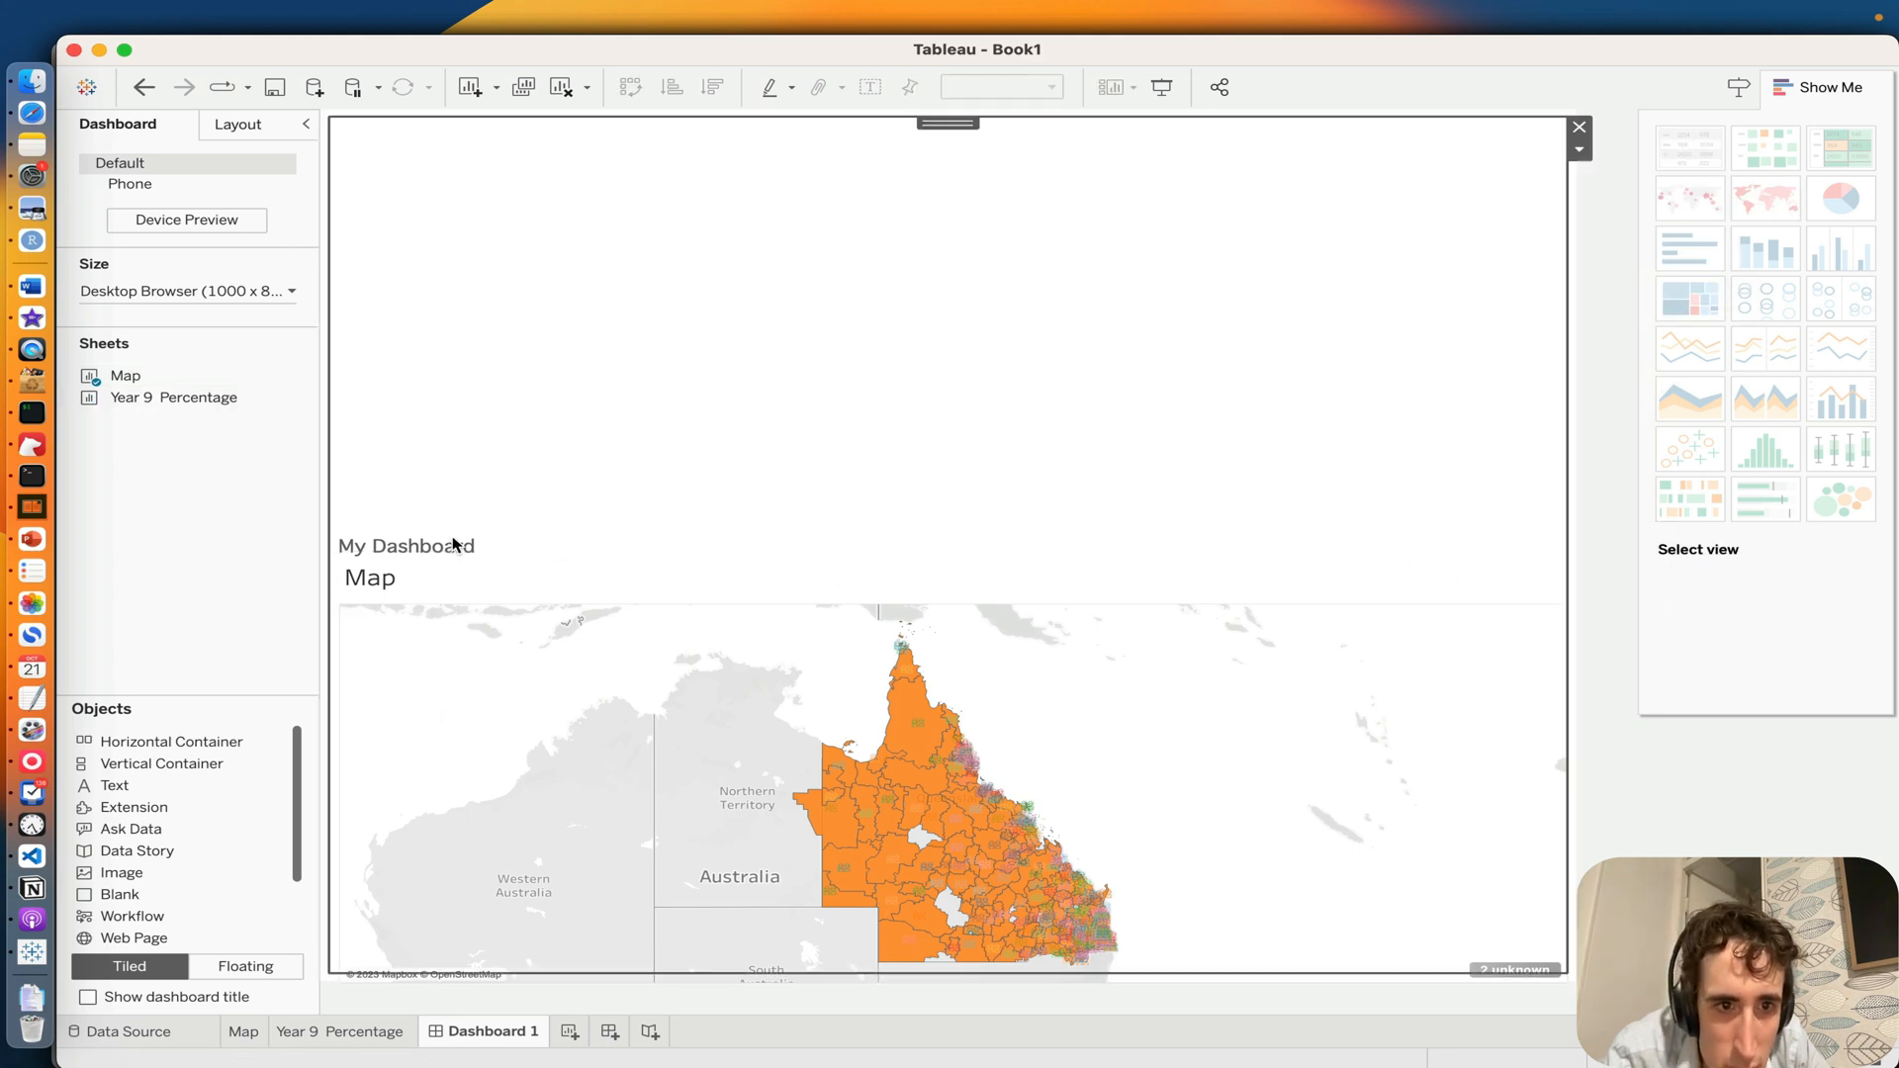
left_click(488, 641)
left_click(1584, 564)
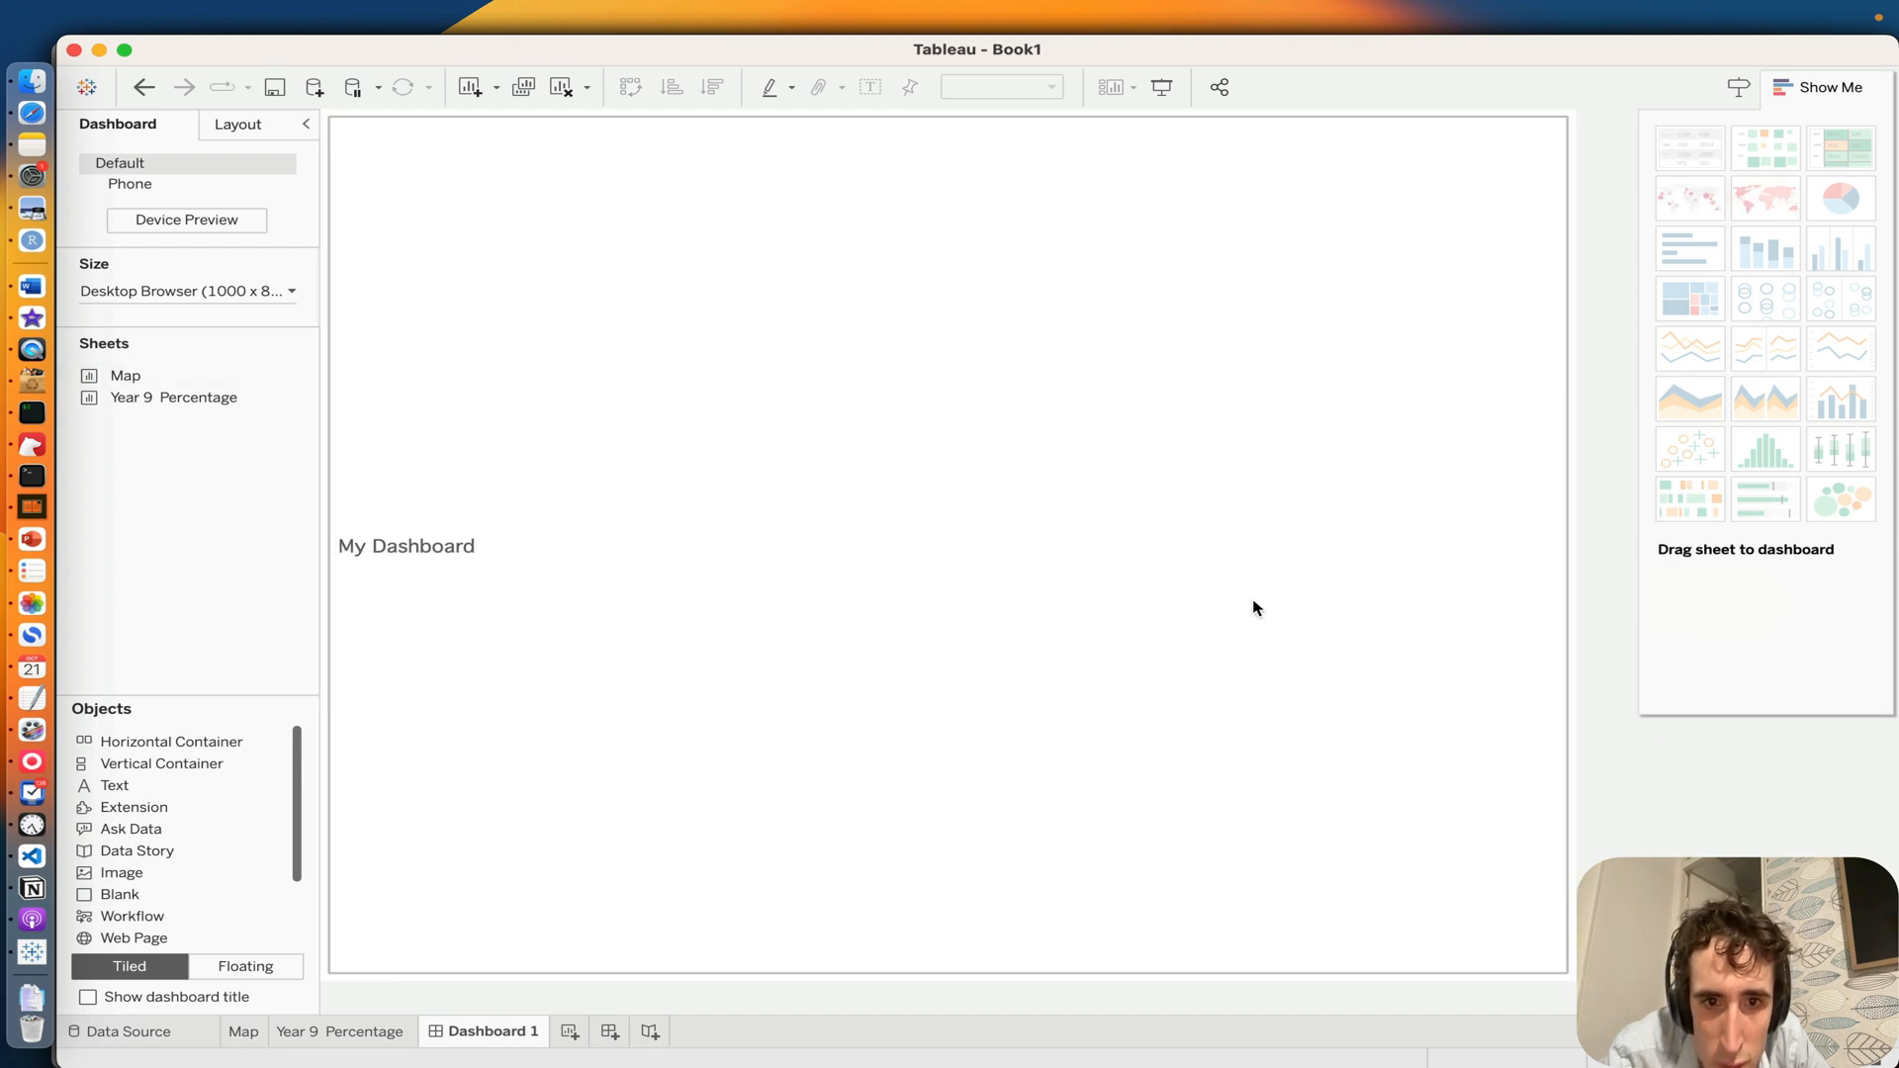
Step: Make the "My Dashboard" text object floating, move it to the dashboard's top edge and widen it across the middle
left_click(1271, 547)
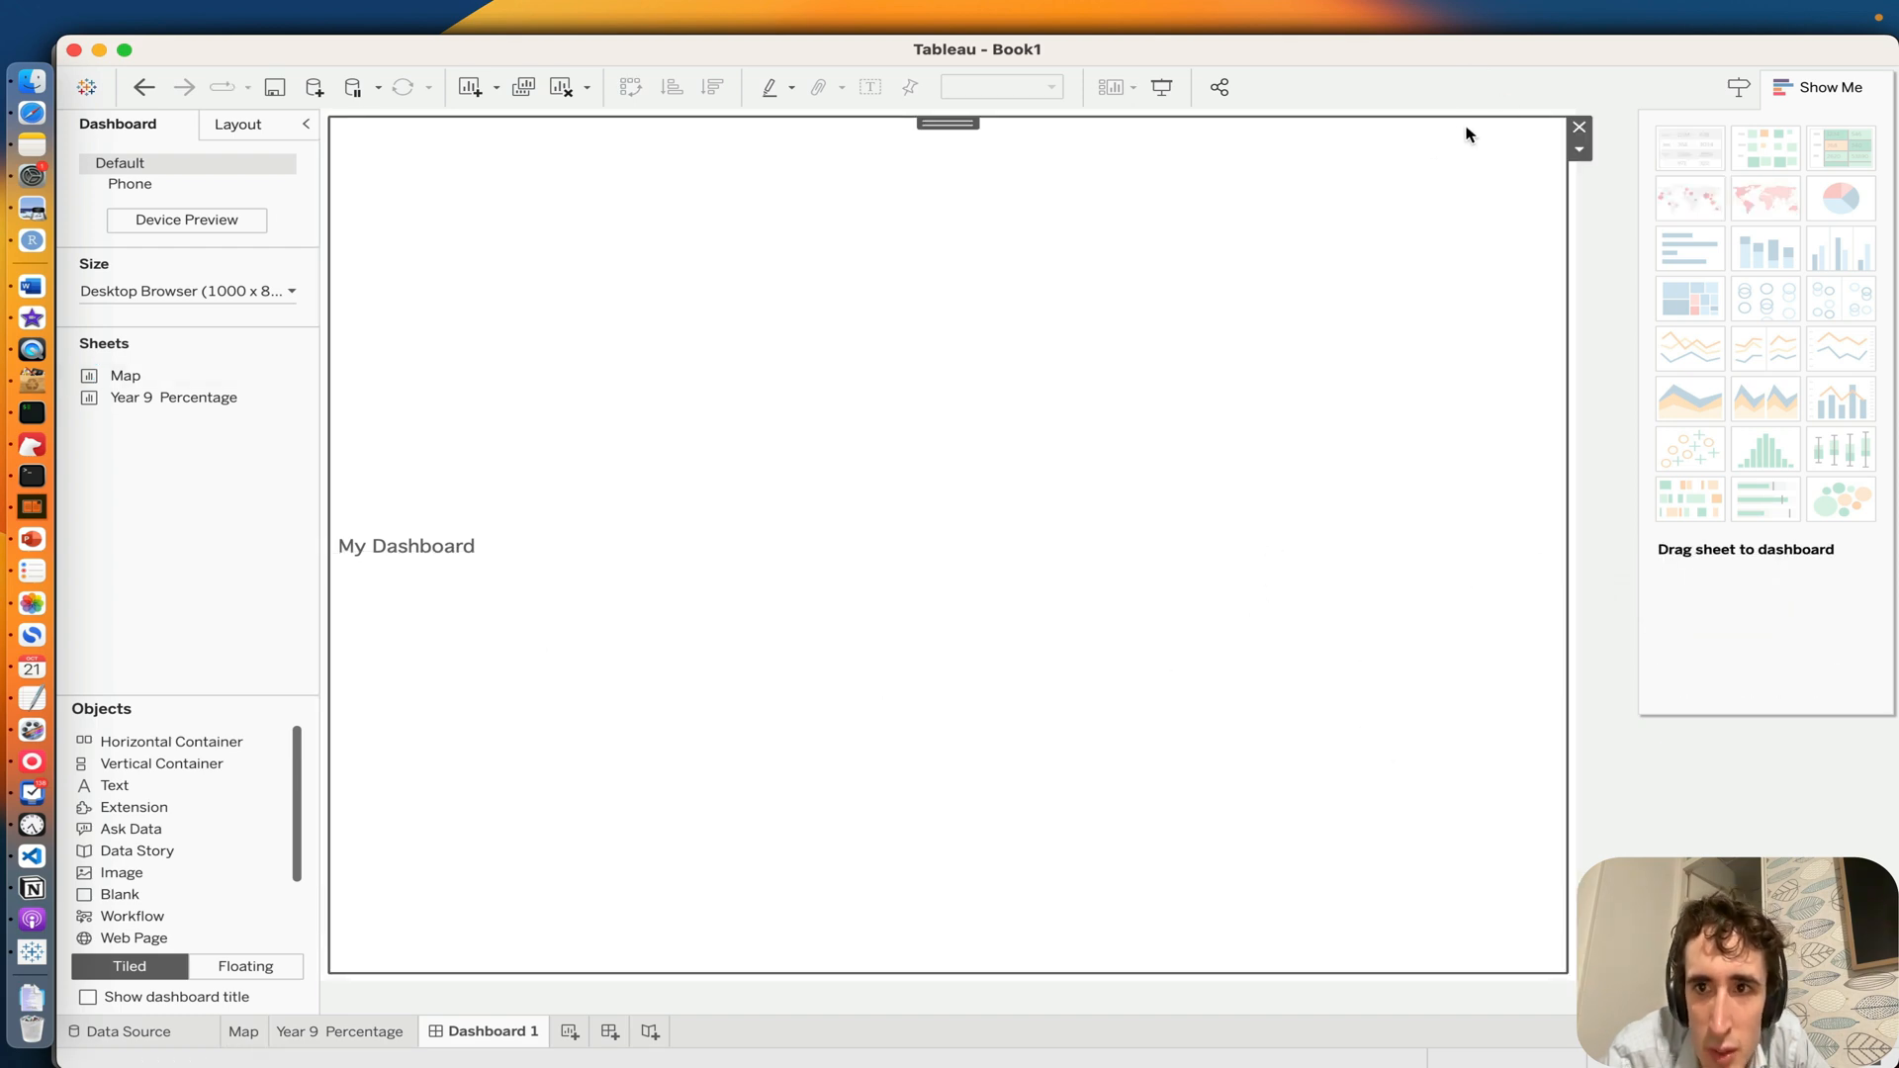
left_click(1580, 149)
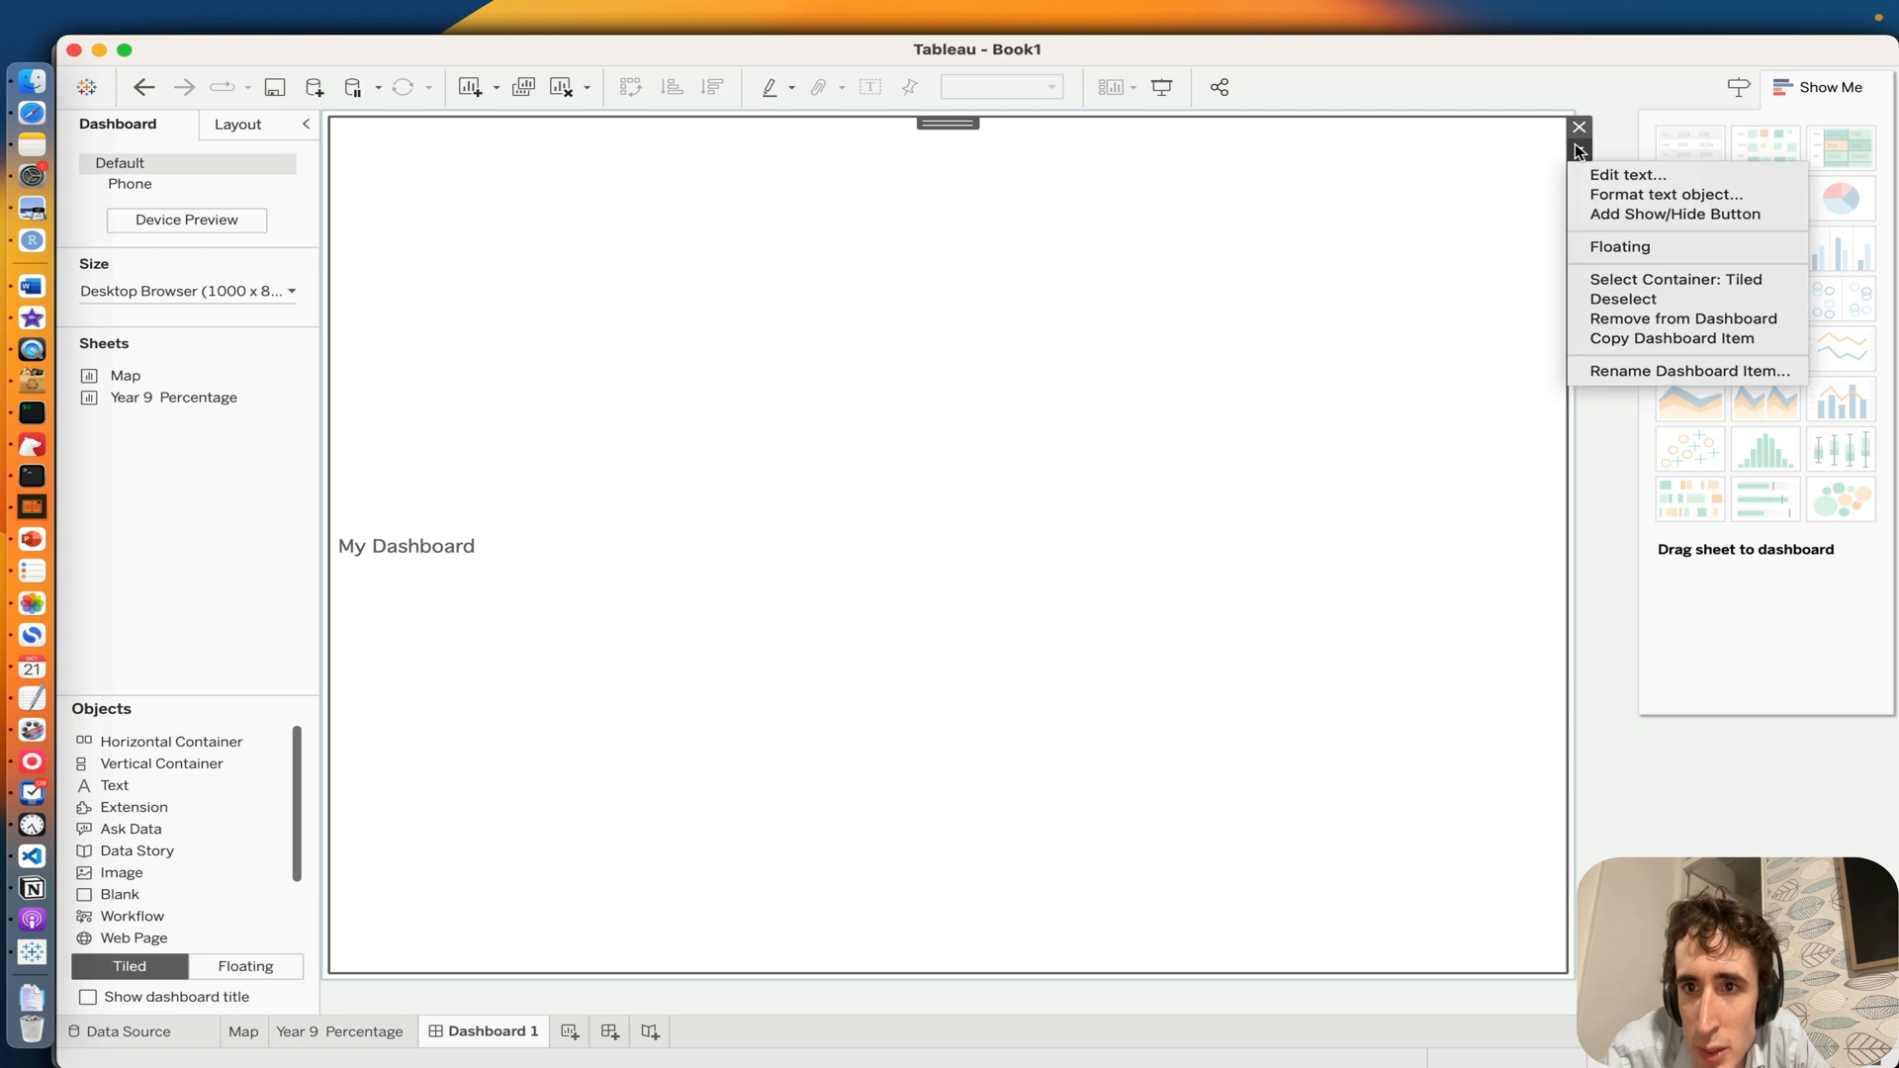
left_click(1588, 249)
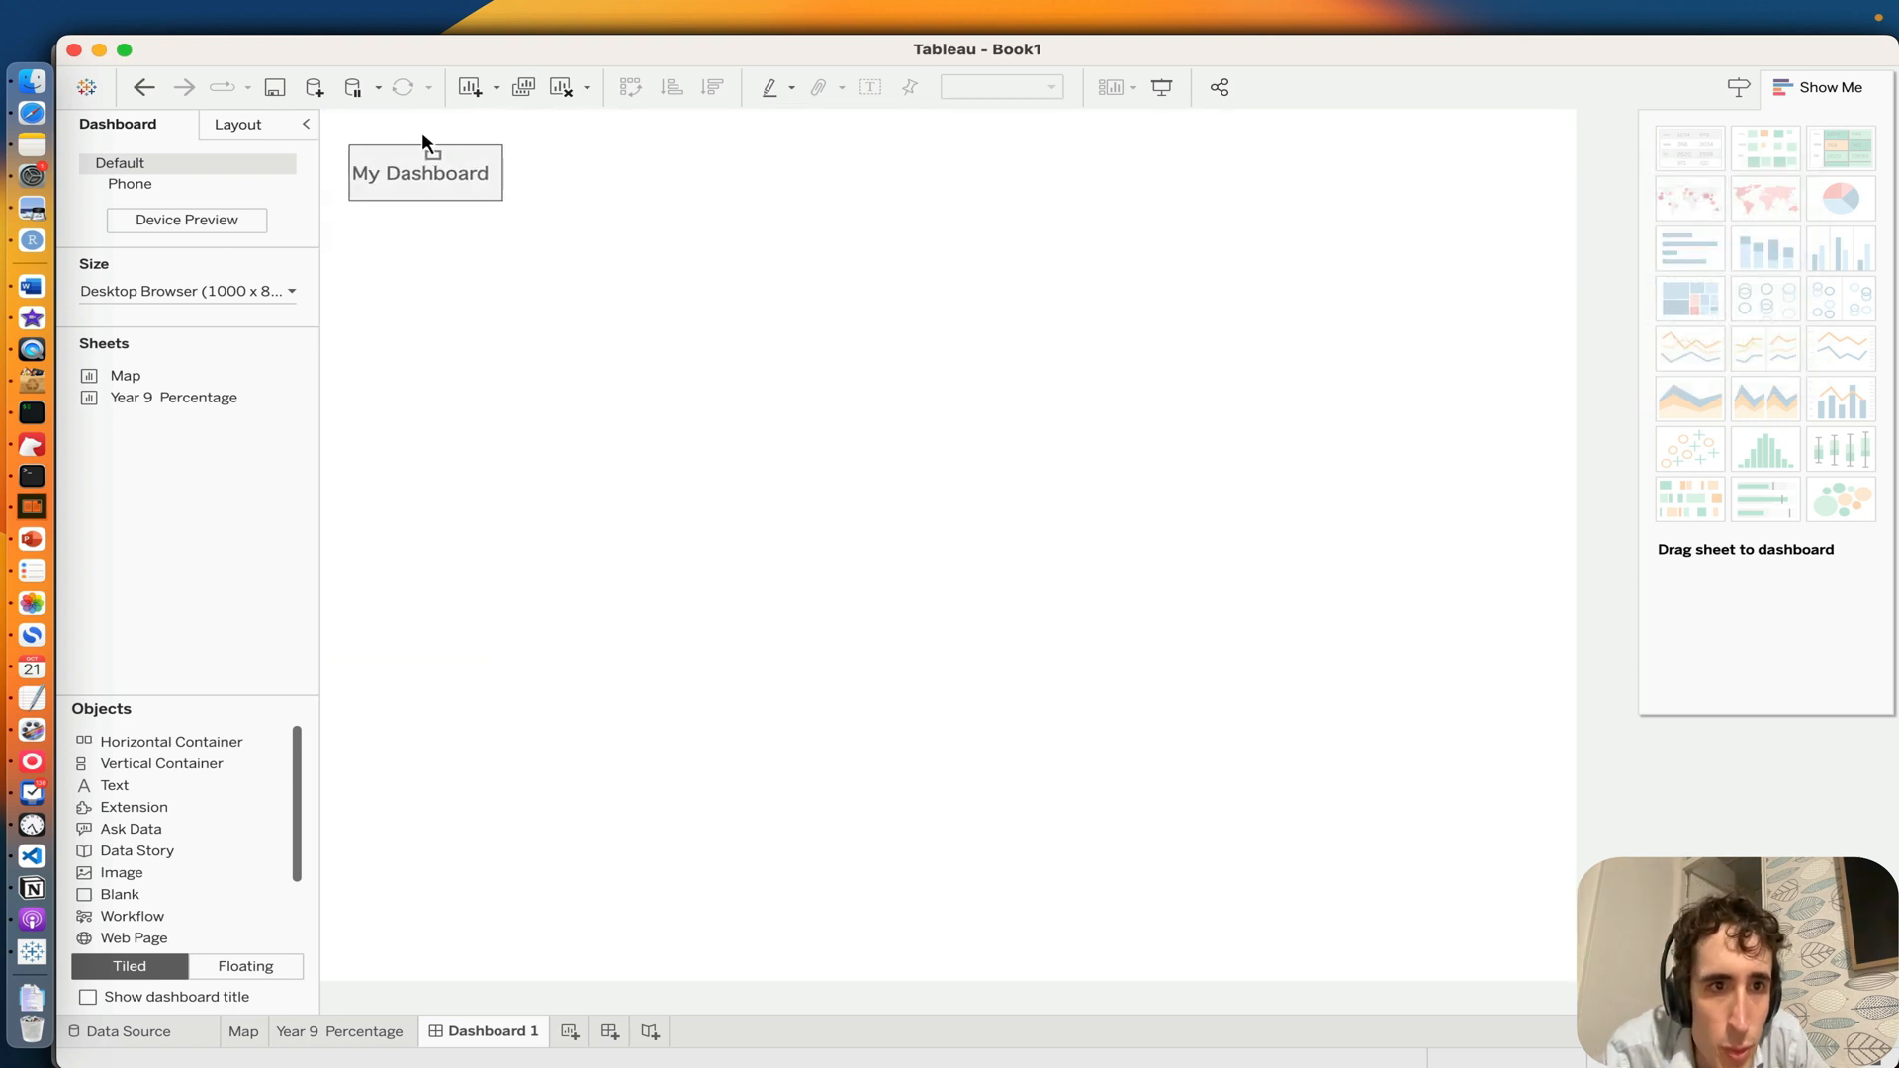
left_click_drag(423, 142, 666, 115)
left_click_drag(737, 176, 1381, 184)
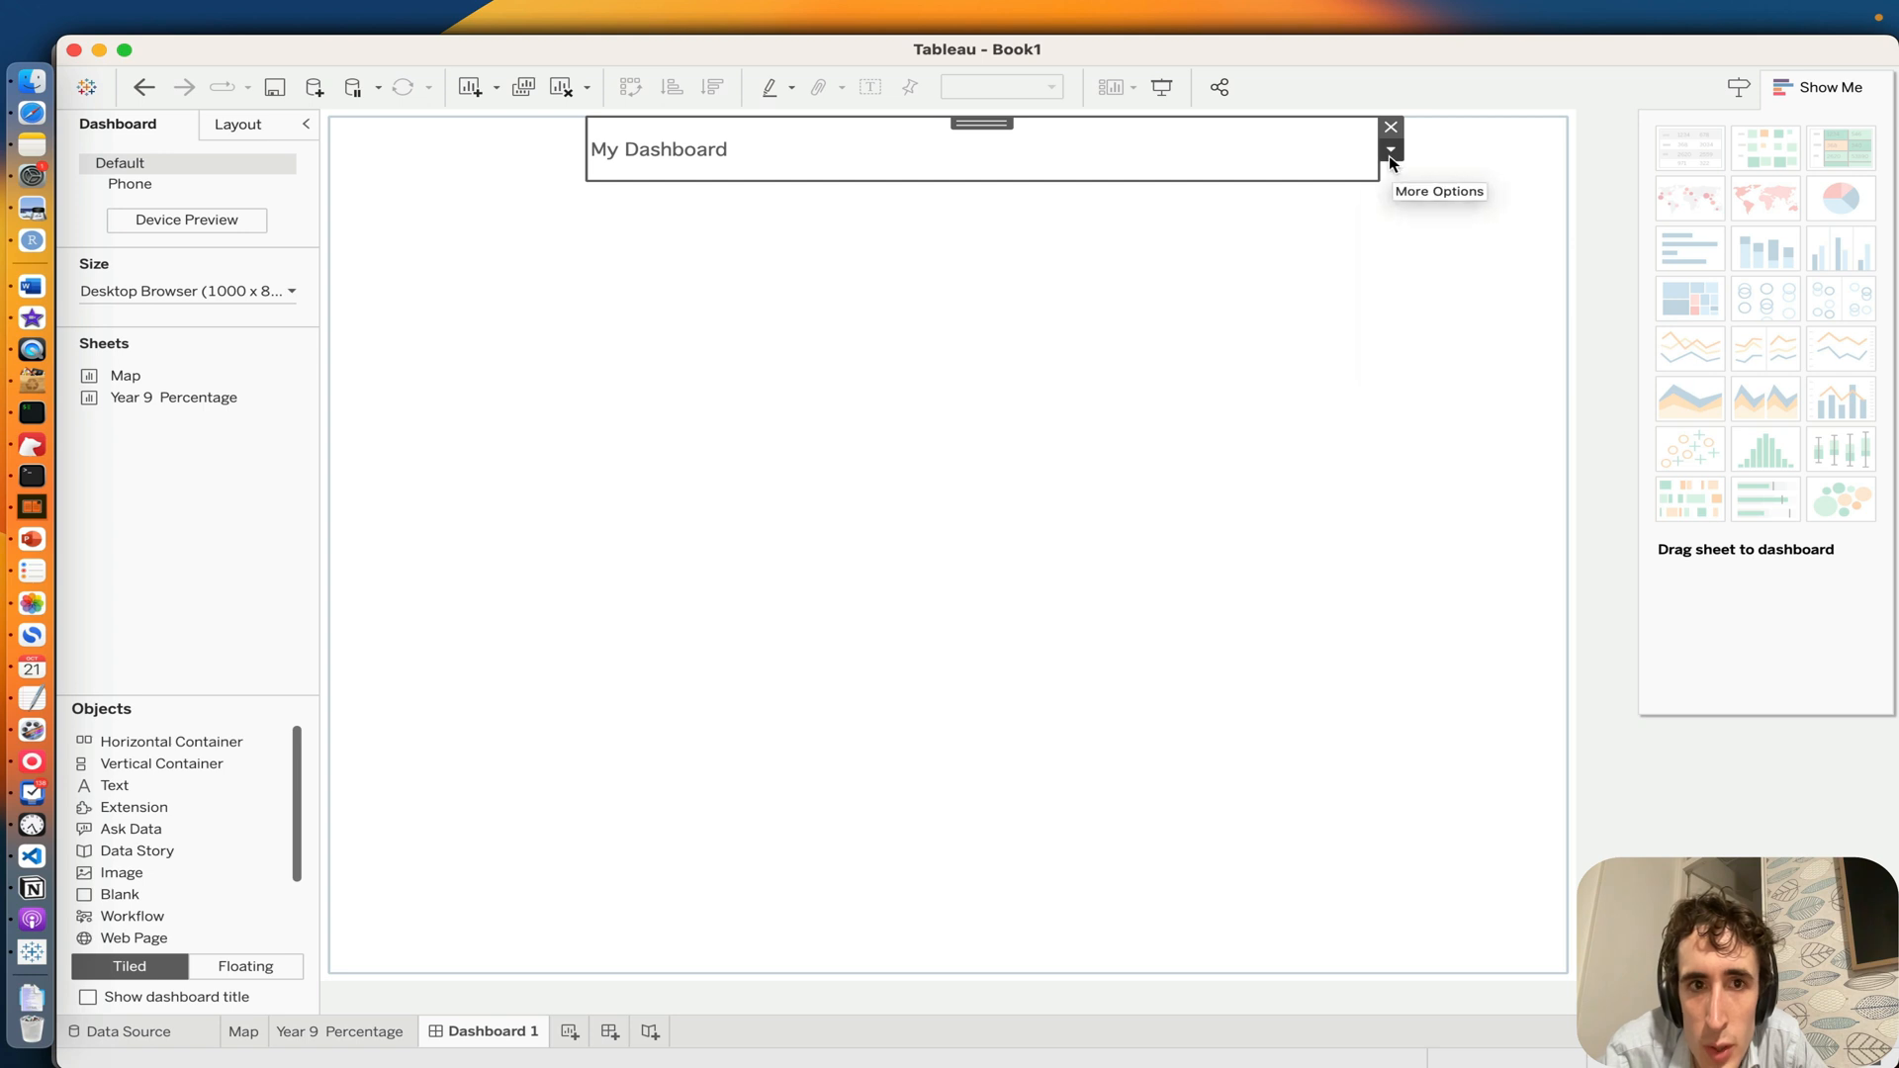
left_click(1388, 153)
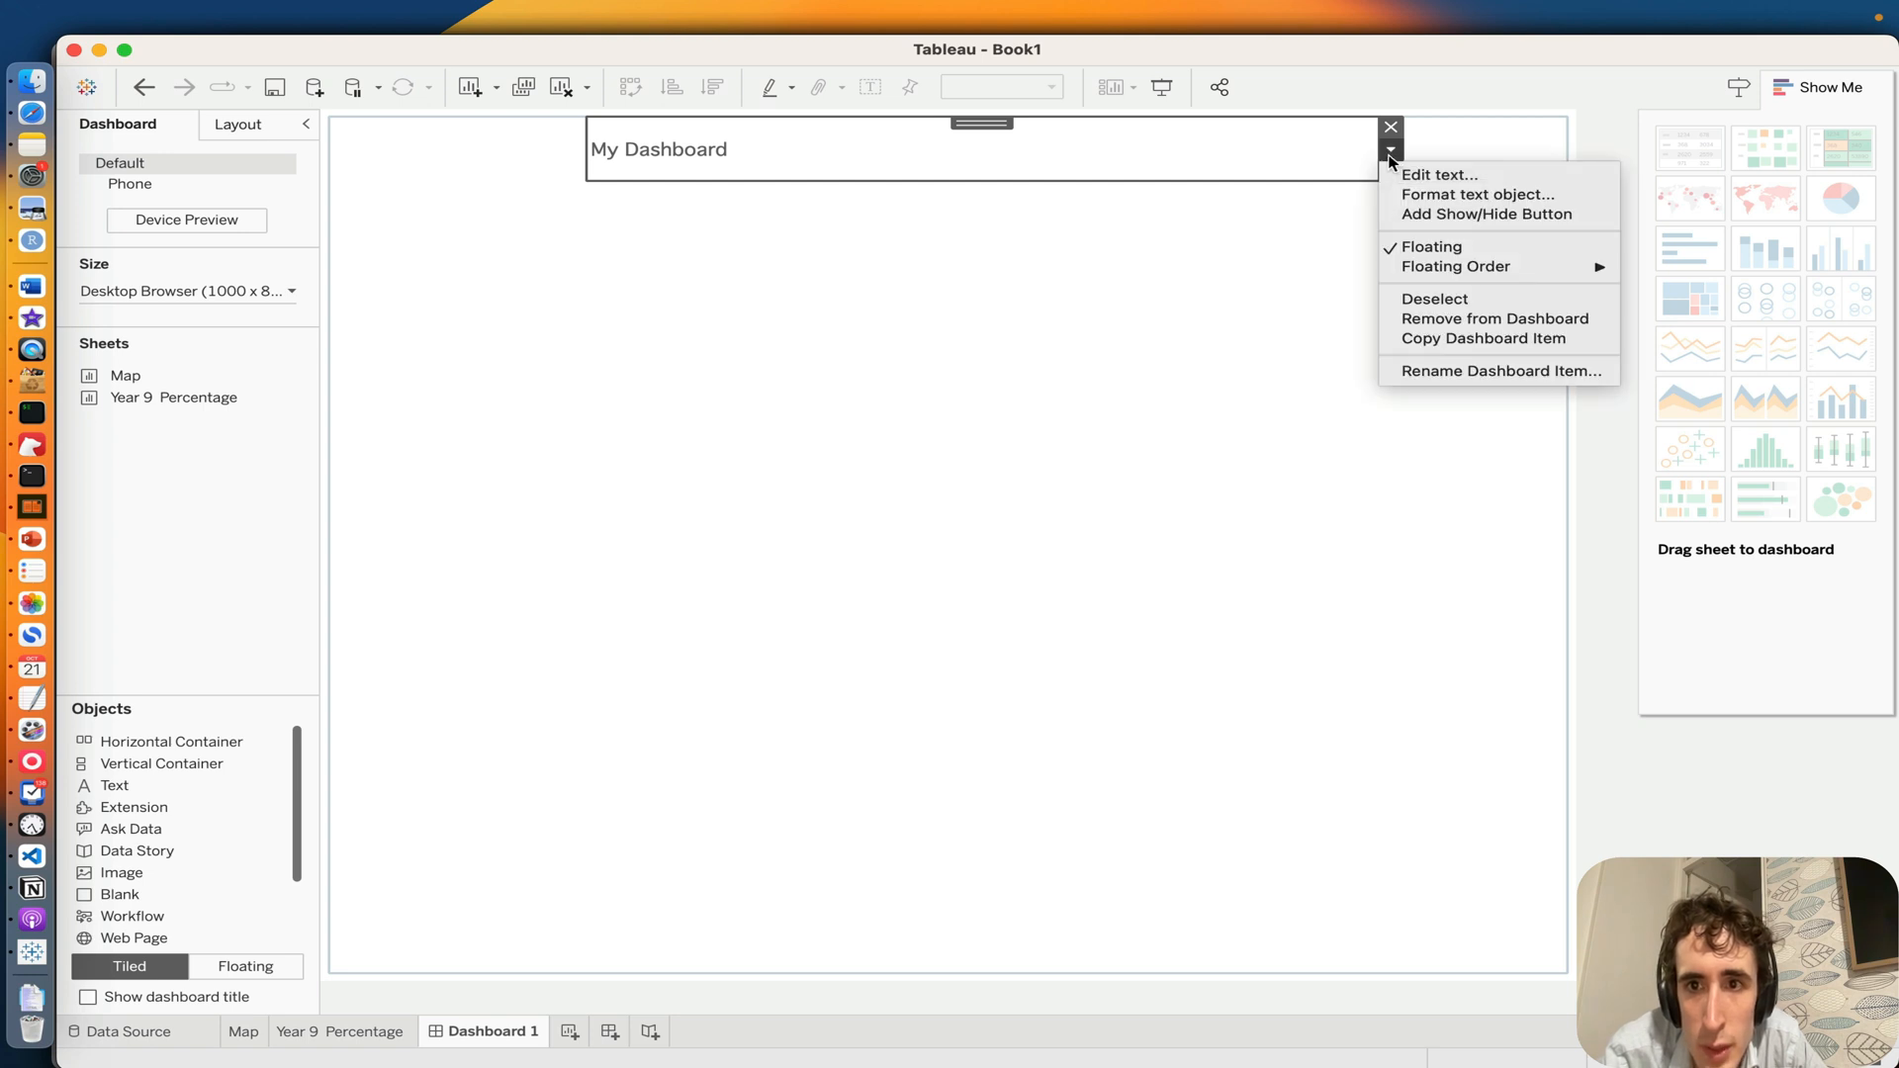
left_click(1098, 260)
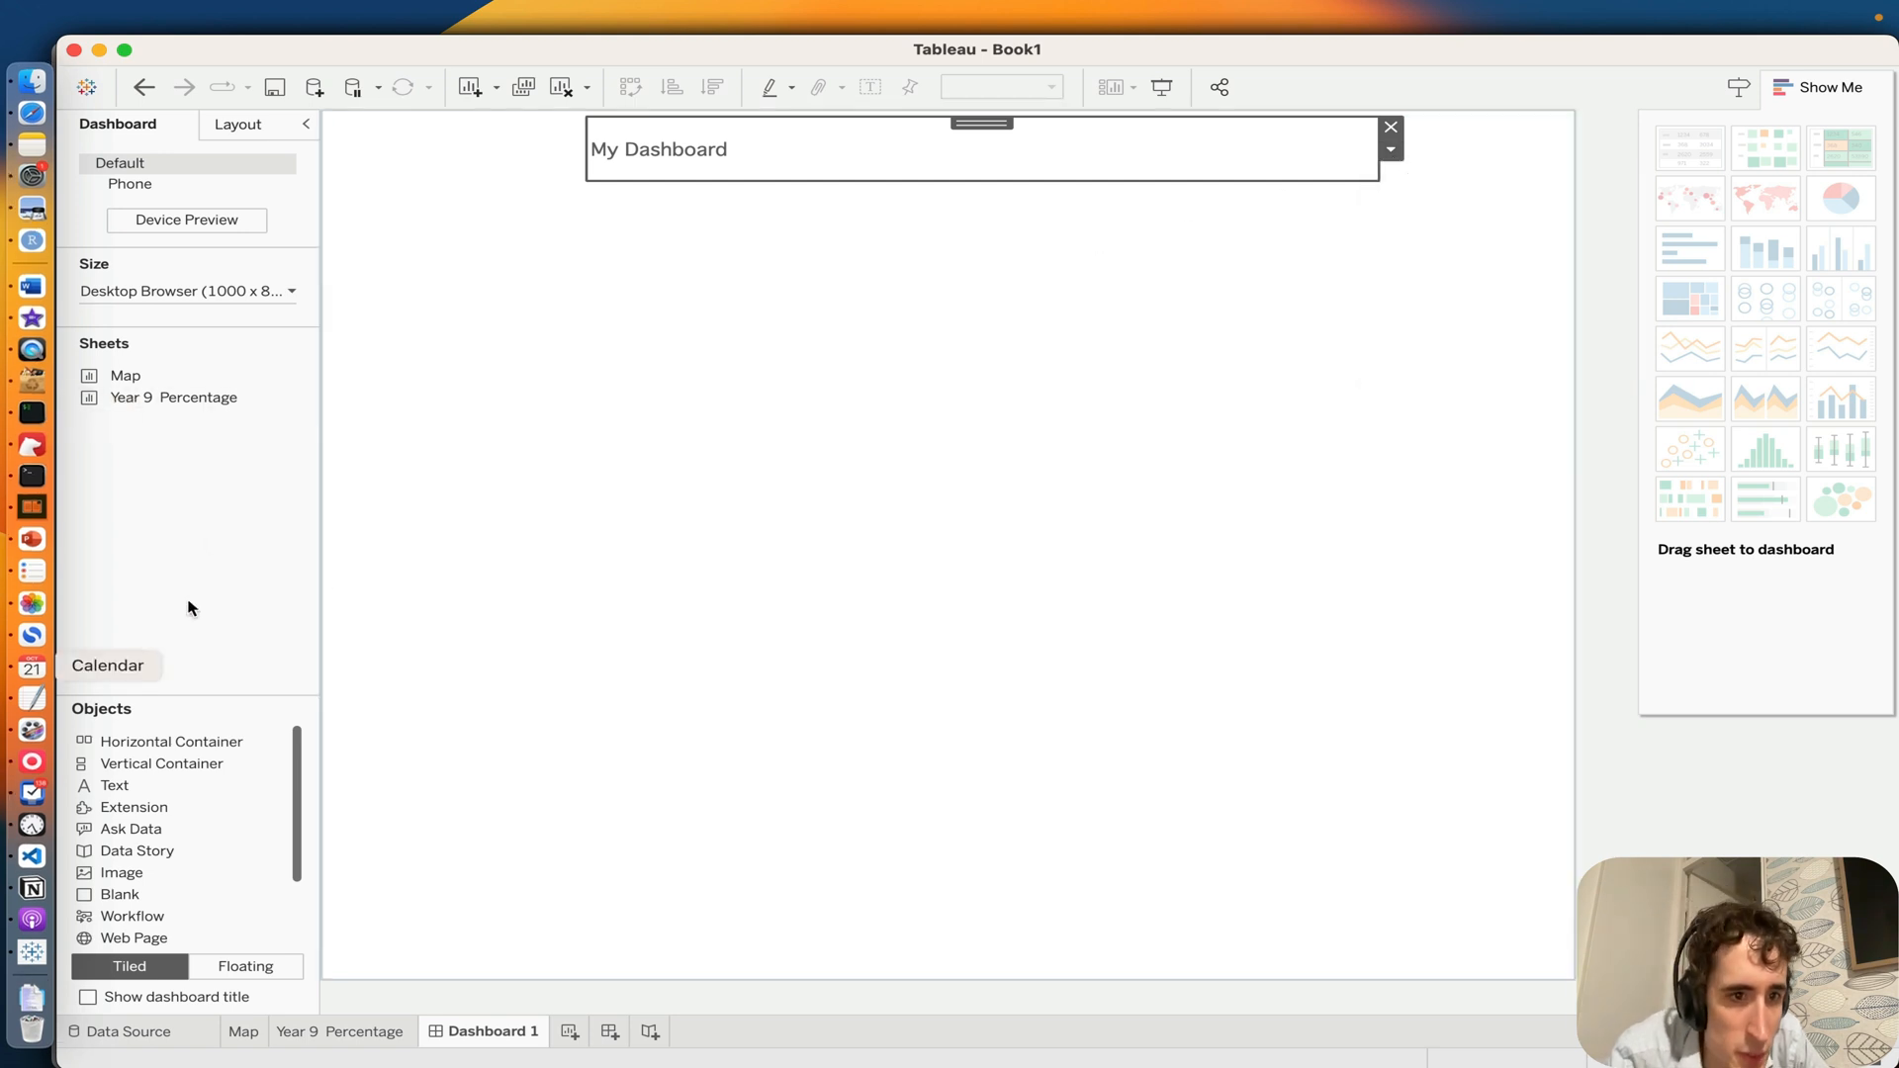
Step: Place the Map sheet as a tiled item on the dashboard and remove its Postcode legend
left_click_drag(125, 376, 662, 445)
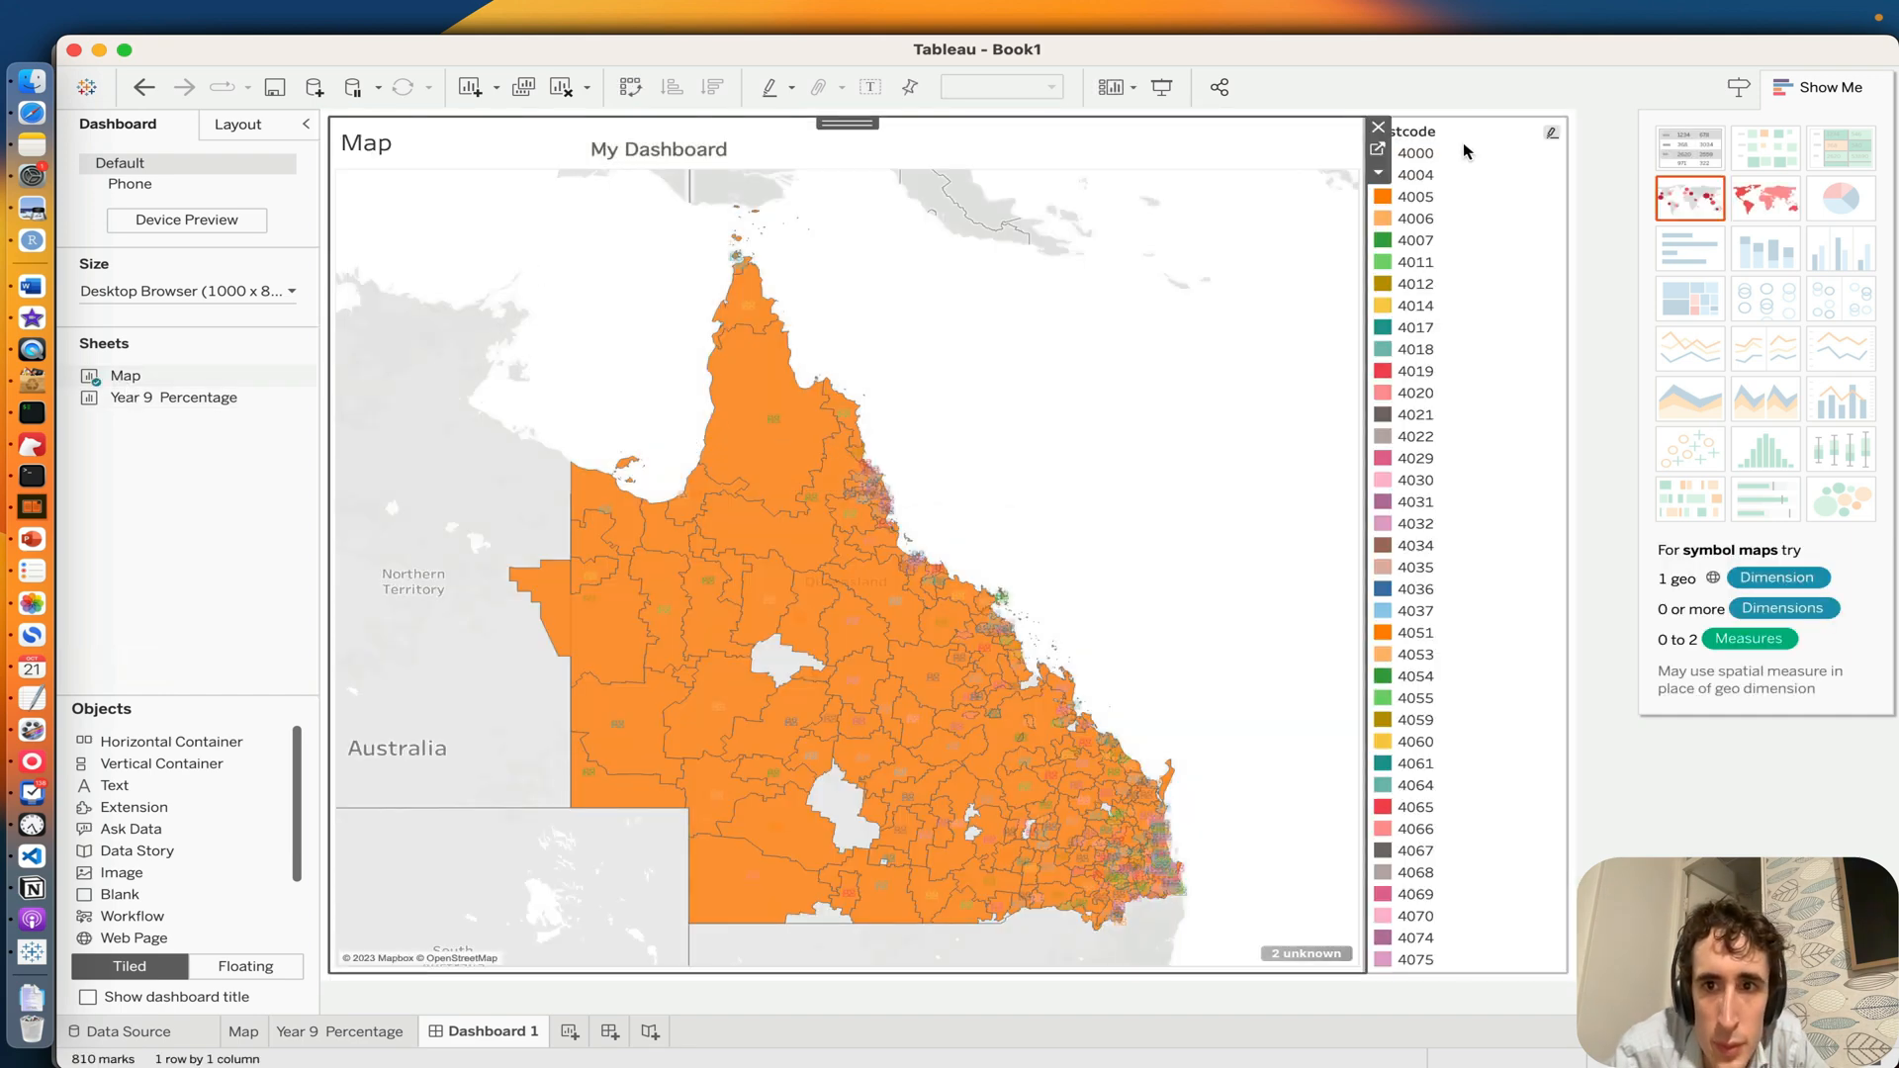
left_click(1551, 138)
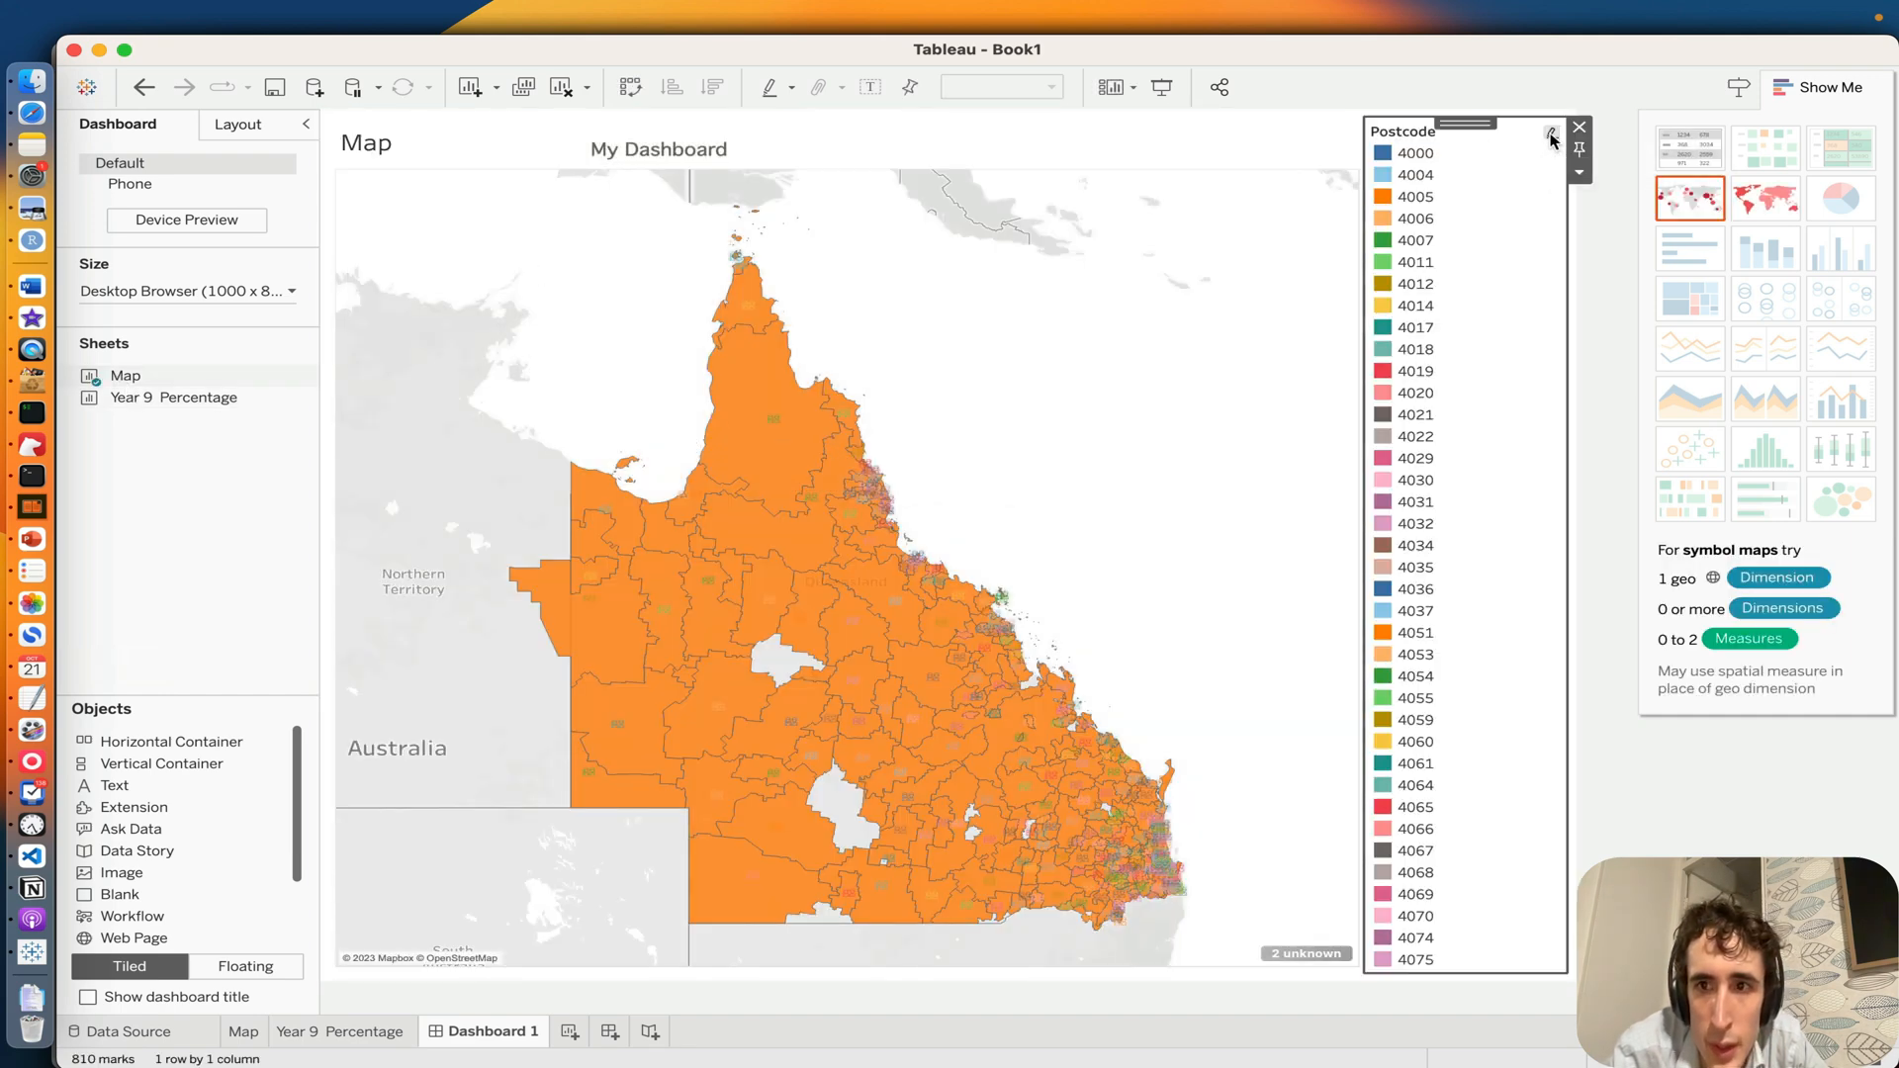
left_click(1580, 175)
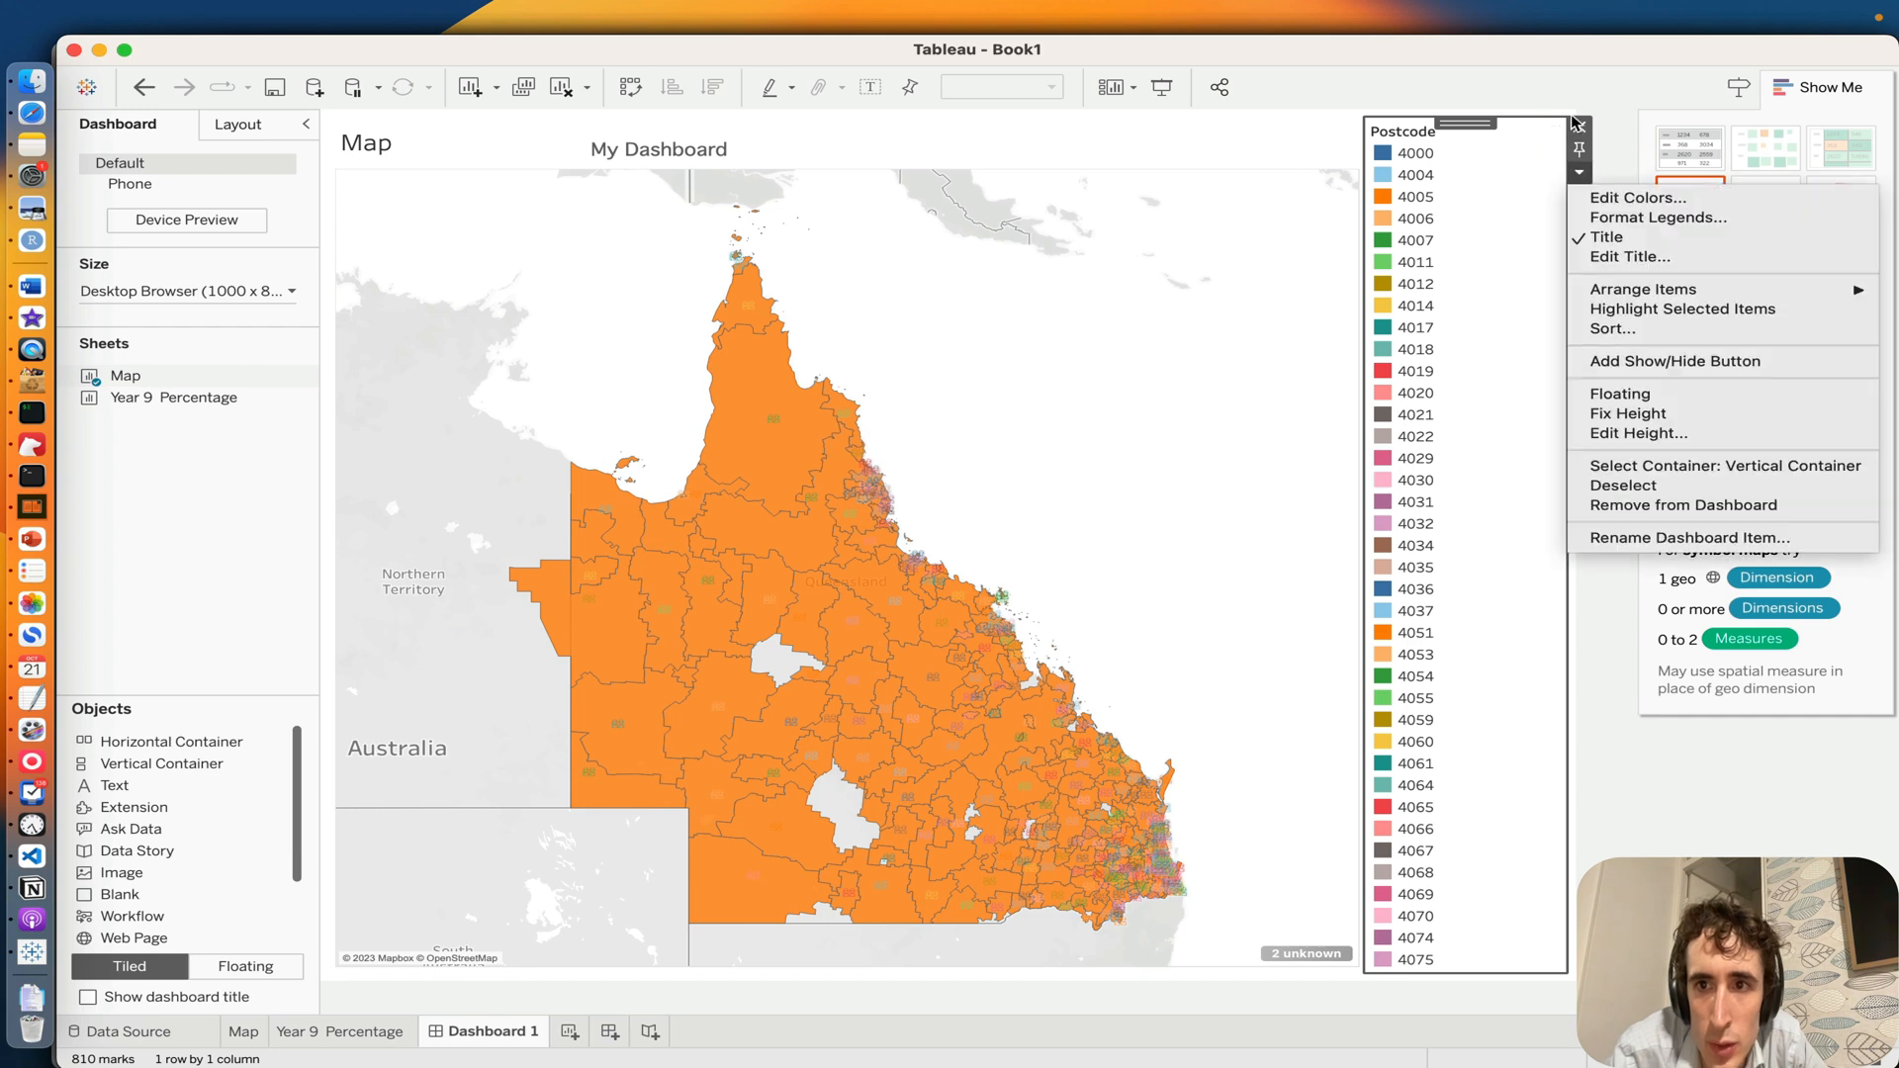
left_click(1577, 122)
left_click(1577, 122)
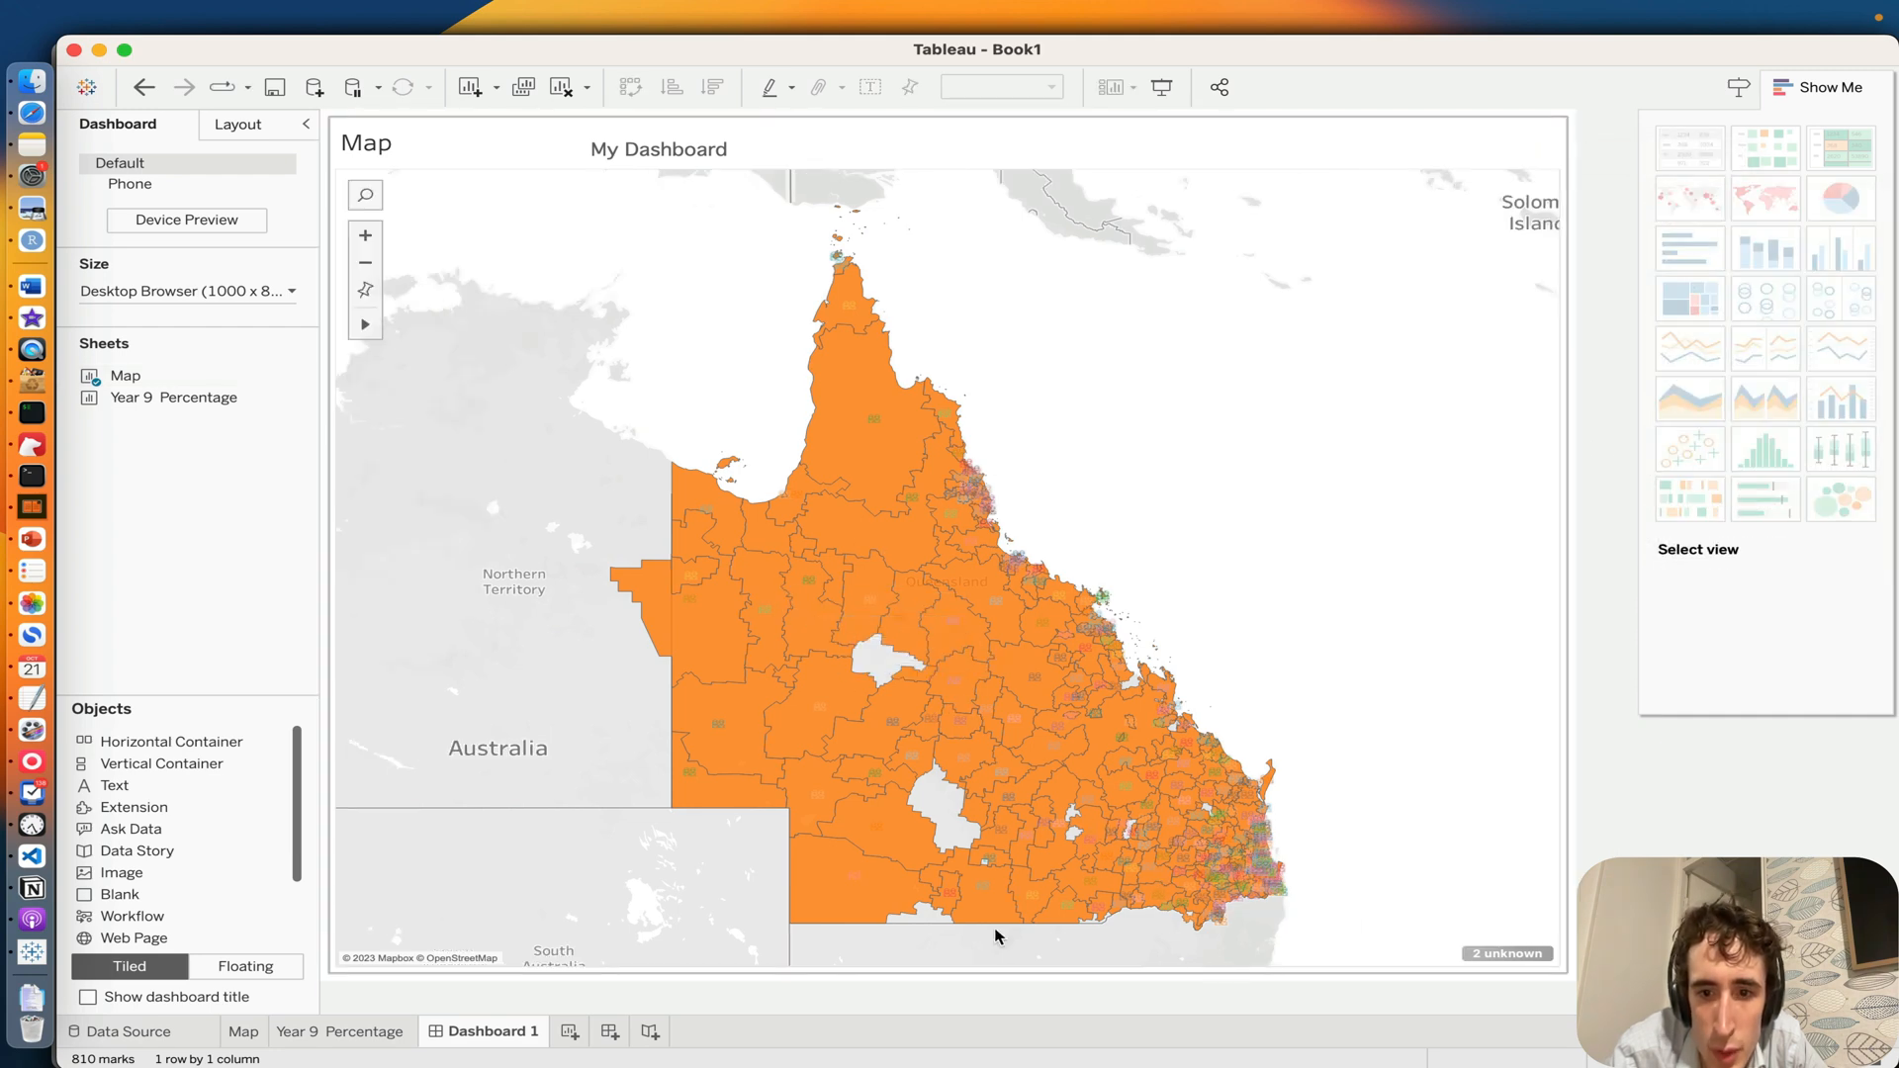
Step: Place the Year 9 Percentage sheet as a tiled item in the lower half of the dashboard, below the map
mouse_move(158, 397)
left_mouse_down()
mouse_move(341, 405)
mouse_move(693, 803)
left_mouse_up()
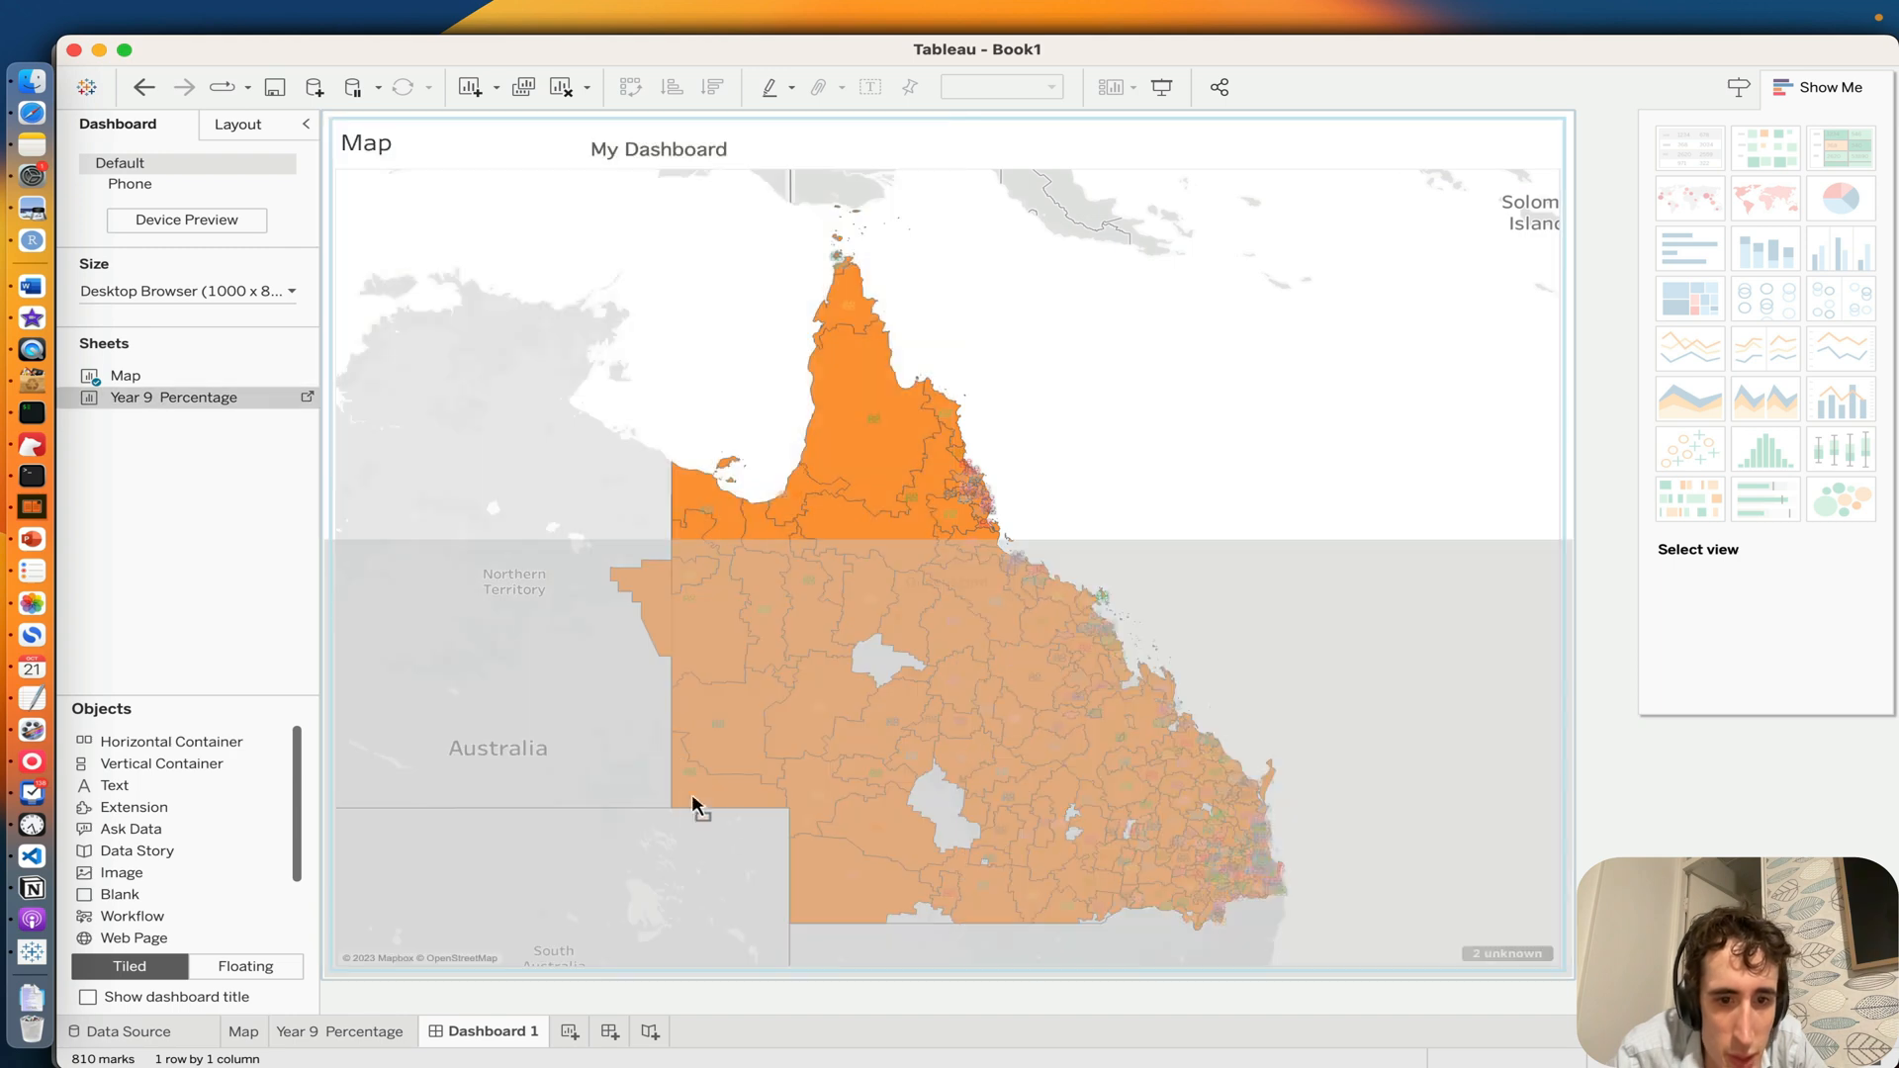
left_click_drag(710, 902, 709, 896)
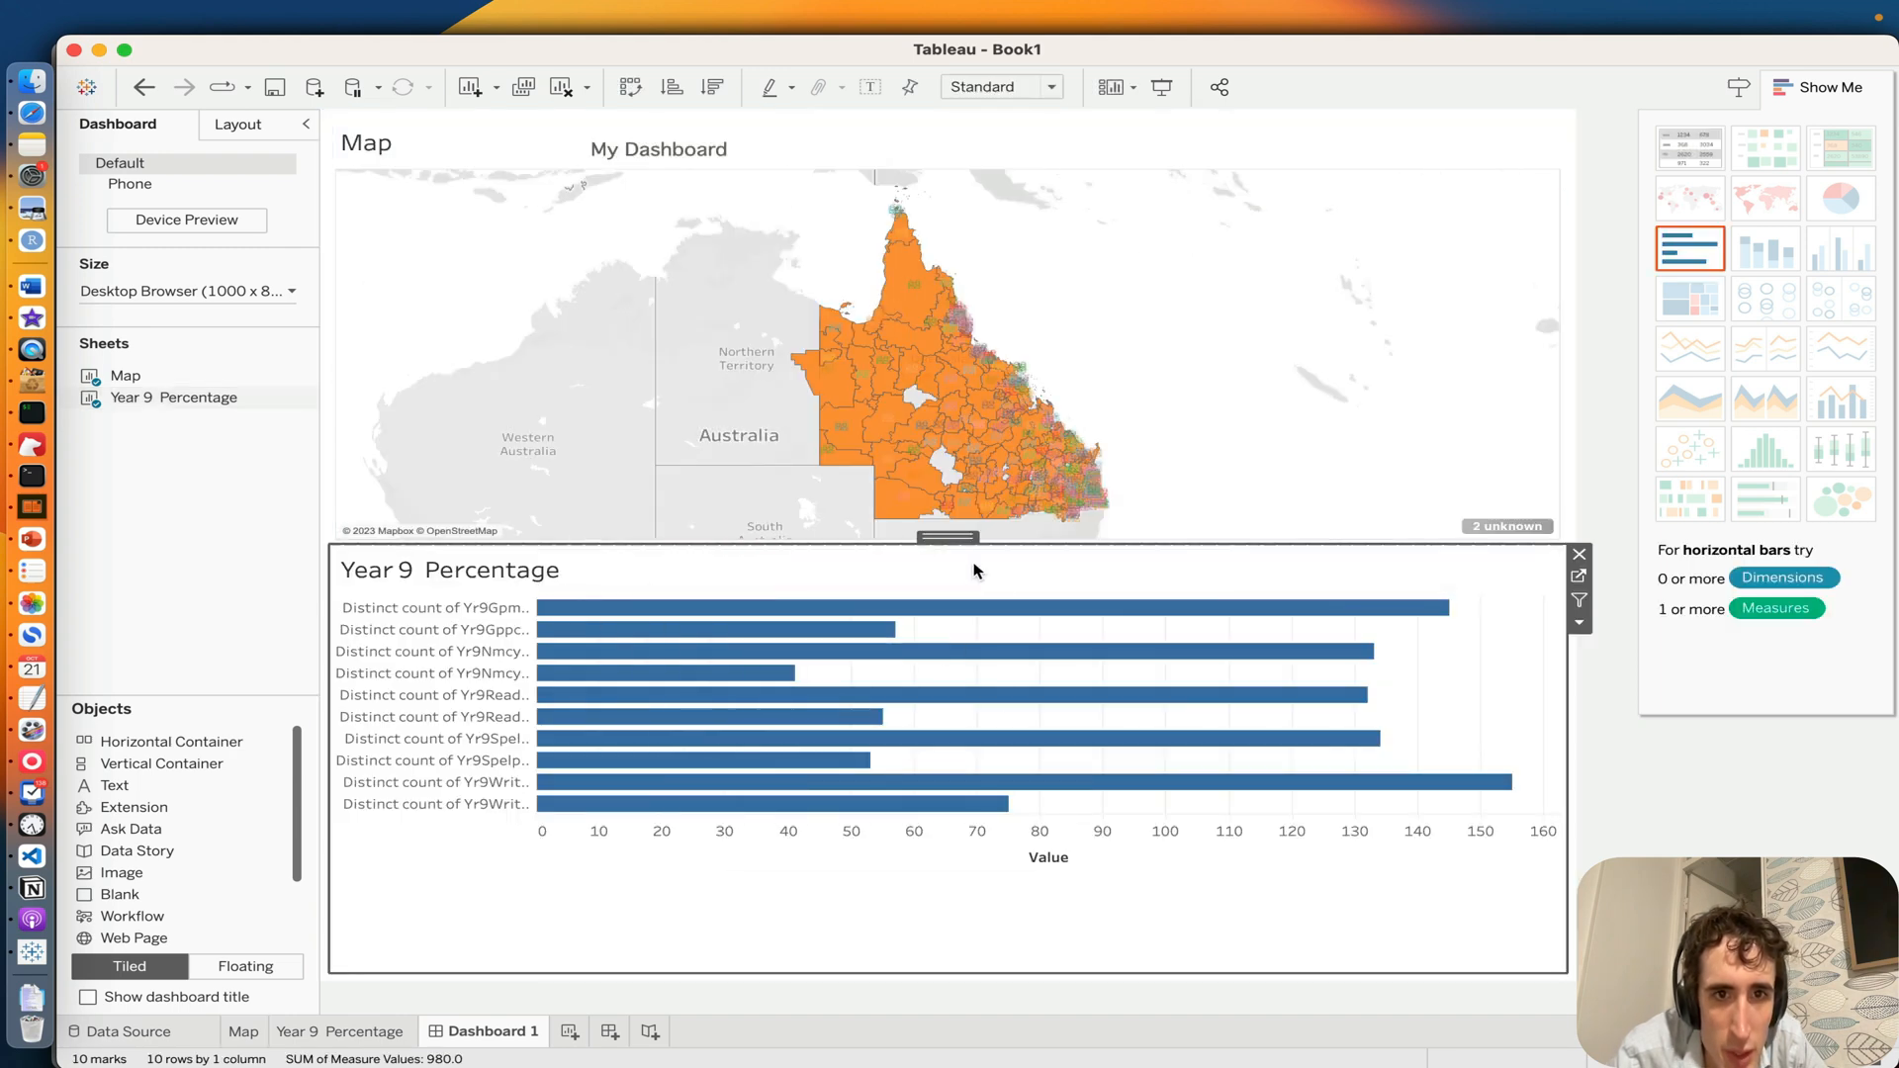
Step: Format the "My Dashboard" text as bold with font size 16
double_click(920, 148)
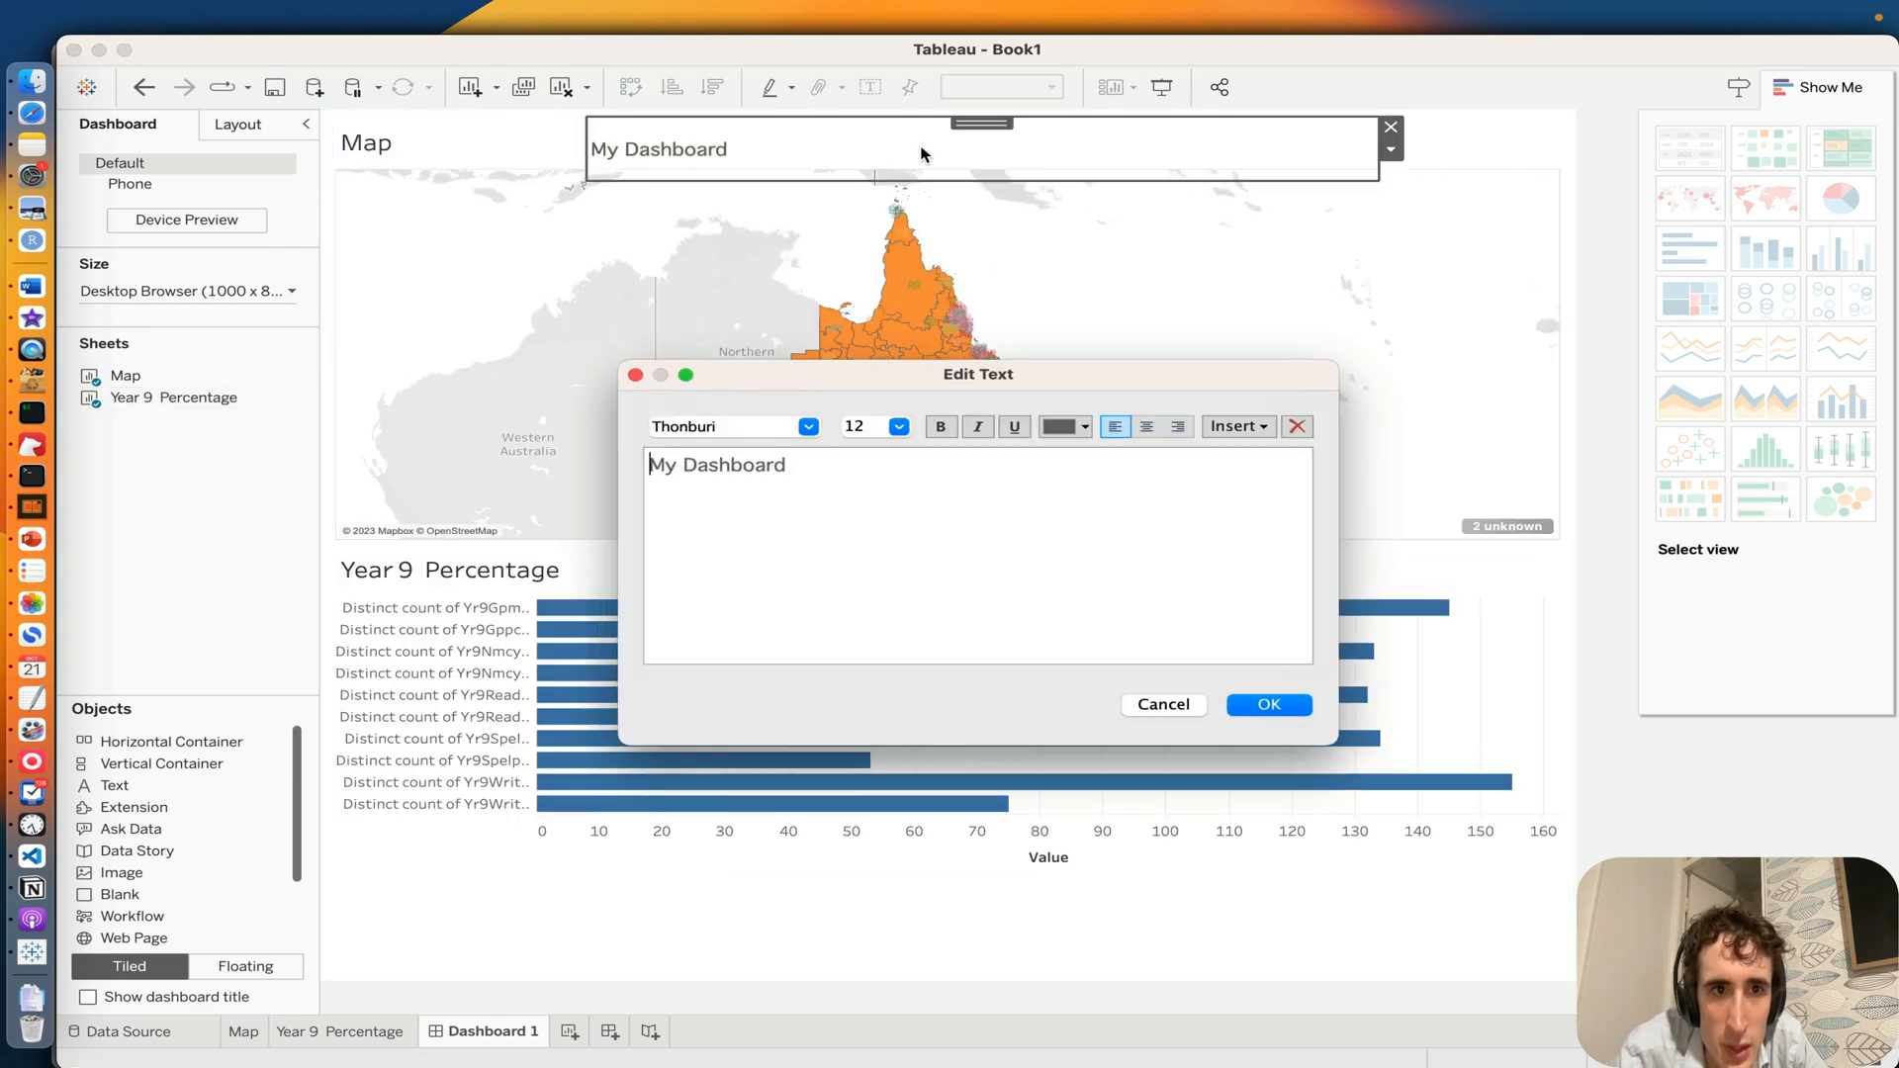
key("super+a")
left_click(866, 425)
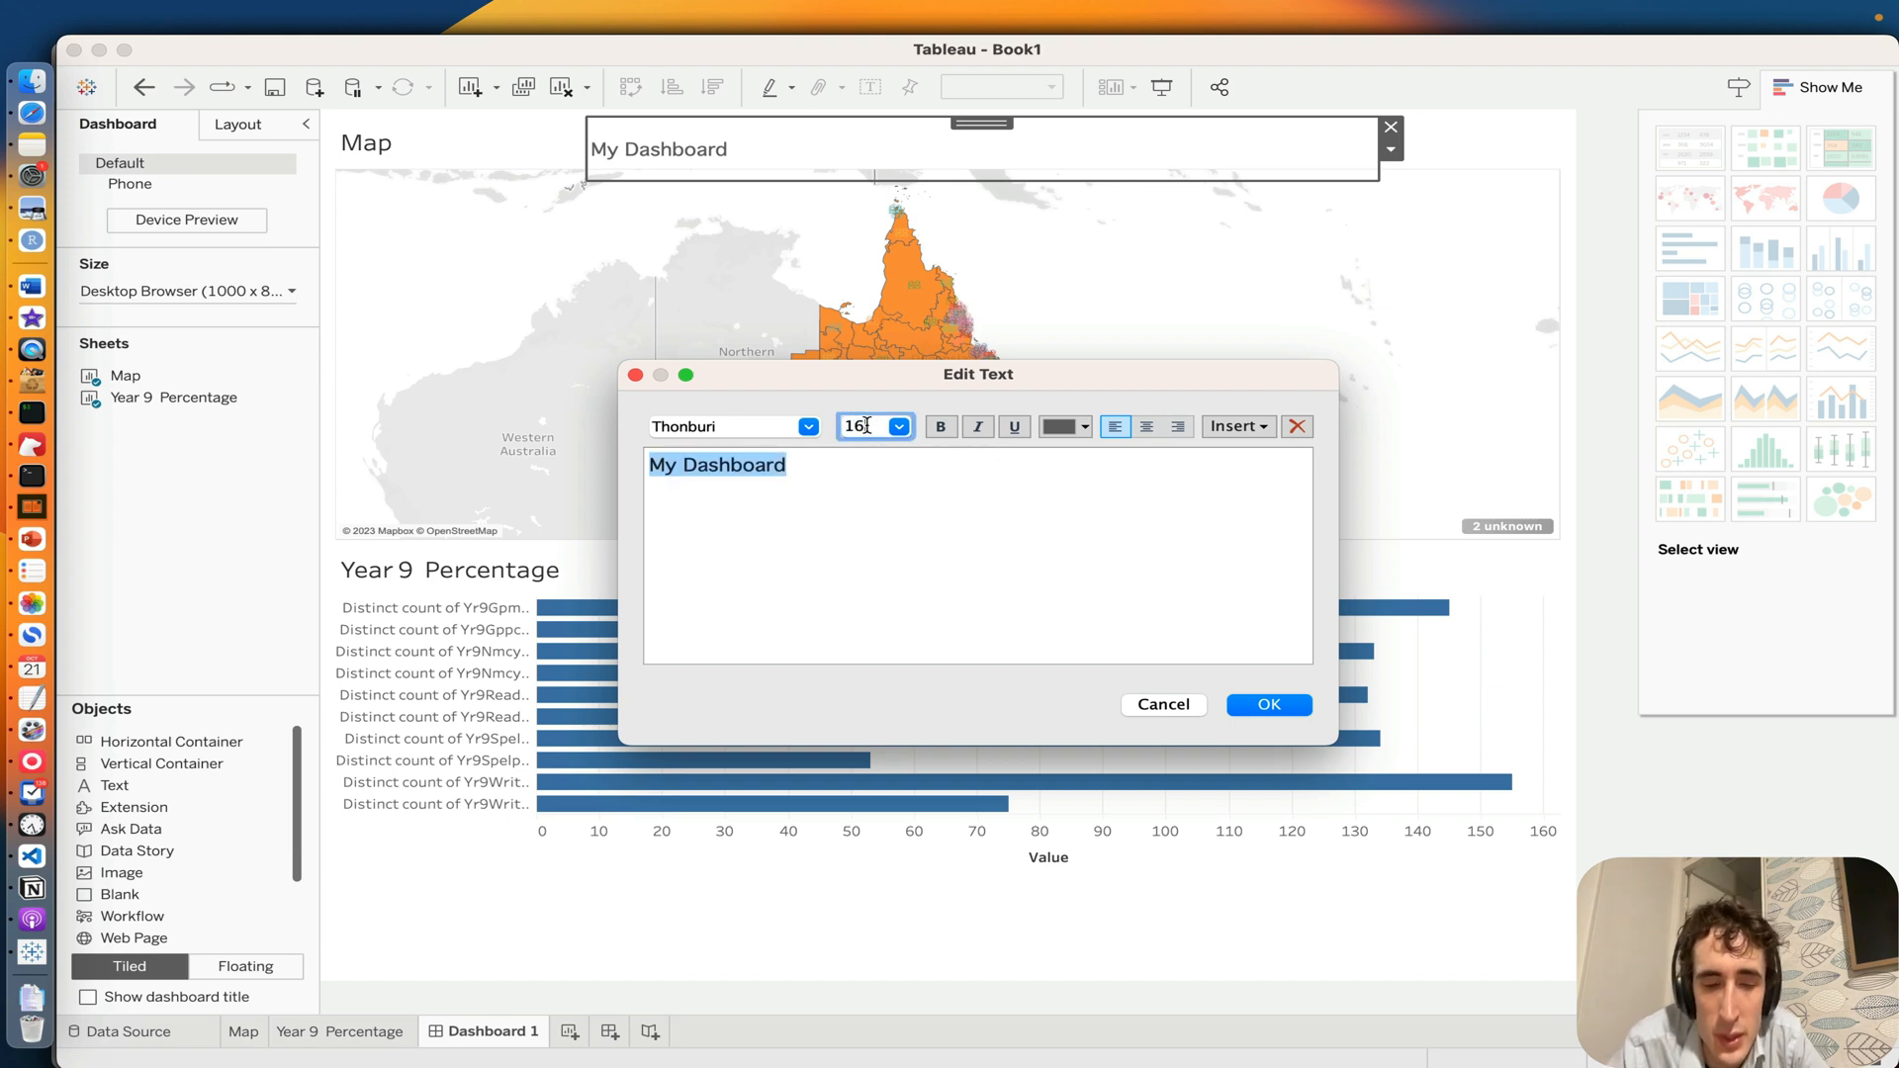
key("Return")
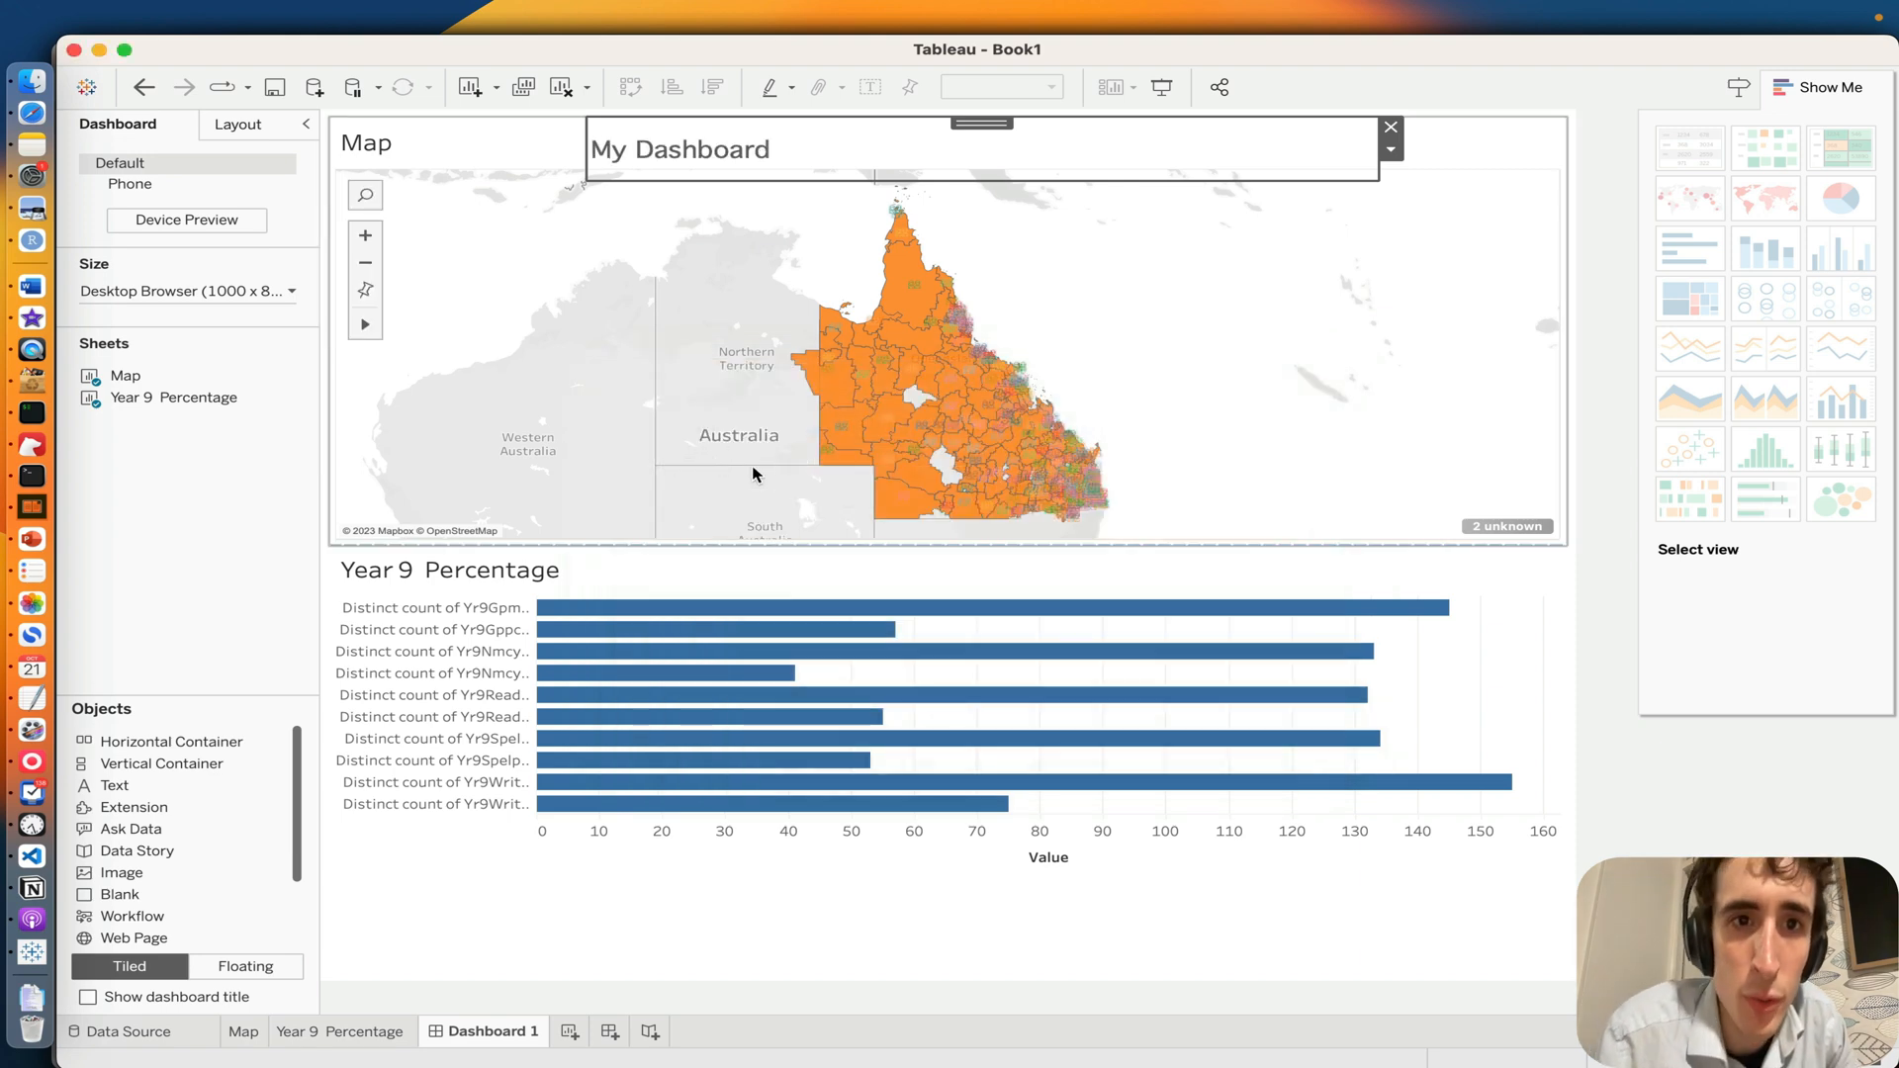
double_click(689, 143)
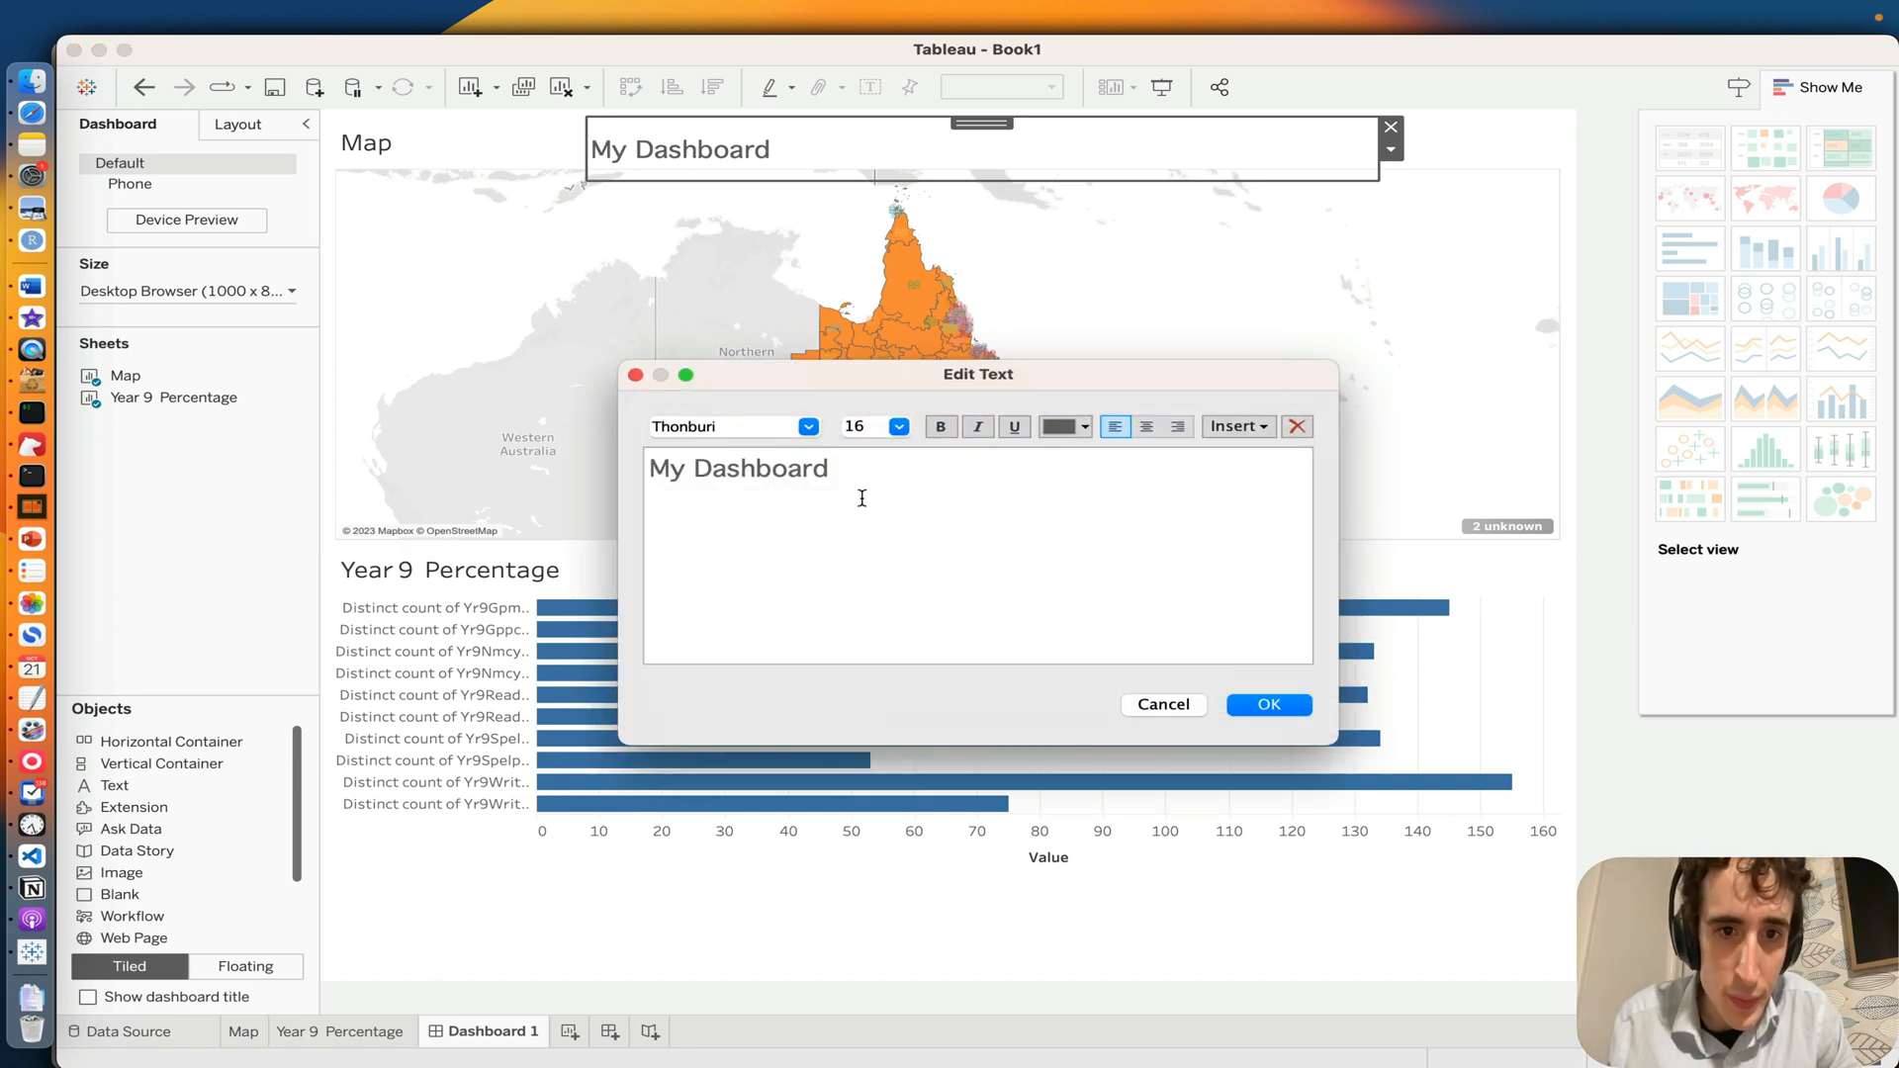
key("super+a")
left_click(941, 428)
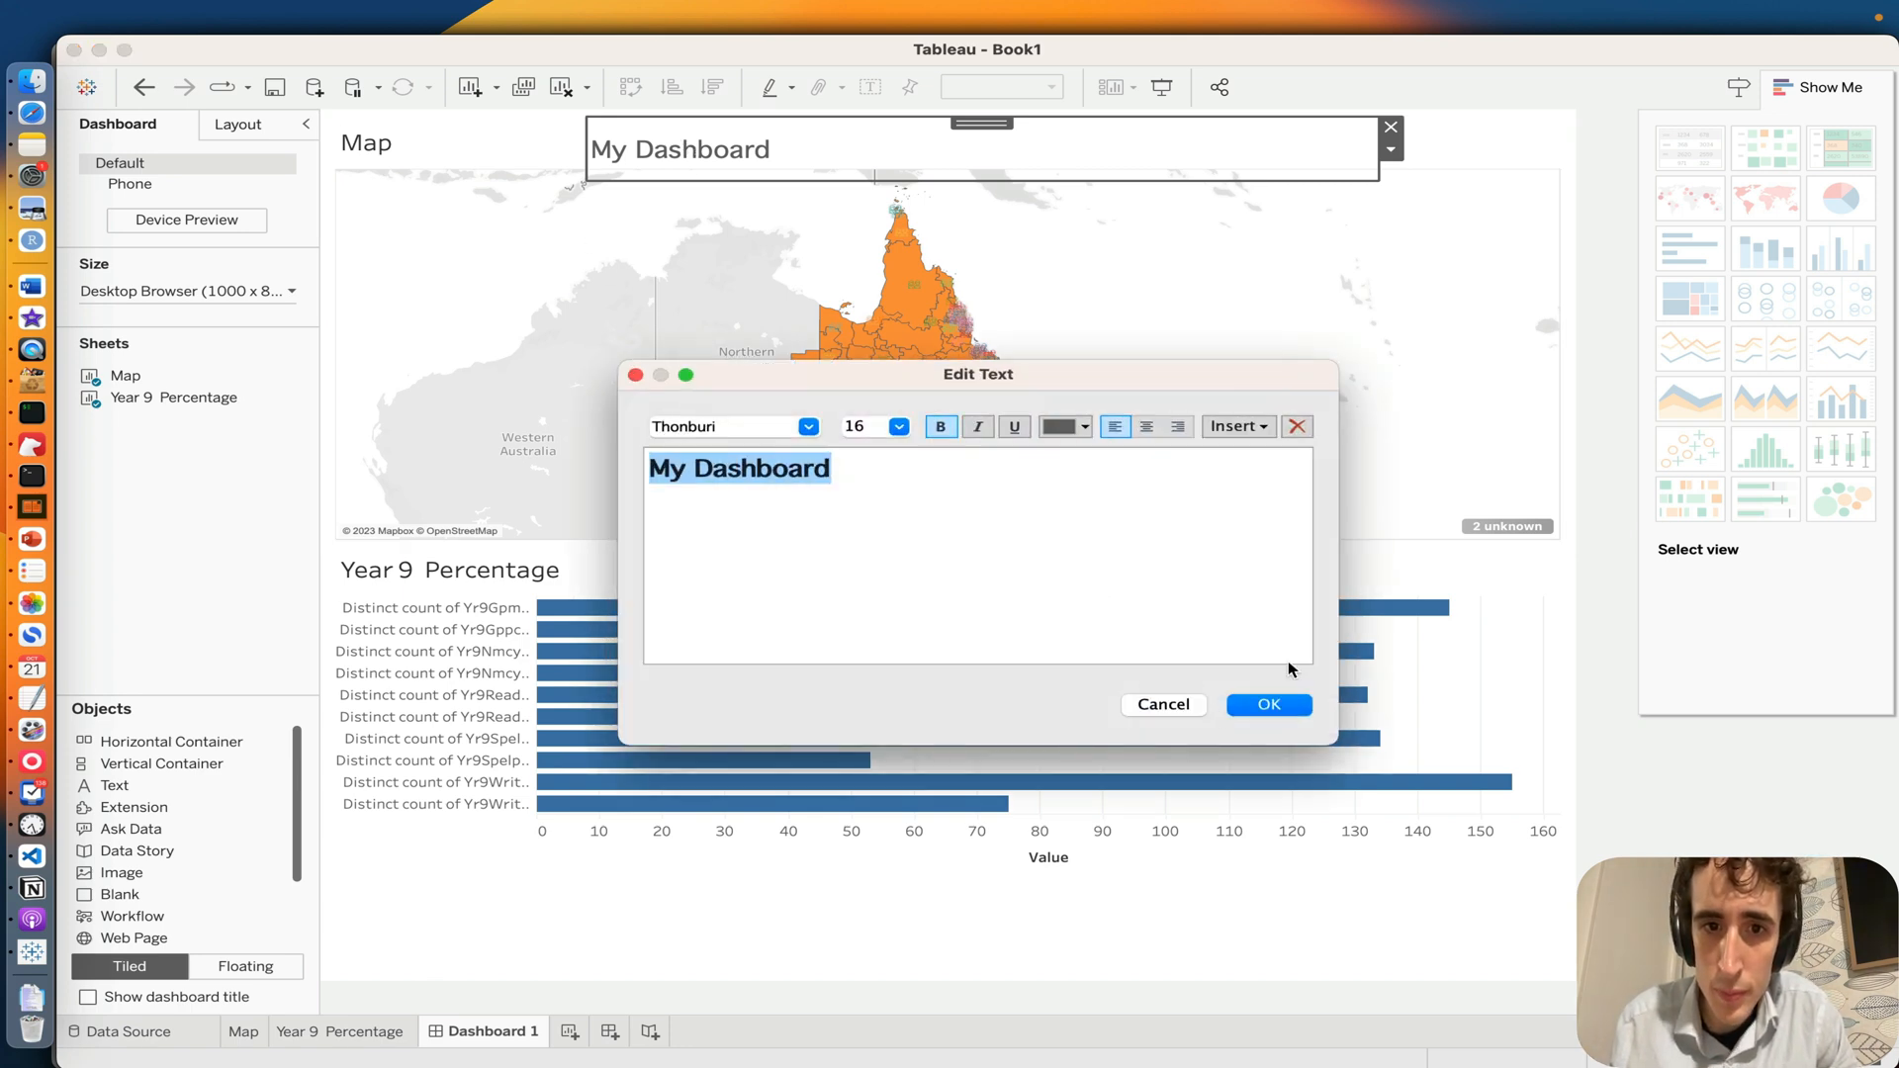
left_click(1271, 705)
Step: Hide the Map sheet's title on the dashboard, leaving its title text unedited
double_click(365, 146)
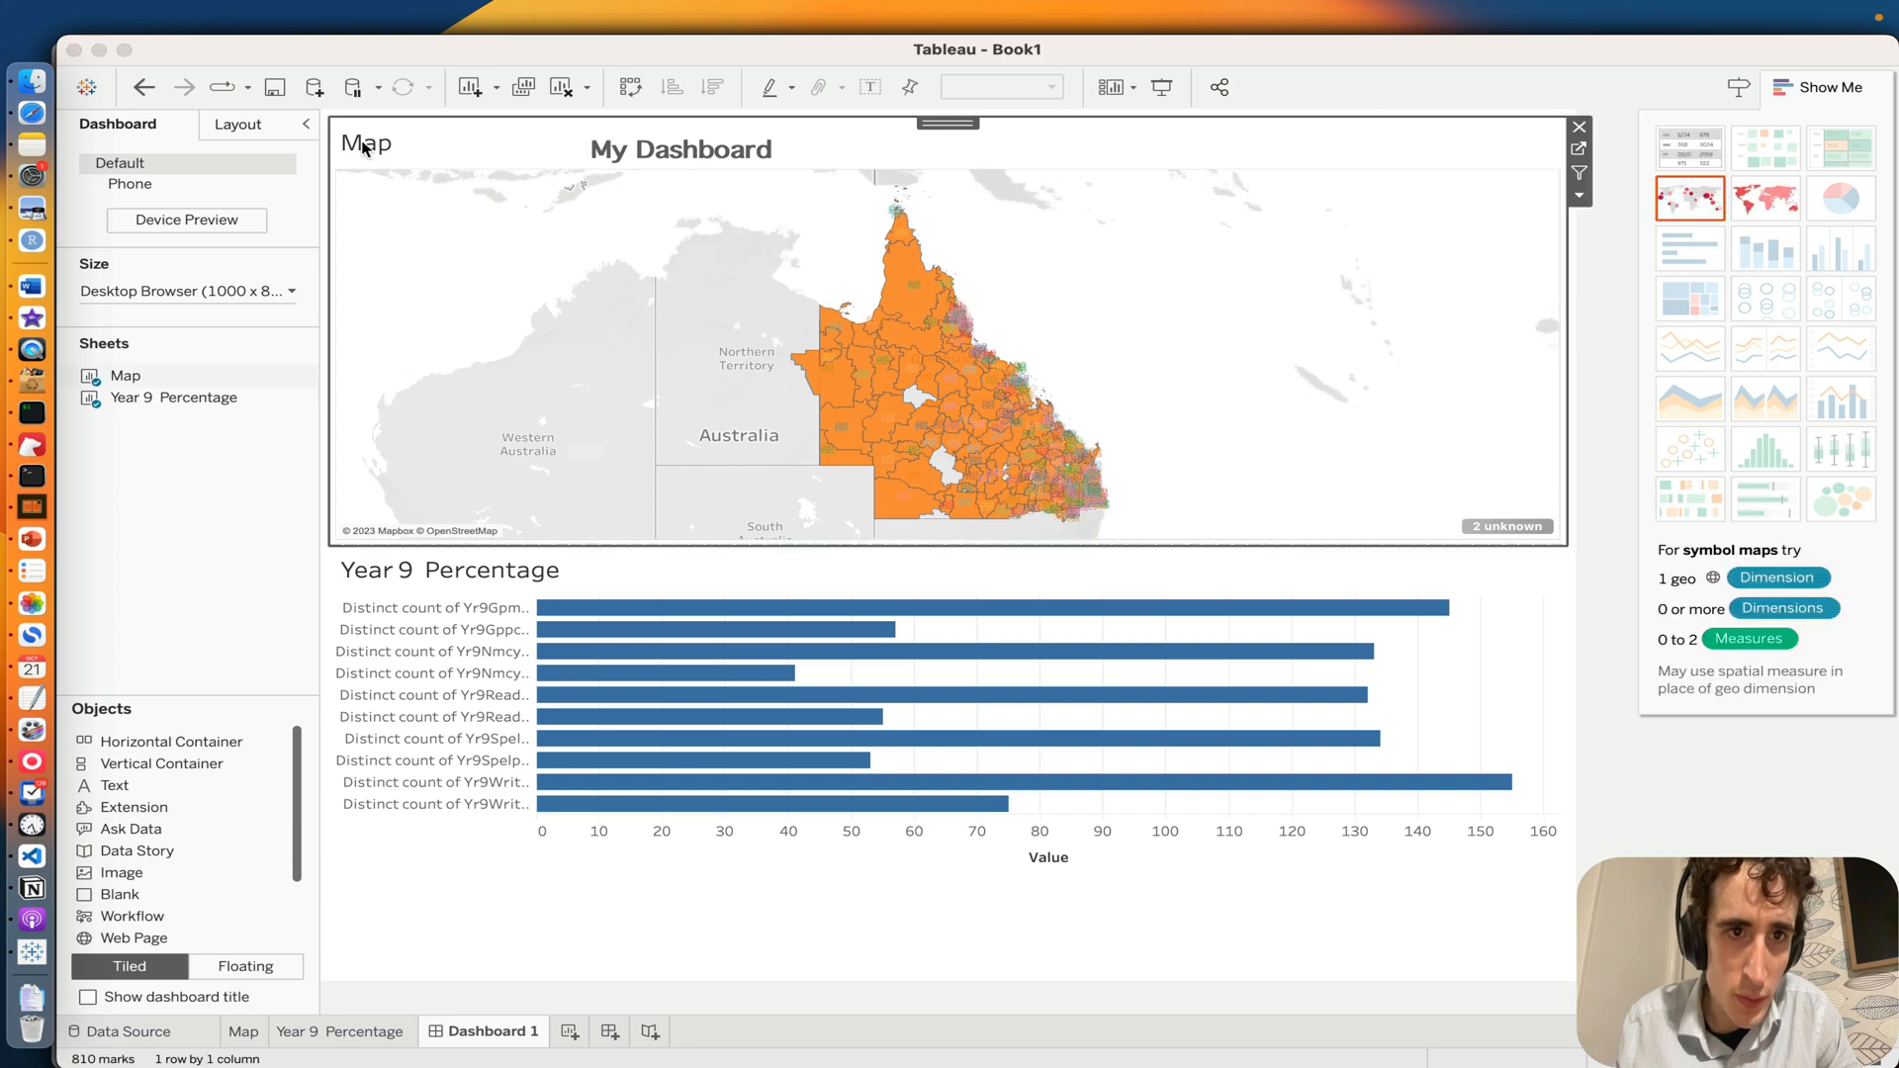
left_click(725, 600)
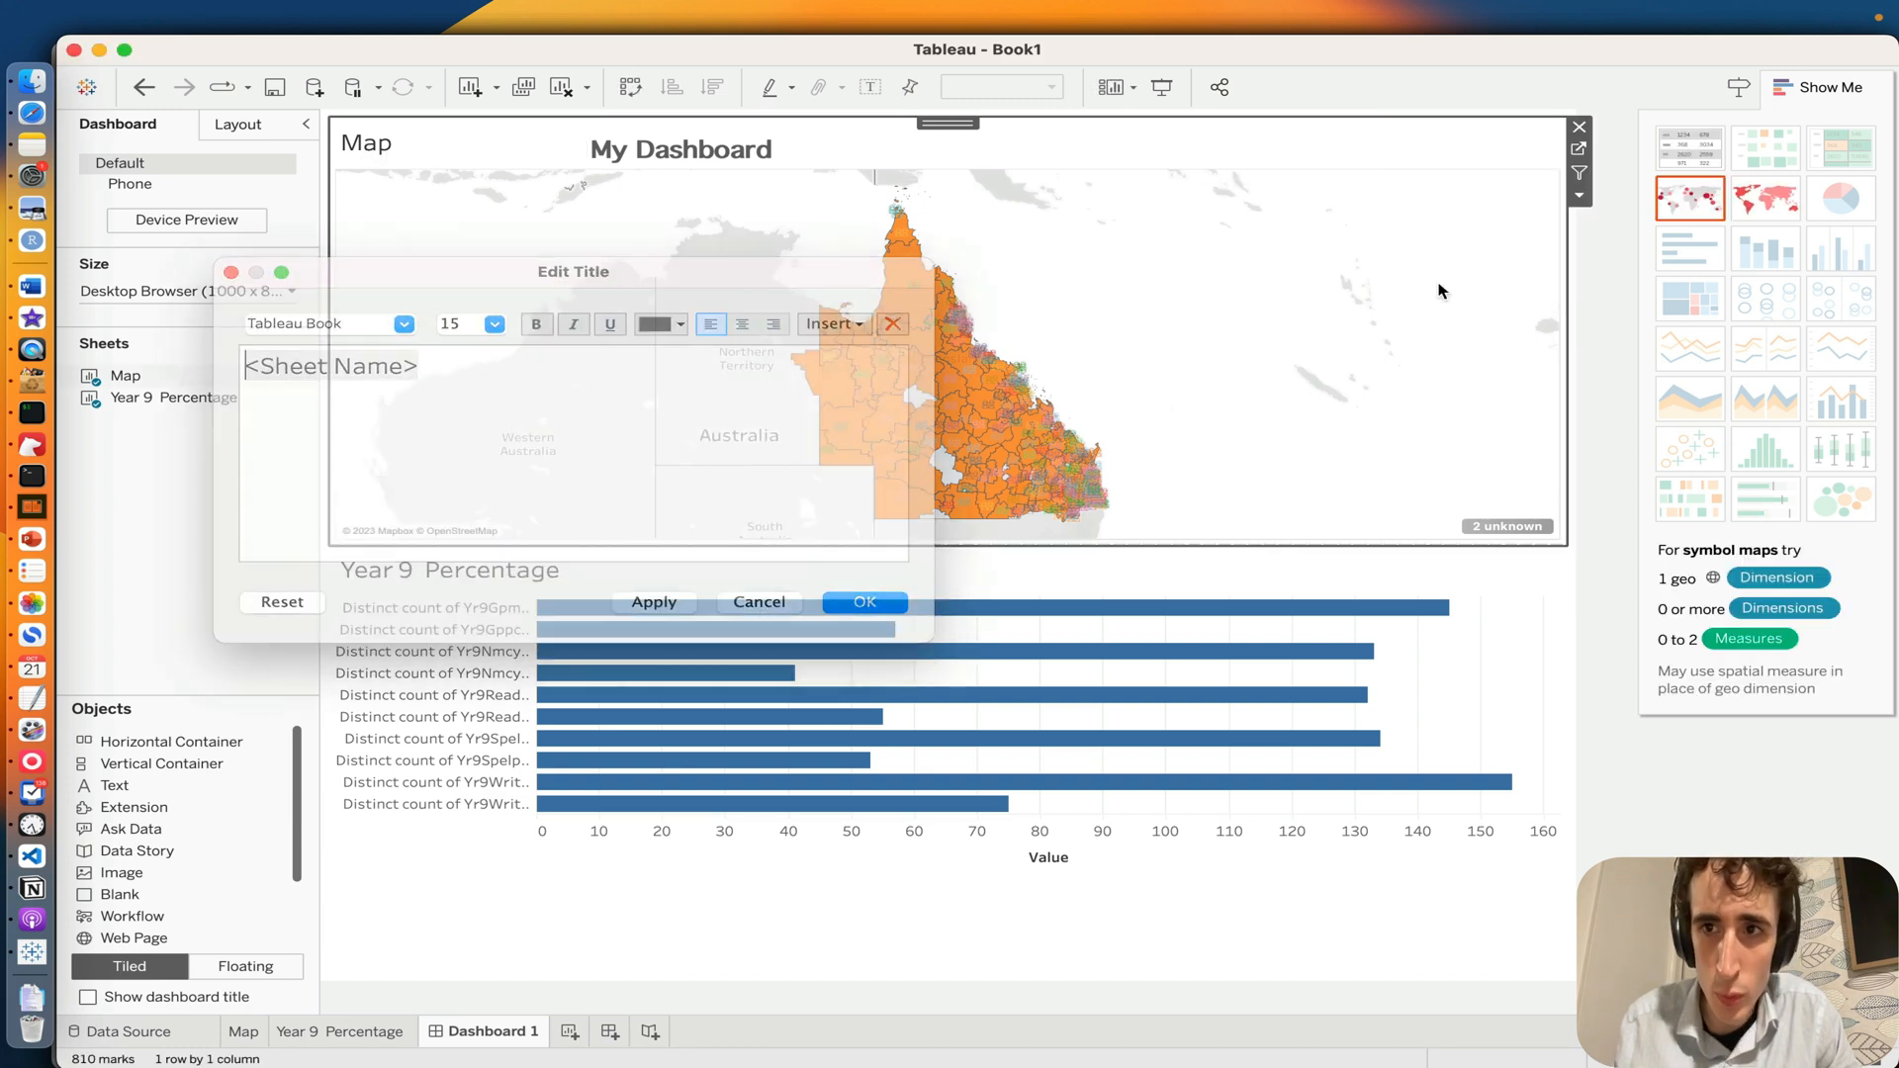
left_click(1580, 195)
left_click(1602, 274)
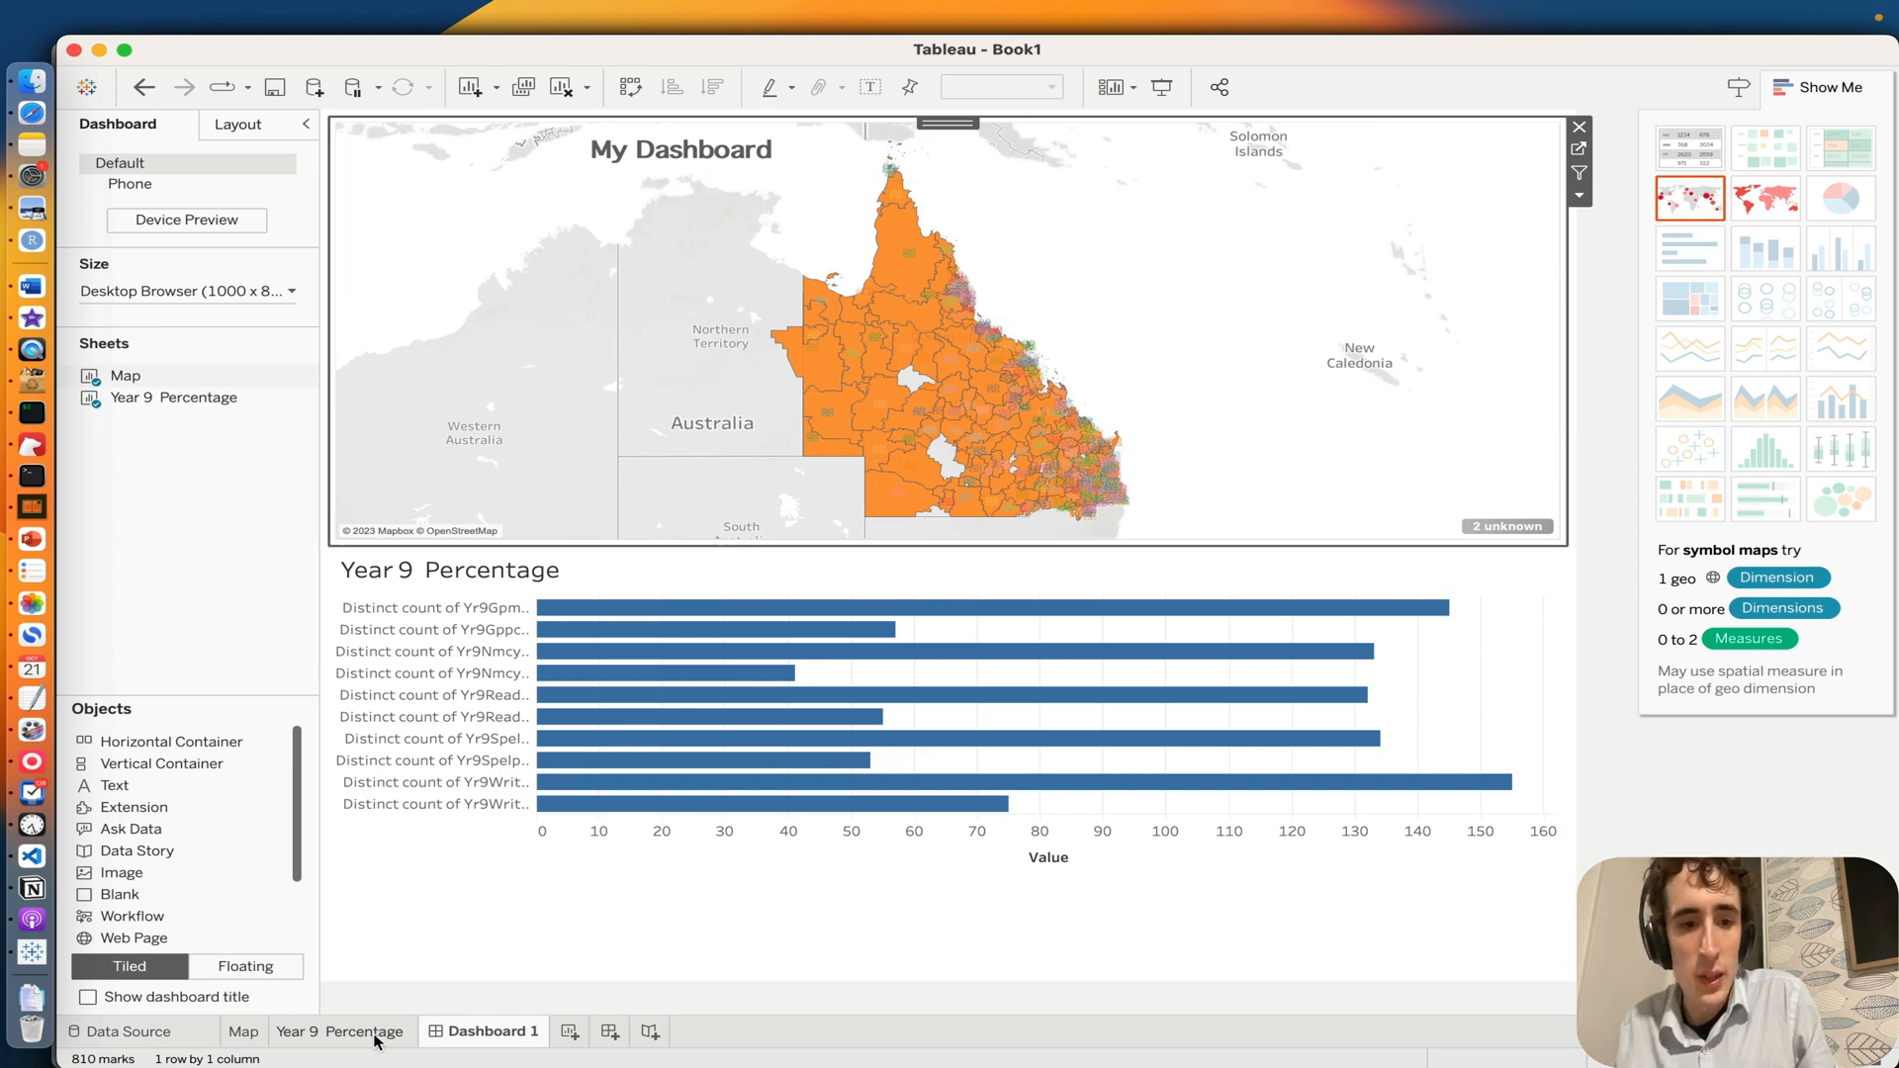
Step: On the Year 9 Percentage sheet, change the alias of the Yr9Gpmean row label to "Year 9 Grammar"
left_click(244, 1033)
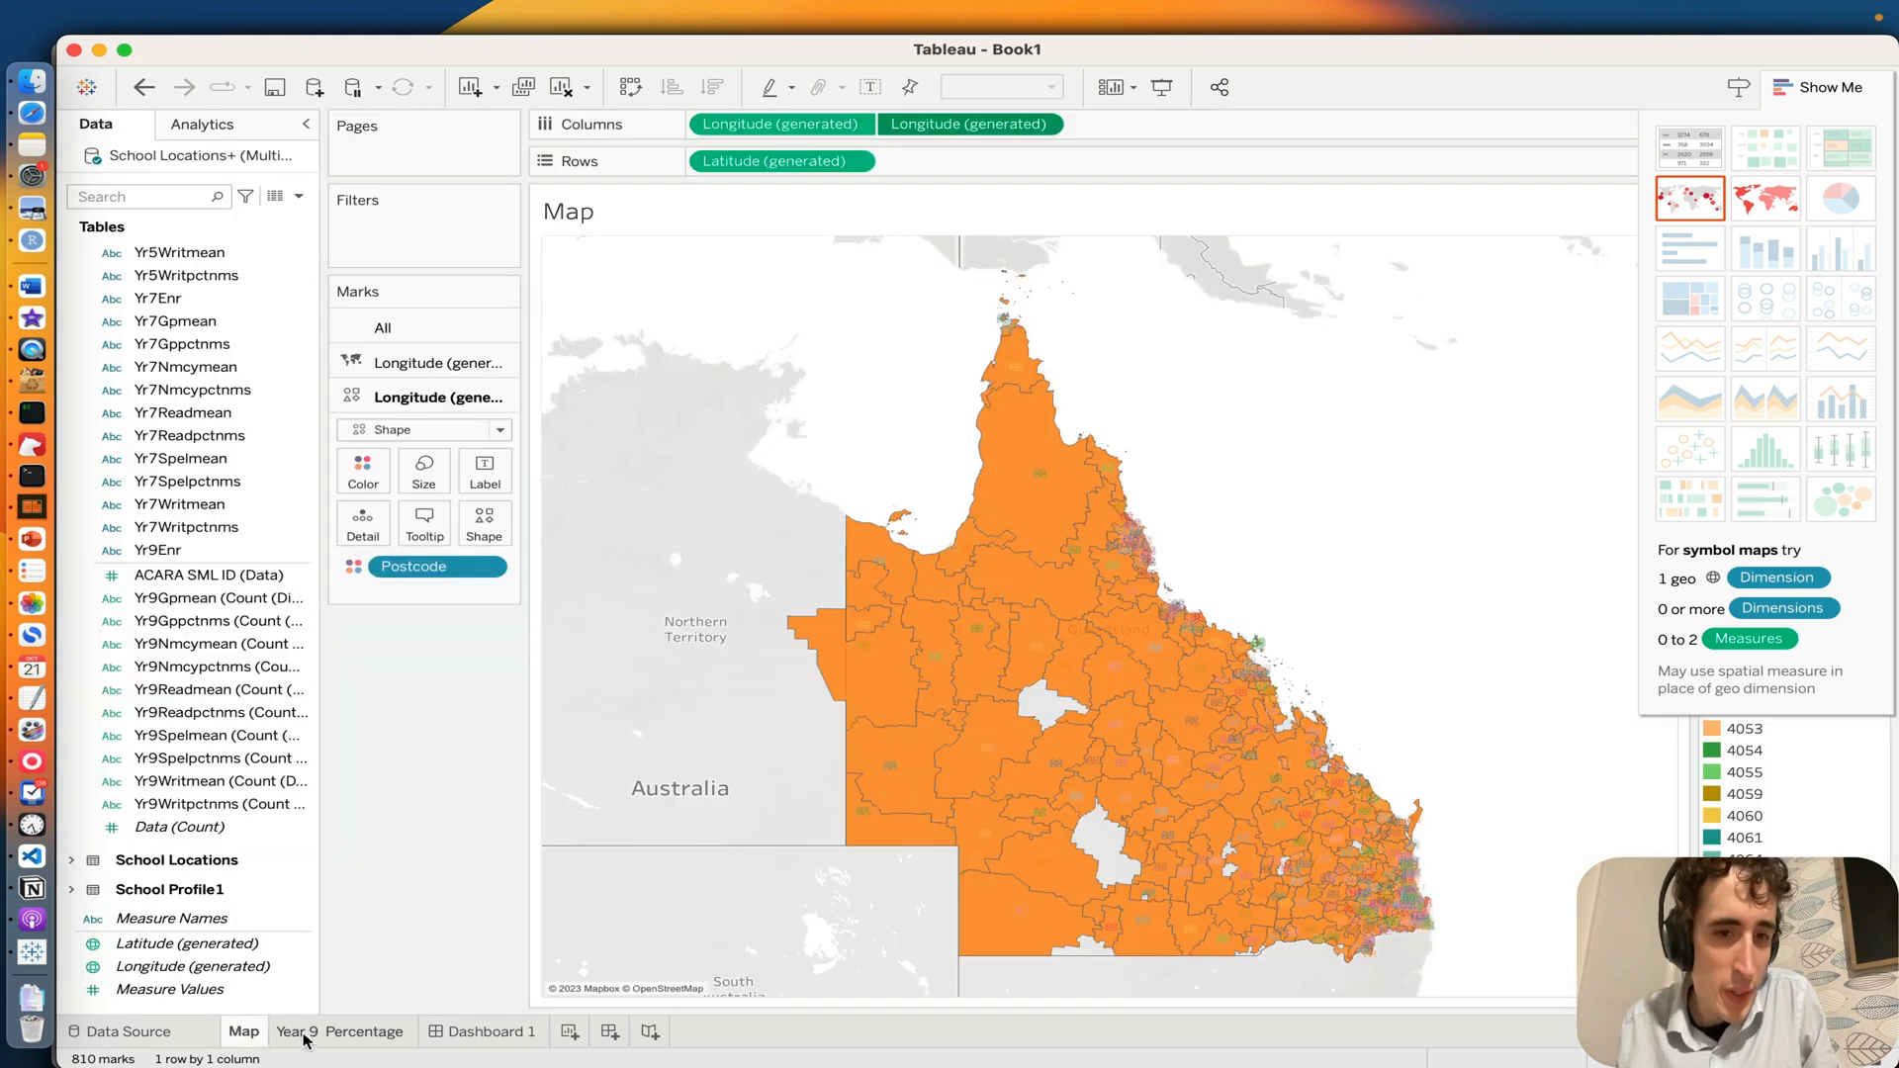
left_click(306, 1035)
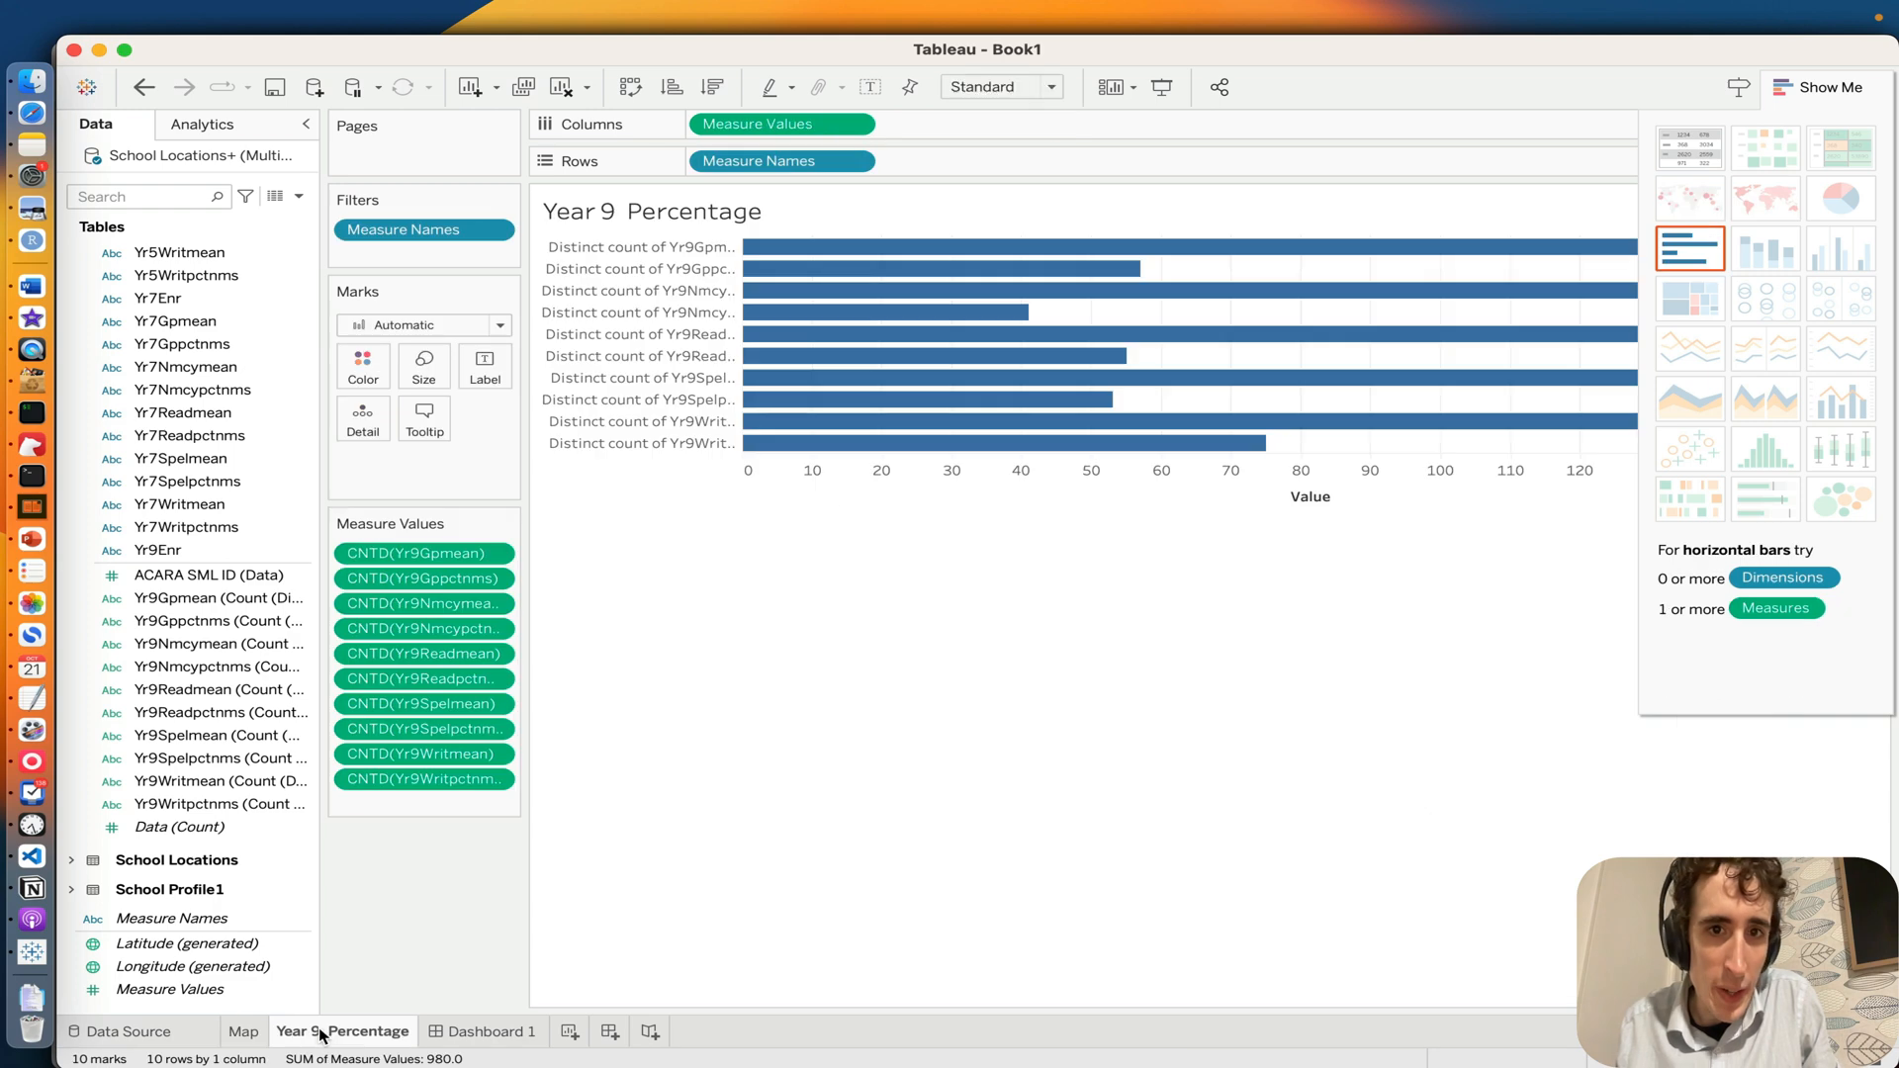
right_click(598, 255)
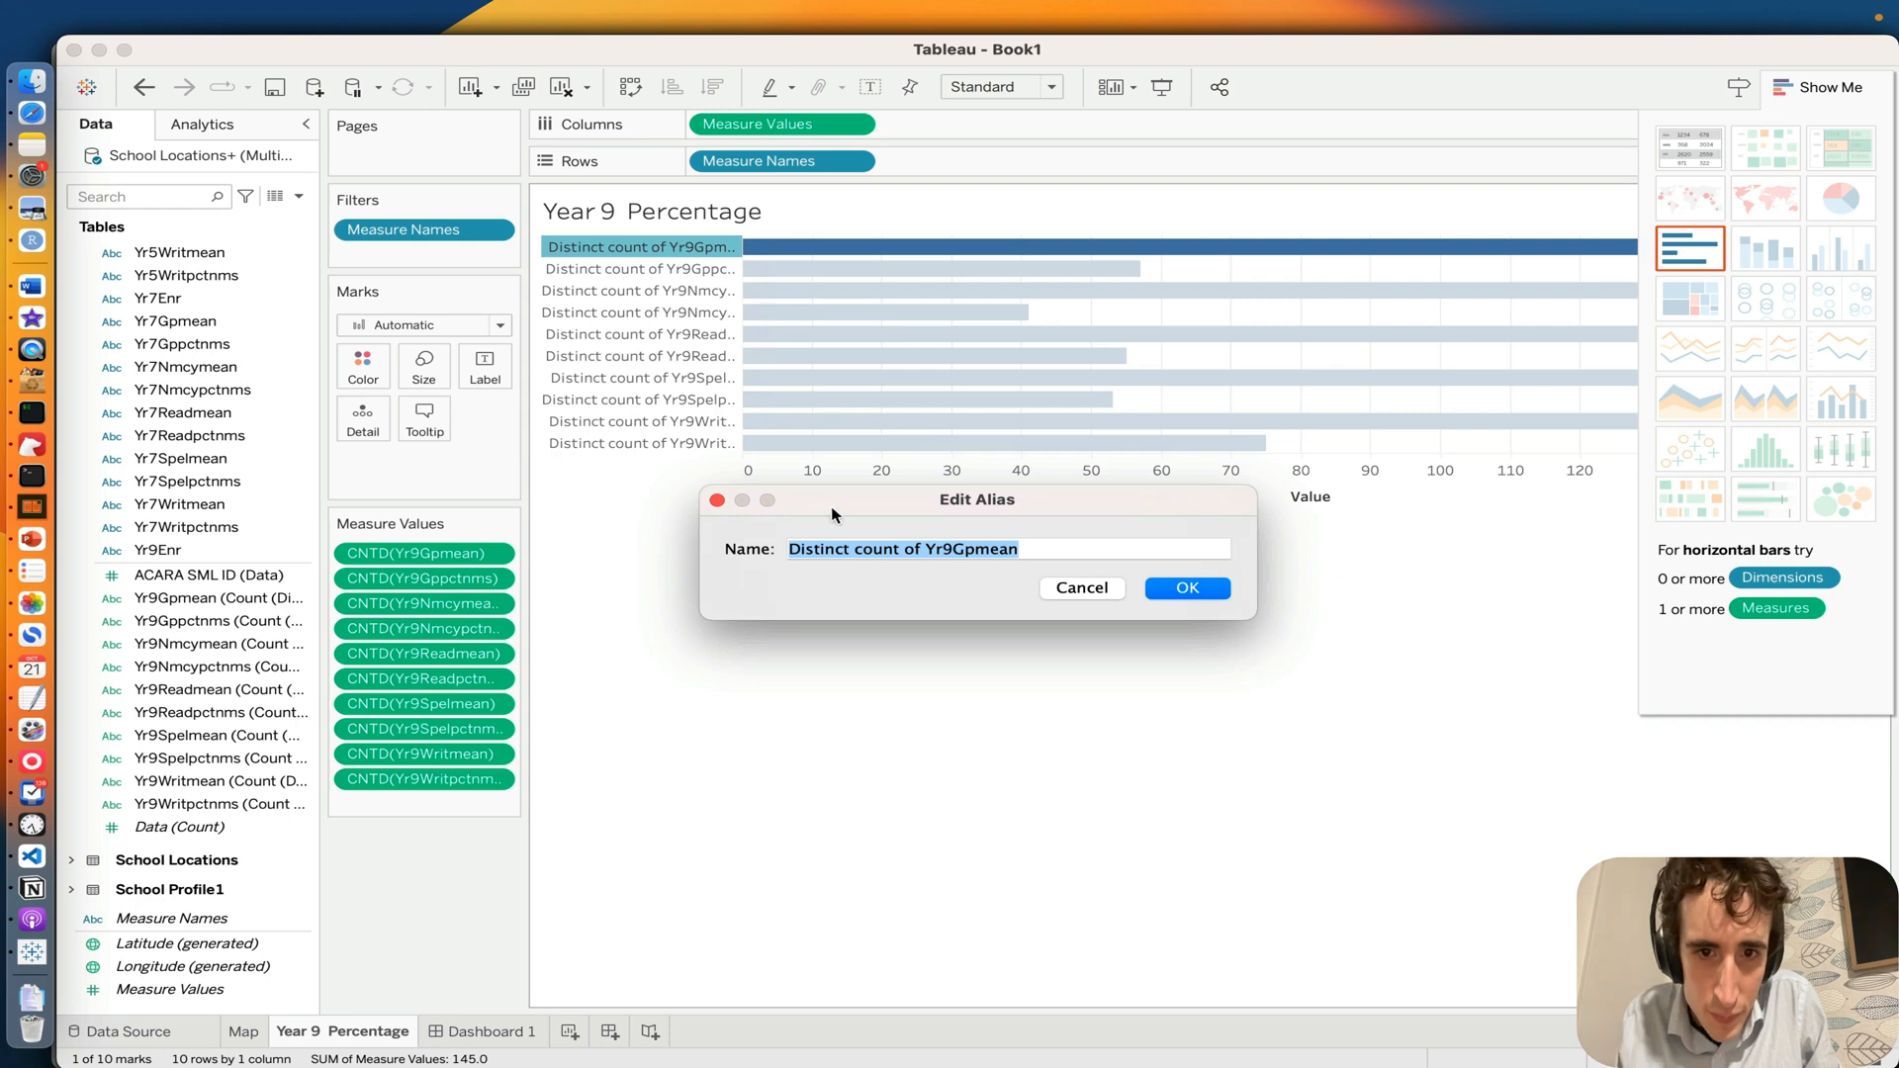
left_click_drag(926, 549, 633, 497)
key("BackSpace")
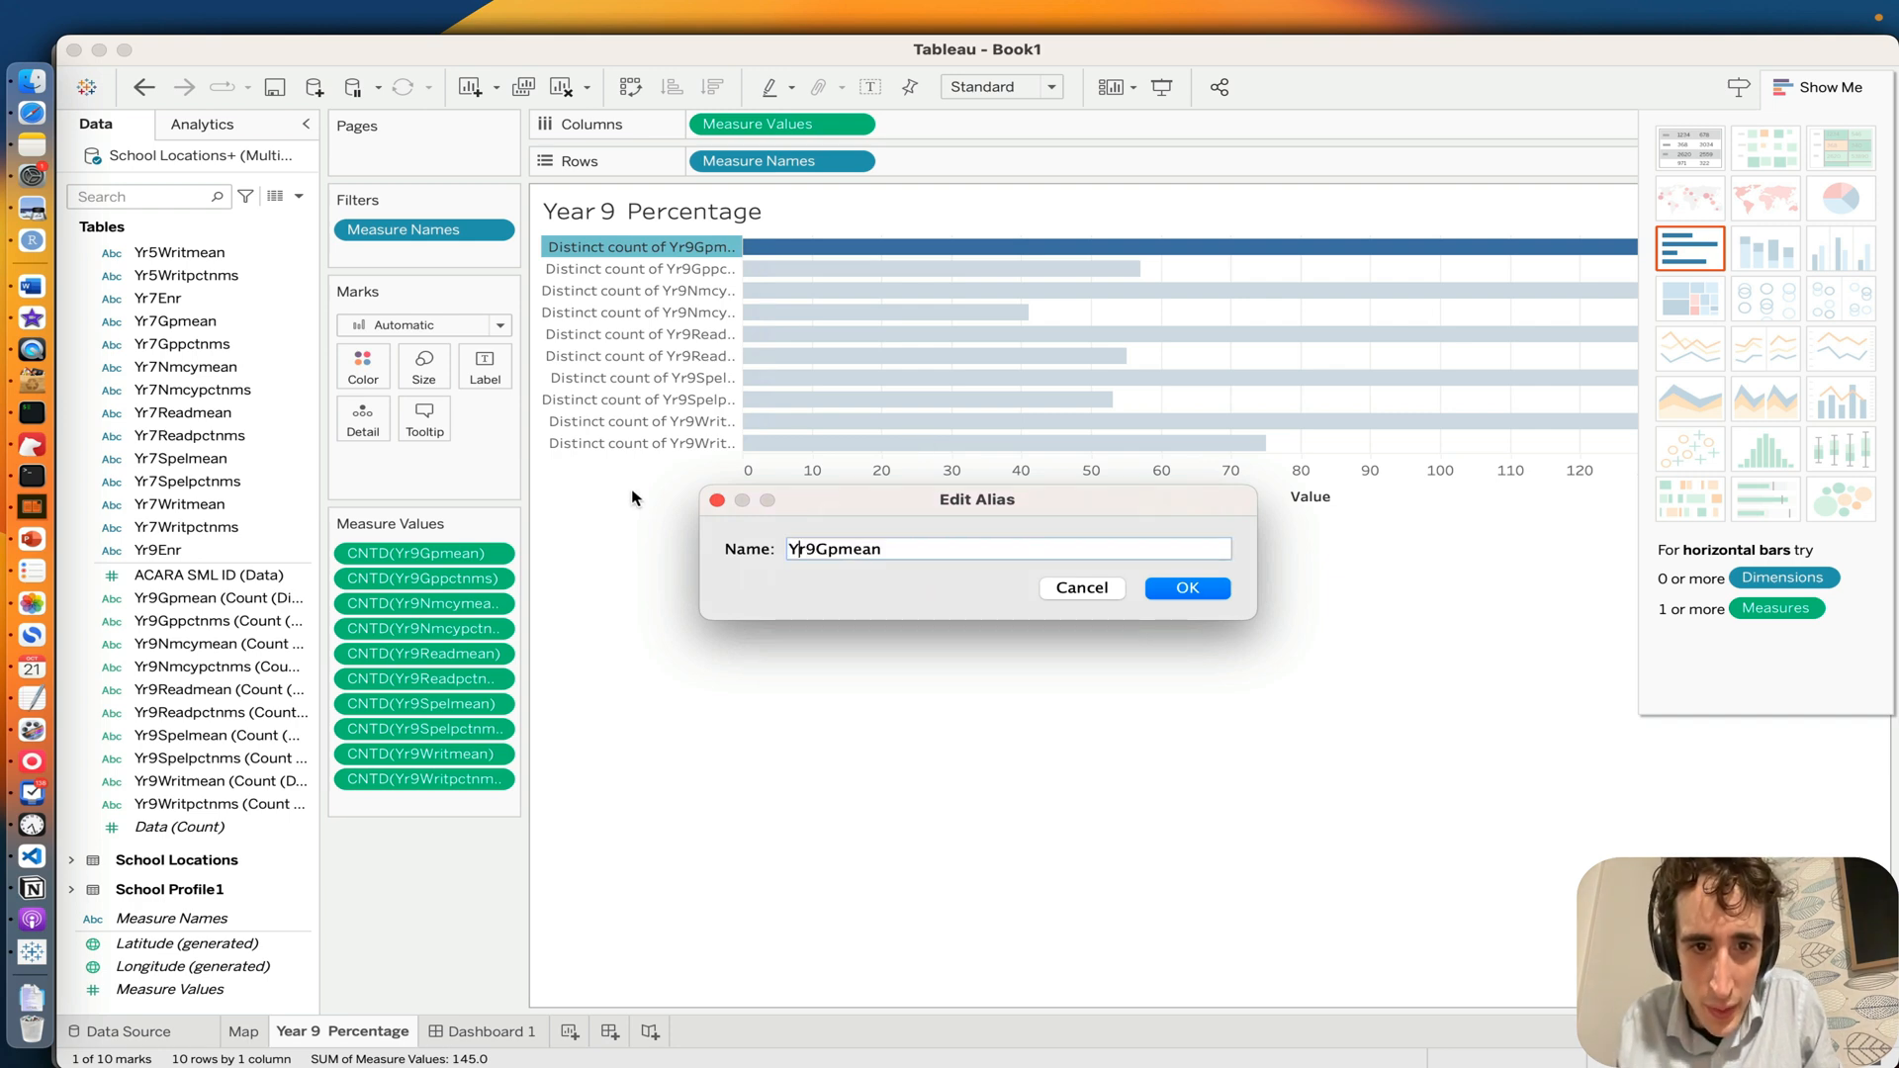
key("BackSpace")
type("ear 9")
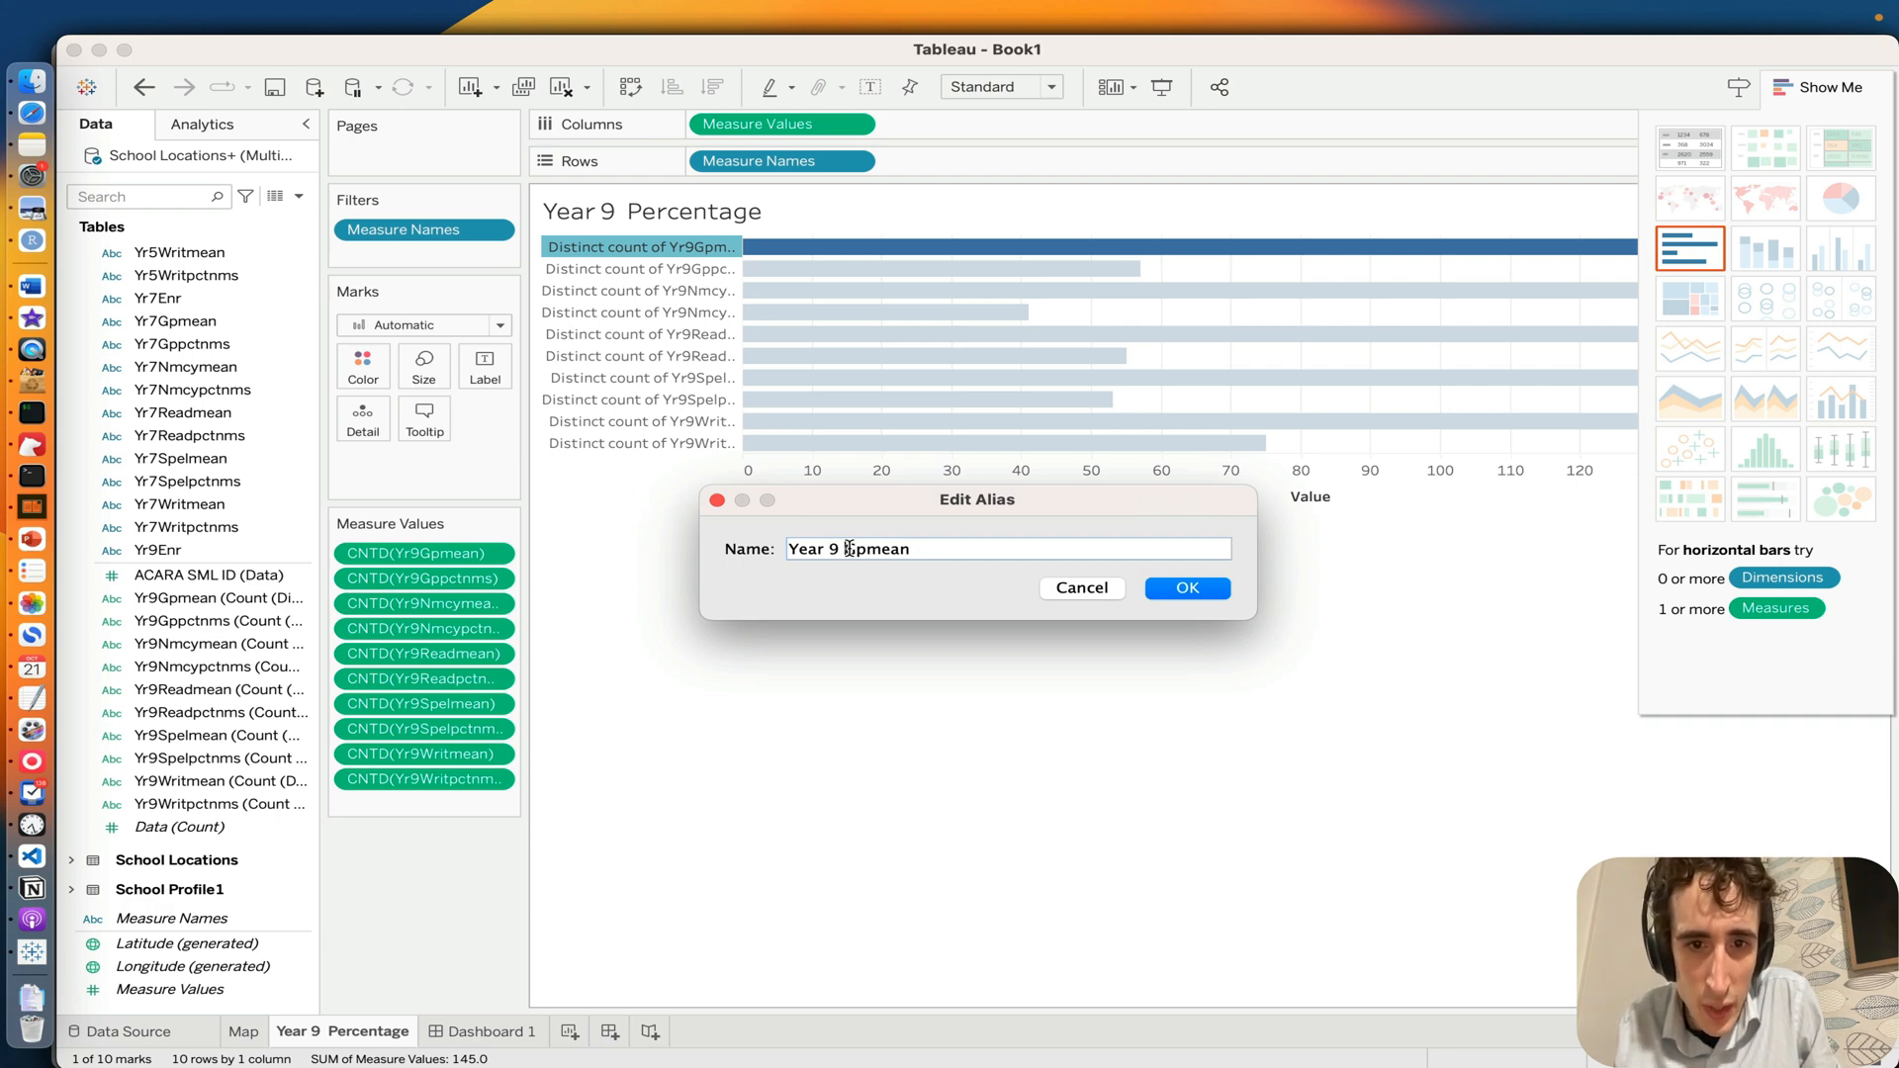
double_click(1009, 545)
type("Grammar")
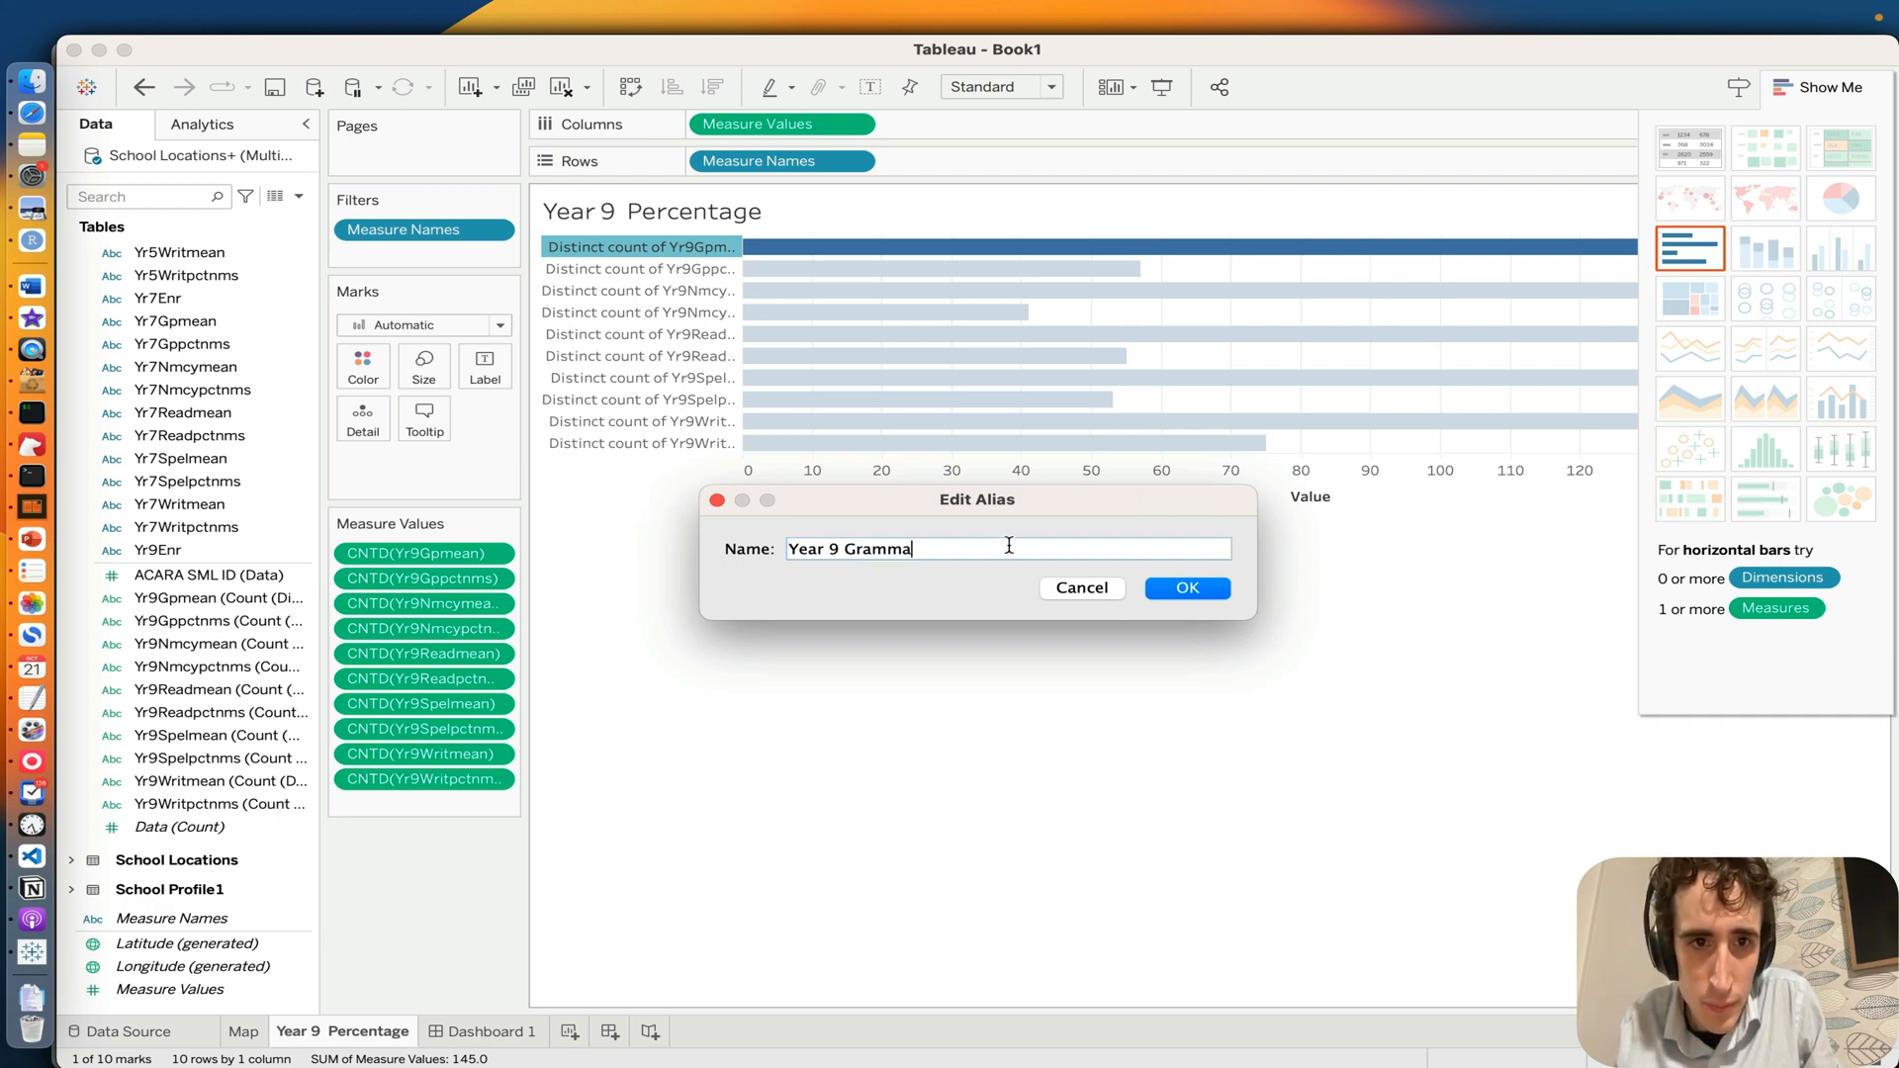
key("Return")
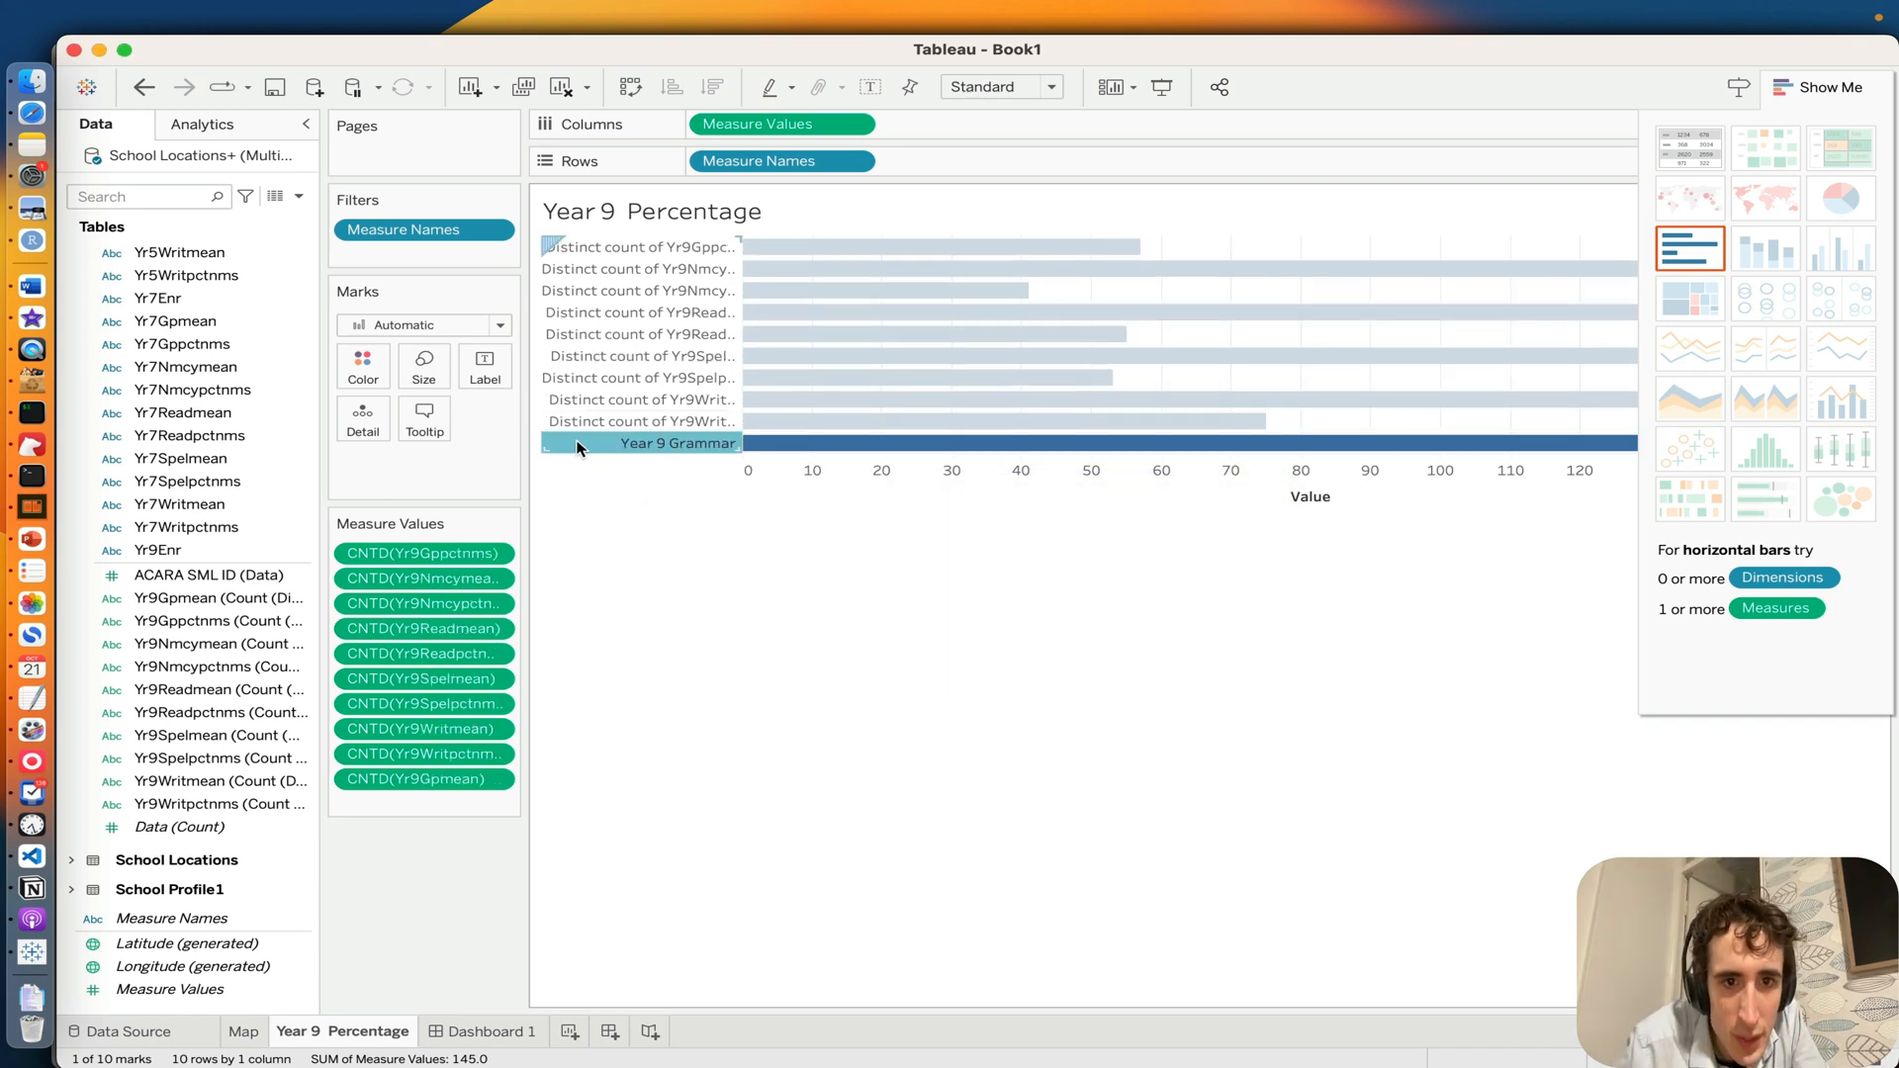
Step: Change the alias of the Yr9Writpctnms row label to "Year 9 Writting"
right_click(598, 416)
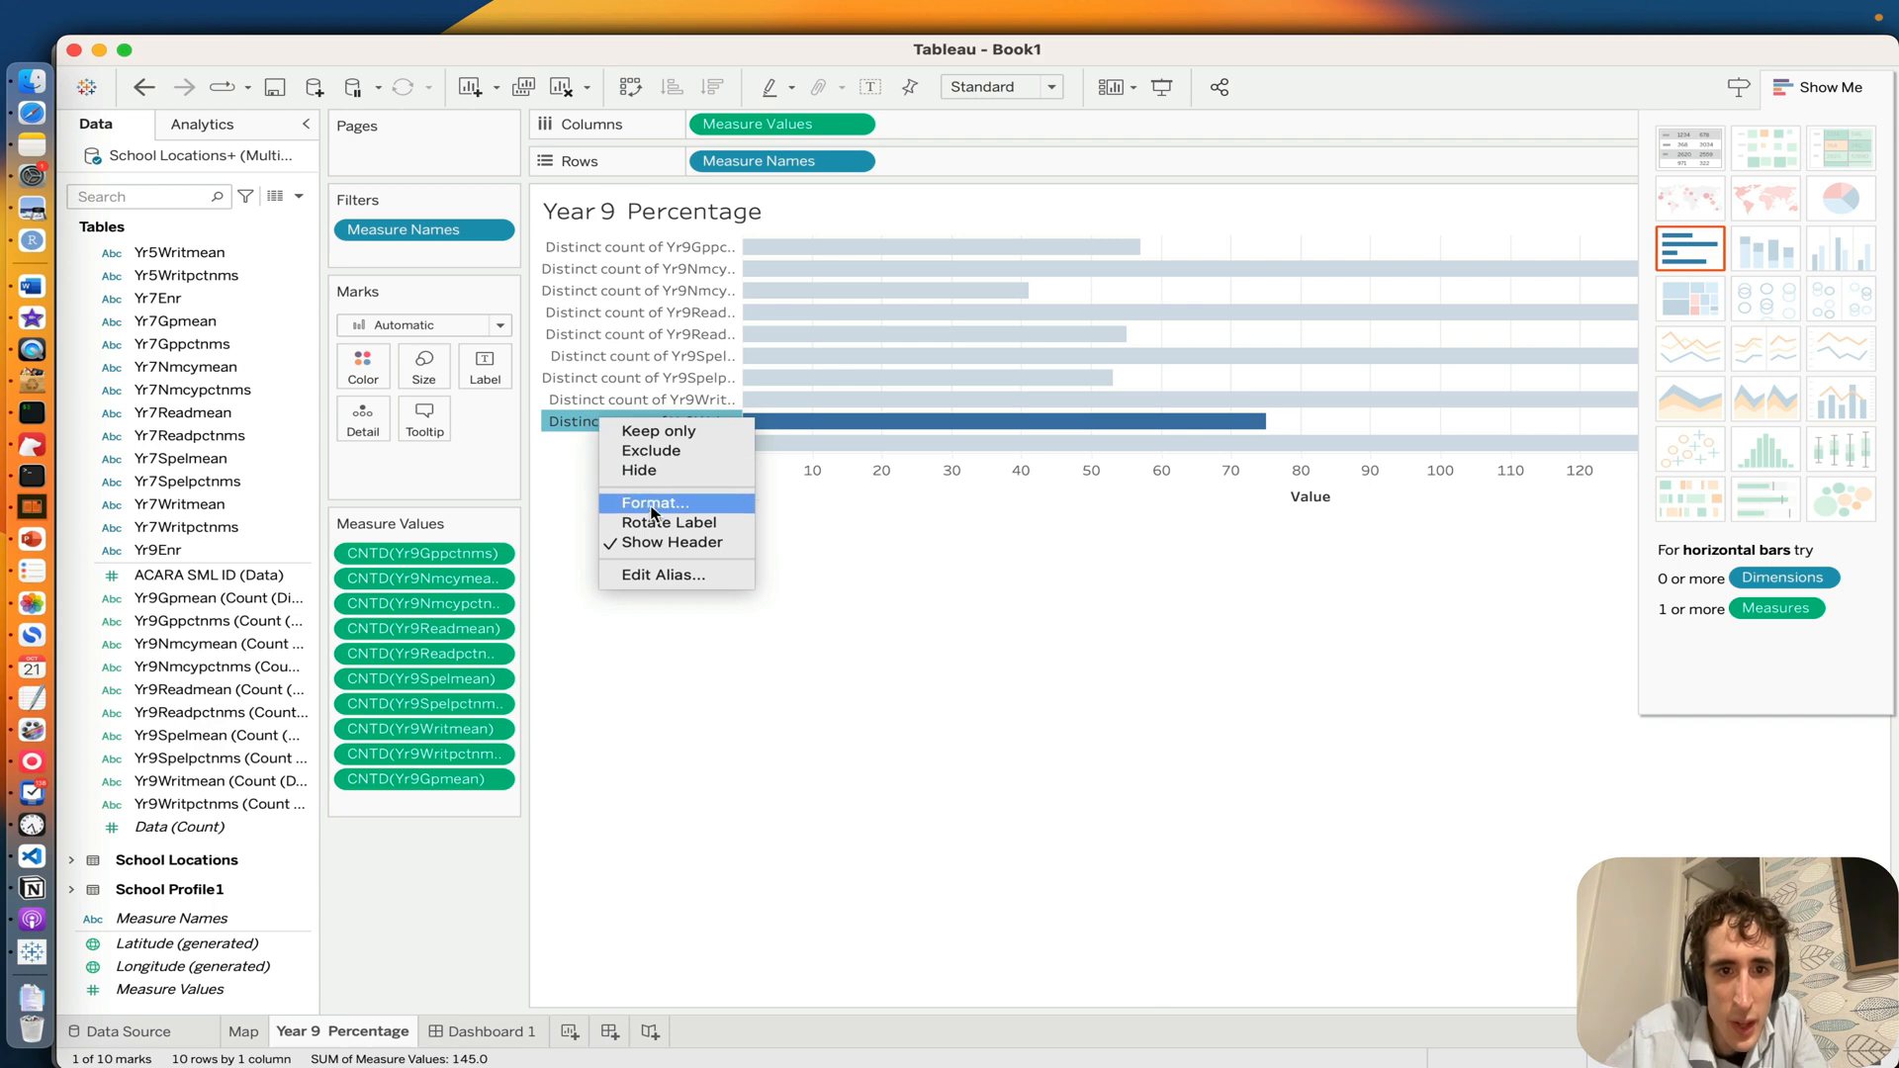
left_click(638, 575)
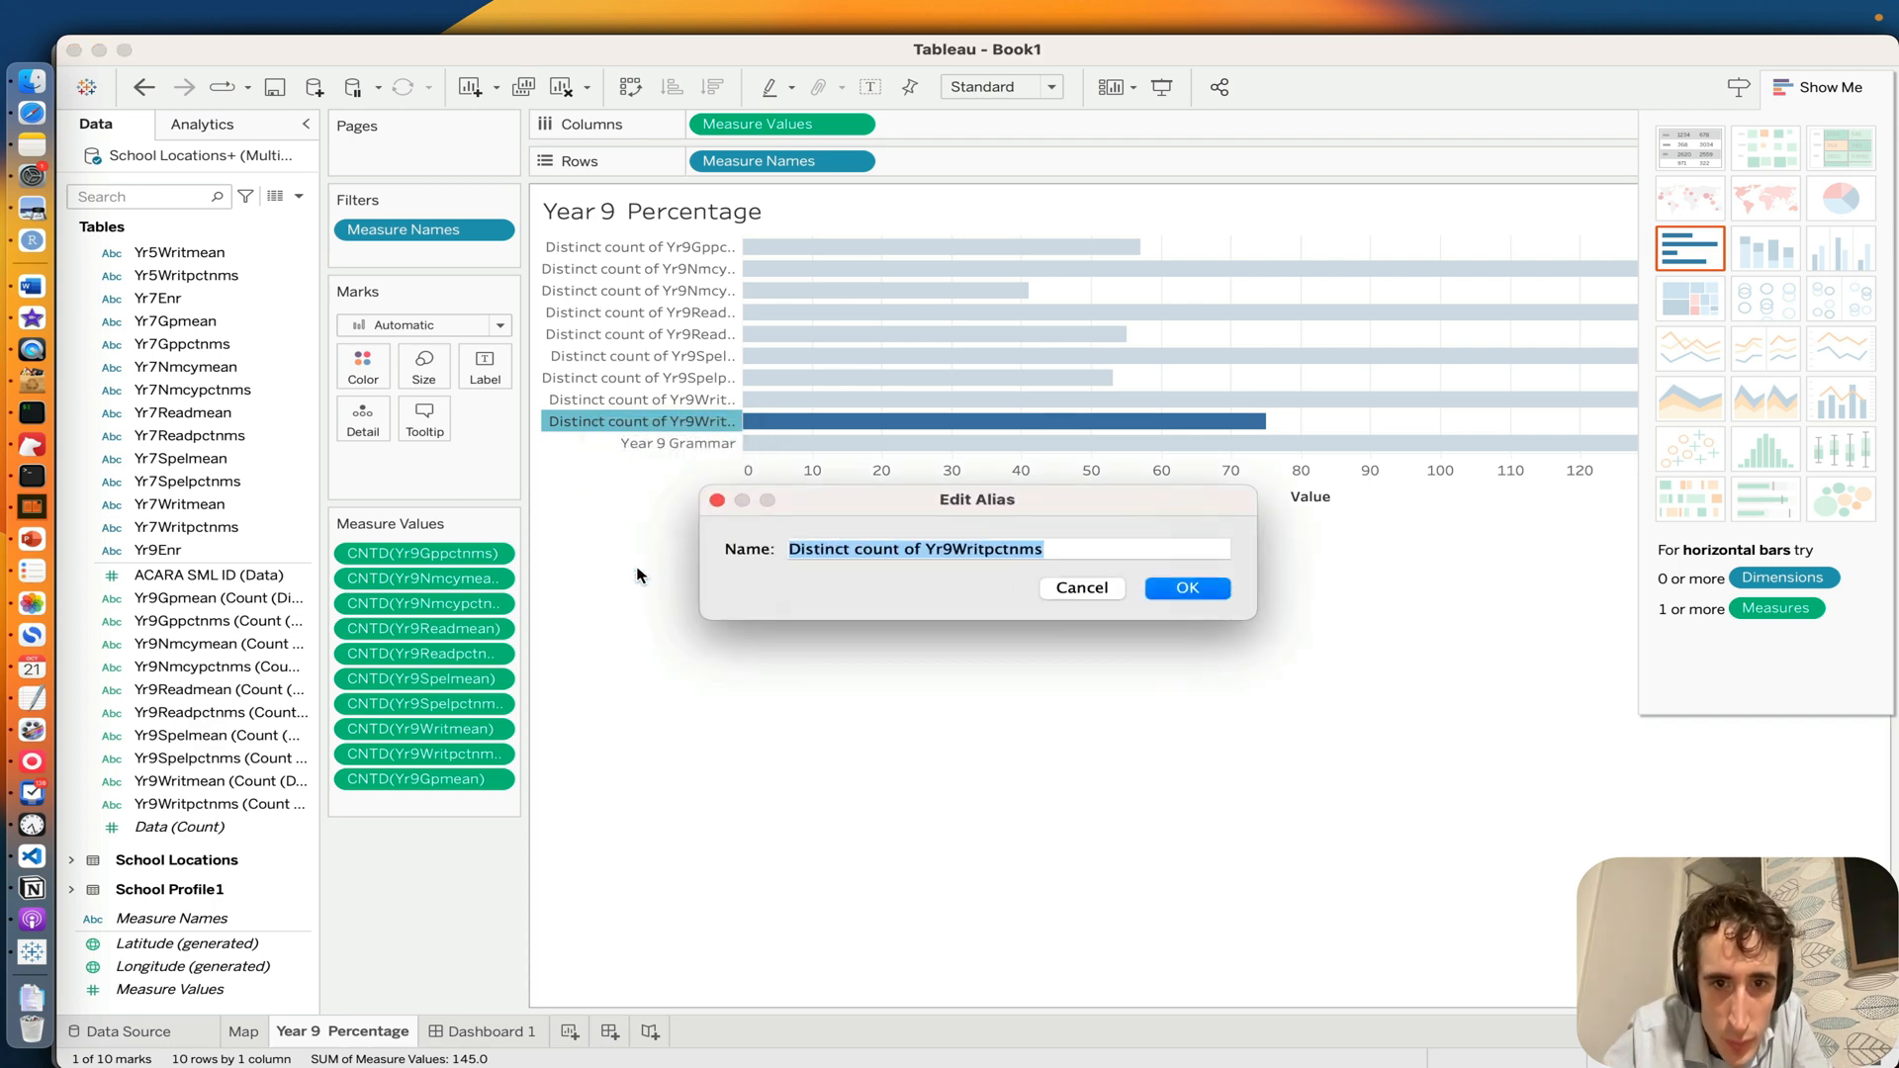
left_click(949, 550)
key("super+a")
type("Year")
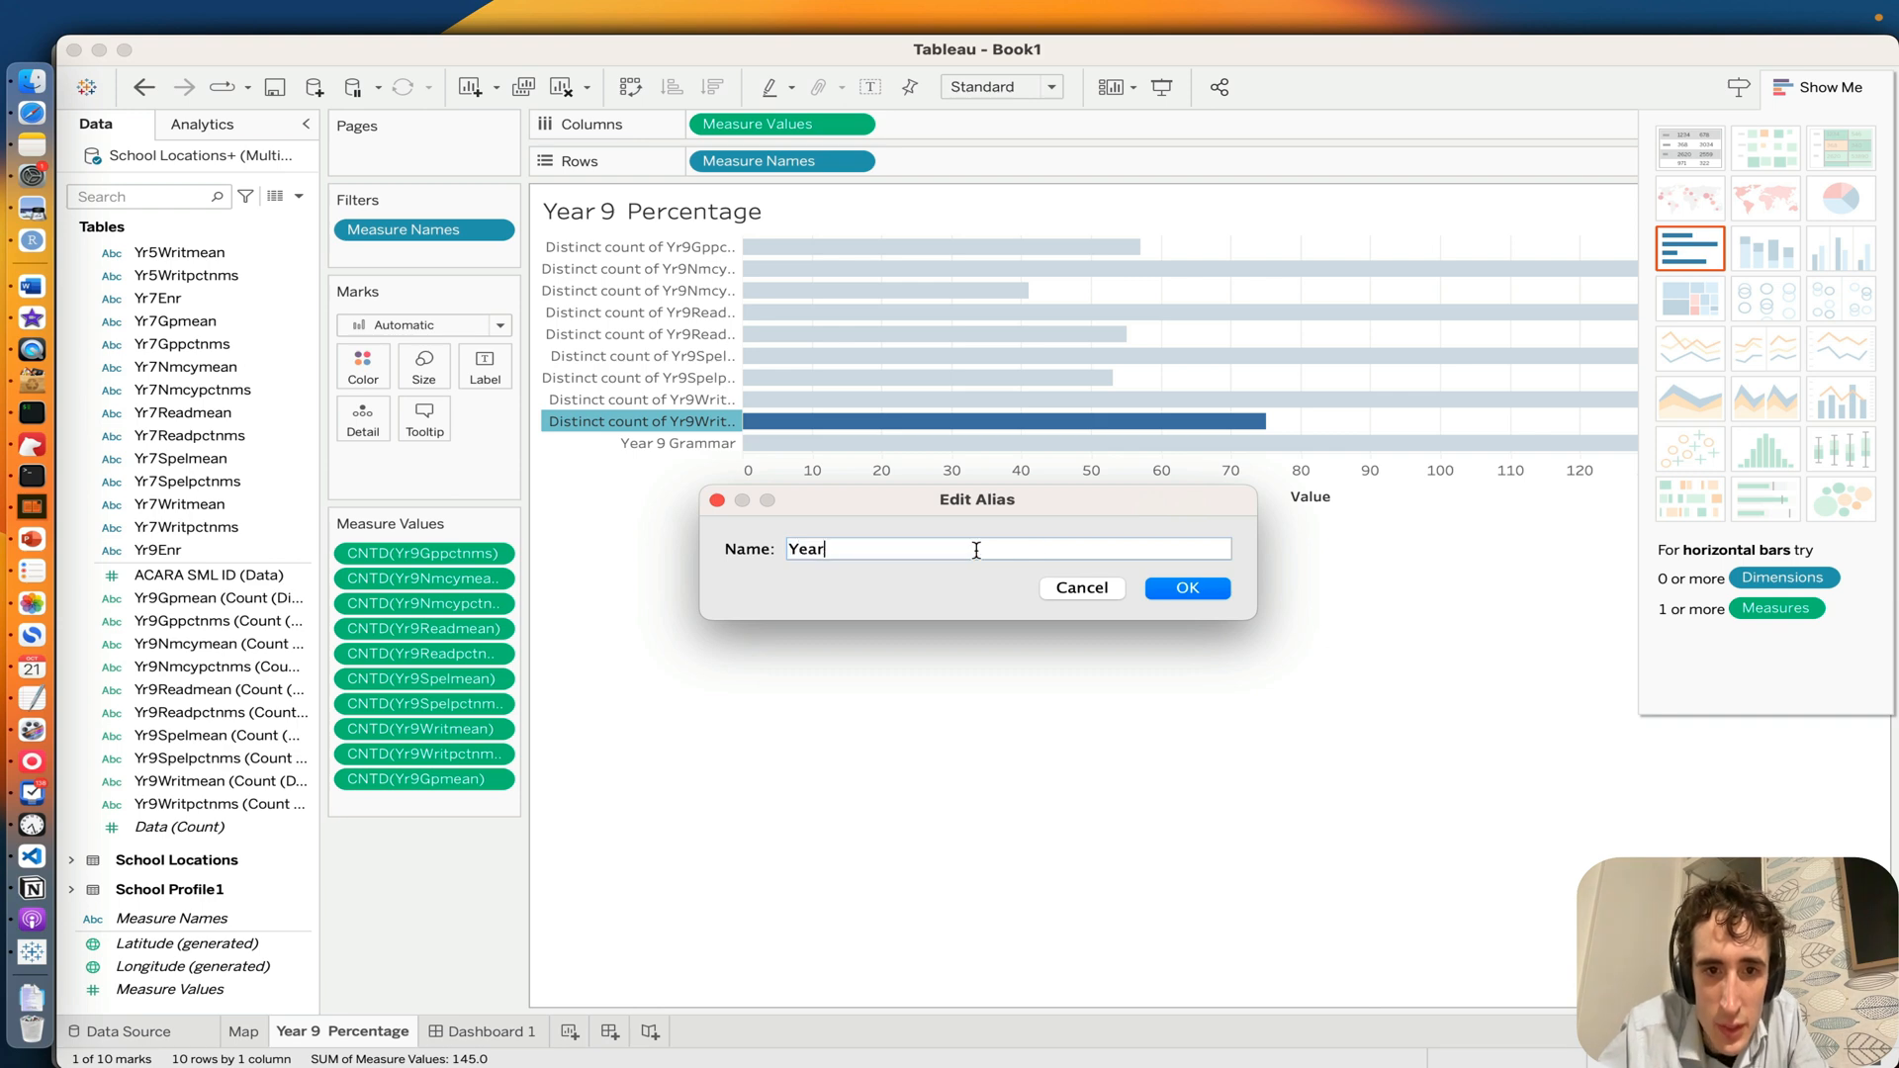
type(" 9 Writting")
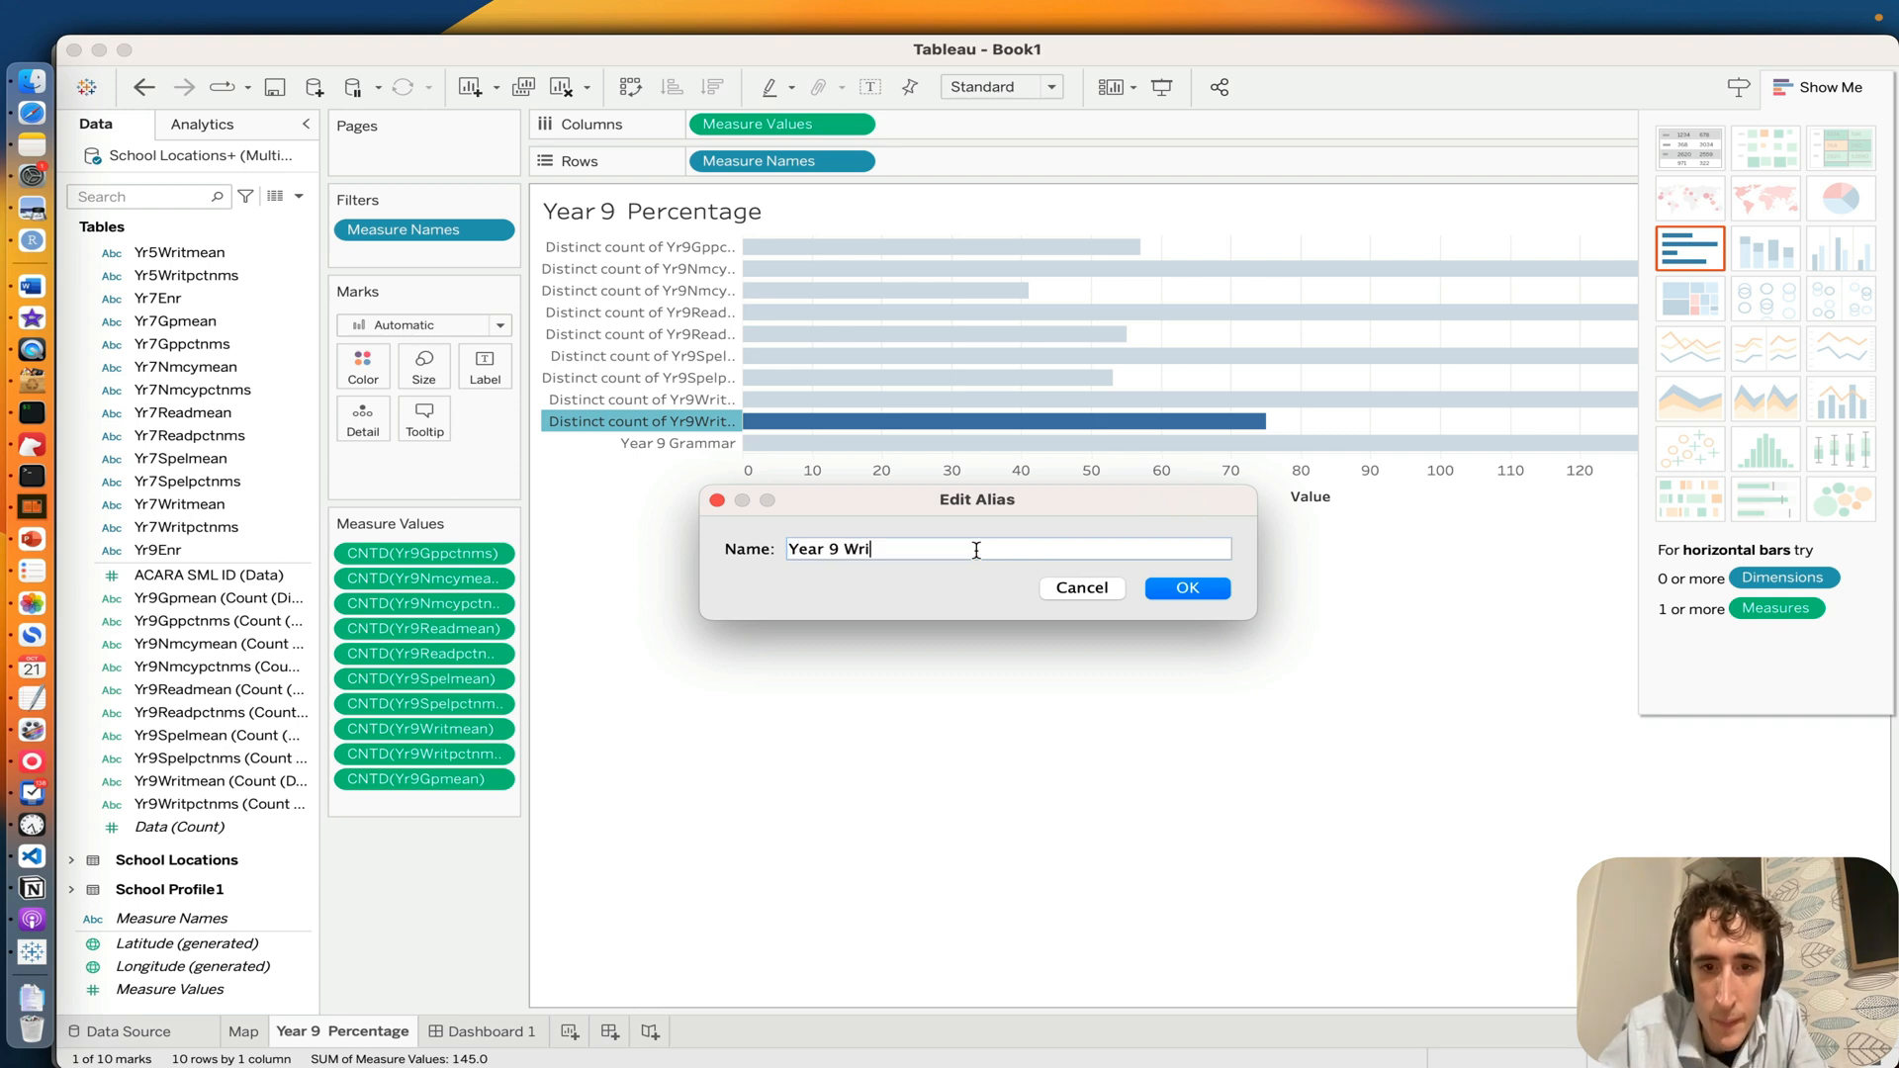
key("Return")
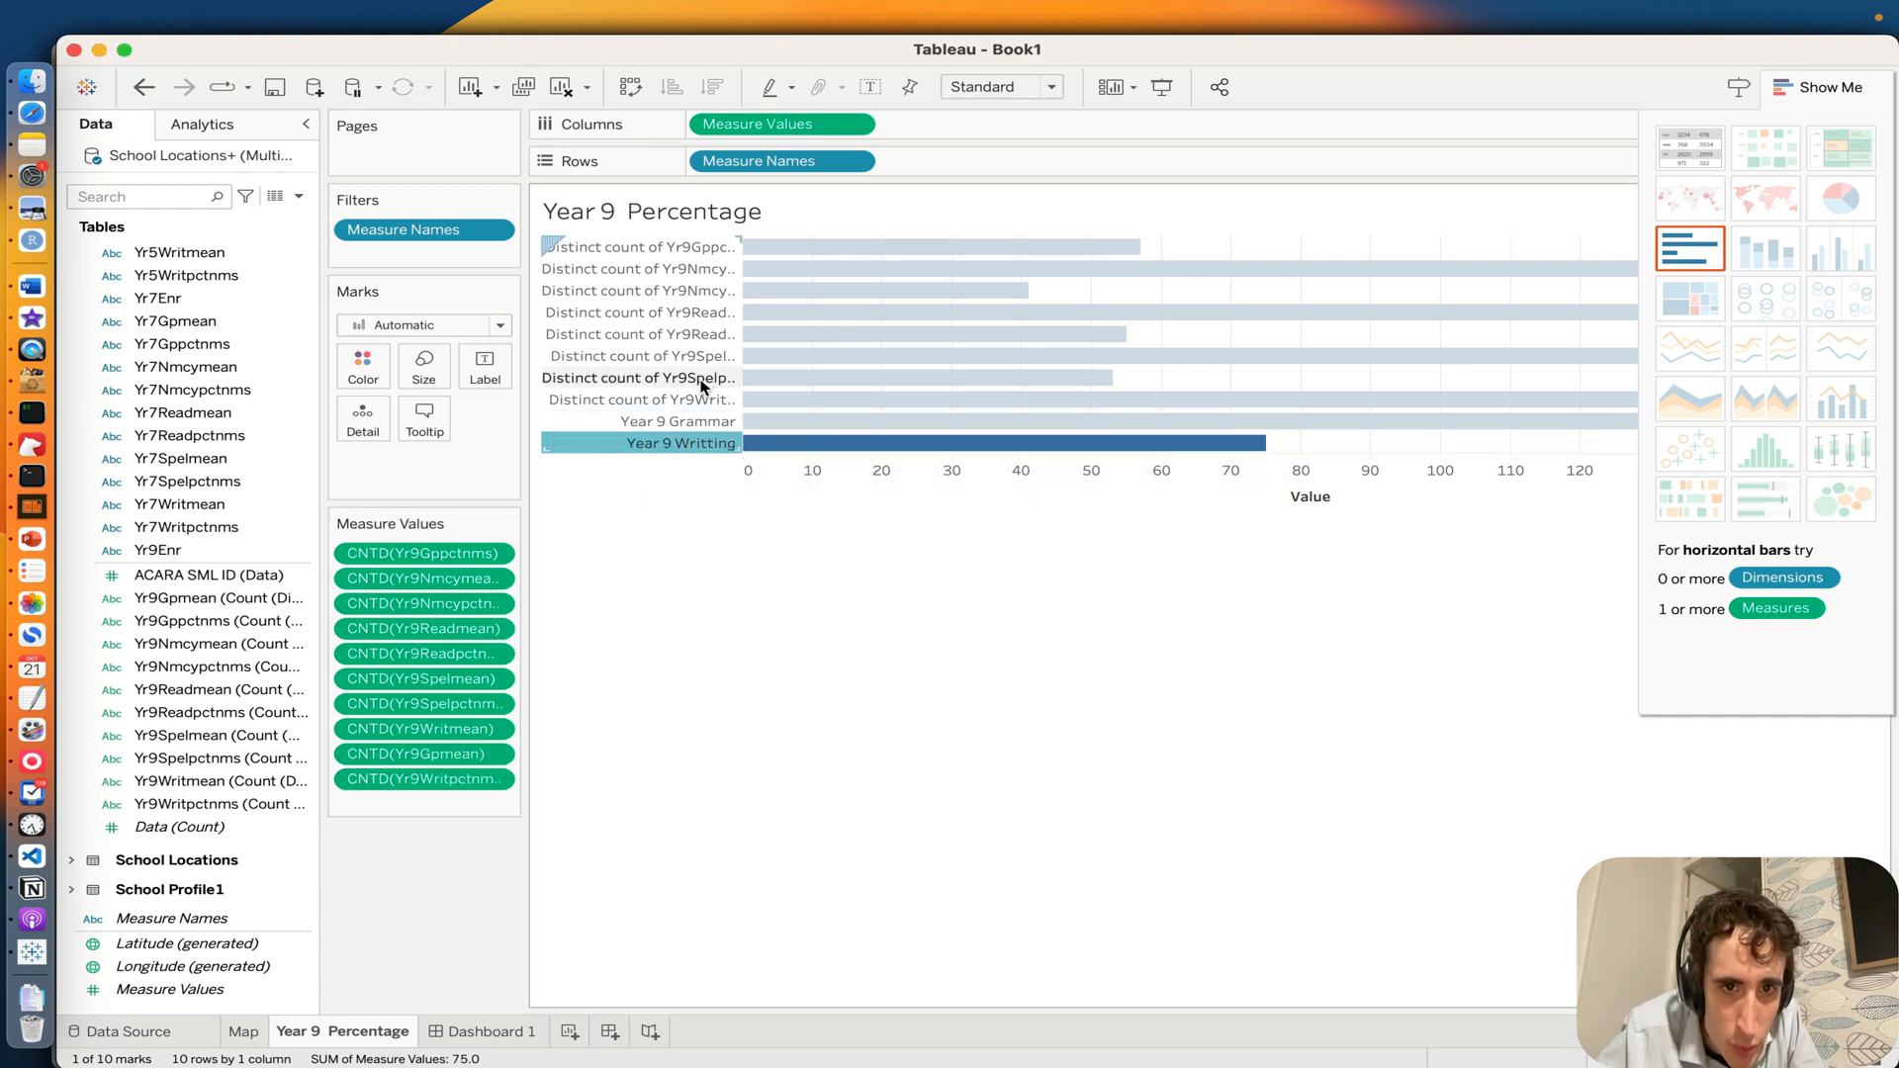
right_click(675, 400)
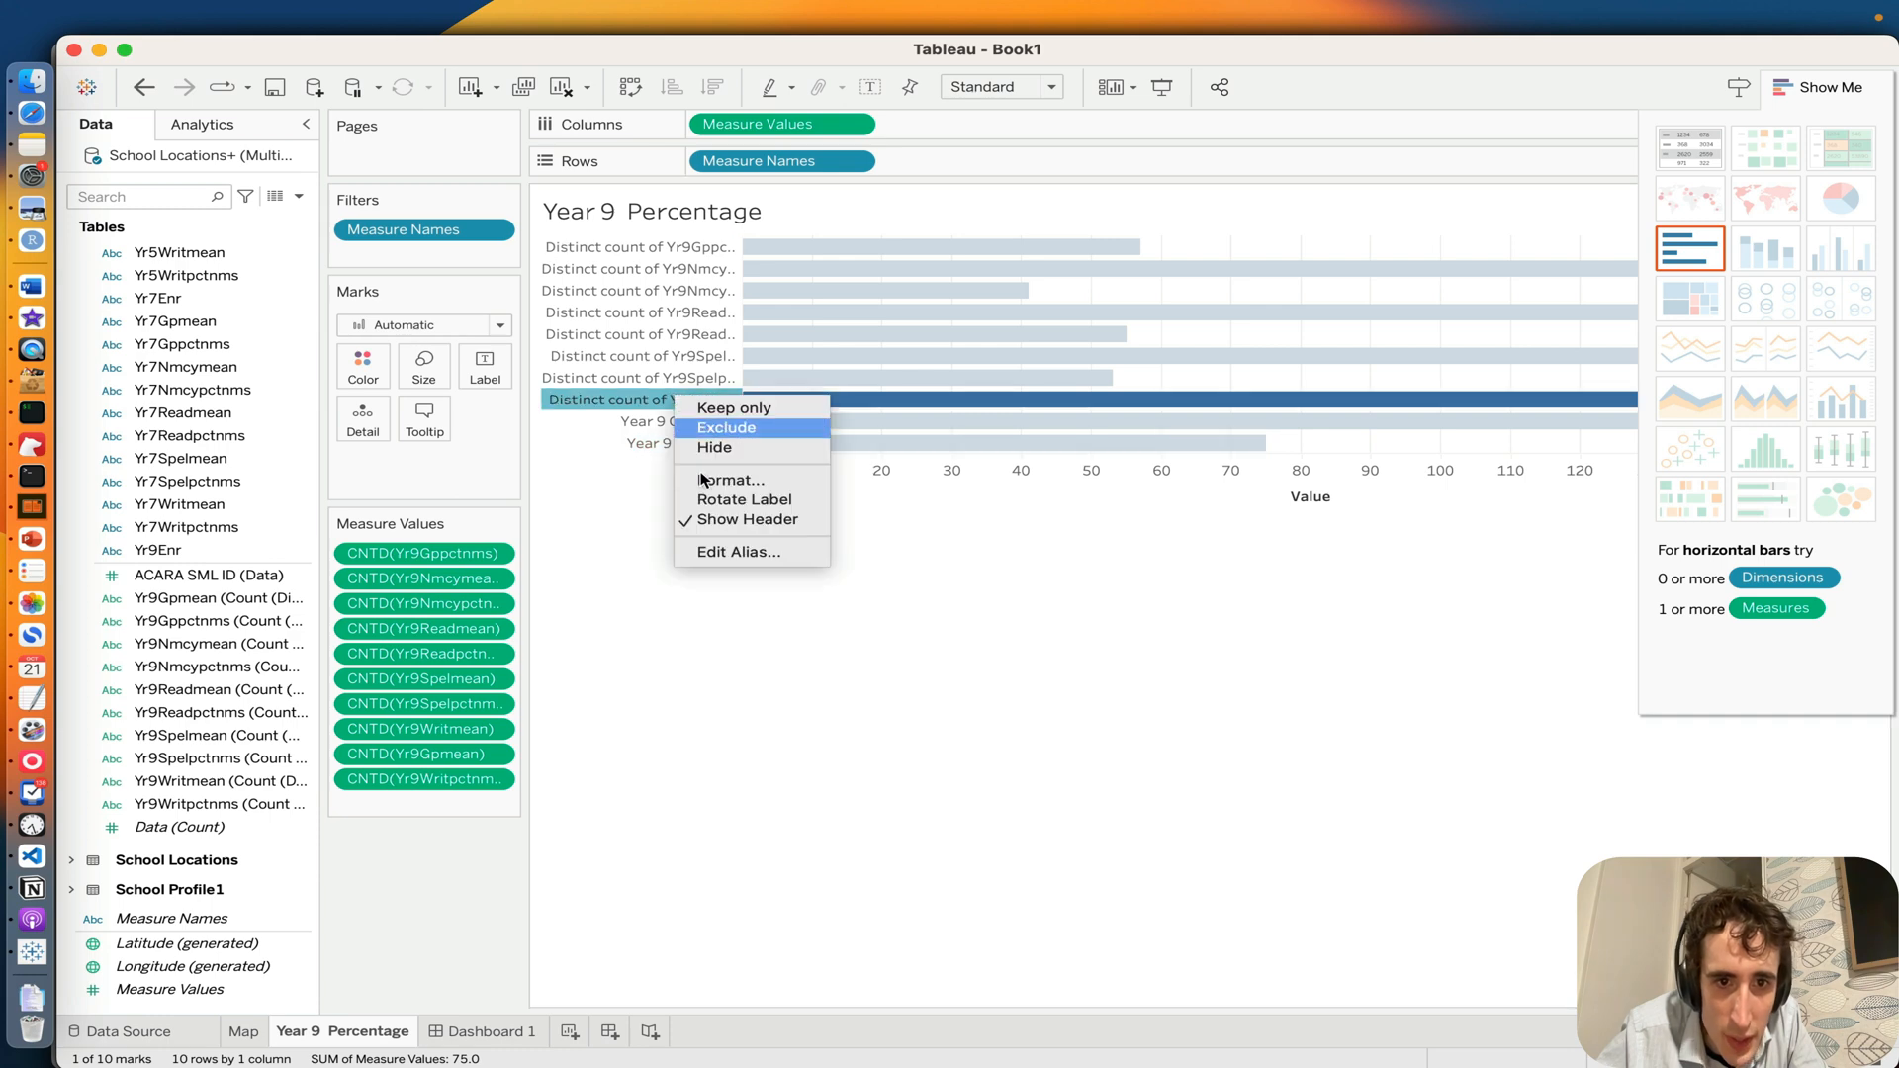
left_click(737, 552)
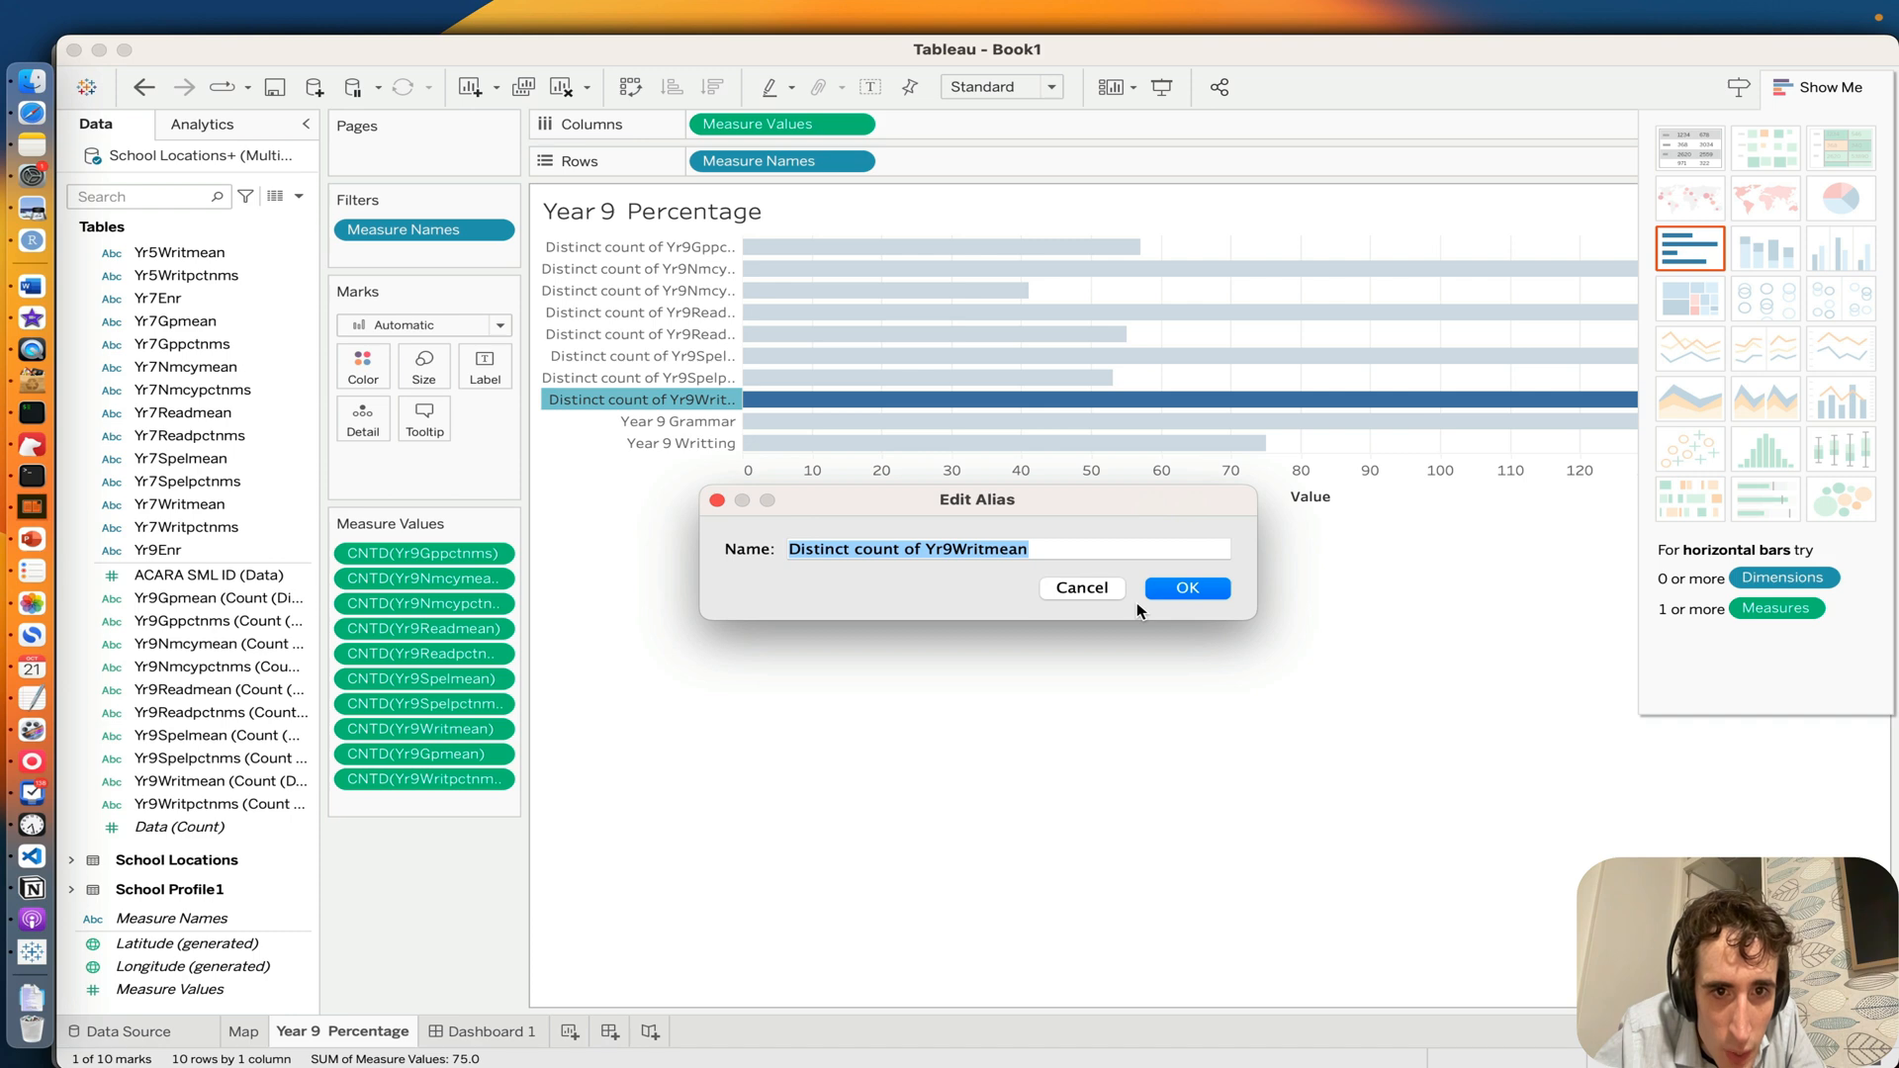
left_click(1074, 588)
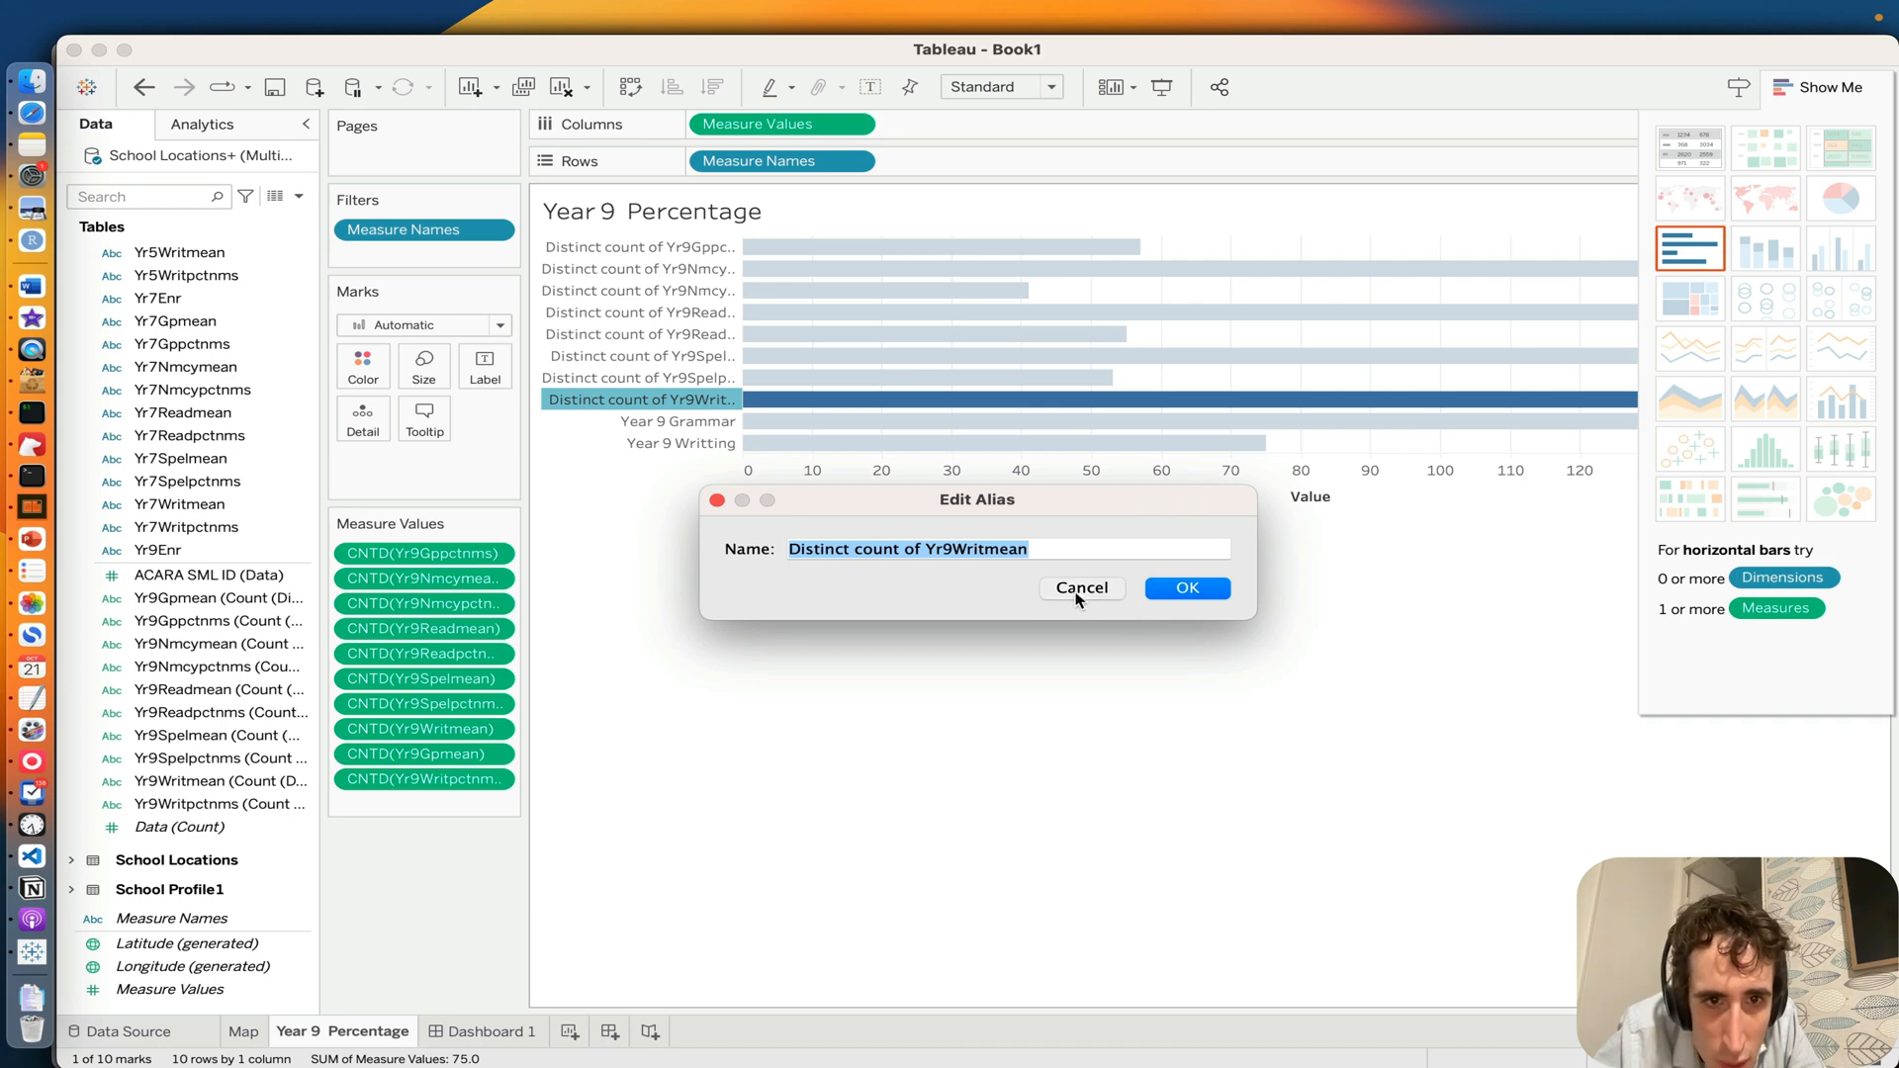
Step: Hide the Yr9Writmean row in the Year 9 Percentage bar chart
right_click(602, 408)
left_click(660, 453)
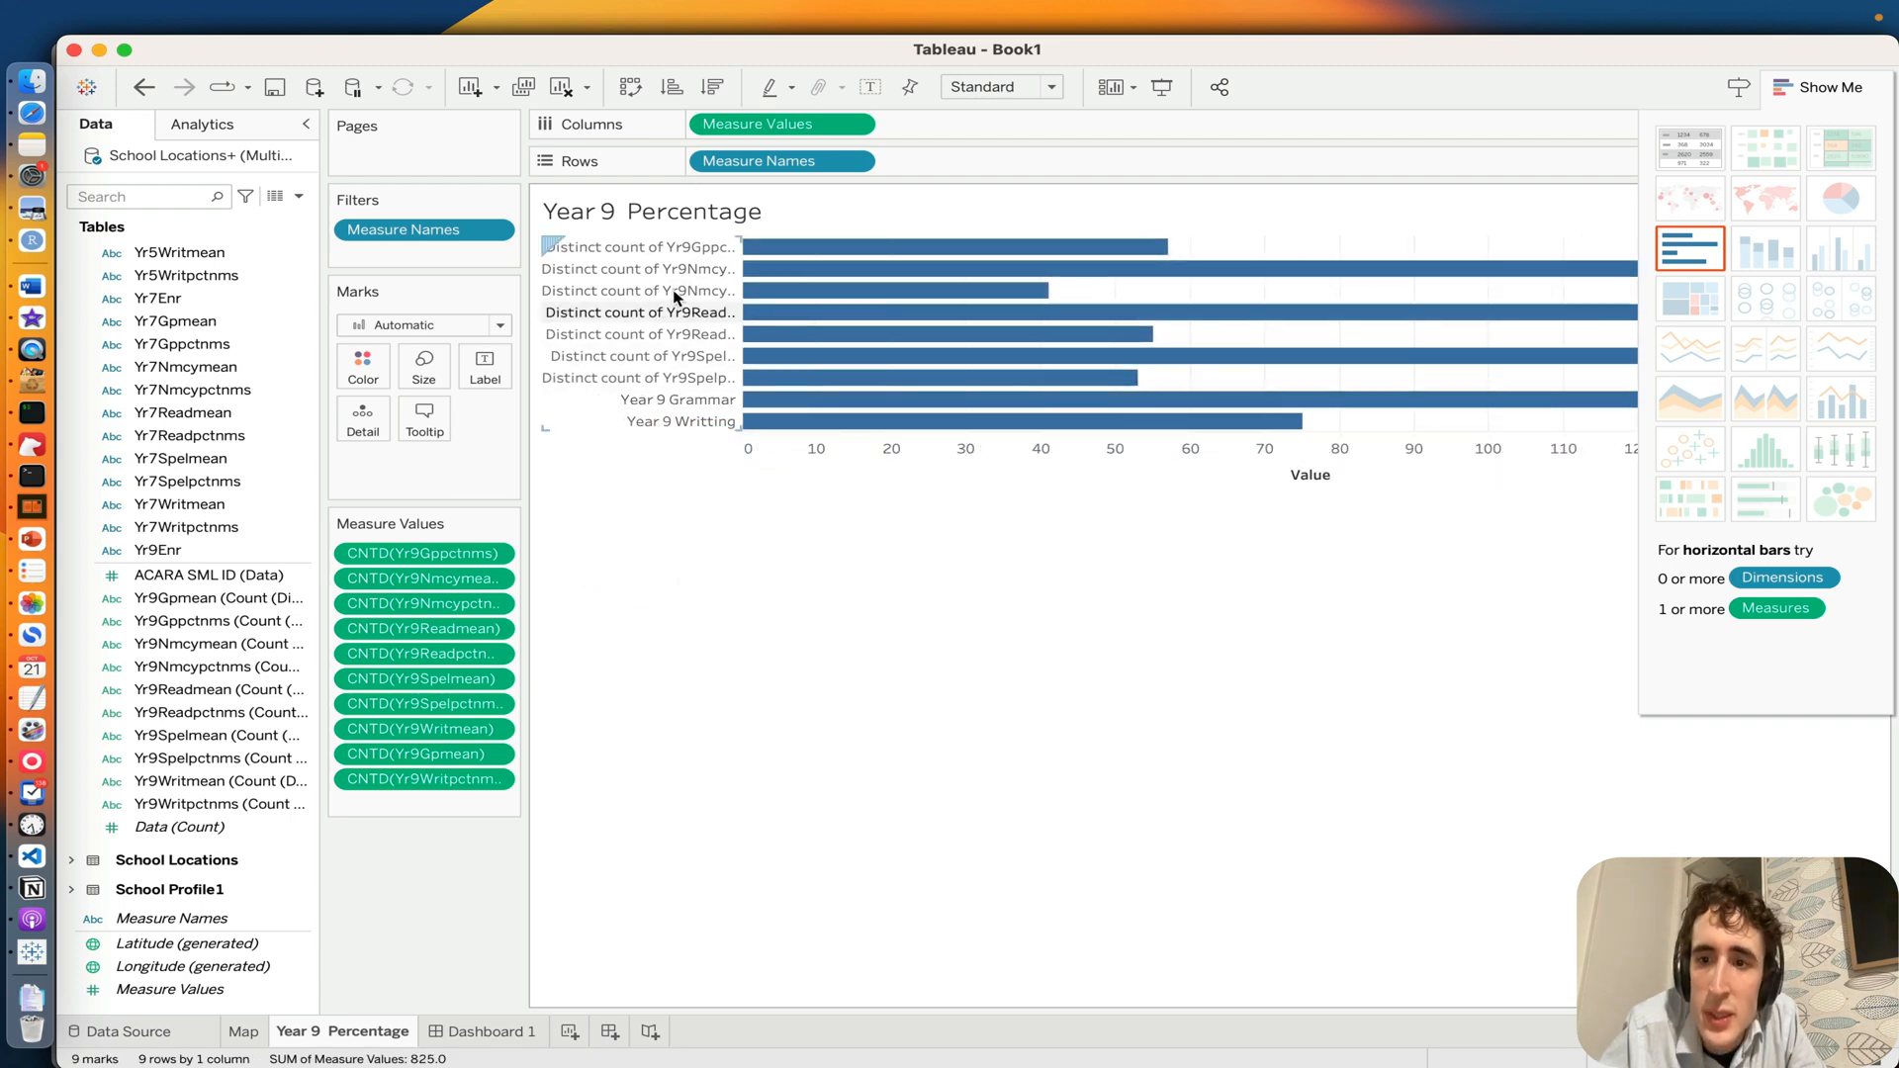
right_click(967, 791)
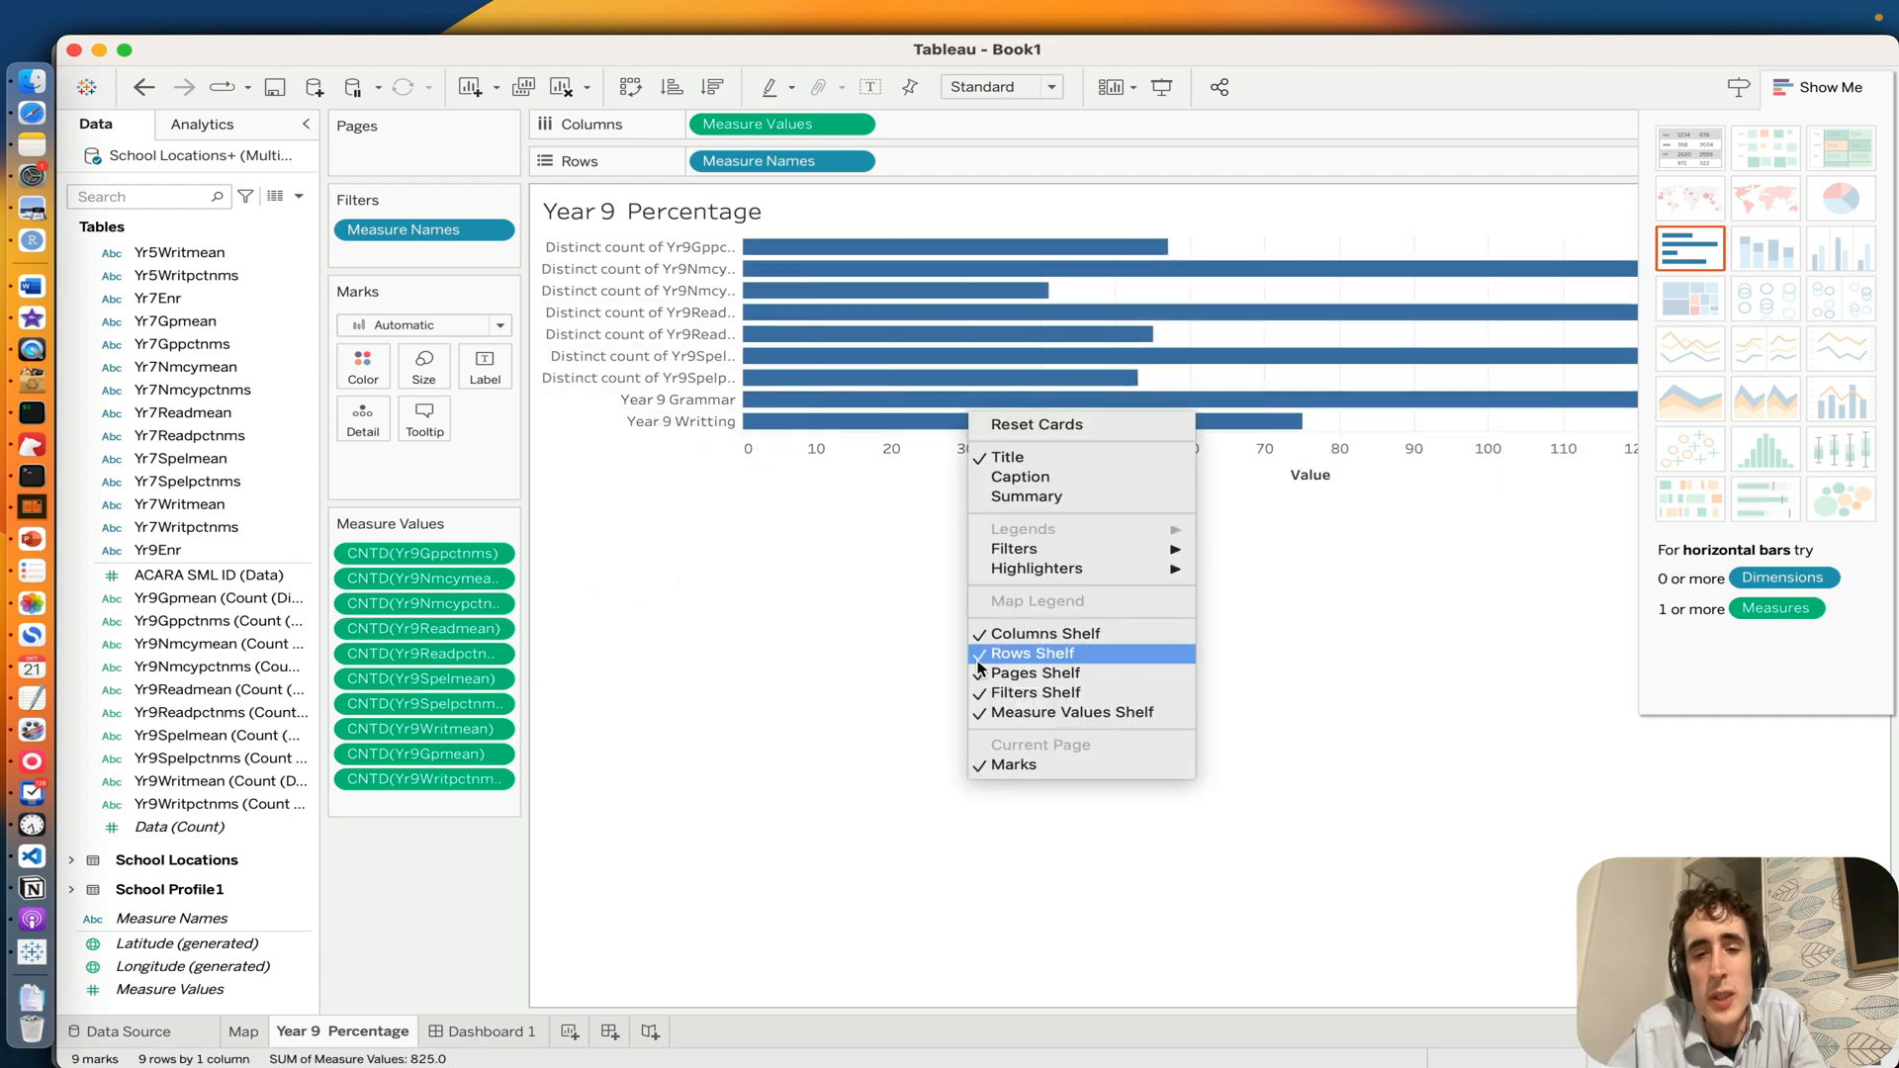
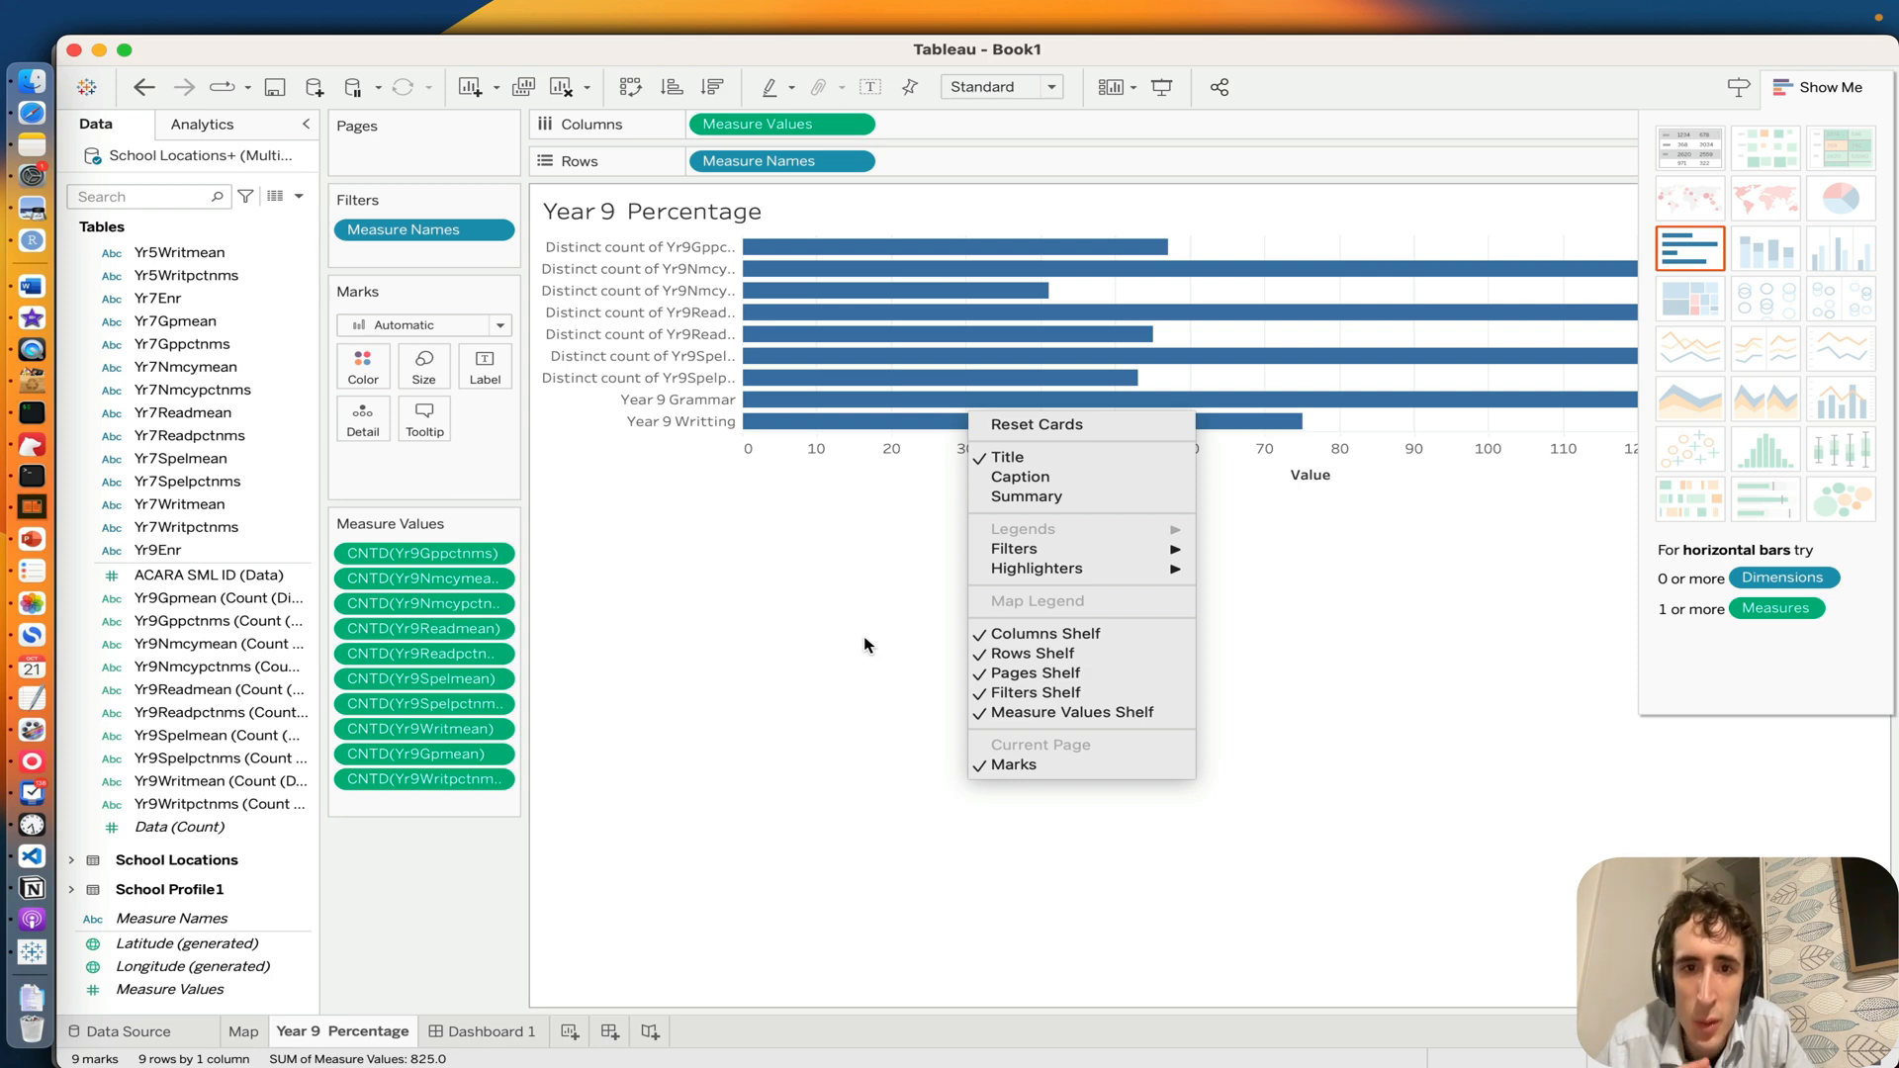
Step: Leave the worksheet's display options unchanged and return to Dashboard 1 to review the relabelled Year 9 chart beneath the map
left_click(761, 629)
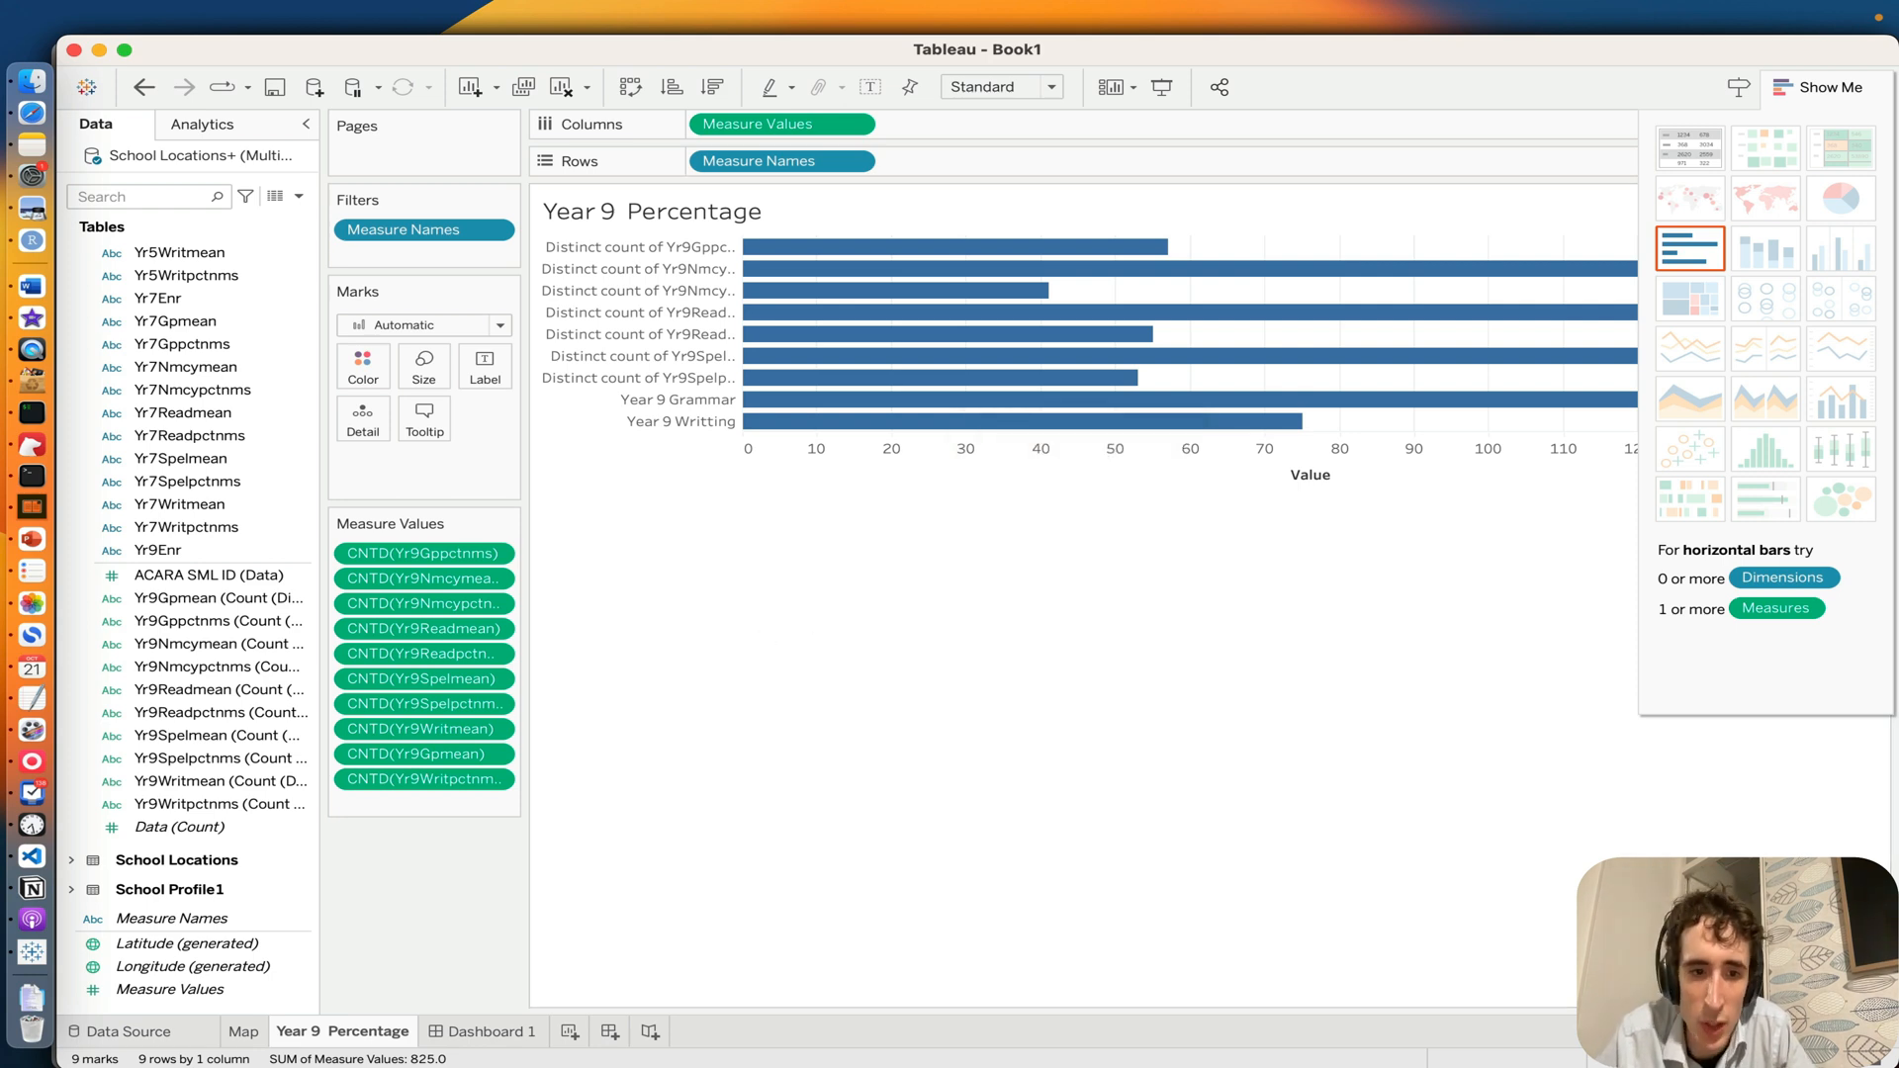
left_click(478, 1031)
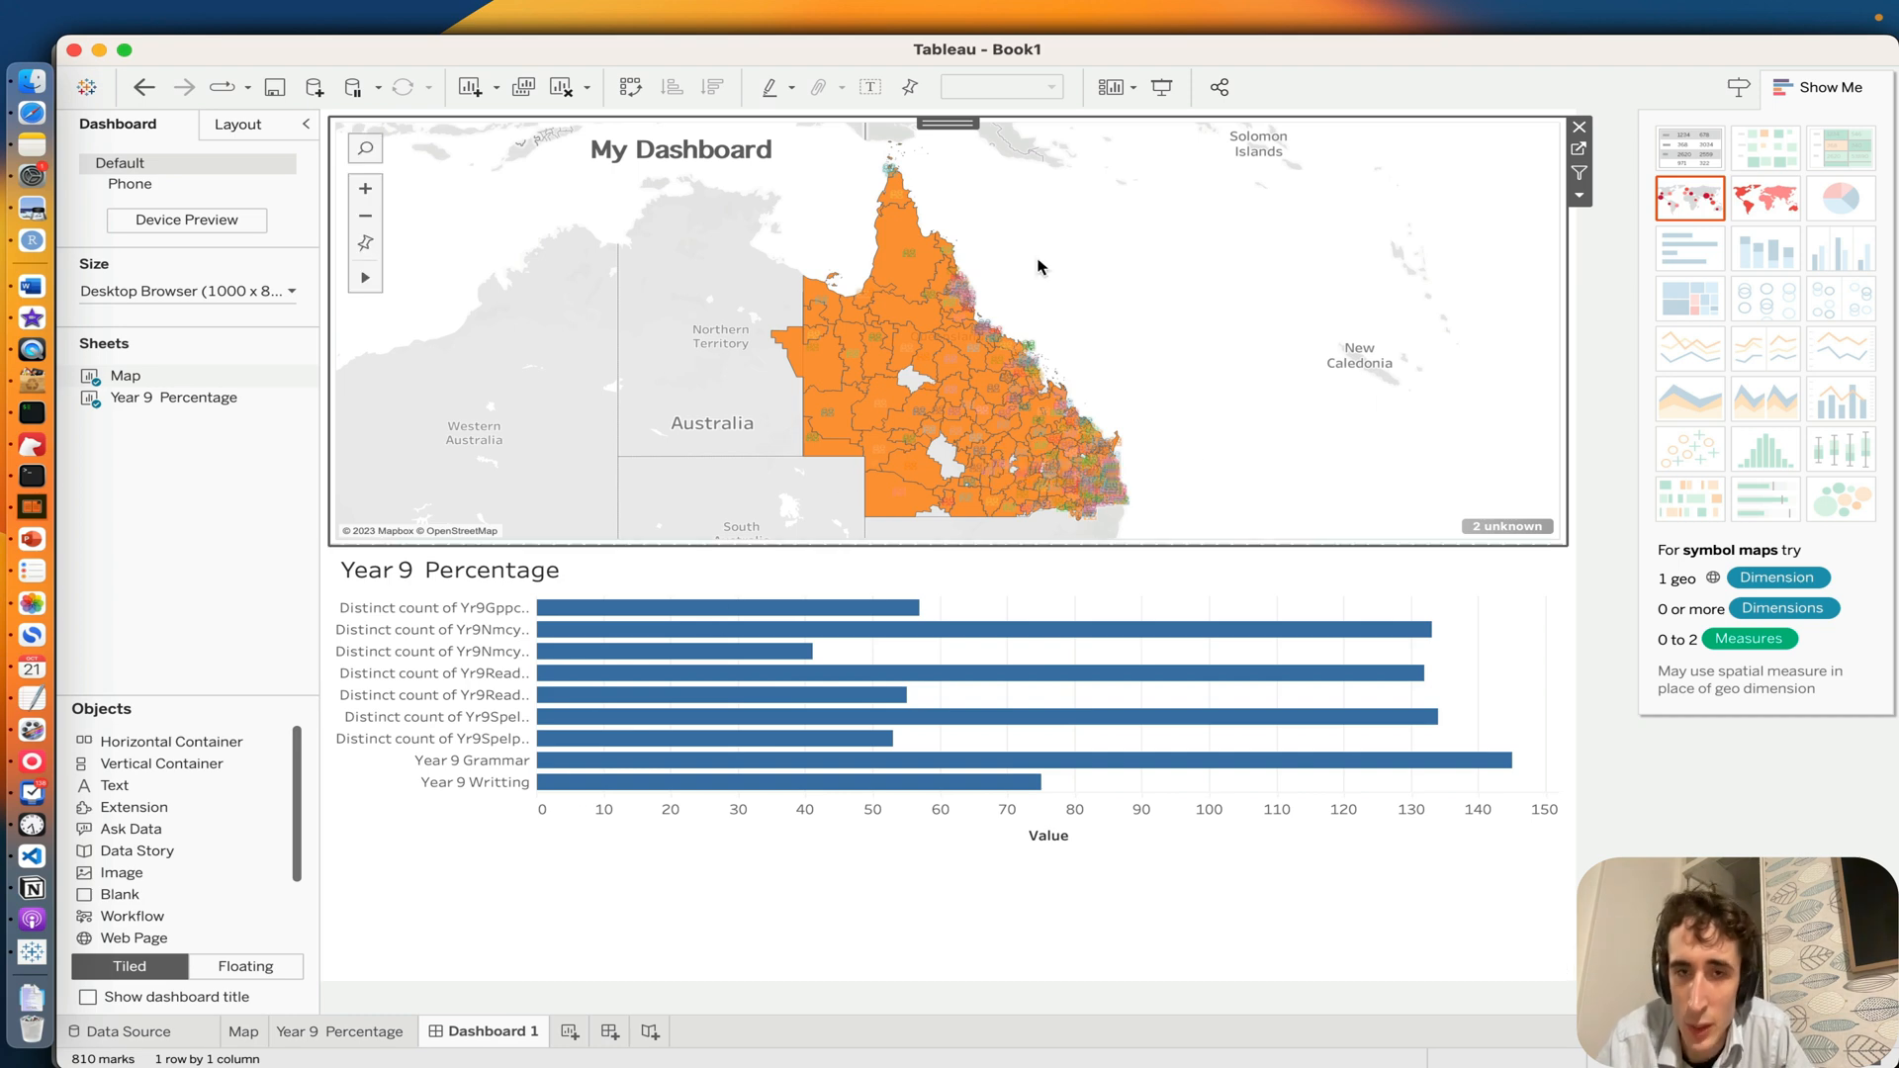